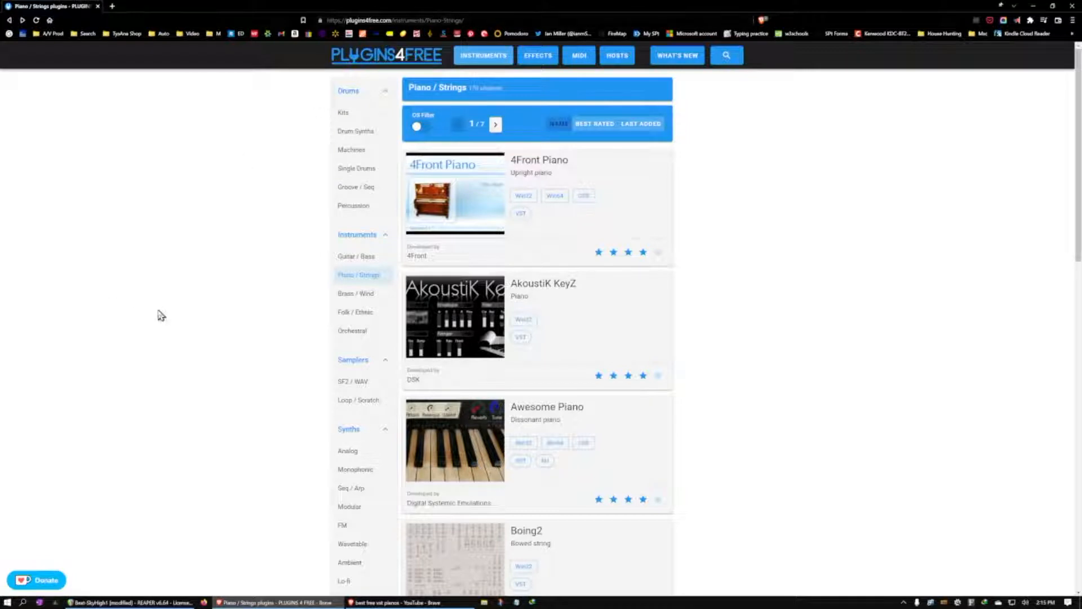
Find City Piano Crisp in the Piano / Strings plugin list and download its Win 64 VST version
scroll(160, 314, down, 1)
scroll(161, 314, down, 14)
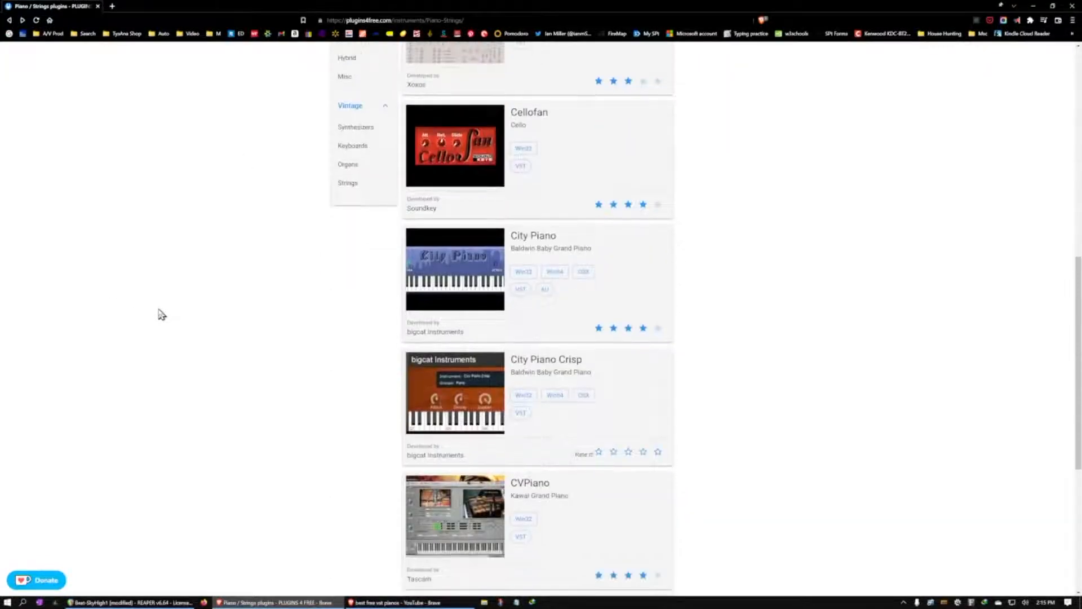
scroll(172, 313, up, 15)
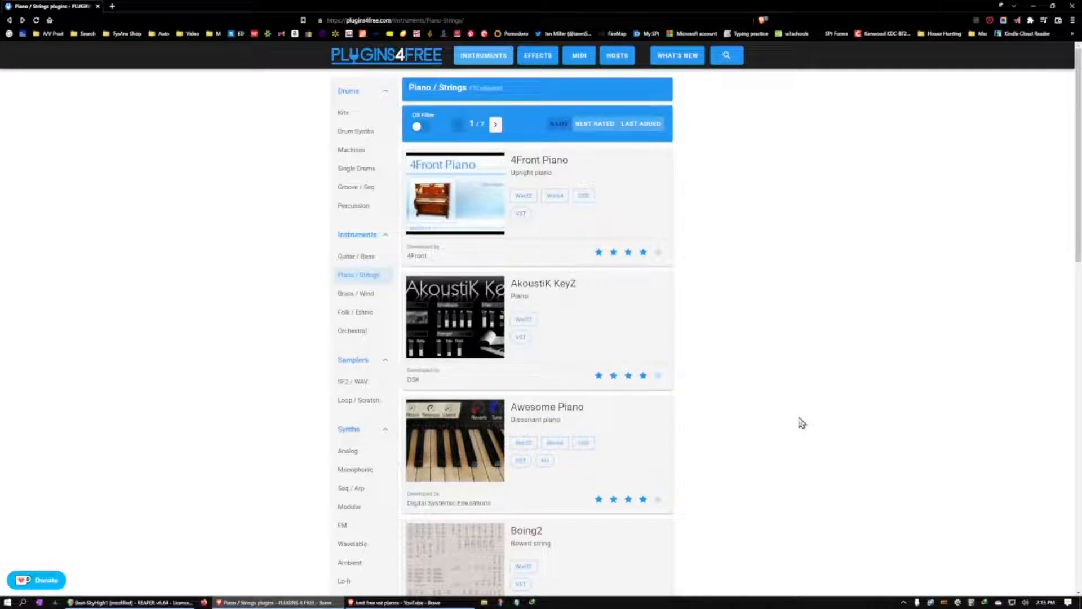
scroll(800, 423, down, 5)
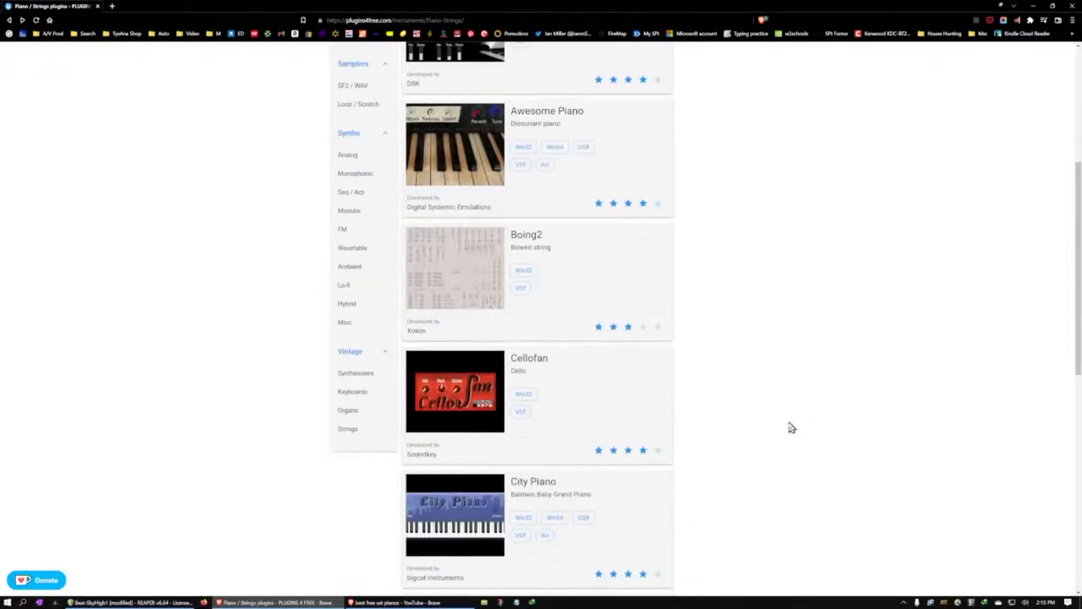
scroll(789, 424, up, 5)
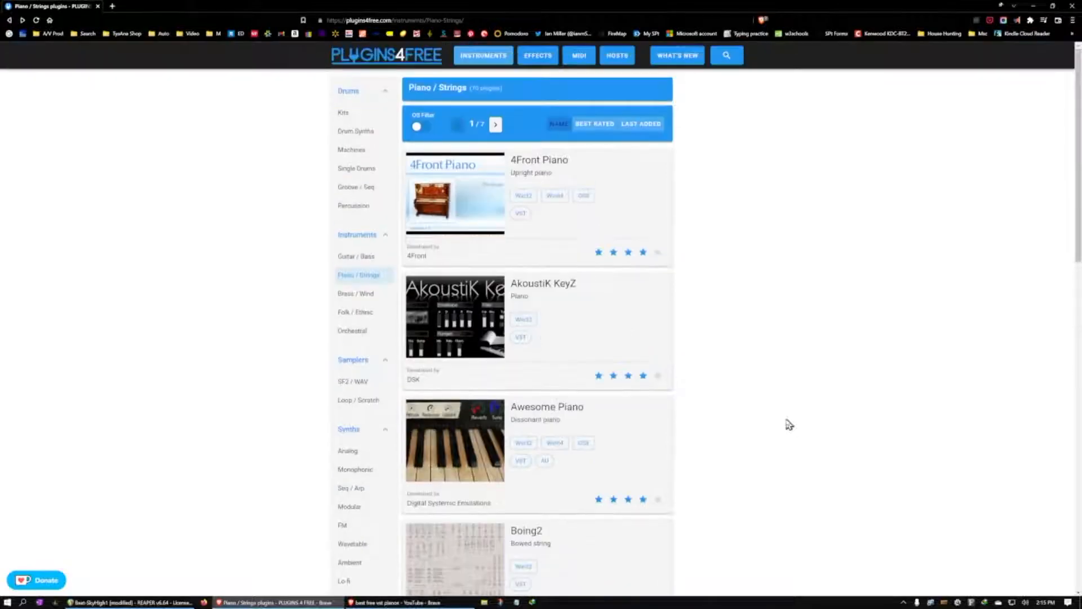
scroll(790, 425, down, 10)
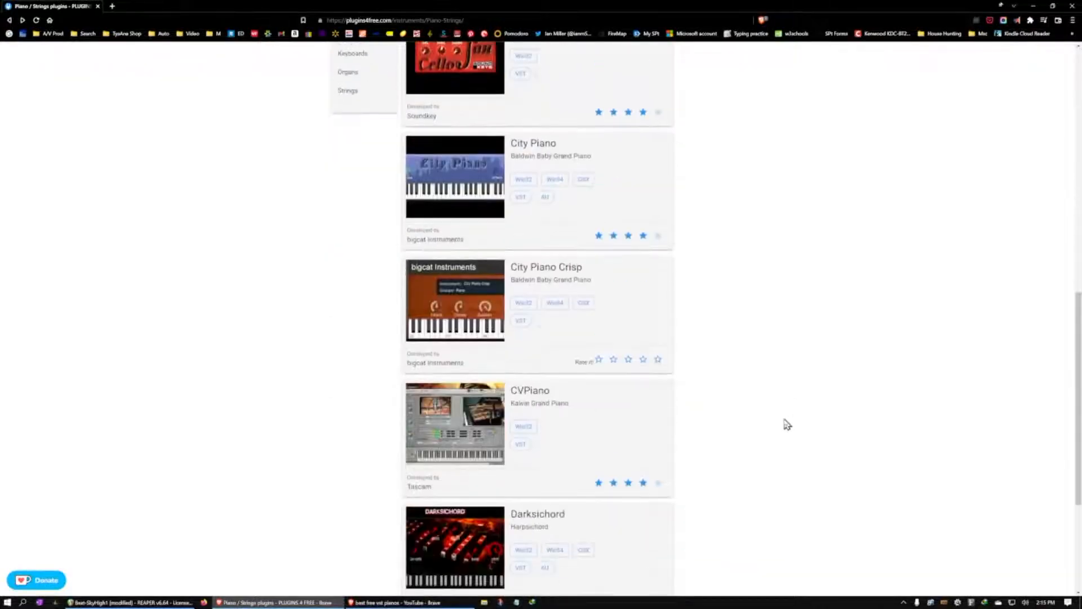
scroll(704, 394, down, 1)
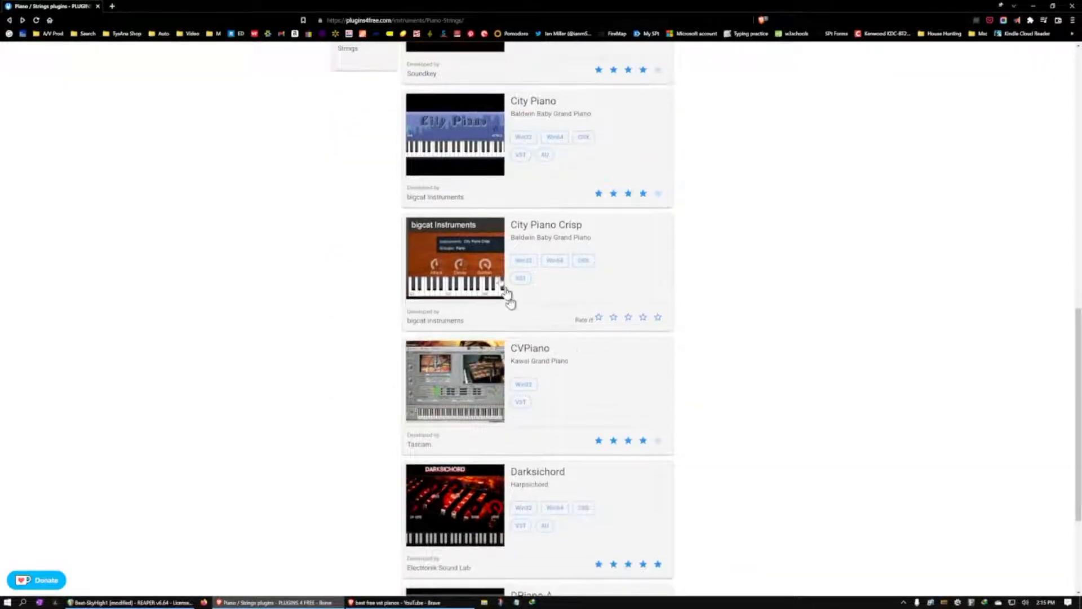
click(504, 300)
click(444, 318)
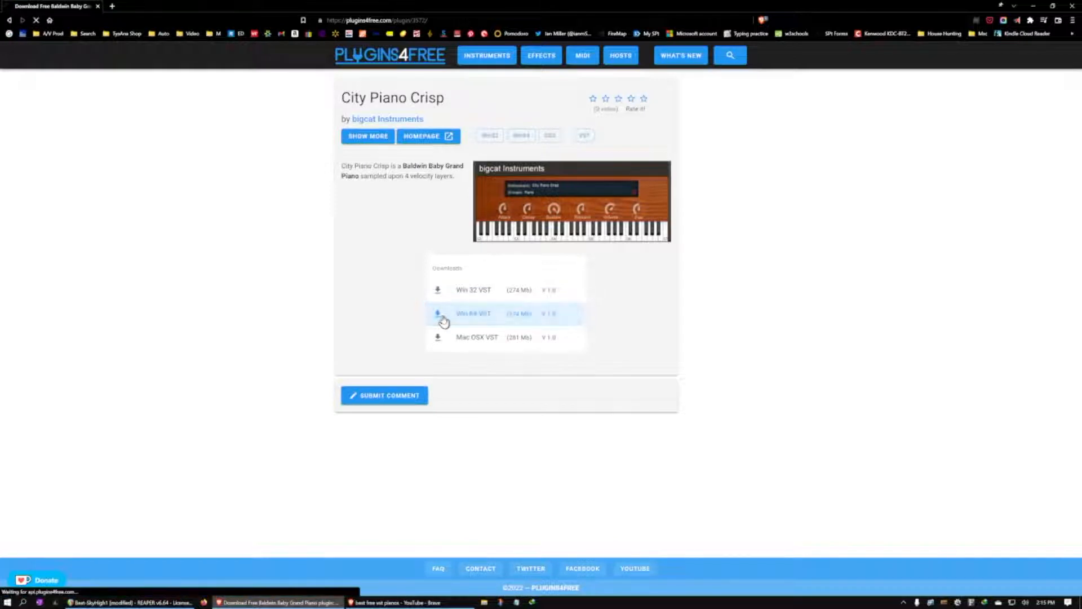
click(539, 337)
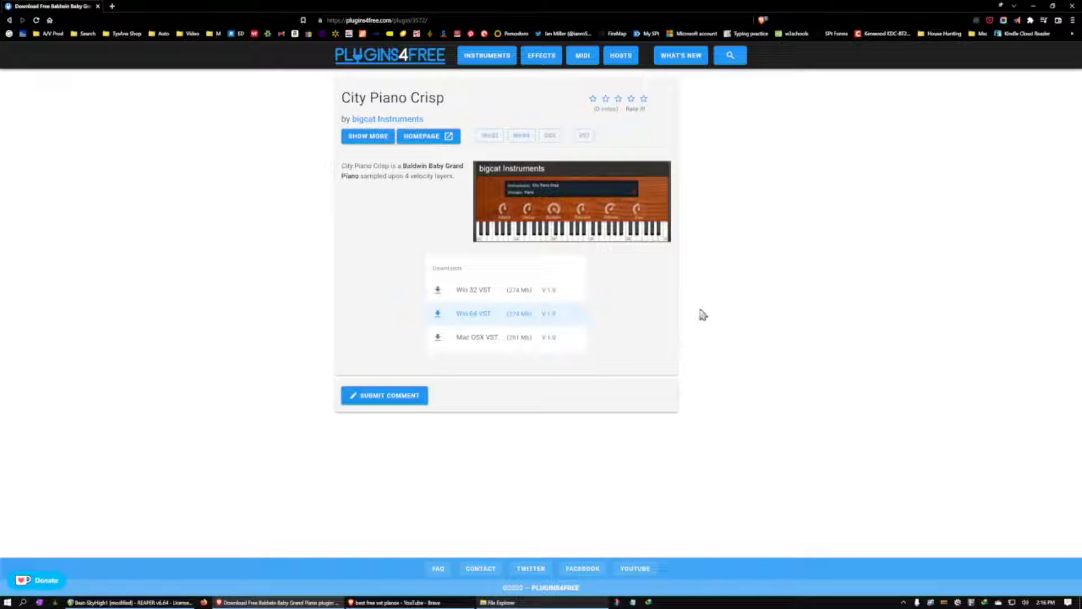
Extract the downloaded City-Piano-Crisp_64 archive within the Compressed subfolder of Downloads, keeping the default destination
click(497, 602)
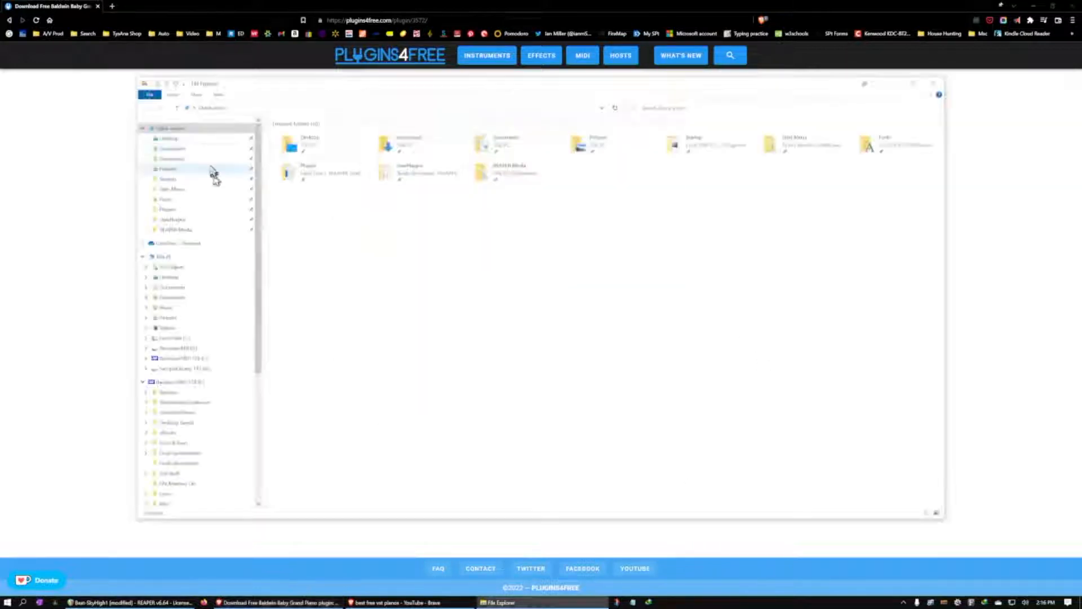
click(191, 150)
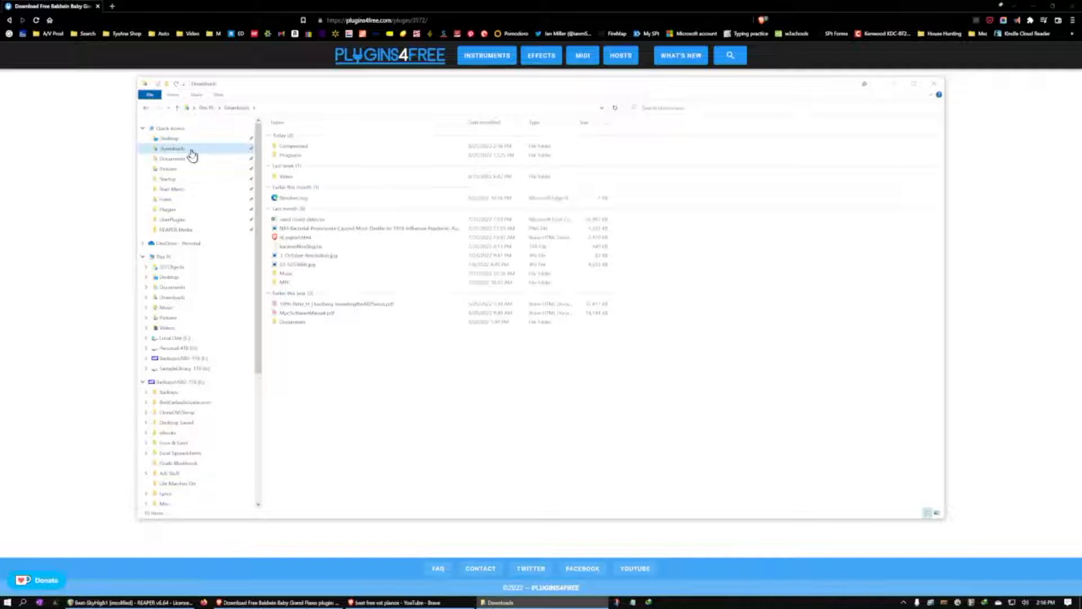
double_click(302, 146)
click(365, 157)
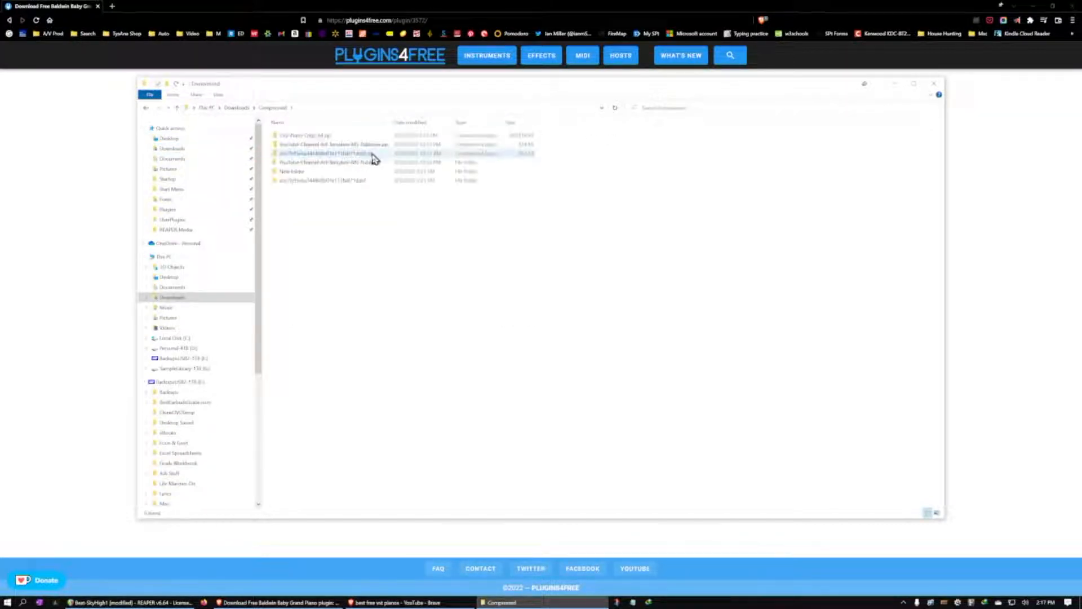
click(339, 137)
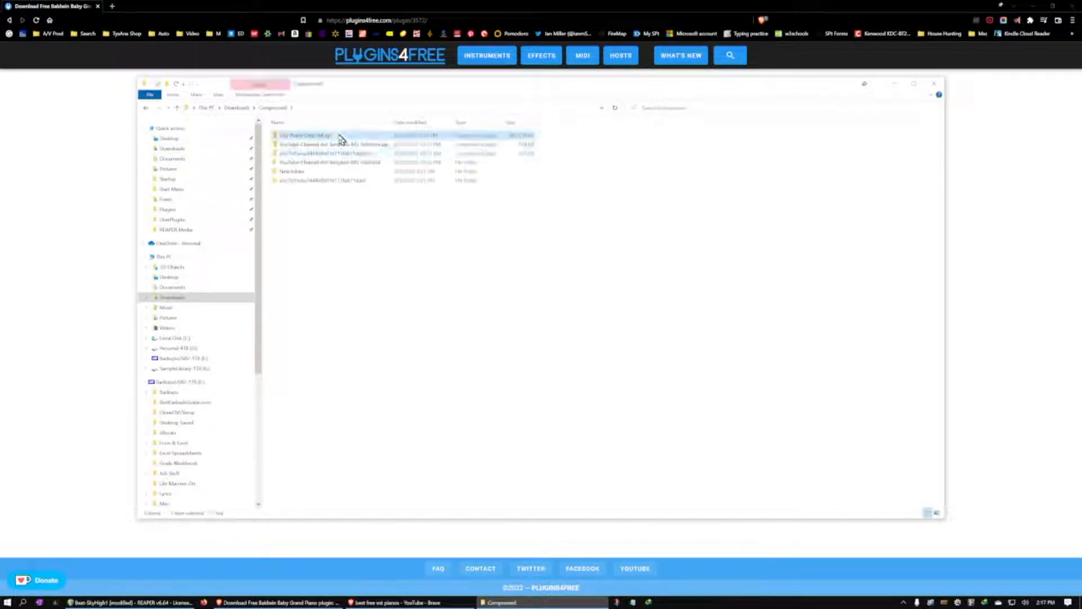
right_click(291, 137)
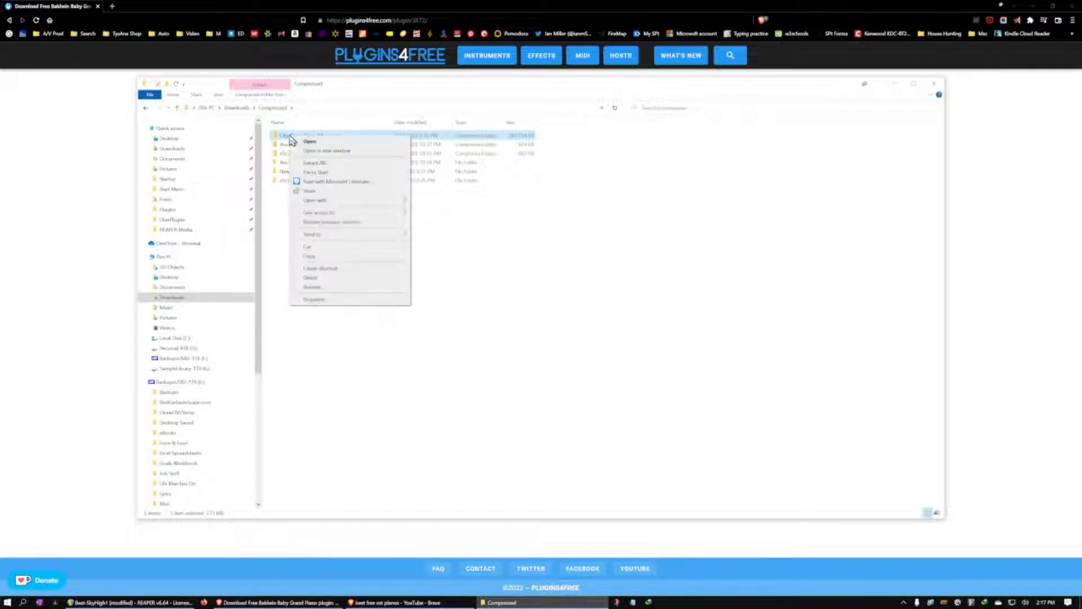
click(312, 162)
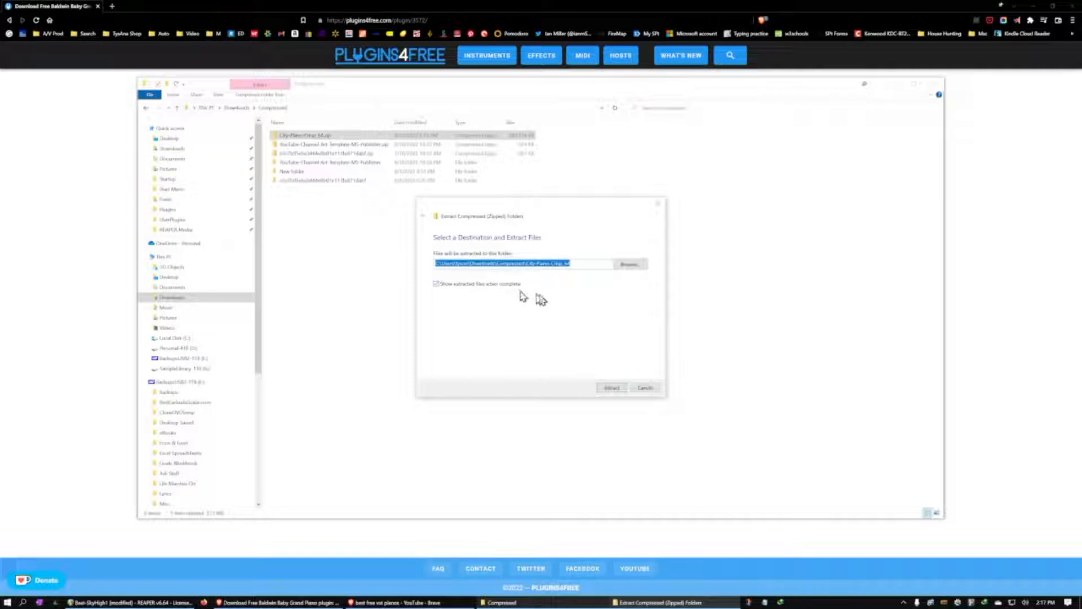
click(619, 389)
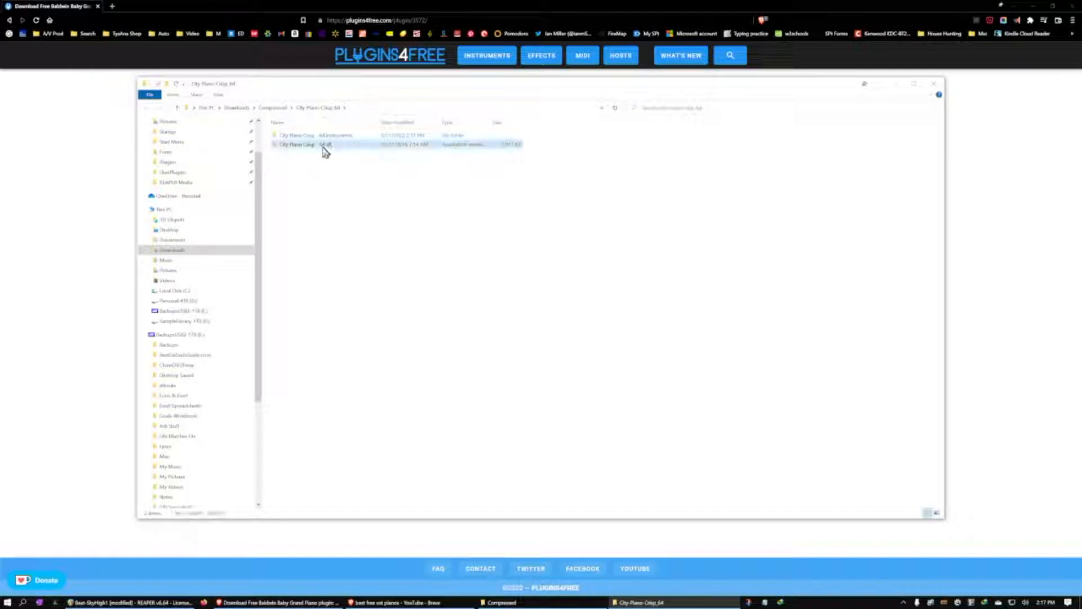
Copy the extracted City Piano Crisp instruments folder and DLL file into C:\Program Files\VstPlugins, granting administrator permission
click(325, 136)
double_click(325, 137)
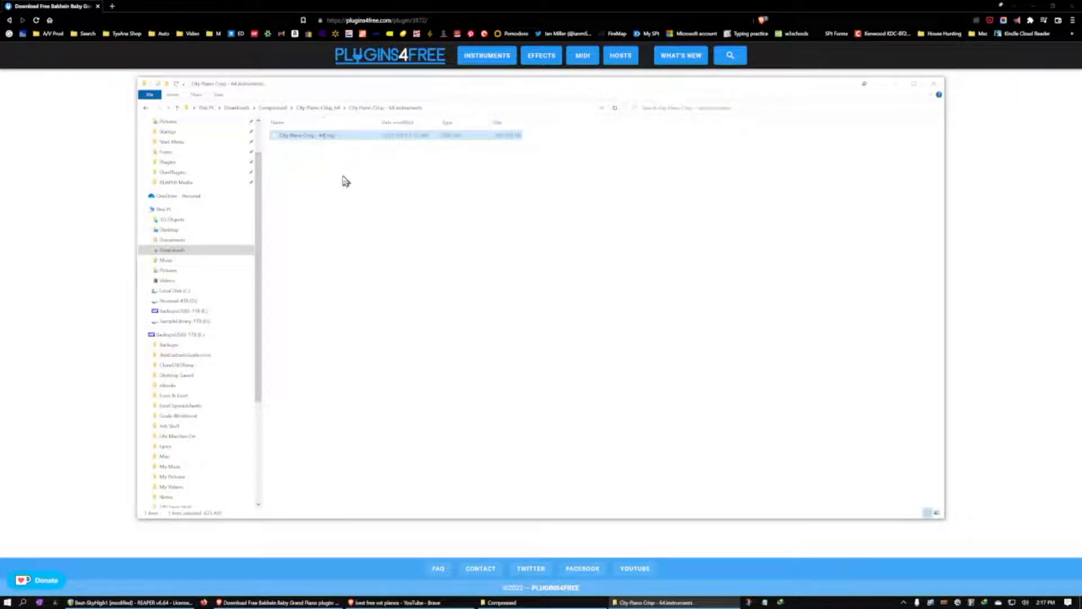
key(alt+Left)
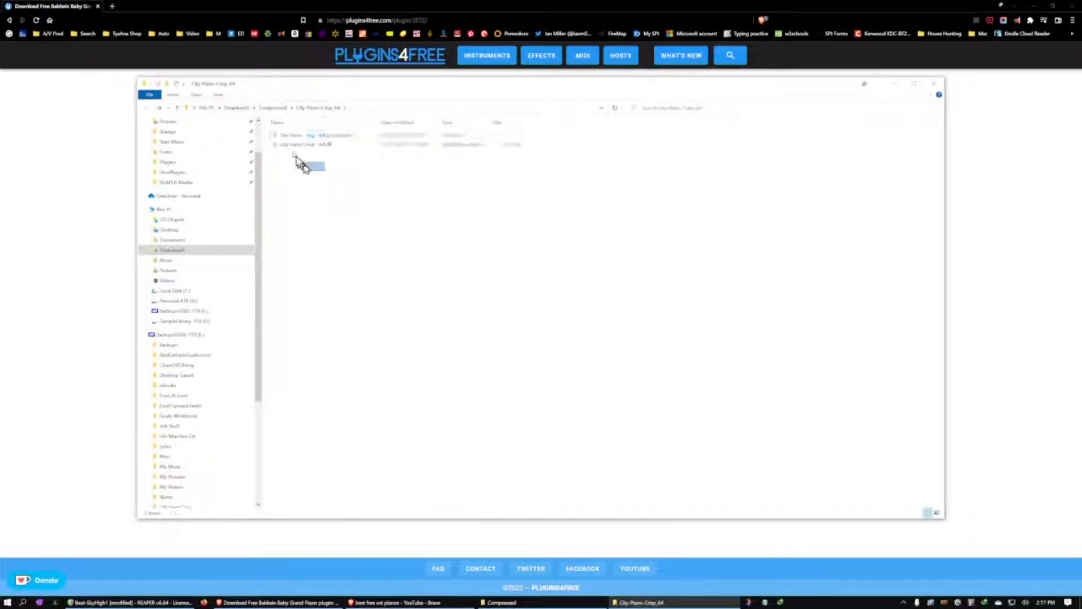
click(297, 145)
drag(319, 179, 319, 155)
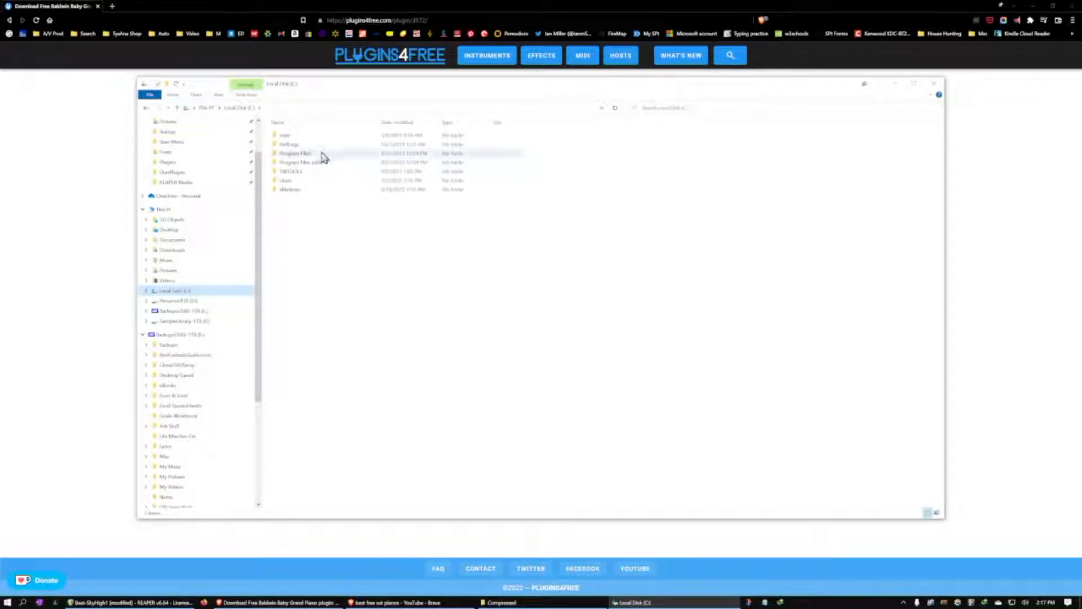
double_click(324, 157)
scroll(346, 378, down, 3)
double_click(314, 433)
key(ctrl+v)
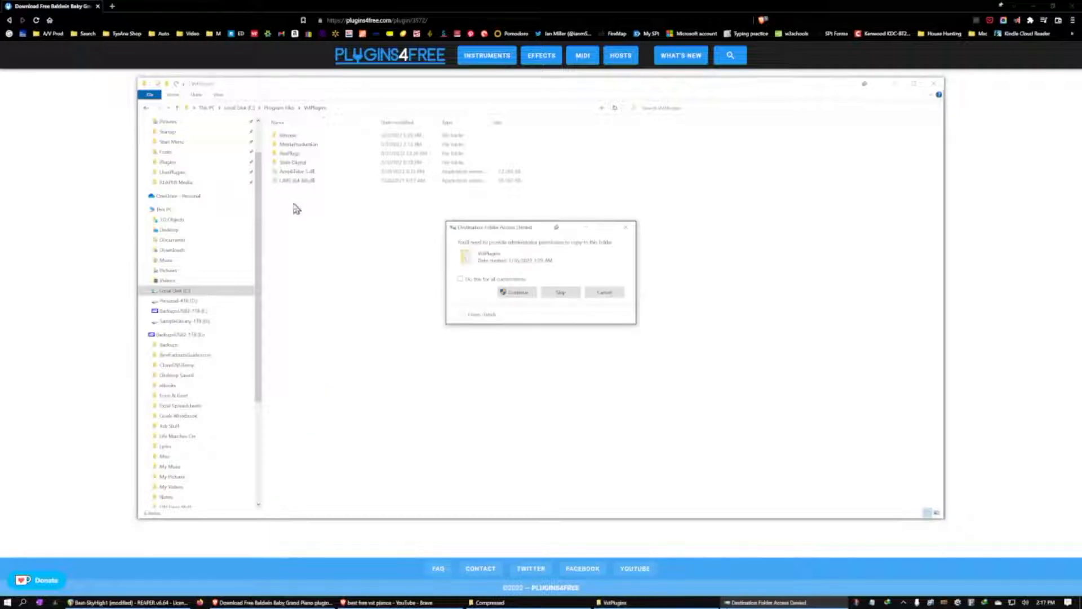
click(522, 291)
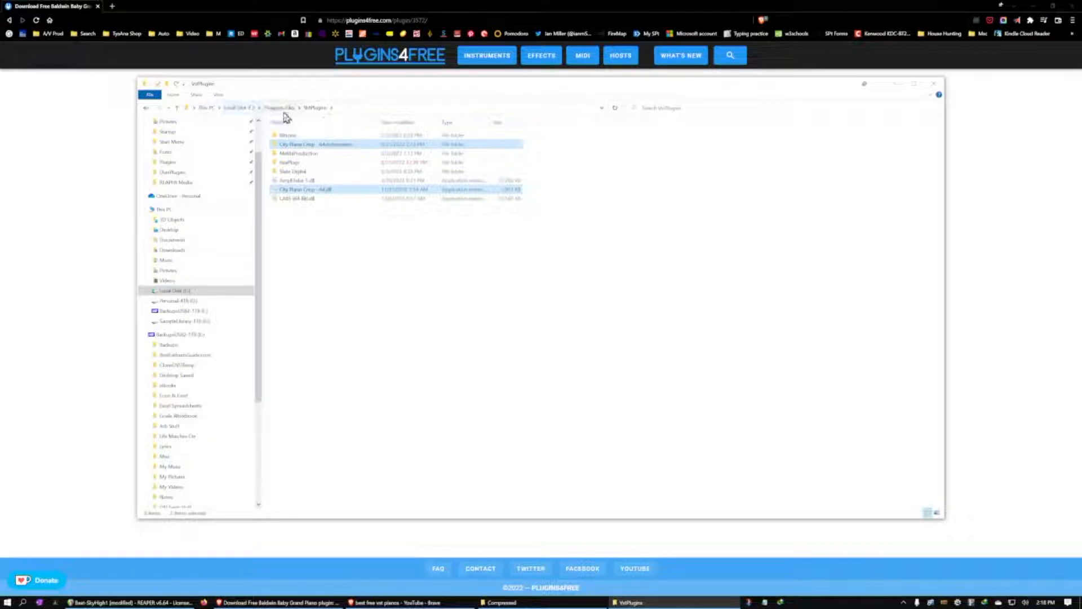
click(319, 266)
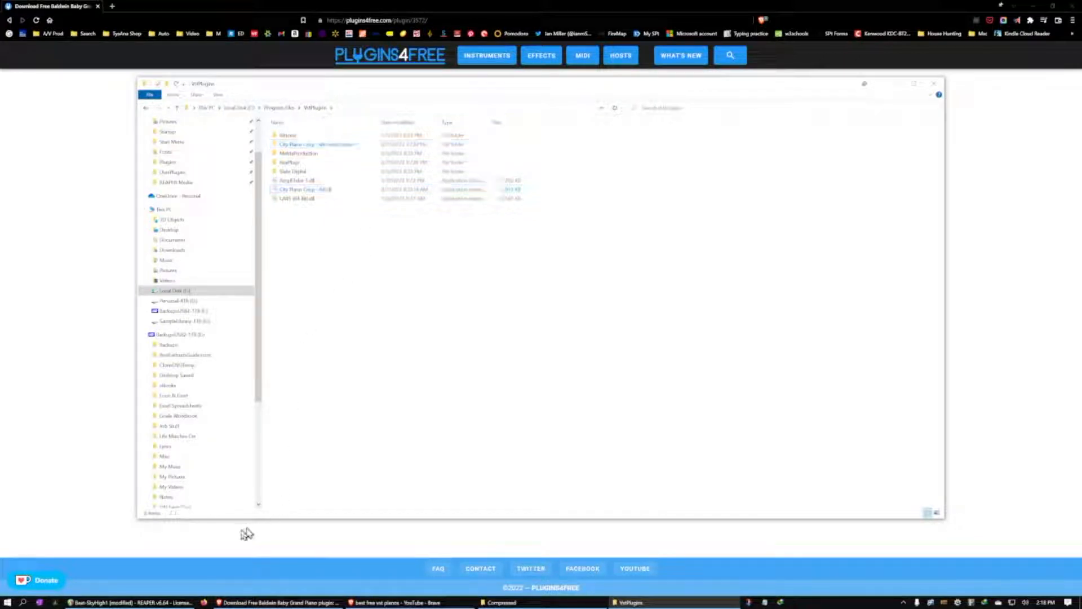
Switch to REAPER and start a new project without saving the open one
click(178, 603)
click(6, 16)
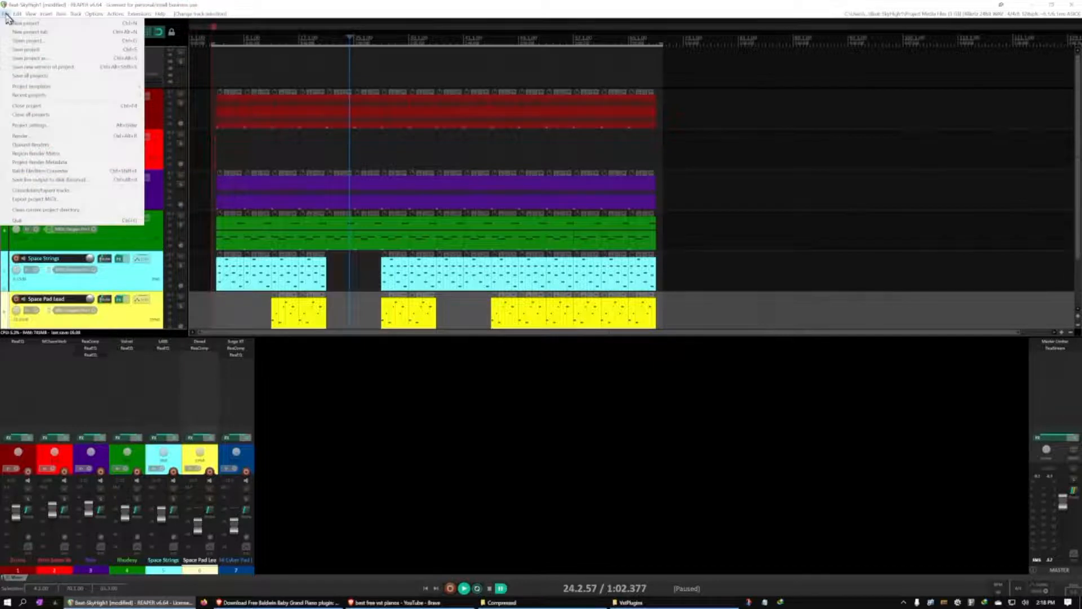
click(22, 26)
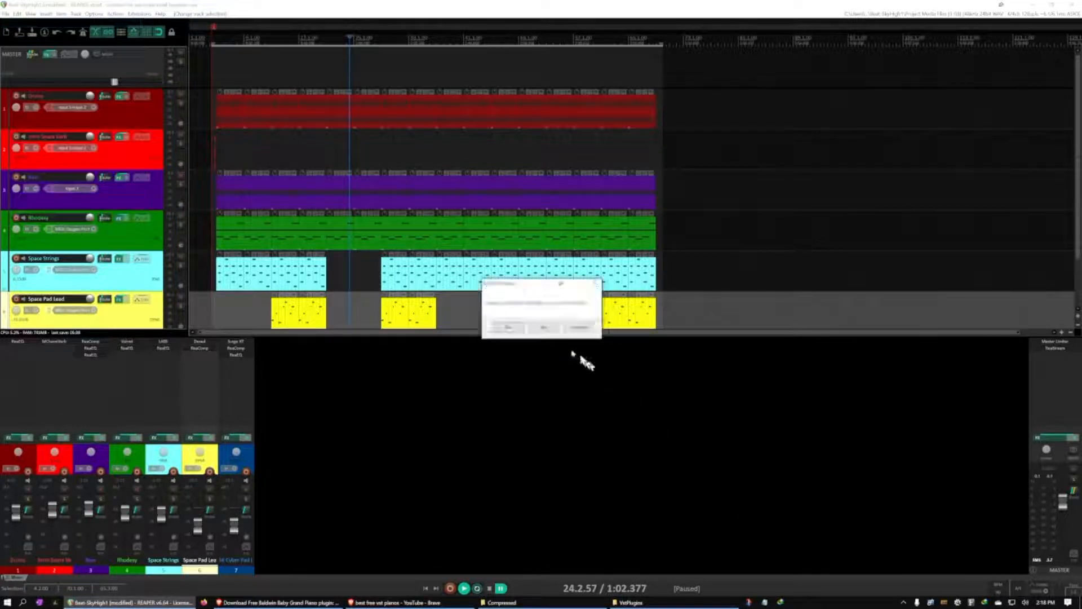
click(555, 333)
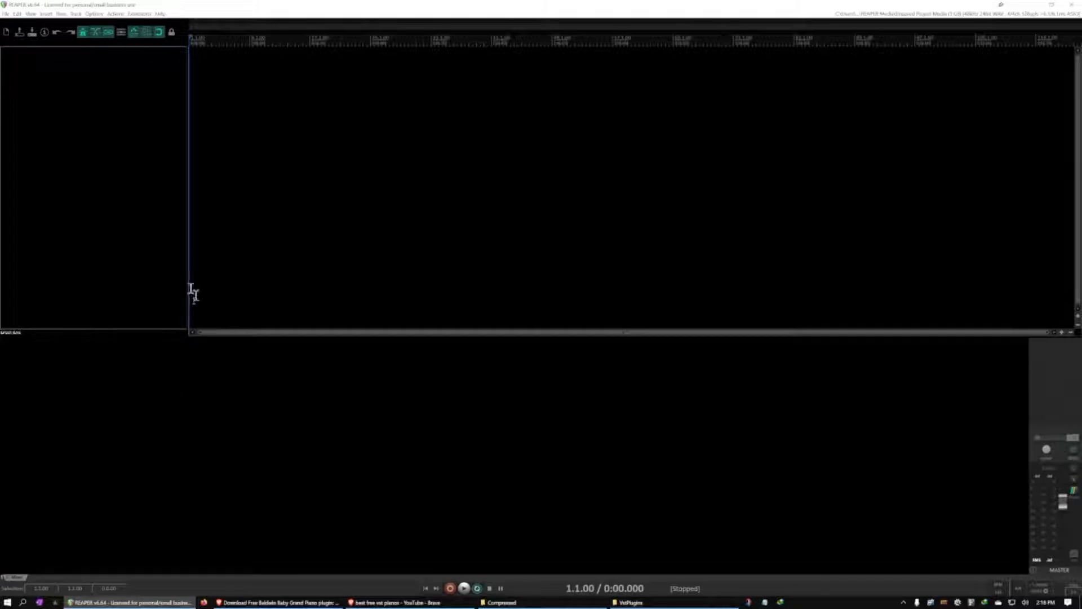
Add one empty track to the new project
double_click(72, 82)
click(49, 16)
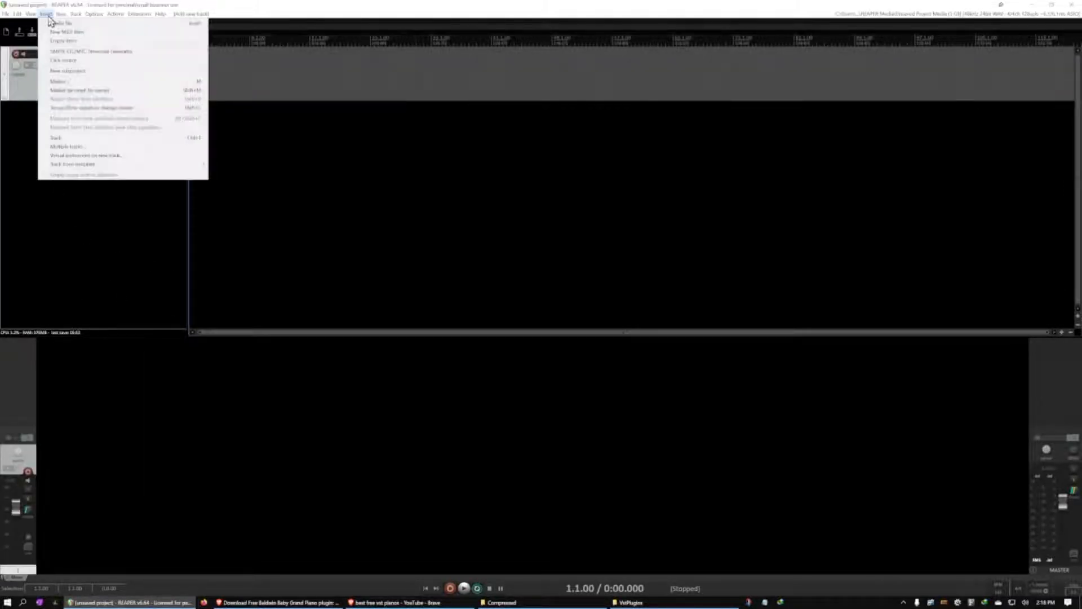
mouse_move(75, 19)
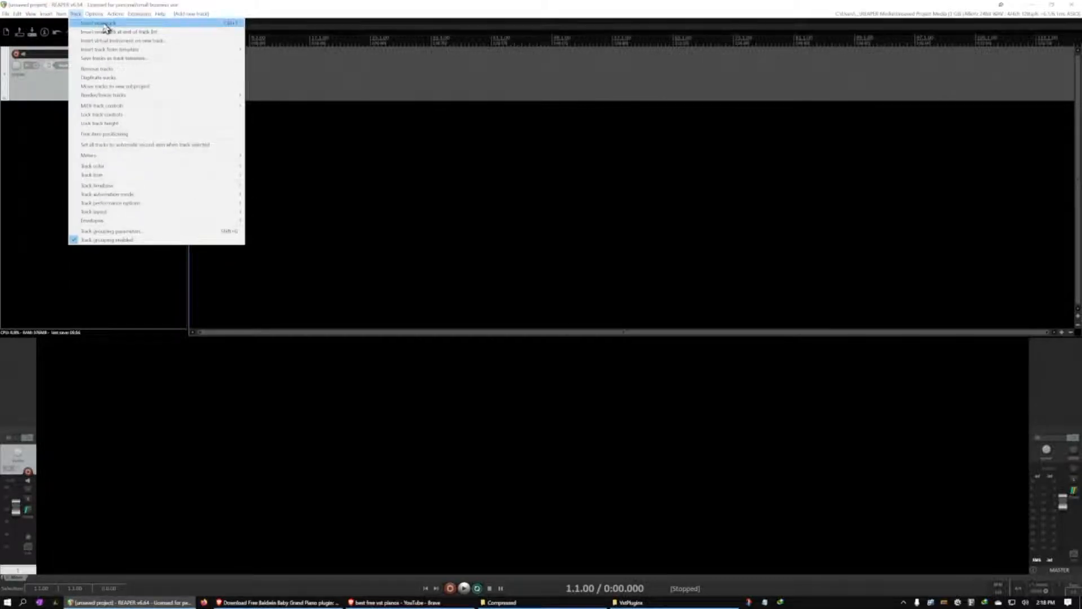
click(105, 25)
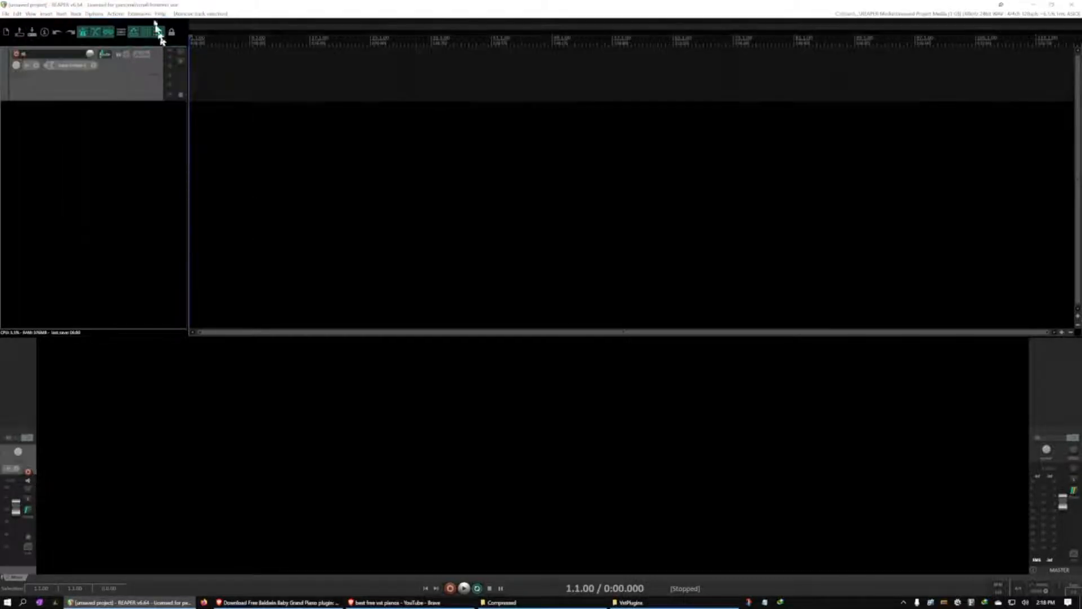
Open the VST plug-in settings in the REAPER preferences
click(103, 16)
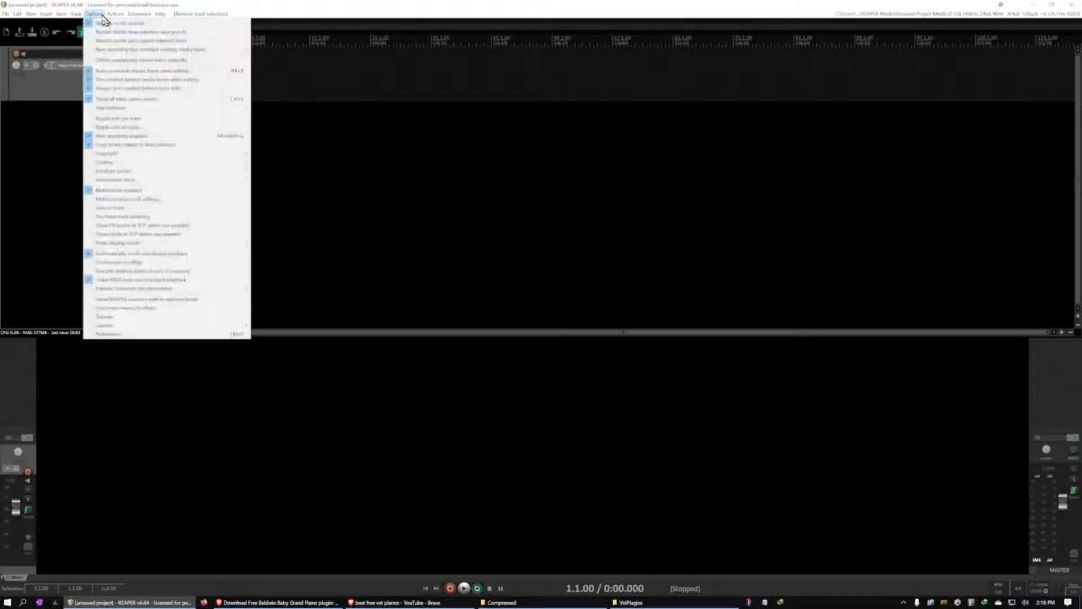
click(141, 334)
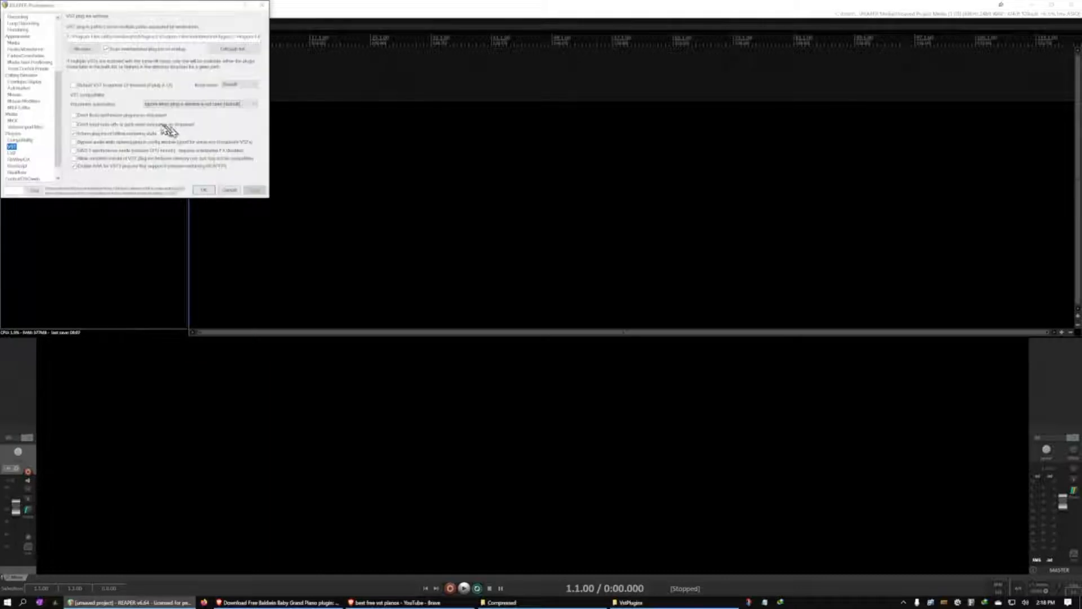
click(12, 147)
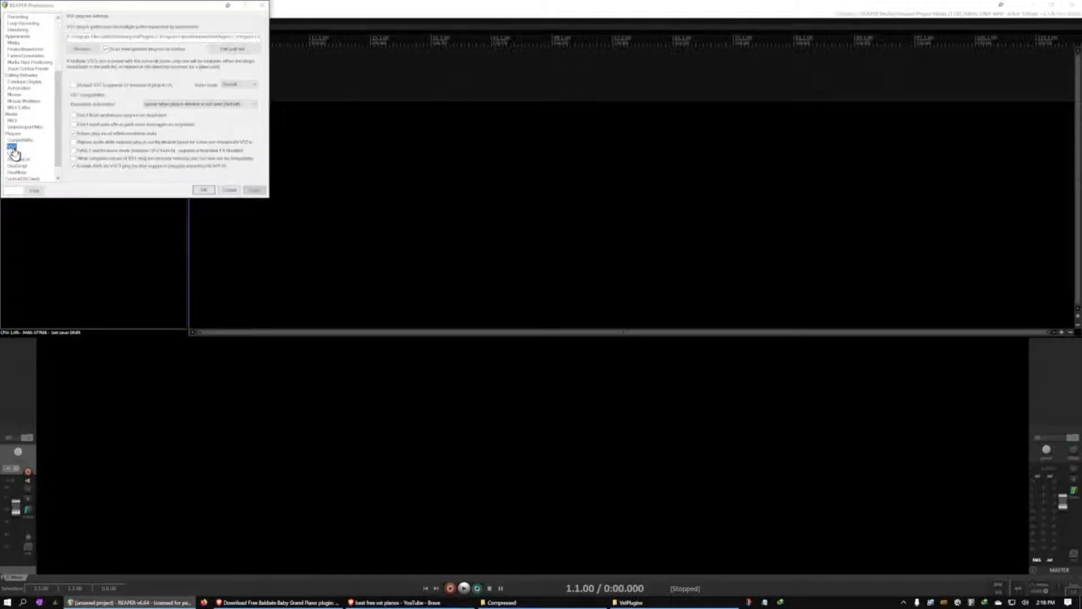
click(240, 50)
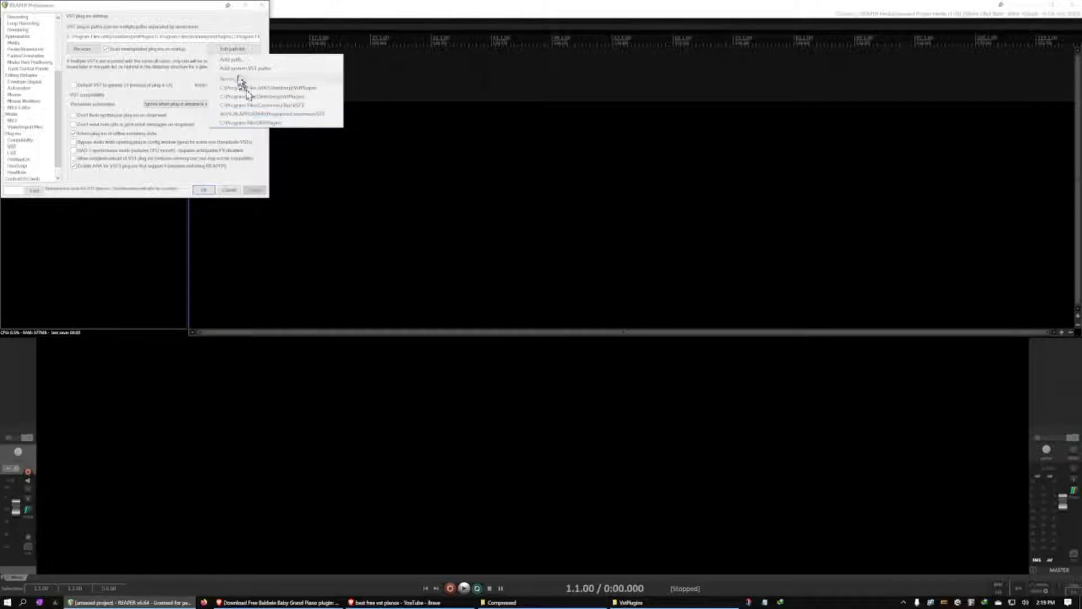
click(233, 59)
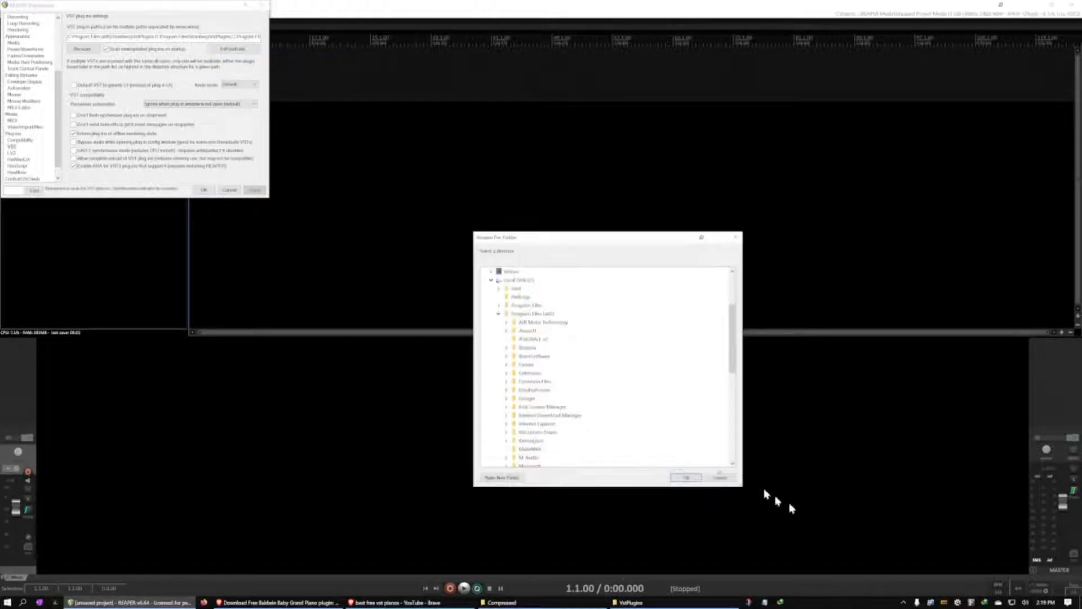
click(720, 477)
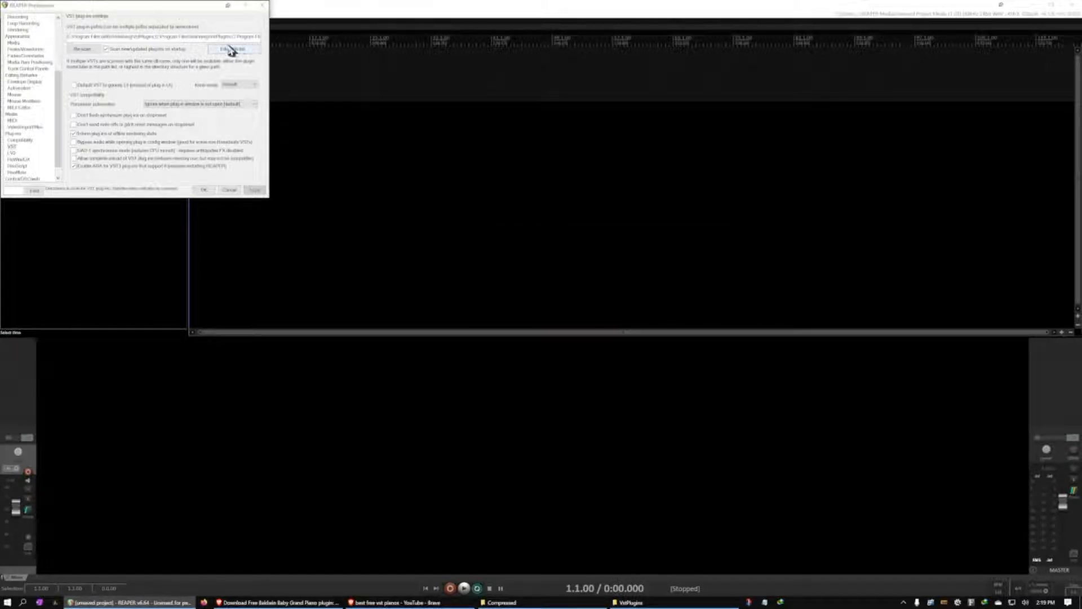
Rescan the VST paths for new or modified plug-ins
click(88, 51)
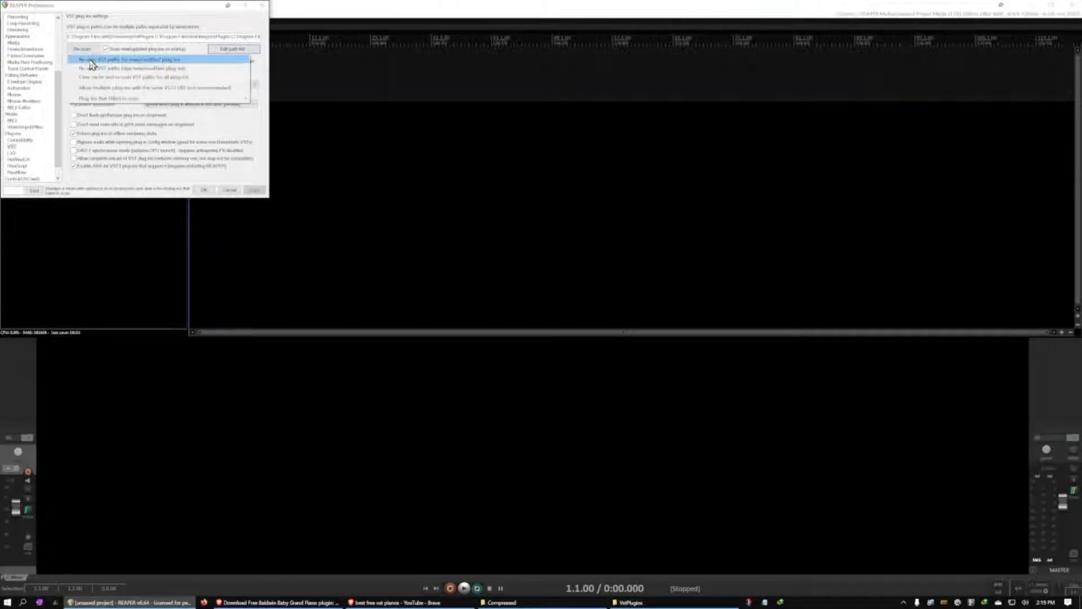
click(90, 60)
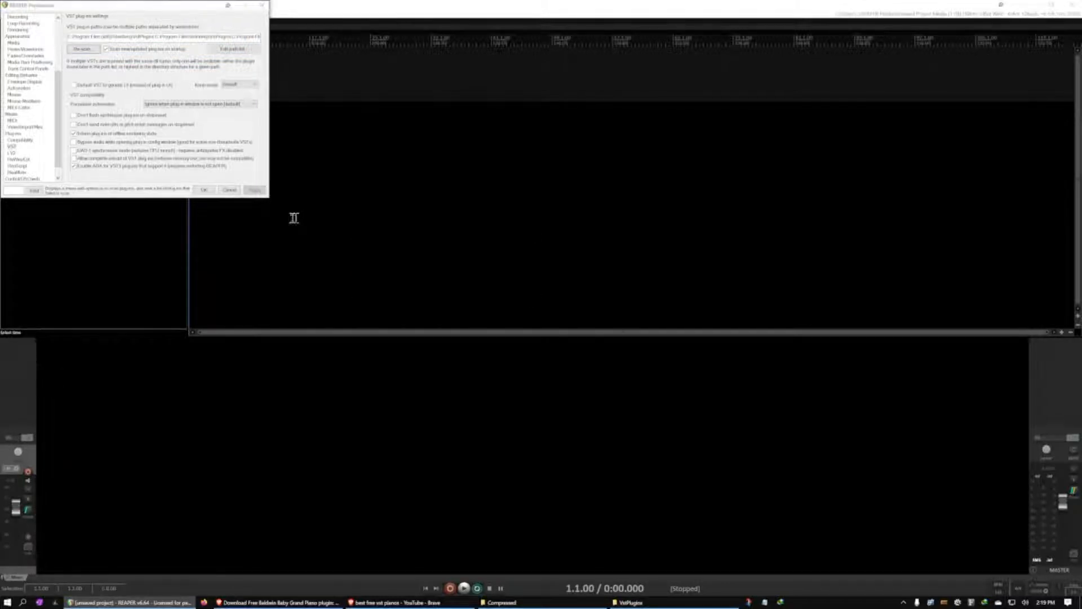
Close the preferences, filter the track's effects list for "piano" and add the City Piano Crisp instrument
click(203, 190)
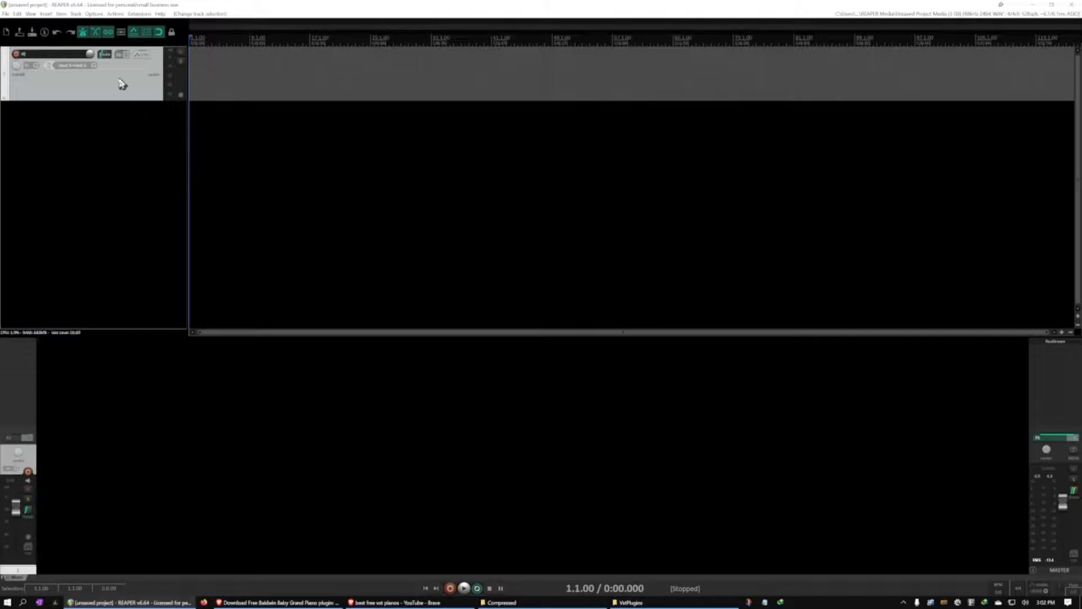
click(119, 58)
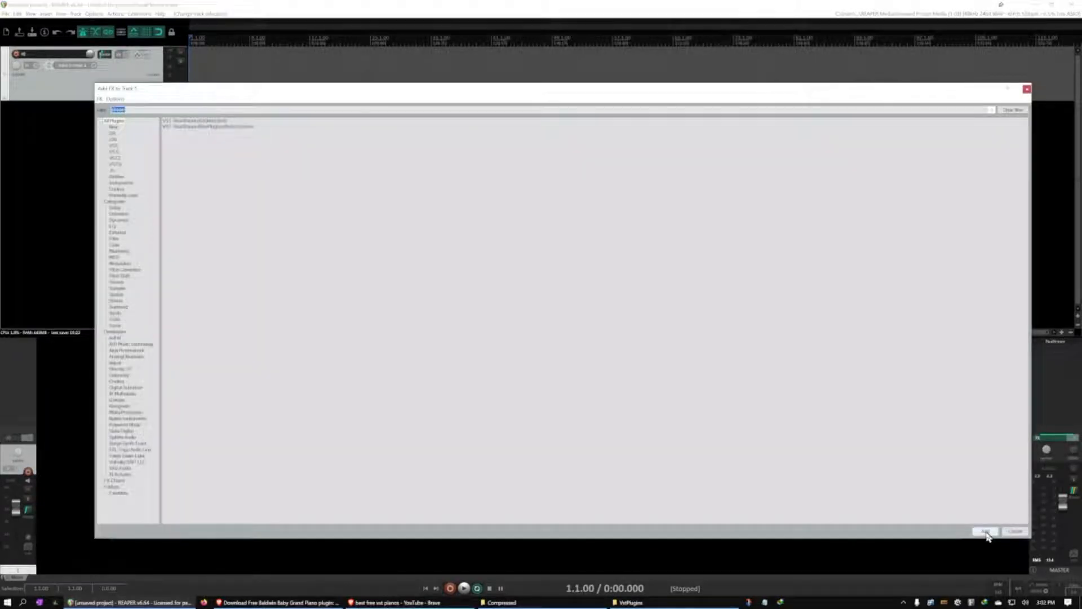
key(BackSpace)
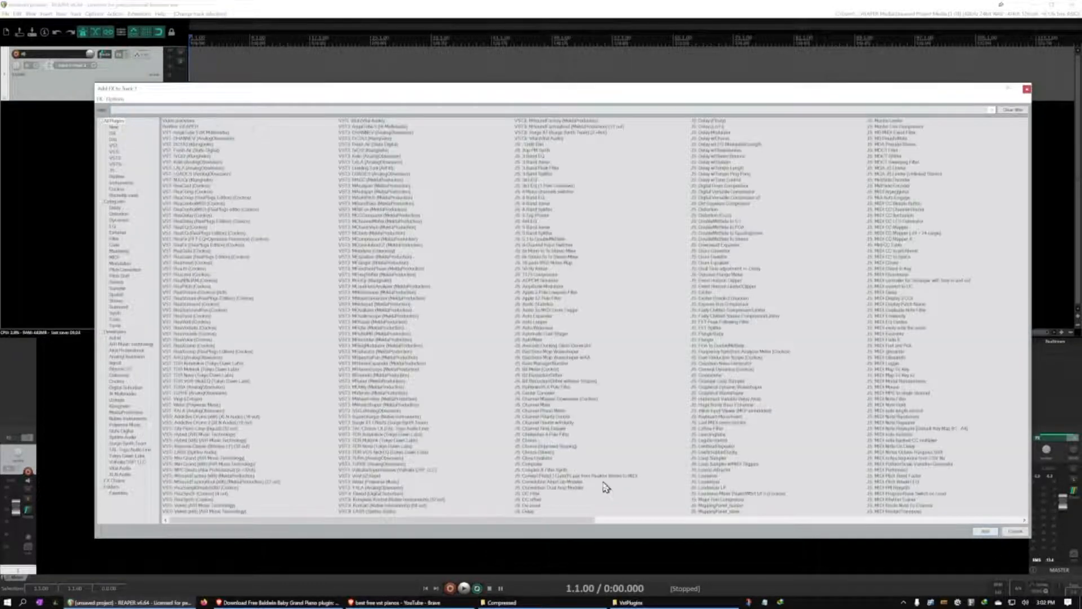
text(piano)
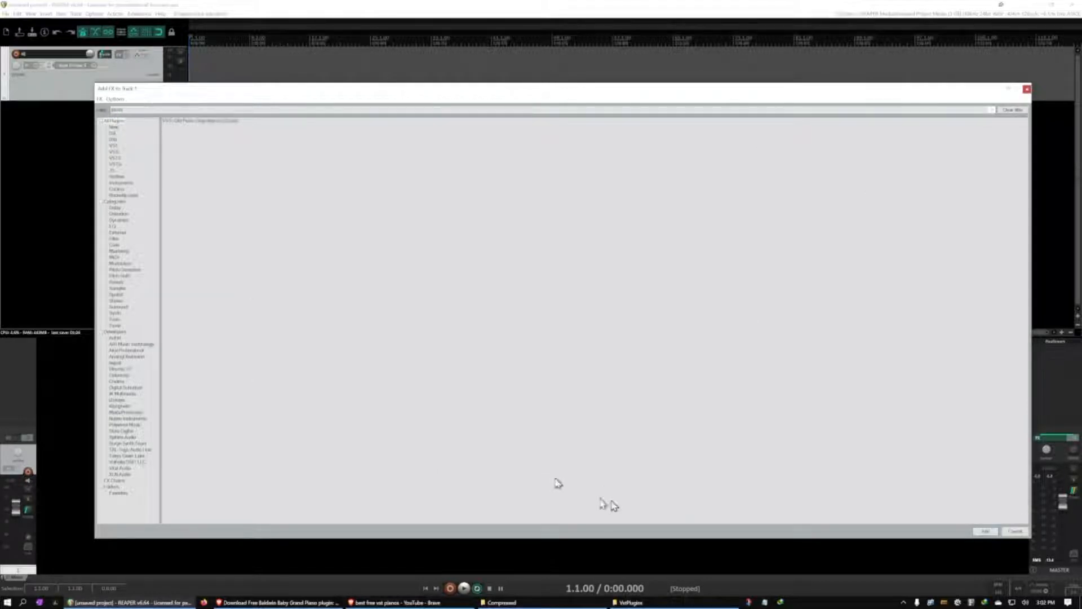
double_click(200, 121)
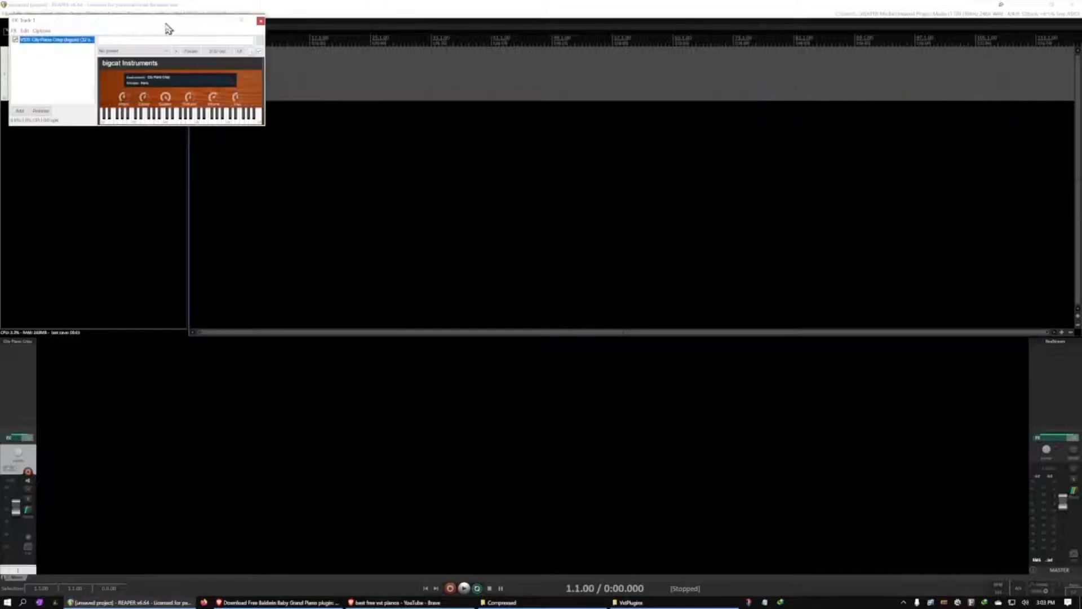
drag(158, 23, 610, 108)
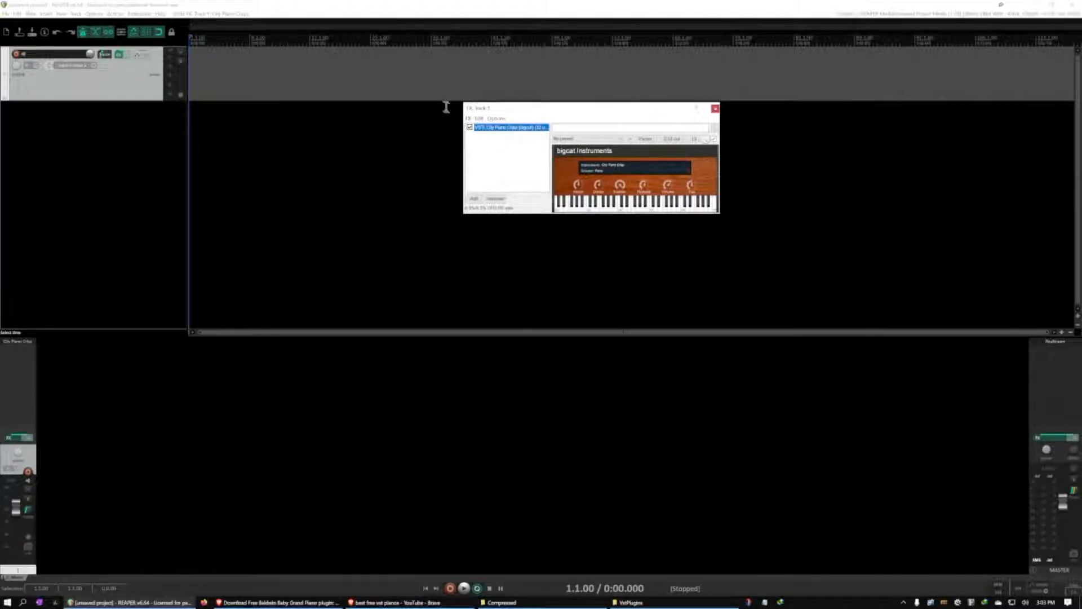
Test City Piano Crisp by playing several notes on its on-screen keyboard
click(507, 156)
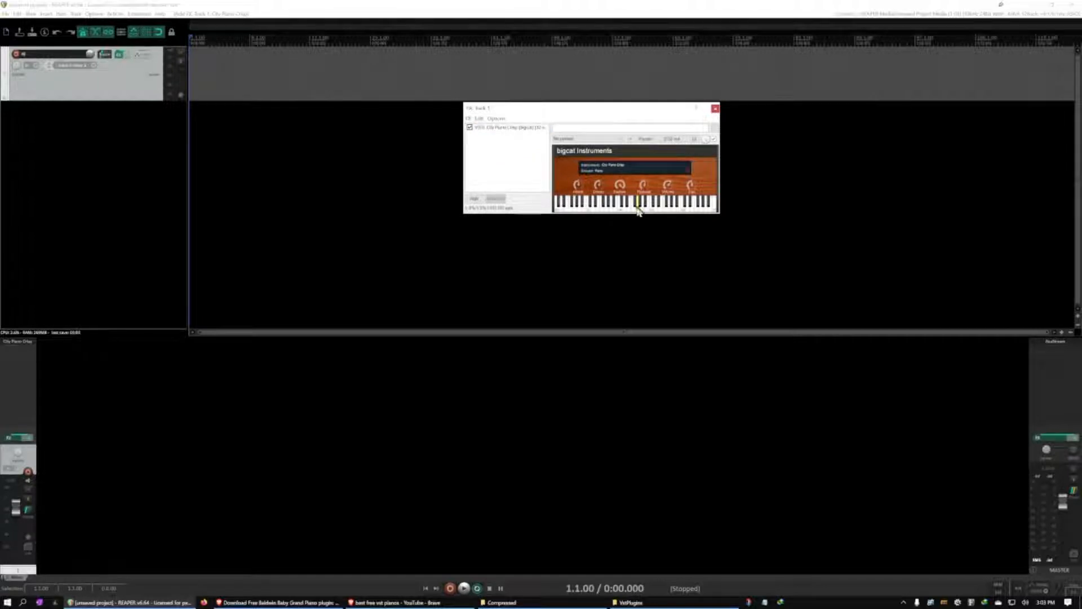
click(580, 206)
click(579, 209)
click(568, 209)
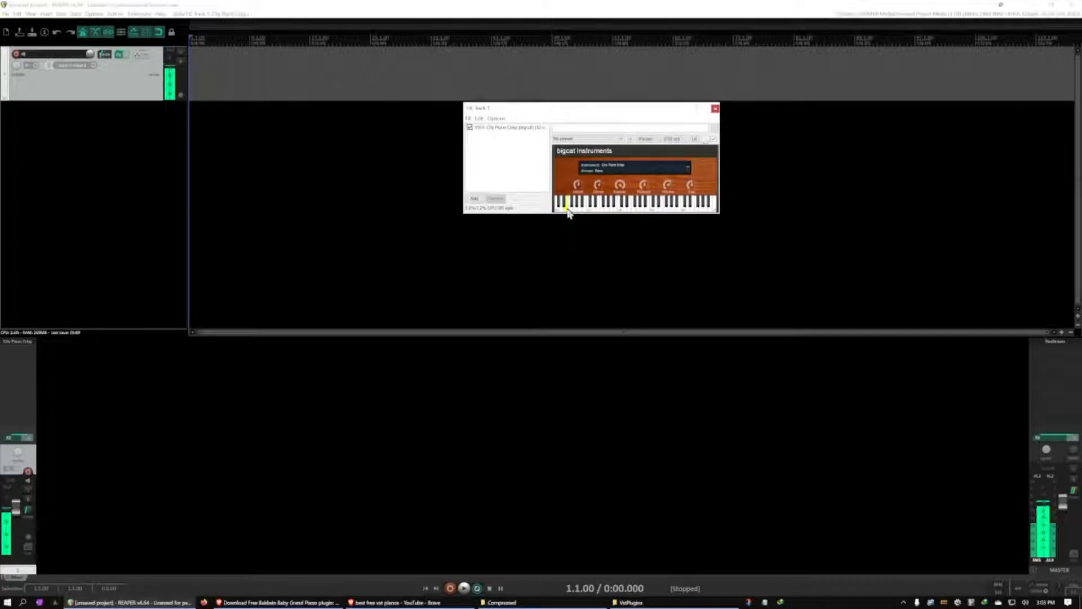
click(590, 210)
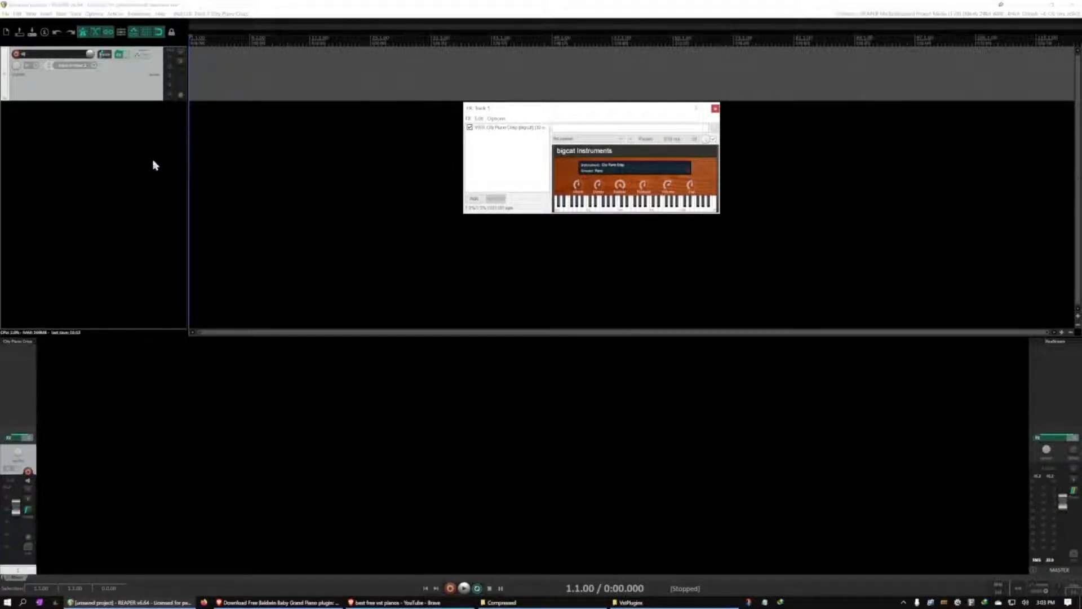
With the track muted, set its MIDI input to Oxygen Pro 61 on all channels and arm it for recording
click(181, 52)
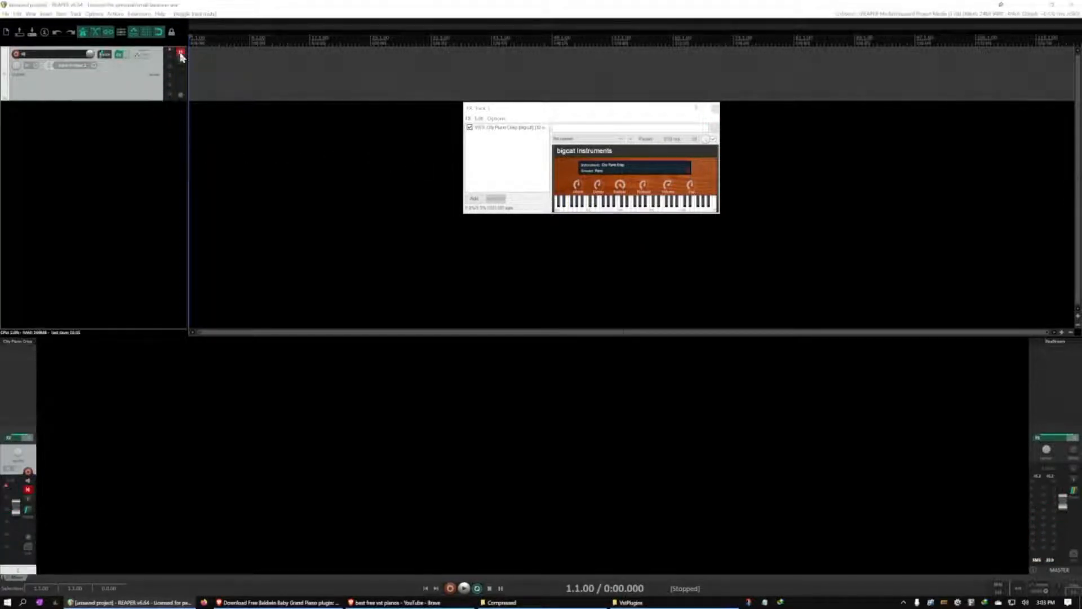
click(90, 70)
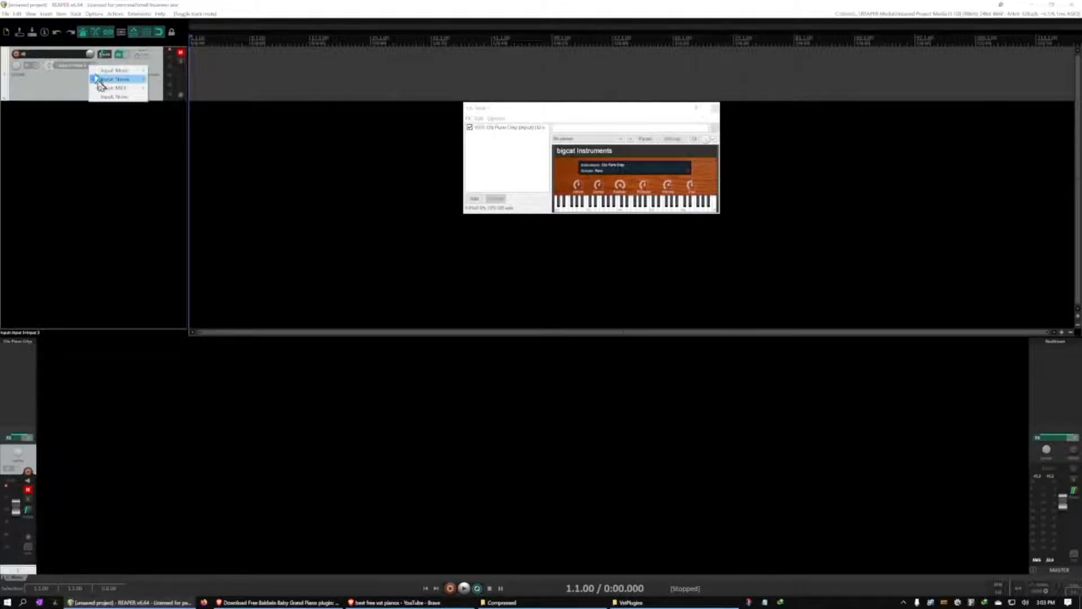
mouse_move(104, 89)
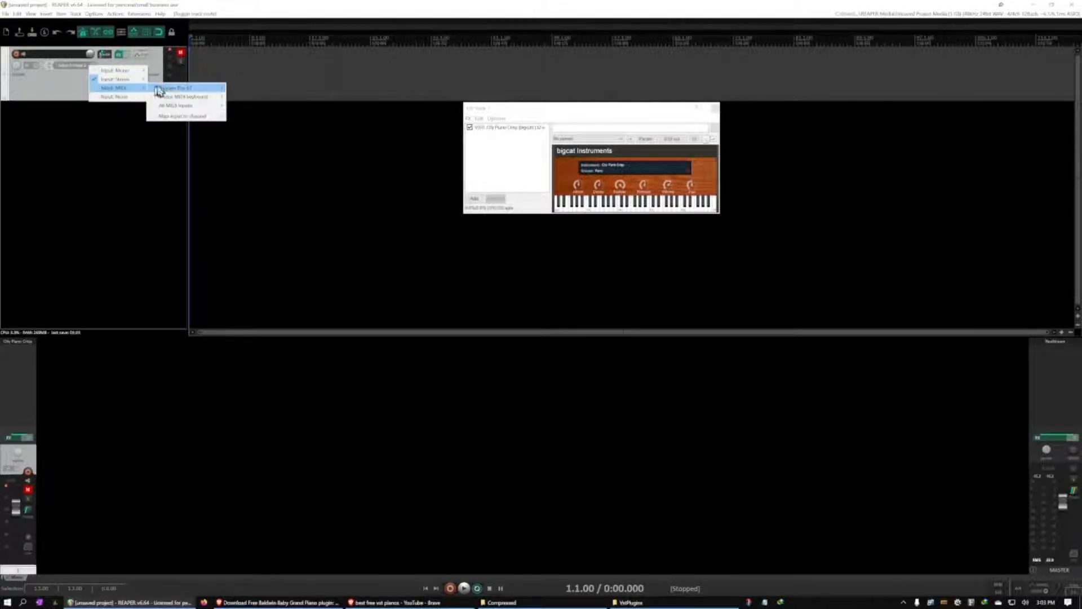
mouse_move(164, 90)
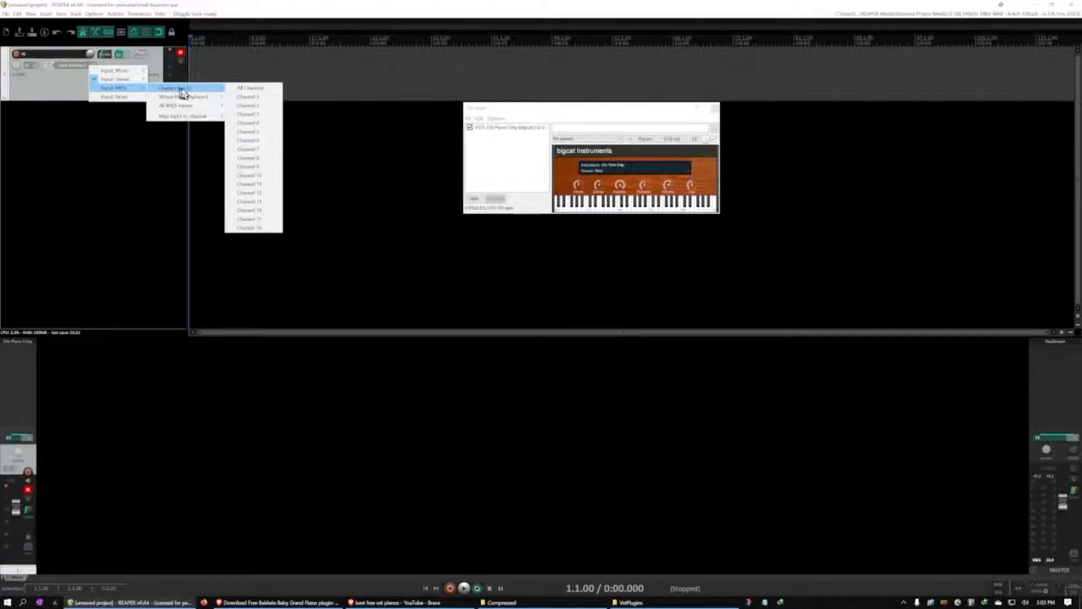
click(242, 88)
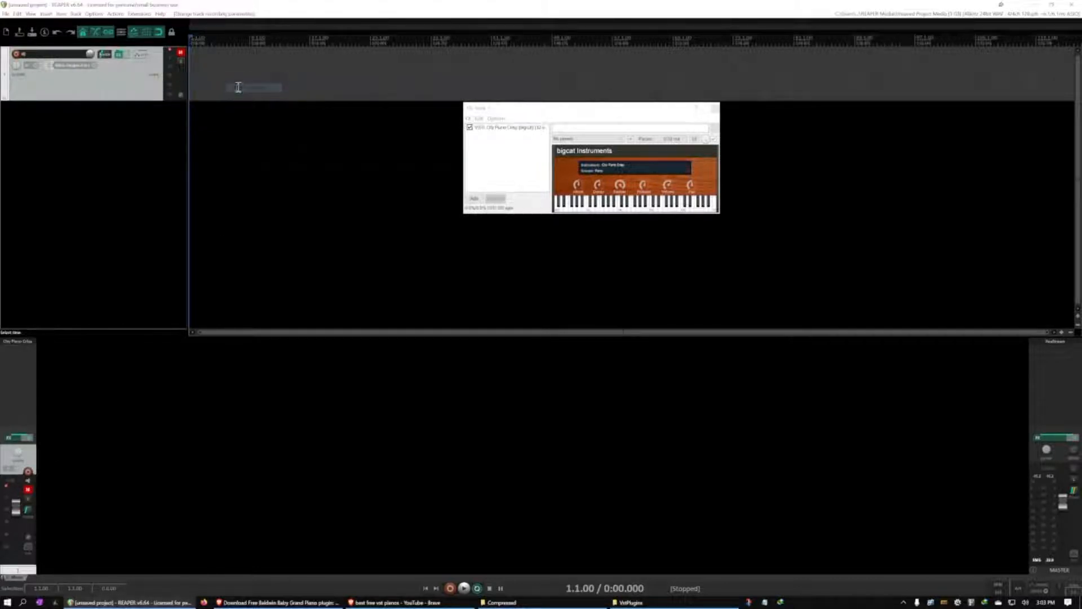
click(16, 54)
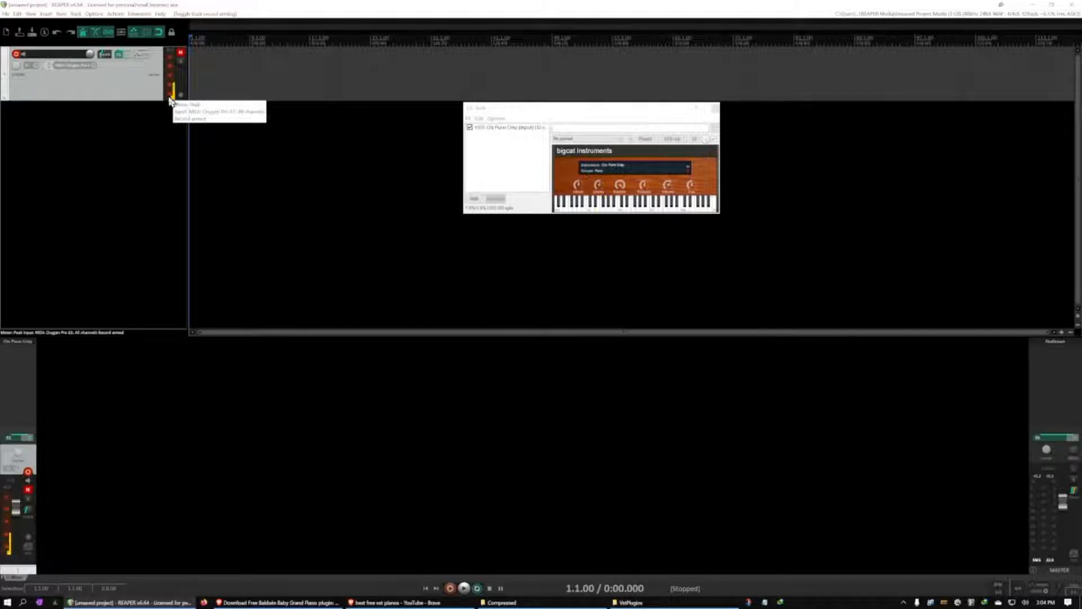
Unmute the track and play across the City Piano Crisp on-screen keyboard
click(184, 54)
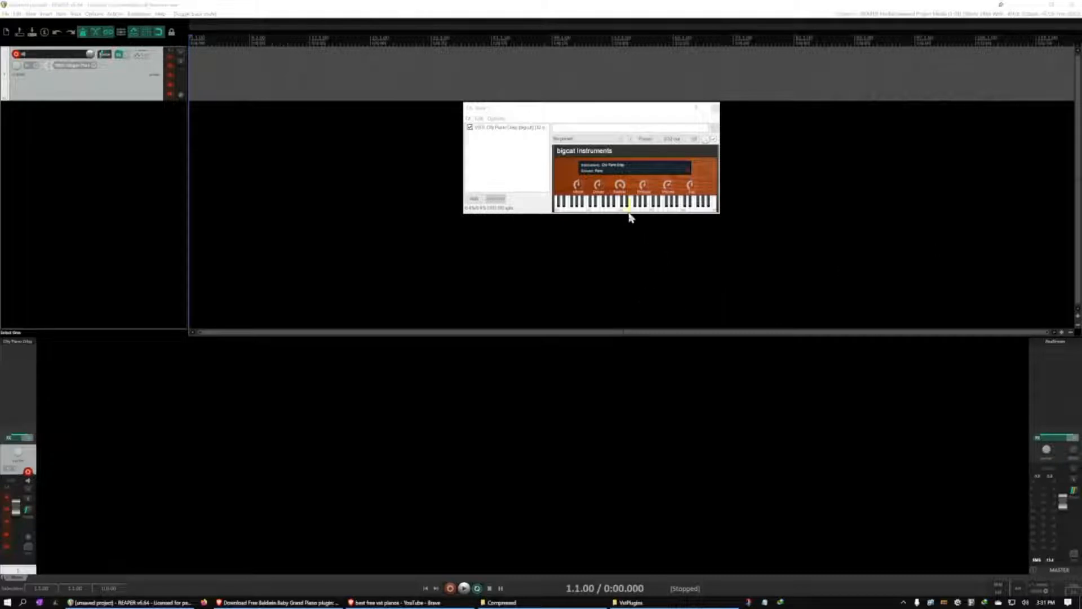
drag(630, 210, 598, 209)
Remove City Piano Crisp from the track's effects and add the AIR Music Technology Hybrid instrument in its place
click(516, 129)
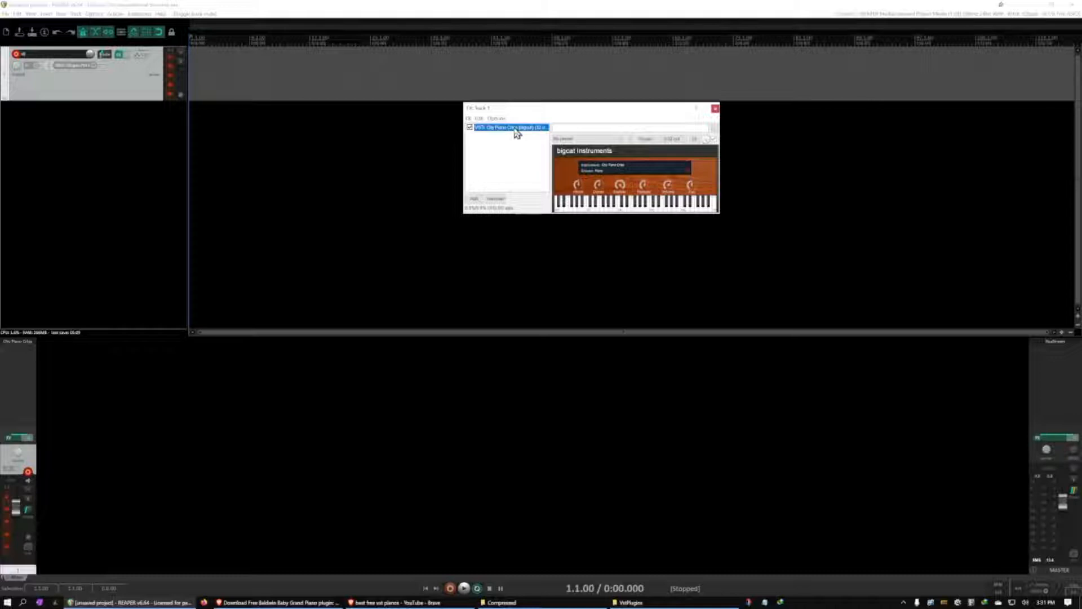
key(Delete)
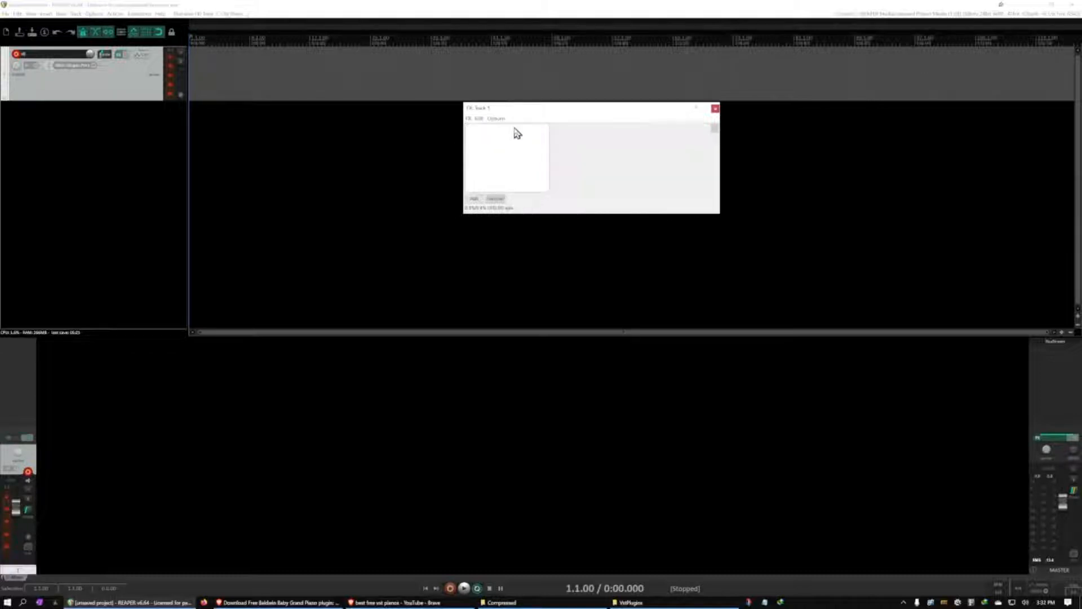
double_click(496, 170)
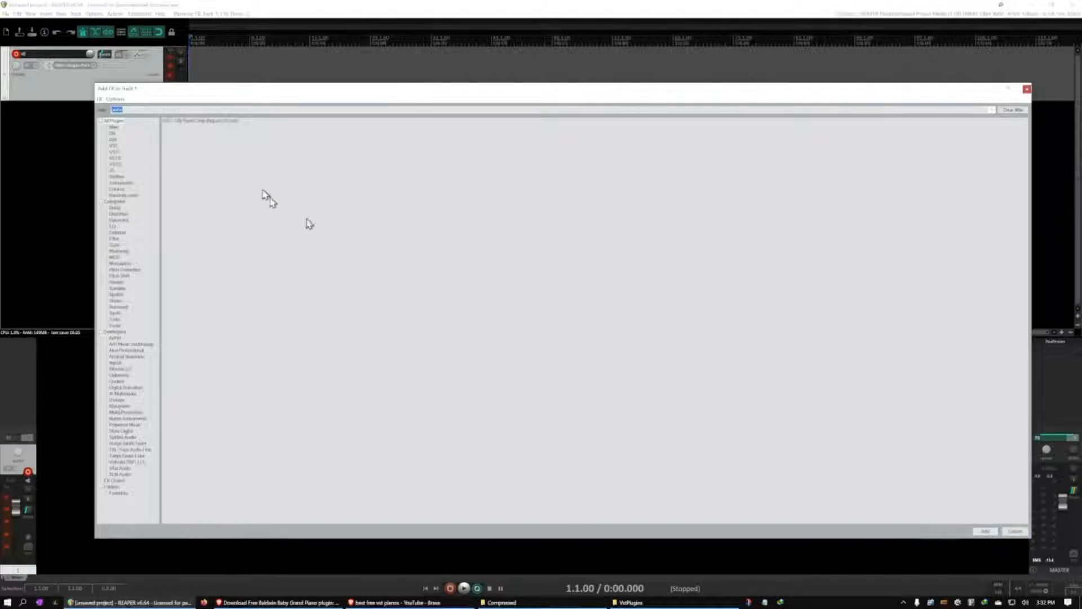
mouse_move(121, 92)
mouse_down()
mouse_move(150, 88)
mouse_move(140, 81)
mouse_up()
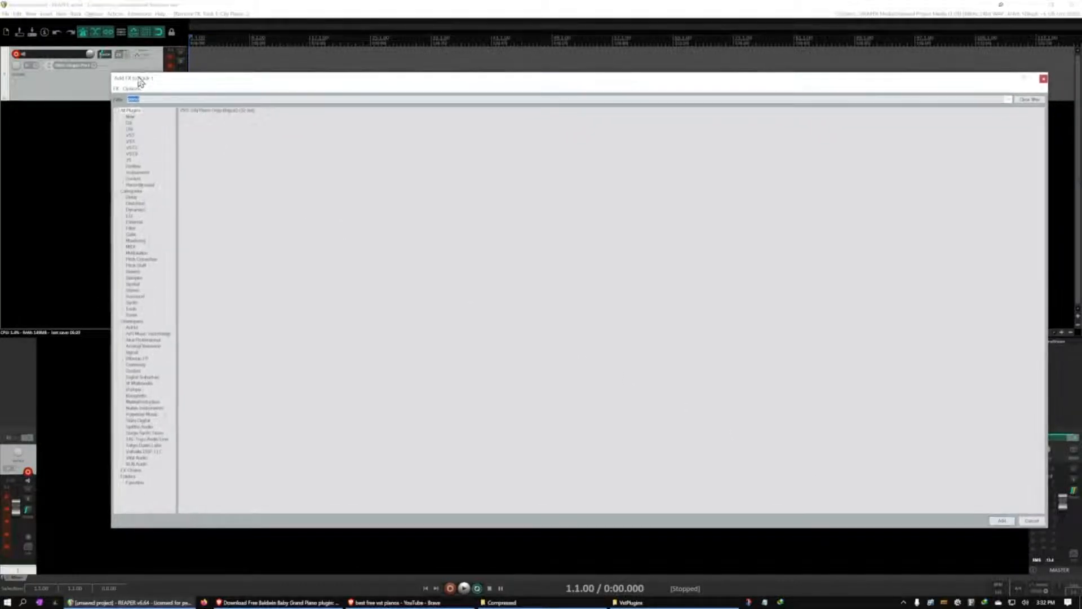
click(131, 112)
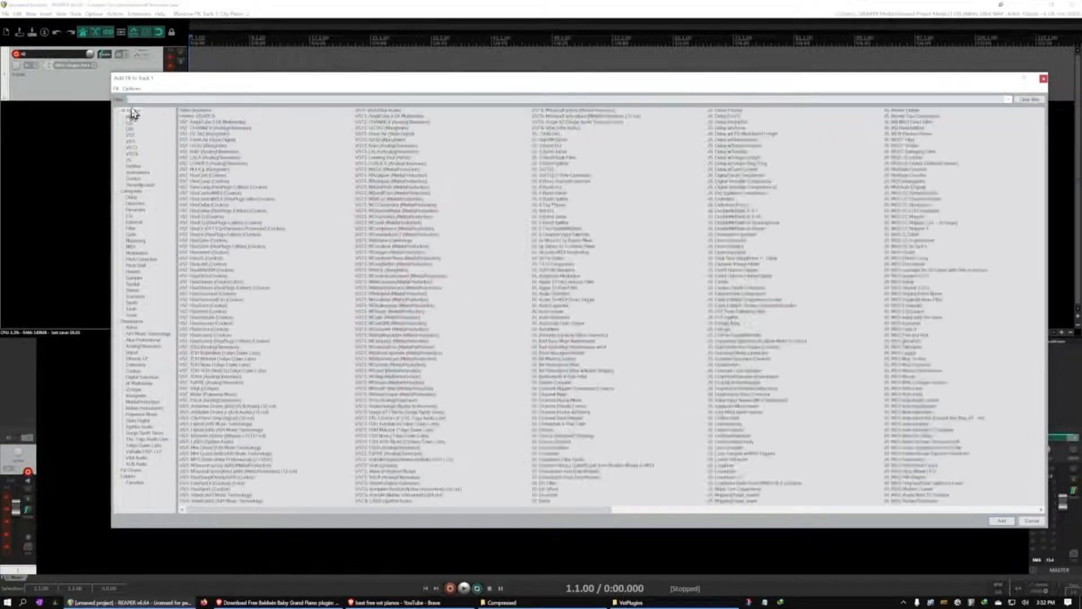
click(138, 172)
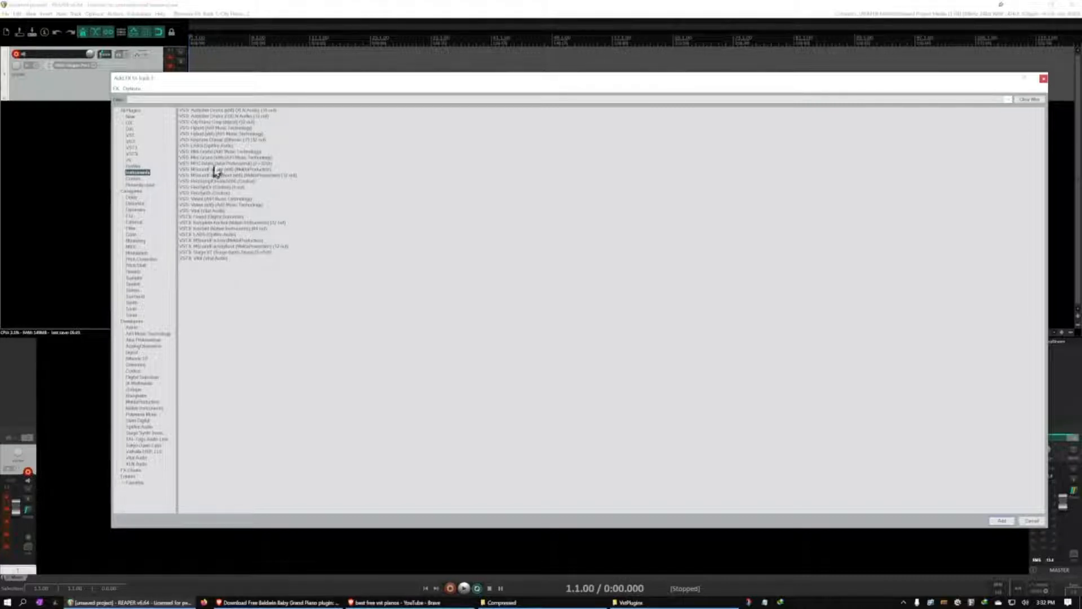
click(210, 129)
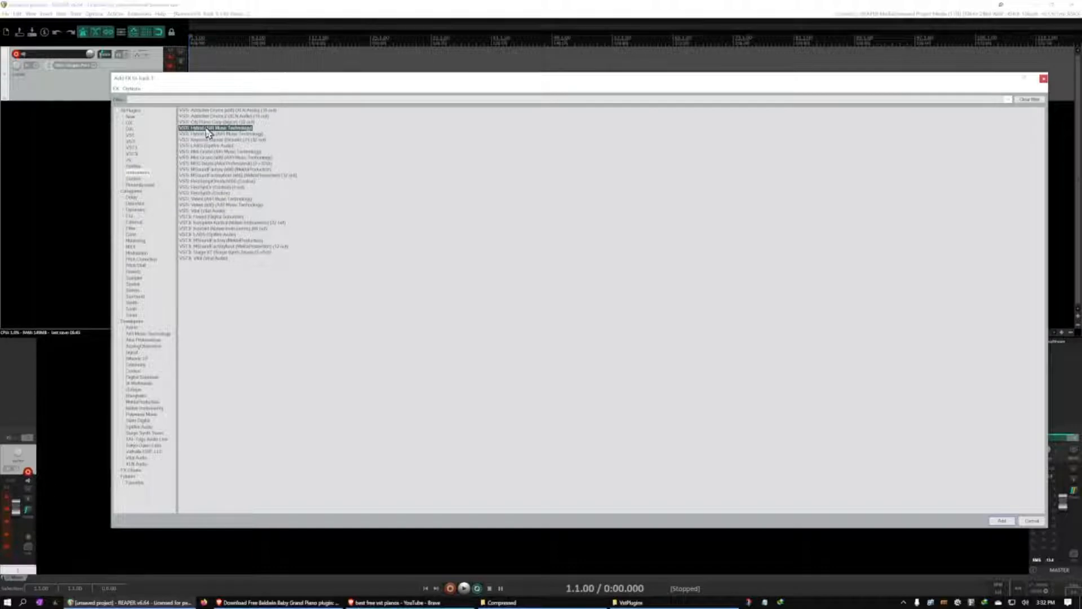
double_click(208, 129)
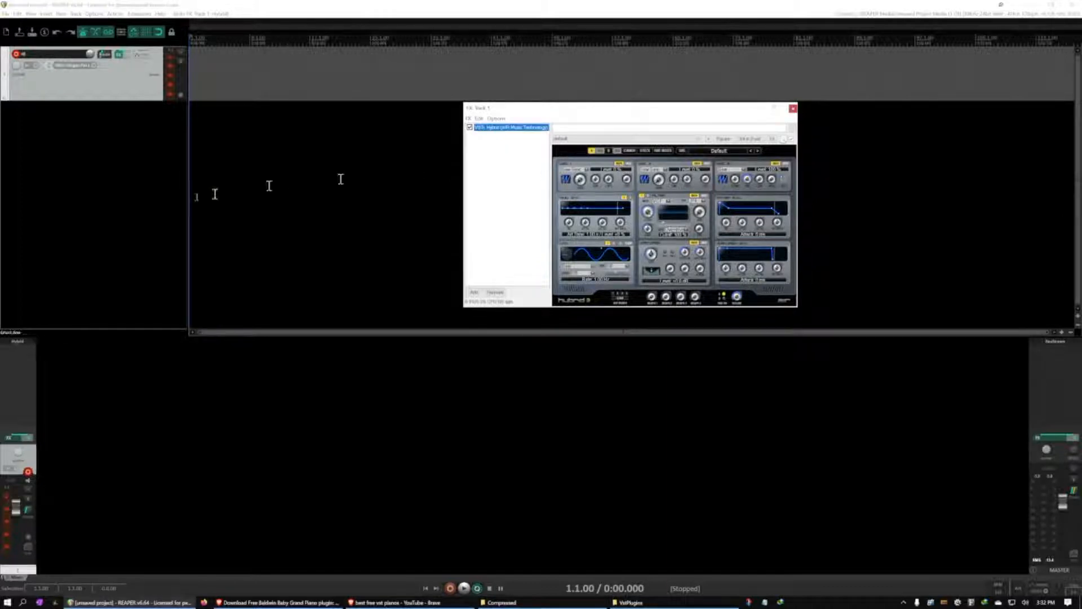
Check which MIDI device and channels are assigned as the track's input
click(89, 66)
mouse_move(115, 88)
mouse_move(177, 88)
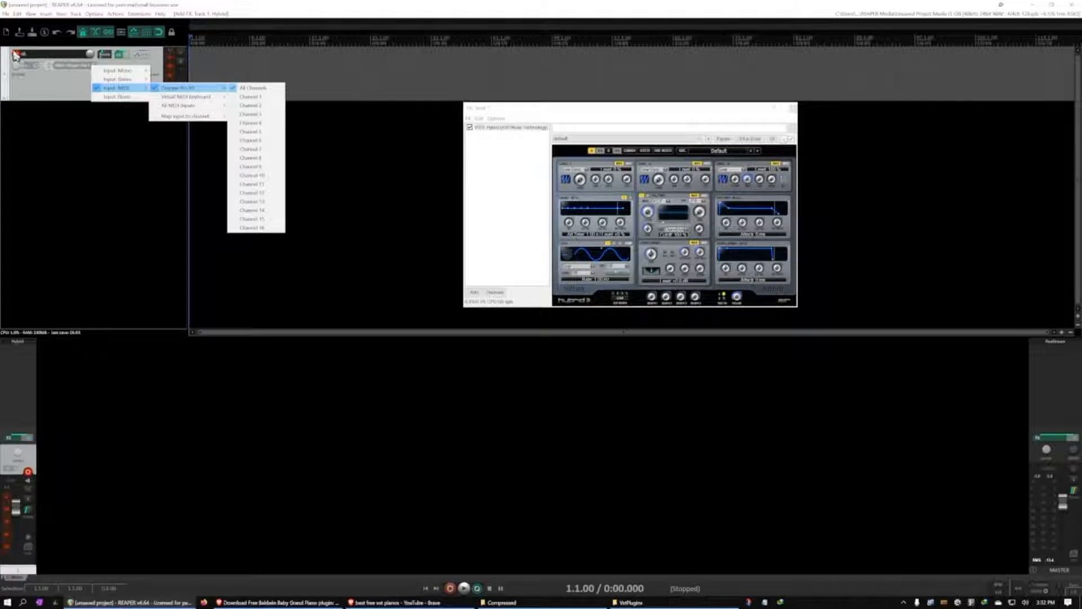
click(63, 96)
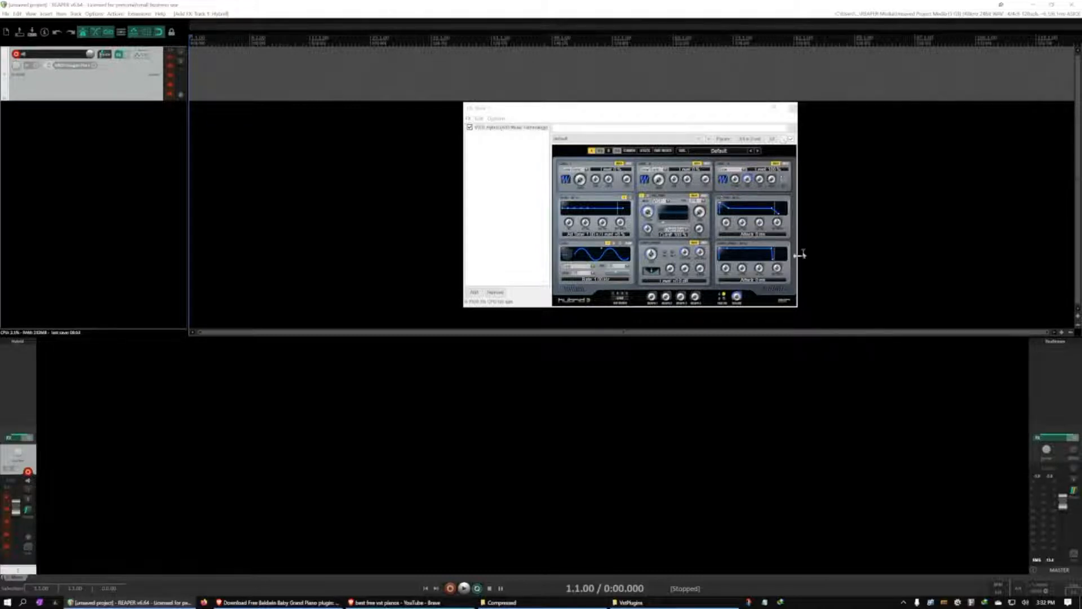
Load the first Soft Pads preset in Hybrid and step through the following presets to Blue Bell Pad
click(728, 154)
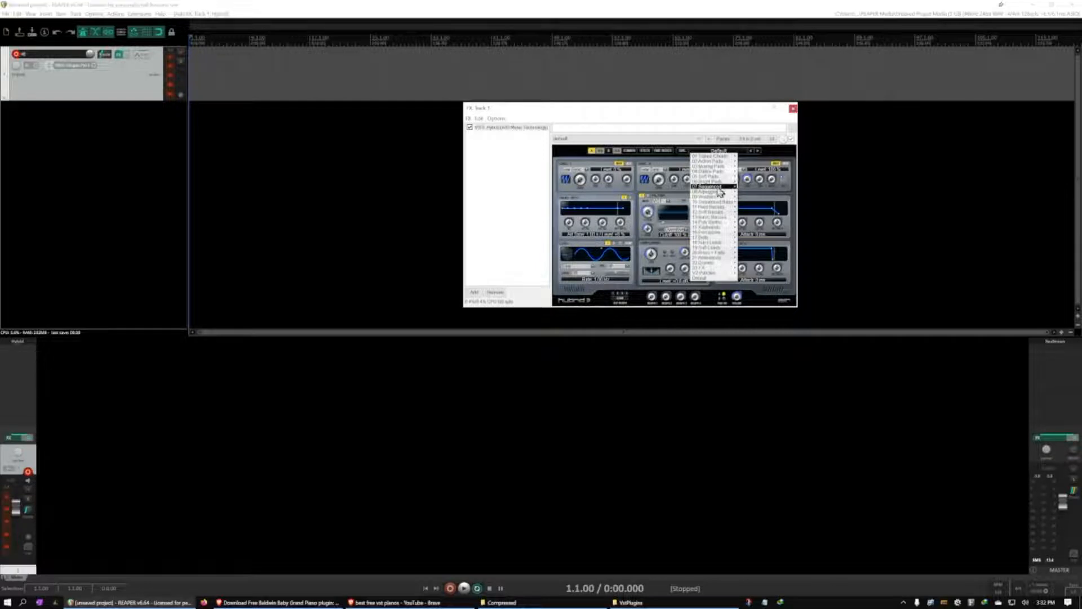
mouse_move(712, 174)
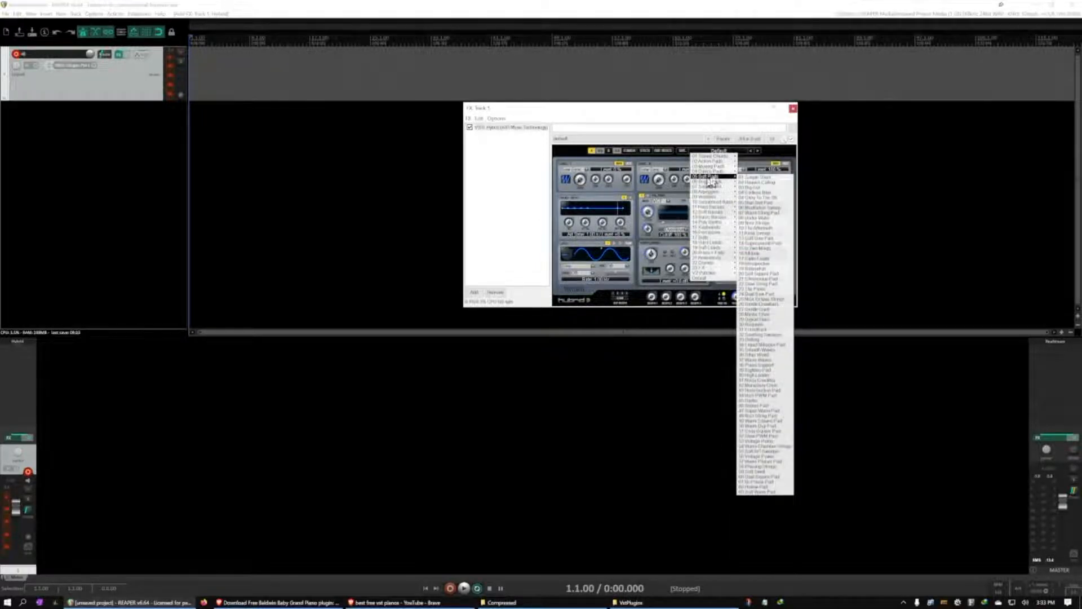
click(747, 178)
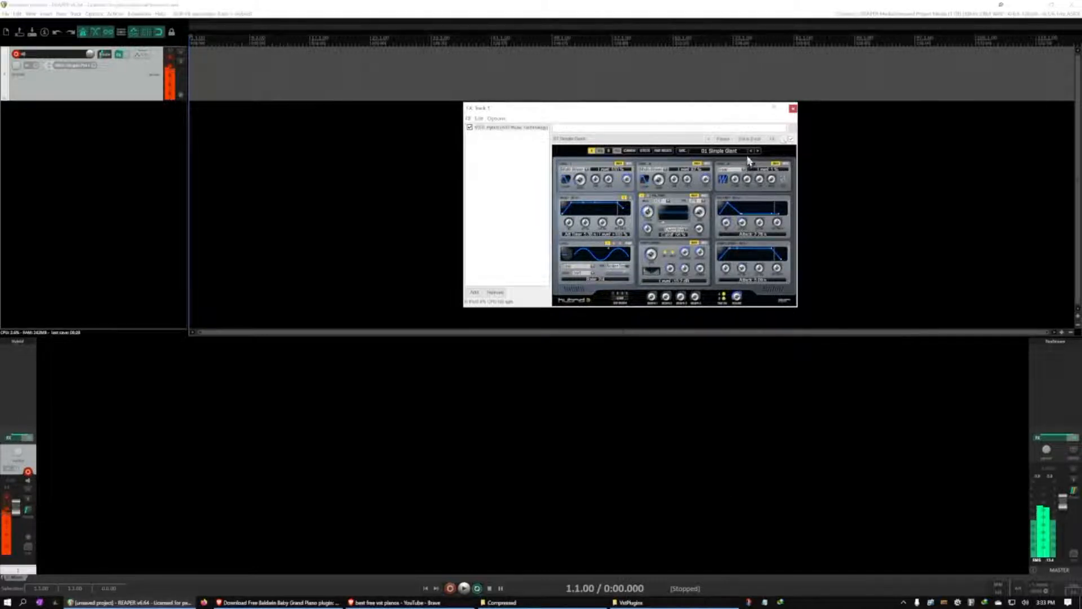
click(759, 151)
click(758, 151)
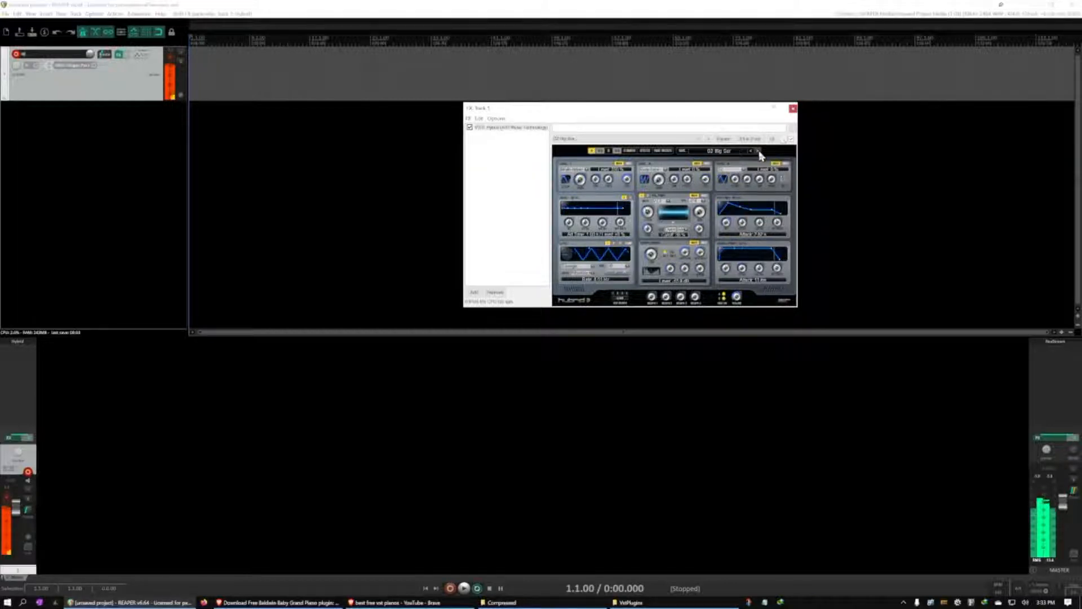
click(759, 151)
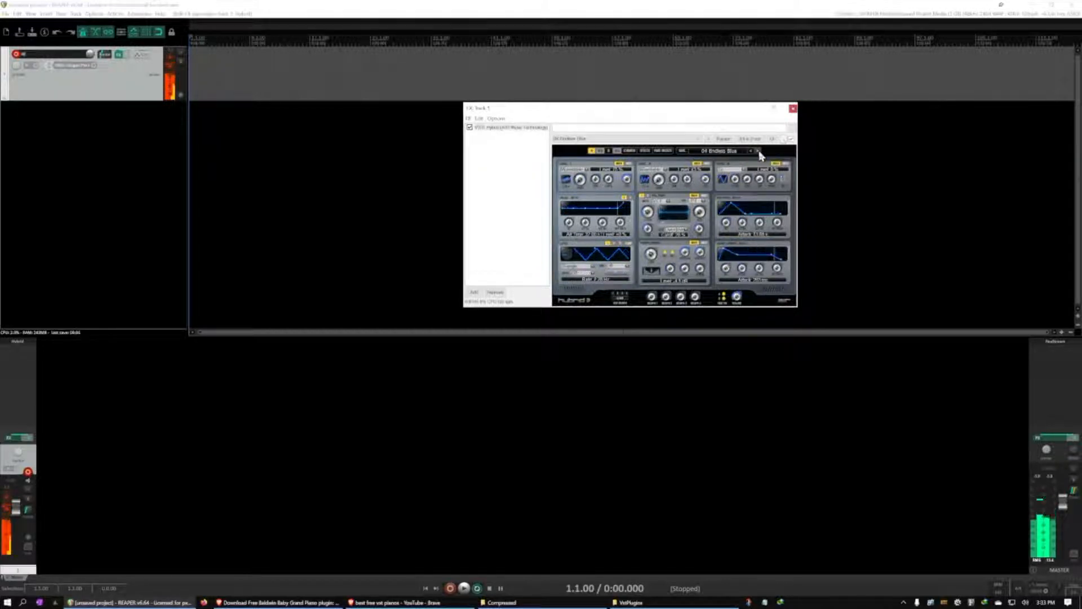
click(758, 151)
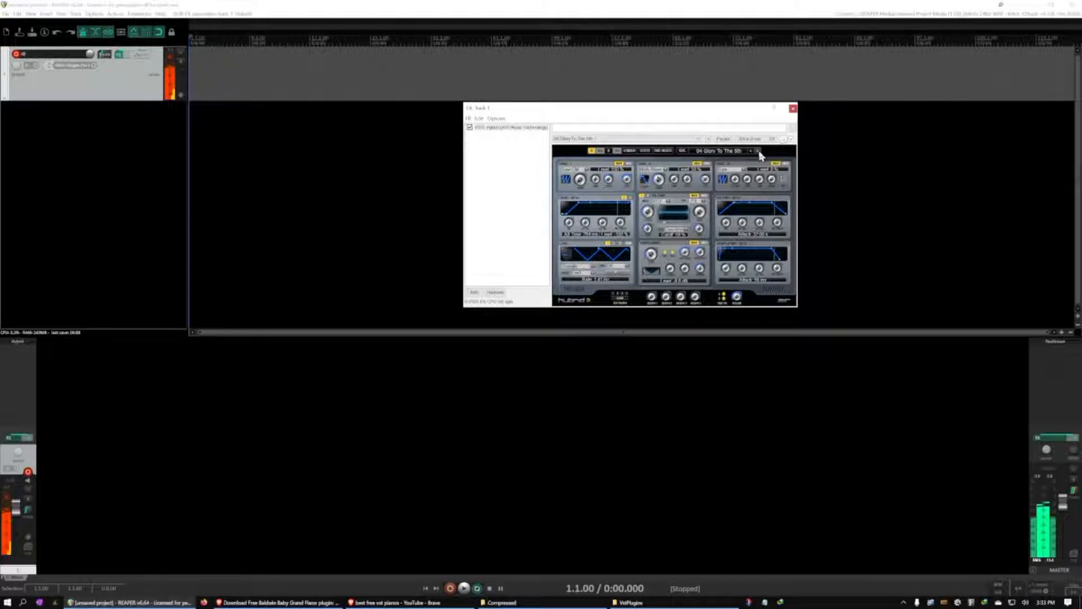
click(759, 151)
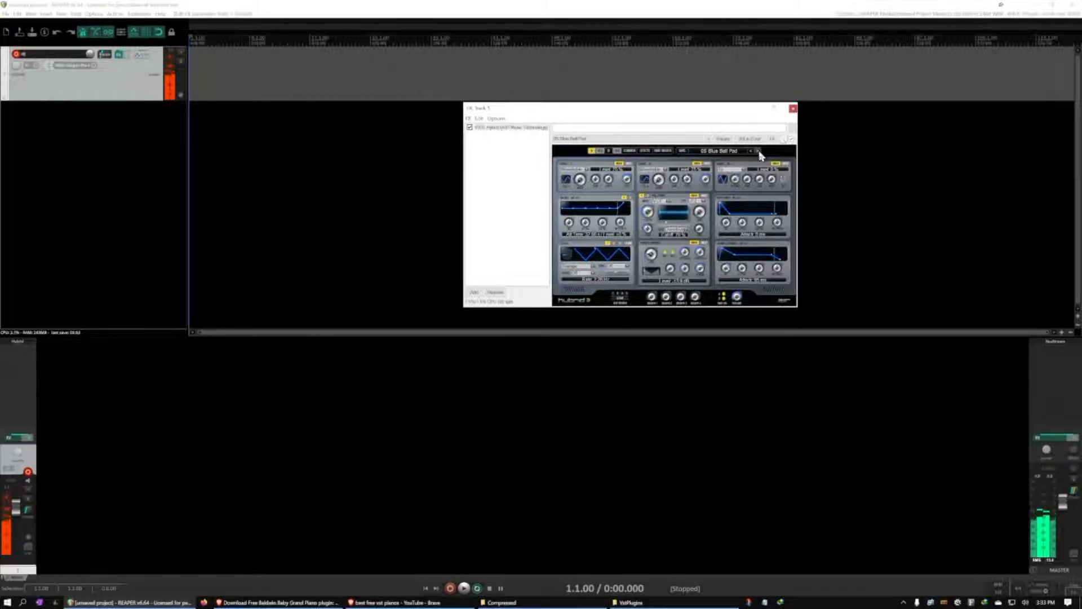
Close the track's effects window and disarm the track from recording
click(793, 109)
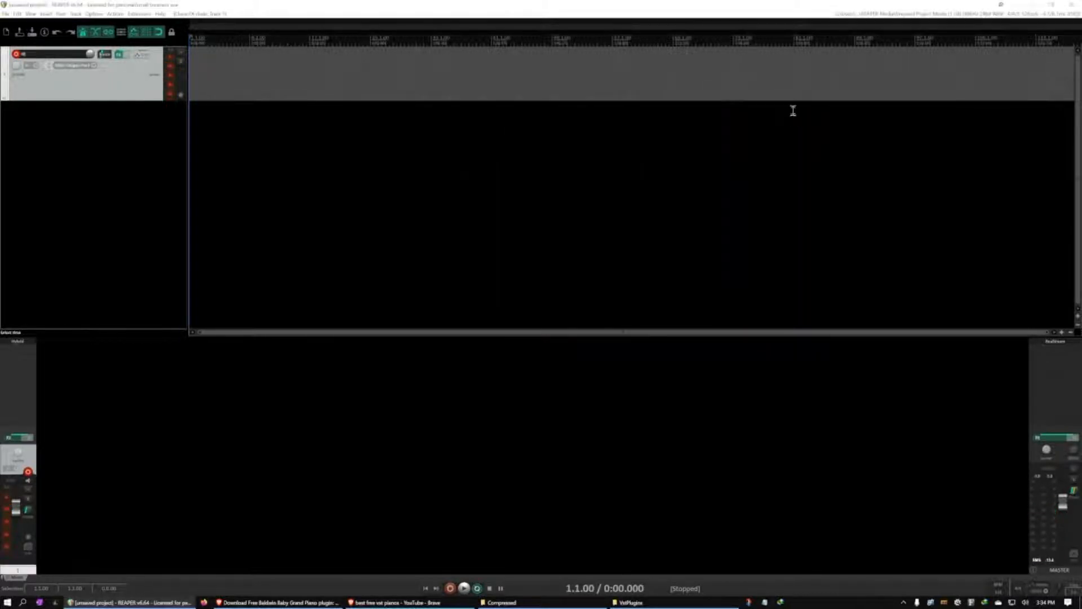
click(17, 54)
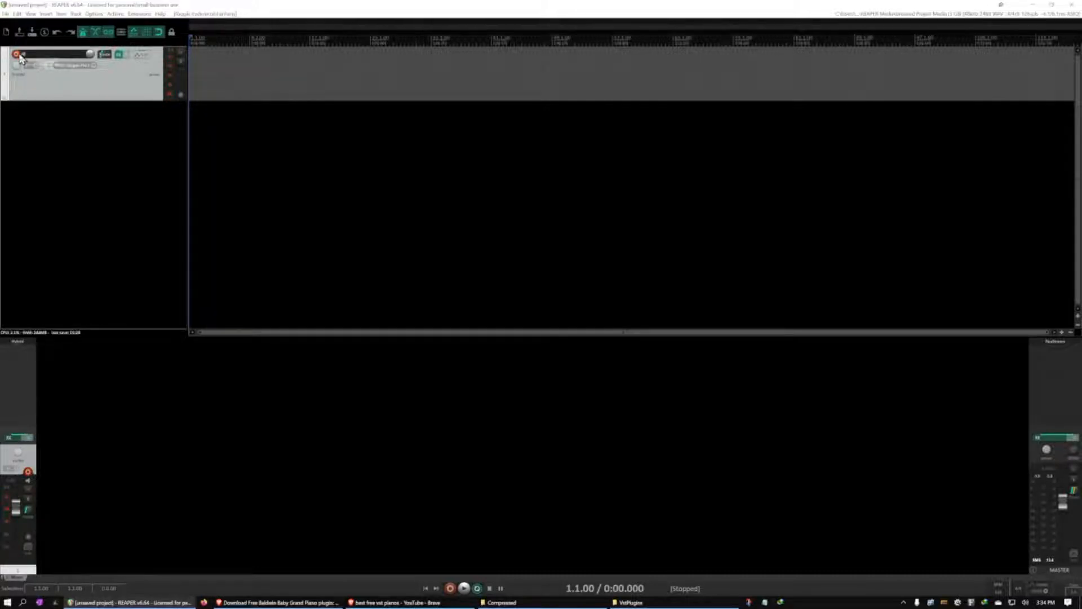
Add a second track beneath the existing Hybrid track
double_click(96, 130)
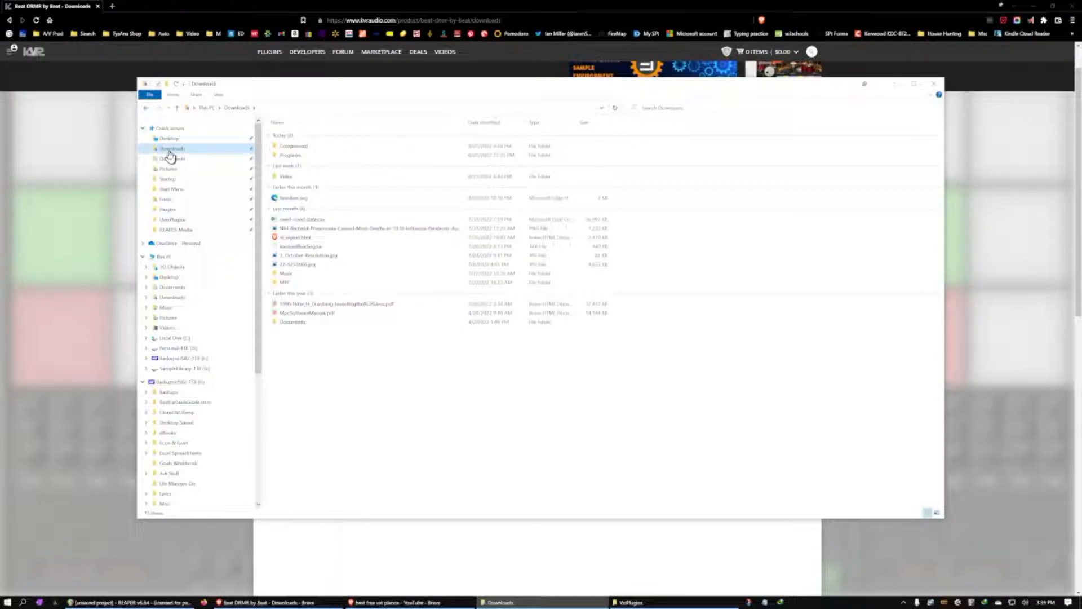
Extract Beat_DRMR-Win.zip from the Compressed downloads folder into the suggested Beat_DRMR-Win folder, showing the extracted files when complete
double_click(314, 148)
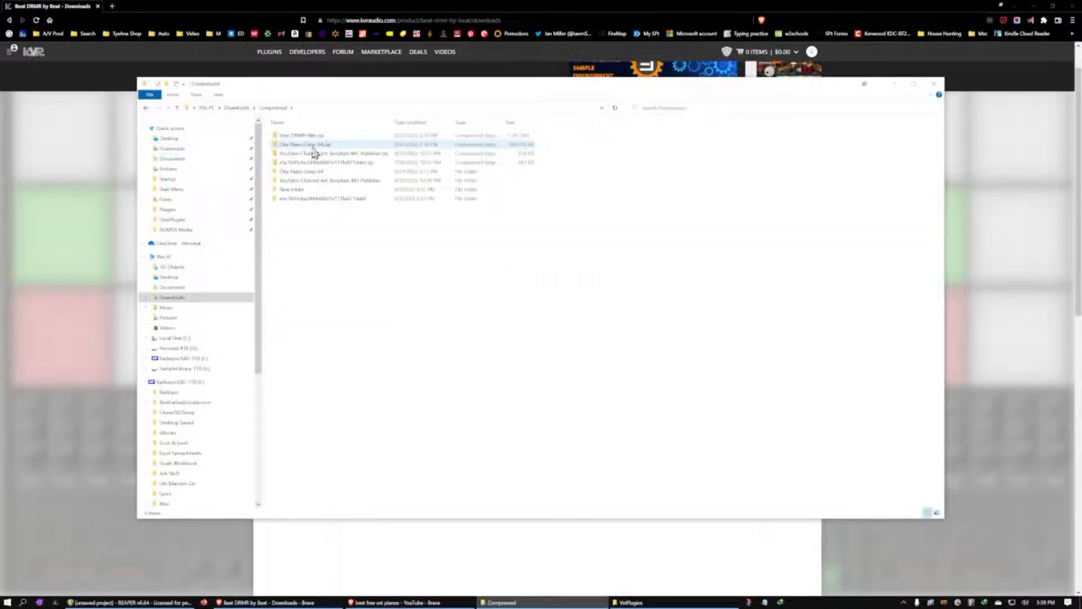
click(311, 136)
right_click(311, 139)
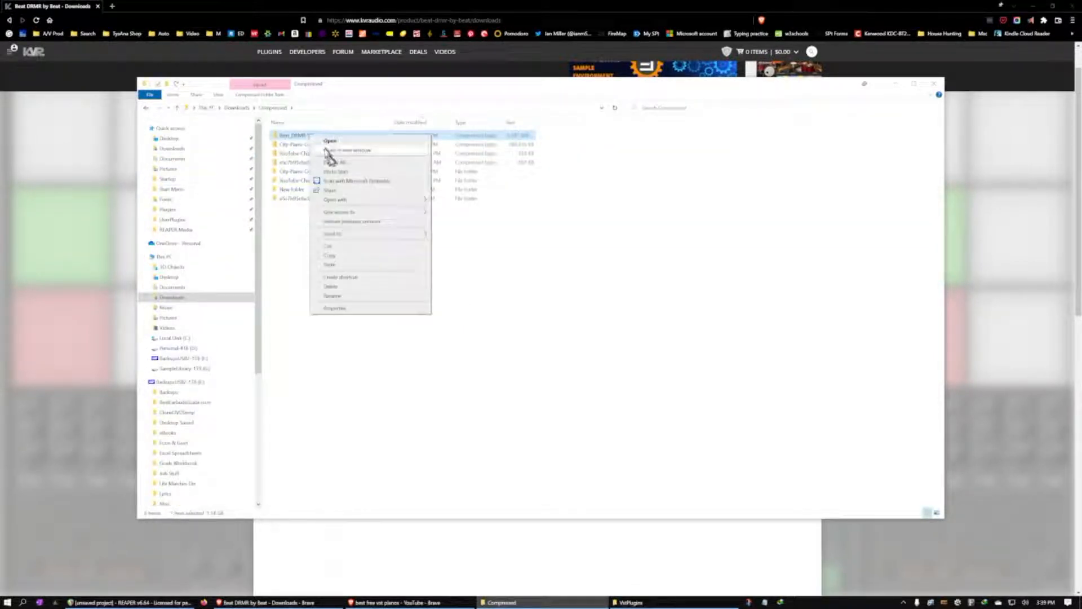
click(332, 167)
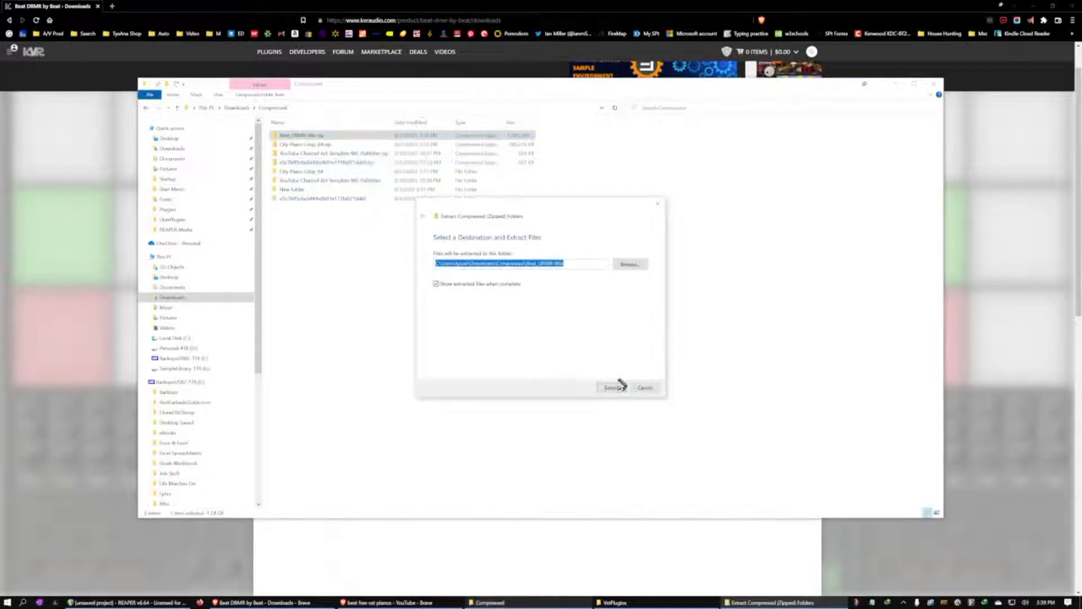
click(617, 390)
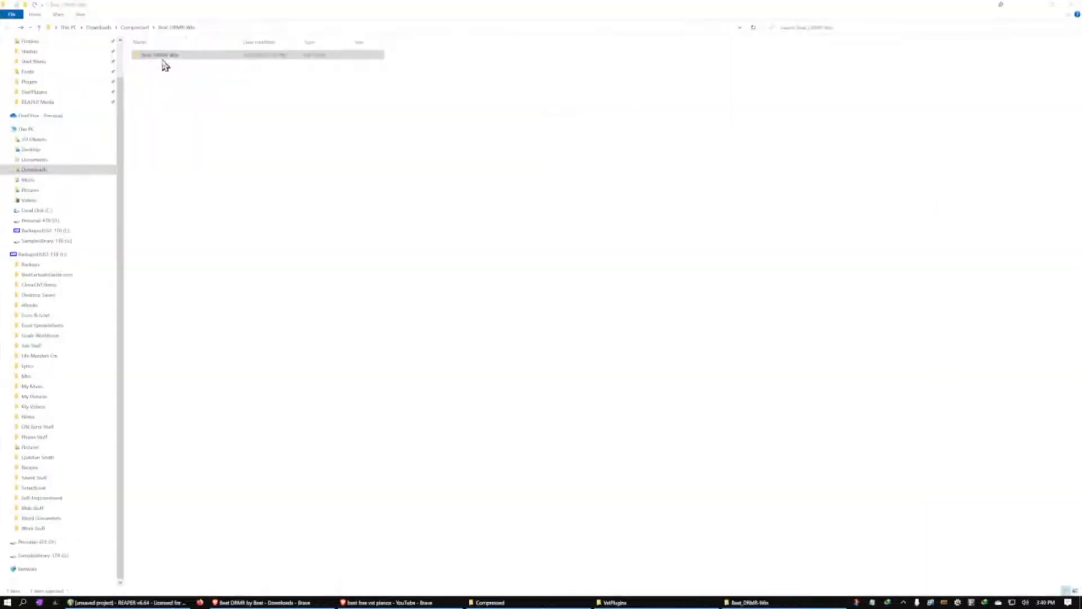
Move the Beat DRMR instruments folder and DLL from the extracted VST64 folder into Program Files\VstPlugins, granting administrator permission
click(162, 60)
double_click(163, 59)
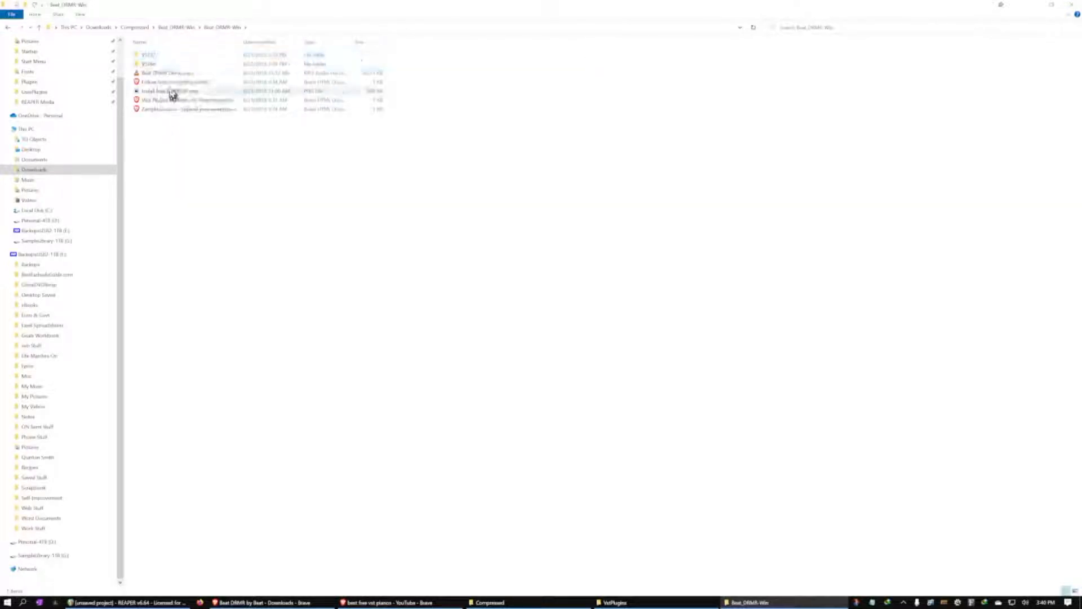
double_click(156, 65)
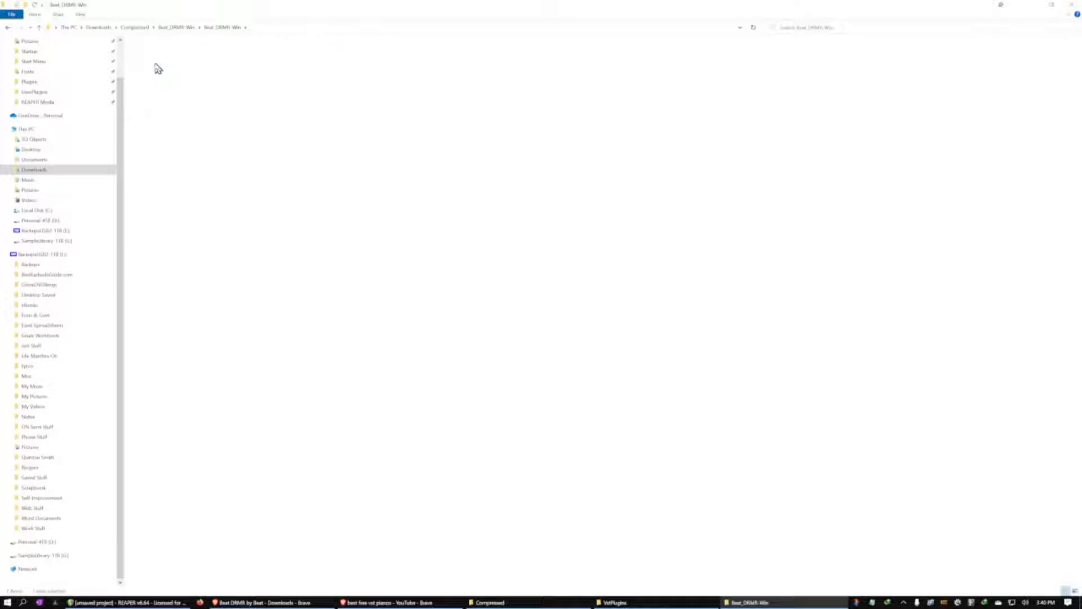
drag(160, 90, 163, 53)
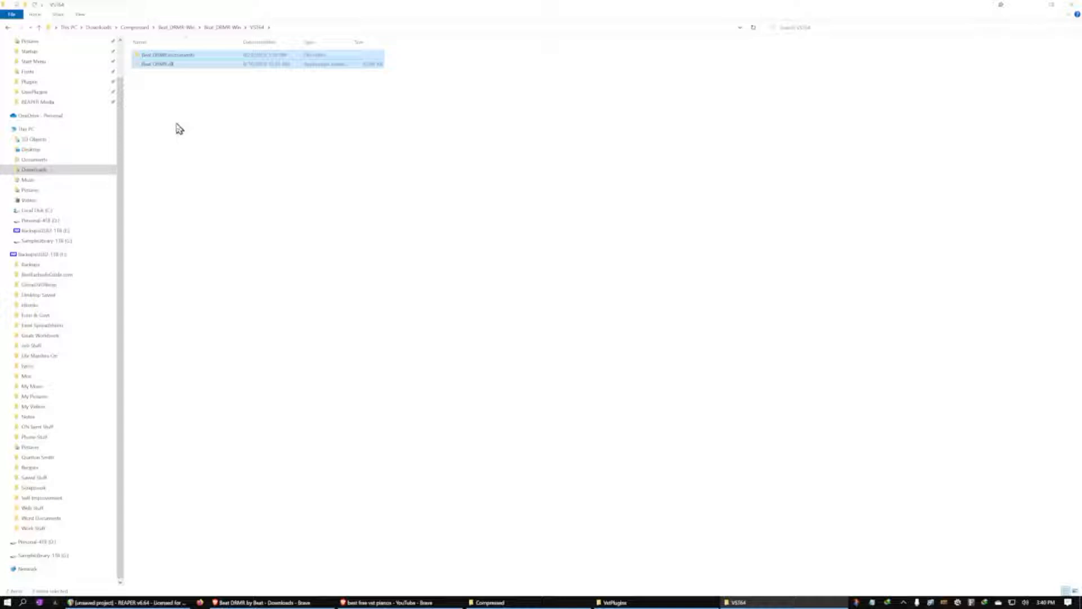
click(615, 602)
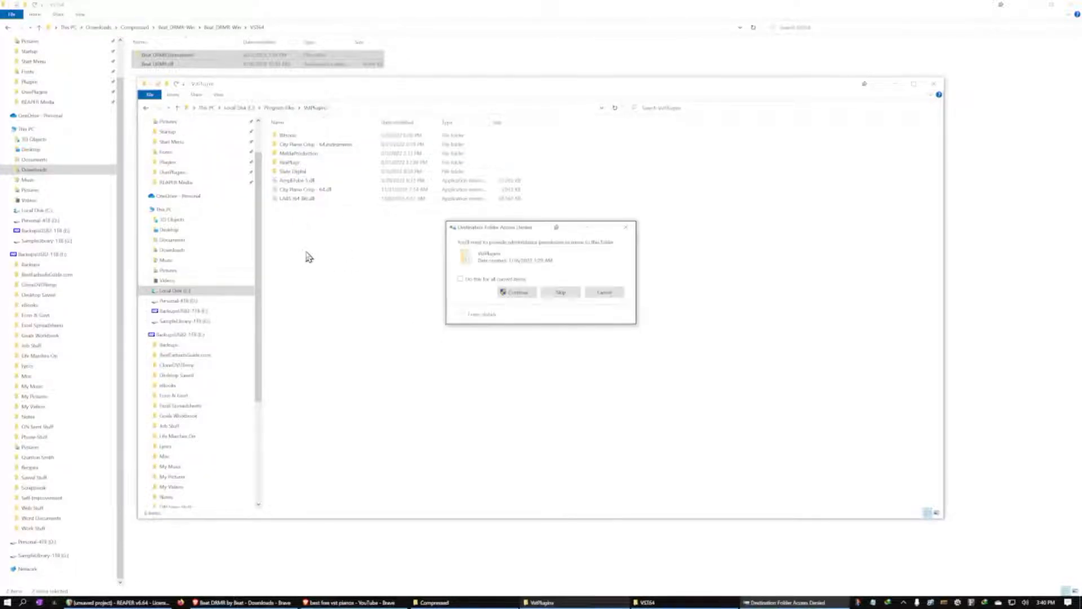
click(517, 292)
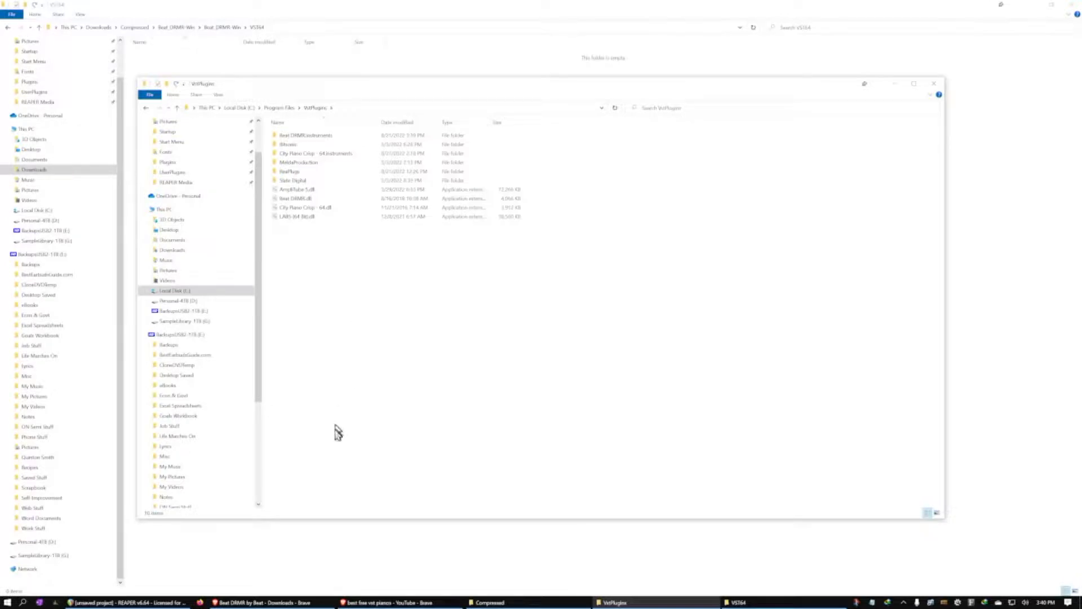
Switch to REAPER and rescan the VST plug-in paths in the preferences
click(169, 602)
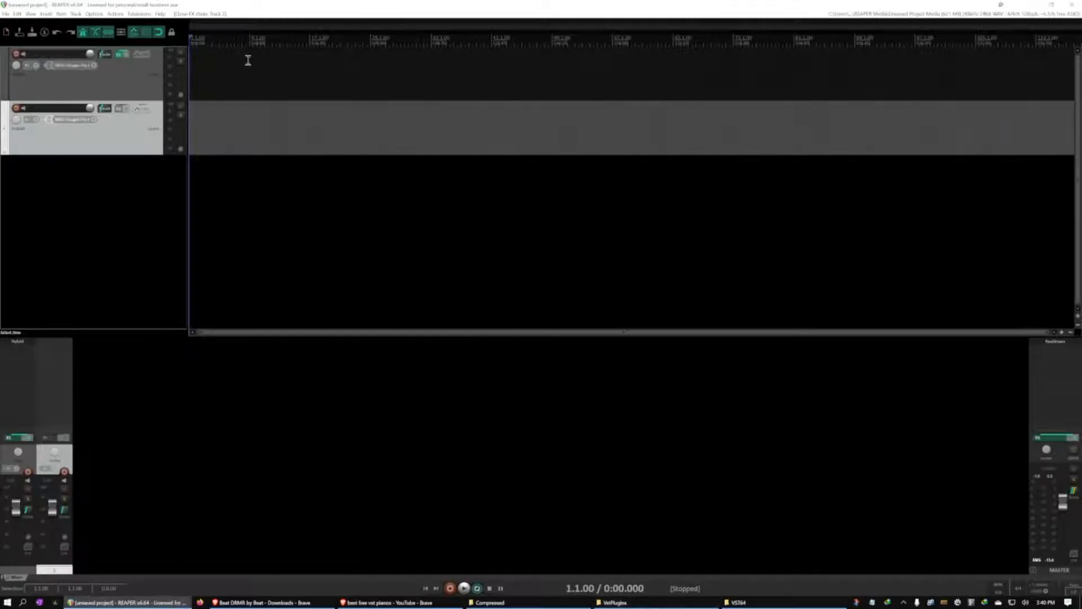
key(ctrl+p)
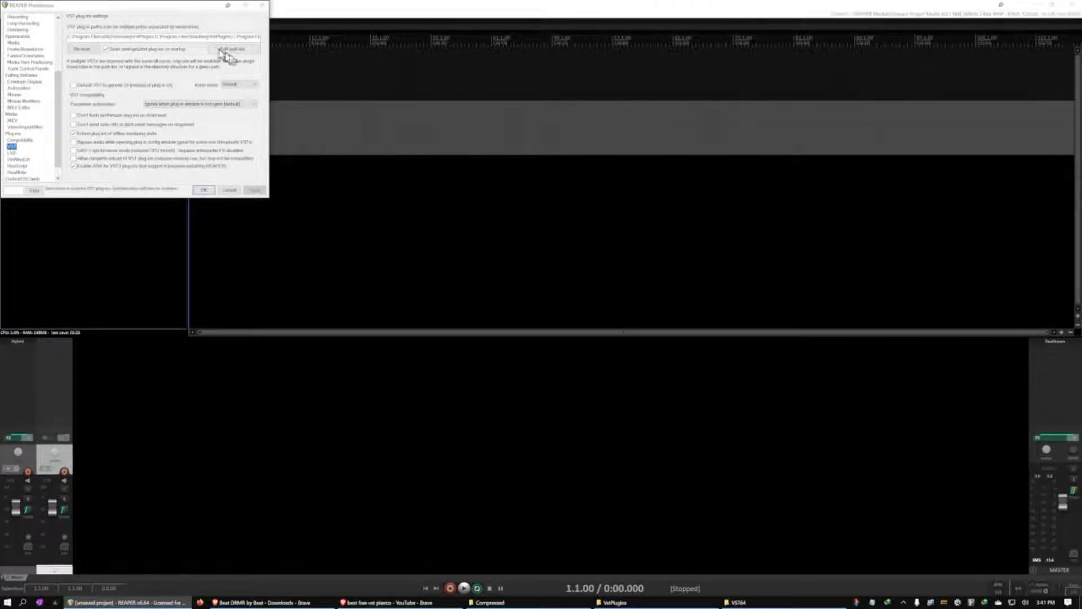
click(82, 50)
click(88, 60)
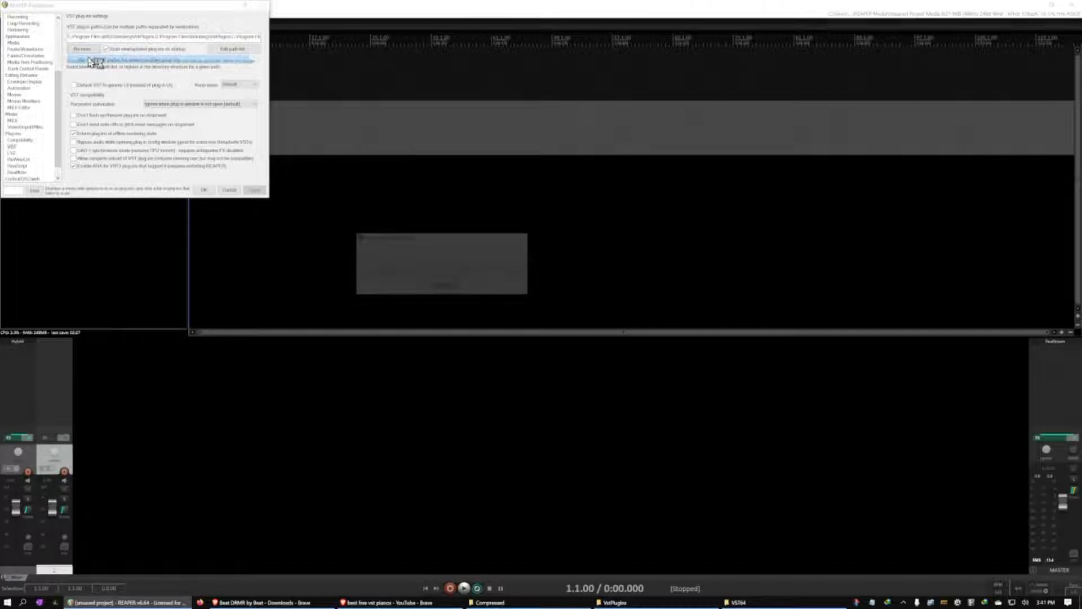
click(206, 189)
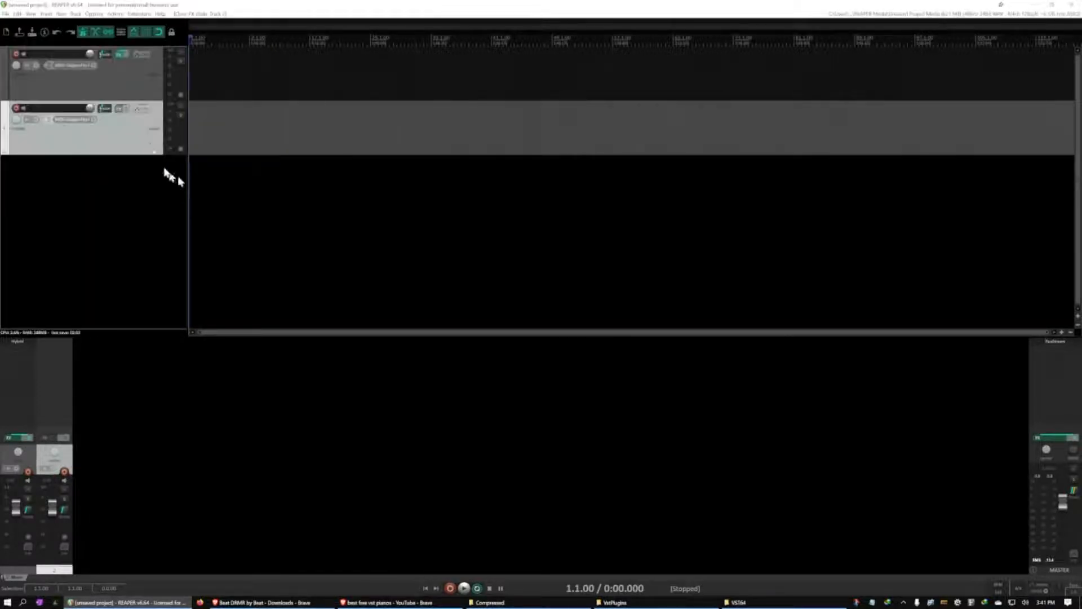
Find the Beat DRMR instrument by filtering for "drmr" and add it to the second track
click(121, 115)
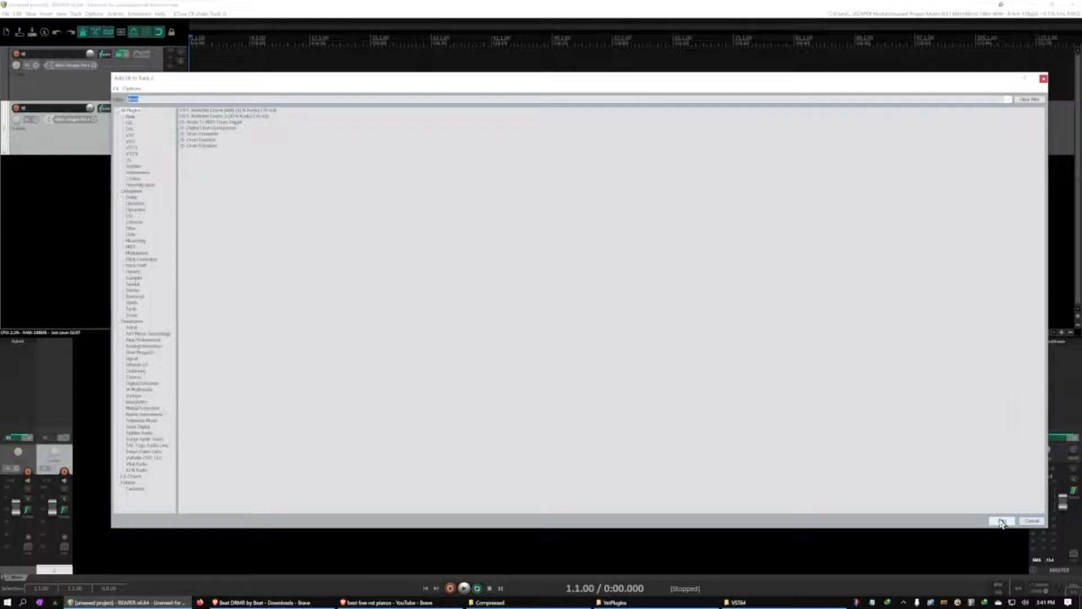
key(BackSpace)
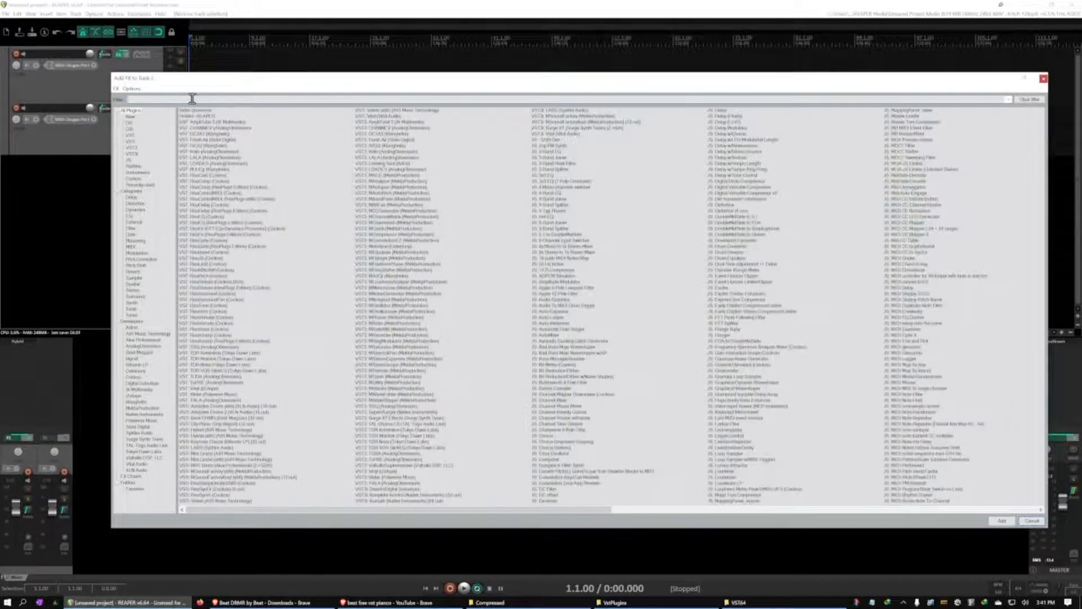
text(drmr)
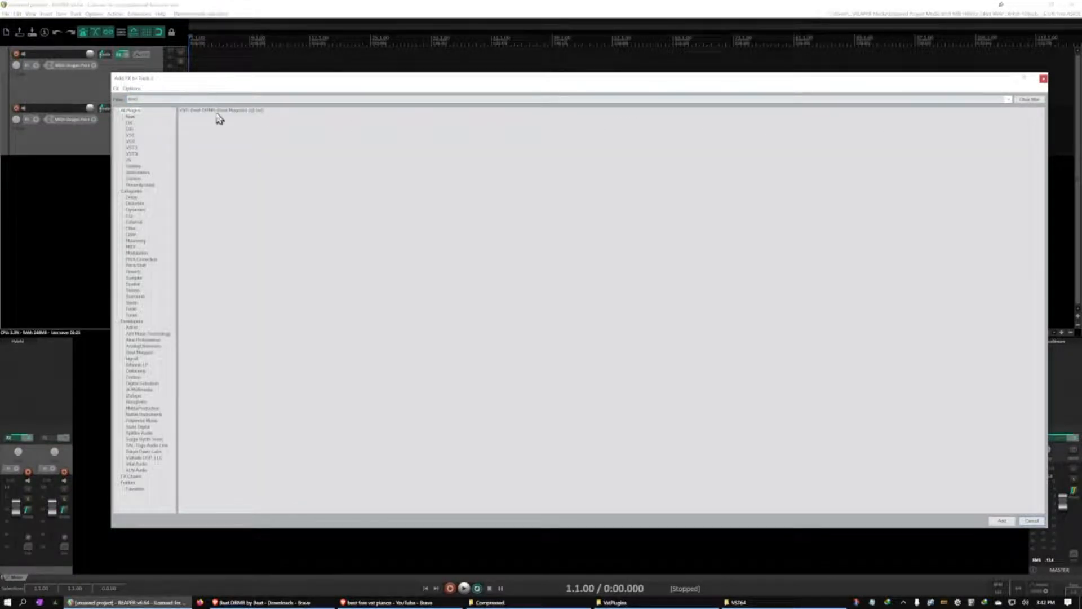
double_click(217, 111)
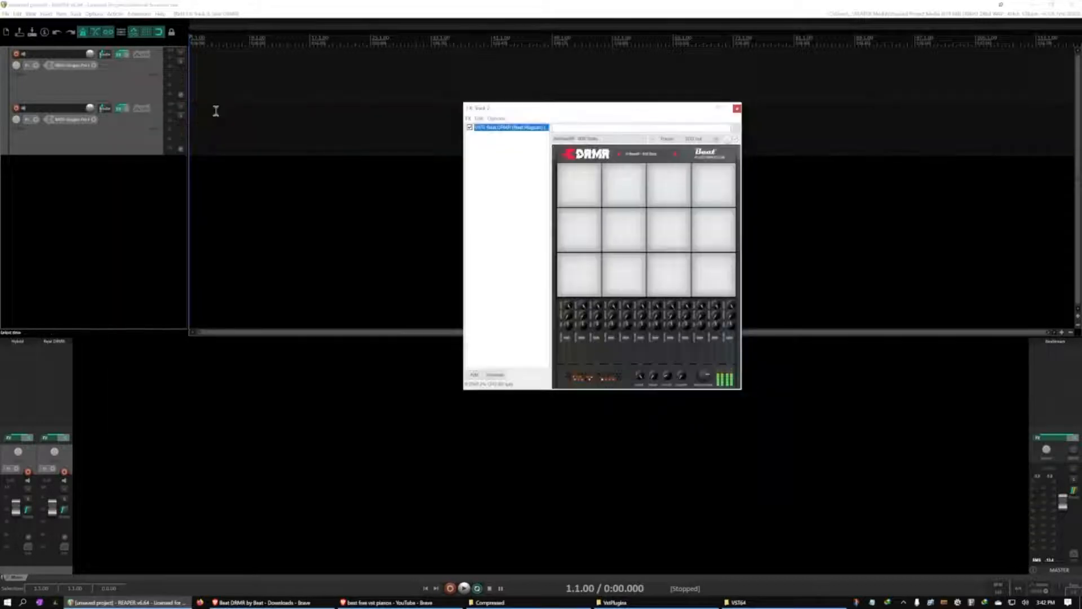
Audition the four pads in Beat DRMR's lowest row
click(579, 281)
click(622, 279)
click(658, 282)
click(715, 279)
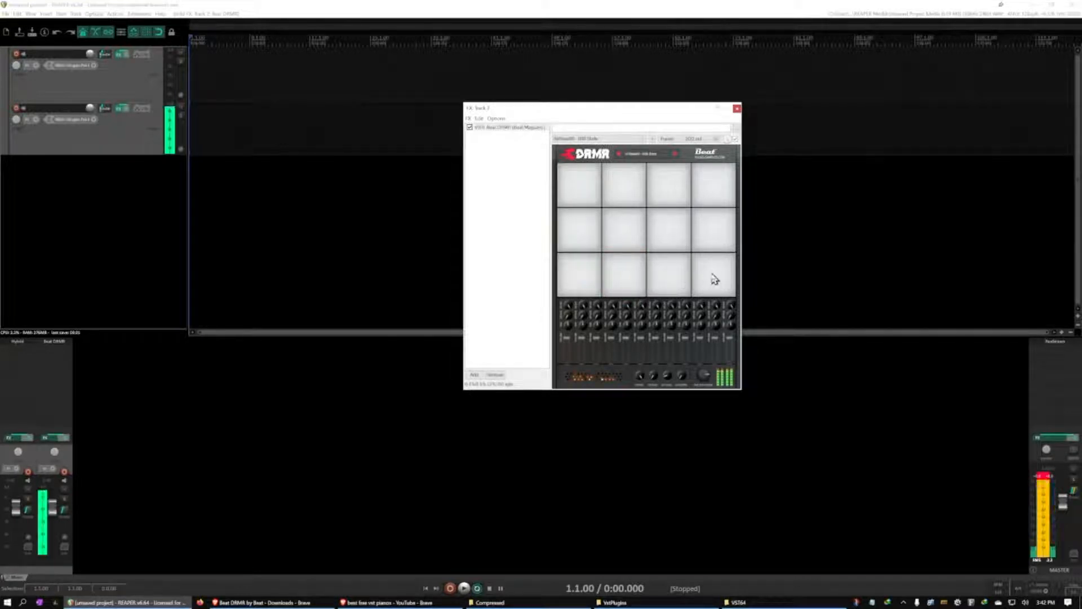
Browse the list of drum kits available in Beat DRMR
click(656, 157)
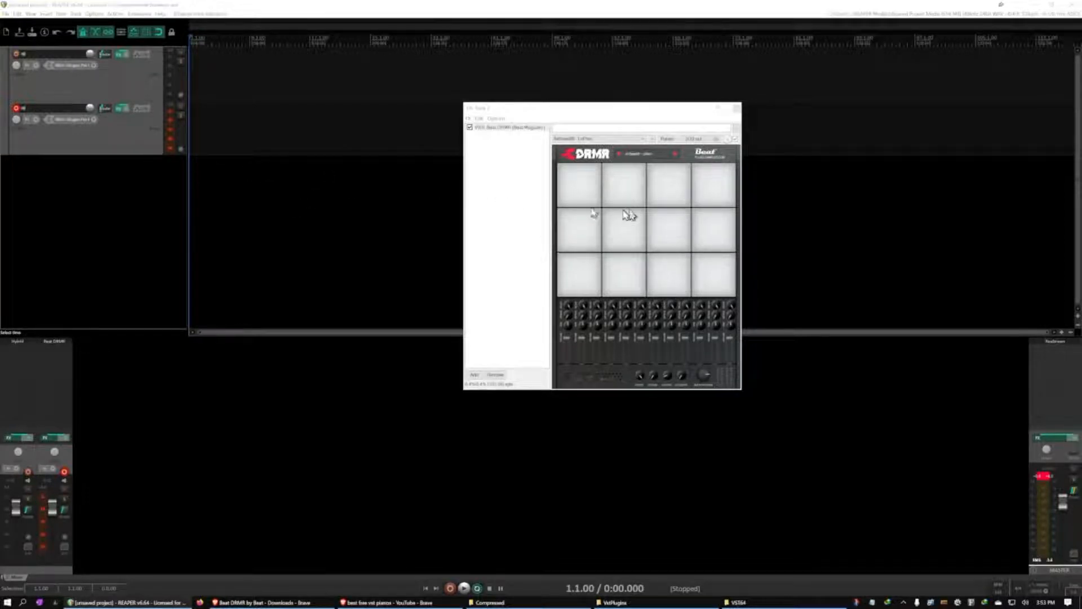
click(606, 139)
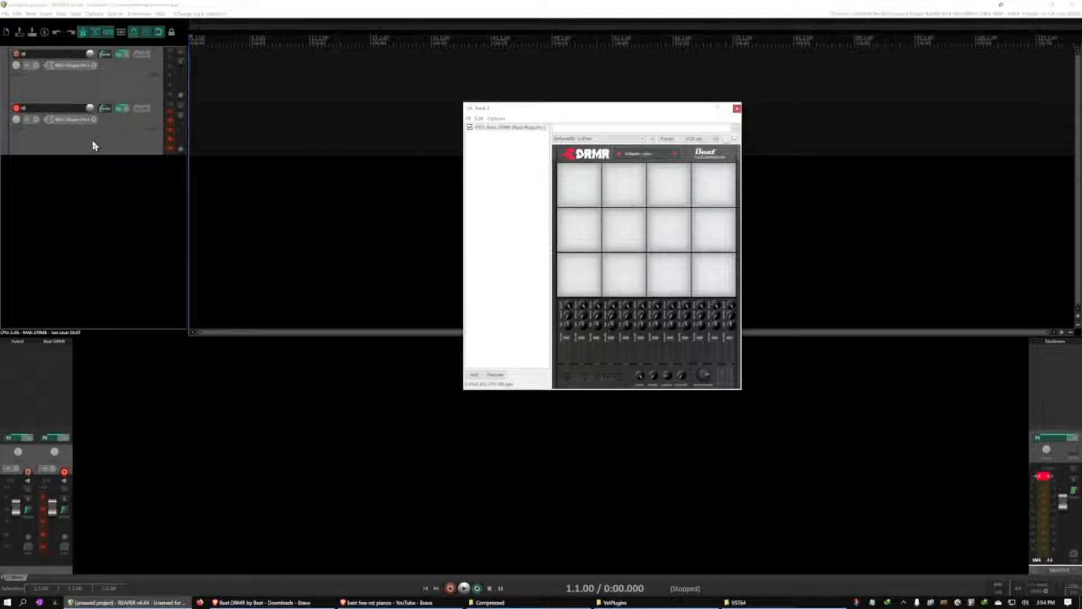
click(644, 155)
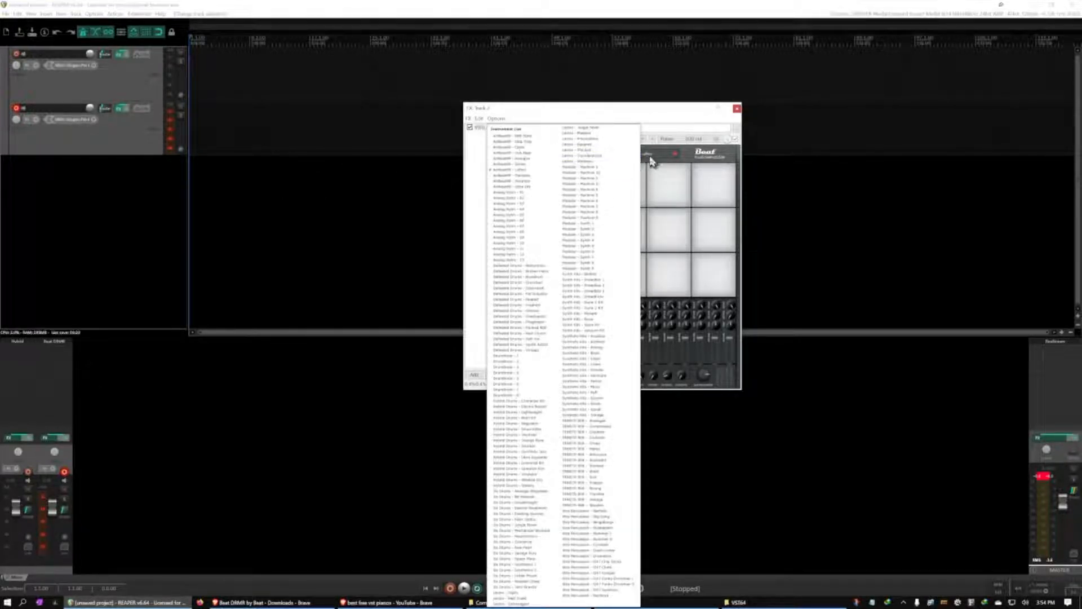
click(728, 156)
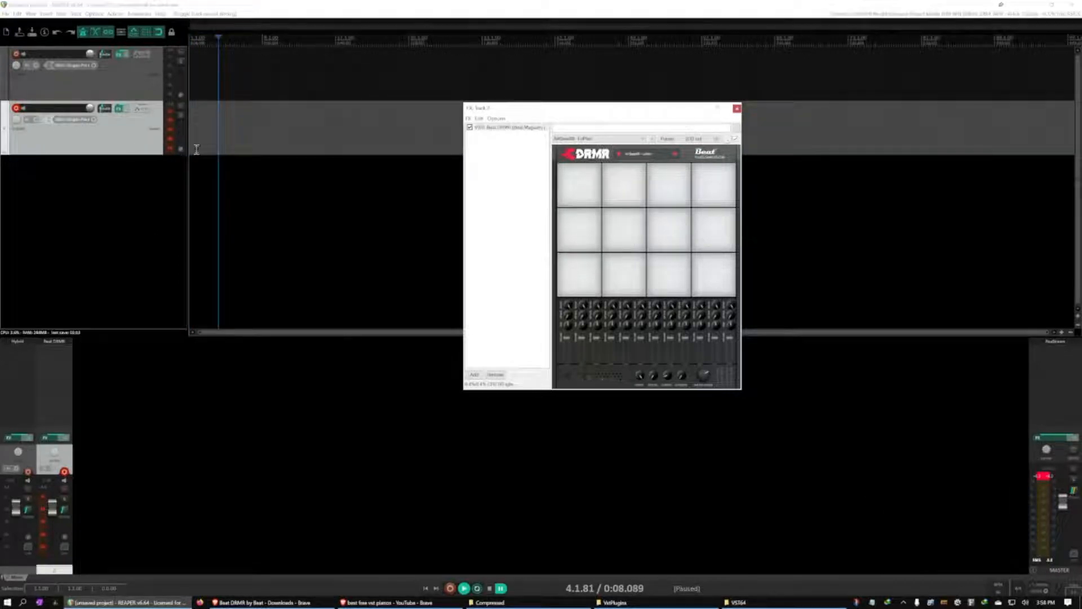
Disarm the Beat DRMR track and duplicate it twice
click(17, 110)
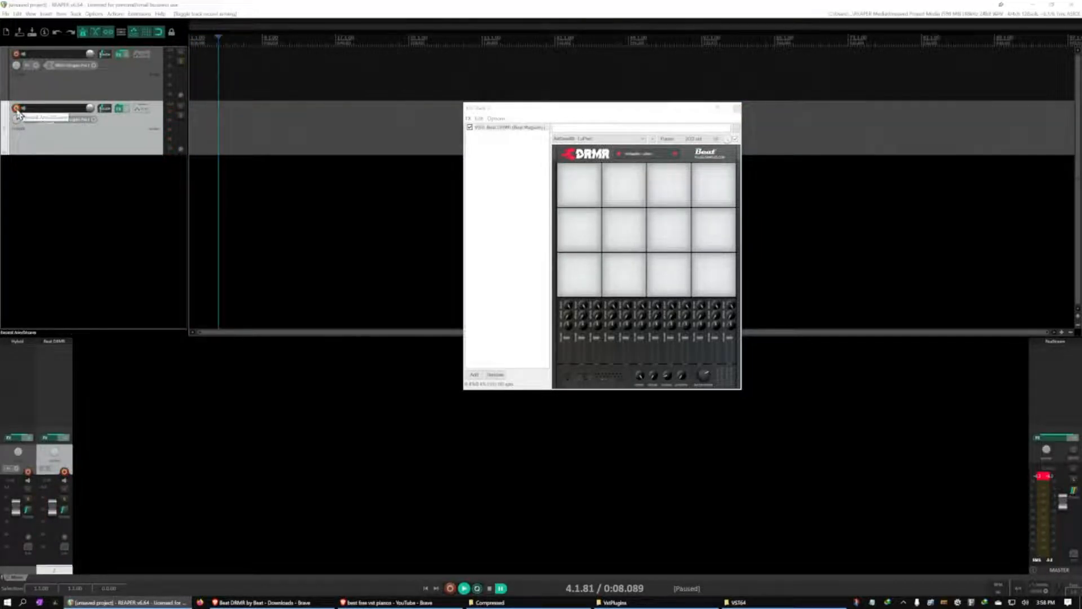
right_click(125, 144)
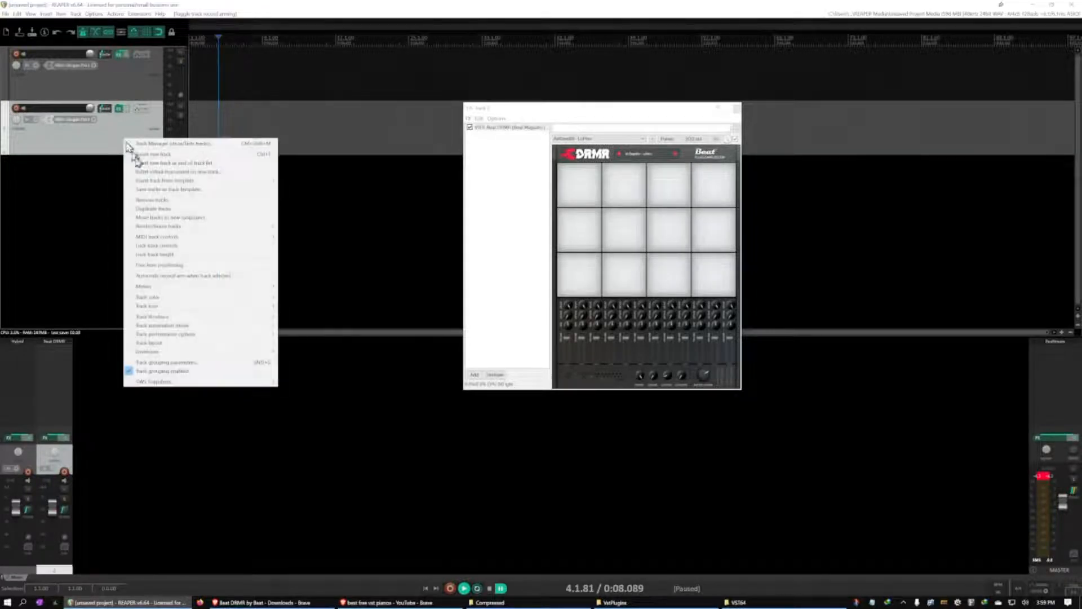
click(159, 209)
right_click(140, 195)
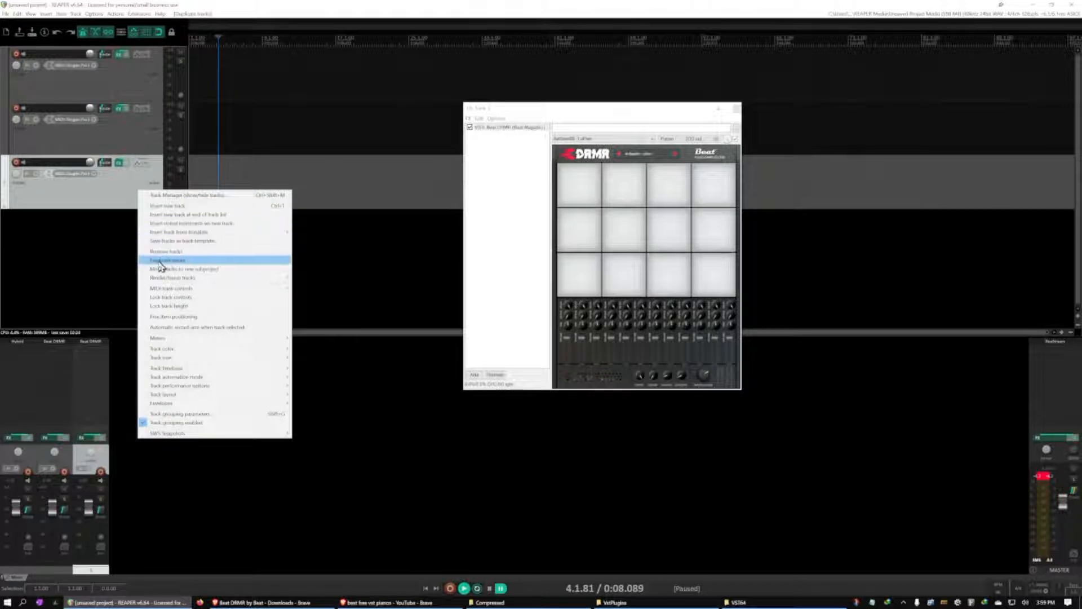
click(161, 262)
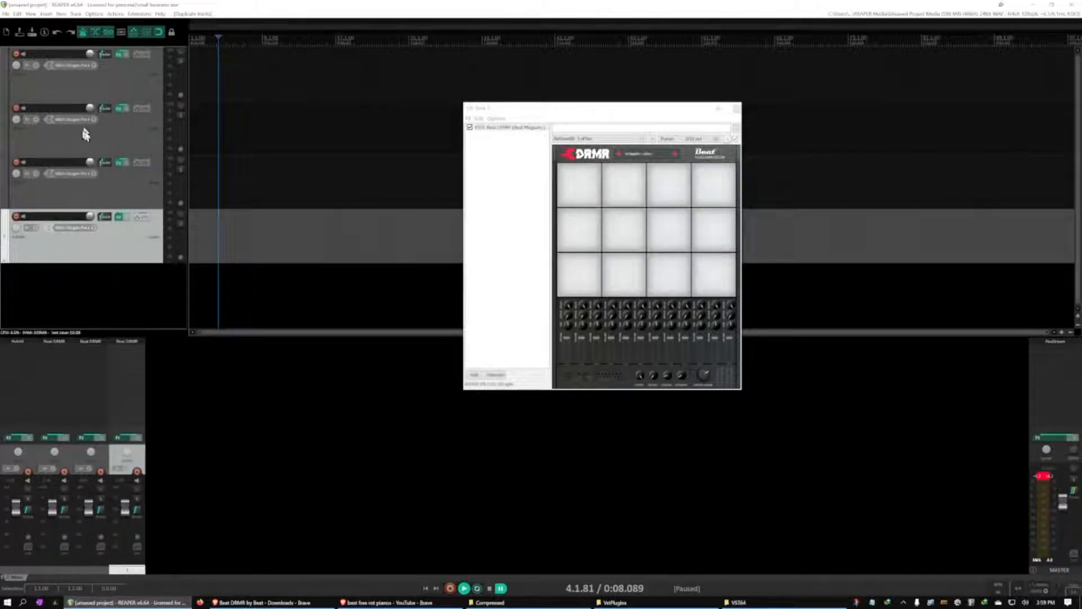
Name the three Beat DRMR tracks Kick, Snare and Hi Hat 1
click(109, 140)
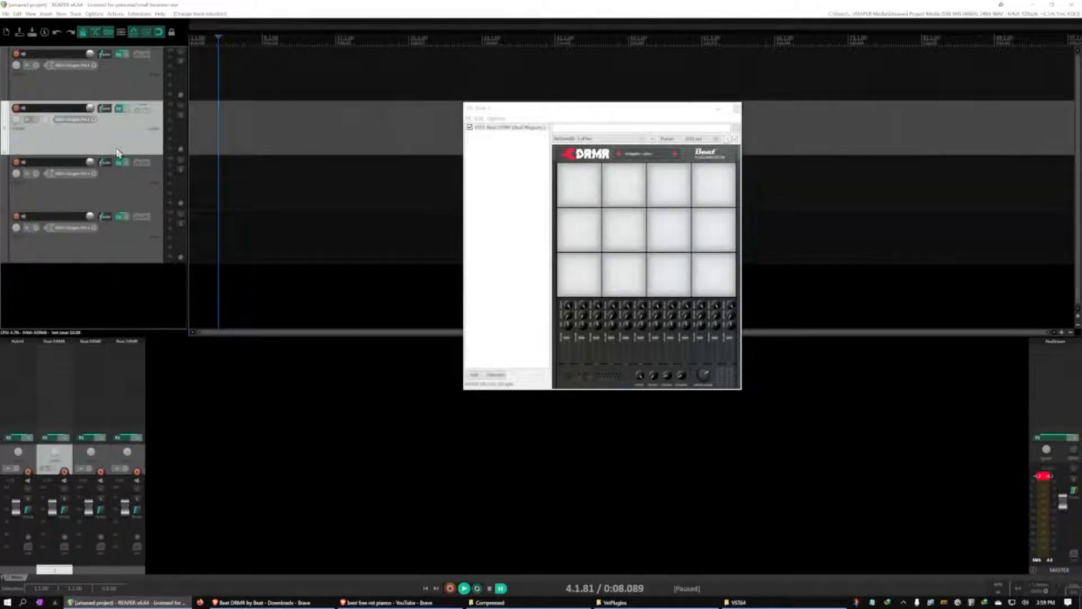
double_click(47, 108)
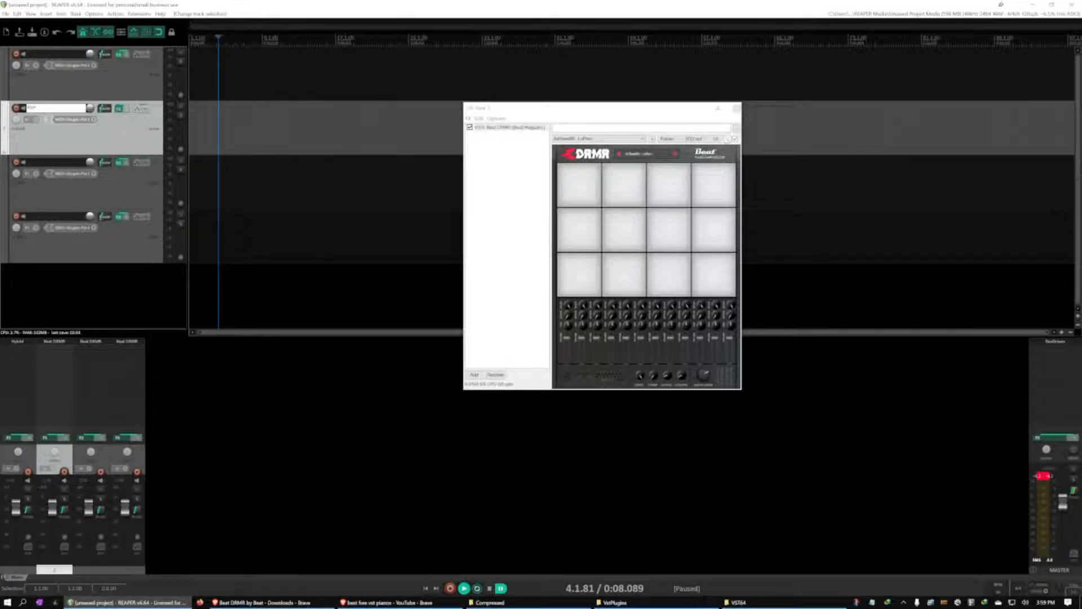
double_click(40, 163)
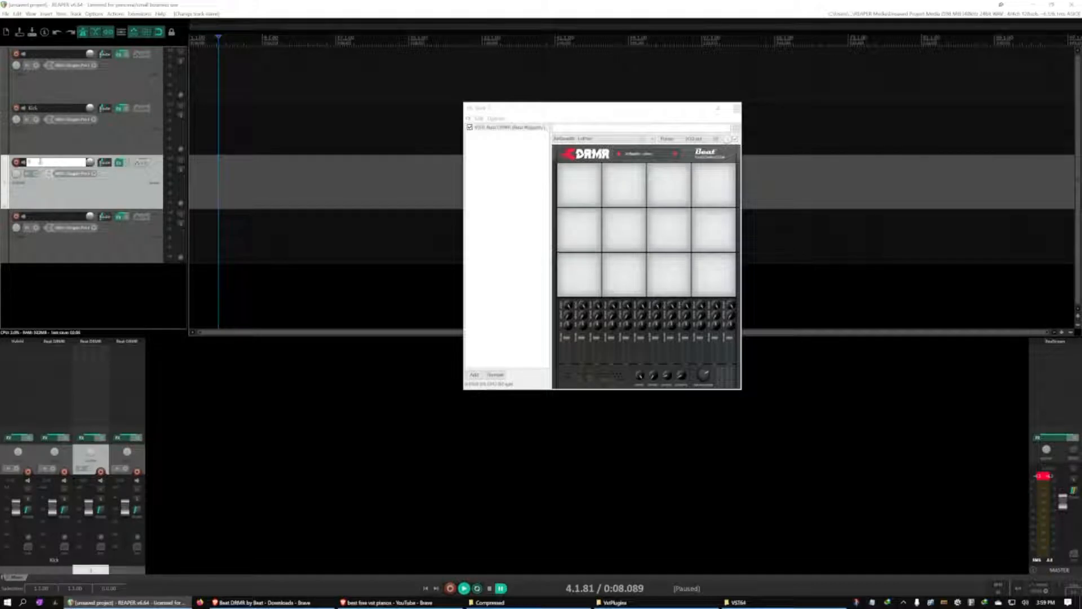
text(Snare)
double_click(40, 217)
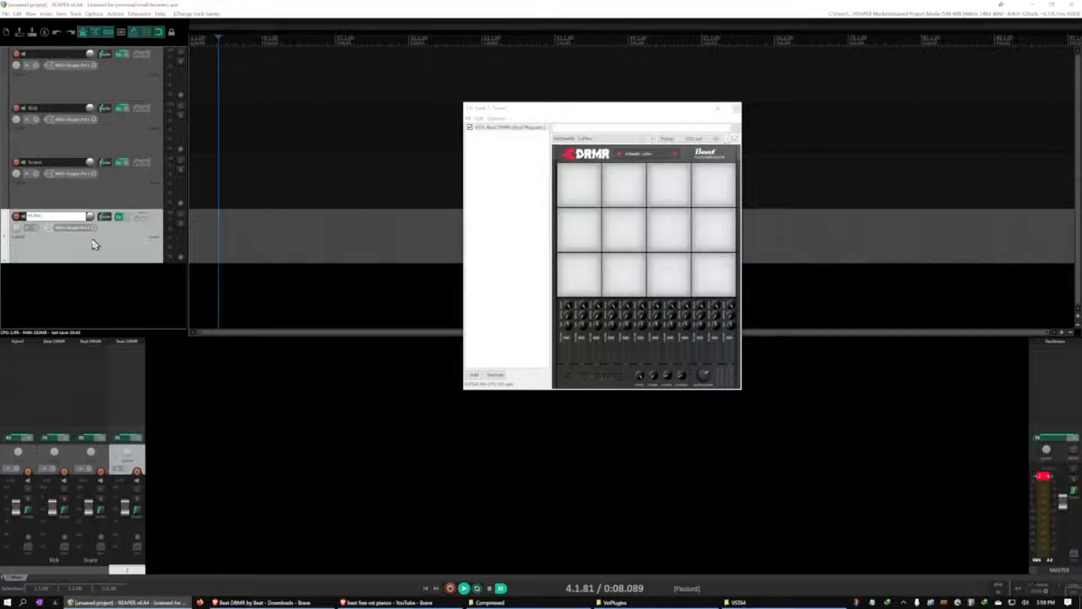
click(94, 290)
Open the Kick track's Beat DRMR window and briefly arm the track for recording to audition its sound
click(113, 135)
click(736, 110)
click(80, 120)
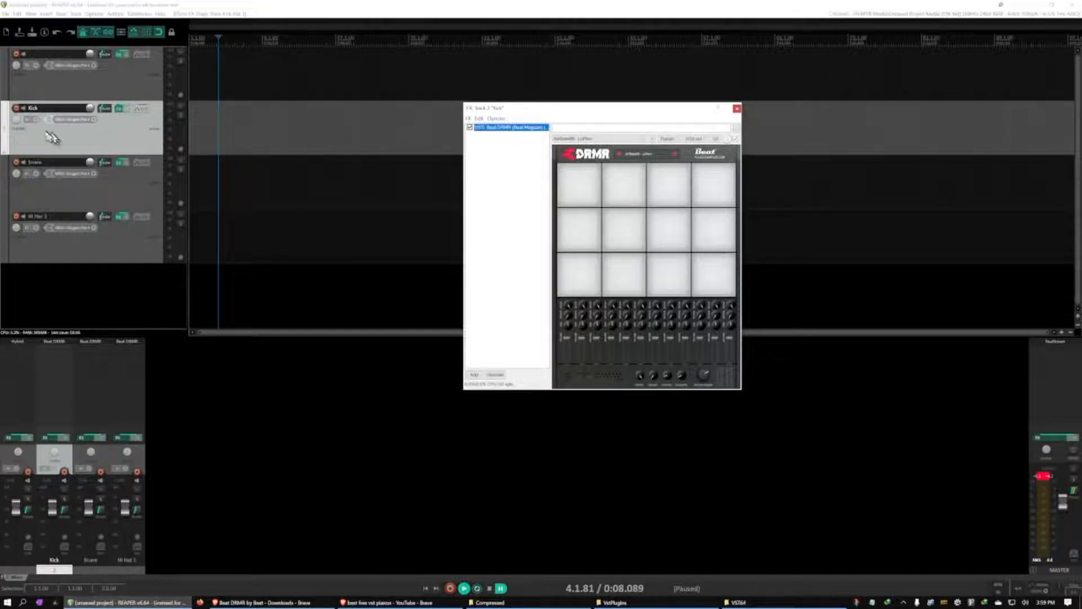
click(16, 109)
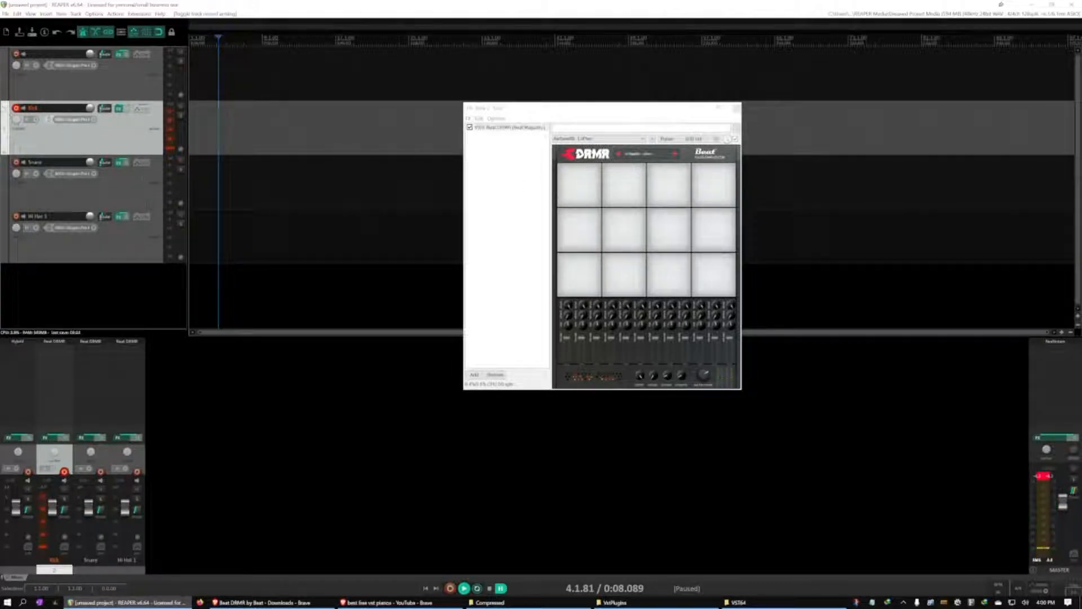
click(16, 108)
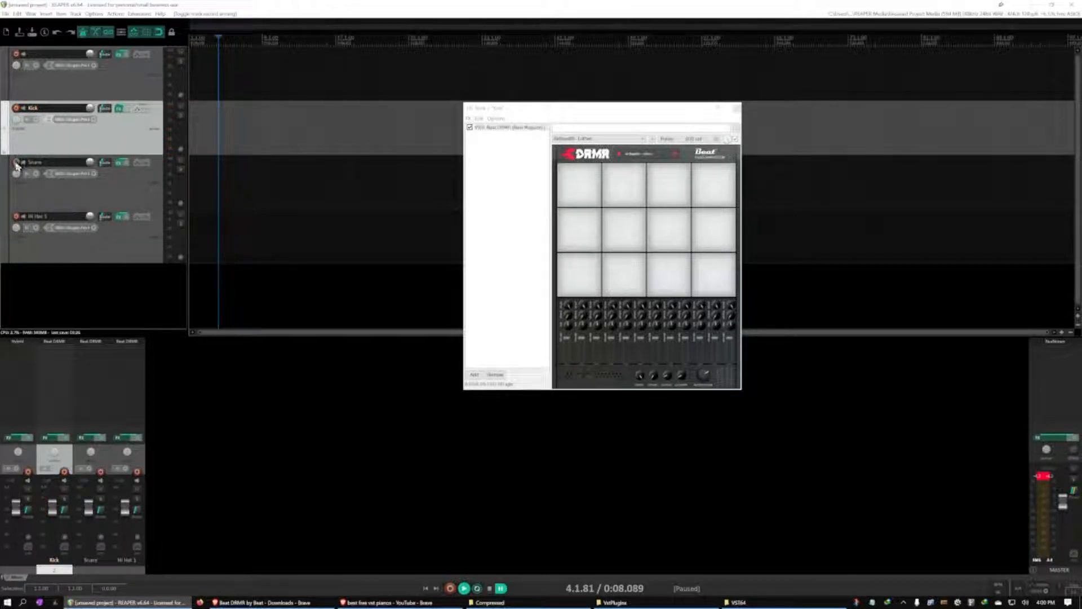
Arm the Snare track and load the fourth kit in the list in its Beat DRMR instrument
click(16, 163)
click(119, 164)
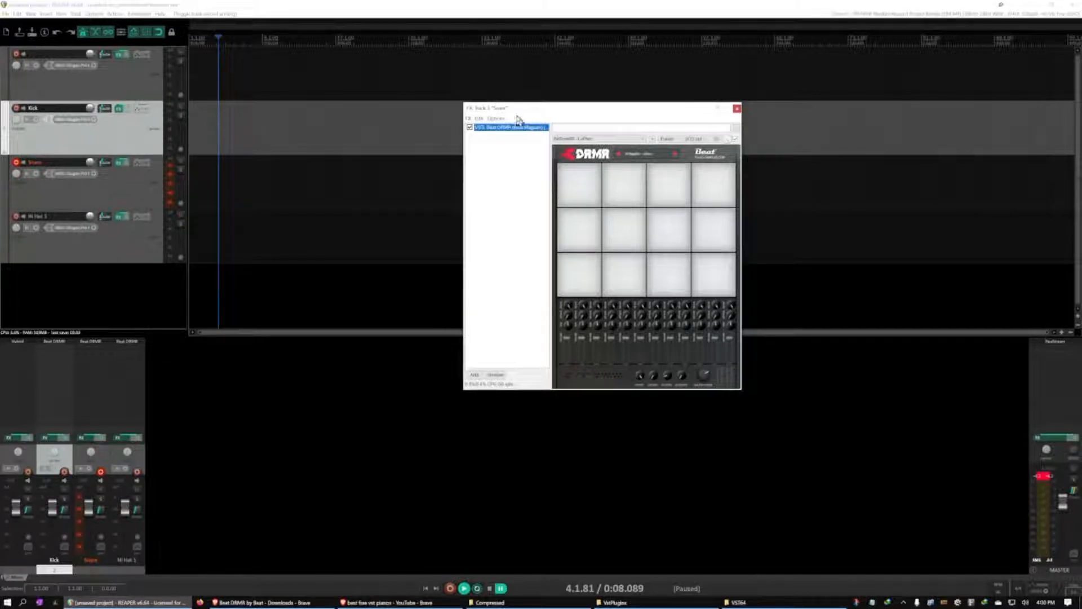
click(641, 158)
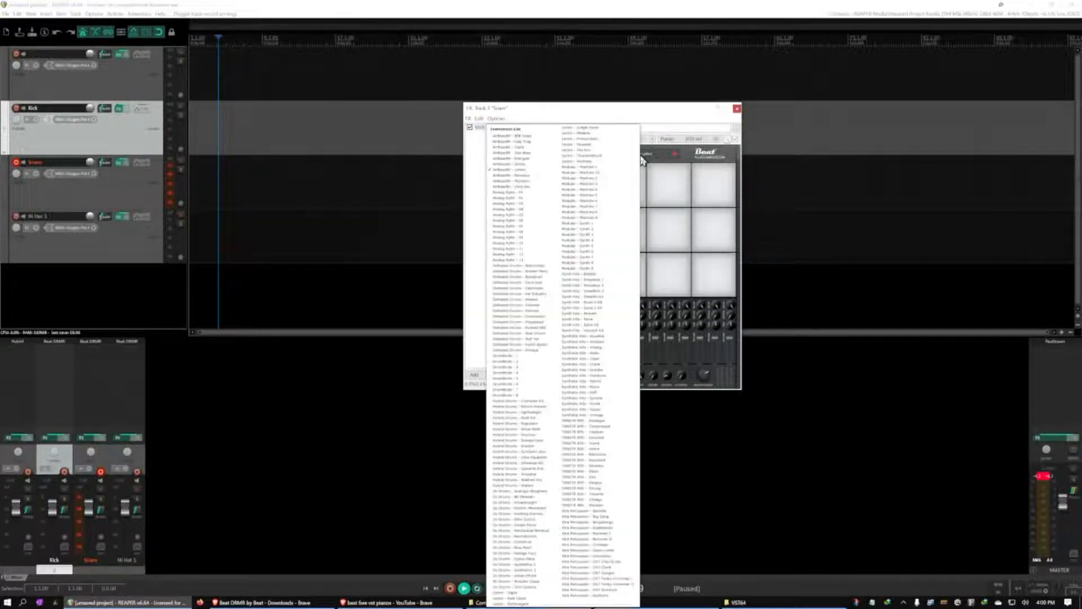
click(534, 155)
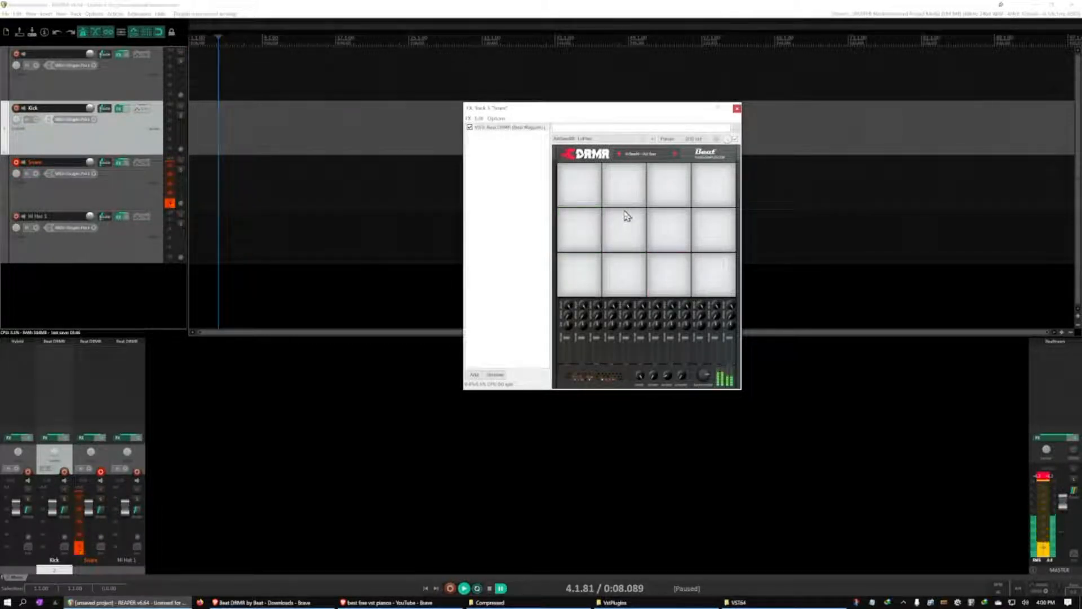
Close the Snare track's Beat DRMR window and disarm the Snare track
click(737, 108)
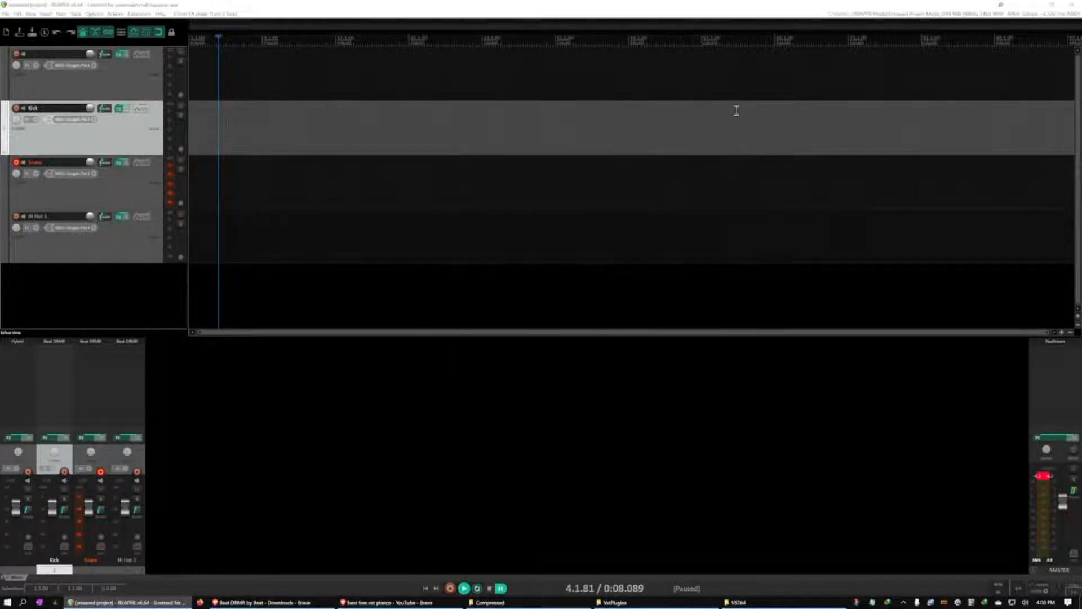
click(16, 163)
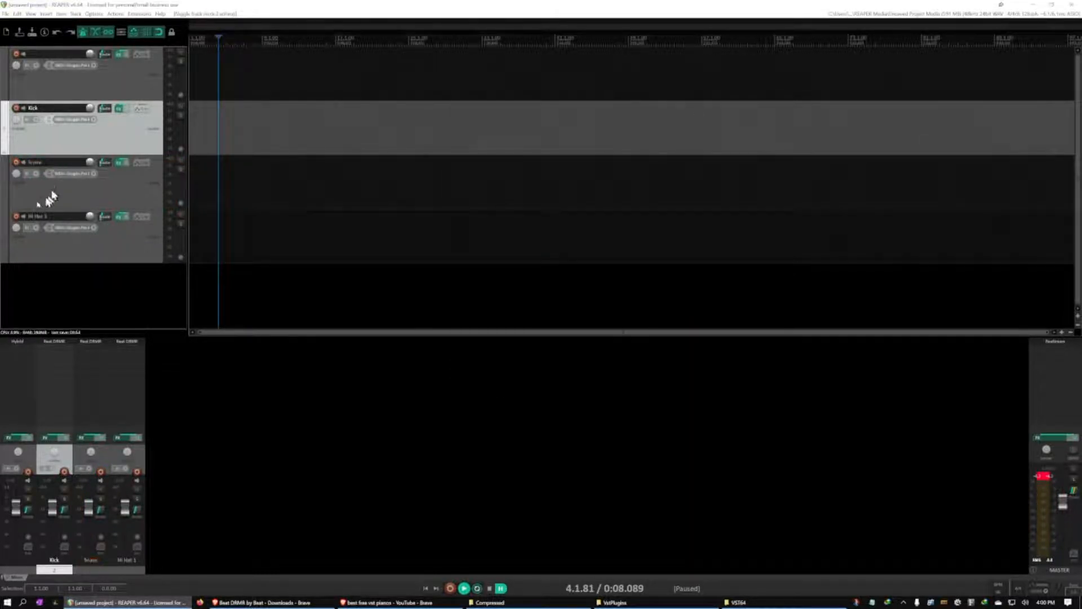
Load the first Analog kit in the Hi Hat 1 track's Beat DRMR, arming the track only while auditioning it
click(16, 216)
click(120, 218)
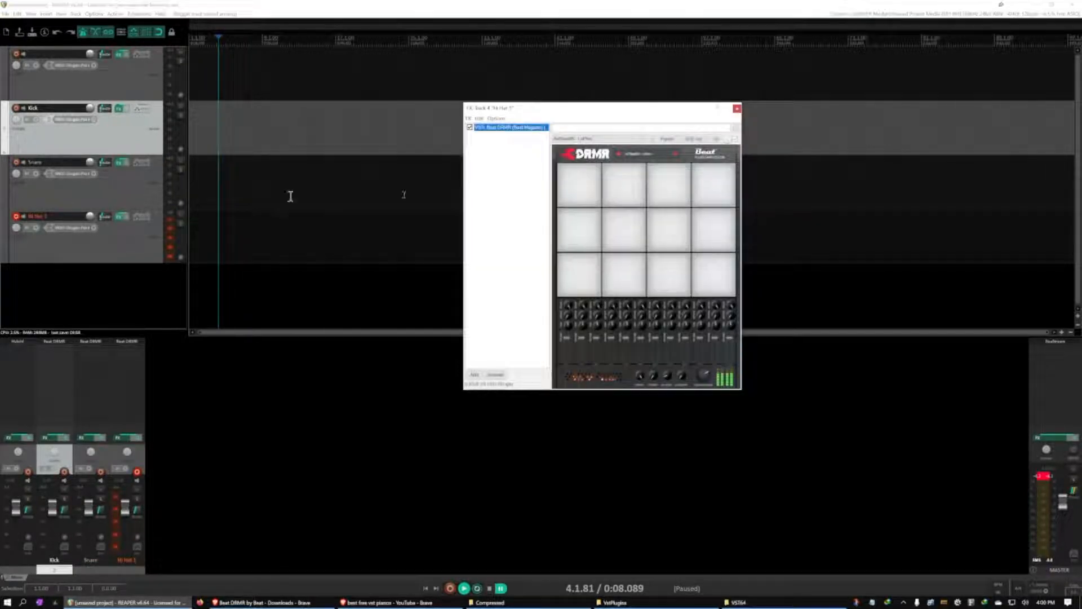
click(643, 154)
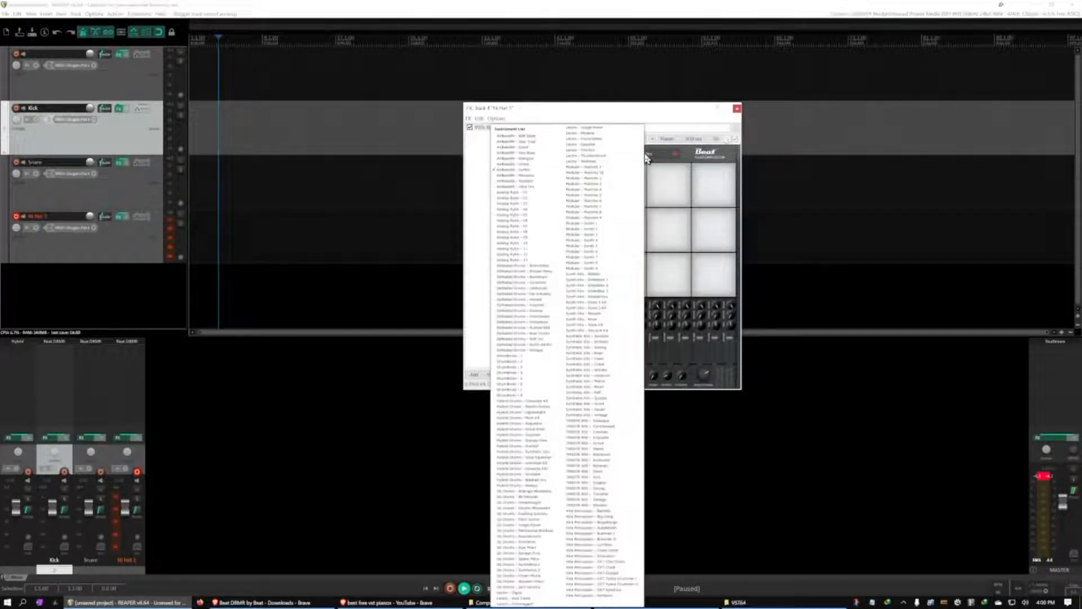
click(525, 196)
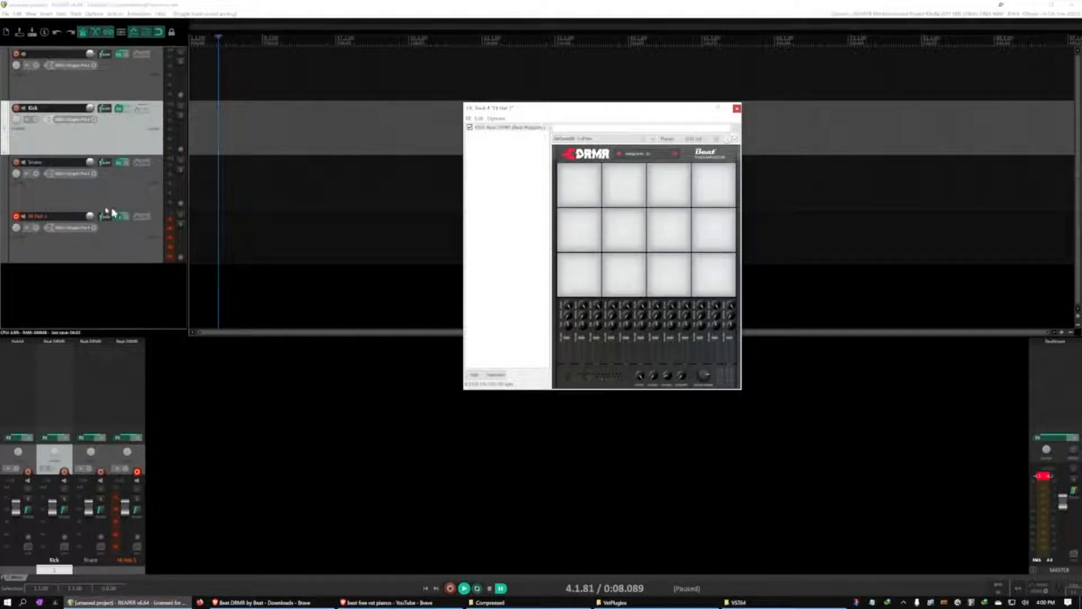
click(15, 219)
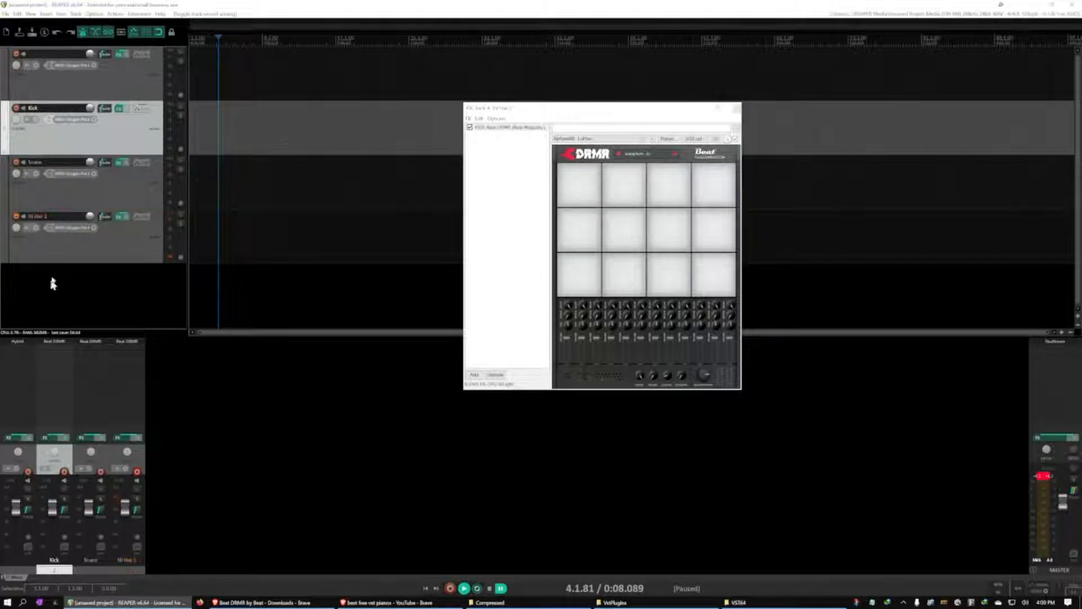
click(737, 109)
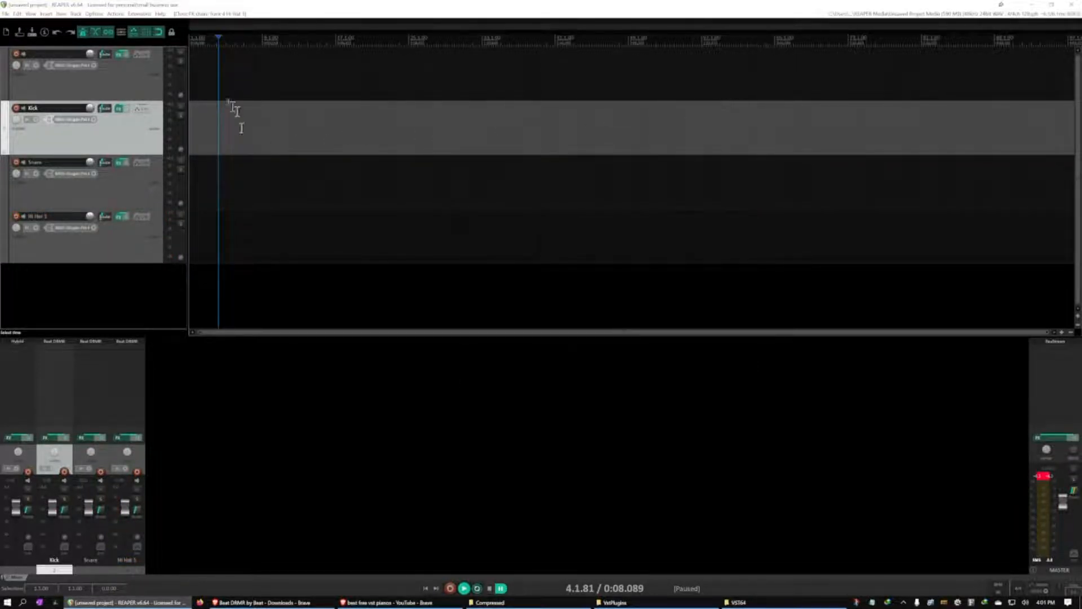
Select the Kick track with the edit cursor at the project start, and reset the master track's clip indicator
key(Home)
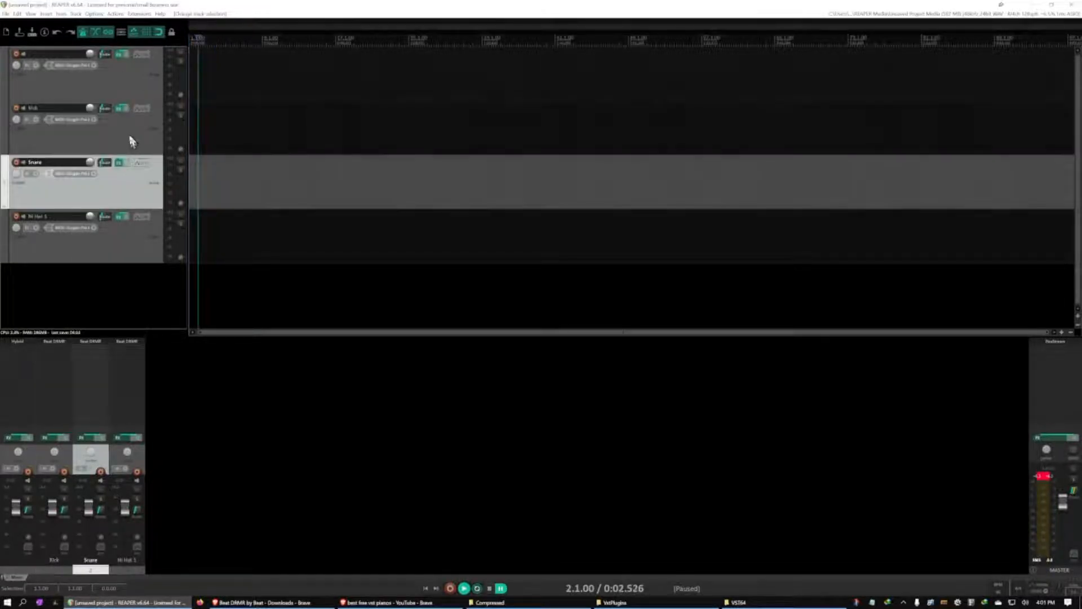
click(129, 140)
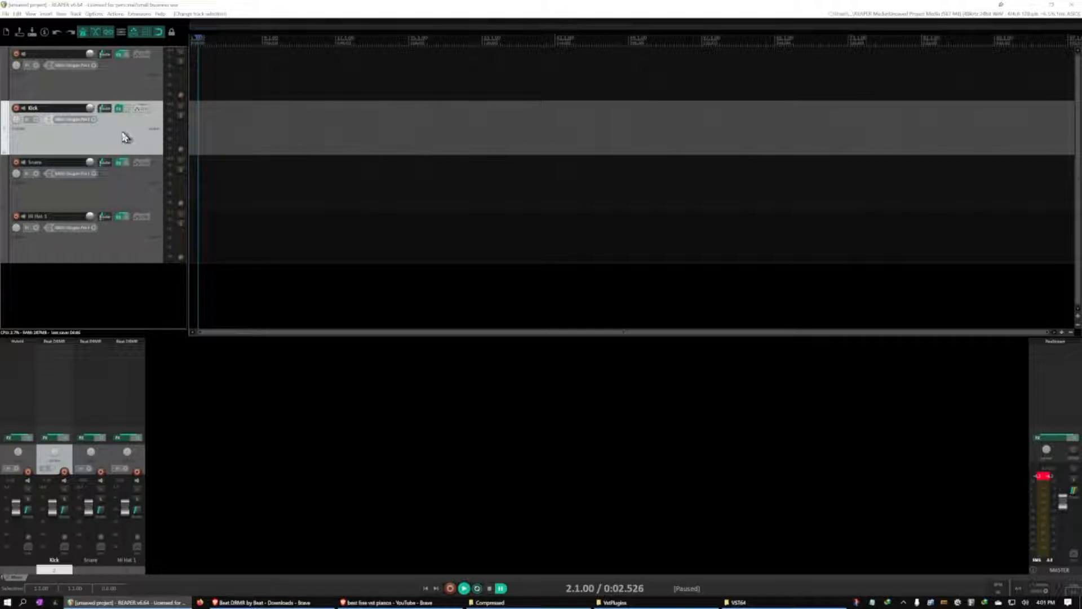
click(211, 135)
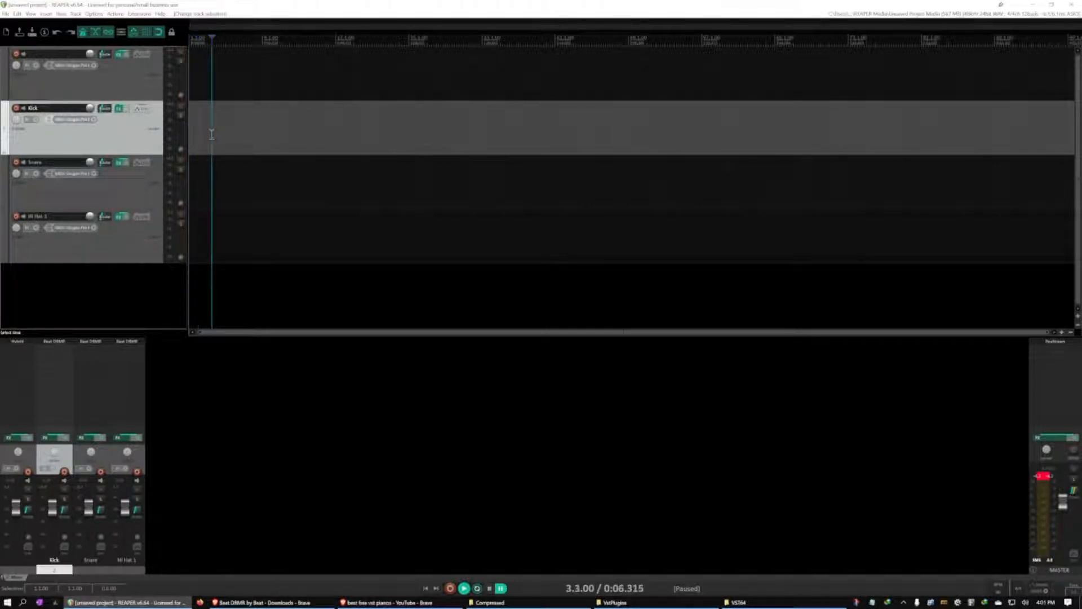
key(Home)
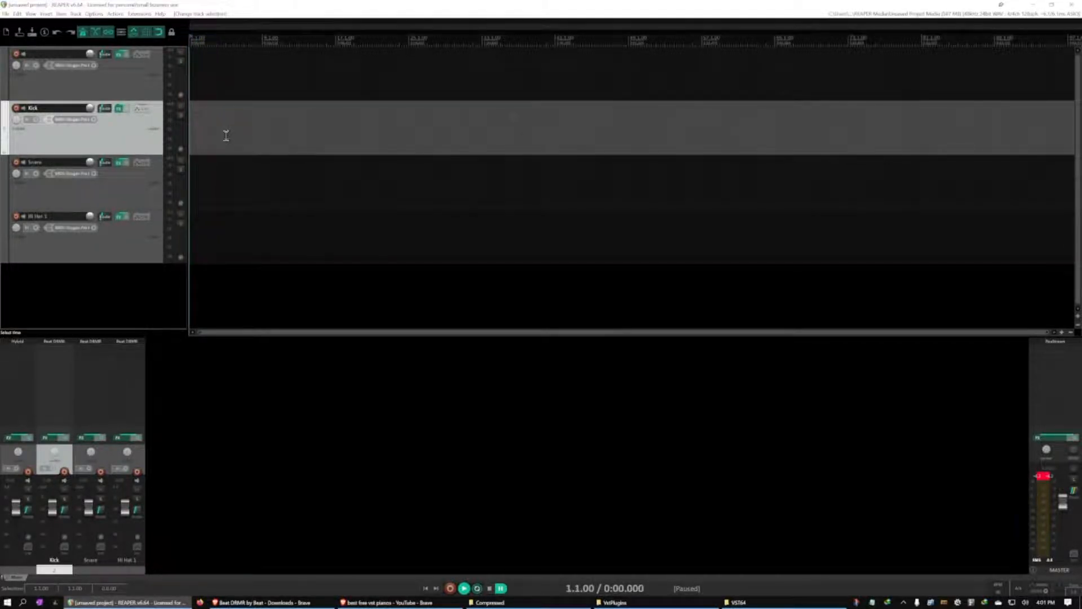
scroll(226, 136, up, 2)
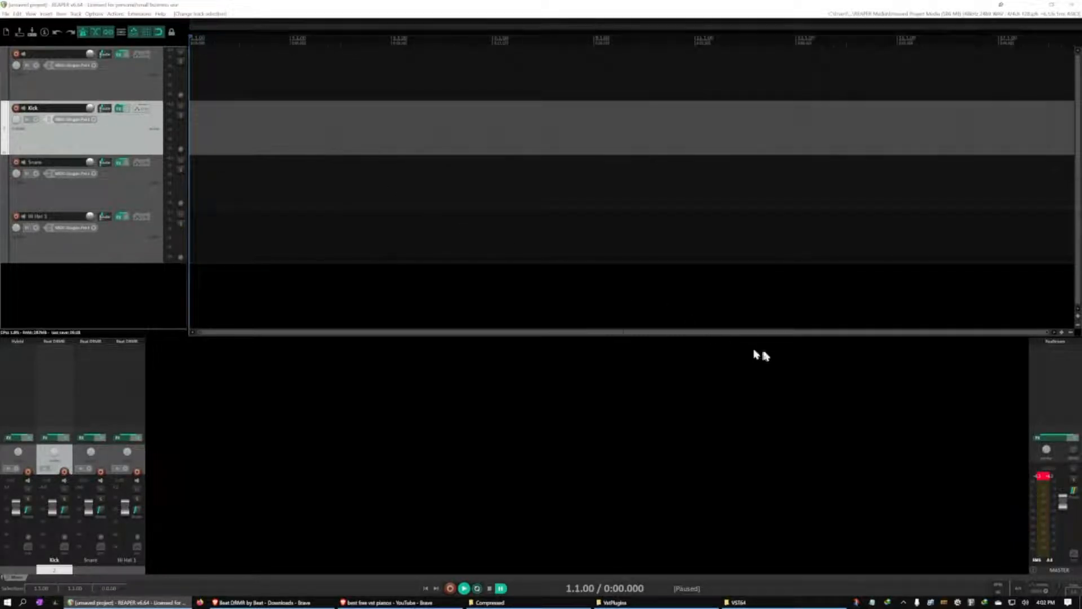
click(1044, 476)
click(225, 111)
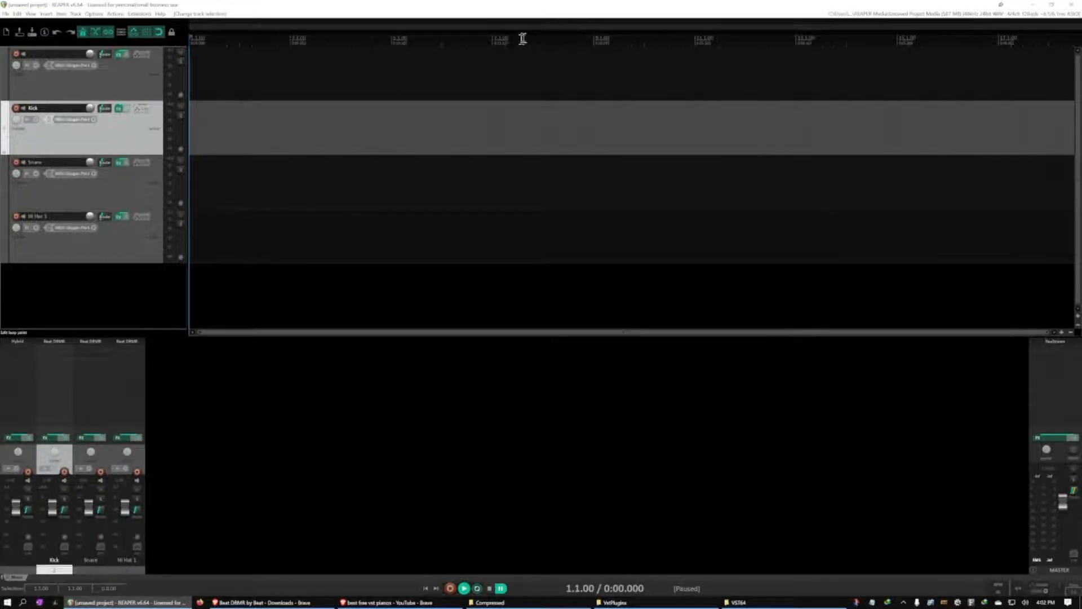
Make a time selection over the first two measures, from 1.1.00 to 3.1.00
click(289, 40)
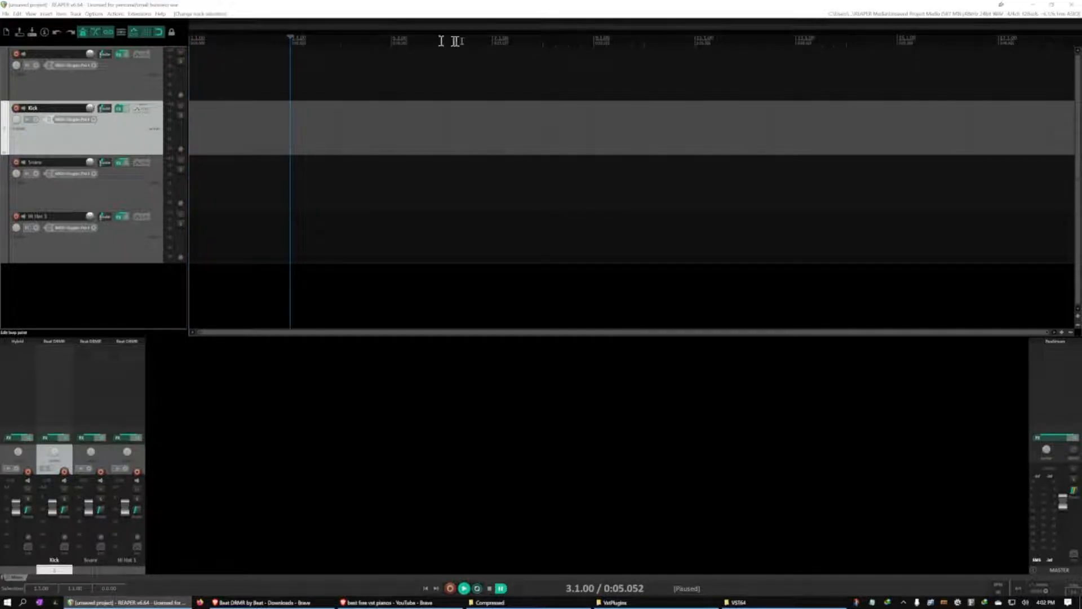
click(494, 40)
click(594, 39)
click(290, 41)
drag(290, 40, 179, 36)
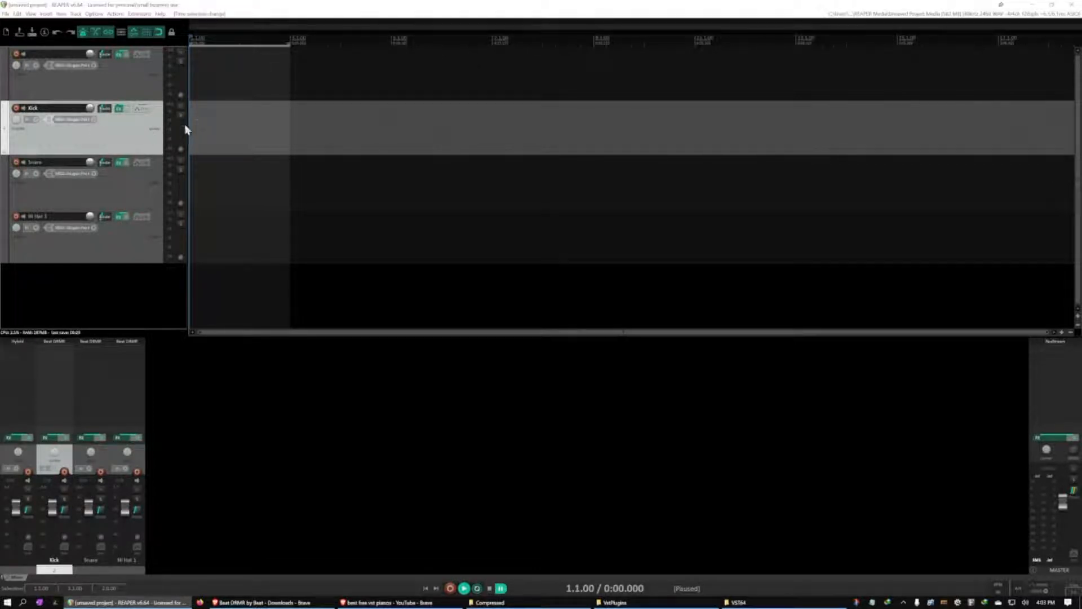
Insert a new MIDI item on the Kick track across the two-measure time selection, and clear the selection
click(47, 14)
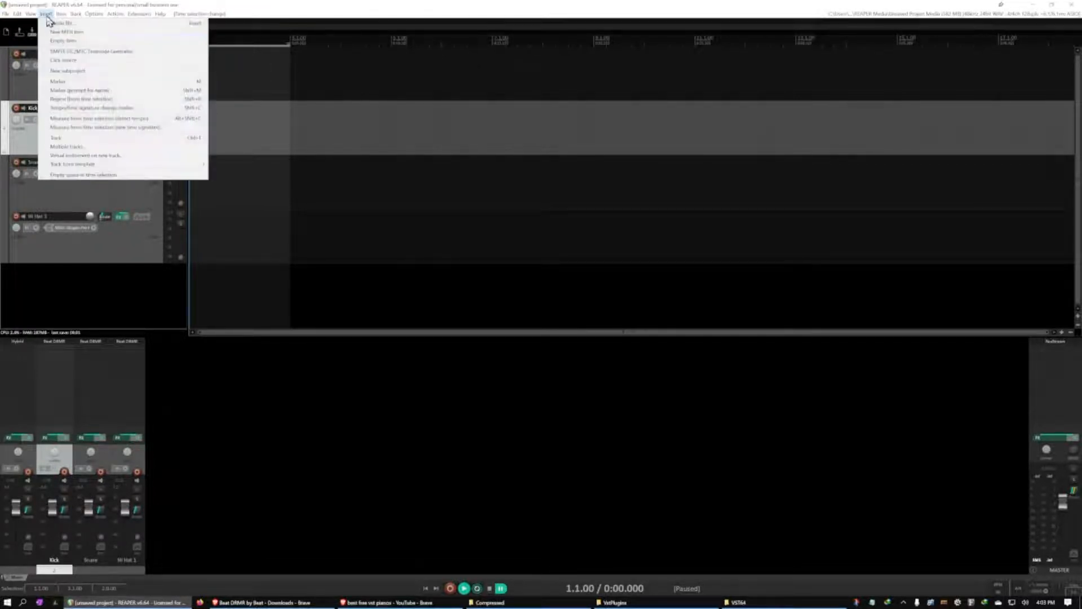
click(59, 32)
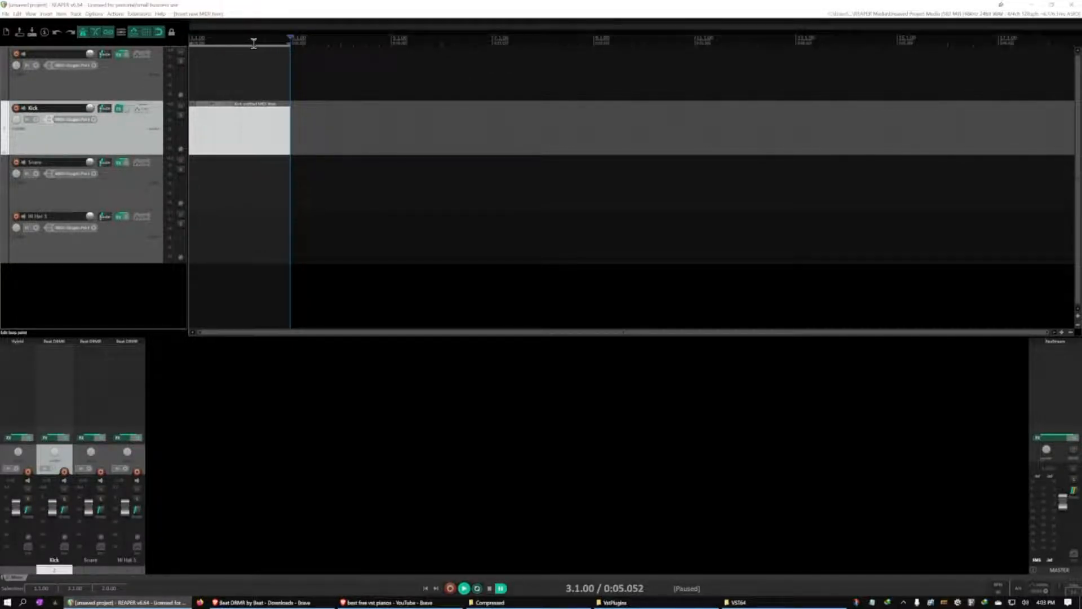
key(Escape)
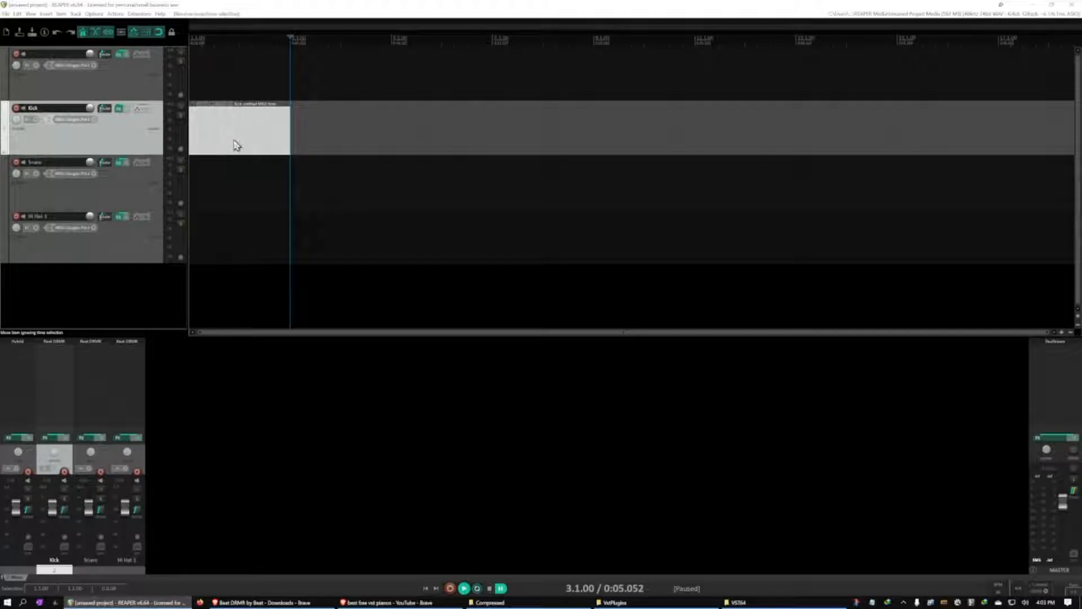
Open the Kick MIDI item in the MIDI editor, audition notes on the piano keys, and close the editor
double_click(237, 146)
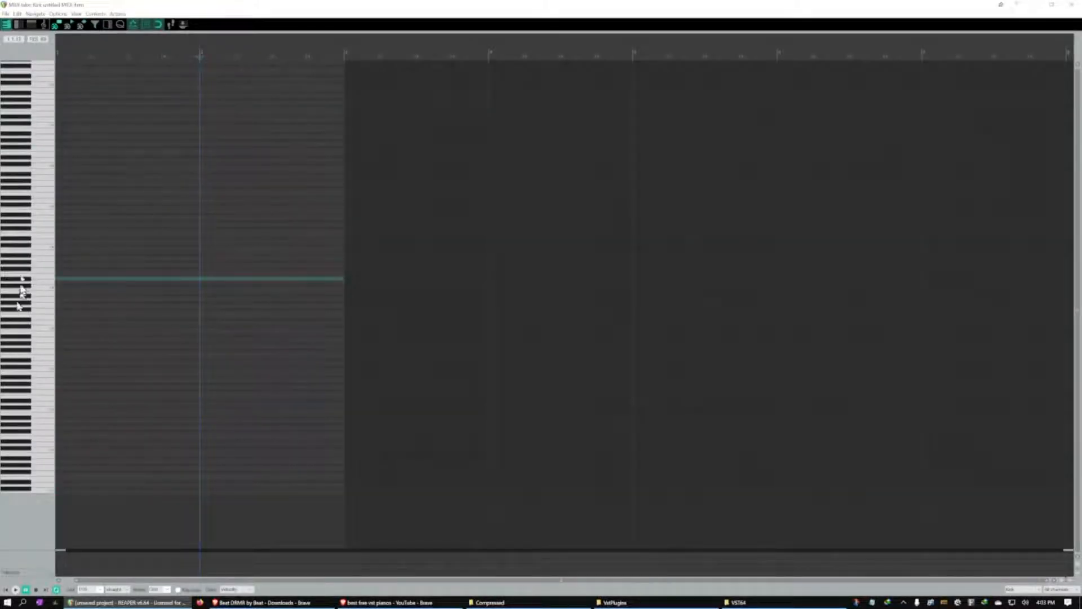
drag(37, 312, 41, 339)
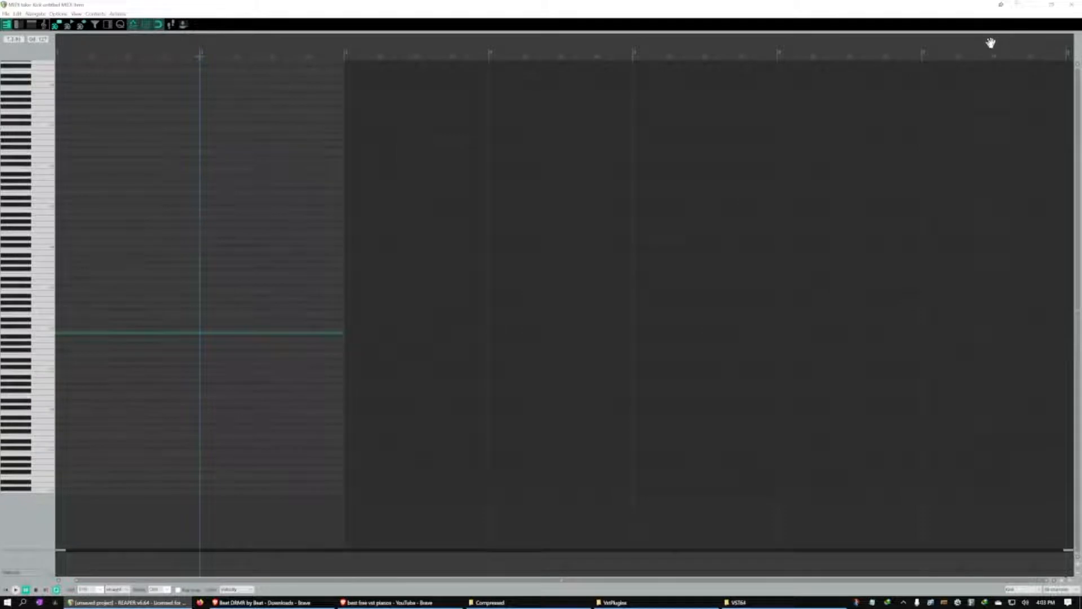
click(1074, 5)
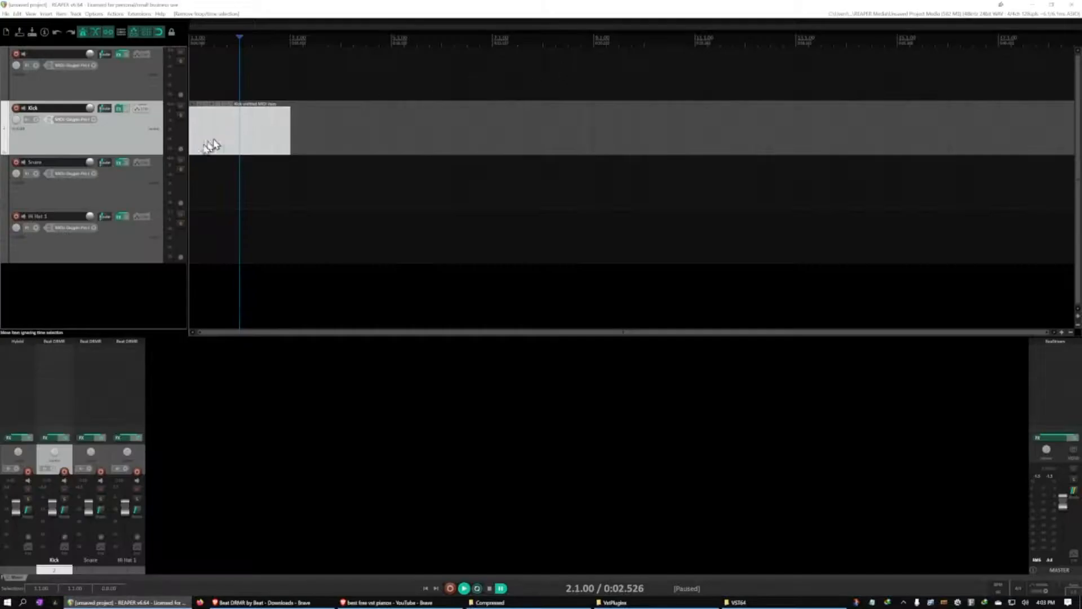
Select the Snare, Kick and first tracks in turn, and examine the Snare track's record input options
click(130, 204)
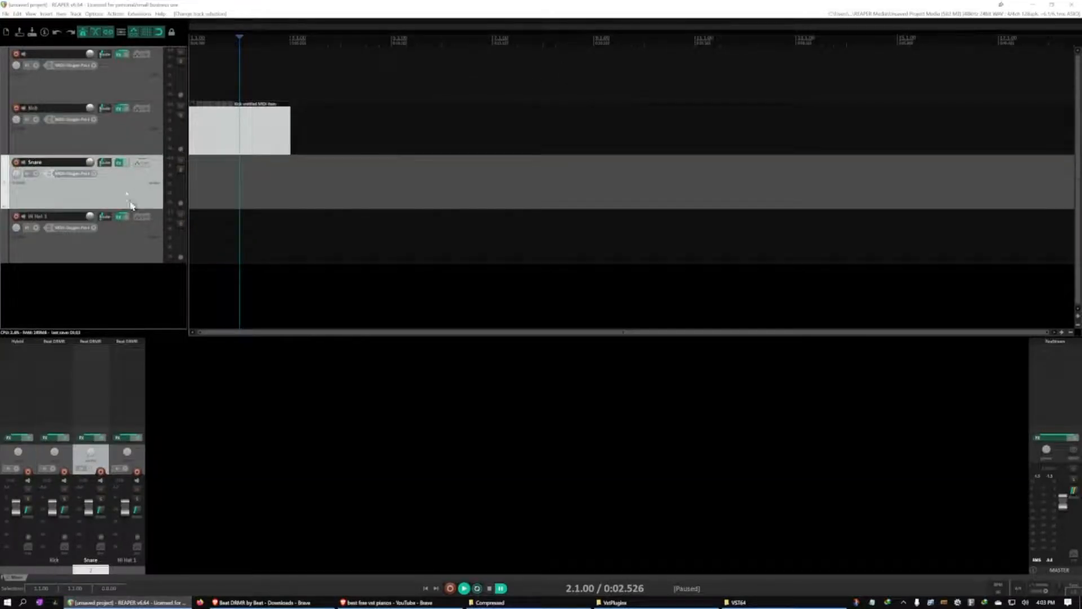
click(125, 133)
click(125, 78)
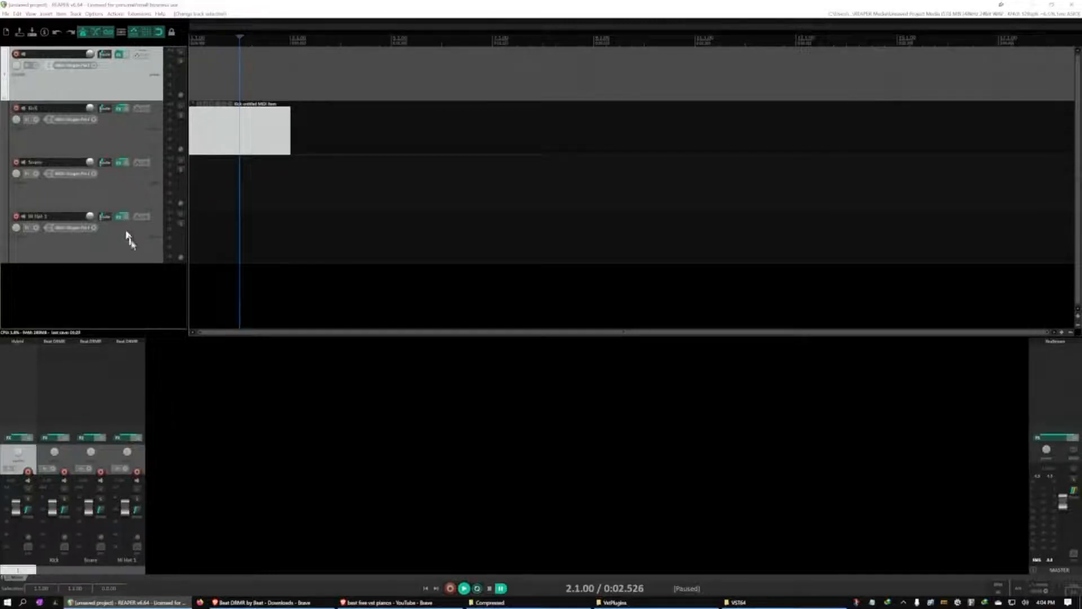
click(131, 194)
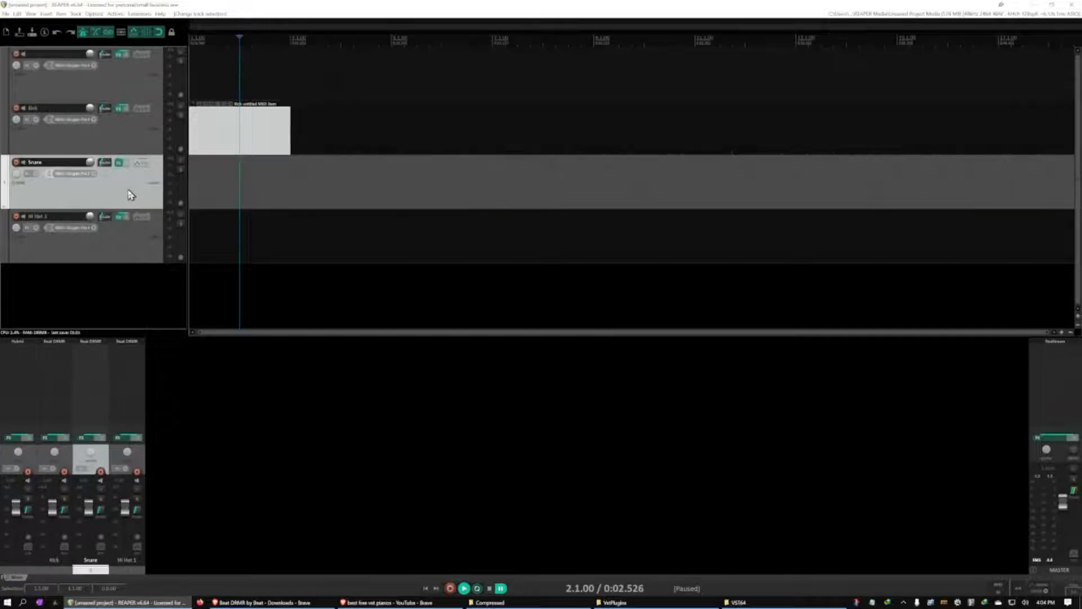
click(93, 174)
mouse_move(118, 180)
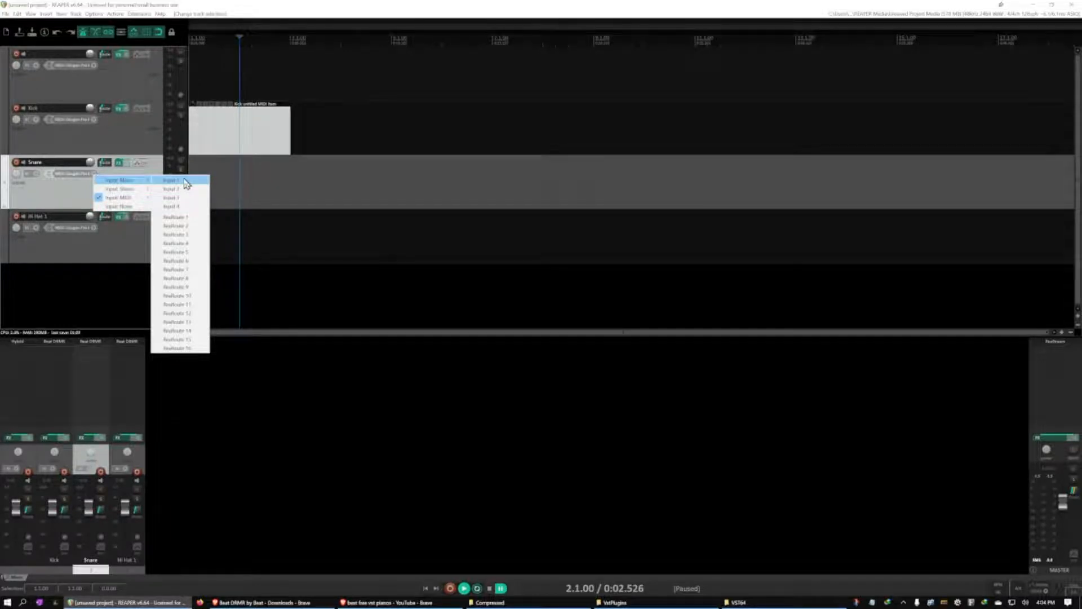
click(34, 194)
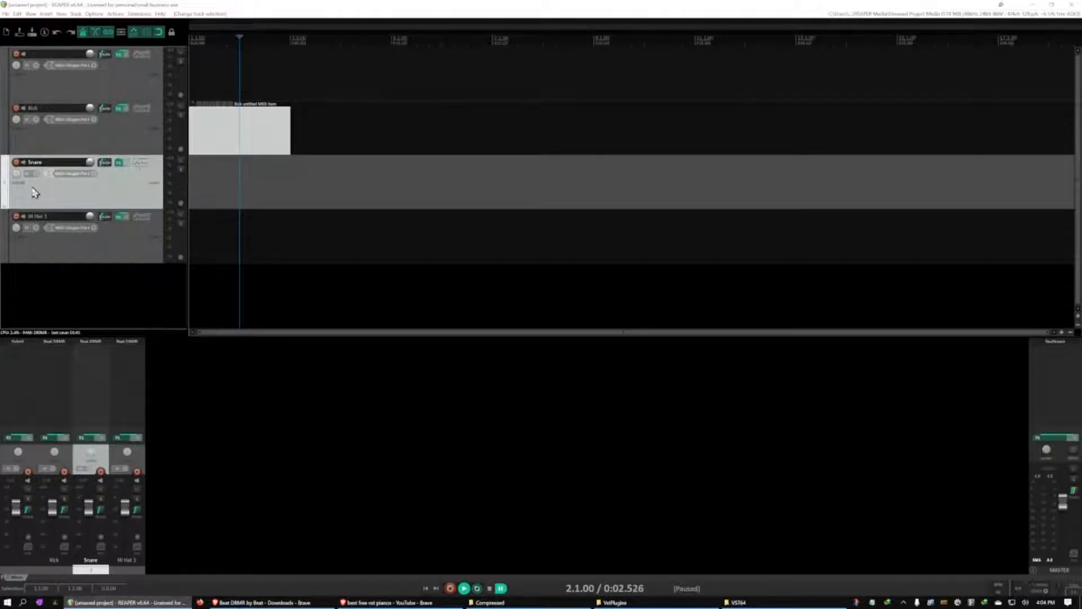
Copy the Kick track's MIDI item onto the Snare track at the project start
click(107, 143)
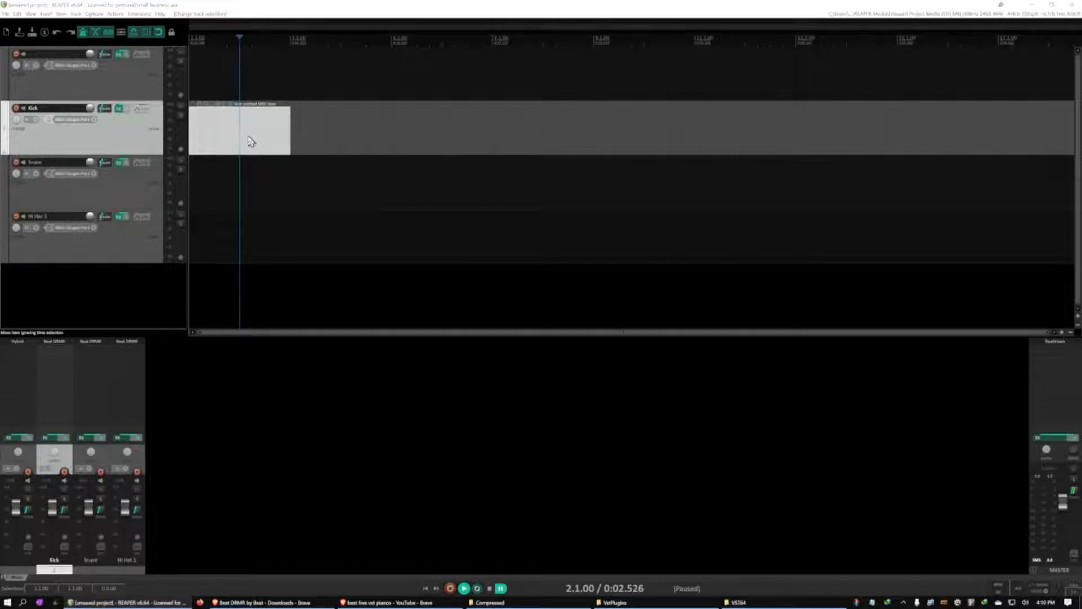
click(251, 141)
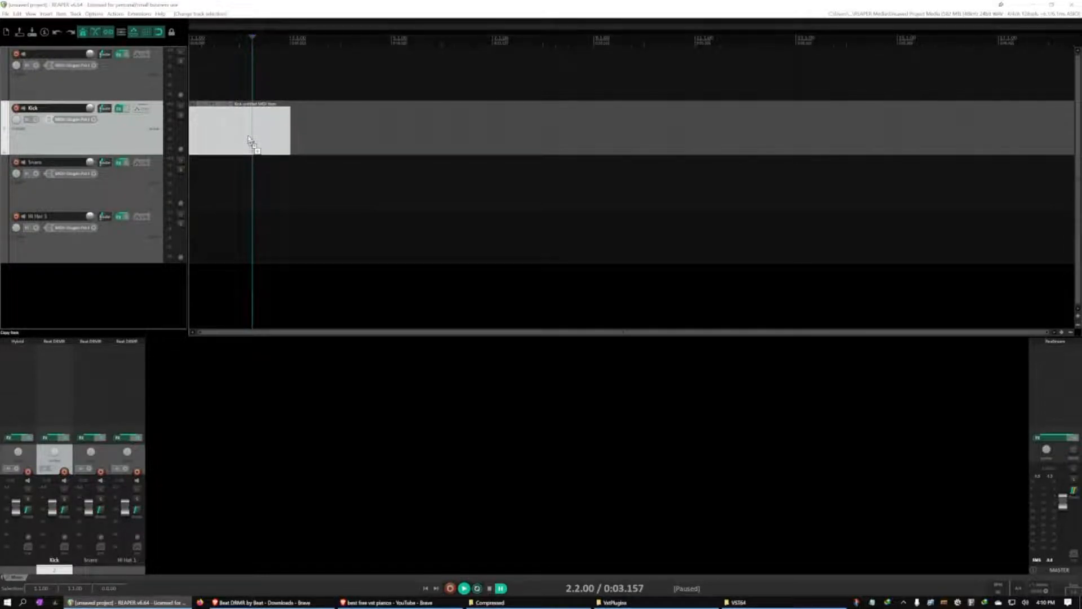
click(226, 182)
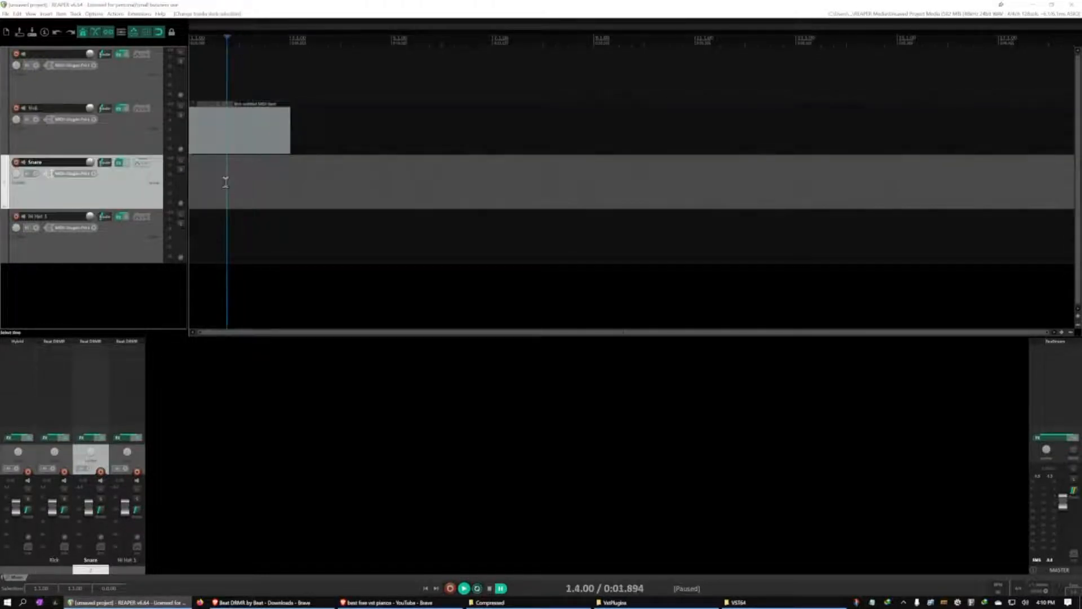
key(Home)
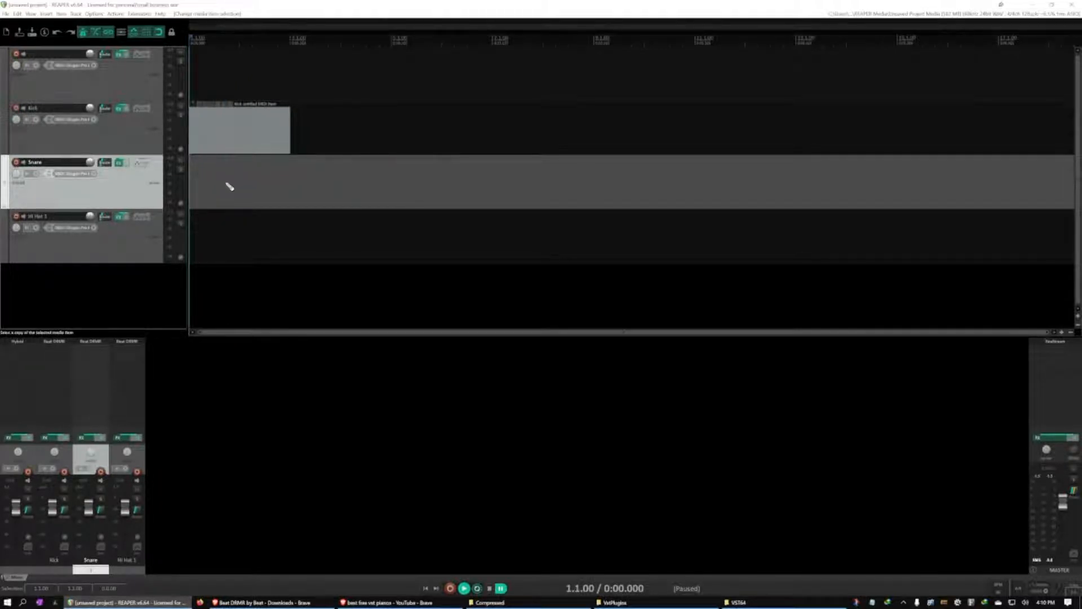
key(ctrl+v)
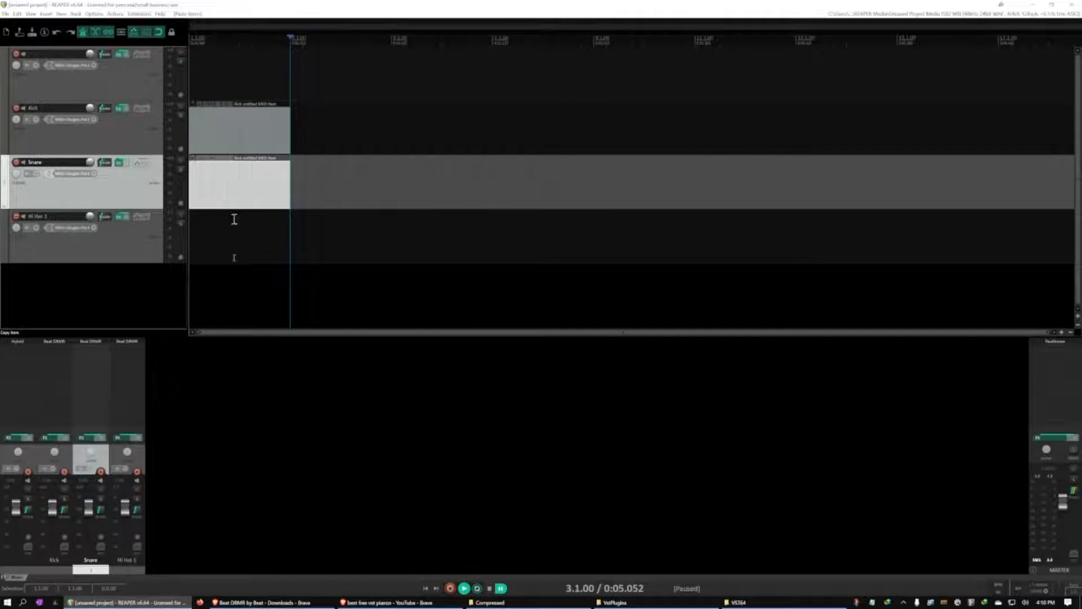
Paste the copied MIDI item onto the Hi Hat 1 track at the project start
click(231, 247)
key(Home)
key(ctrl+v)
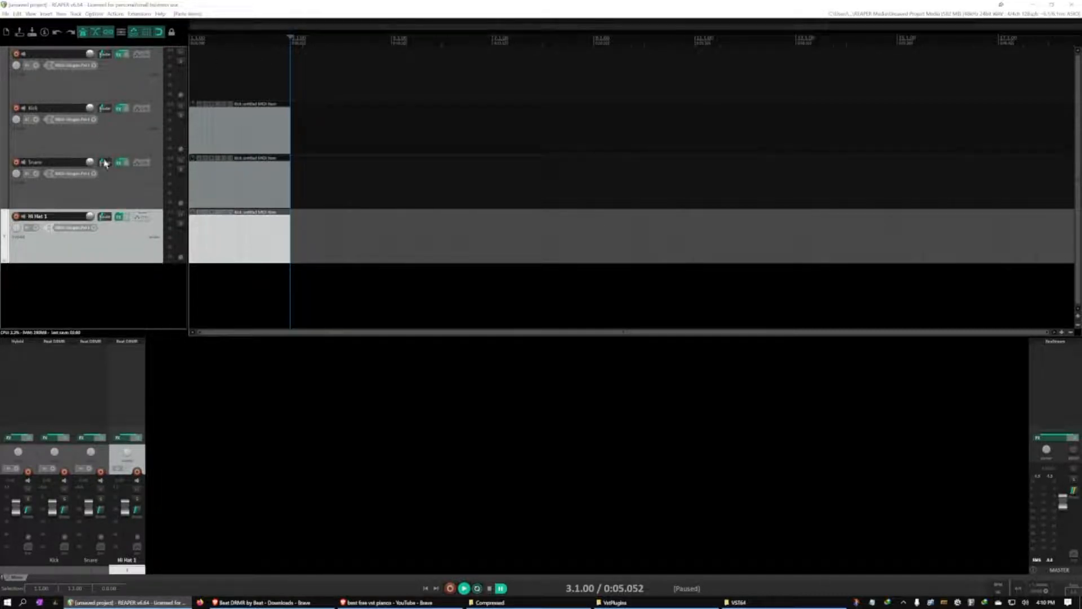
Check the Kick track's MIDI item in the MIDI editor, close it, and arm the Kick track for recording
double_click(207, 140)
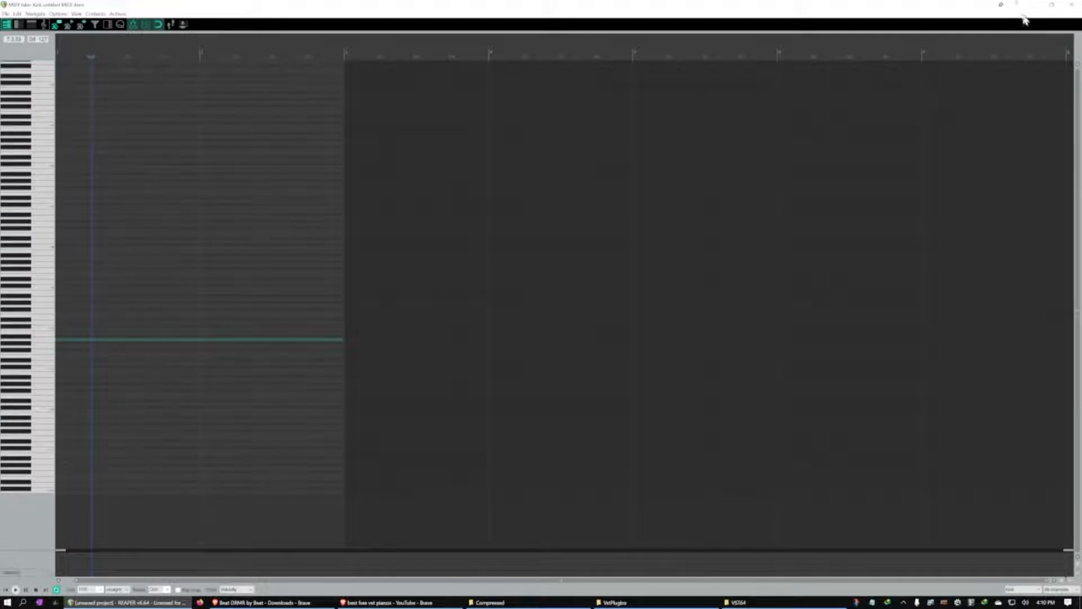
click(1078, 6)
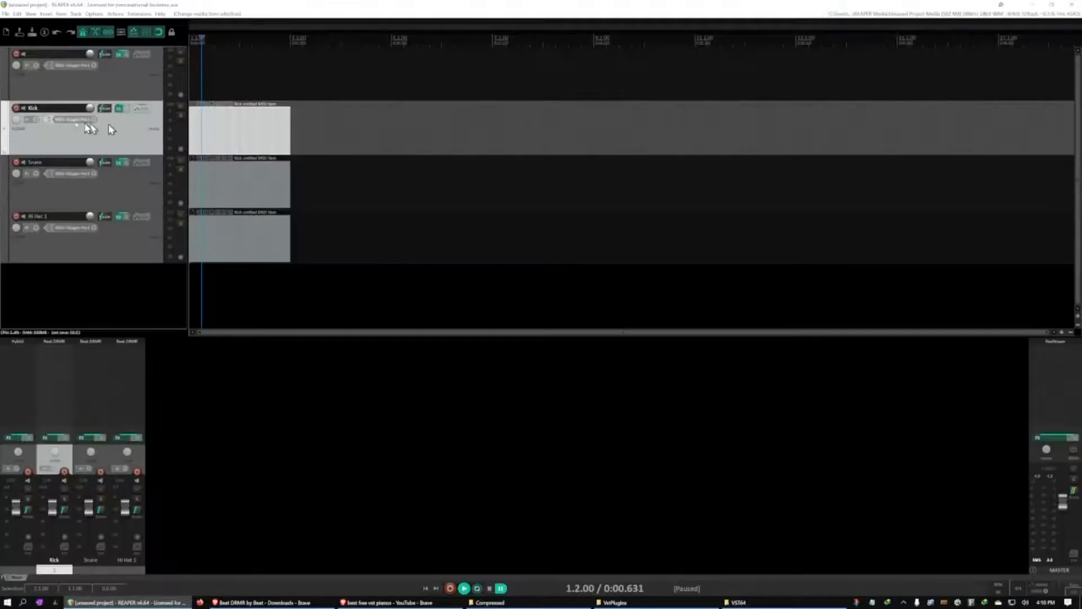
click(15, 110)
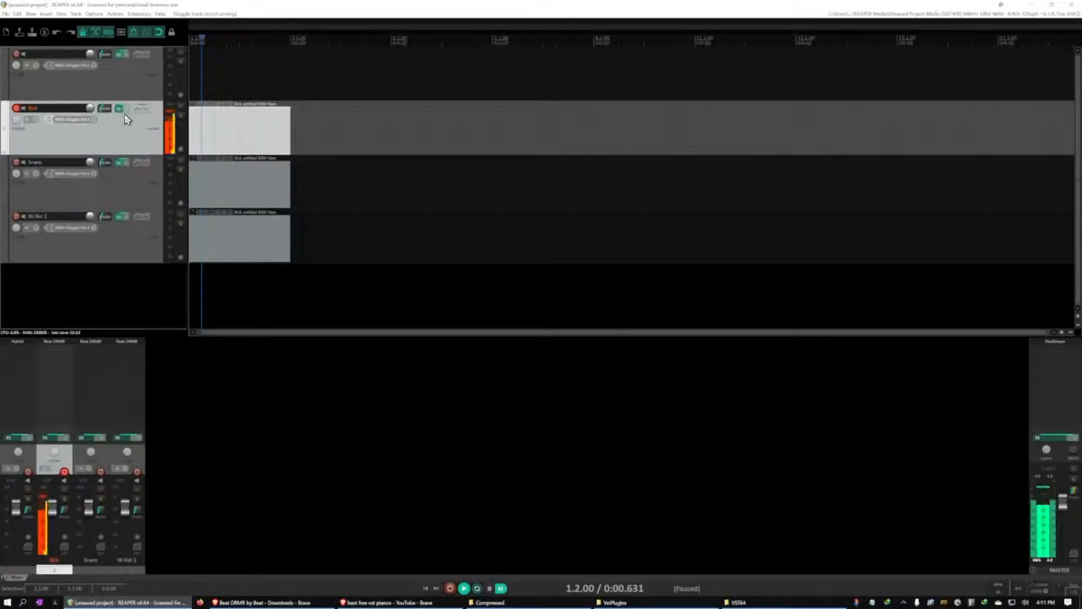
Open the Kick track's MIDI item and place C1 kick notes on beats 1 and 3 of the first bar
double_click(280, 133)
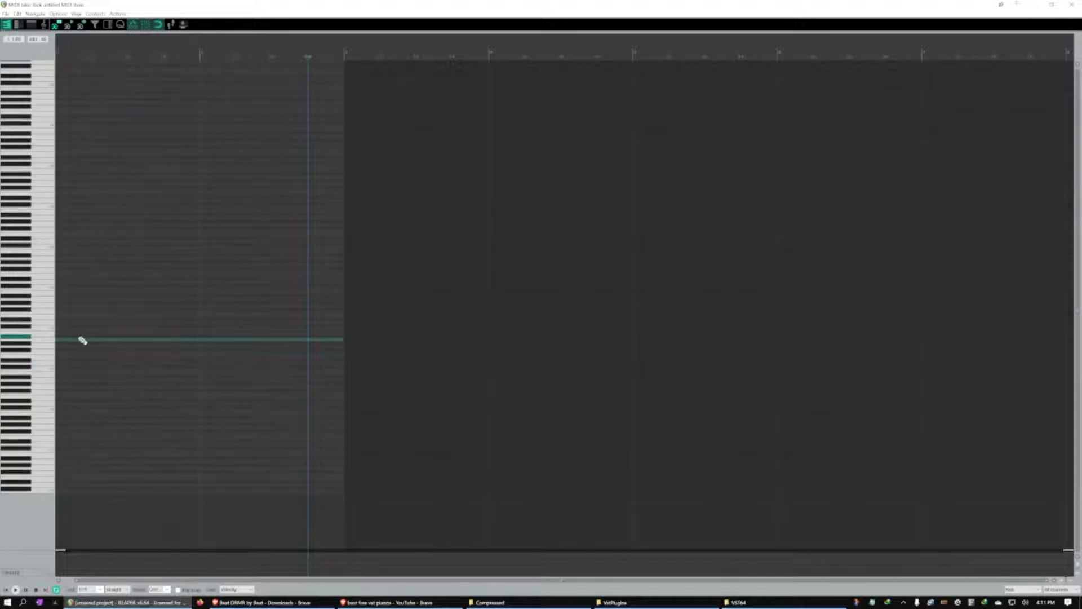
click(61, 370)
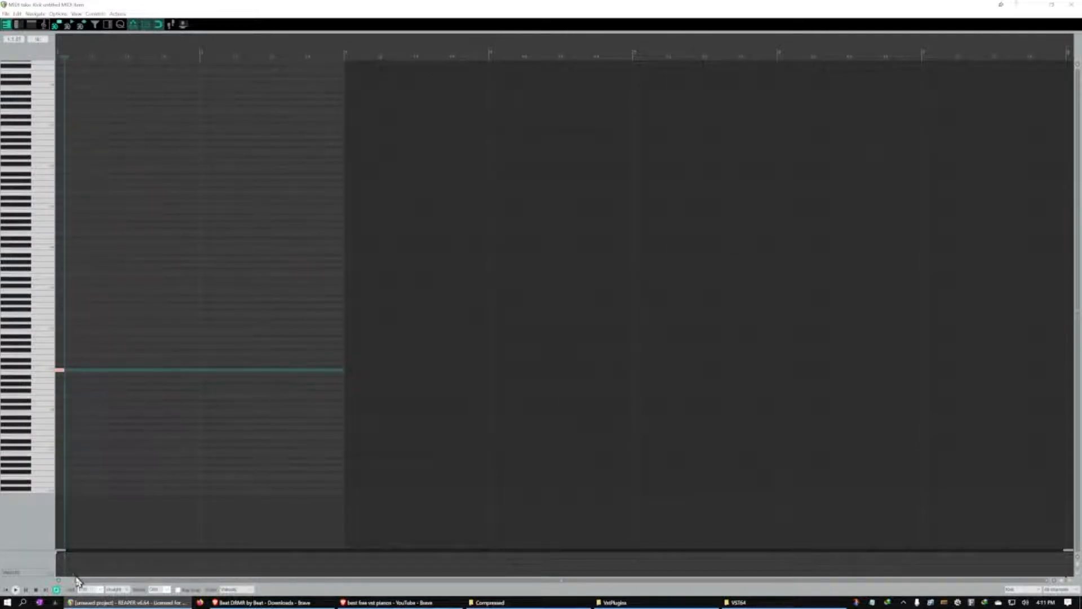
click(102, 589)
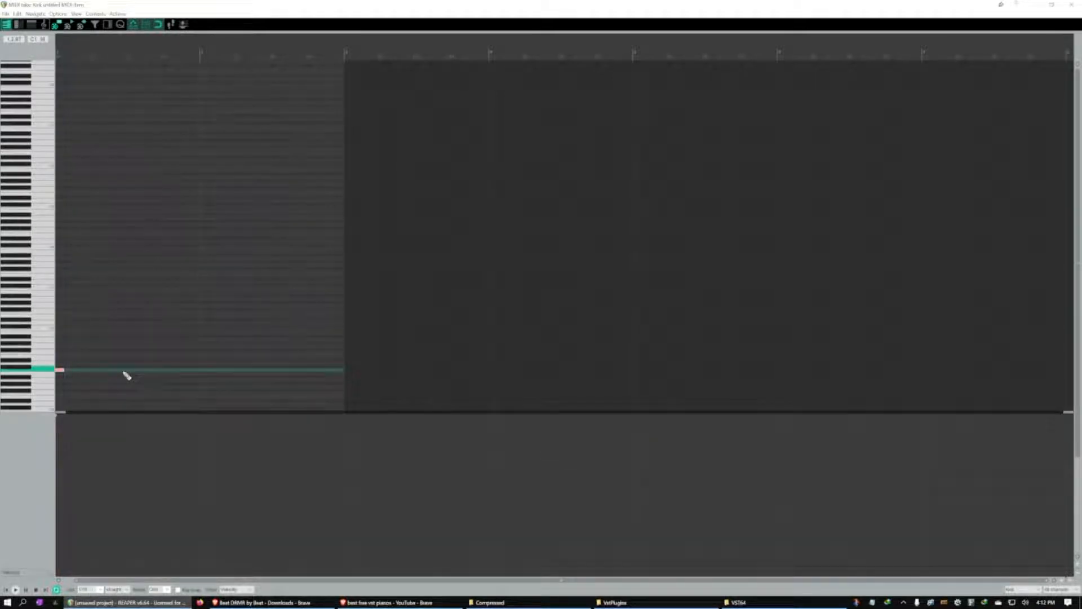
click(123, 371)
click(121, 370)
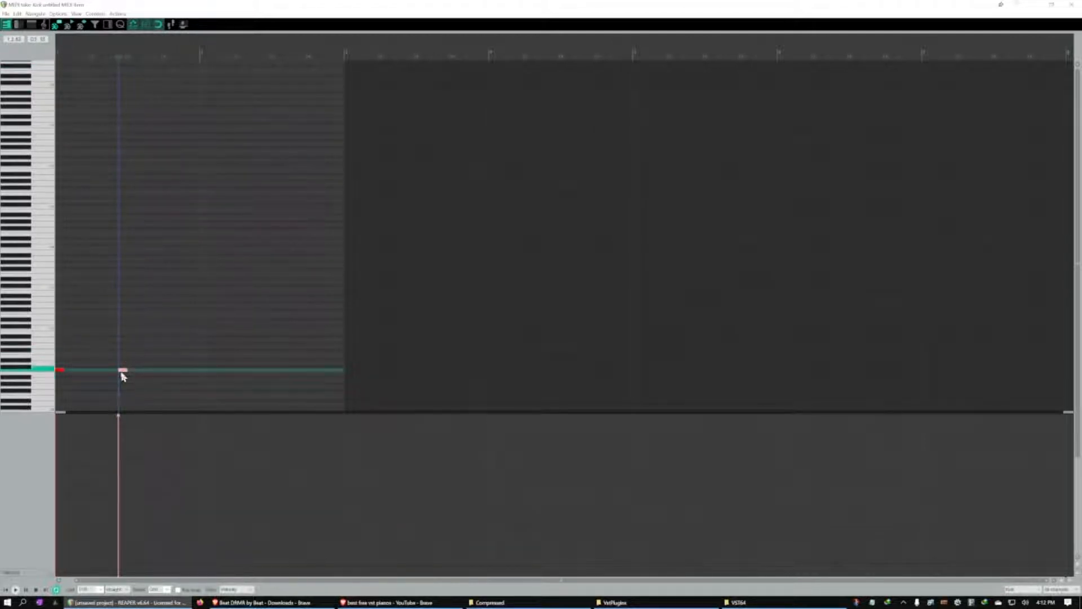
drag(129, 370, 132, 372)
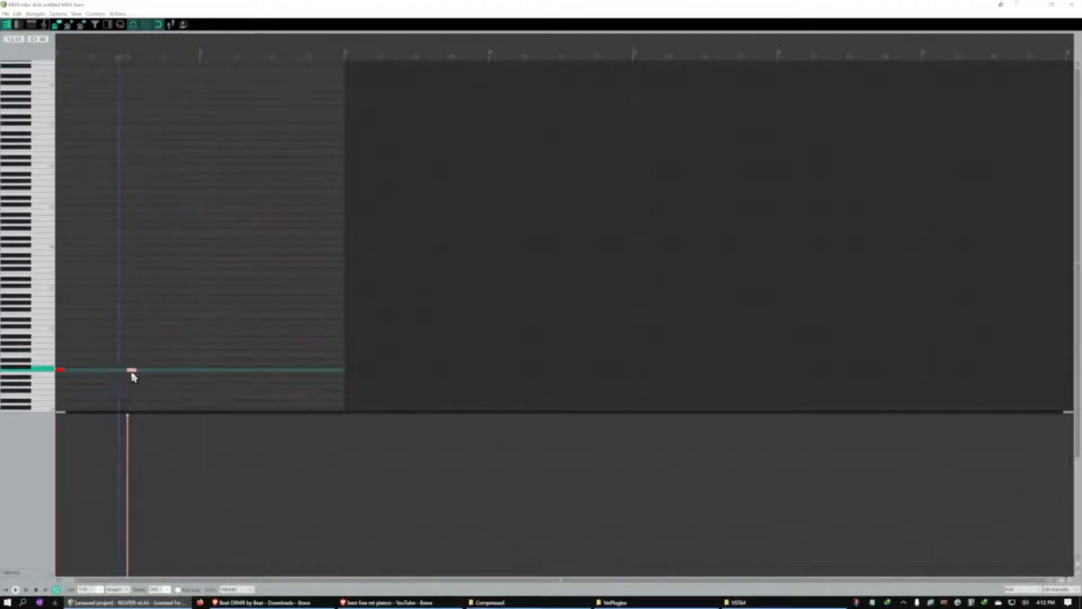
Add C1 kick notes on beats 1 and 3 of the second bar, play the pattern back, and close the MIDI editor
click(202, 372)
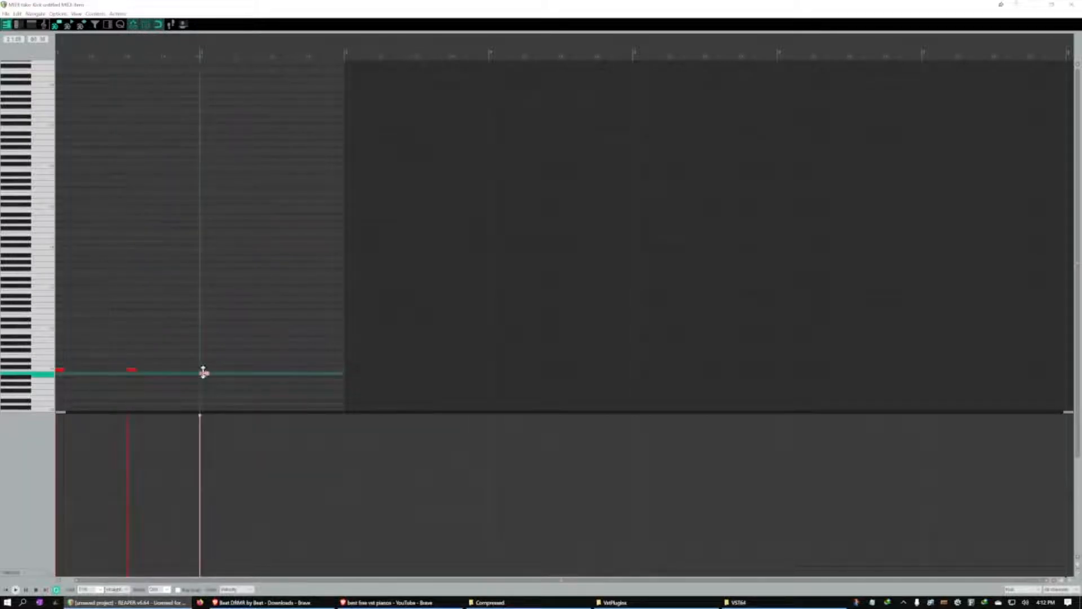
drag(206, 379, 205, 376)
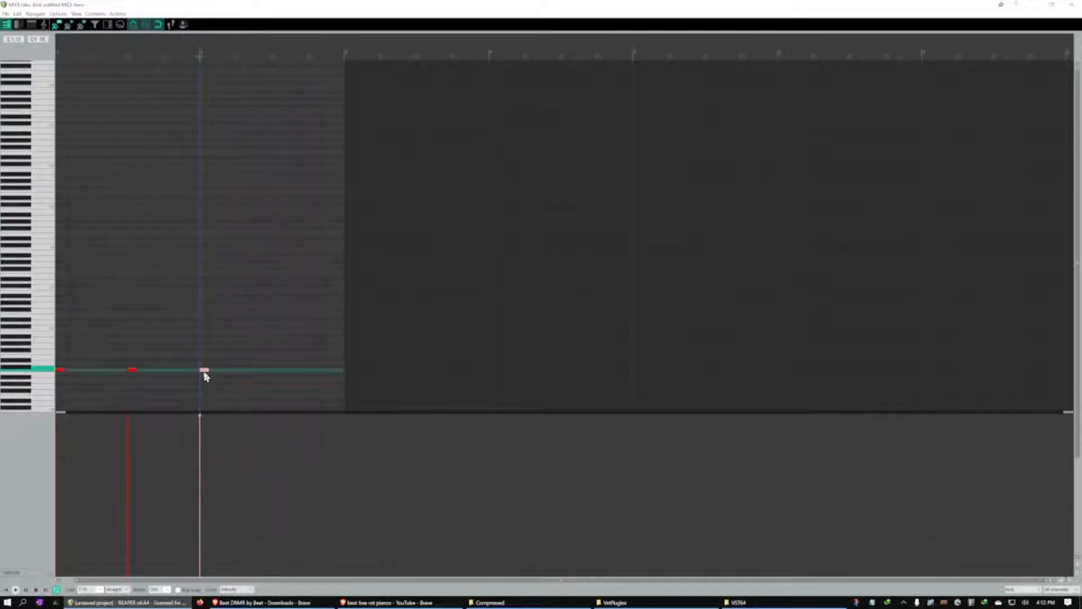
click(277, 372)
key(space)
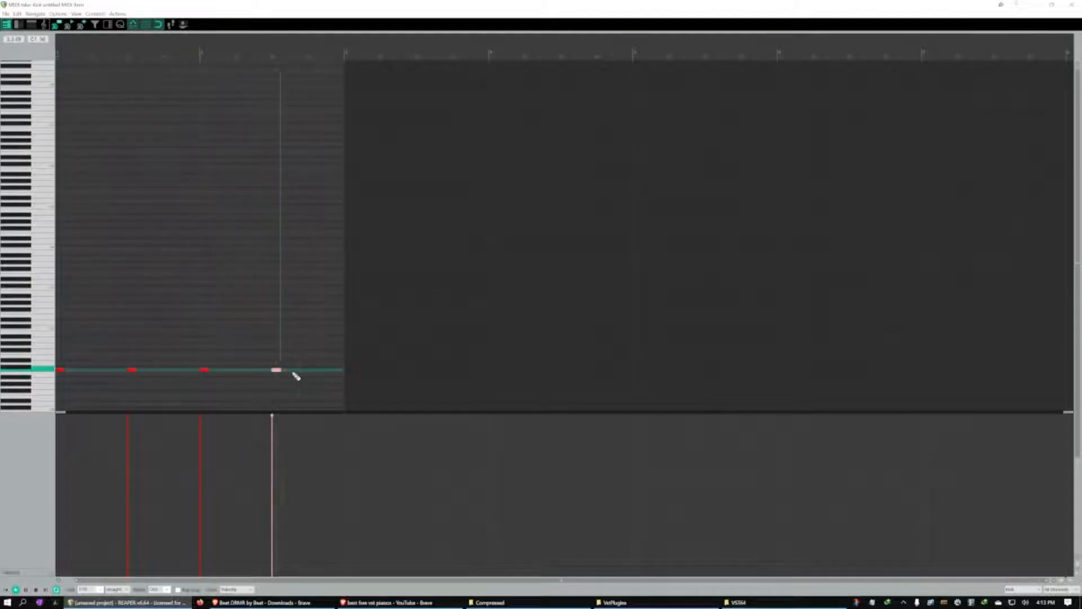
key(space)
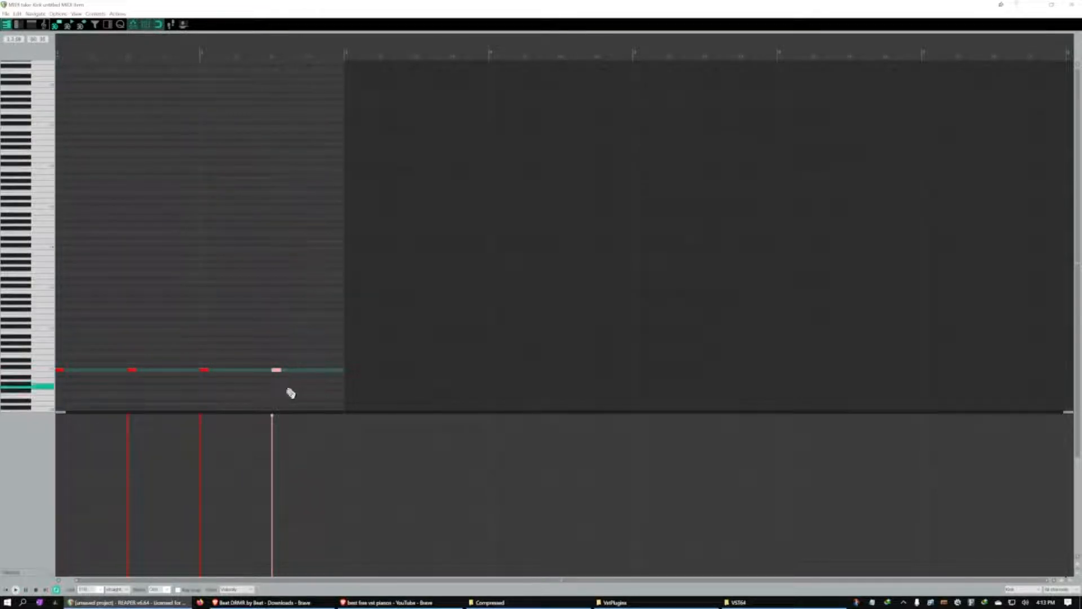
click(1073, 4)
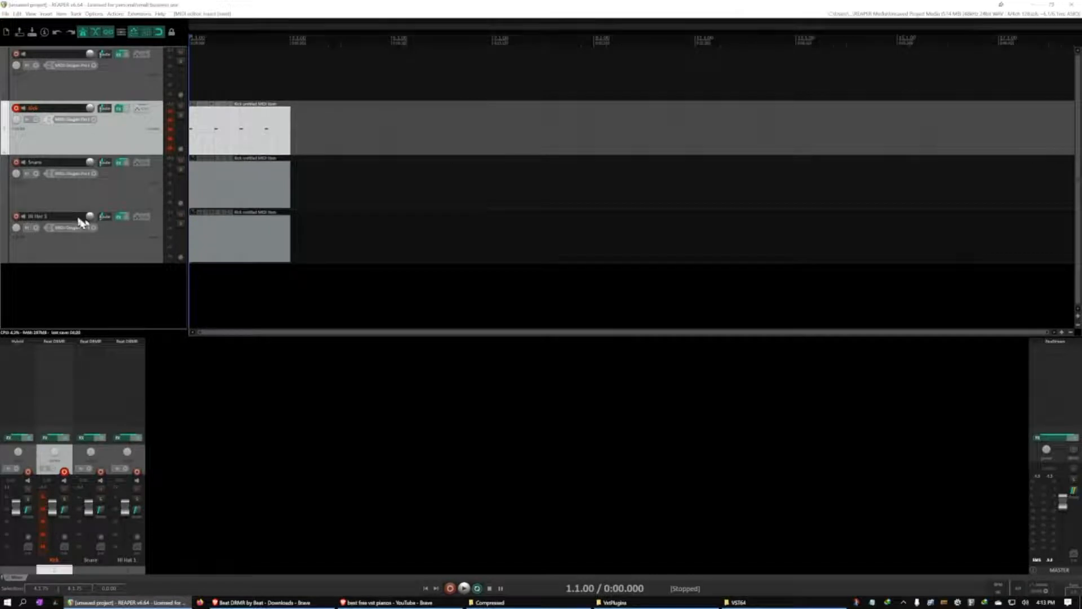
click(224, 188)
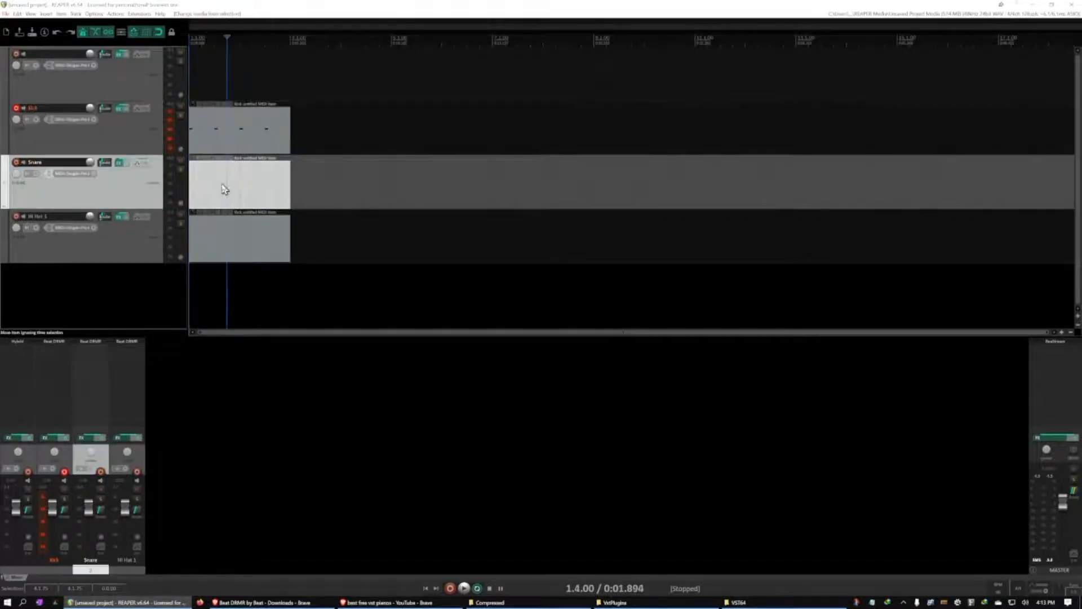
double_click(223, 189)
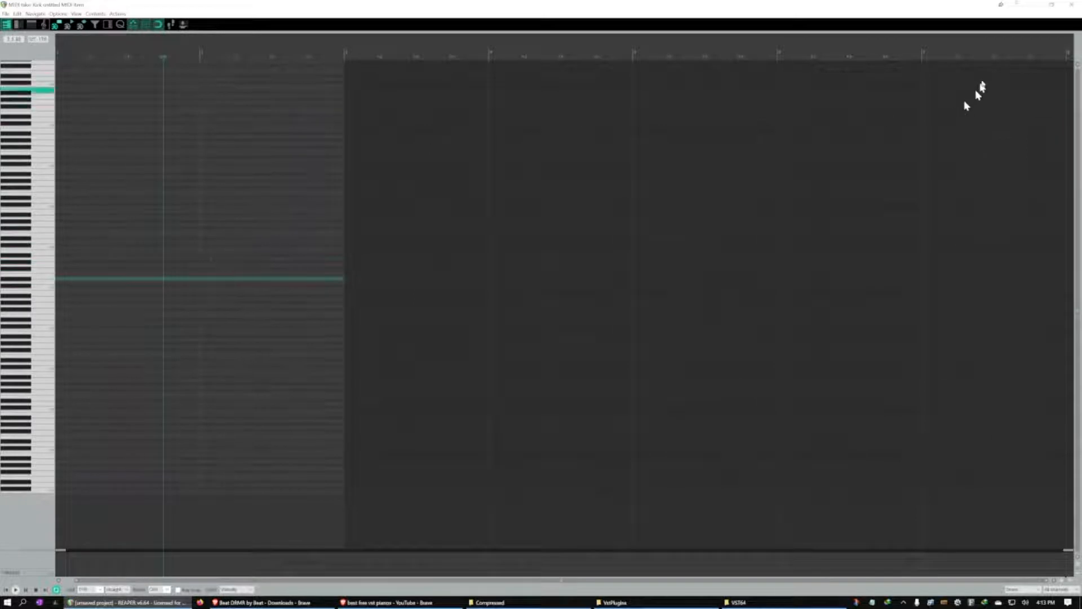
click(1072, 5)
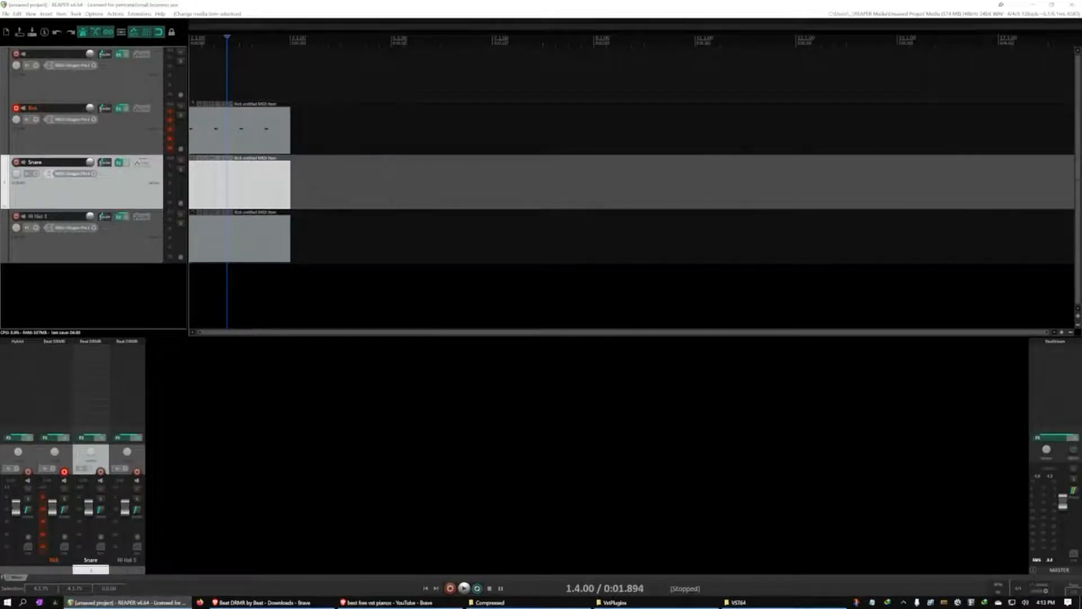
Disarm the Kick track, arm the Snare track for recording, and open the Snare track's MIDI item for editing
click(15, 108)
click(19, 164)
click(252, 195)
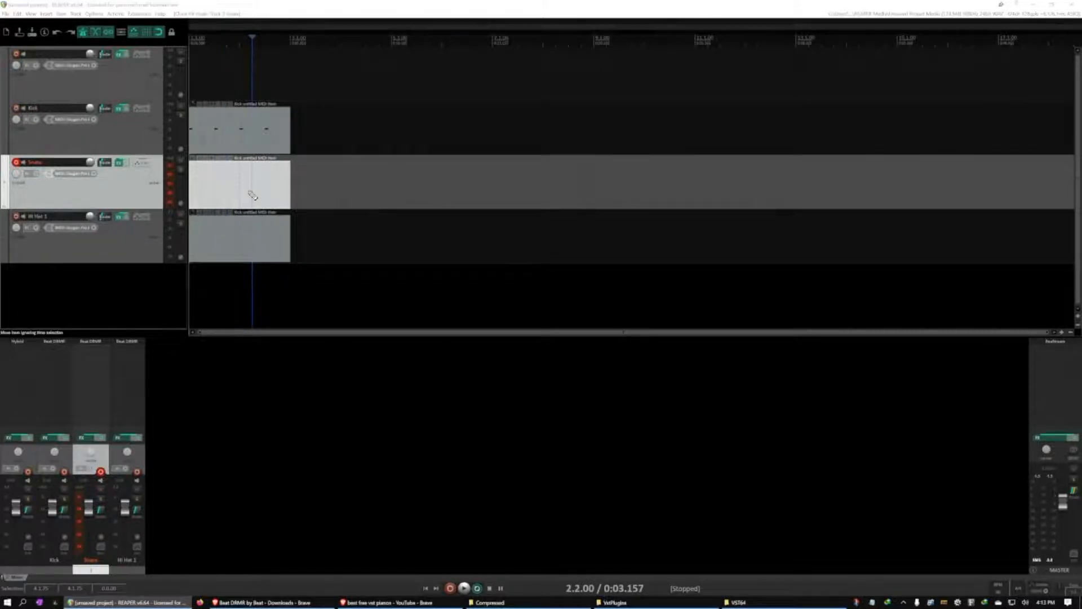
double_click(252, 195)
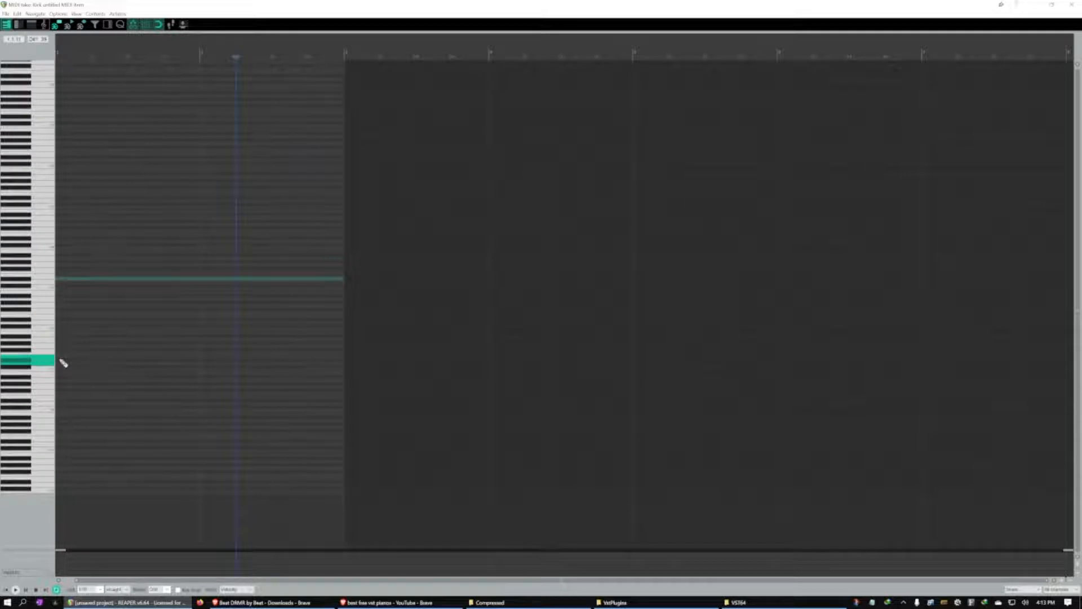
Place stacked D1 and E1 snare notes on beat 2 of the first bar and repeat the pair on beat 4
click(96, 360)
click(95, 364)
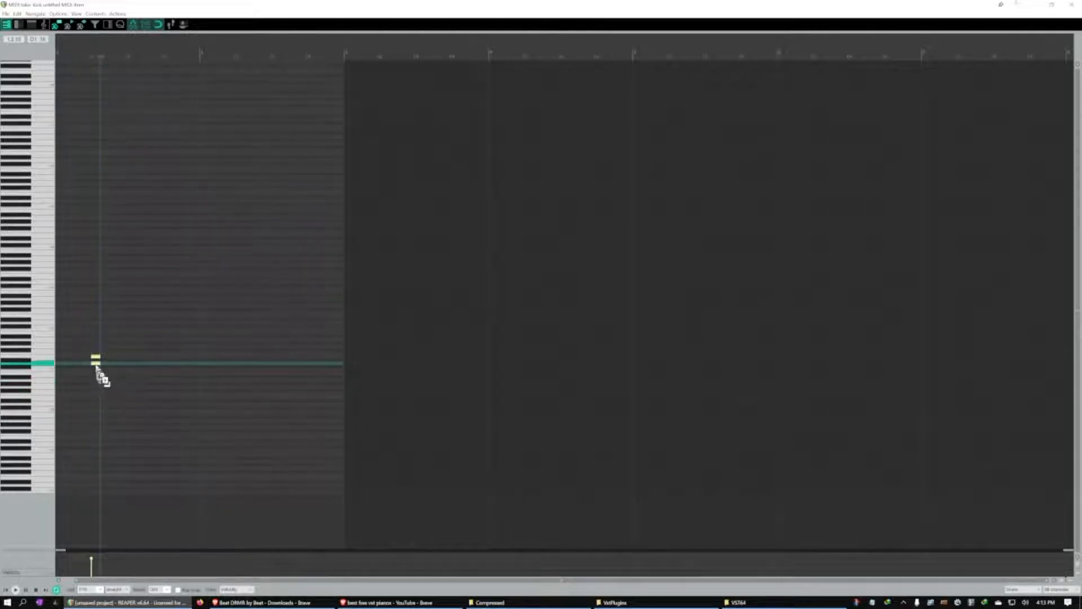
mouse_move(100, 366)
mouse_down()
mouse_move(169, 371)
mouse_move(169, 360)
mouse_up()
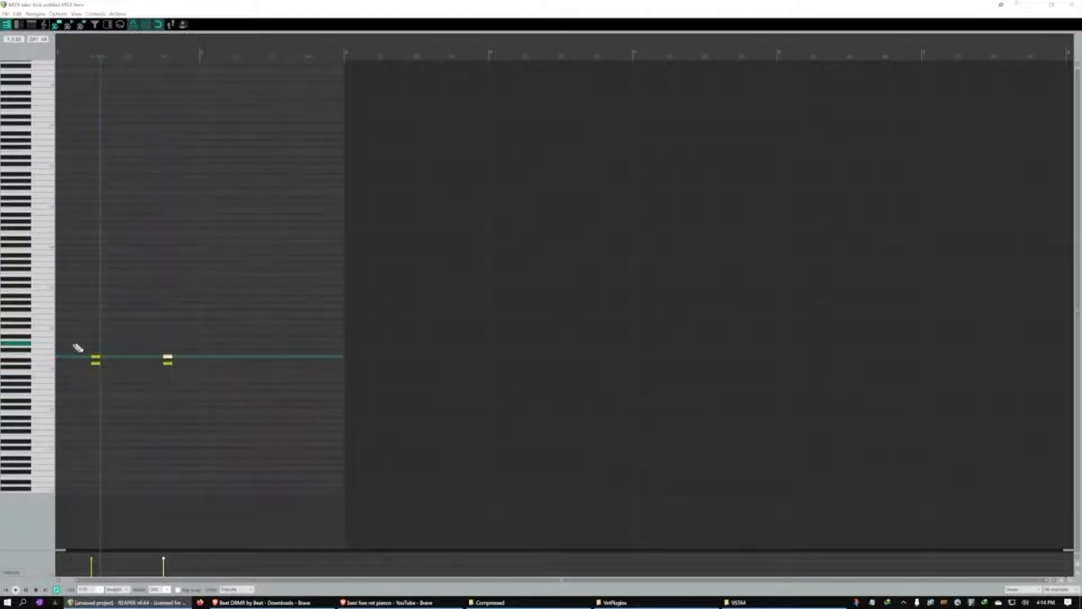
Duplicate all the first bar's snare notes into the second bar and close the MIDI editor
drag(63, 345, 194, 384)
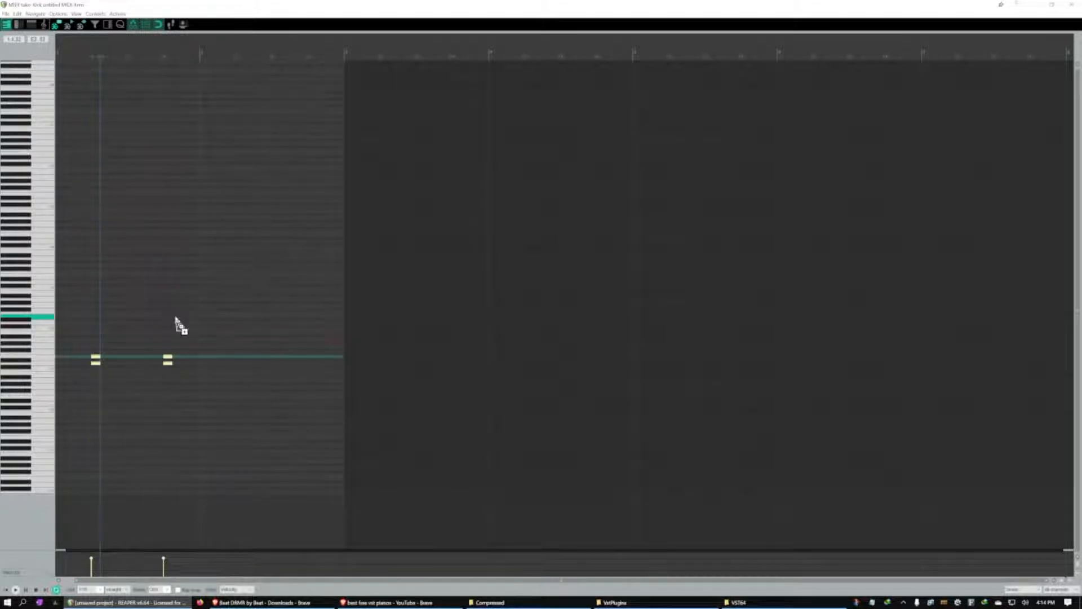
key(ctrl+d)
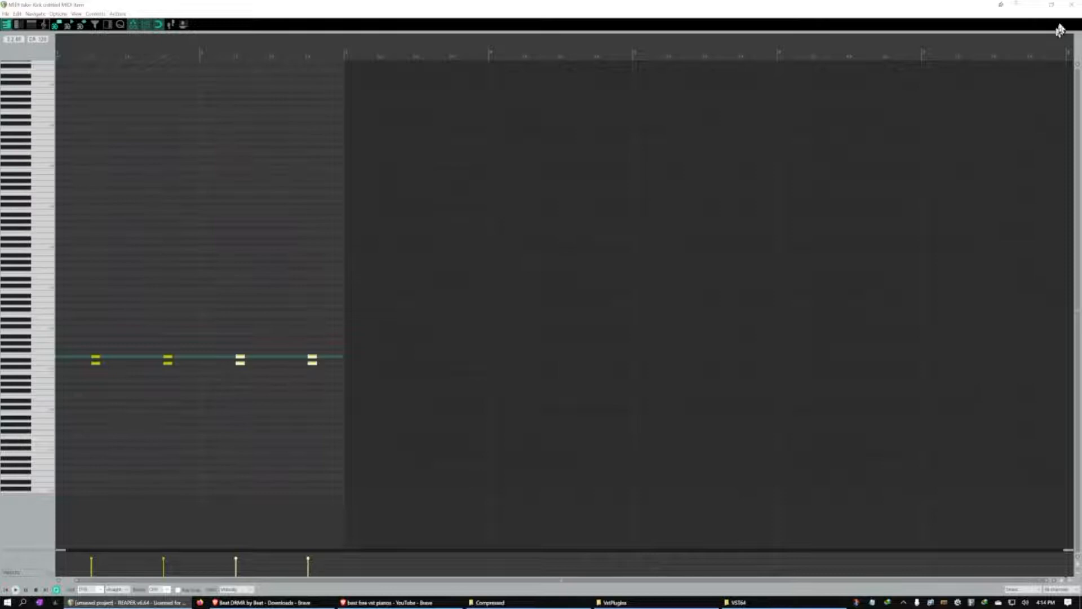
click(1071, 8)
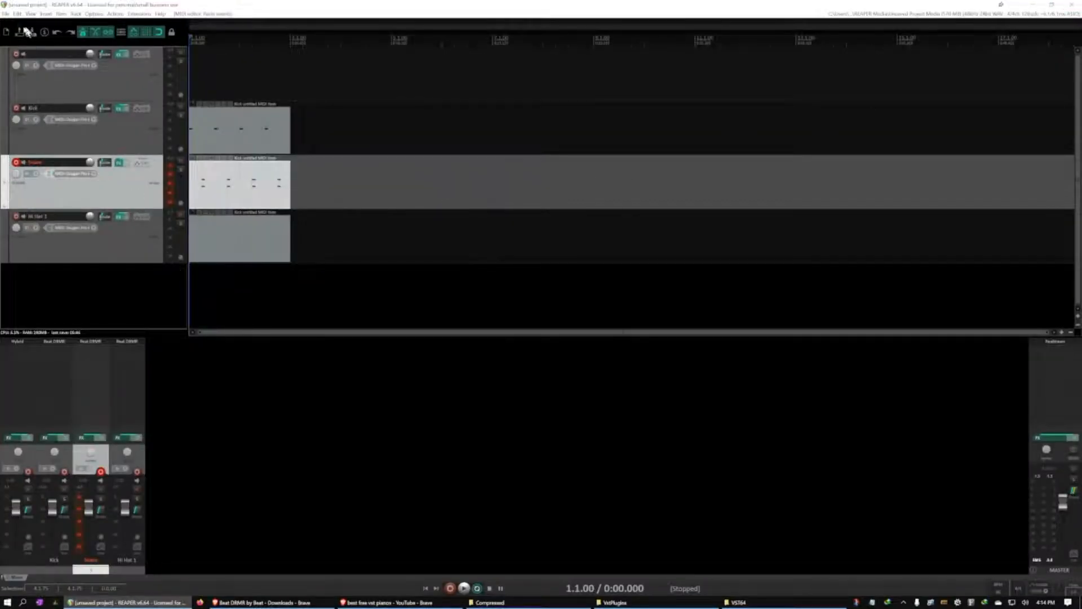
Start saving the project as a new file, create a folder named Beat Demo Video, and open it as the destination
click(6, 13)
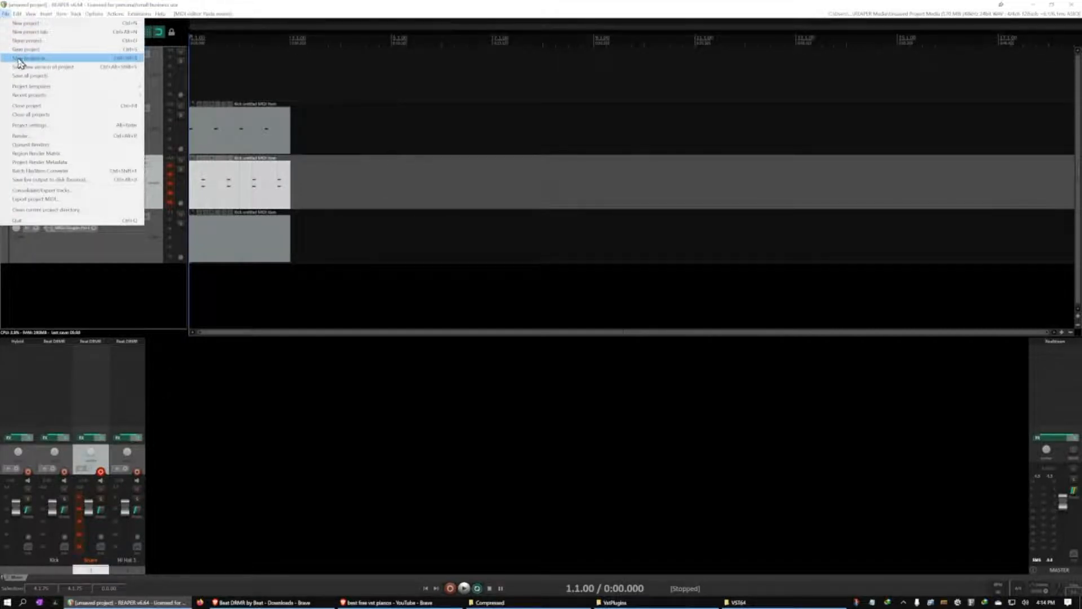
click(22, 59)
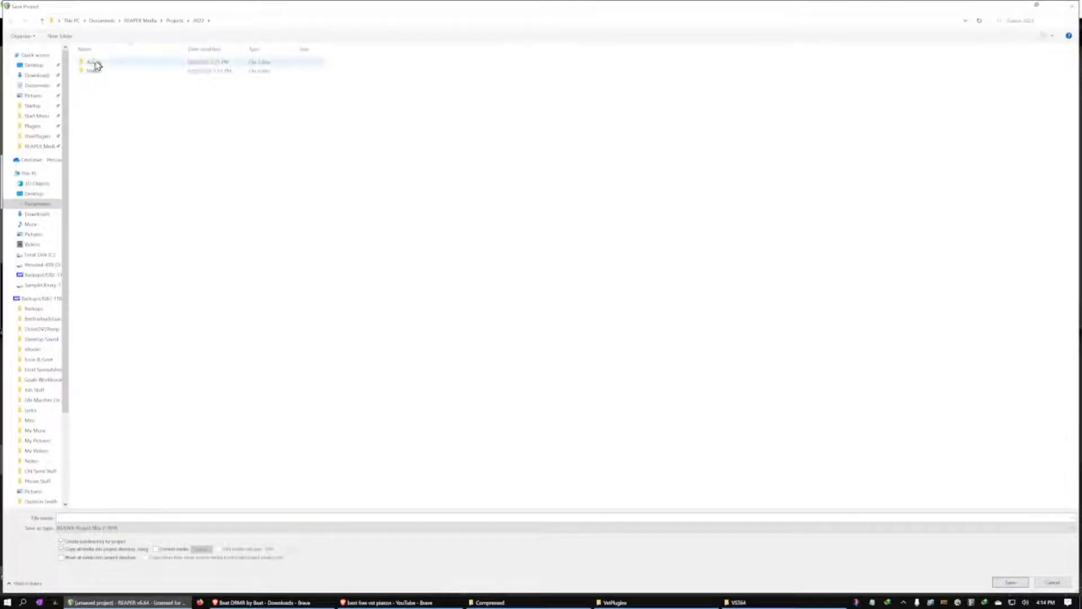
click(60, 37)
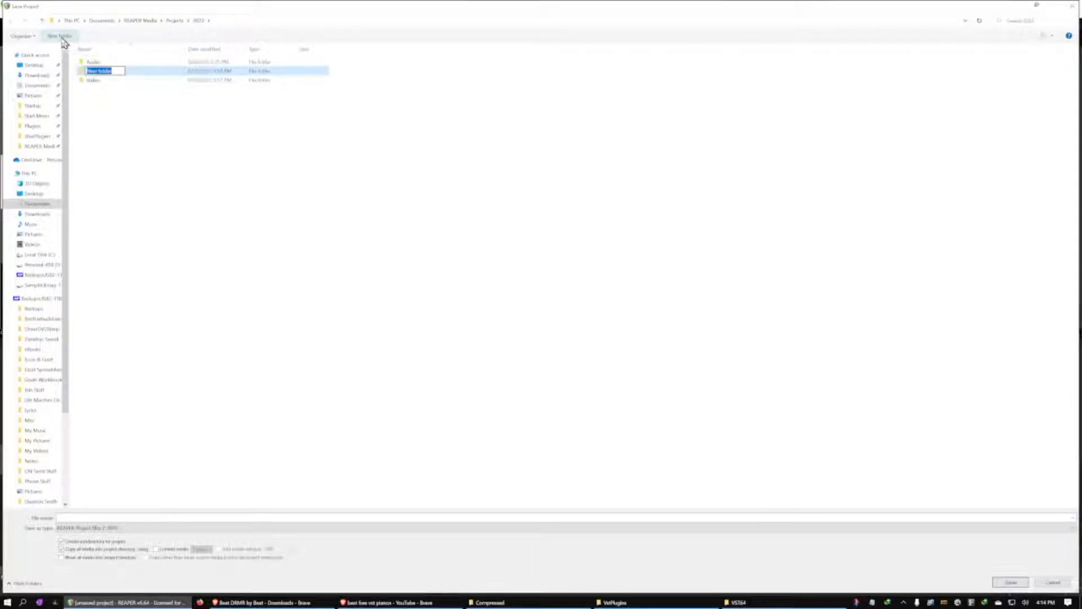
text(Beat Demo Video)
drag(131, 70, 26, 59)
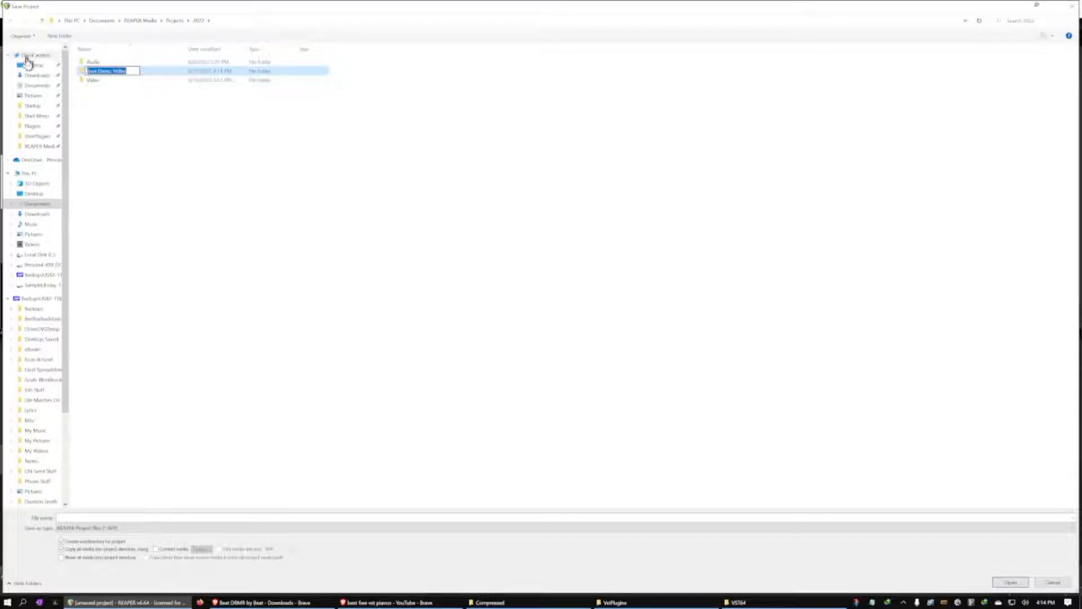
click(128, 154)
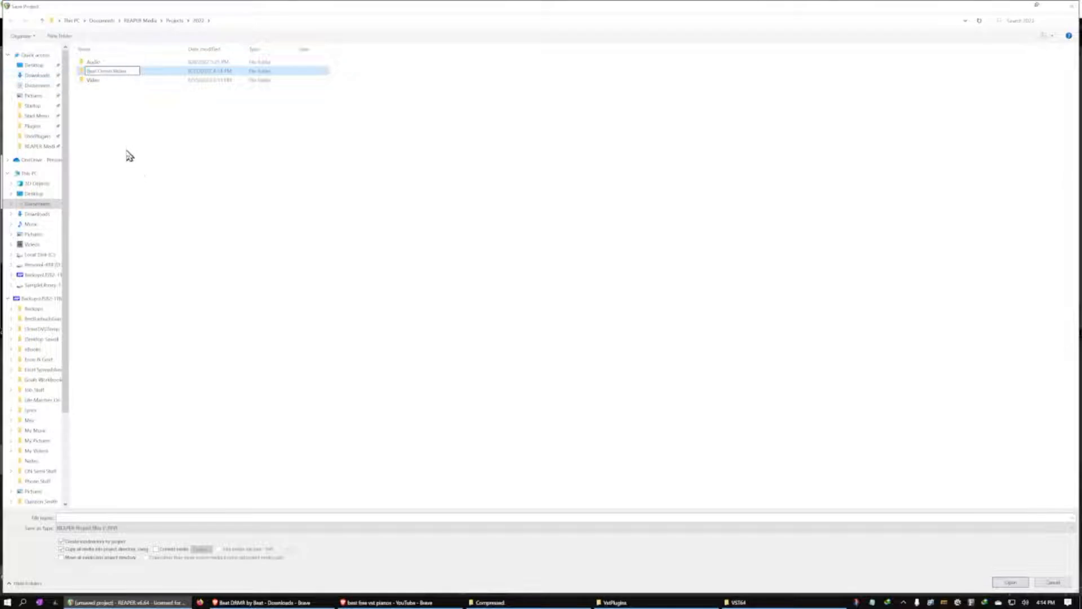
double_click(120, 78)
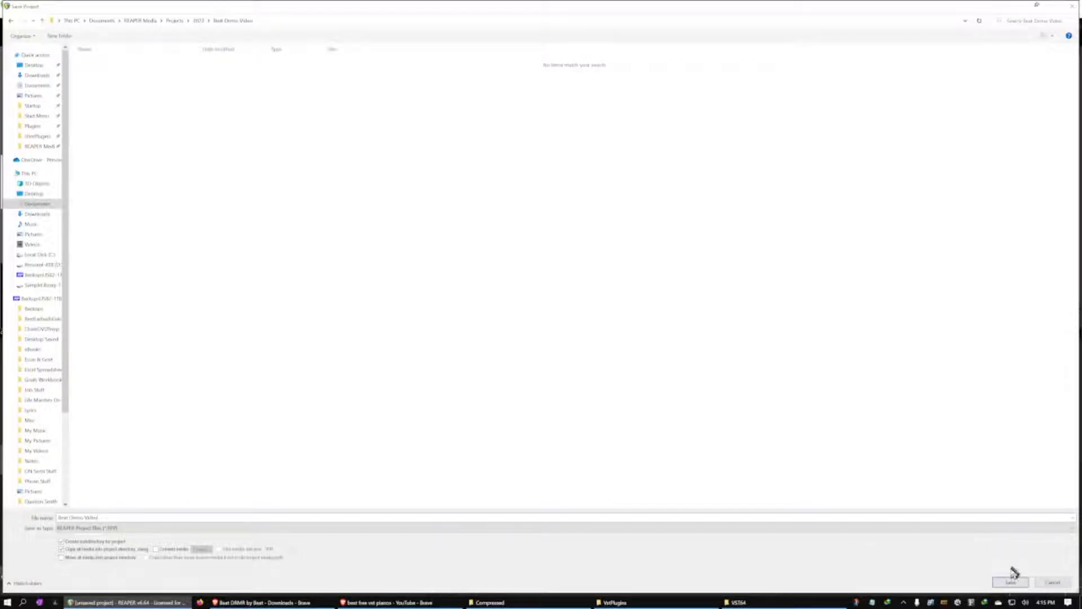
Save the project as Beat Demo Video in the new folder
click(1010, 581)
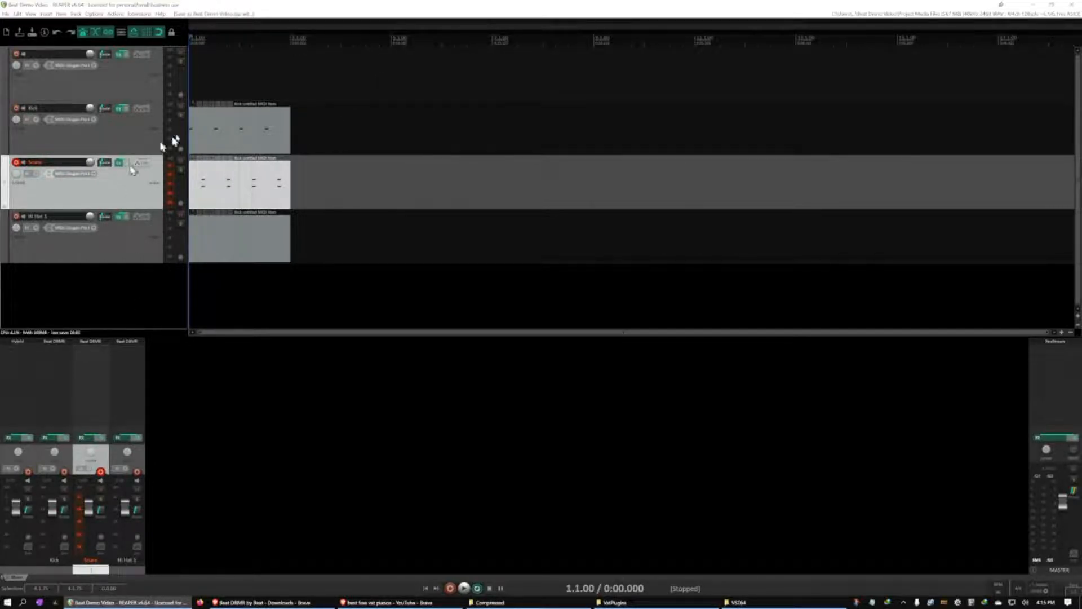
Disarm the Snare track, arm the Hi Hat 1 track for recording, and open the Hi Hat 1 MIDI item for editing
click(16, 161)
click(16, 217)
click(222, 241)
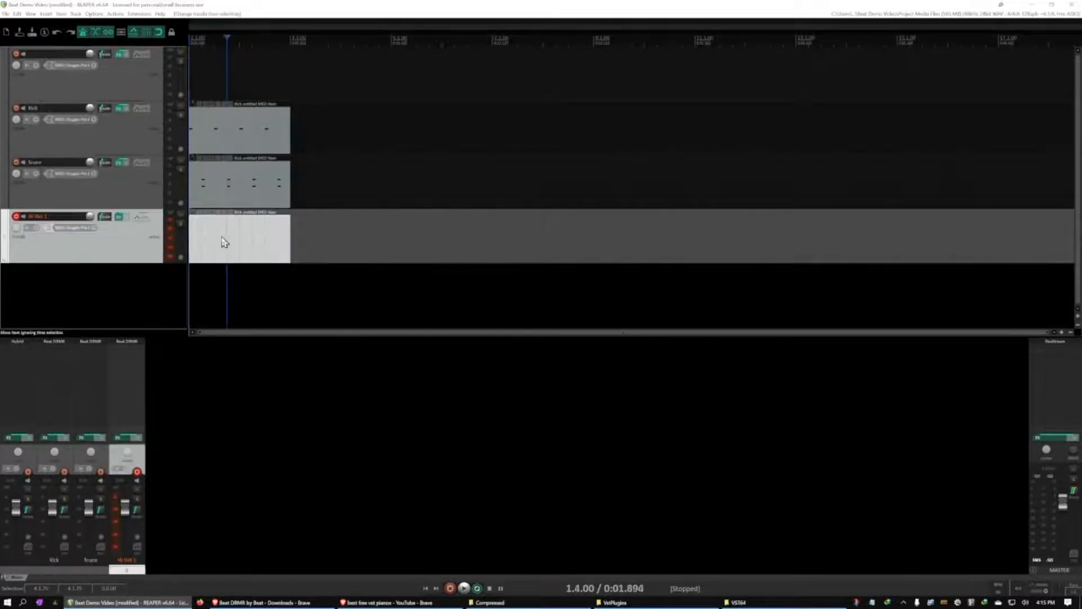
double_click(226, 241)
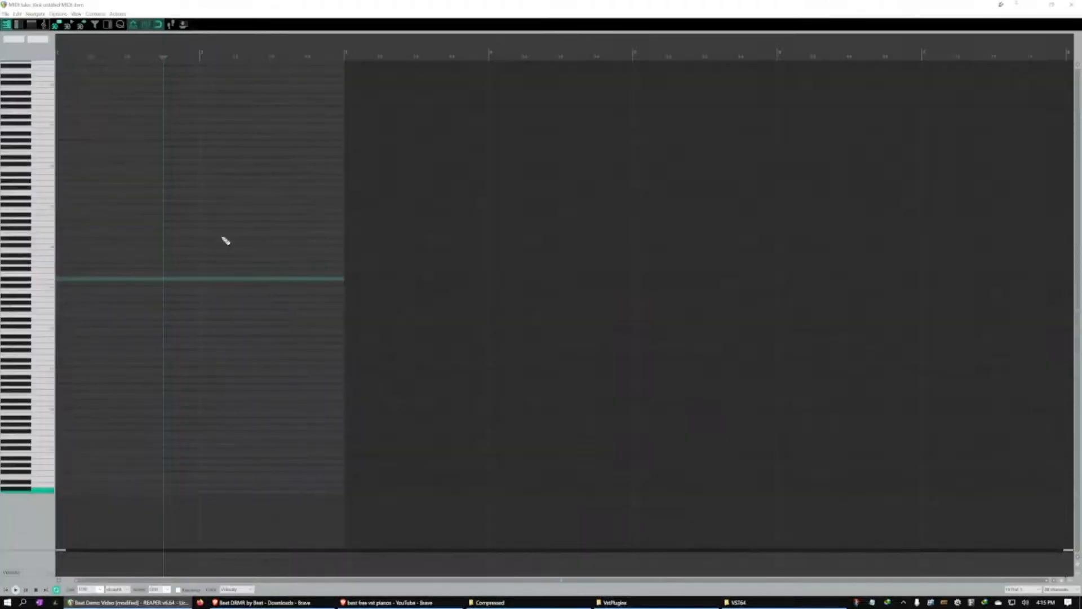
Place four consecutive sixteenth notes on a single hi-hat pitch, starting at the first beat of bar 1
click(66, 348)
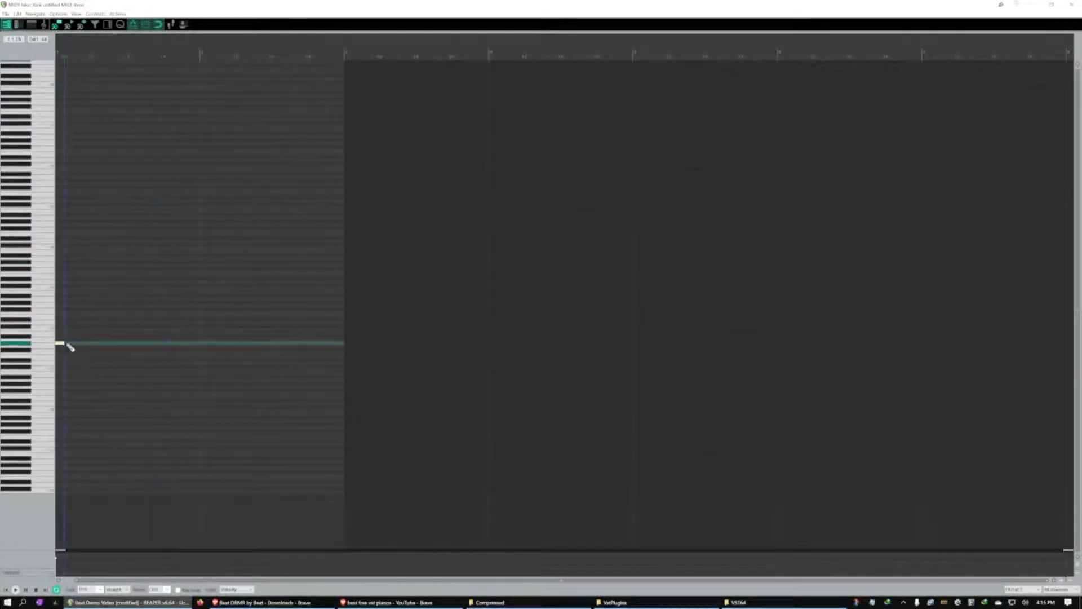
click(70, 348)
click(79, 344)
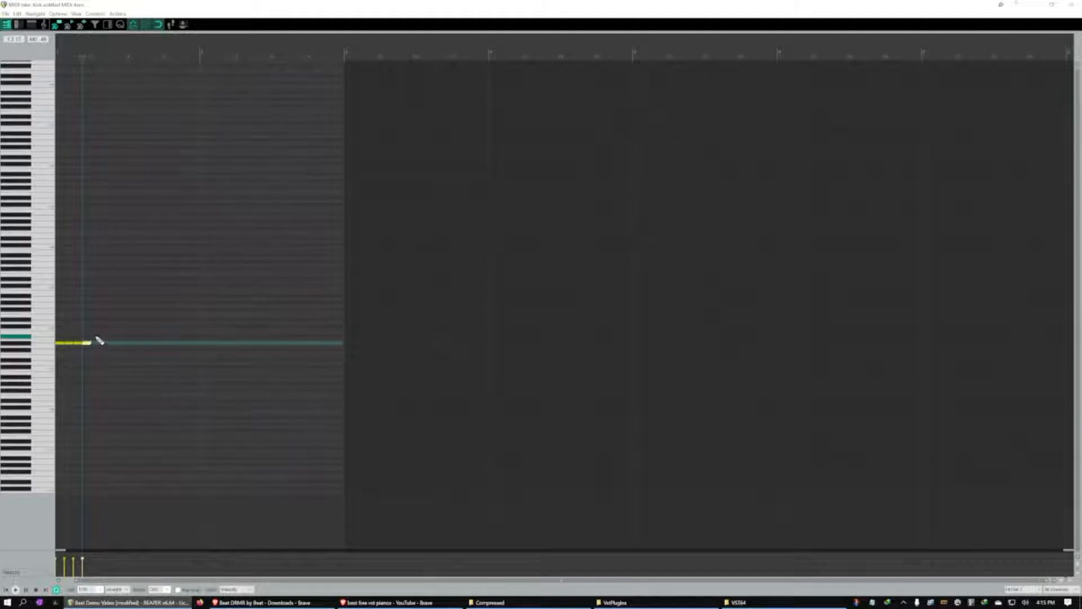
Copy the four hi-hat notes, paste them end to end until both bars are filled, and close the MIDI editor
drag(96, 337, 4, 357)
key(ctrl+c)
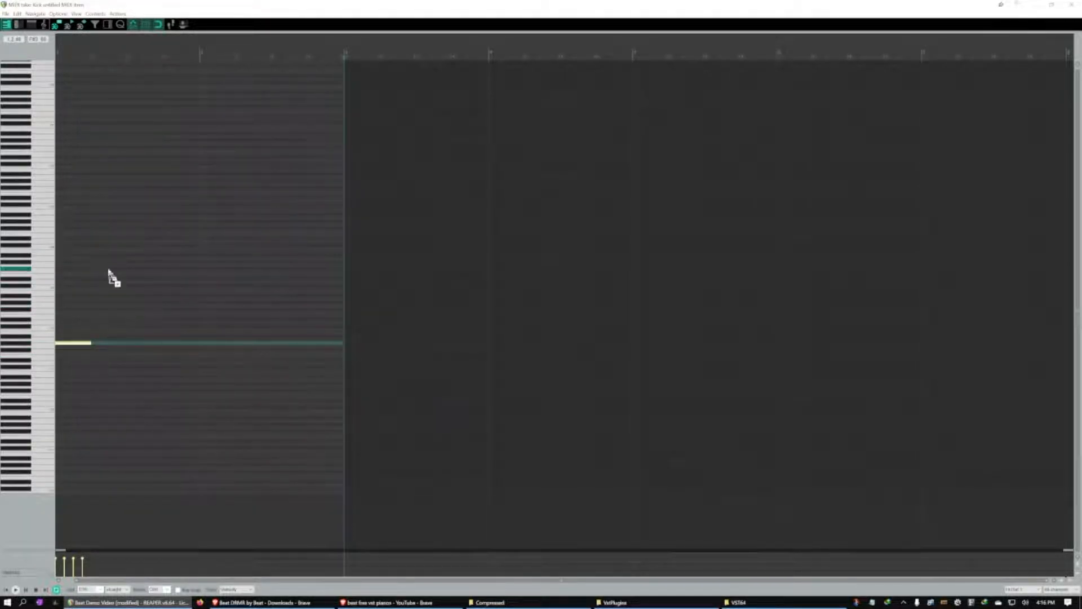
click(92, 343)
key(ctrl+v)
key(ctrl+v)
key(ctrl+v)
key(ctrl+v)
key(ctrl+v)
key(ctrl+v)
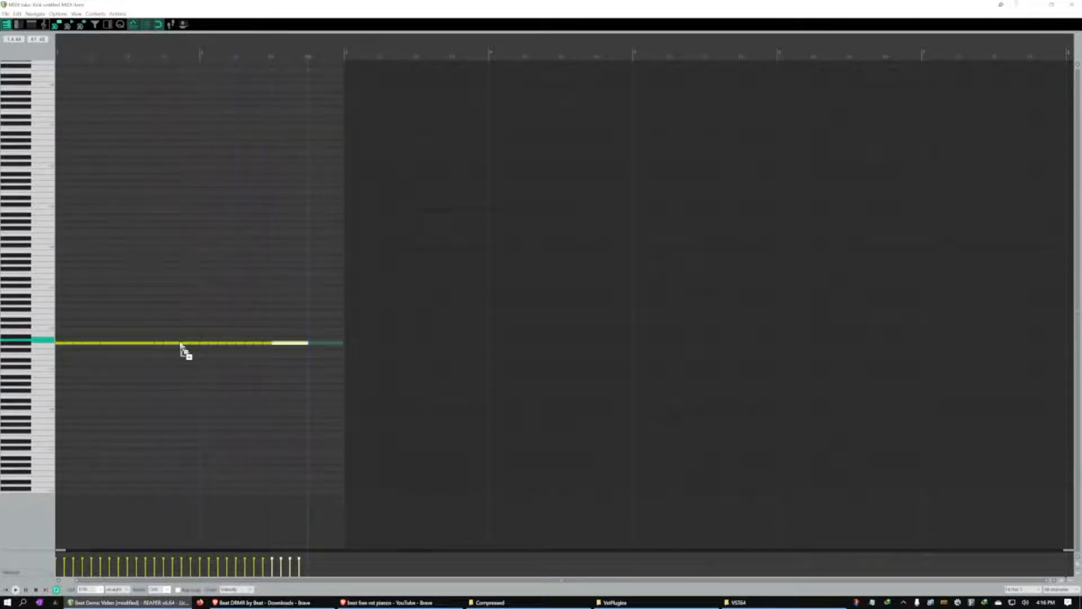
key(ctrl+v)
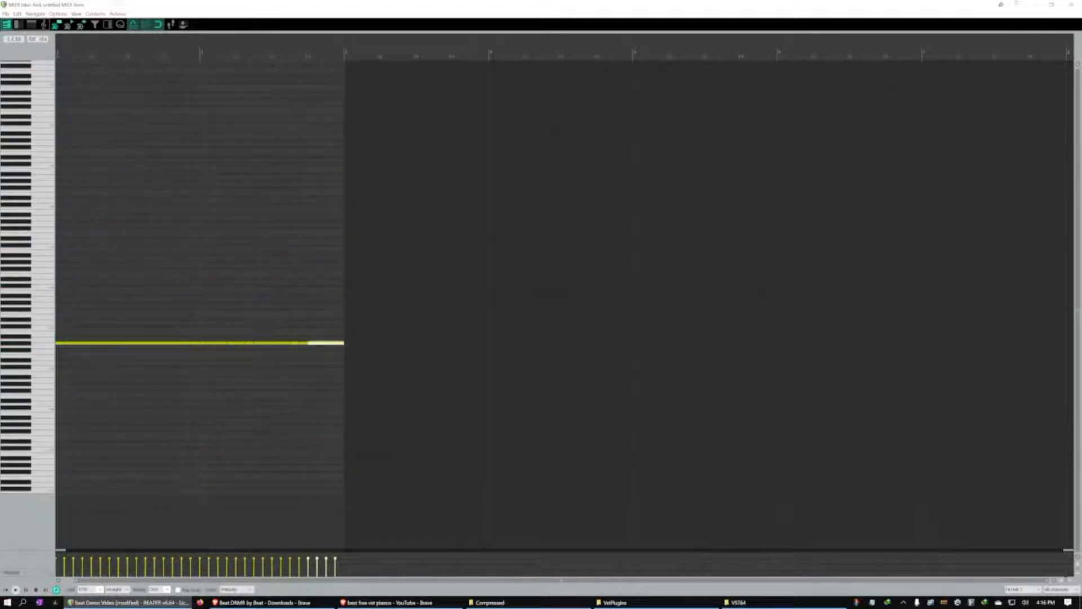
click(1071, 5)
Disarm the Hi Hat 1 track, arm the unnamed first track for recording, and open its Hybrid plugin
click(16, 217)
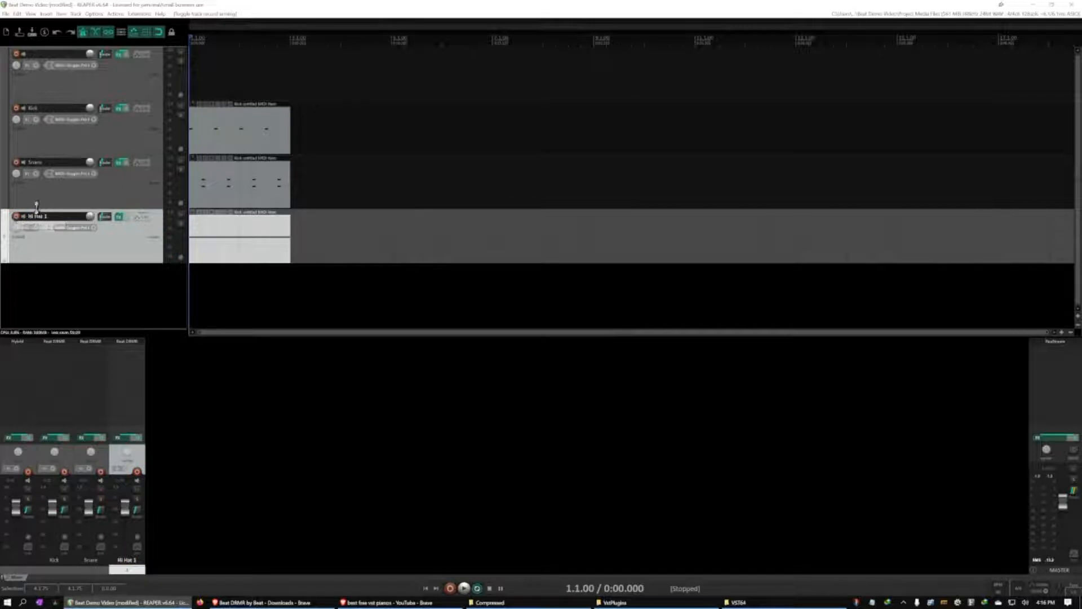
click(35, 92)
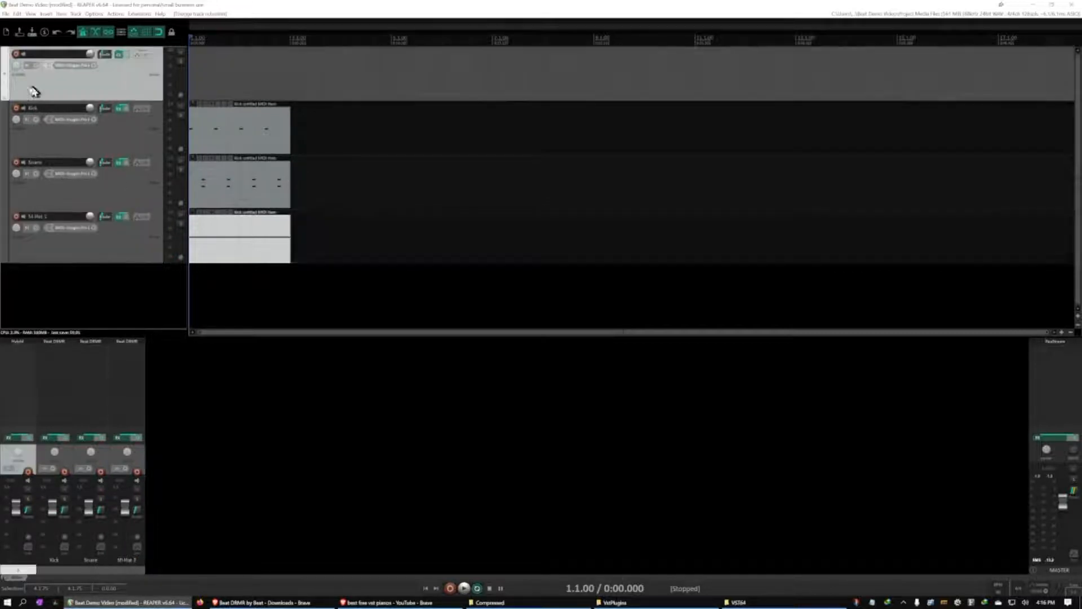
click(118, 54)
click(19, 57)
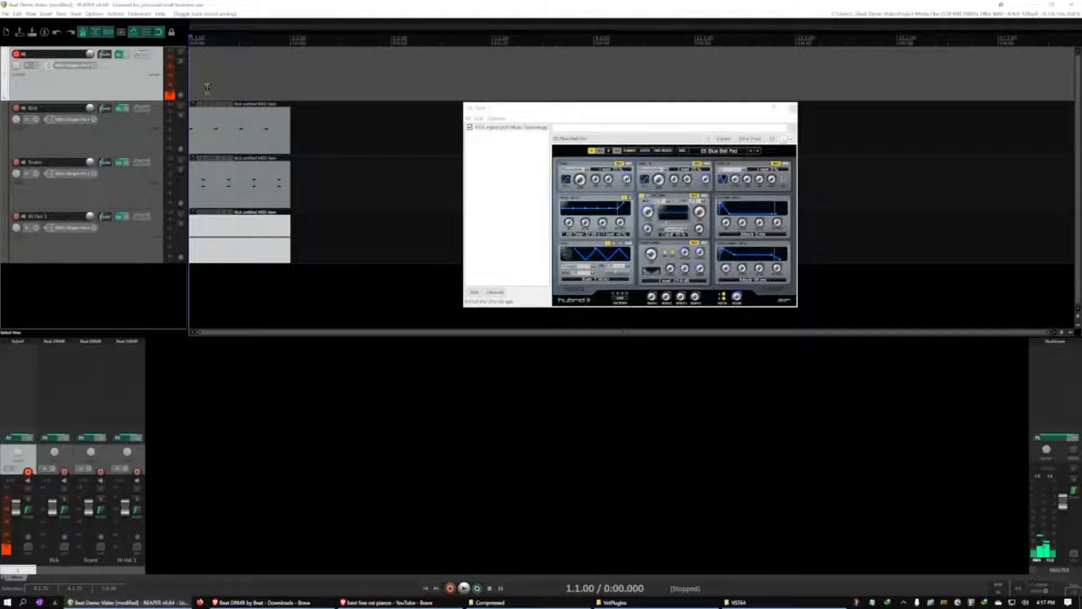
Set a time selection over the first two bars and name the Hybrid track Airy Pad
drag(290, 41, 189, 40)
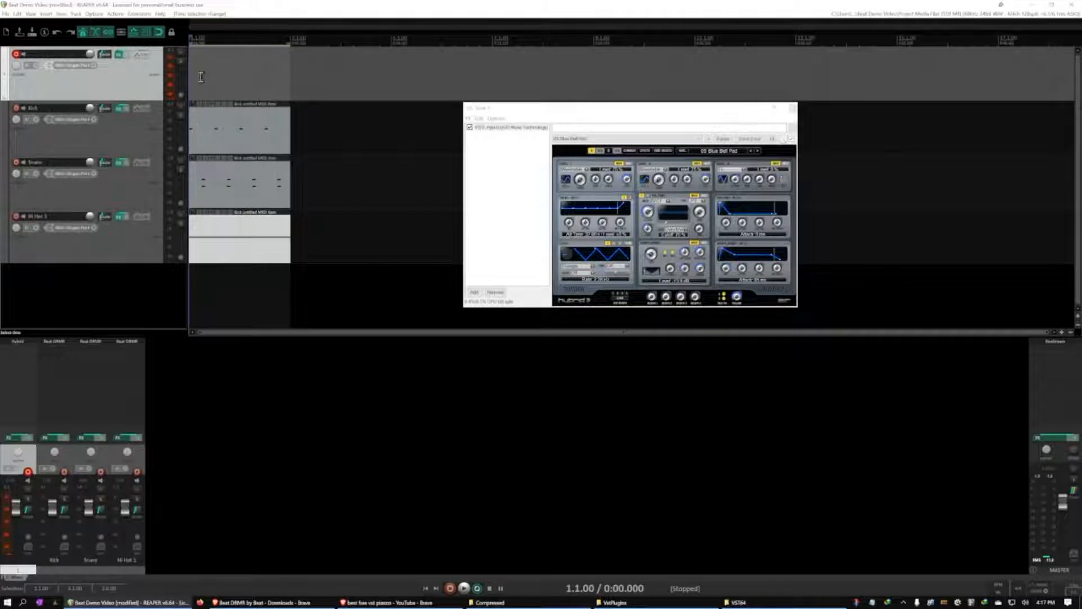
click(199, 75)
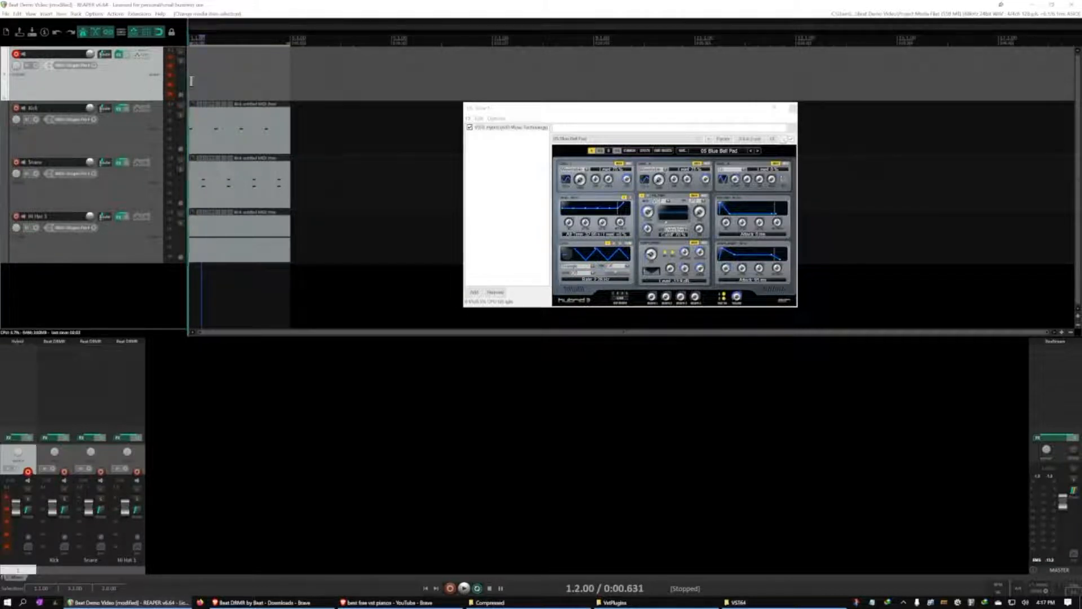
click(210, 79)
double_click(56, 52)
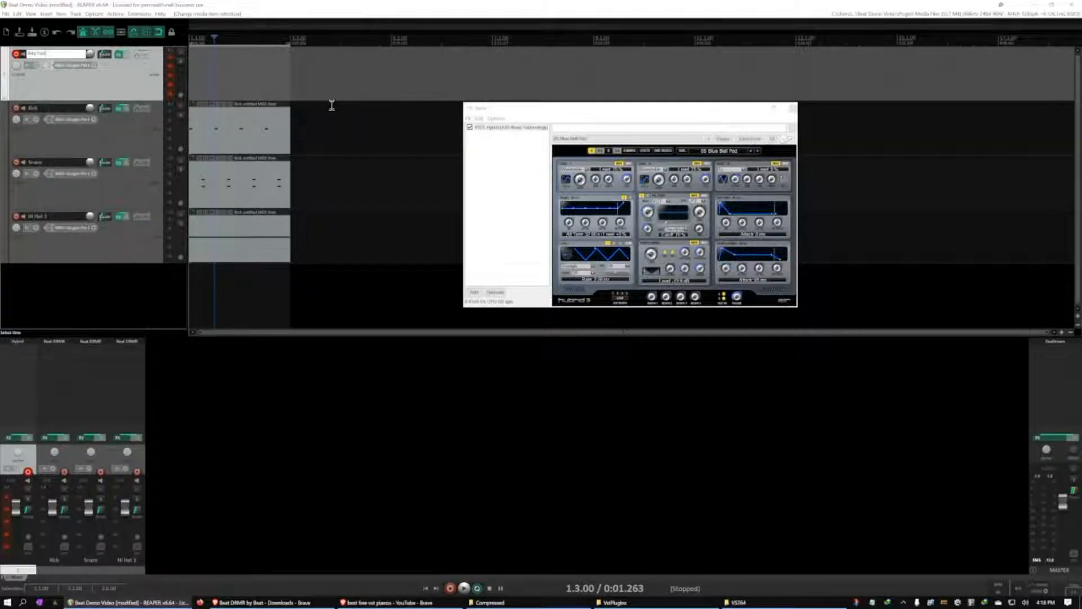
click(122, 87)
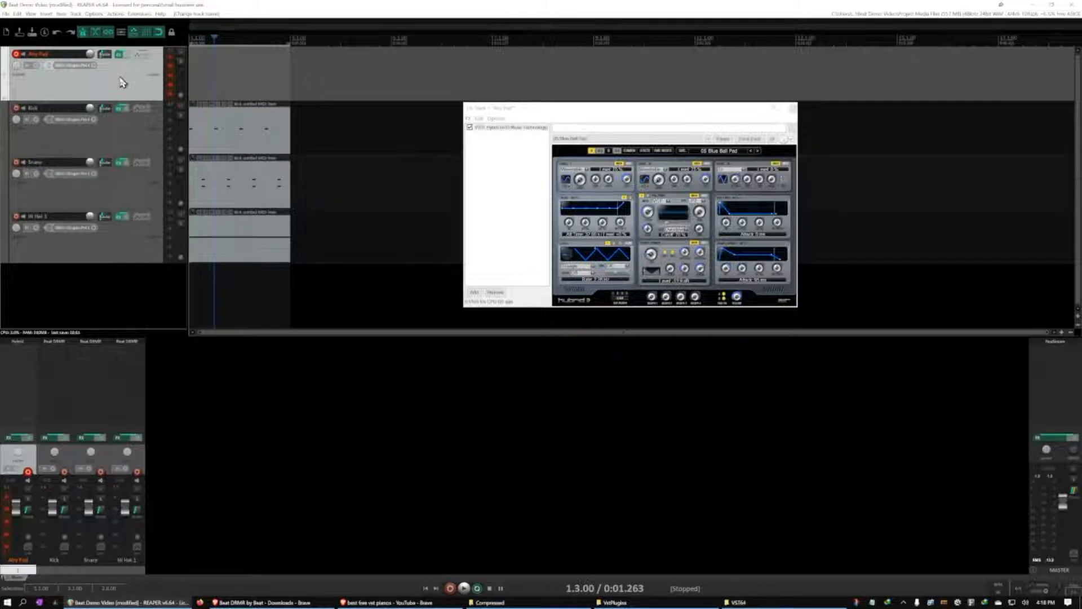
Insert a new two-bar MIDI item at the start of the Airy Pad track and open it for editing
key(Home)
click(49, 15)
click(56, 34)
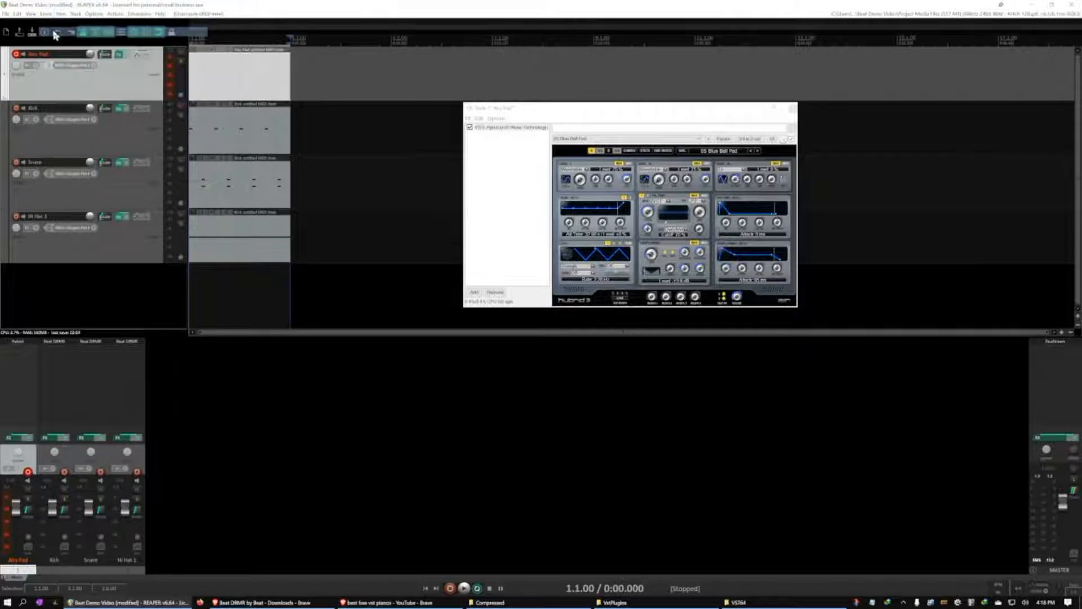
click(244, 83)
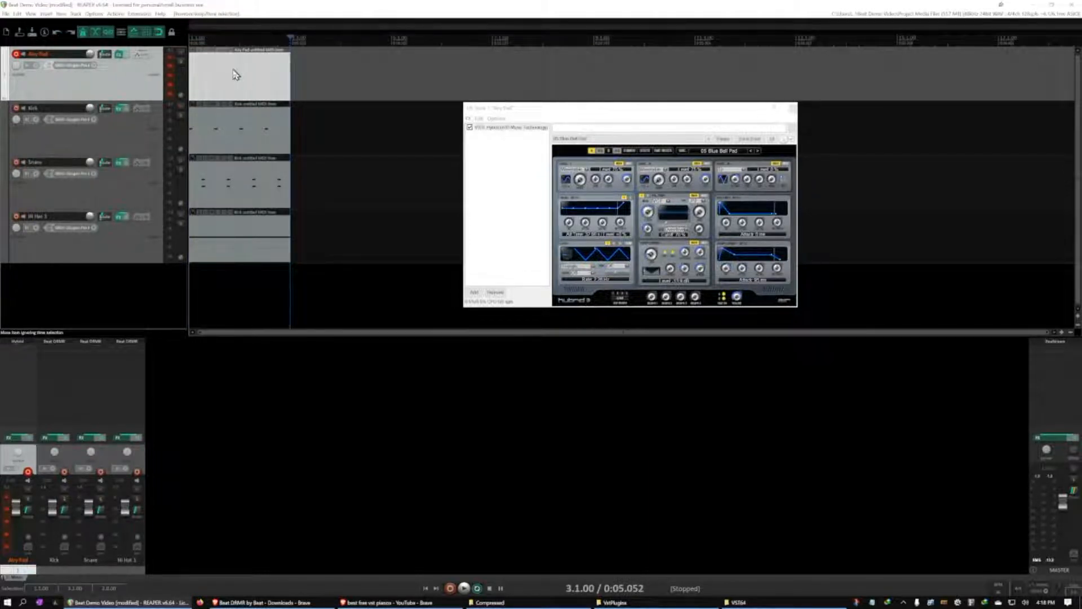
double_click(235, 72)
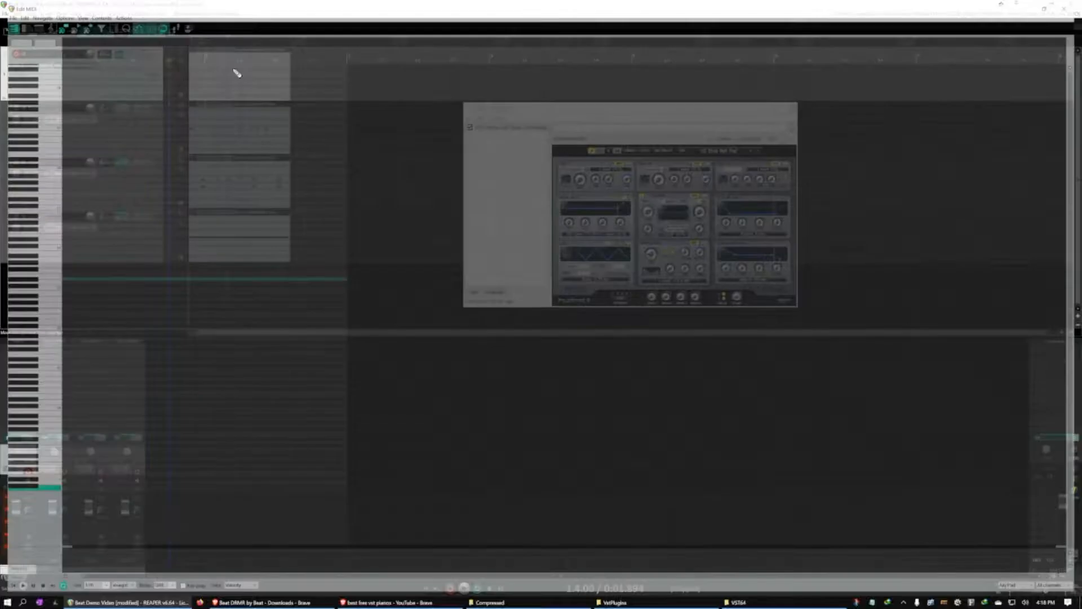
Draw a four-note stacked chord, half a bar long, at the start of bar 1 in the Airy Pad item
drag(61, 278, 125, 280)
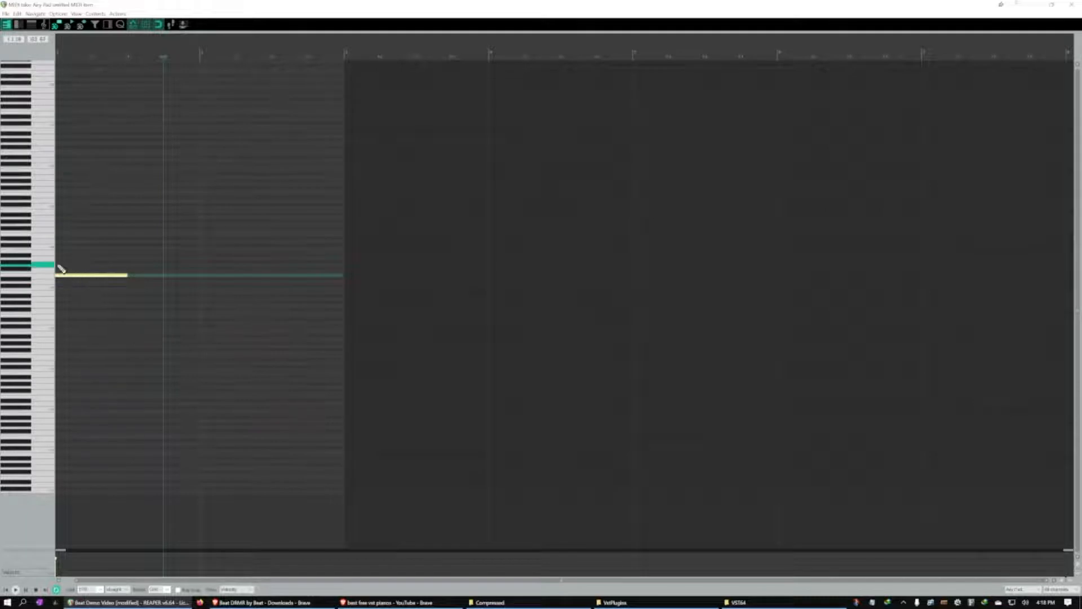
drag(63, 266, 117, 265)
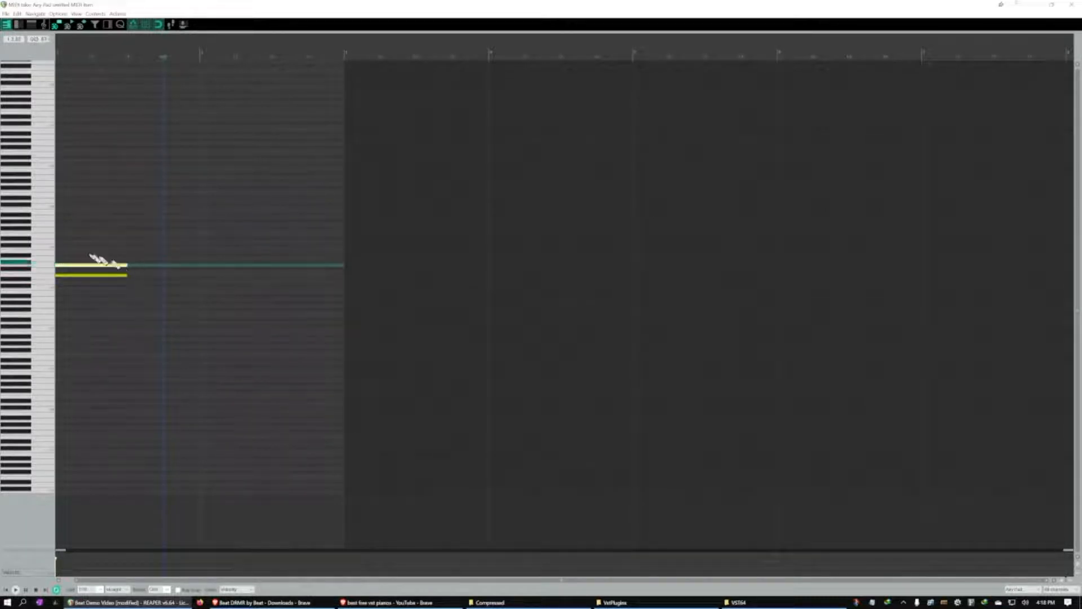
click(58, 252)
click(59, 242)
click(83, 252)
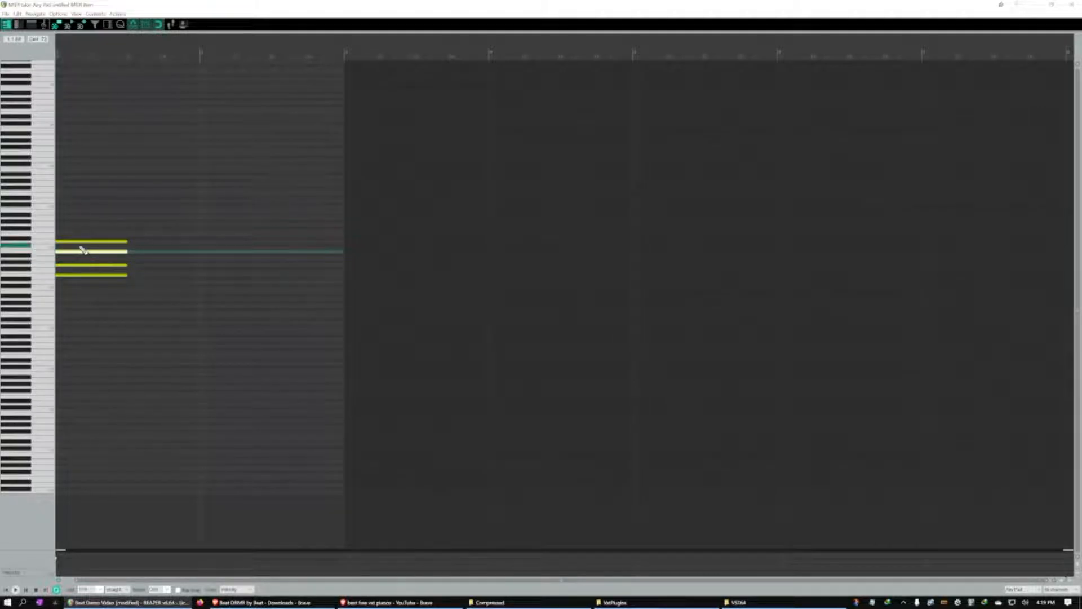
Play back the chord, raise the velocity of all four notes together, and listen again
key(space)
click(97, 550)
key(ctrl+a)
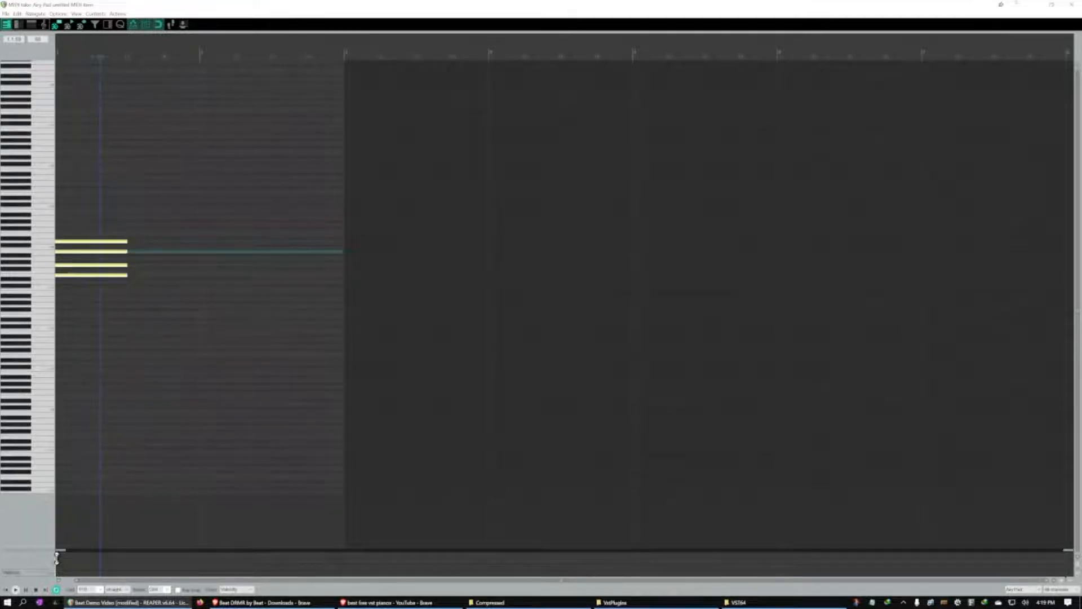
drag(56, 564, 61, 562)
drag(57, 561, 66, 557)
key(space)
key(space)
Paste a copy of the chord at beat 3 of bar 1 and shift its three lower notes down in pitch, keeping the top note
click(130, 232)
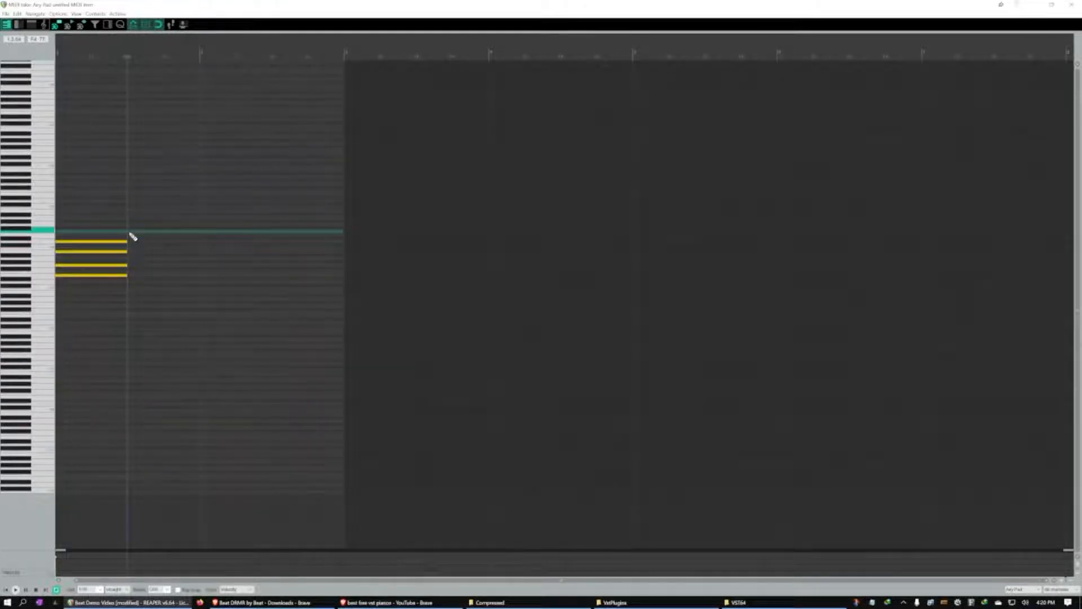
key(ctrl+v)
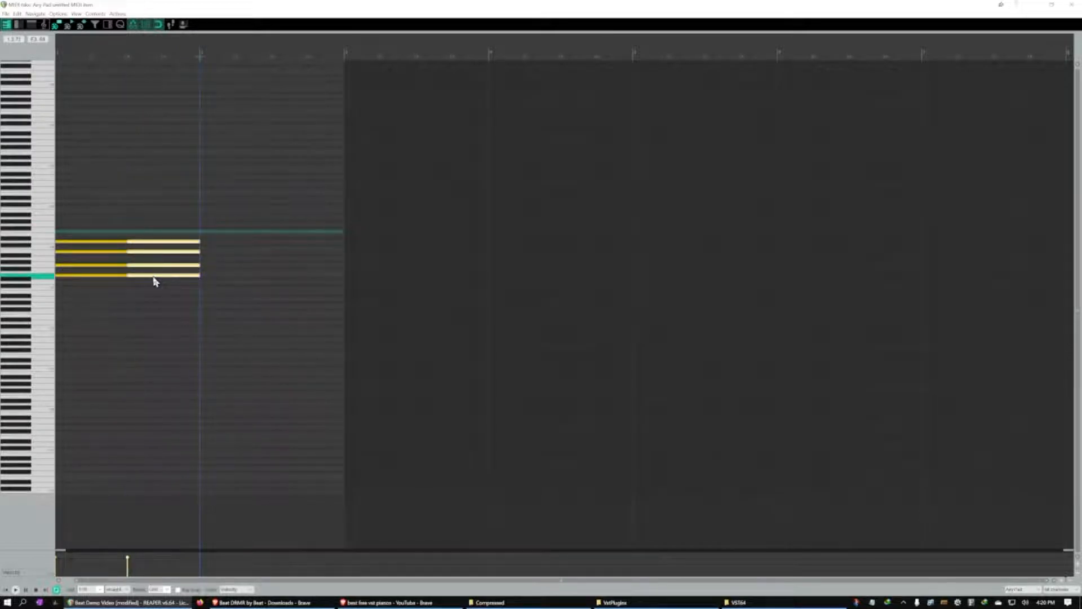
click(154, 282)
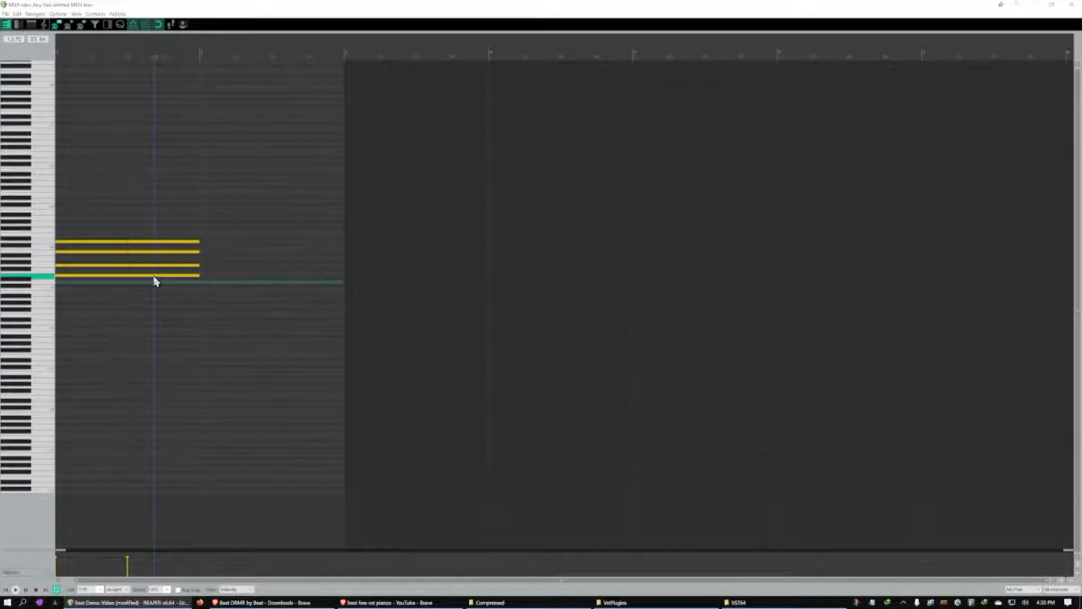
drag(155, 280, 158, 294)
click(158, 268)
mouse_move(158, 273)
mouse_down()
mouse_move(147, 252)
mouse_move(151, 270)
mouse_up()
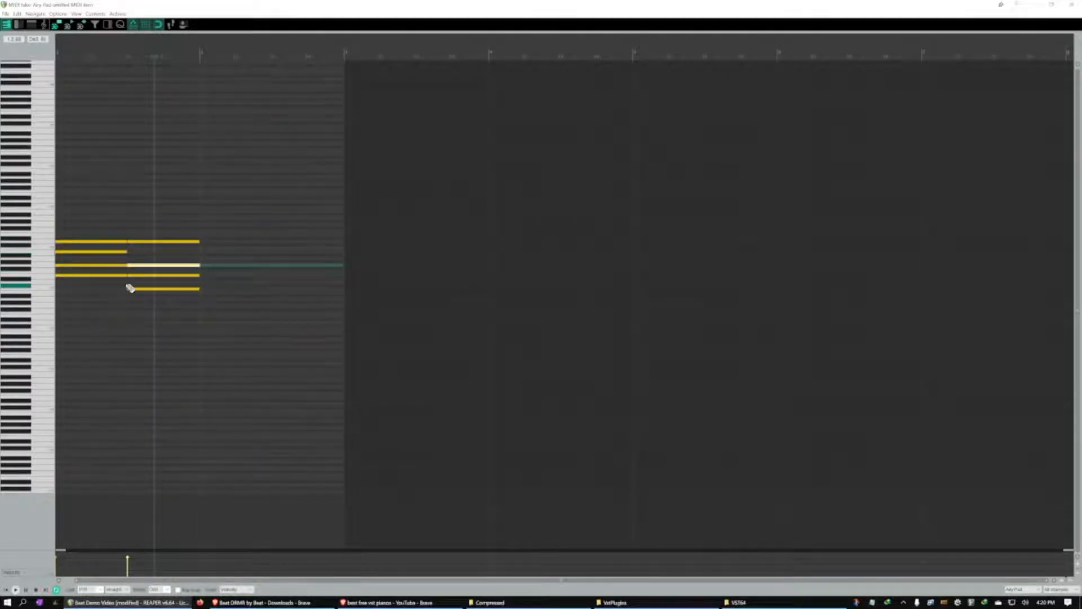
Audition the second chord's notes one by one from lowest to highest and play back the chord progression
click(156, 289)
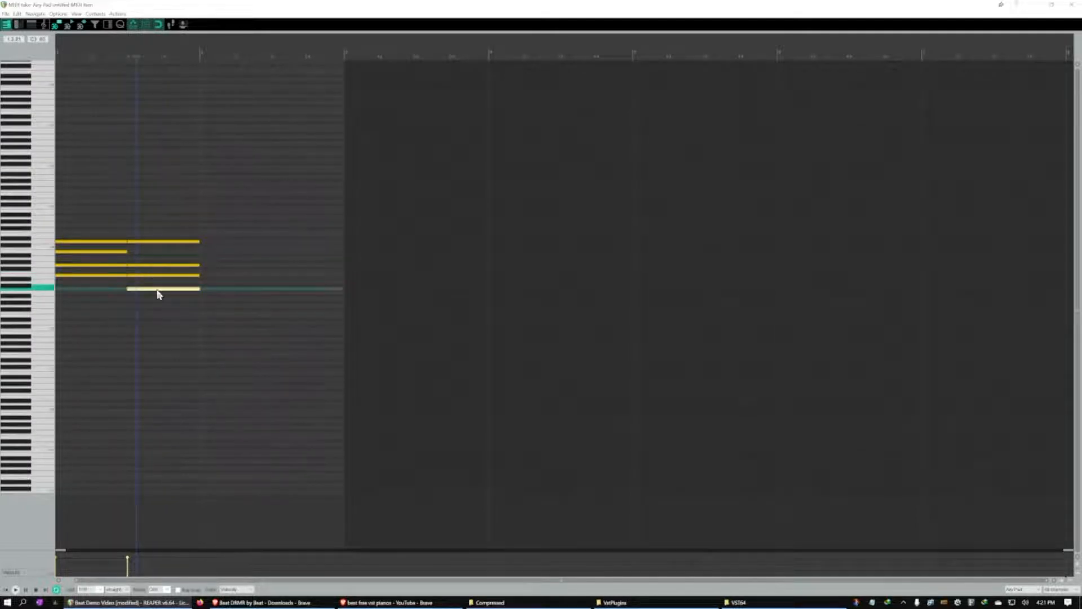
click(156, 276)
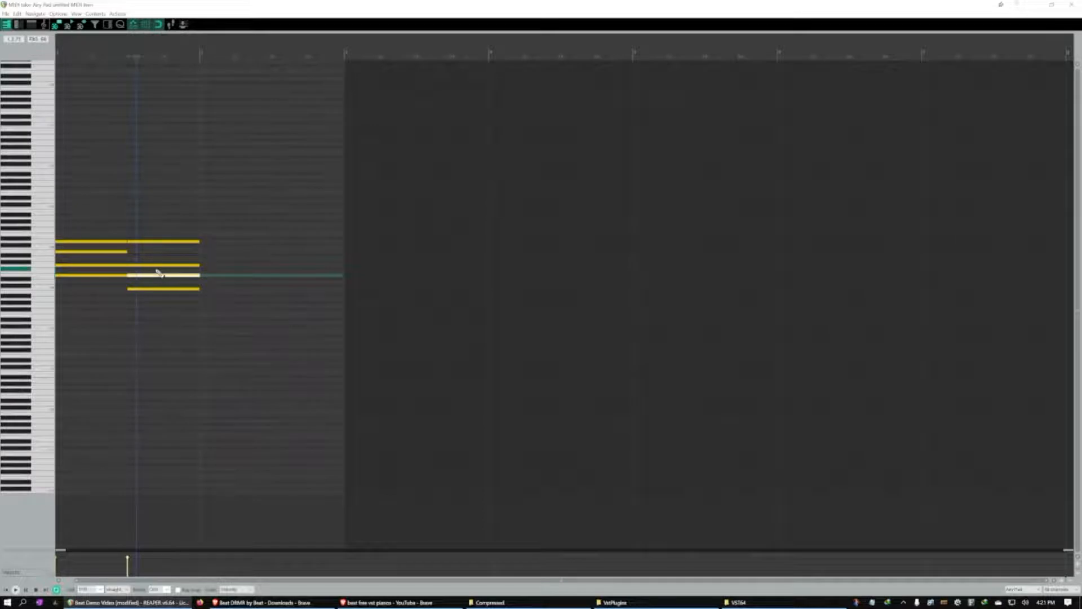
click(157, 266)
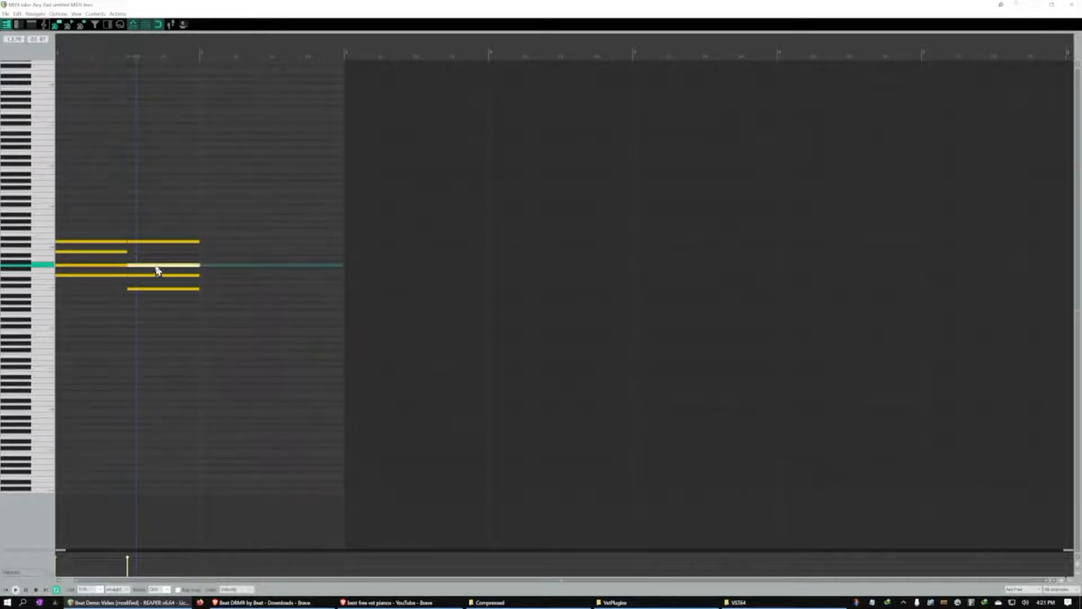
click(158, 242)
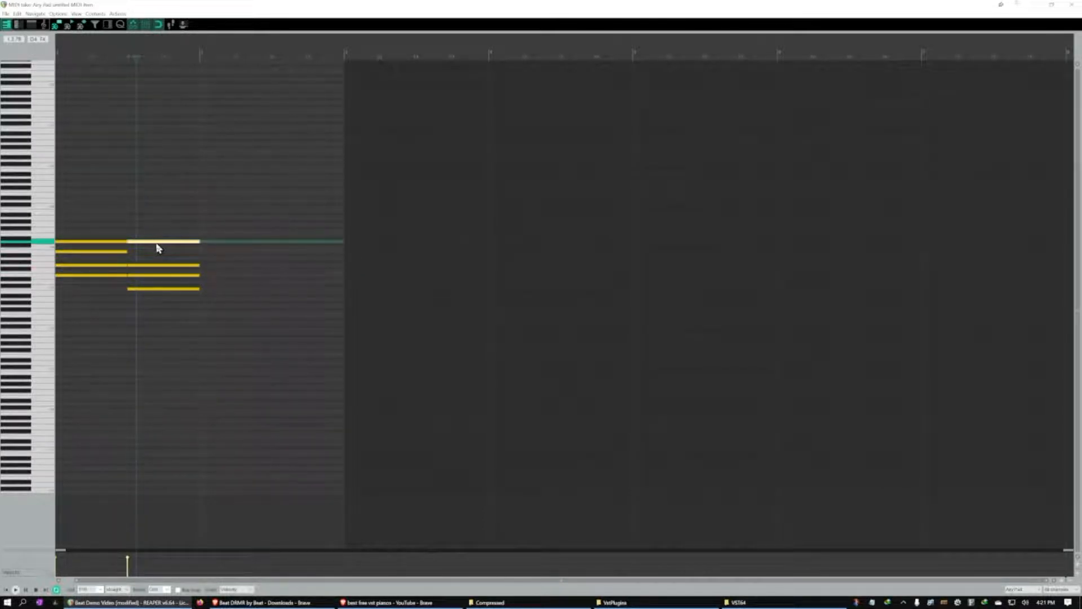
key(space)
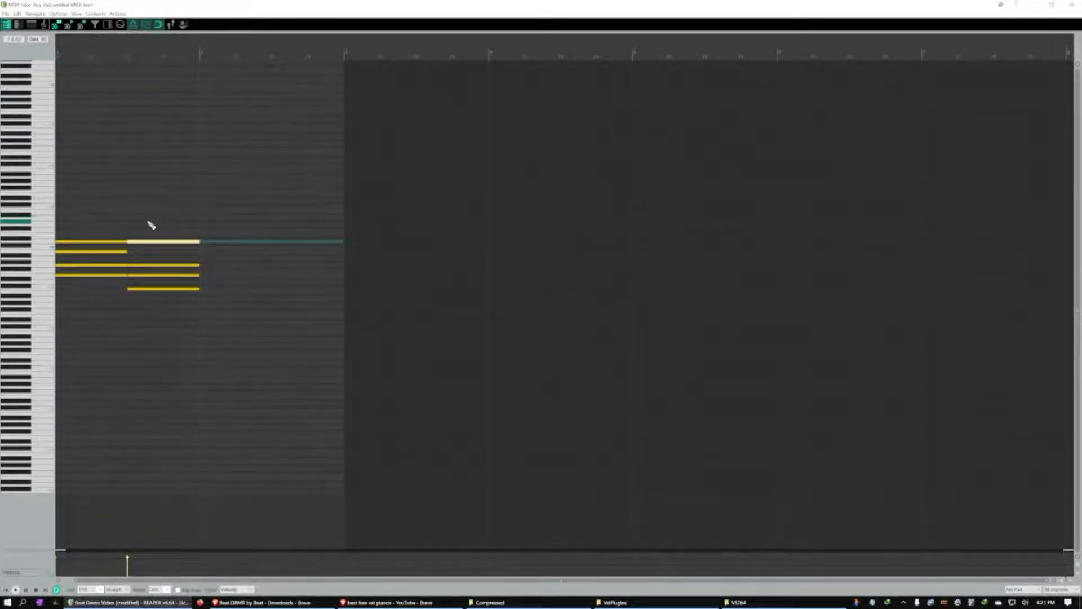
Select all four notes of the second chord and move them to the start of bar 2
right_click(161, 225)
click(142, 226)
mouse_move(166, 221)
mouse_down()
mouse_move(208, 278)
mouse_move(213, 309)
mouse_move(209, 294)
mouse_move(259, 295)
mouse_up()
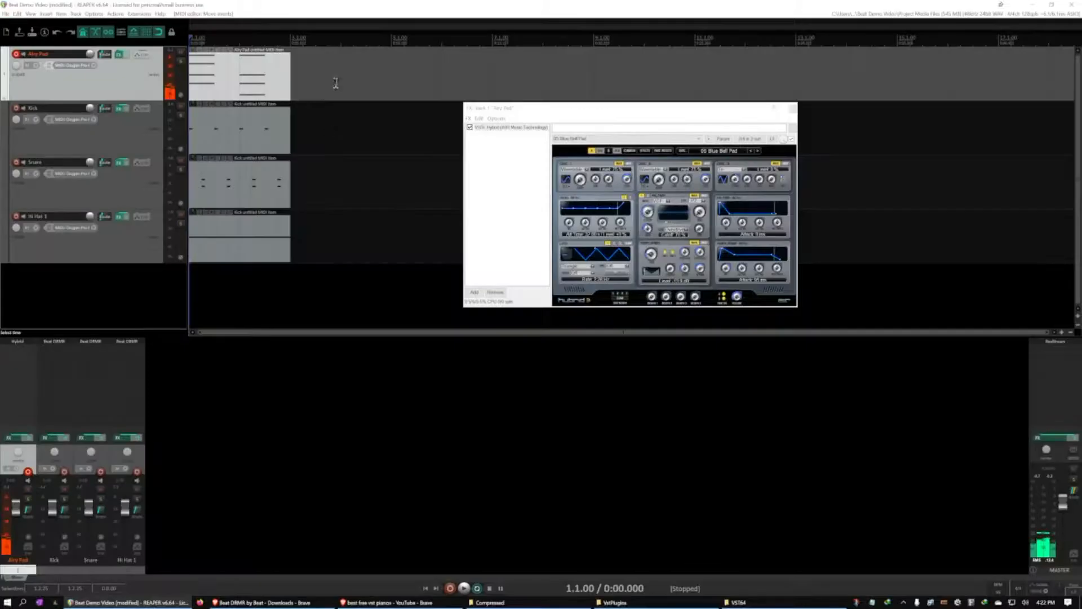
Duplicate the two-bar MIDI items on all four tracks into bars 3 and 4, and select the Kick copy
drag(334, 67, 228, 253)
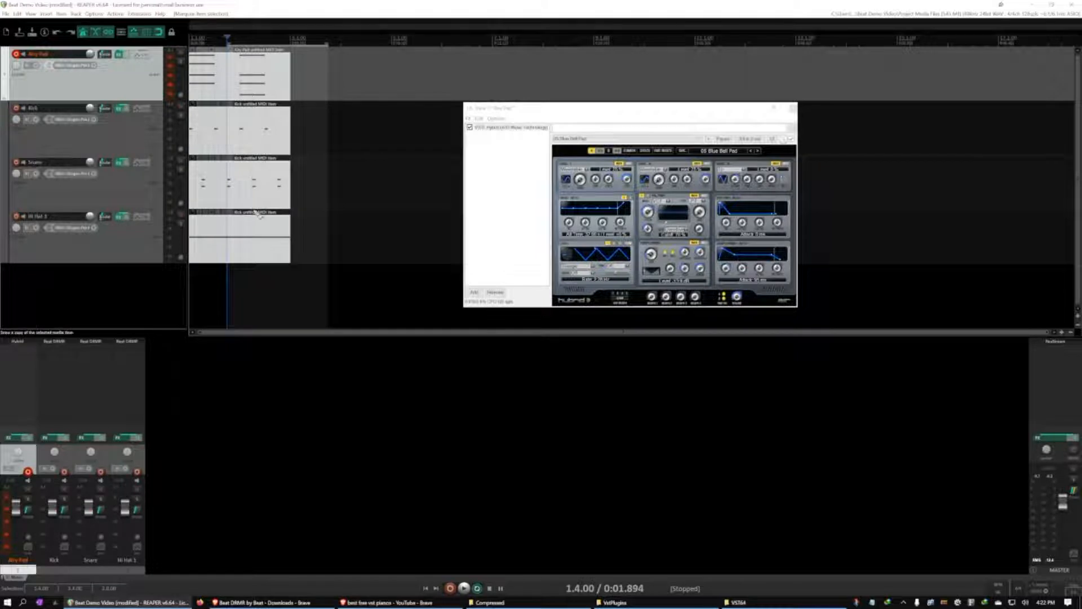
key(ctrl+d)
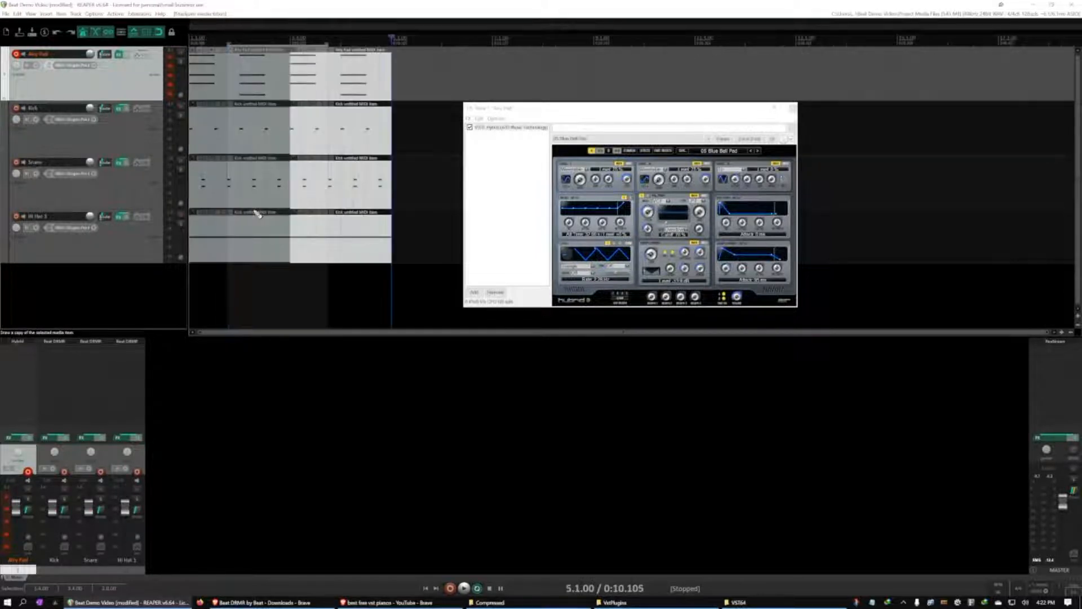
click(306, 144)
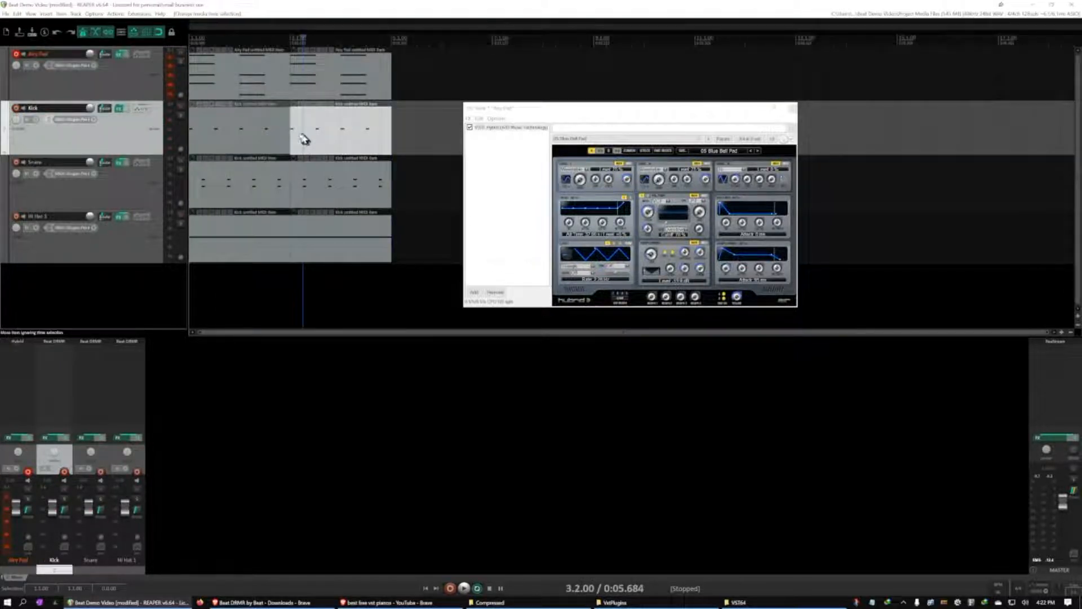
Open the Airy Pad copy in bars 3 and 4, shift its first chord's notes down in pitch, and play it back
click(279, 127)
click(317, 83)
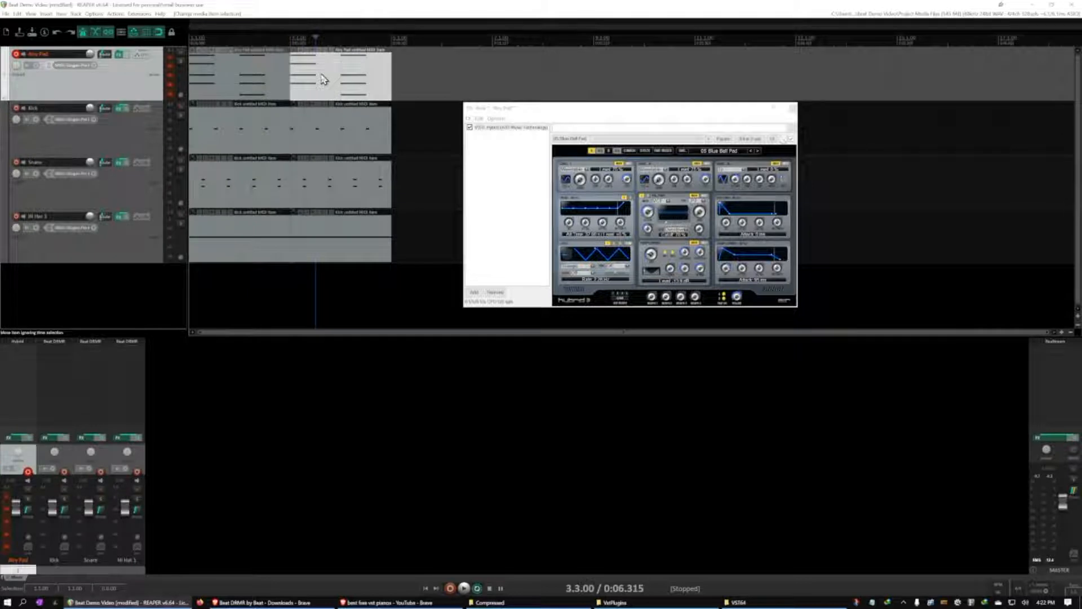
double_click(322, 79)
drag(106, 216, 113, 282)
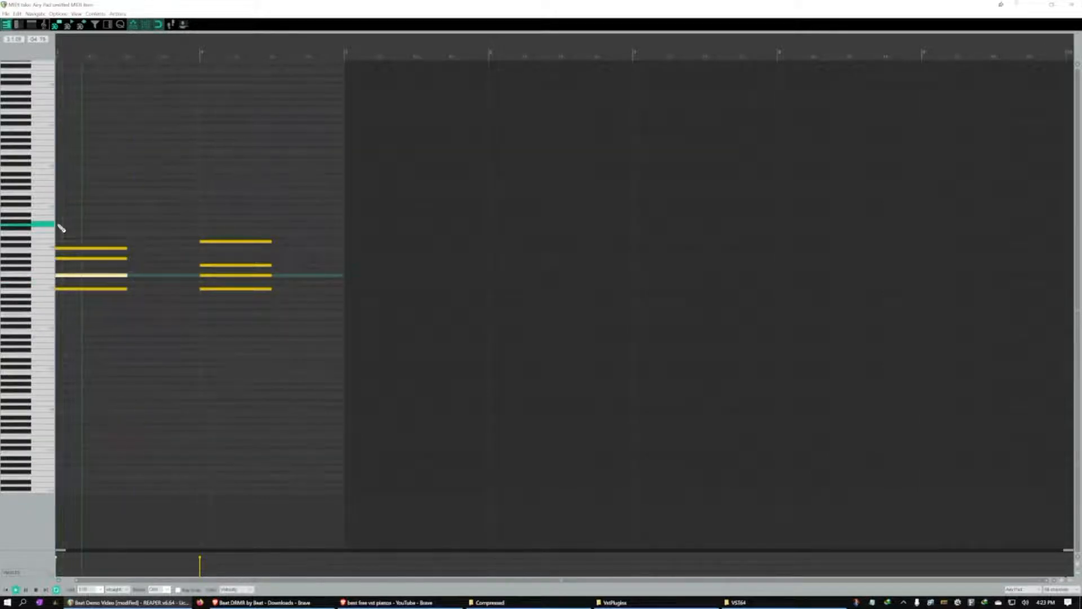
key(space)
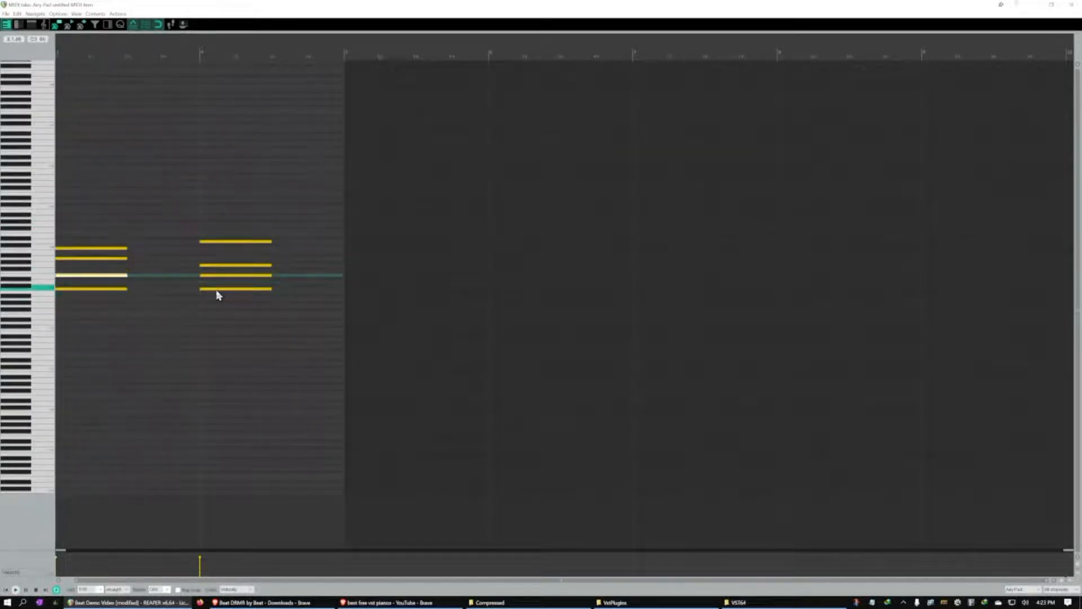
Revoice the copy's second chord by lowering its bottom note and raising its two middle notes, and play it back
click(217, 290)
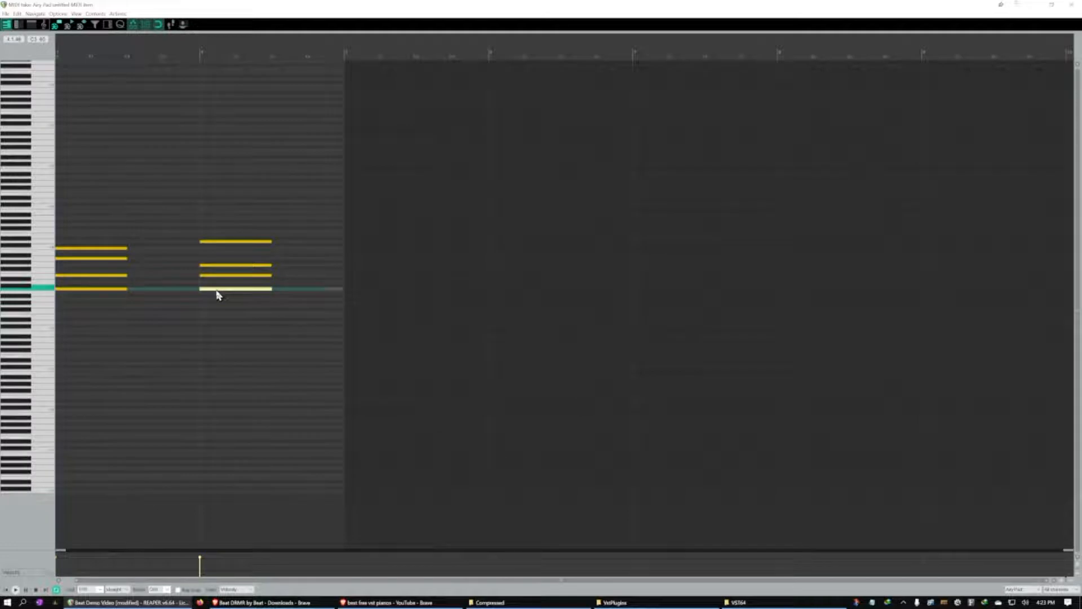
key(Down)
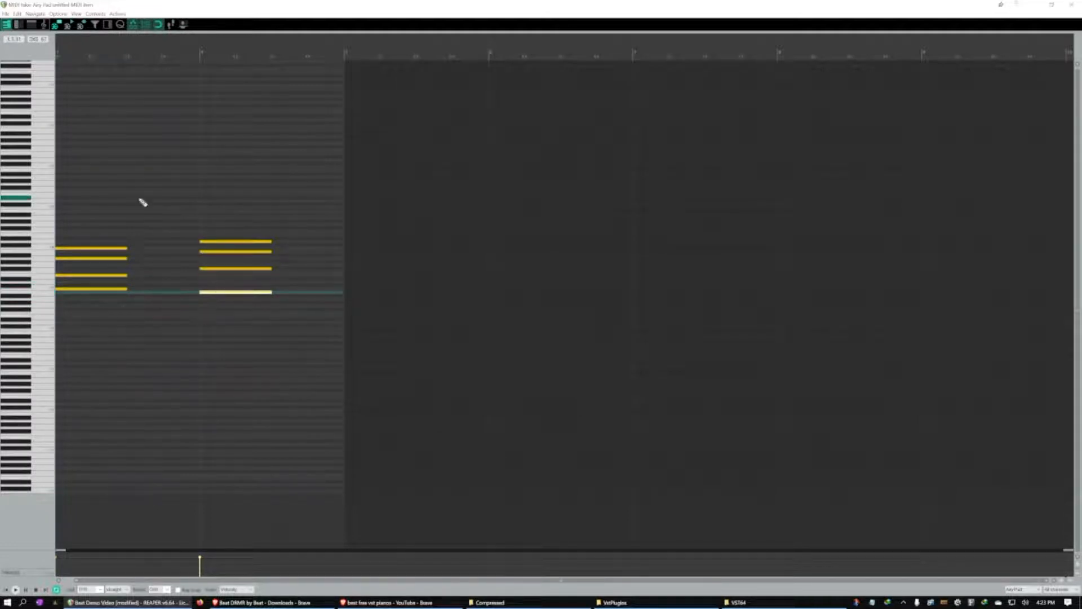
key(space)
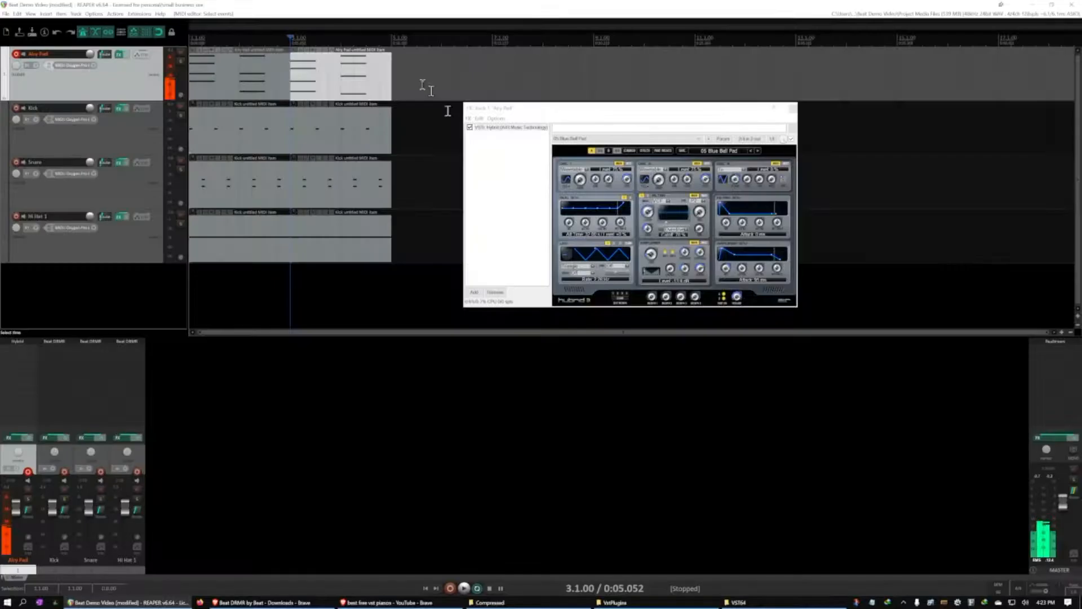
Set the time selection across bars 1 to 4 and play all four tracks in a loop, pausing afterward
drag(291, 37, 191, 37)
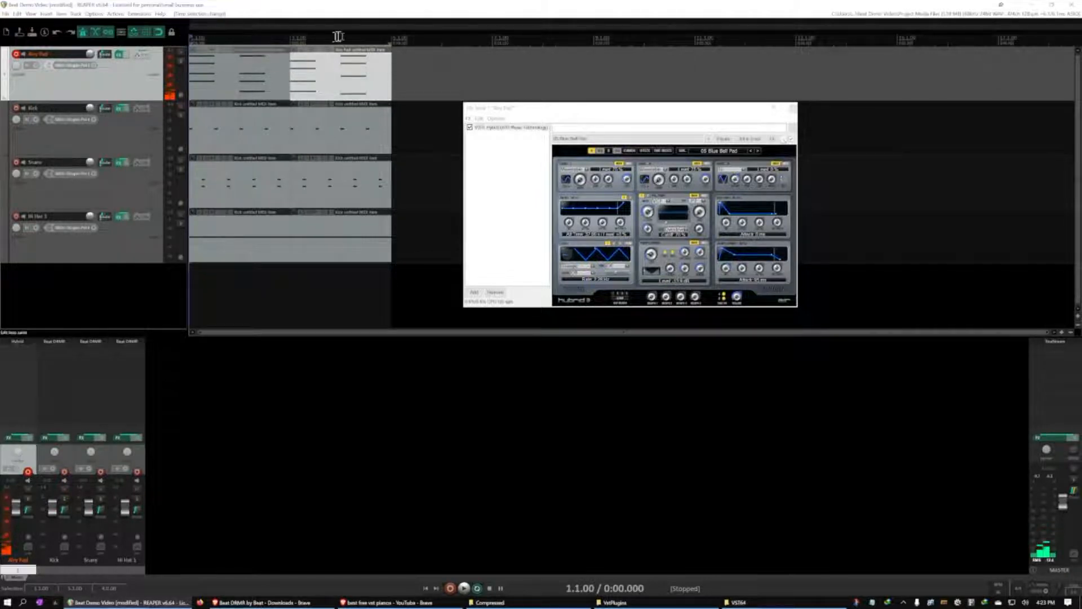
click(477, 588)
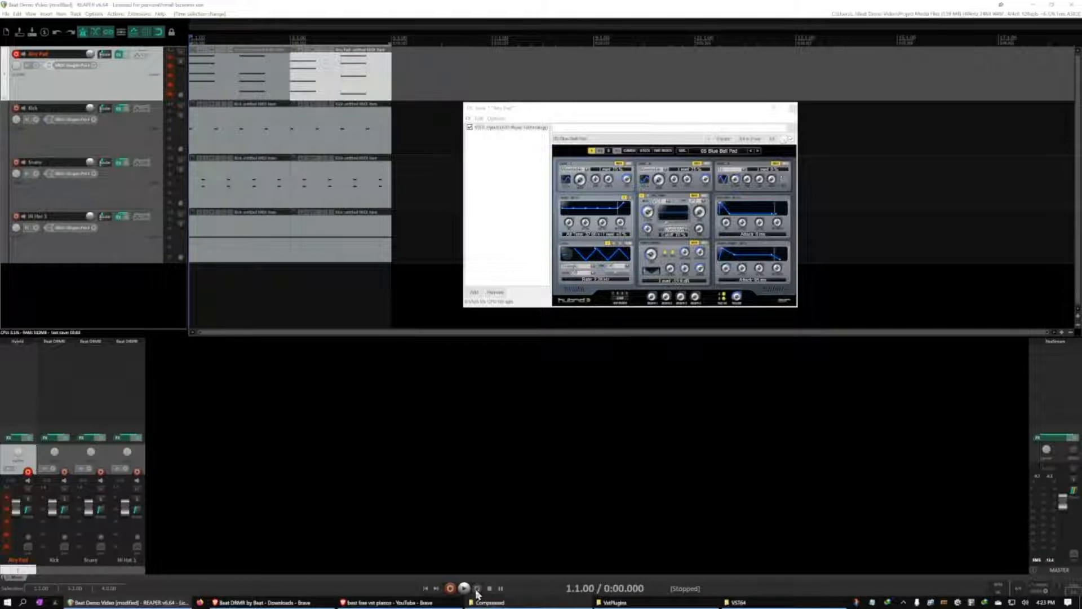
key(space)
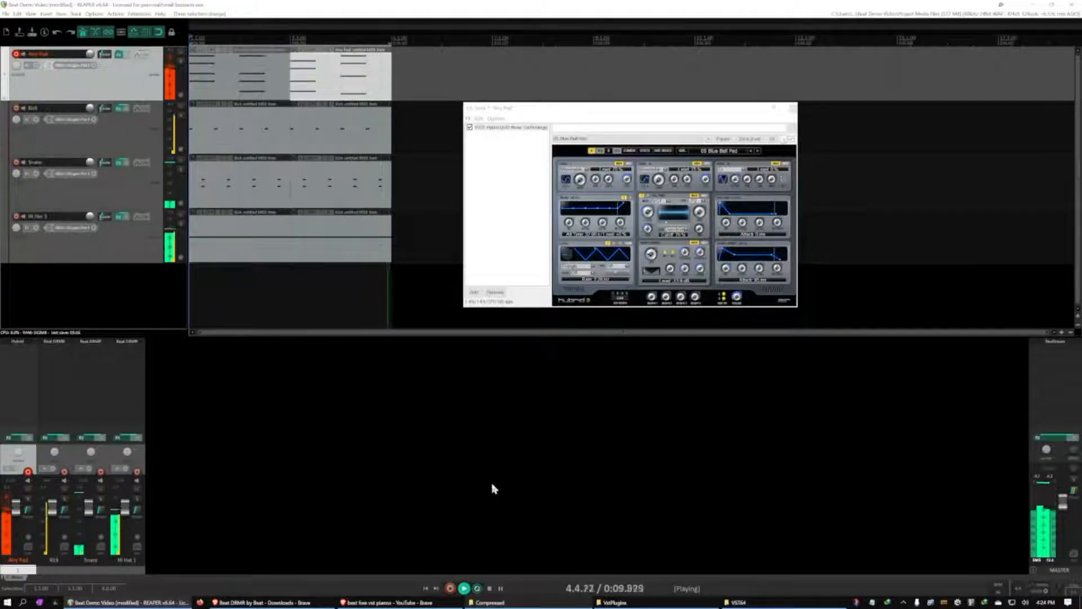
key(ctrl+space)
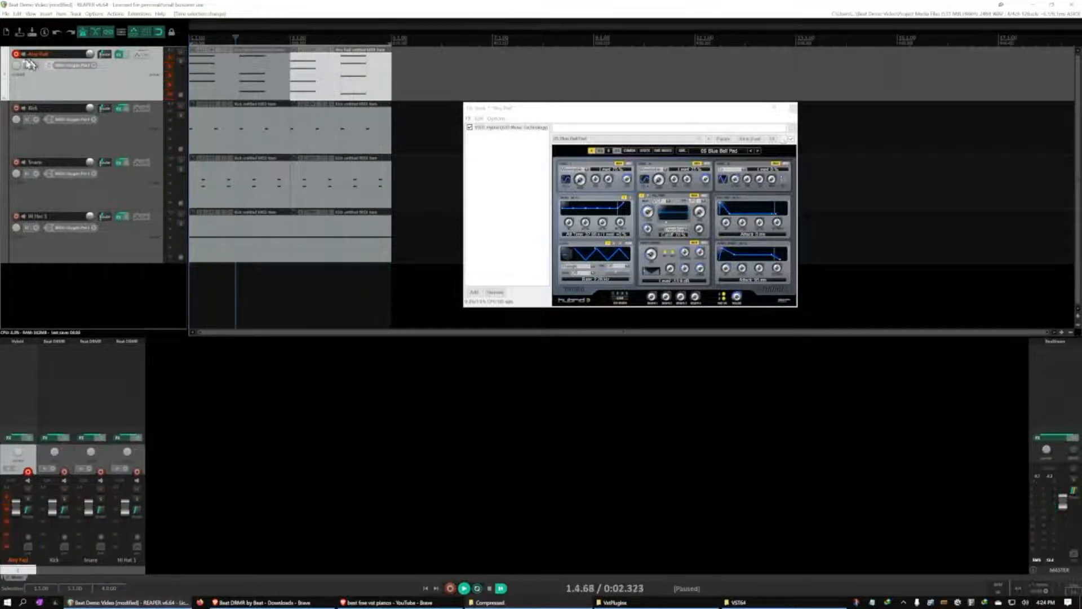
Disarm the Airy Pad track and glue its two MIDI items into one four-bar item
click(15, 54)
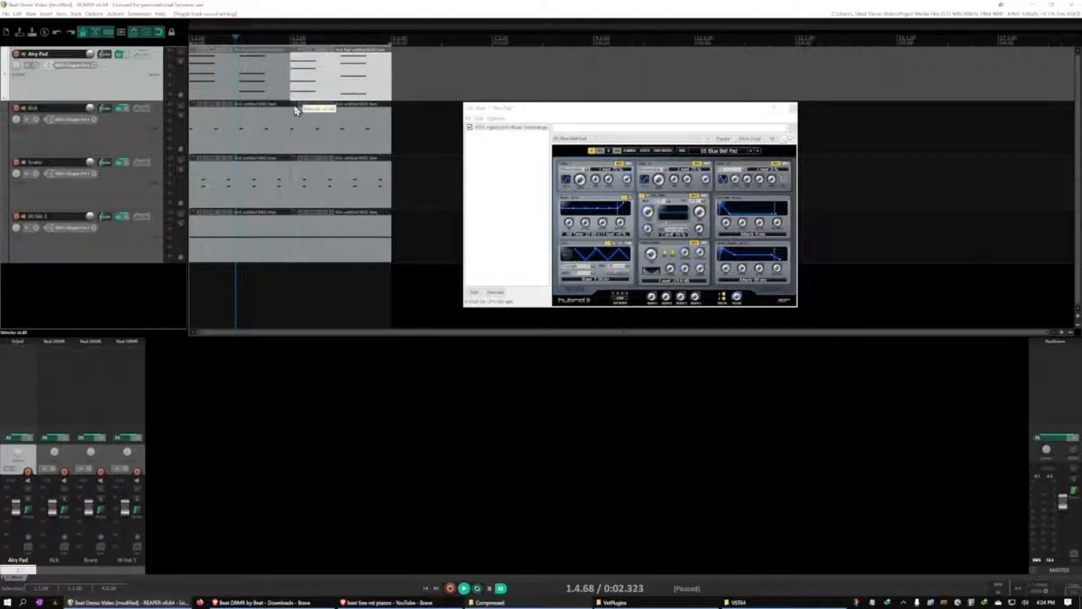
click(253, 81)
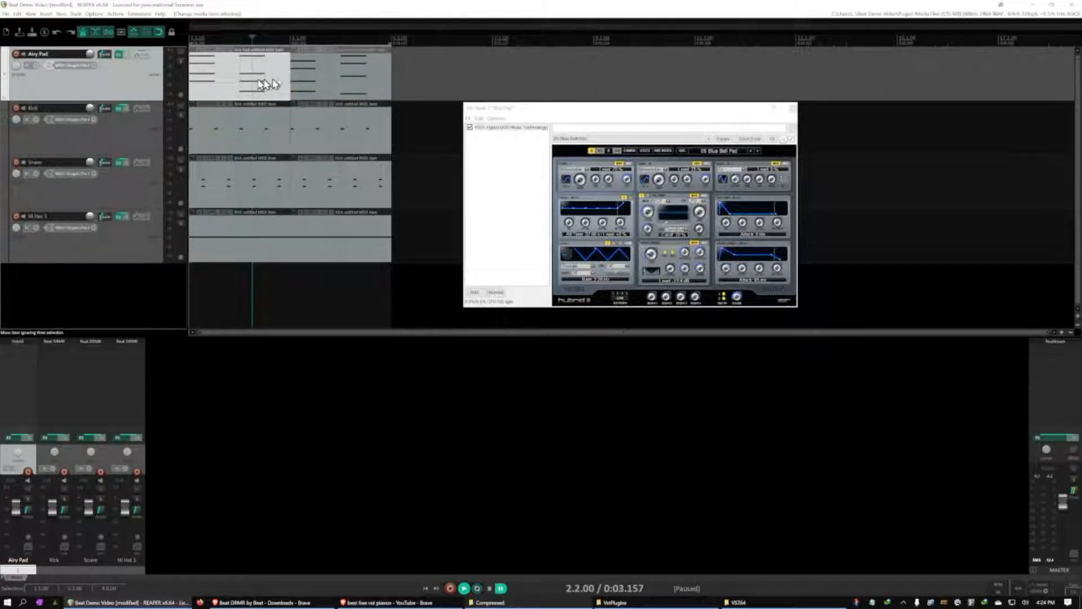
ctrl+click(317, 84)
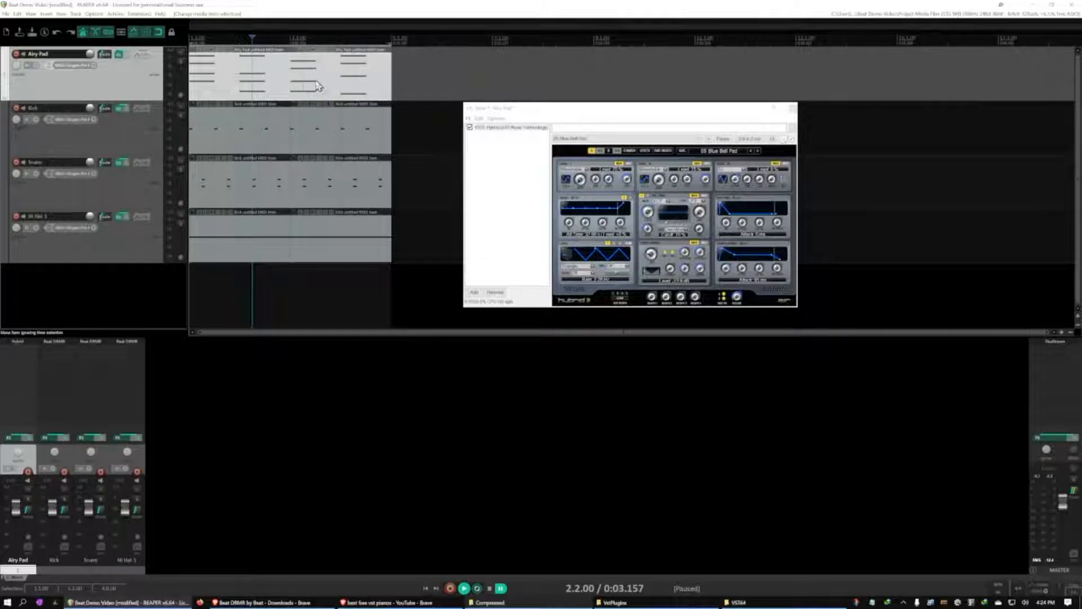
right_click(317, 85)
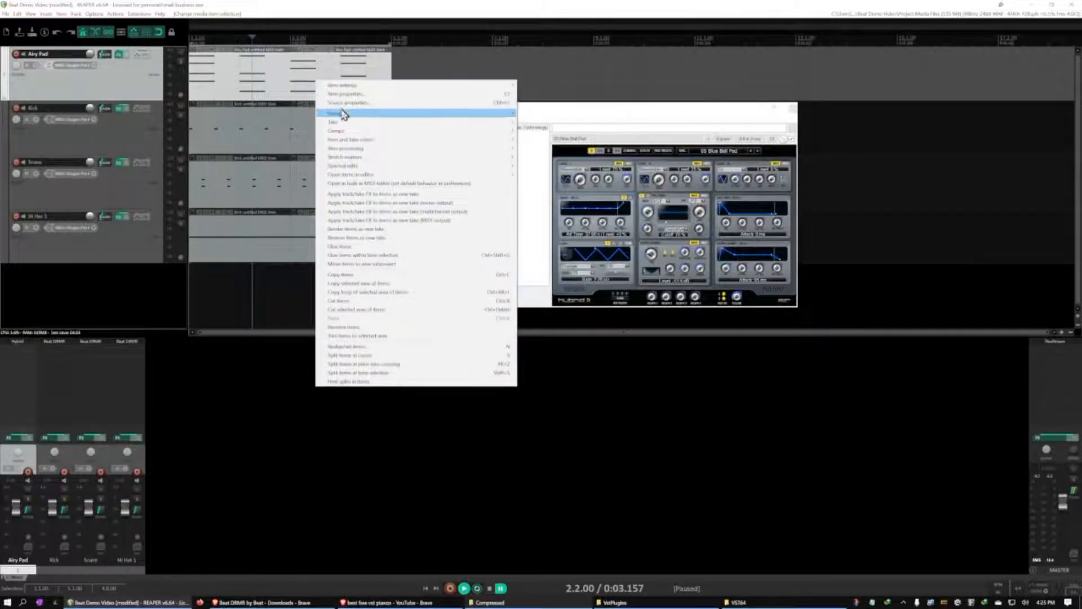
click(371, 247)
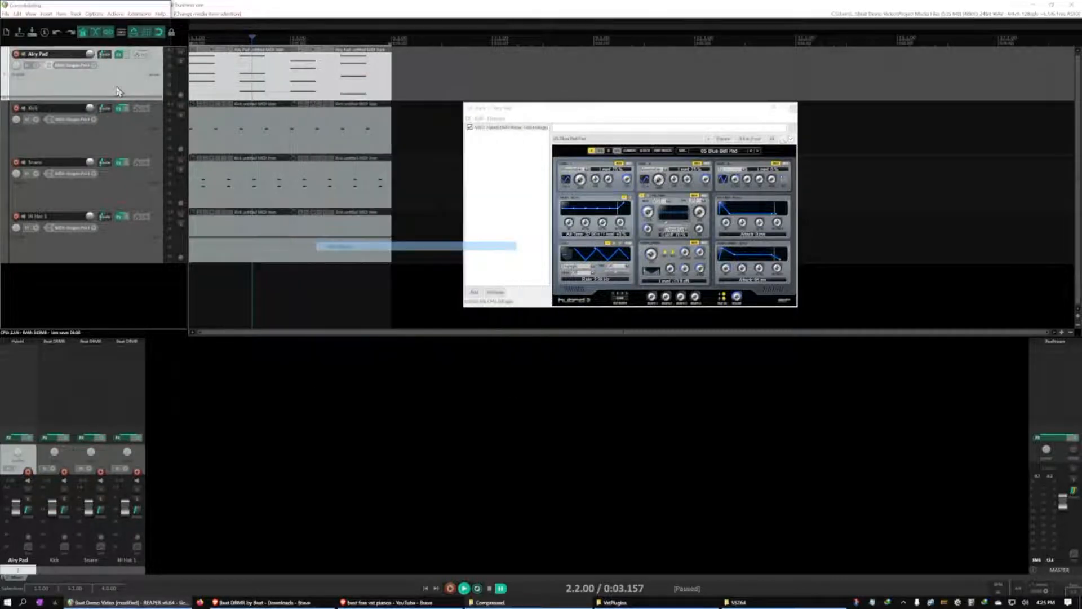
click(273, 89)
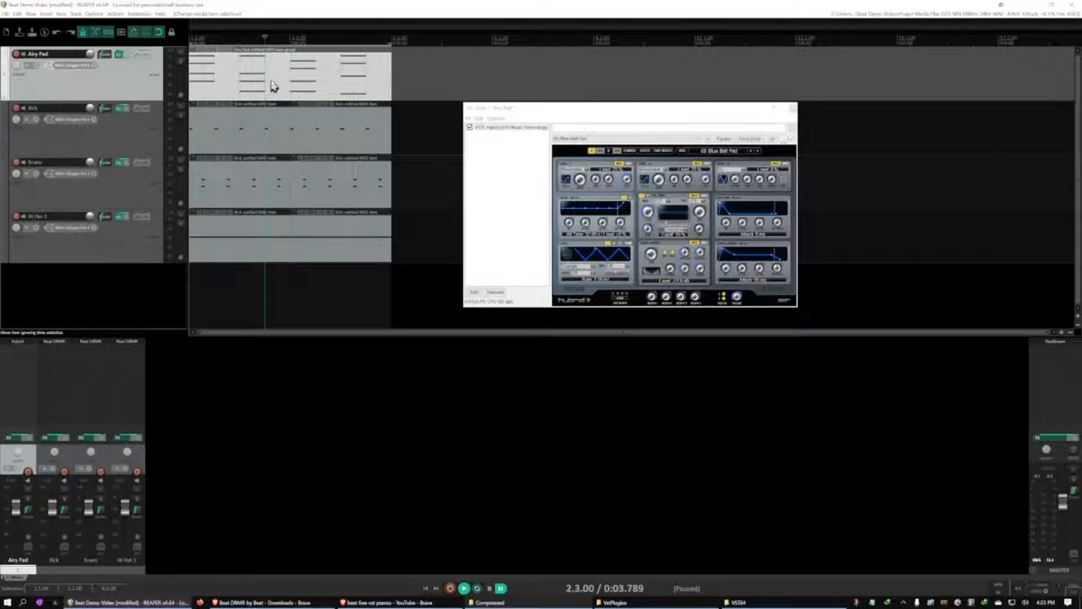
Open the glued Airy Pad item, lengthen all chord notes to about three-quarters of a bar, and play them back
click(793, 108)
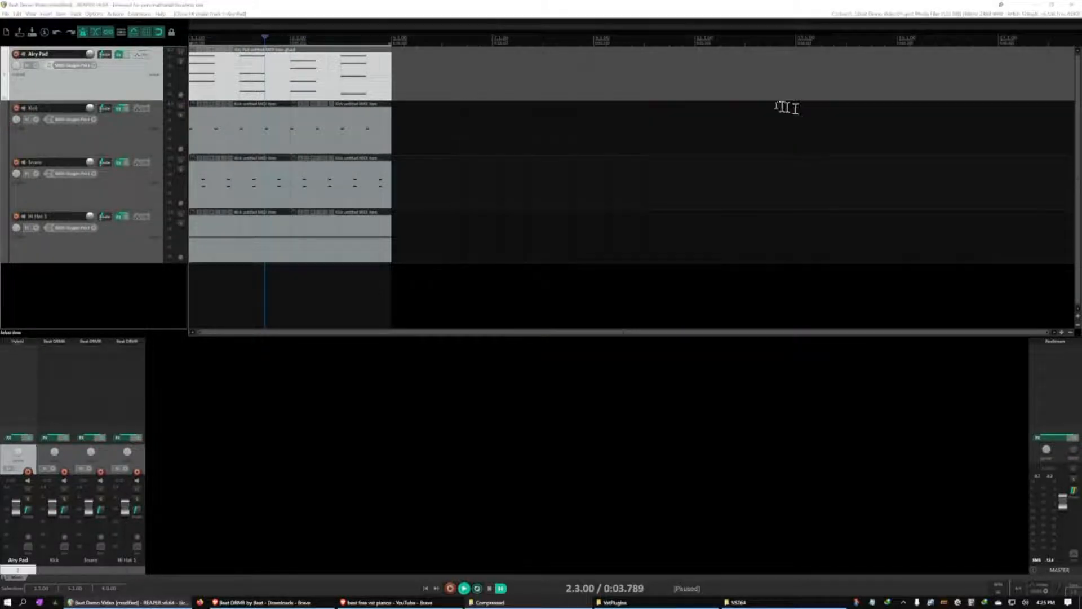
double_click(268, 82)
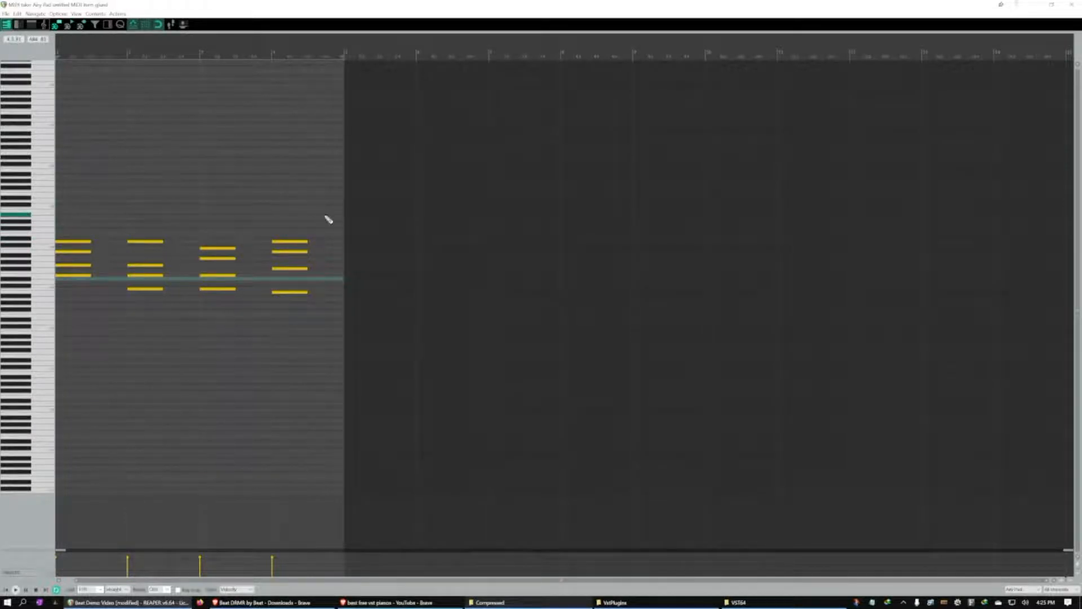
drag(325, 216, 78, 317)
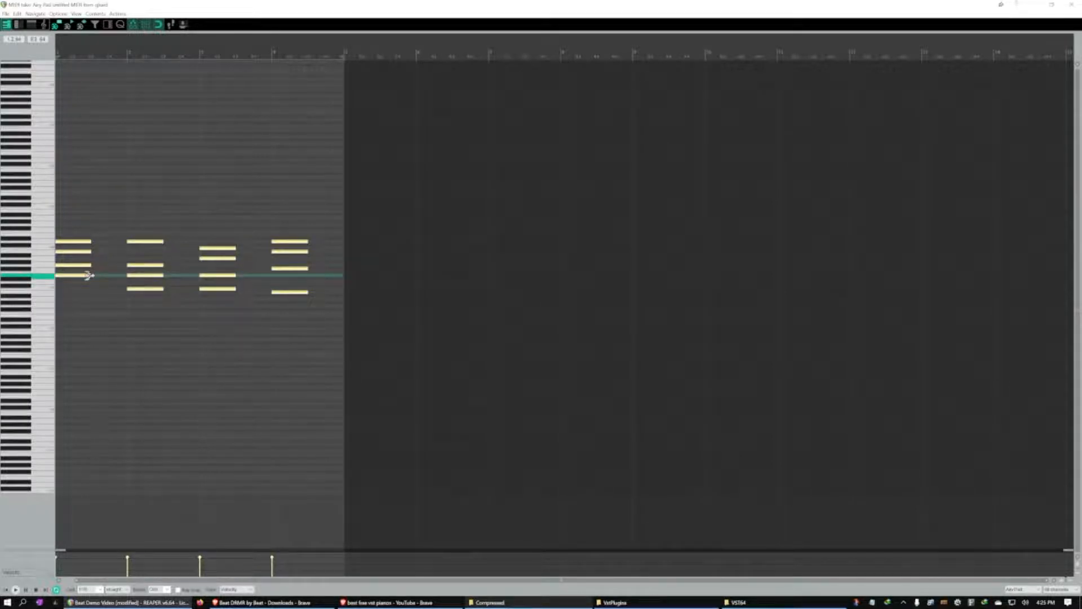
drag(88, 275, 116, 276)
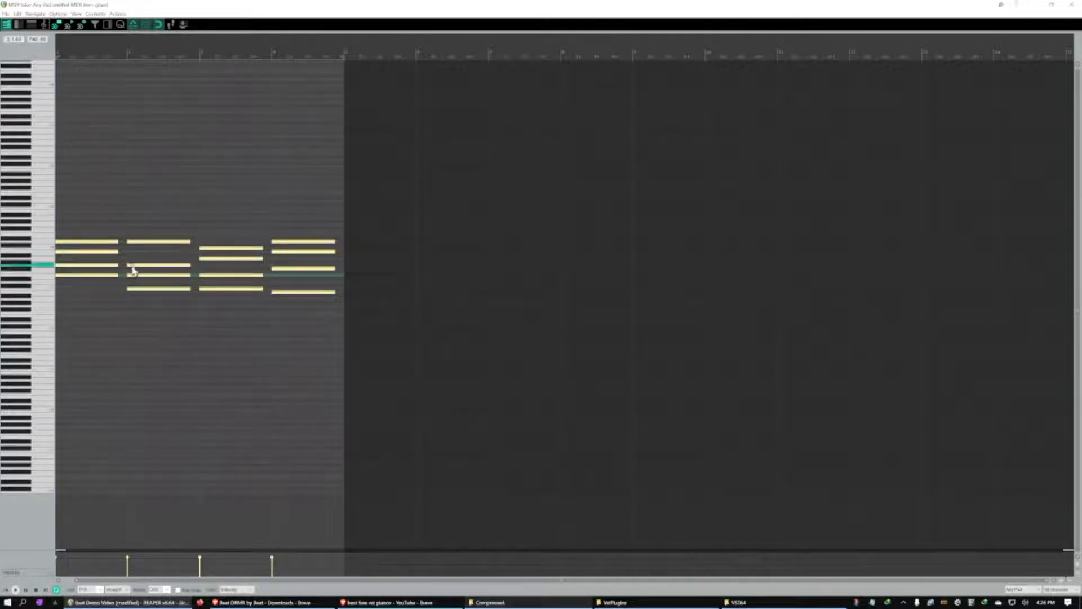
click(148, 341)
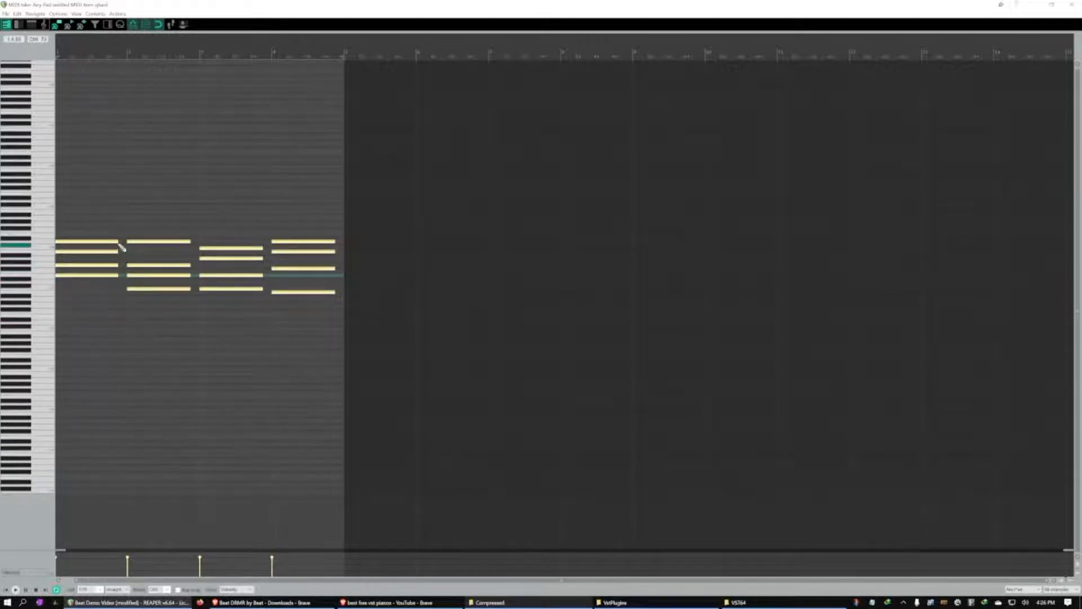
drag(112, 242, 105, 242)
key(space)
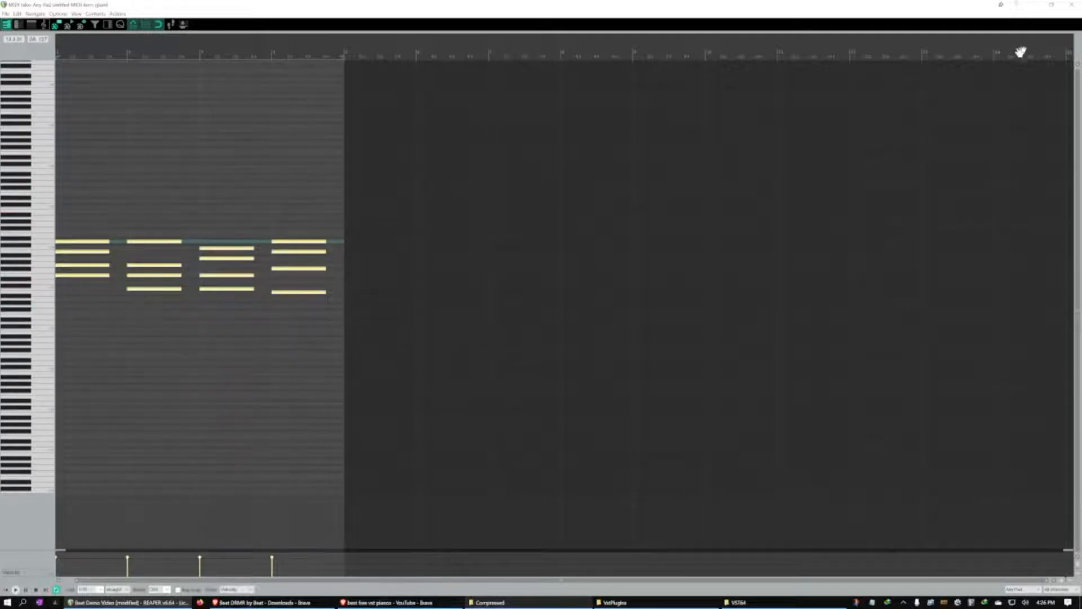
Save the project and move the Airy Pad track below the Hi Hat 1 track
click(1072, 10)
key(ctrl+s)
click(146, 302)
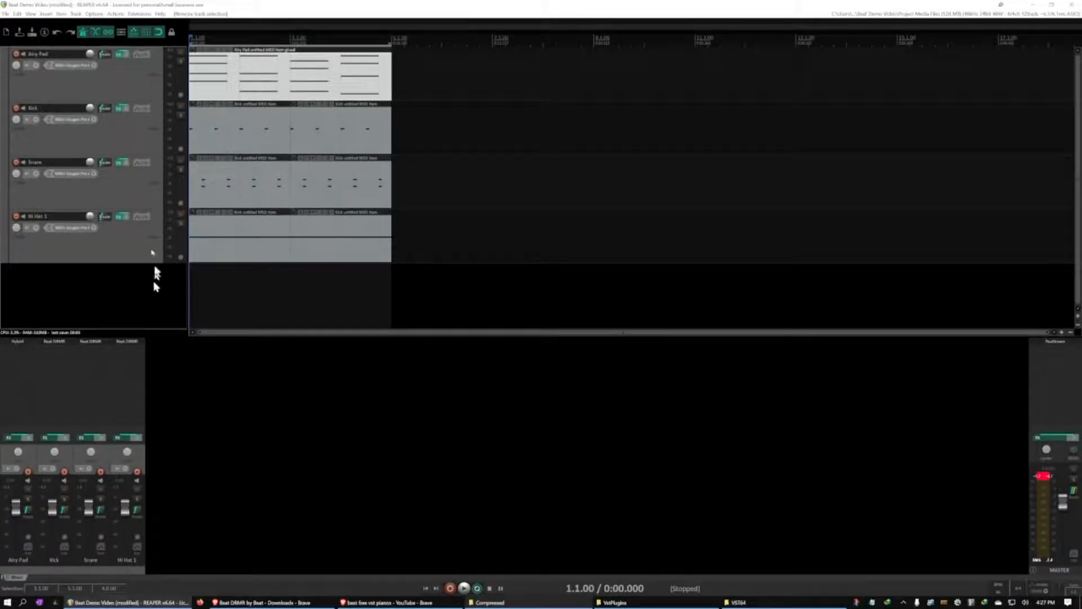
click(125, 82)
drag(120, 81, 88, 266)
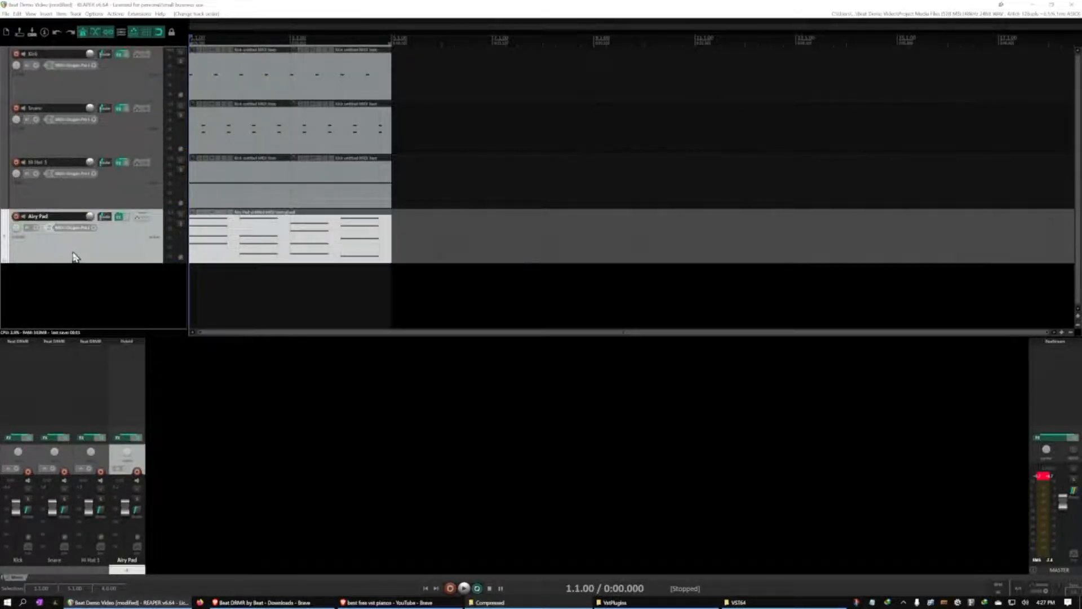
Nest the Airy Pad track under Hi Hat 1 as a folder child and switch the parent's mute on and off
drag(87, 252, 120, 255)
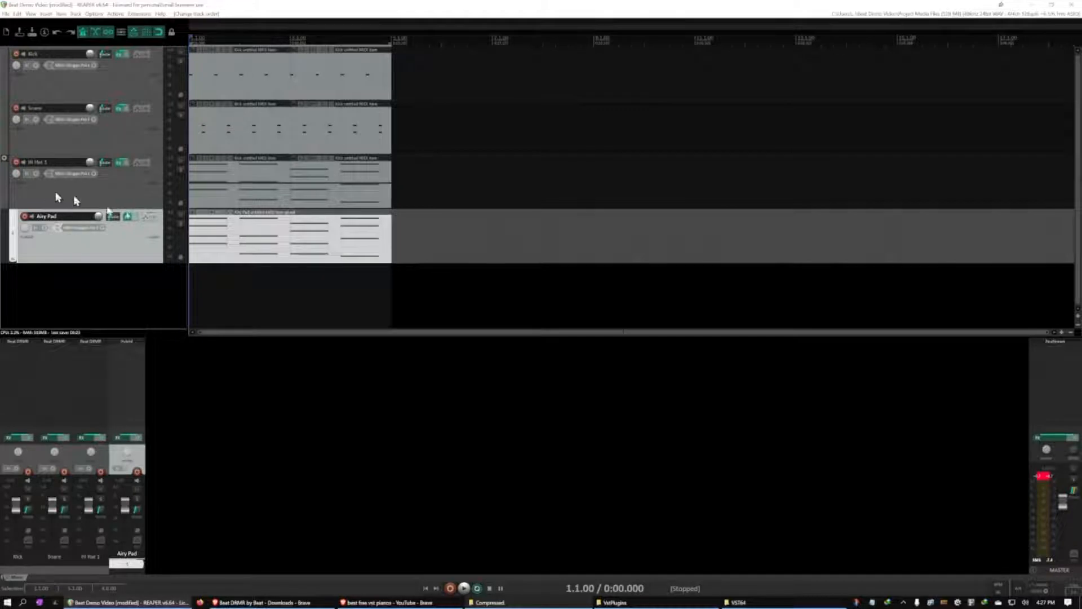
click(181, 161)
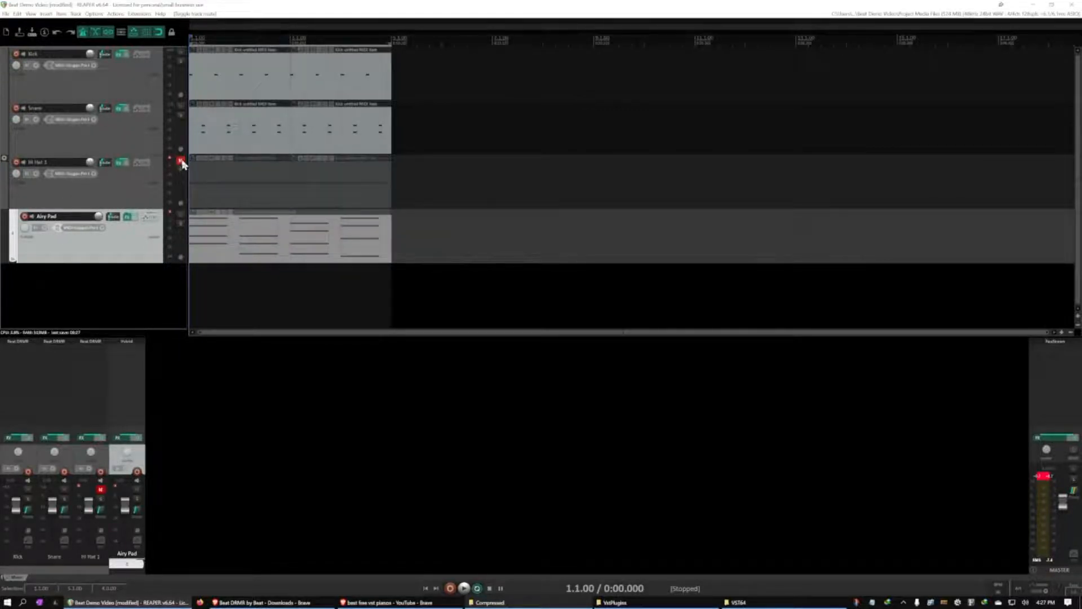
click(180, 161)
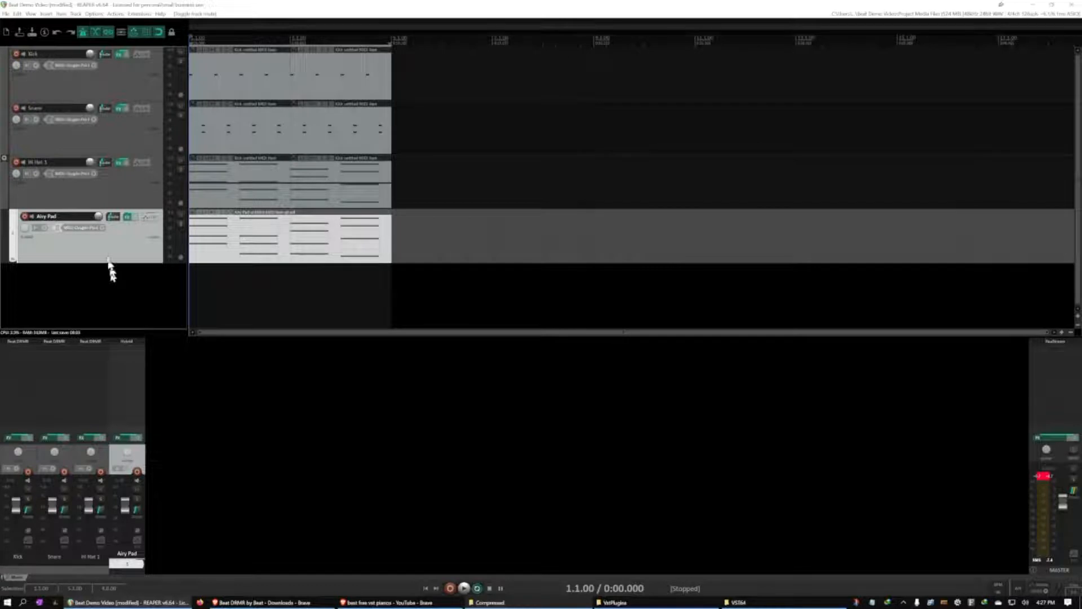
Move the Airy Pad track back out of the Hi Hat 1 folder to the top level
click(34, 192)
click(74, 249)
click(41, 197)
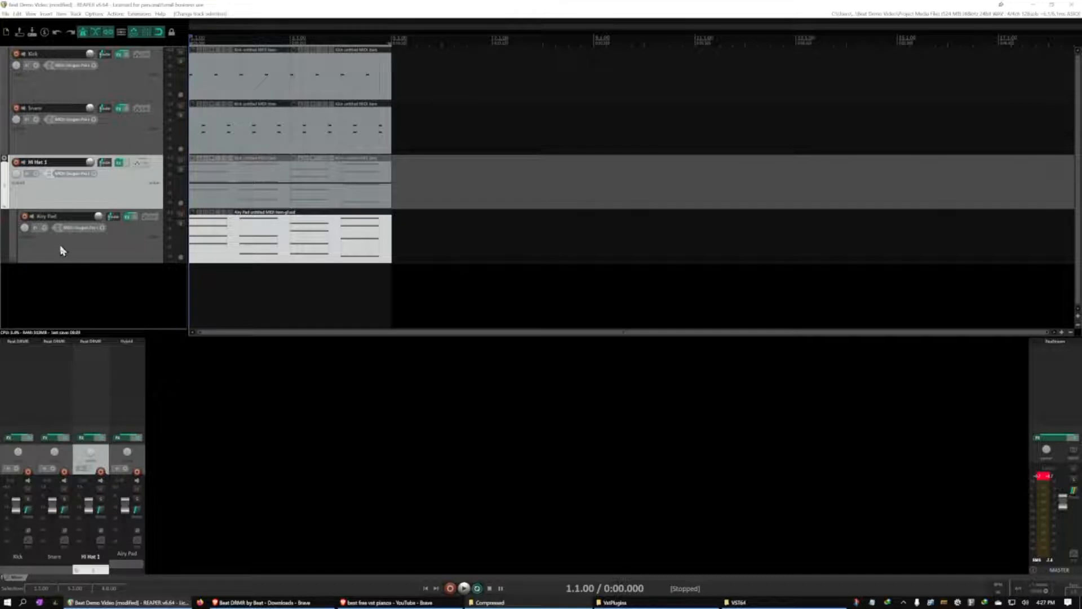
drag(61, 247, 13, 260)
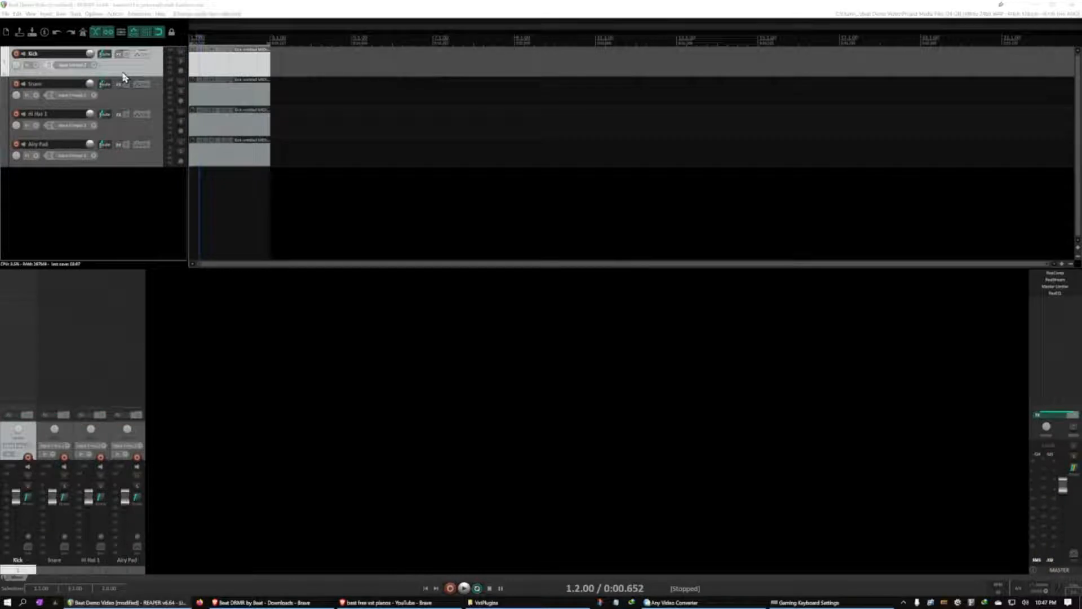
Set the Kick track's custom color to dark red
right_click(123, 75)
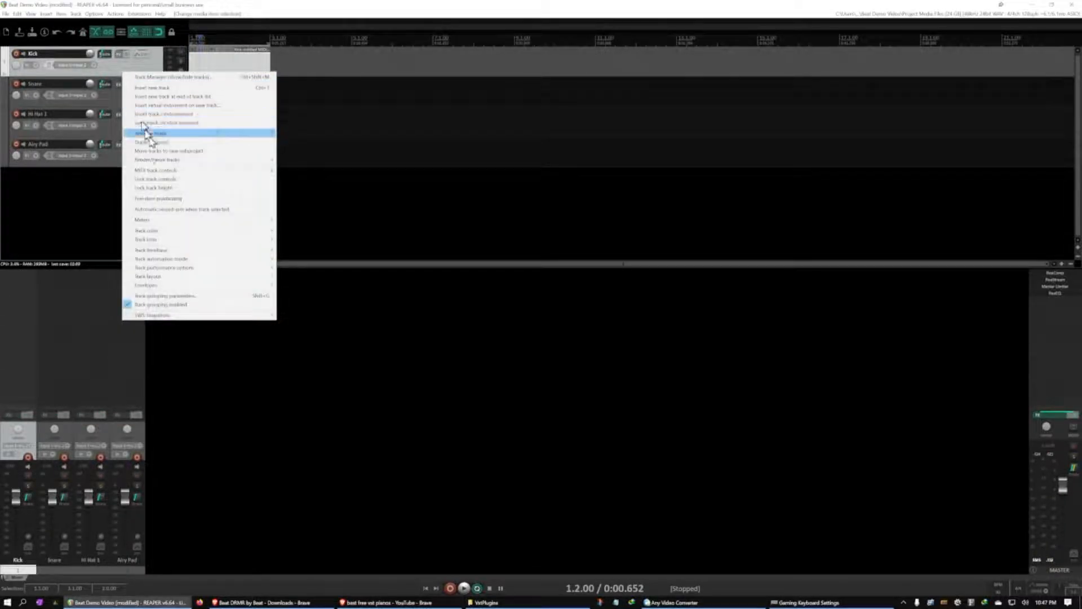
mouse_move(160, 239)
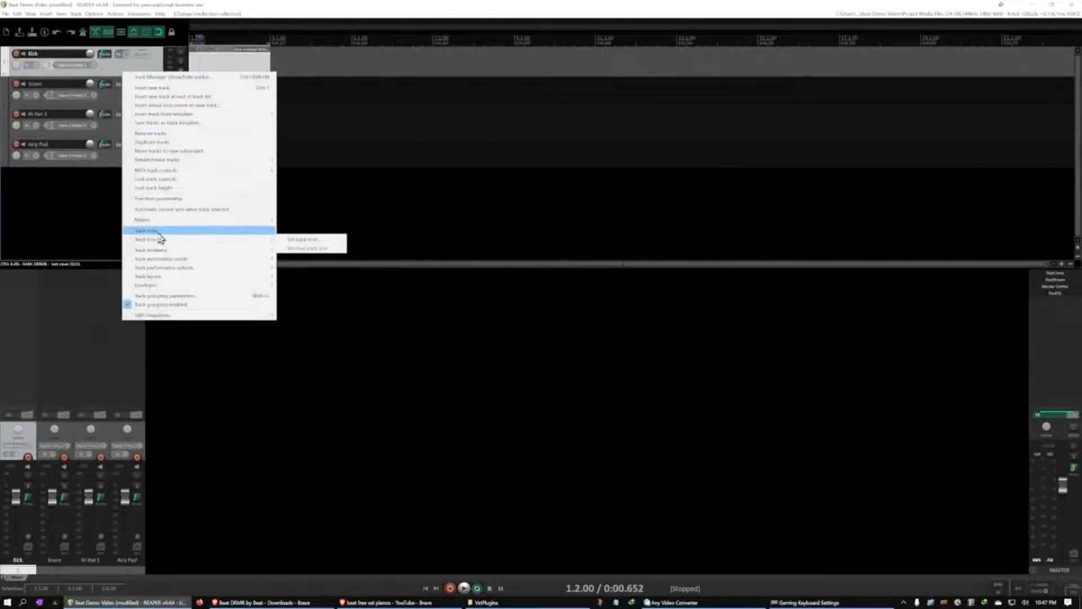
mouse_move(270, 230)
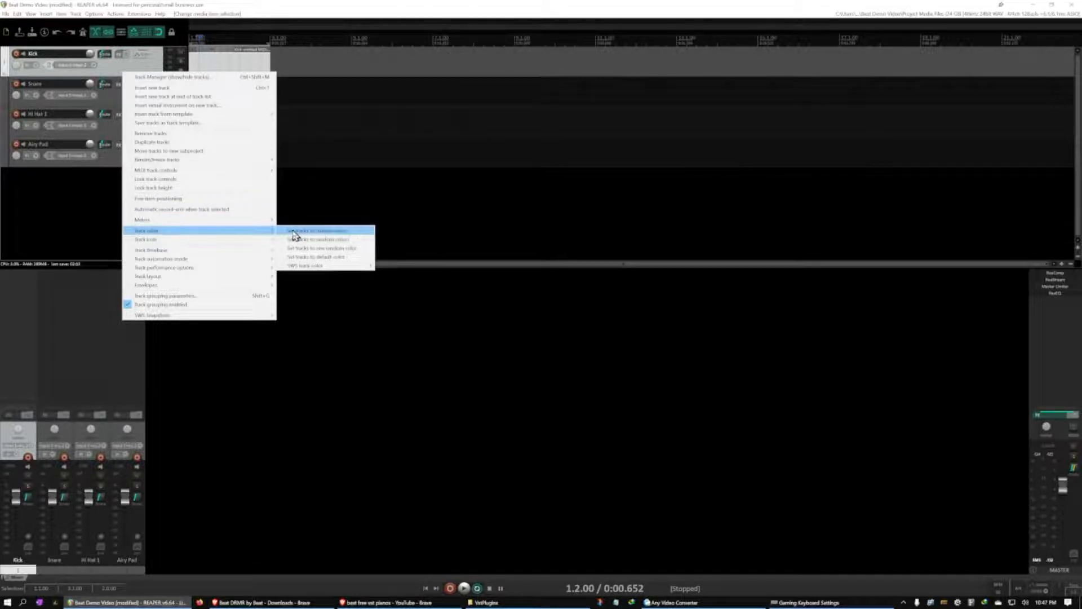
click(294, 231)
click(126, 95)
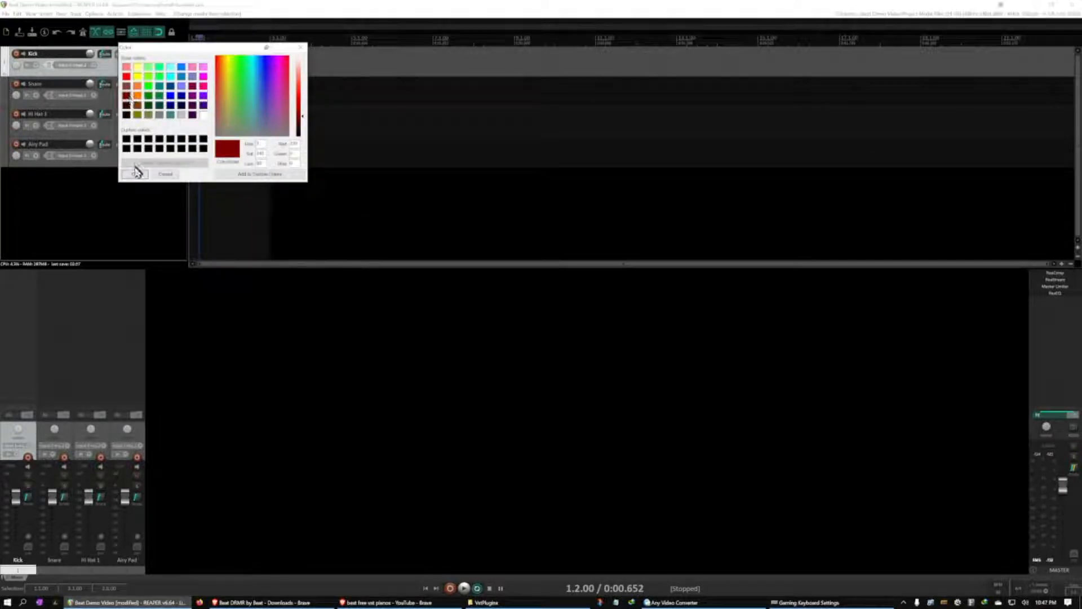
click(135, 175)
Set the Snare track's icon to snare_top.png
right_click(156, 101)
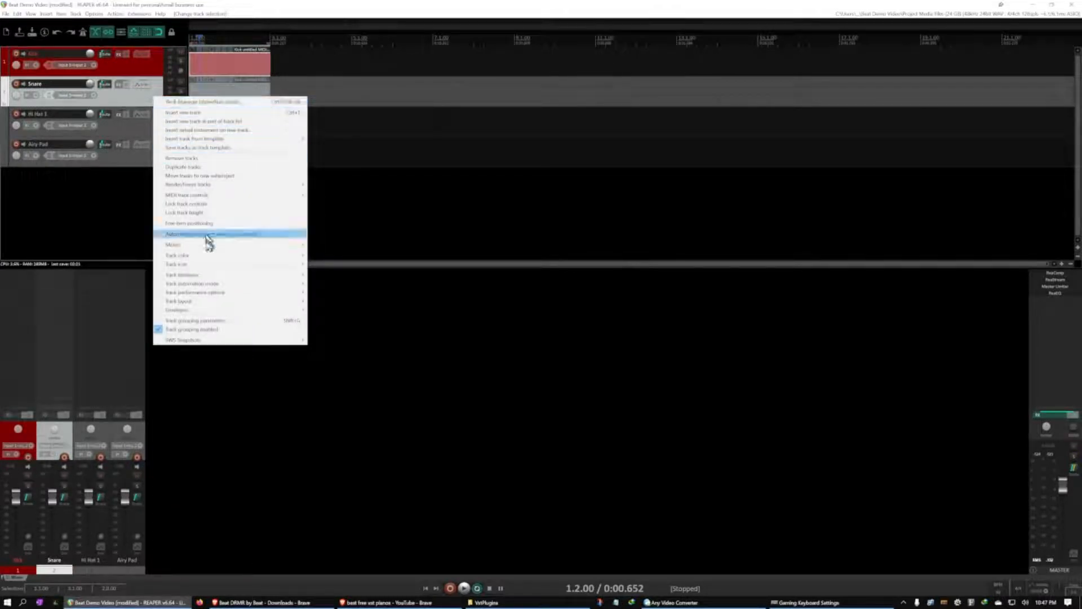
mouse_move(261, 265)
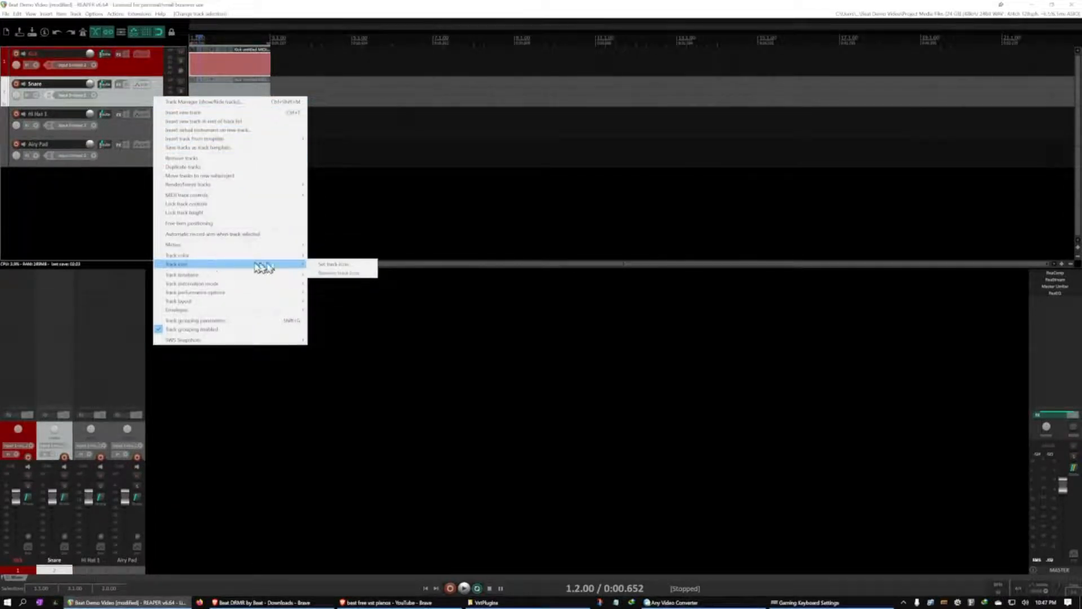
click(330, 265)
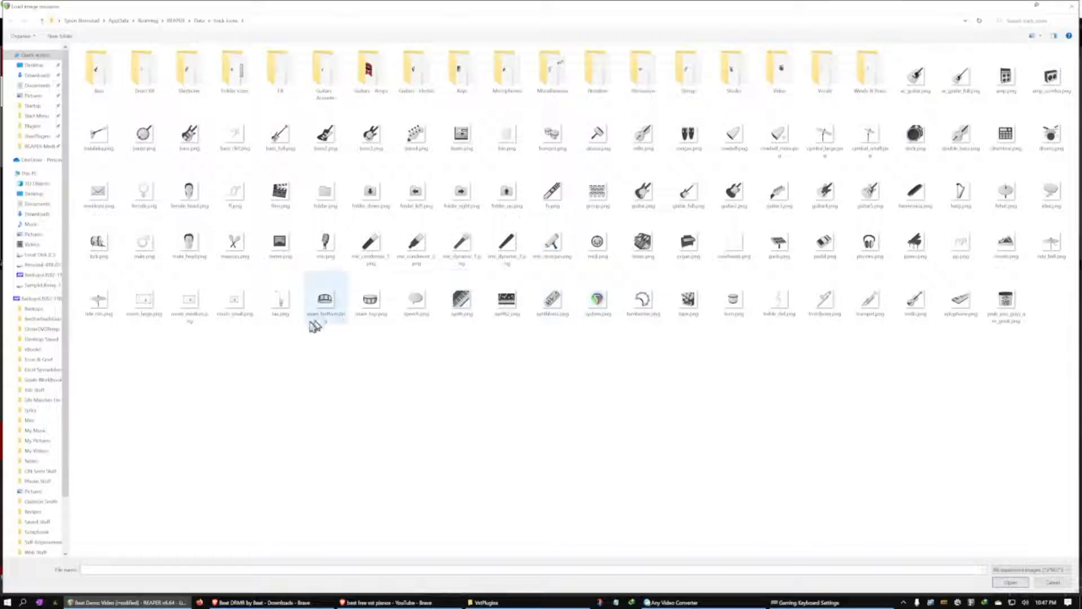
double_click(370, 300)
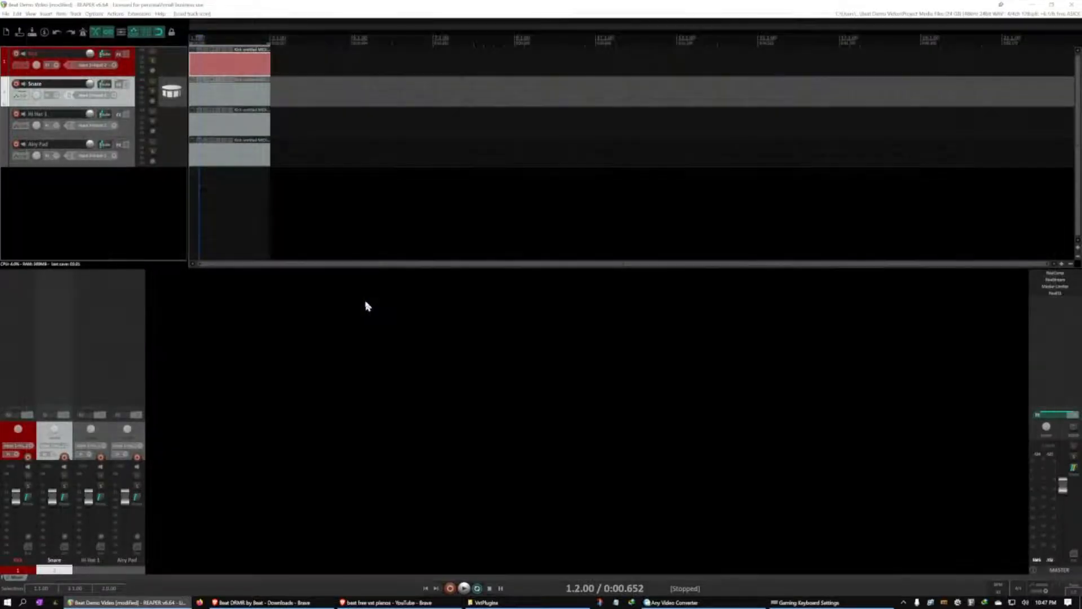
Set the Snare track's custom color to dark red to match the Kick track
right_click(124, 100)
mouse_move(192, 260)
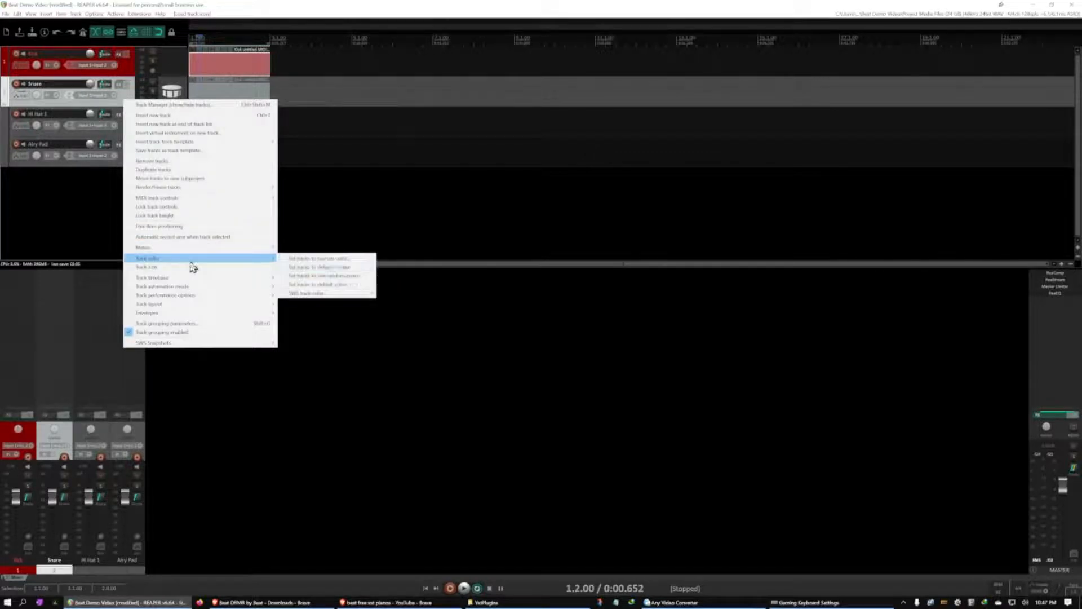
click(294, 258)
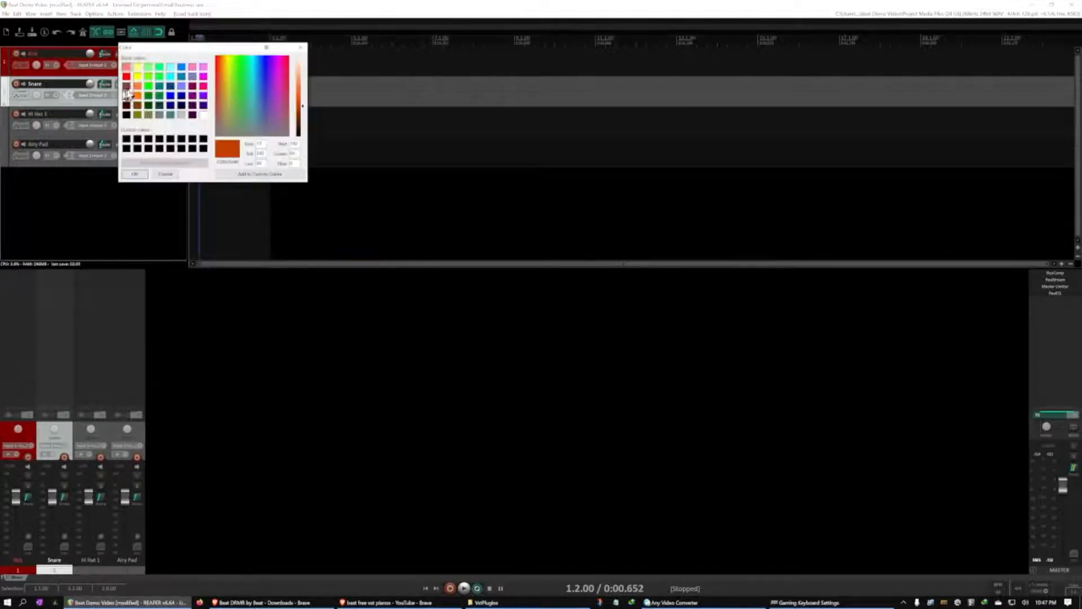
double_click(126, 97)
click(134, 73)
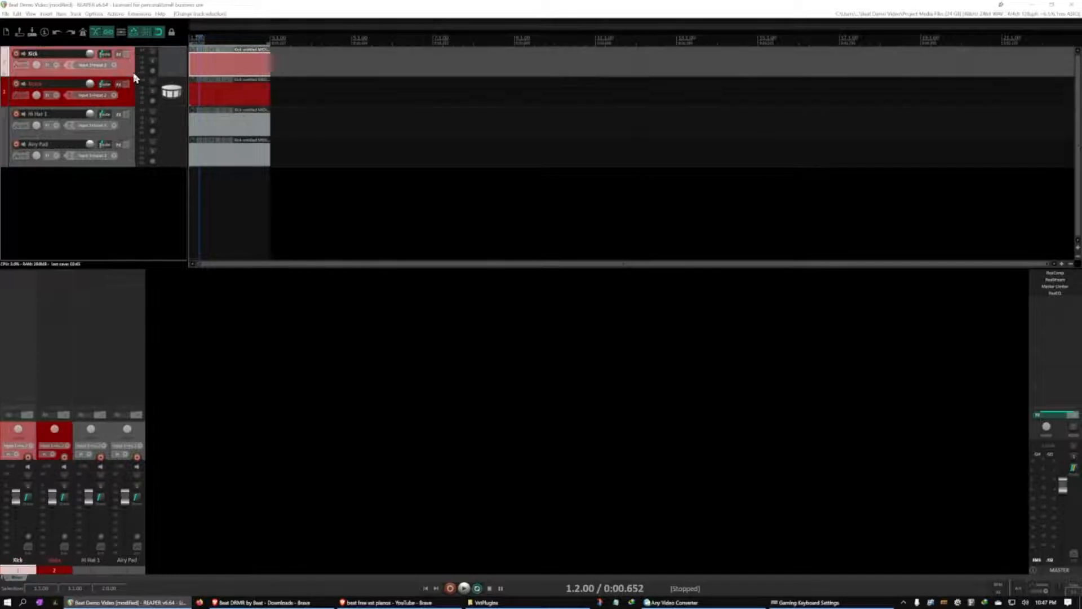
click(132, 100)
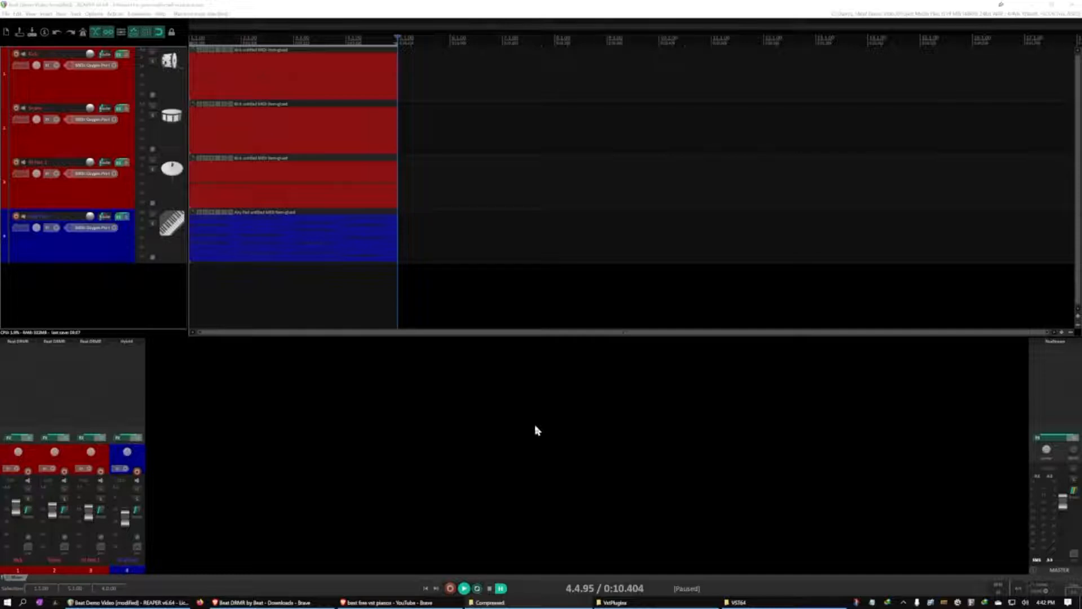
Listen to the four-bar beat and duplicate the Airy Pad track
key(space)
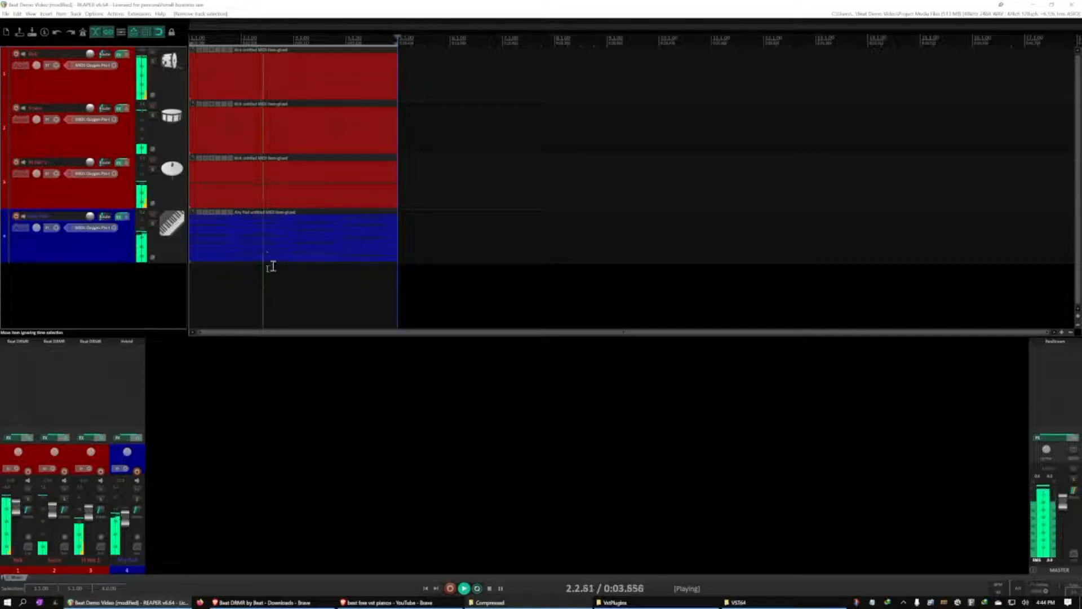
key(ctrl+space)
click(118, 255)
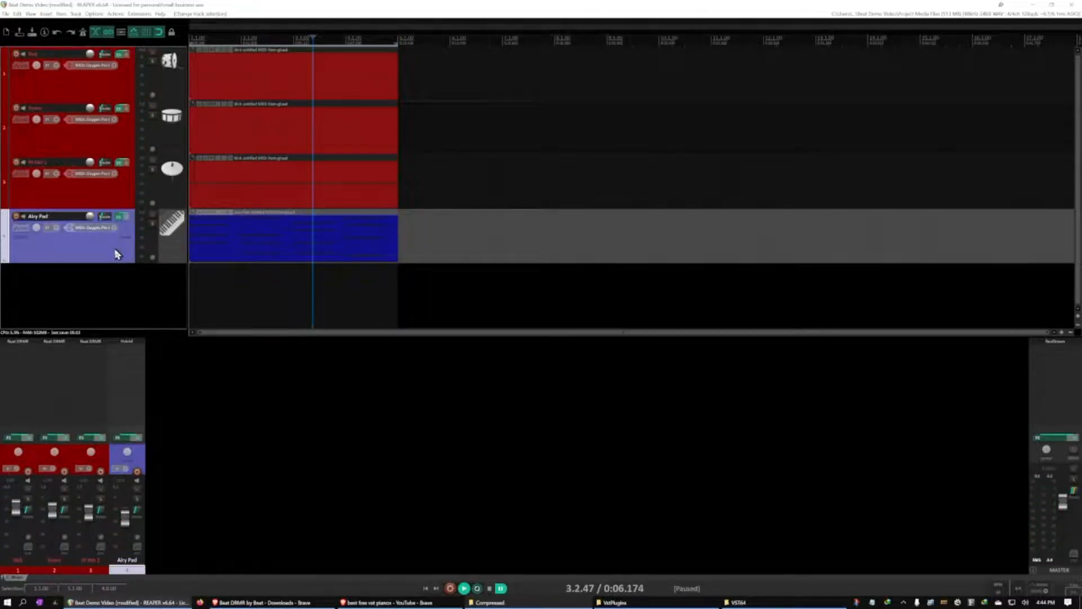
right_click(113, 250)
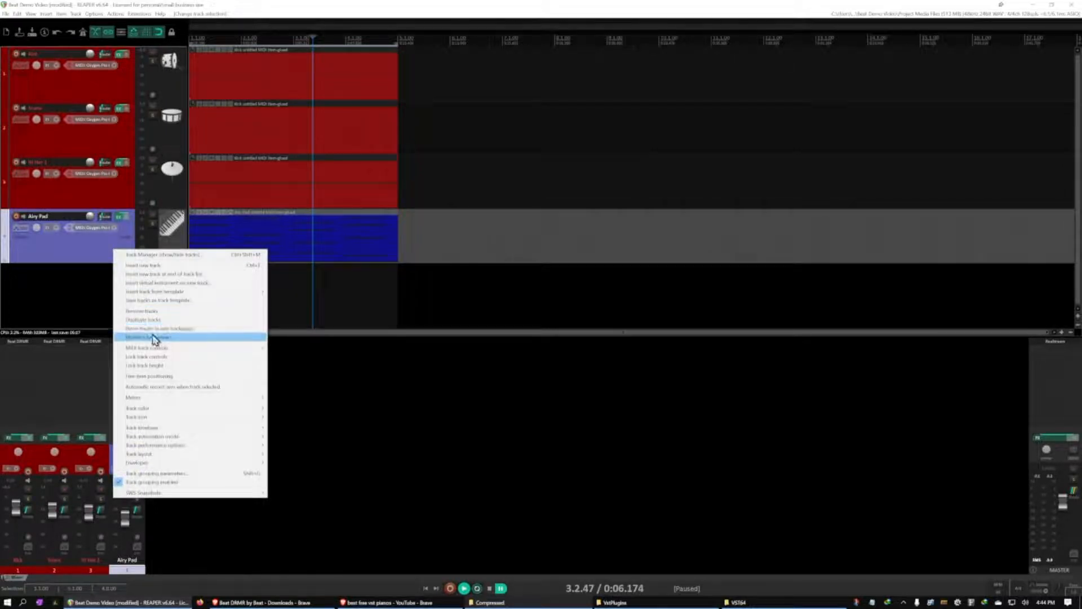
click(153, 319)
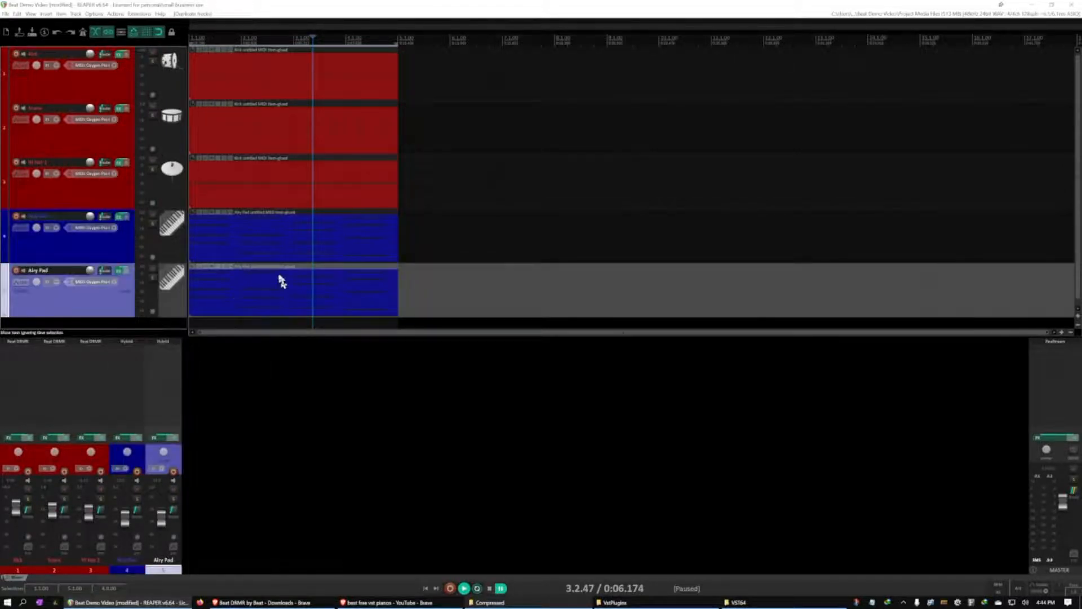
Check the duplicated Airy Pad's Hybrid synth window and mute the original Airy Pad track
click(120, 273)
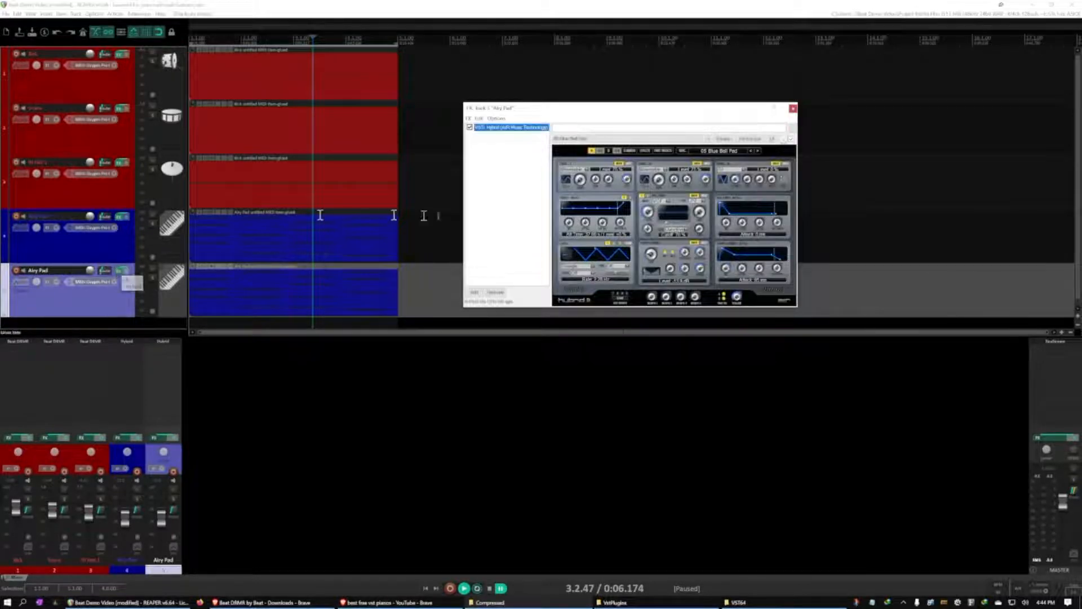
click(793, 109)
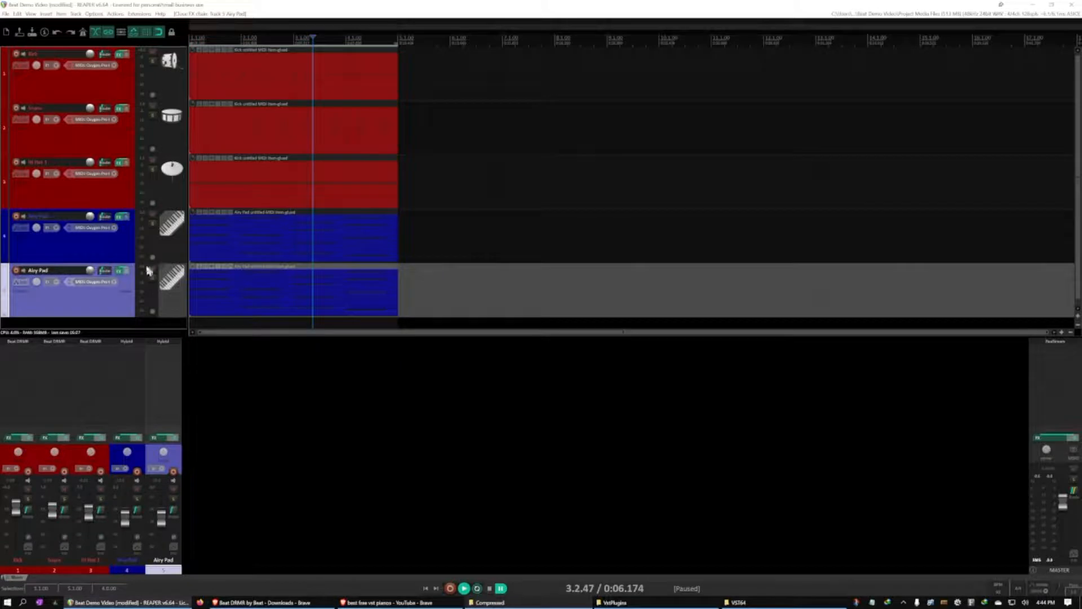
click(152, 216)
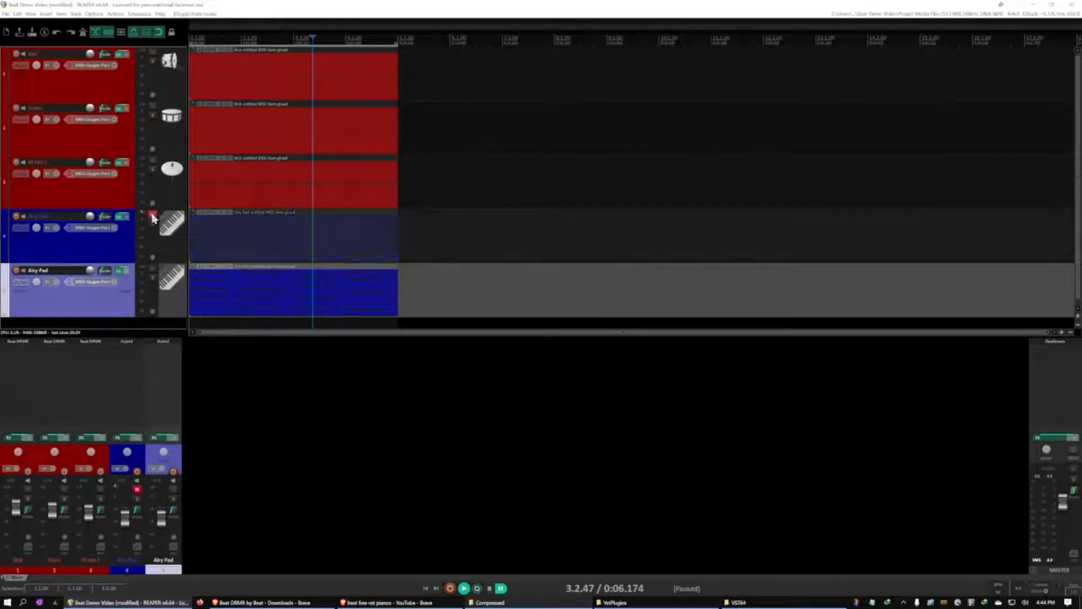
Record-arm the duplicated Airy Pad track and load the 07 Warm String Pad preset in its Hybrid synth
click(120, 271)
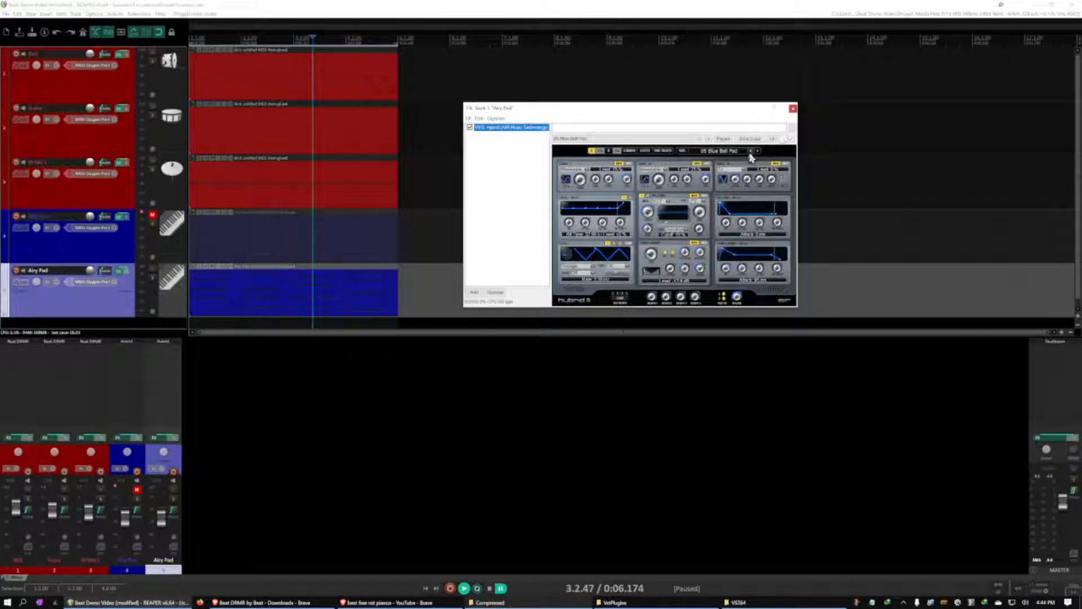
click(16, 272)
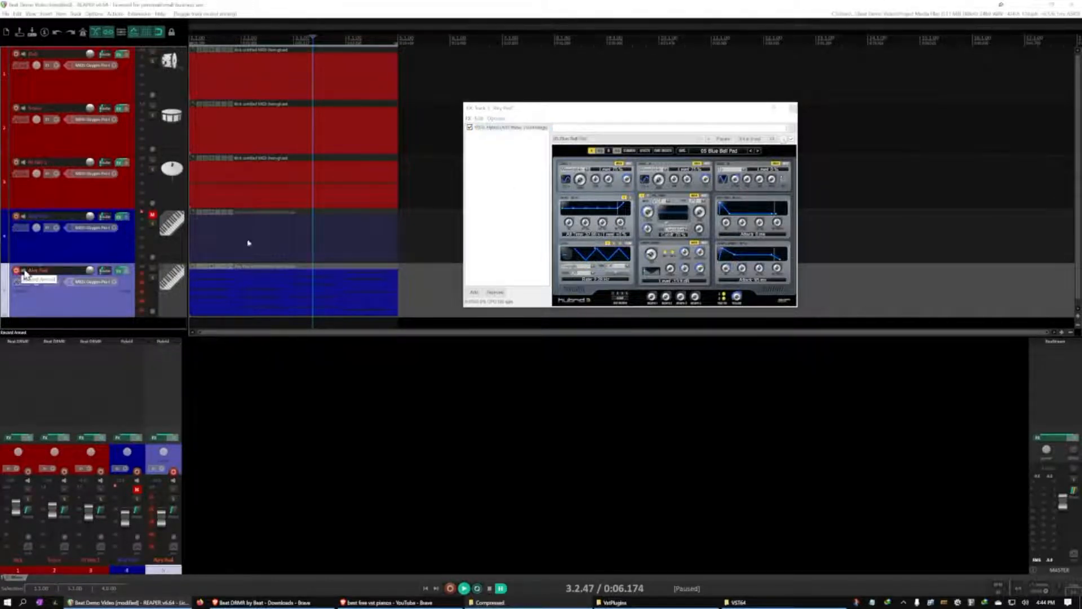
click(758, 152)
click(758, 152)
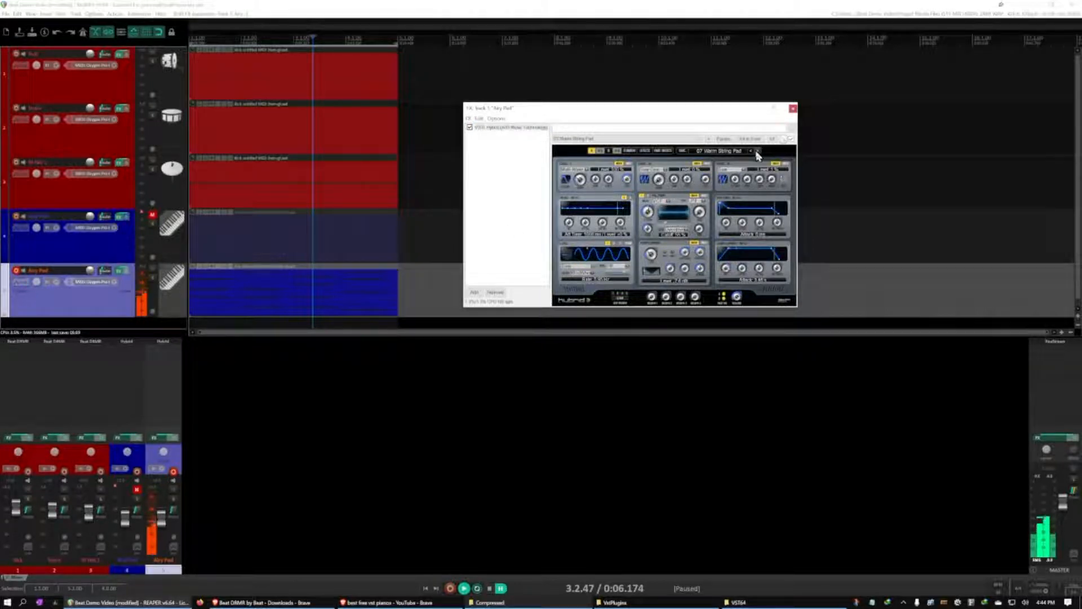
click(793, 108)
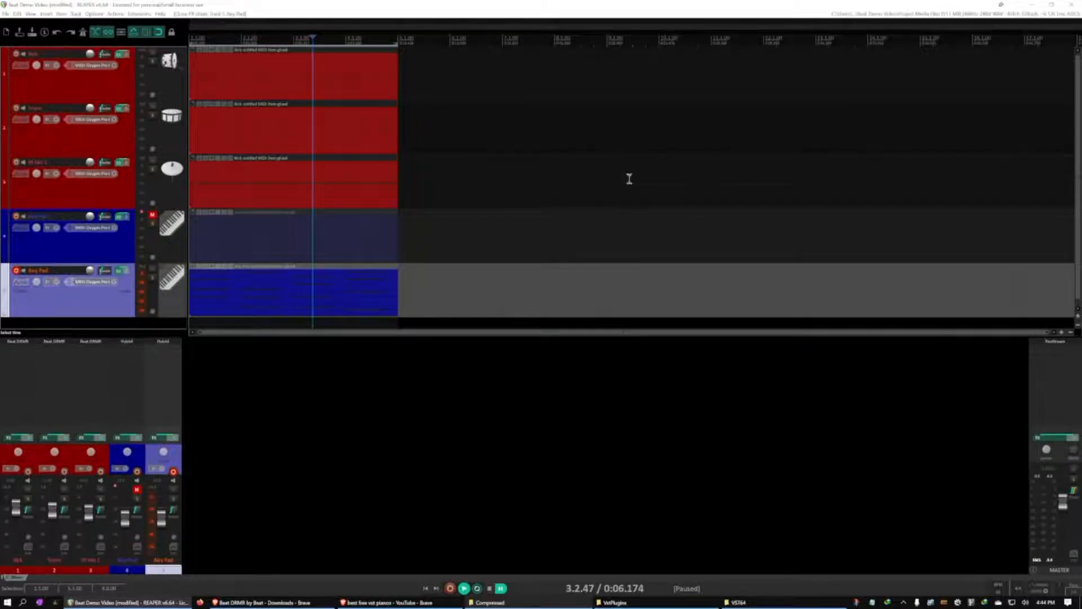
Play the beat from the start and raise the duplicated pad track's volume slightly
key(Home)
key(space)
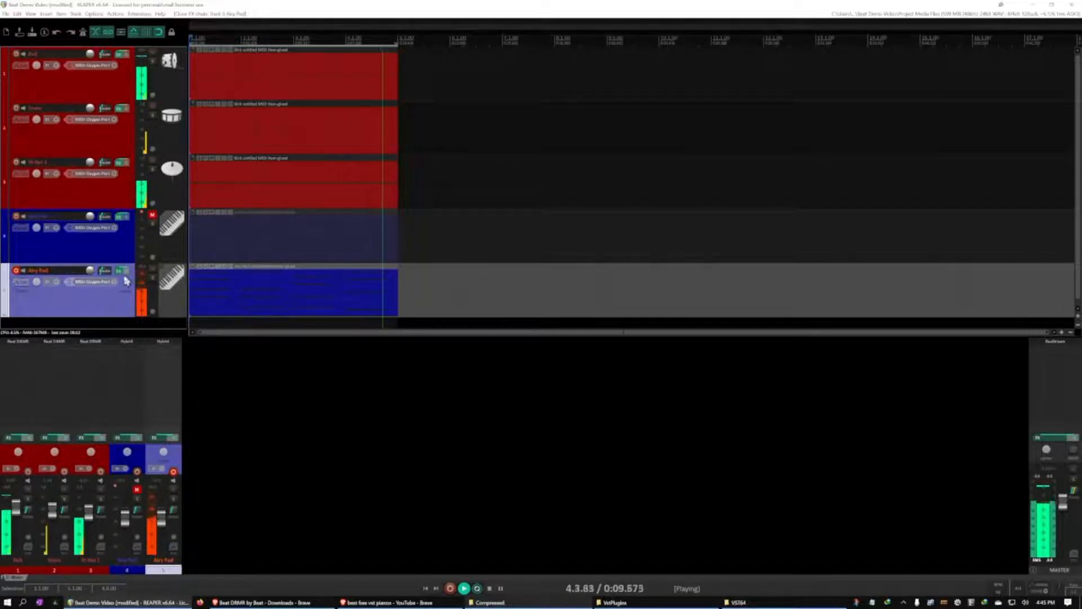
key(space)
drag(88, 271, 88, 268)
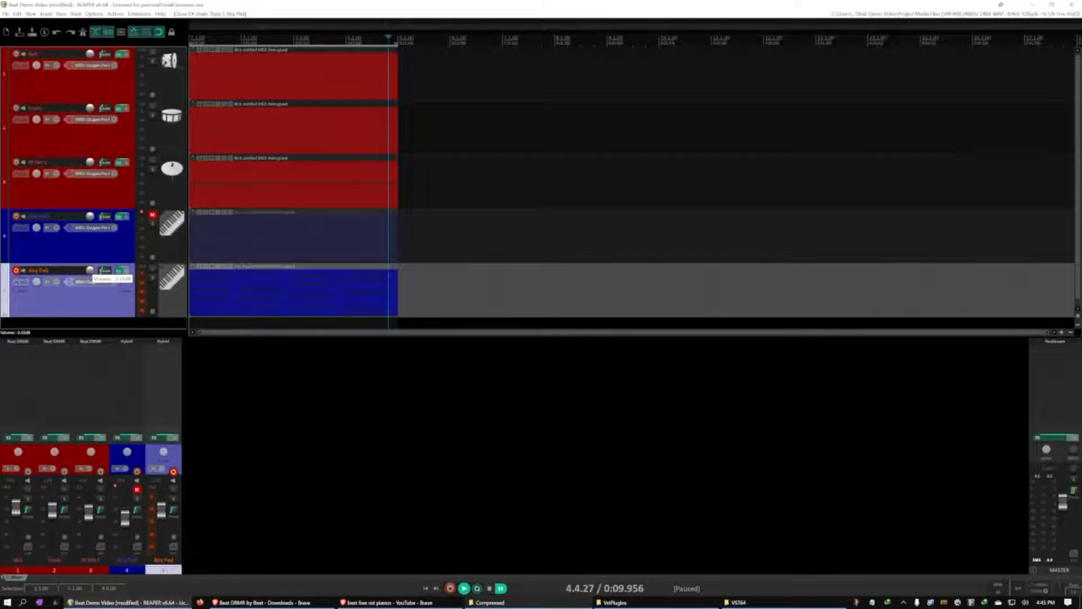
key(space)
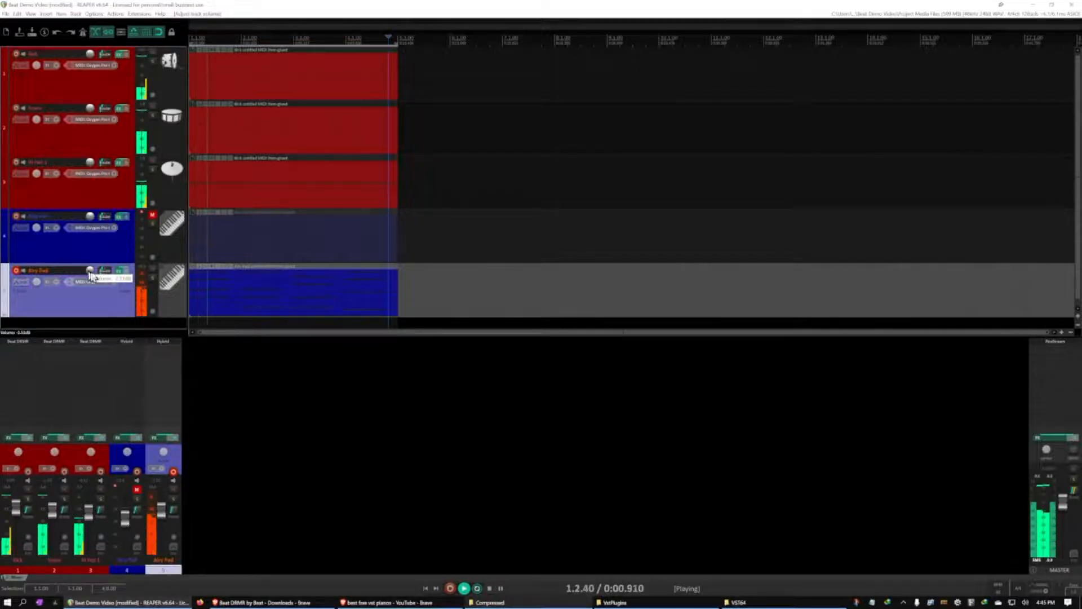
Lengthen all chord notes in the duplicated pad's MIDI item until each nearly reaches the next bar
double_click(231, 294)
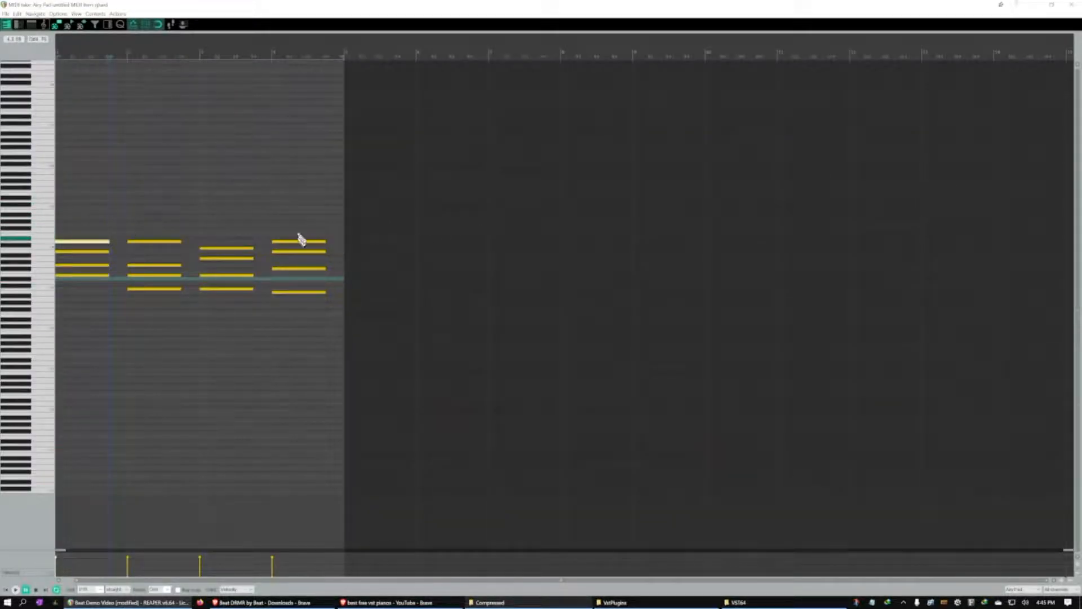
drag(338, 229, 53, 341)
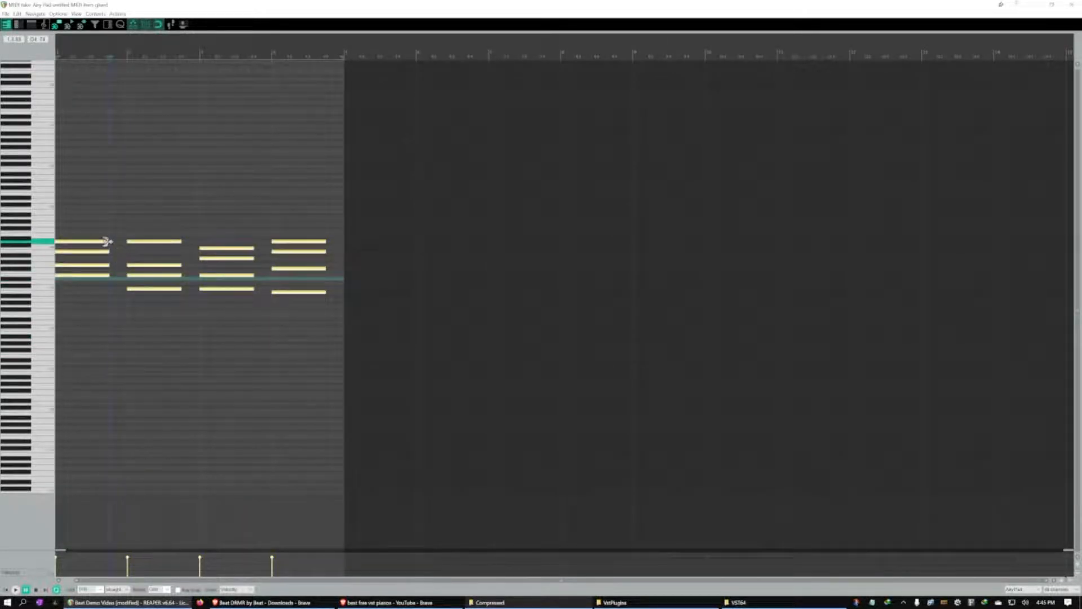
drag(107, 241, 122, 241)
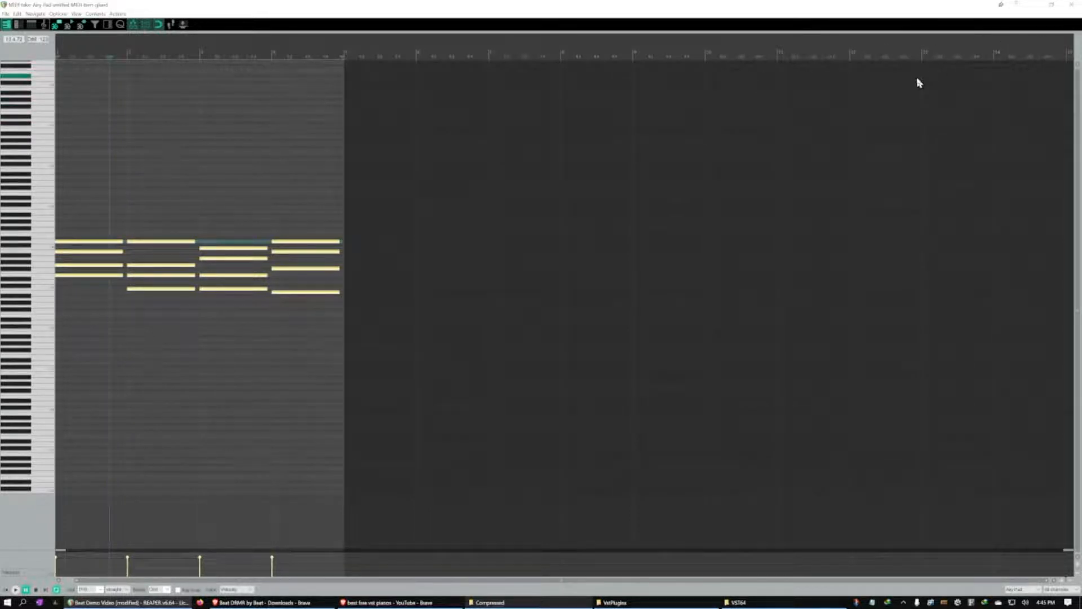
Listen to the lengthened chords, shorten all their notes slightly at the end, and close the MIDI editor
key(space)
key(space)
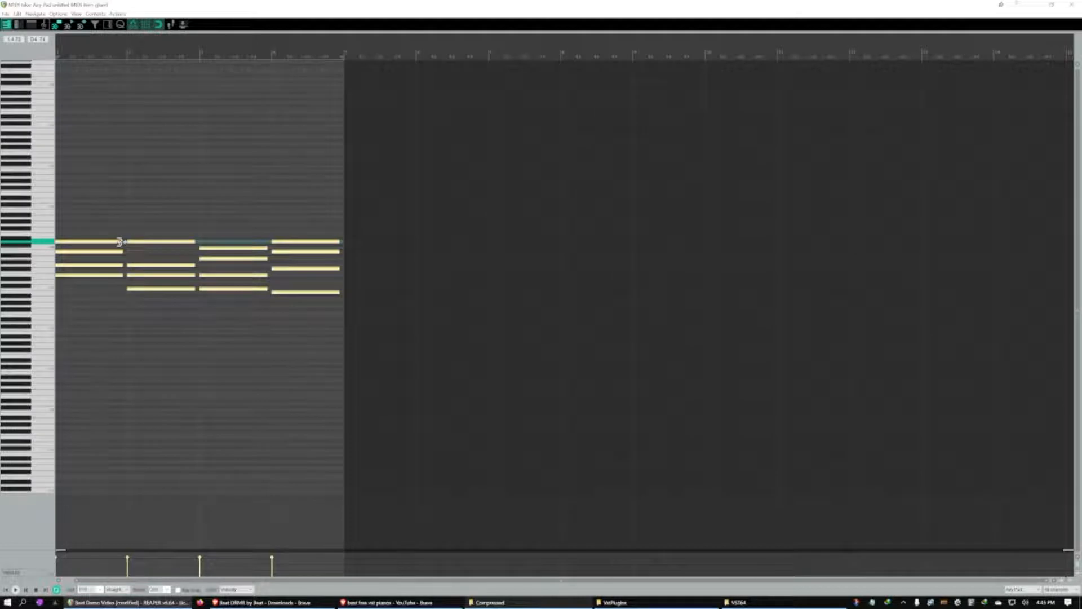
drag(118, 241, 117, 241)
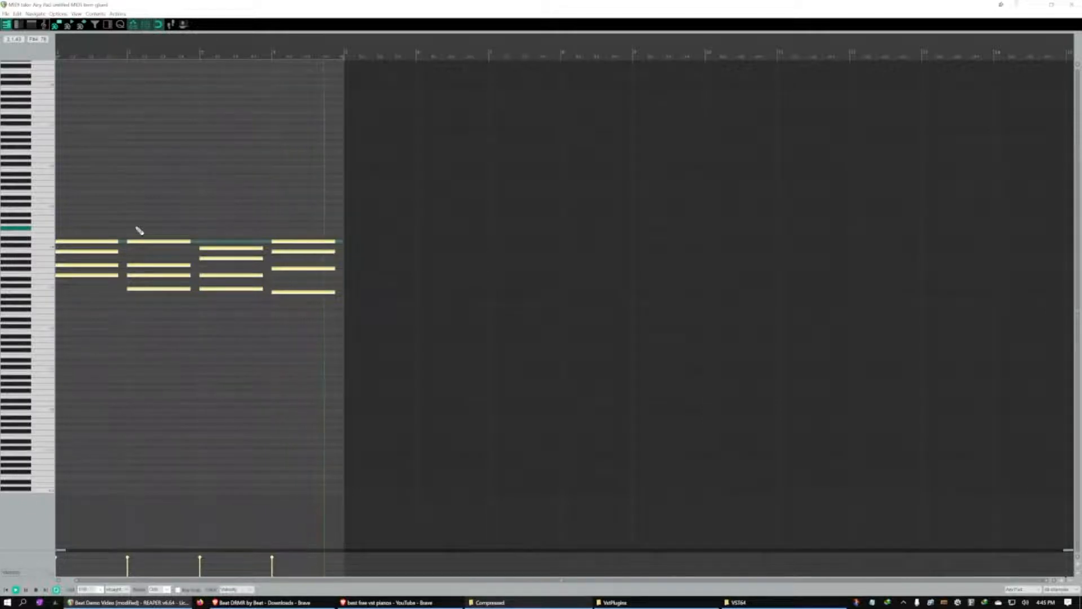
click(1071, 7)
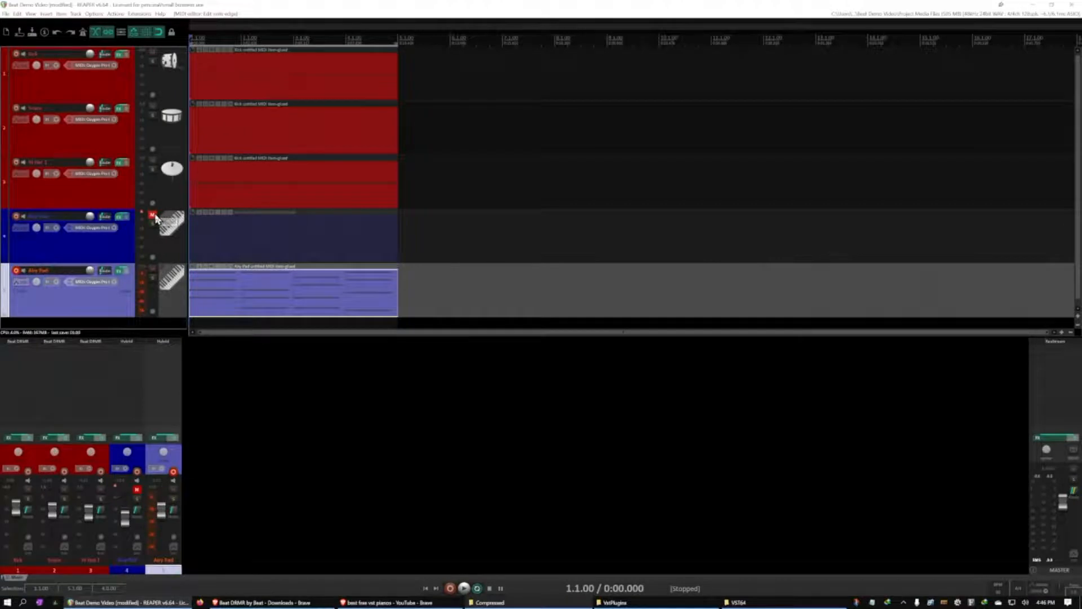
Unmute the original Airy Pad track and disarm recording on the duplicate
click(153, 216)
click(15, 271)
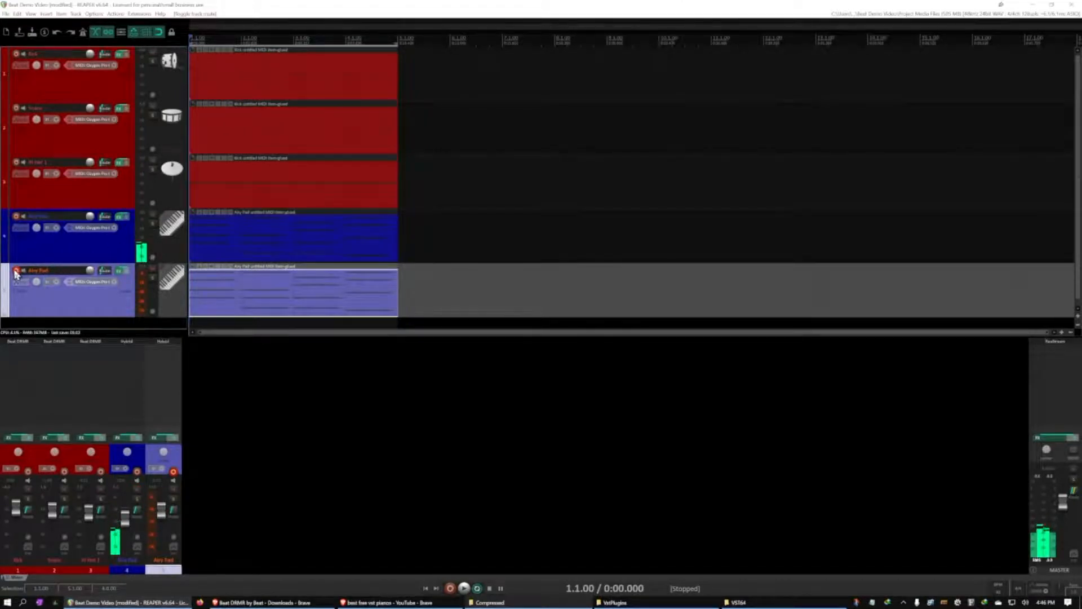
Rename the duplicated pad track Airy Pad 2 and the original Airy Pad 1
double_click(56, 271)
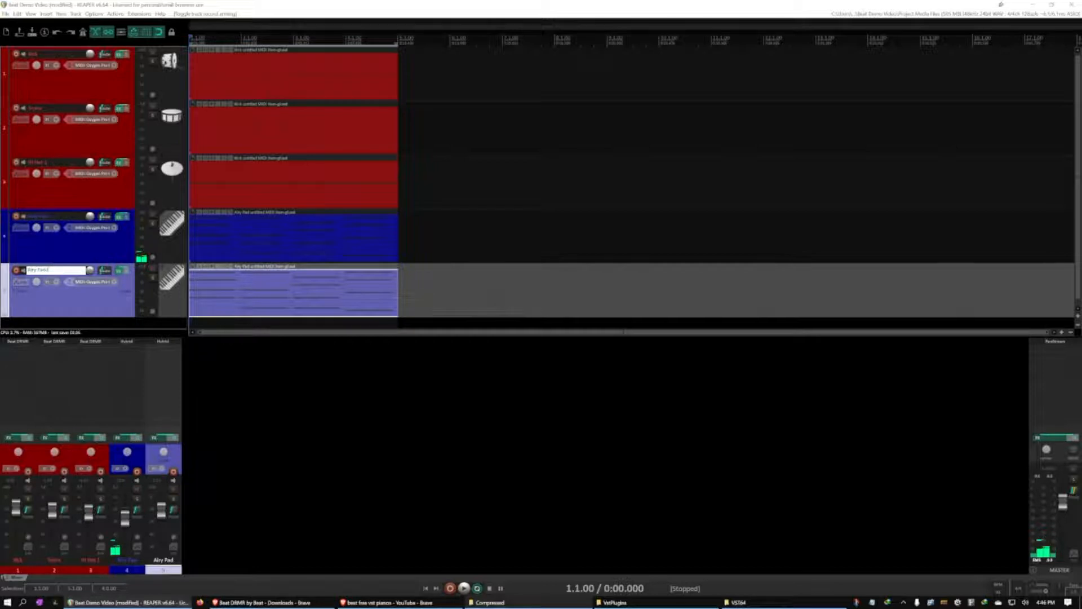
double_click(68, 217)
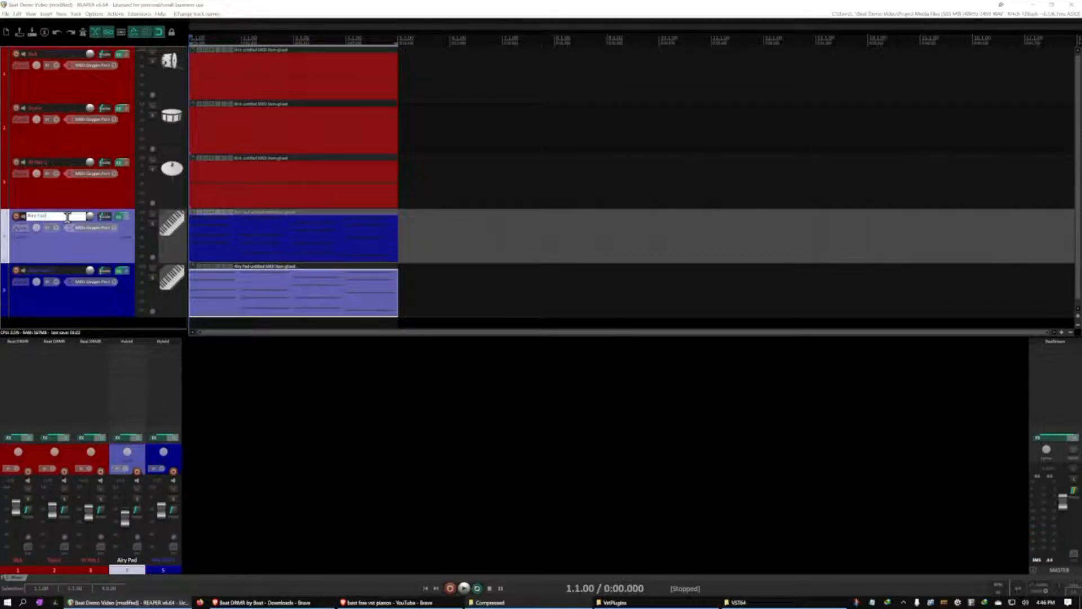
text(1)
key(Return)
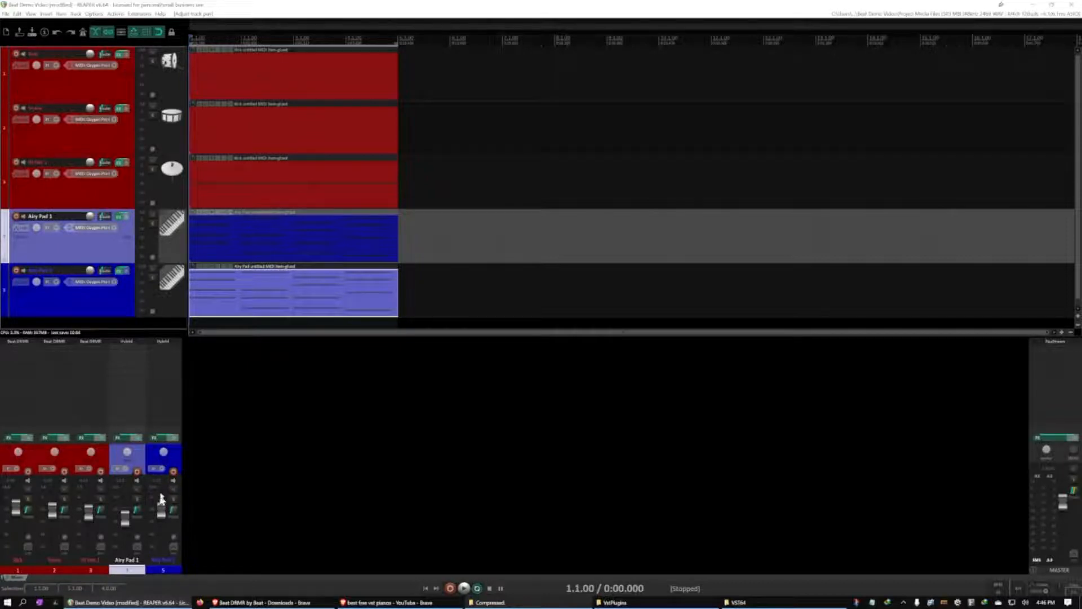
Lower both pad tracks' volumes, then raise Airy Pad 1 and Airy Pad 2 during playback to balance them with the drums
drag(166, 510, 125, 566)
key(space)
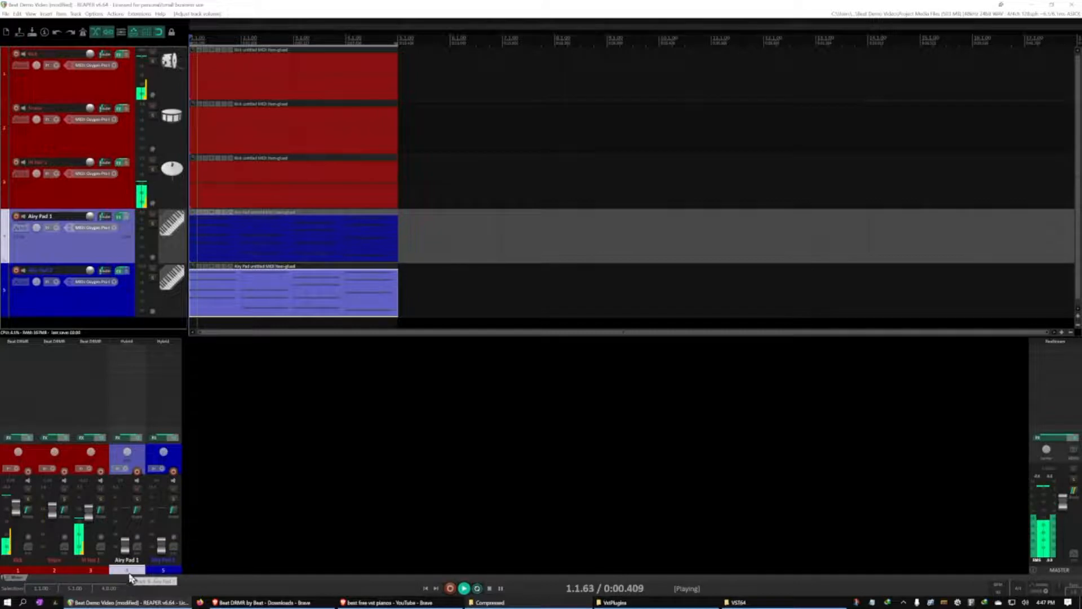
drag(123, 560, 125, 525)
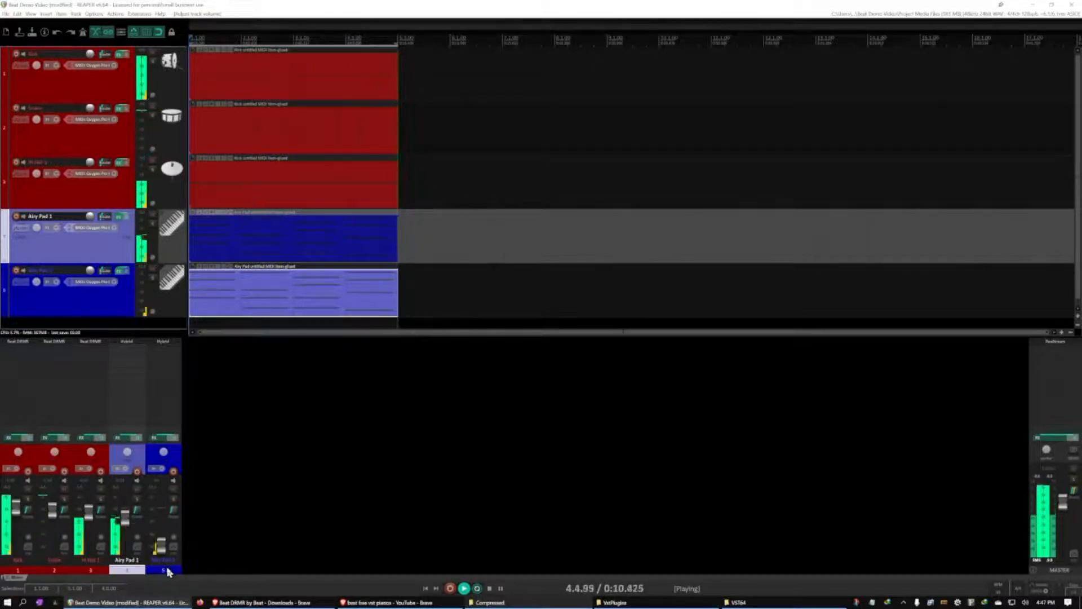
drag(161, 556, 165, 525)
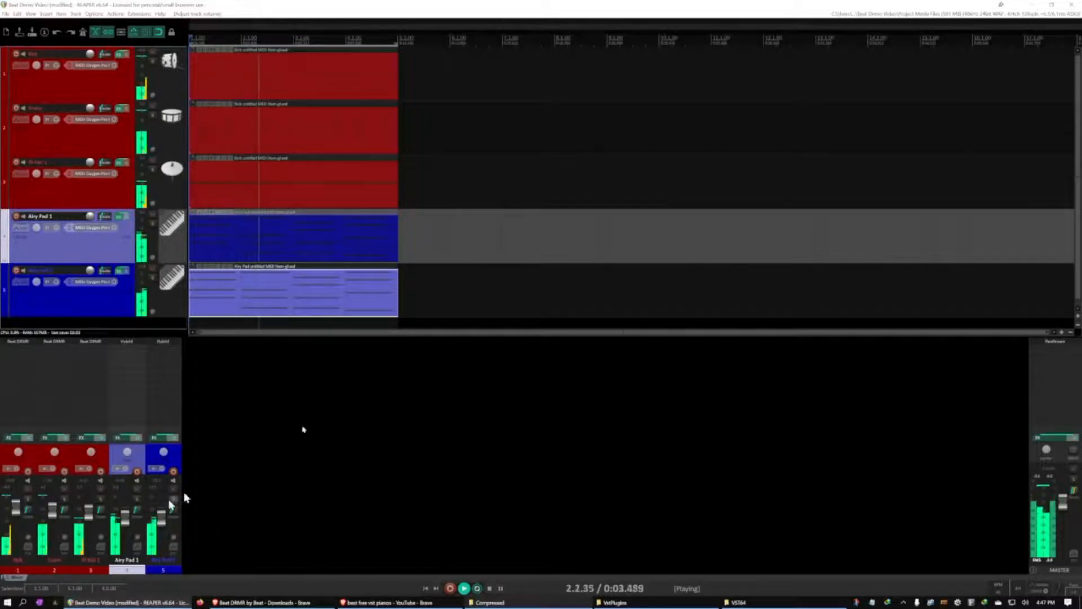
Insert a new track below Hi Hat 1 and name it Drum Verb
scroll(129, 254, down, 1)
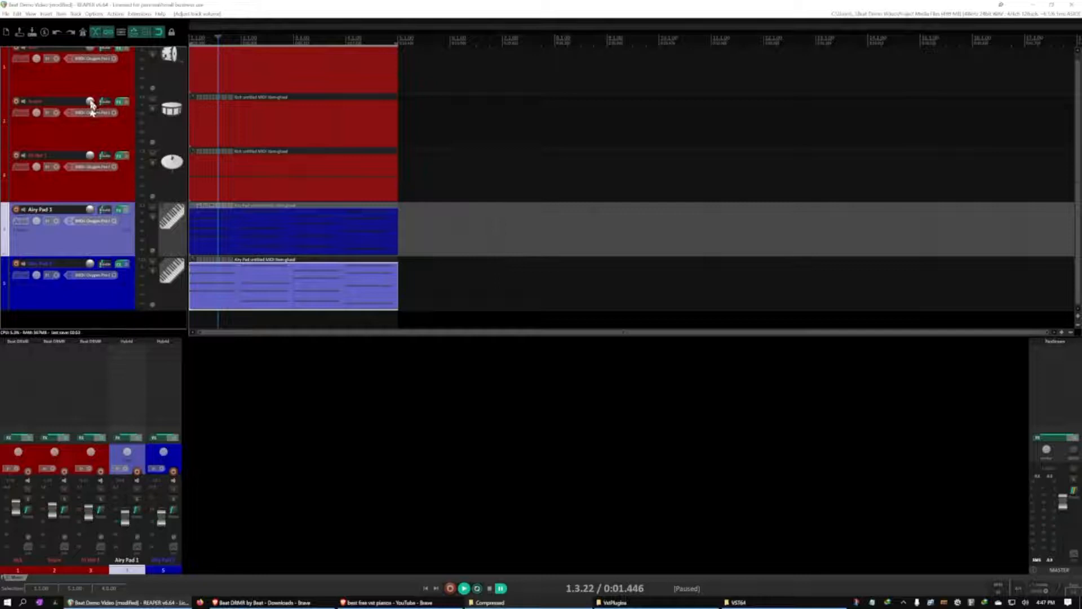
click(96, 191)
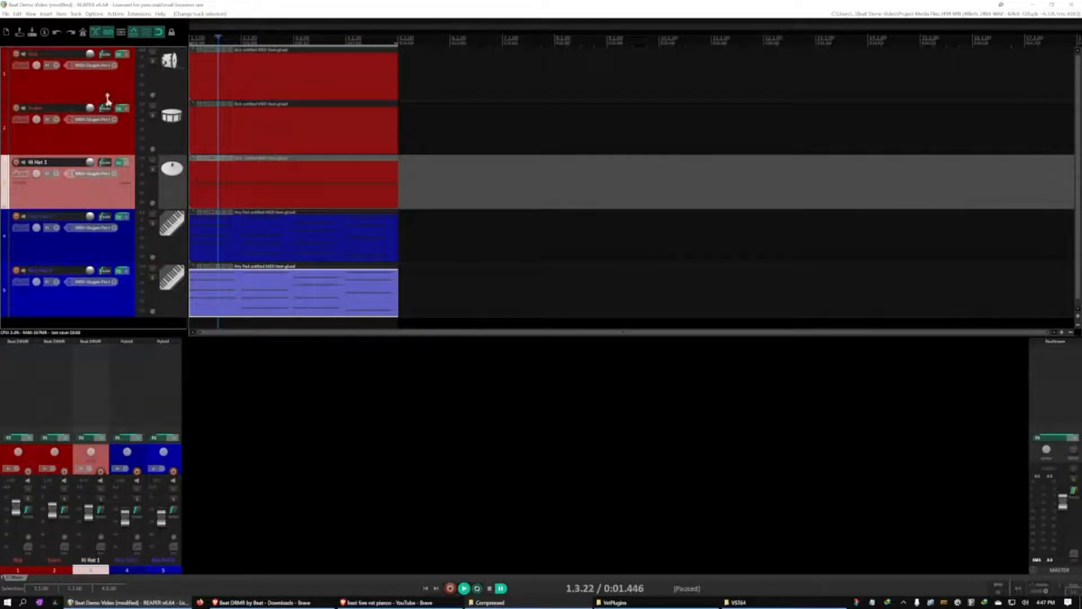
right_click(84, 190)
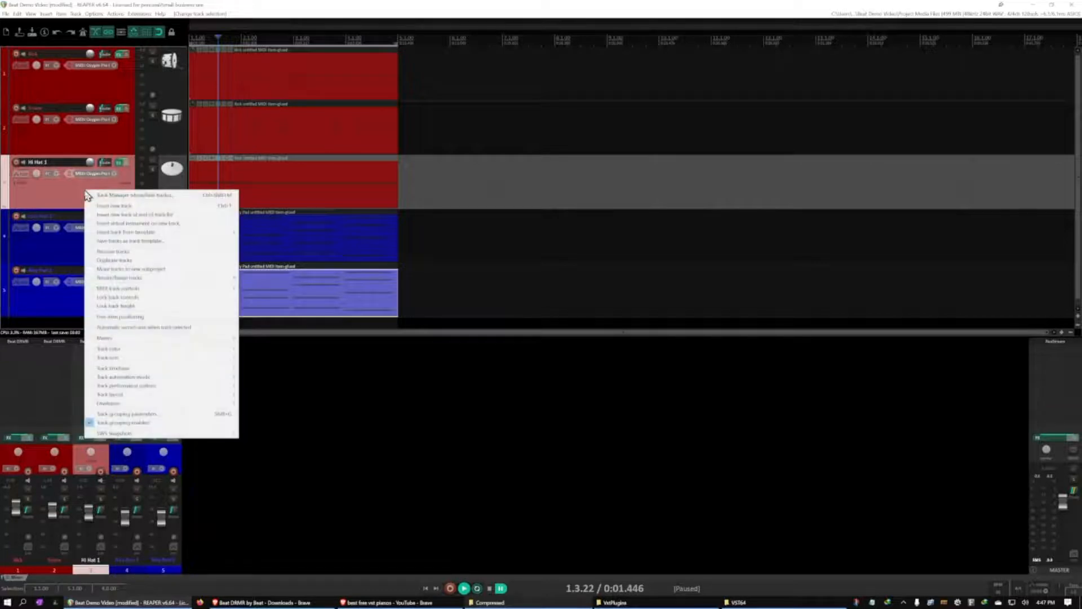
click(103, 206)
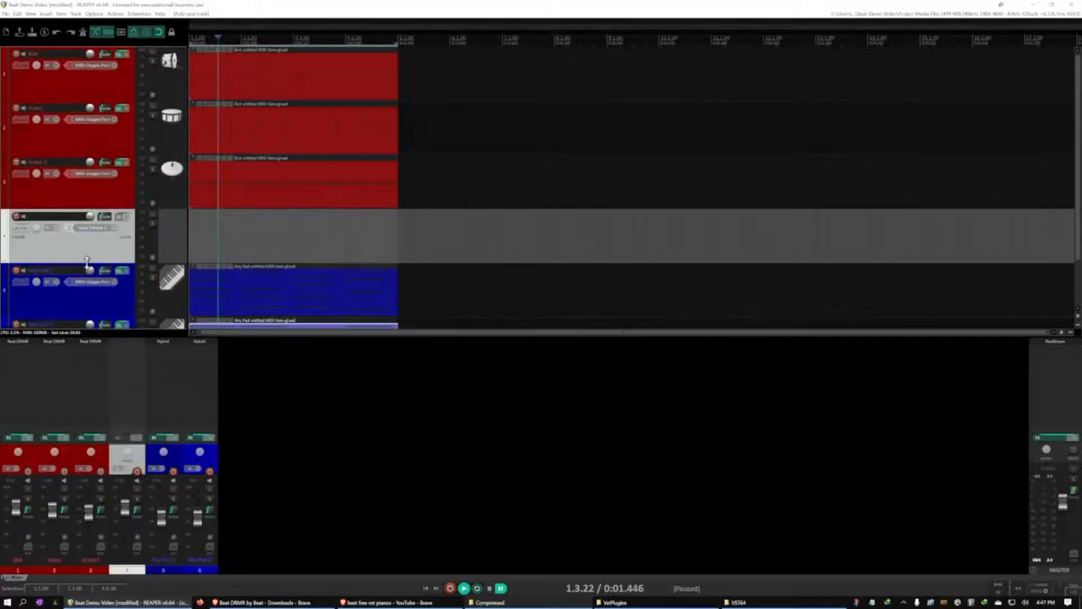
double_click(70, 217)
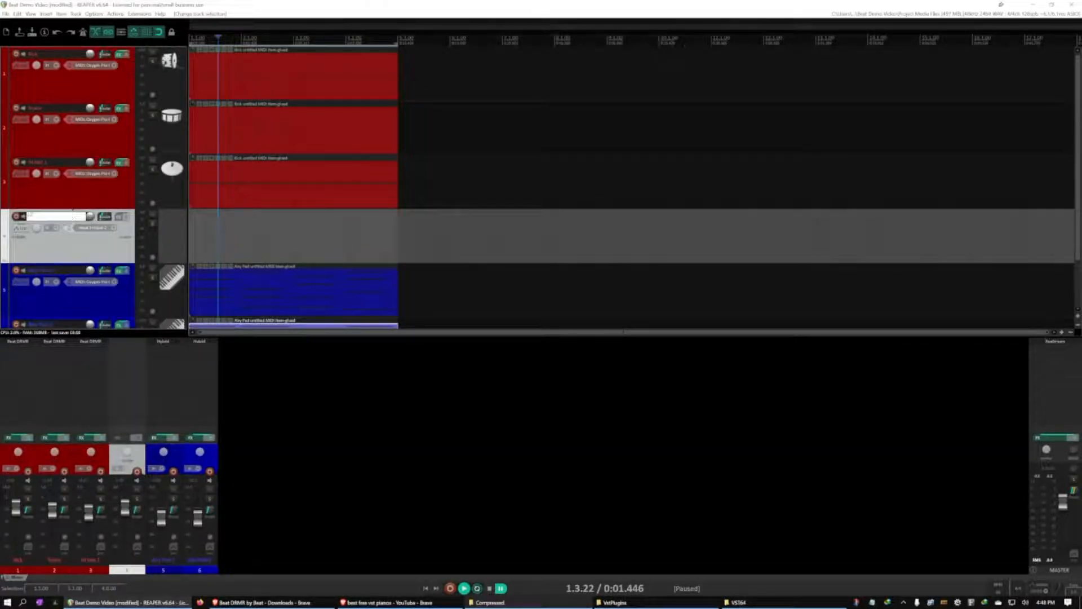
text(Drums Verb)
key(Return)
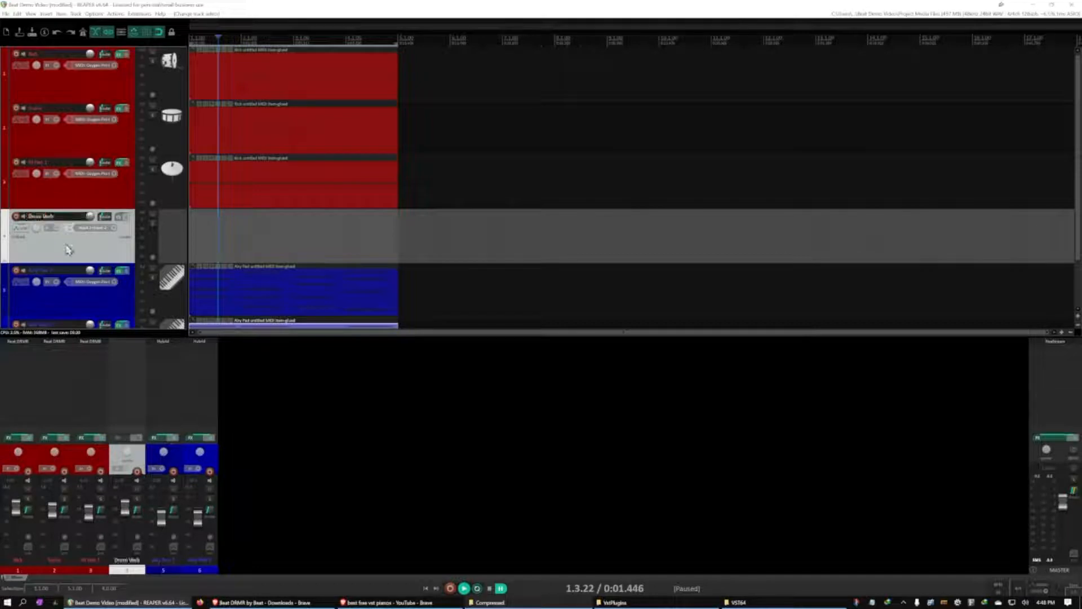
Give the Drum Verb track a light pink custom color
right_click(89, 239)
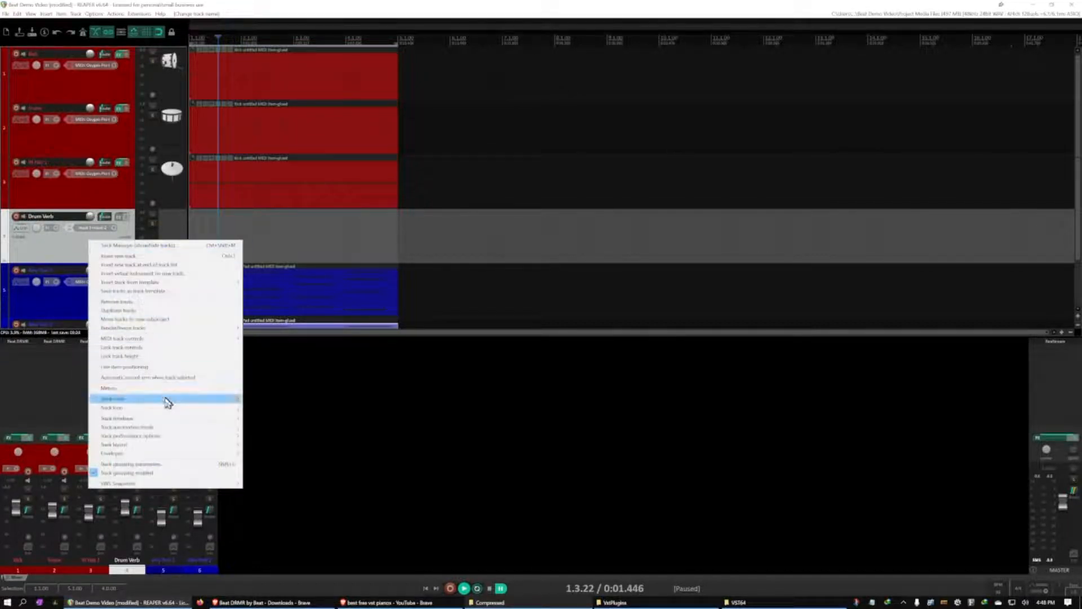
mouse_move(168, 402)
click(261, 407)
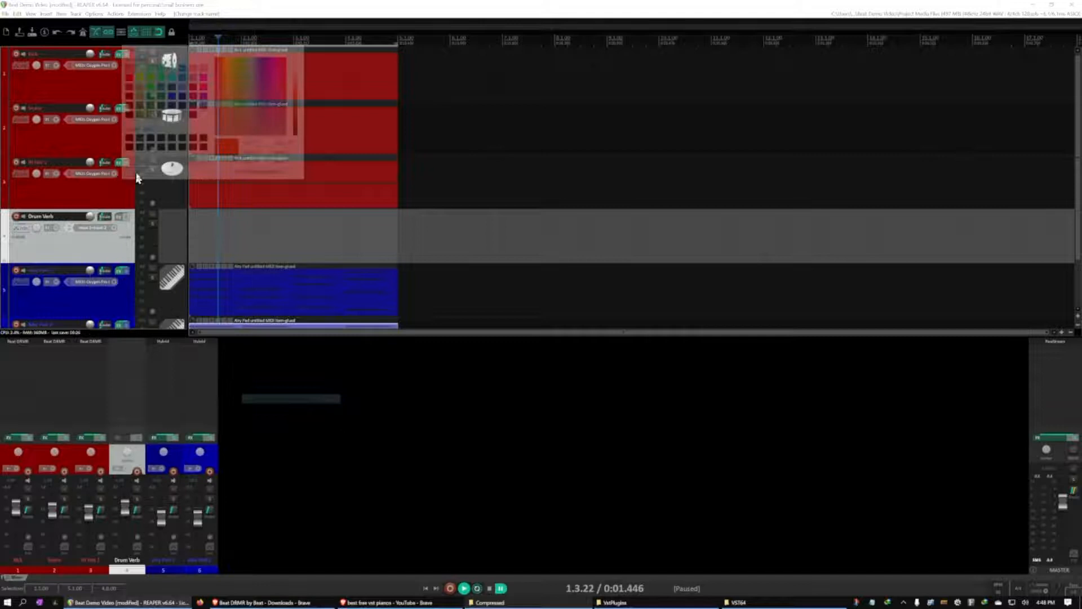
key(Escape)
click(107, 240)
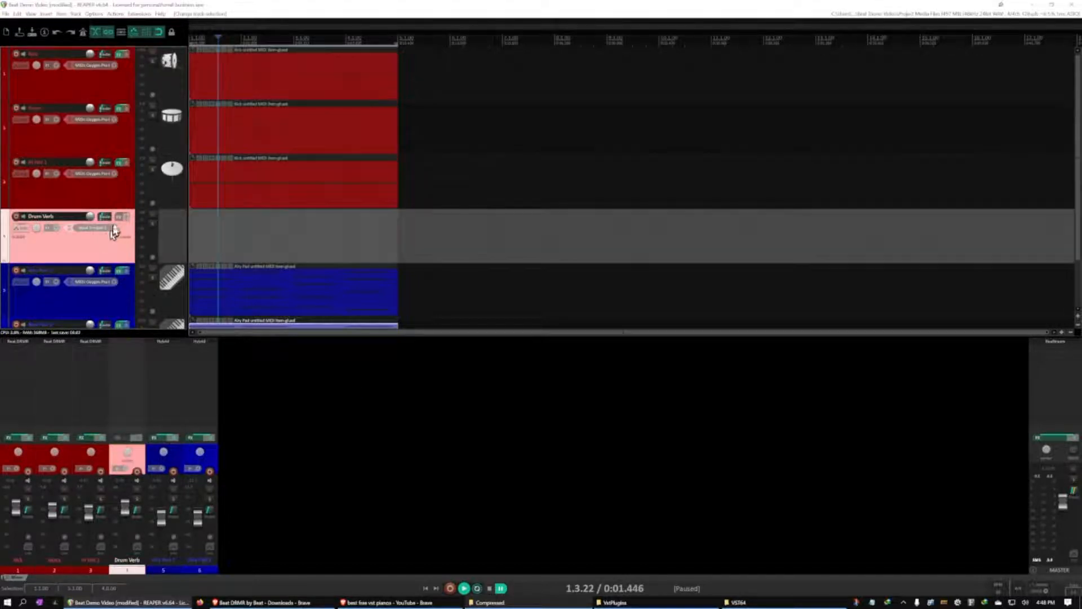
Add ReaVerb to the Drum Verb track and place its effects window clear of the track controls
click(121, 217)
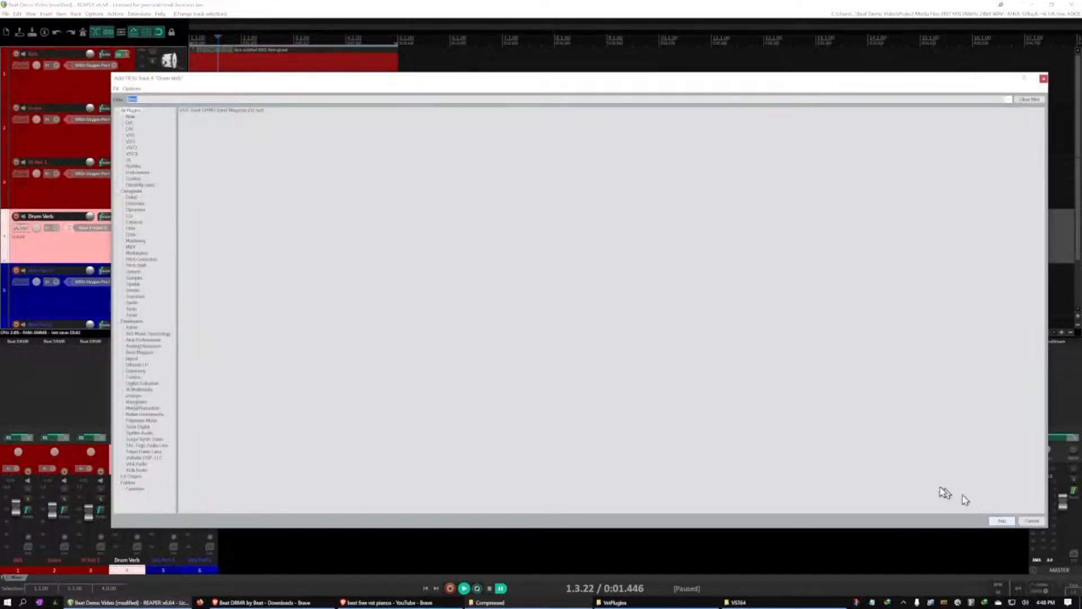
key(BackSpace)
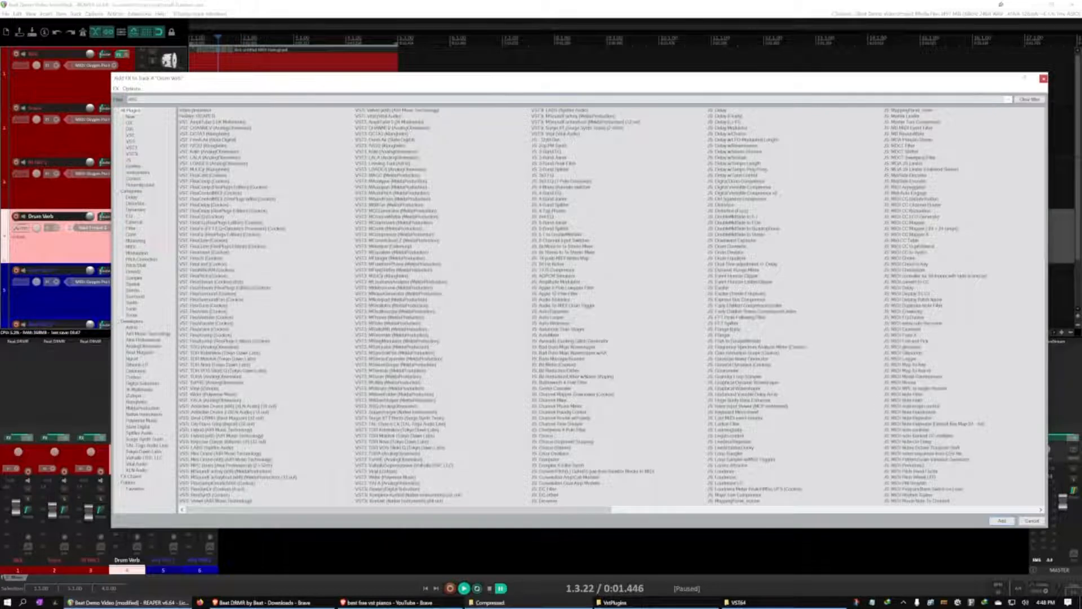
double_click(213, 111)
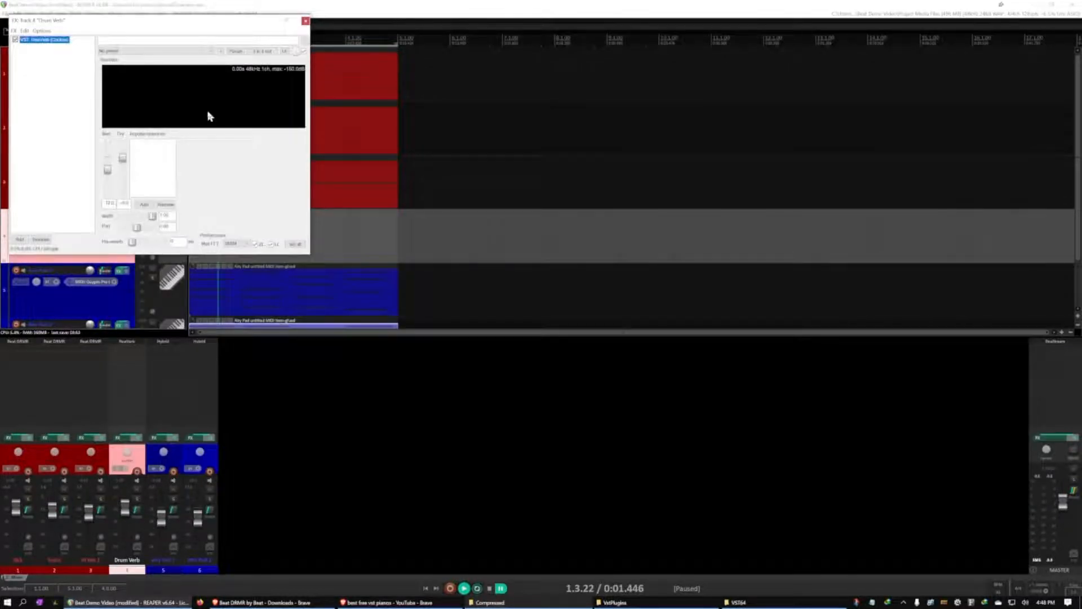
drag(188, 24, 675, 176)
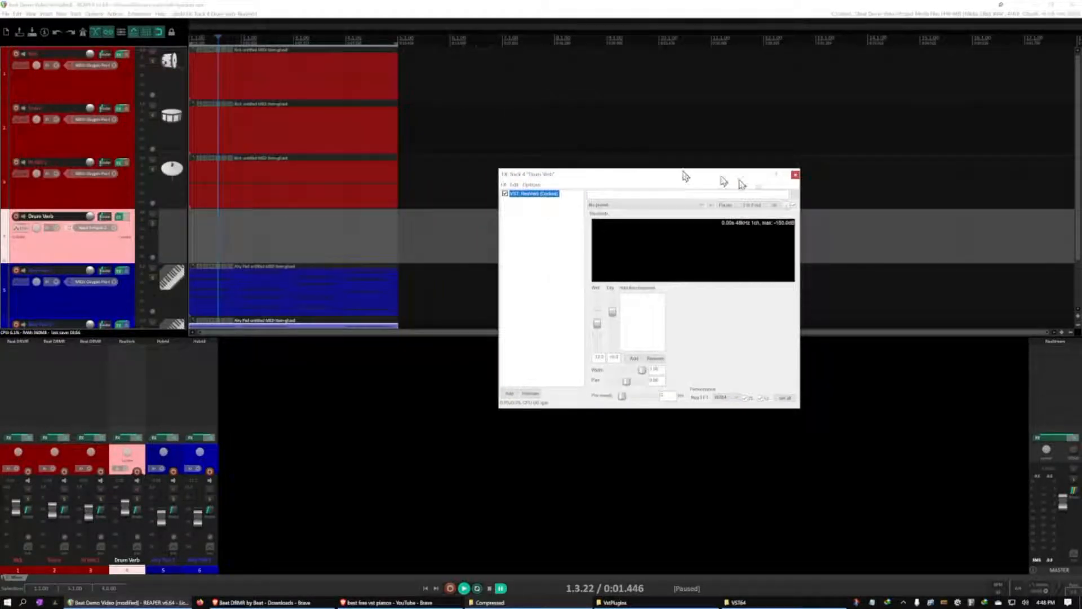
Add a send from the Snare track to Drum Verb and play the beat briefly to hear it
click(105, 109)
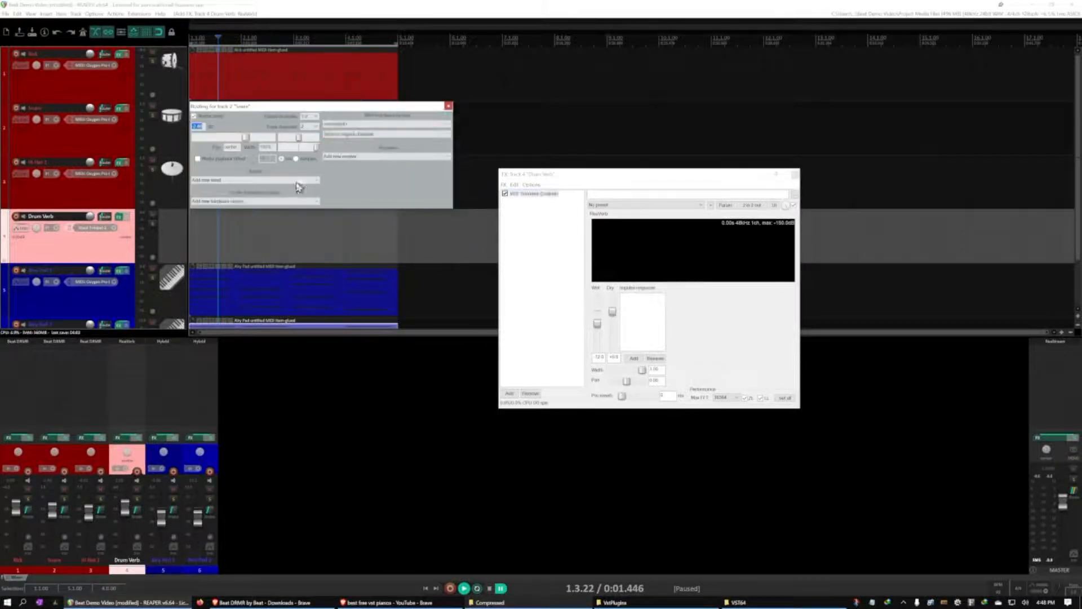
click(317, 180)
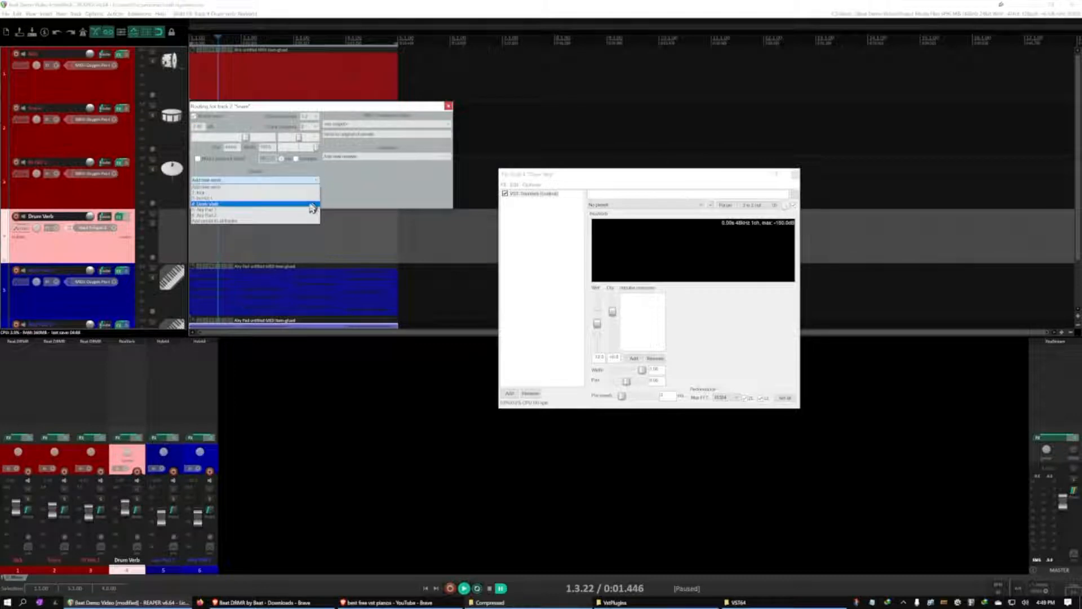
click(310, 204)
key(space)
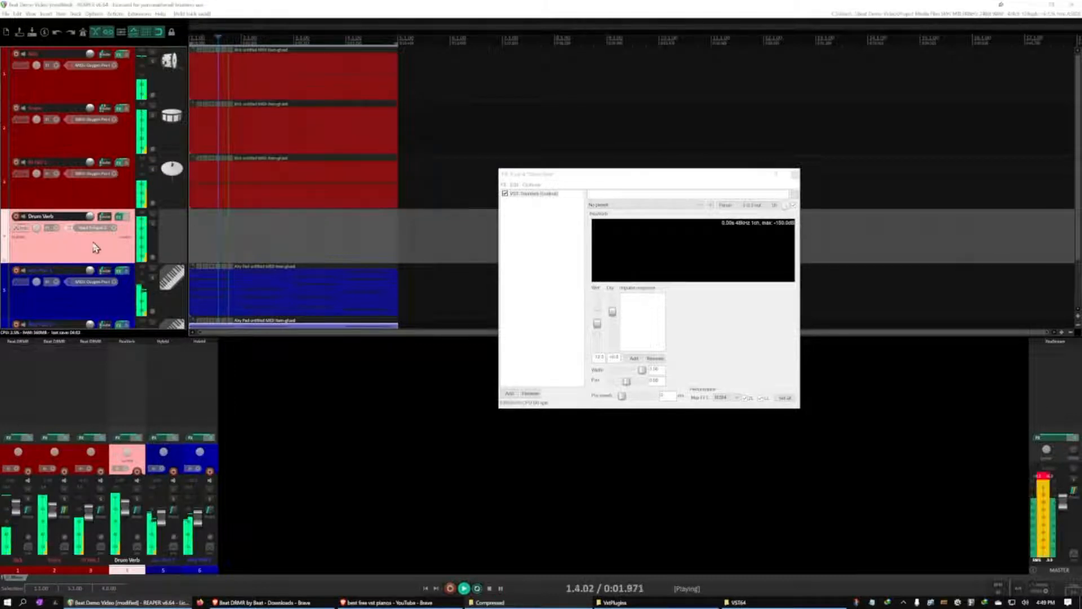
key(ctrl+space)
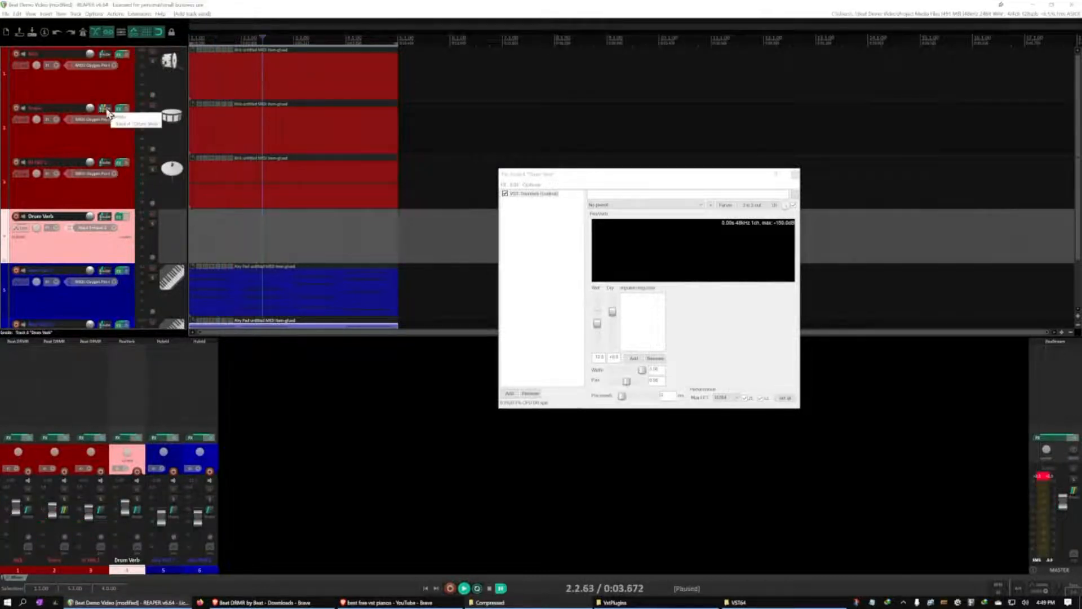
Review the Snare track's send to Drum Verb, clear the master's clip indicator, and replay the beat
click(106, 110)
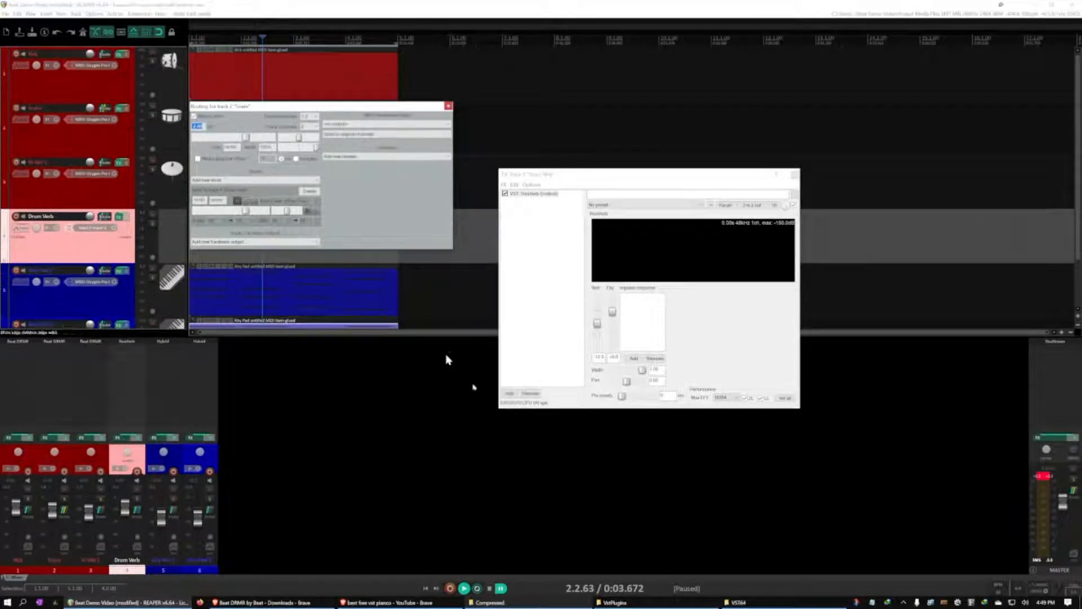
click(1042, 477)
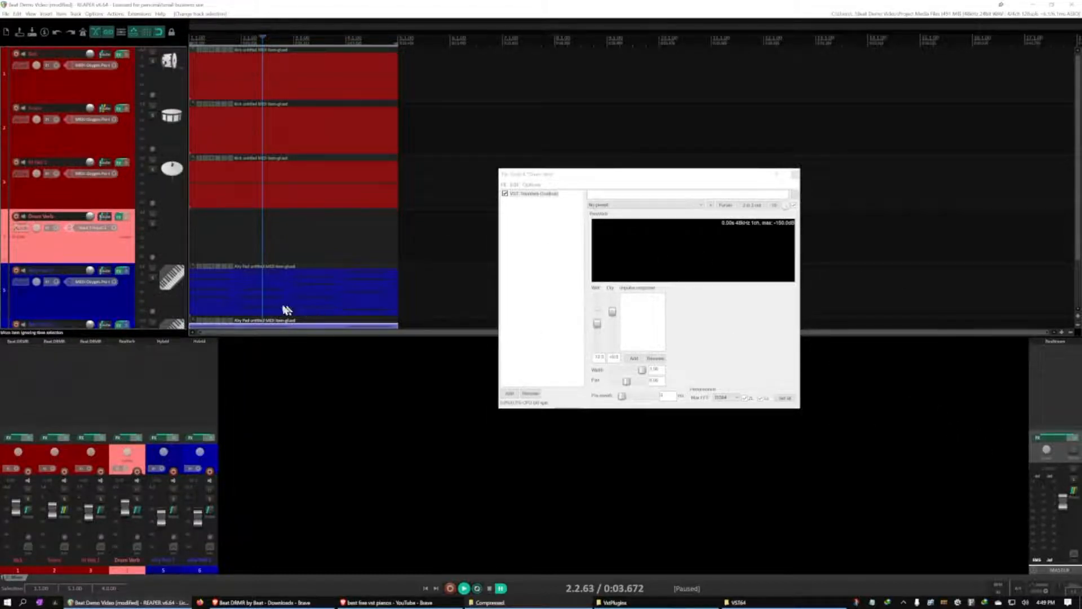
click(112, 203)
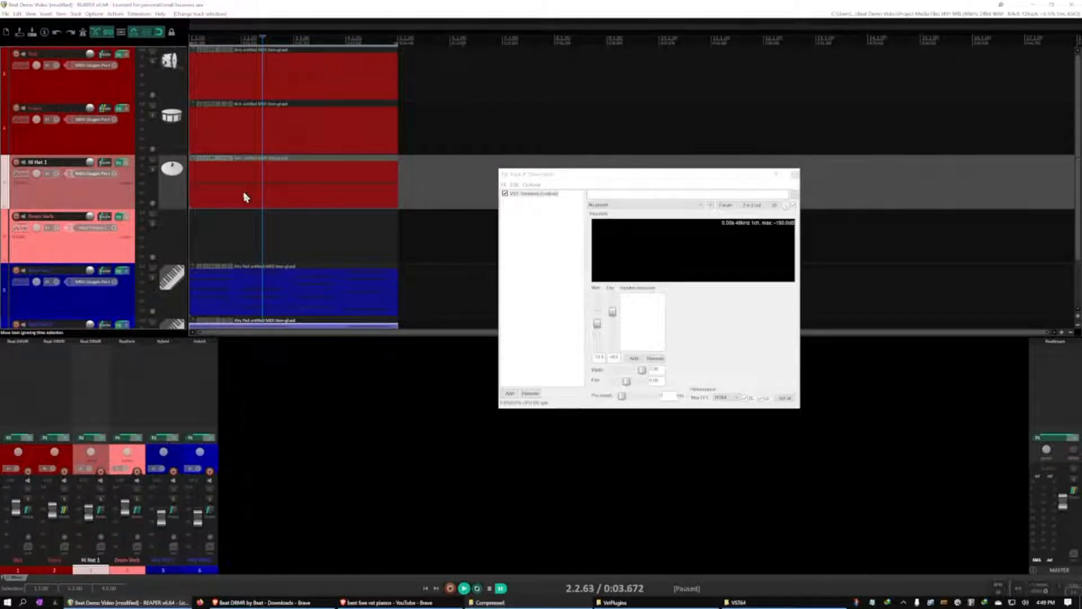
key(space)
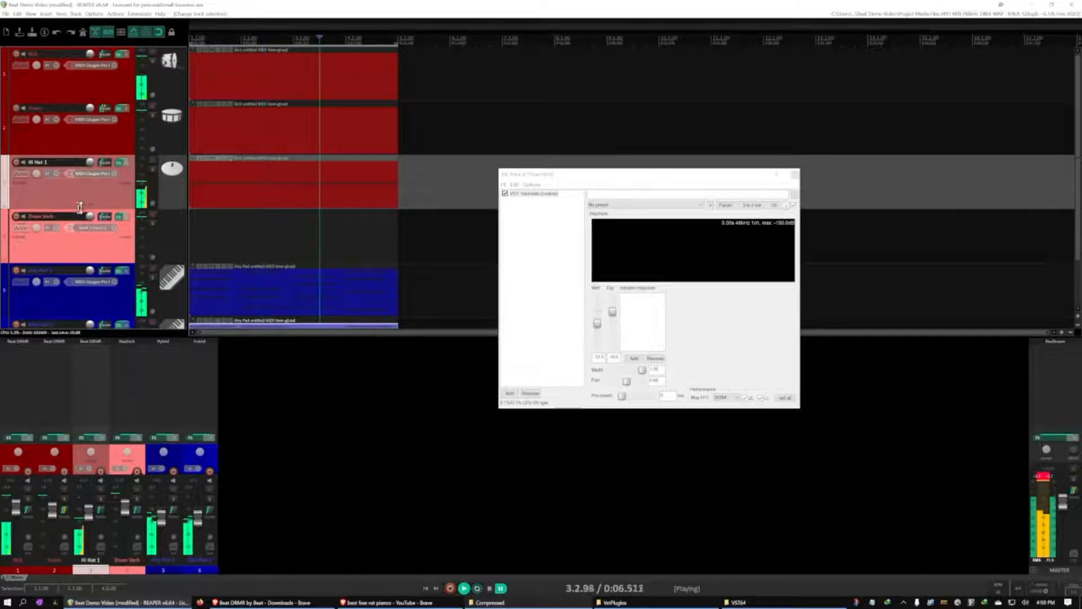
key(space)
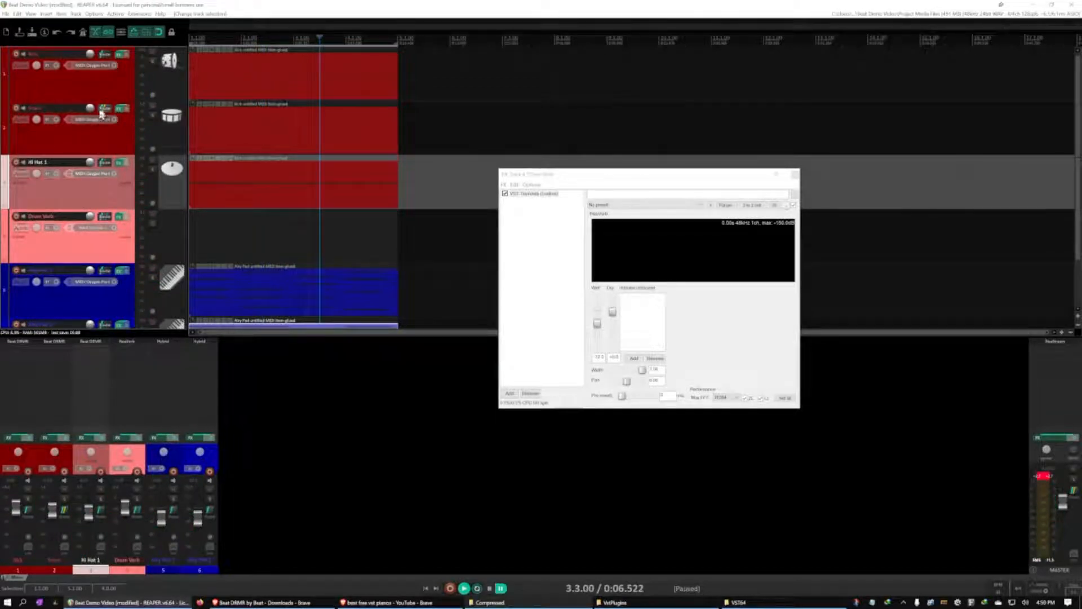
click(102, 112)
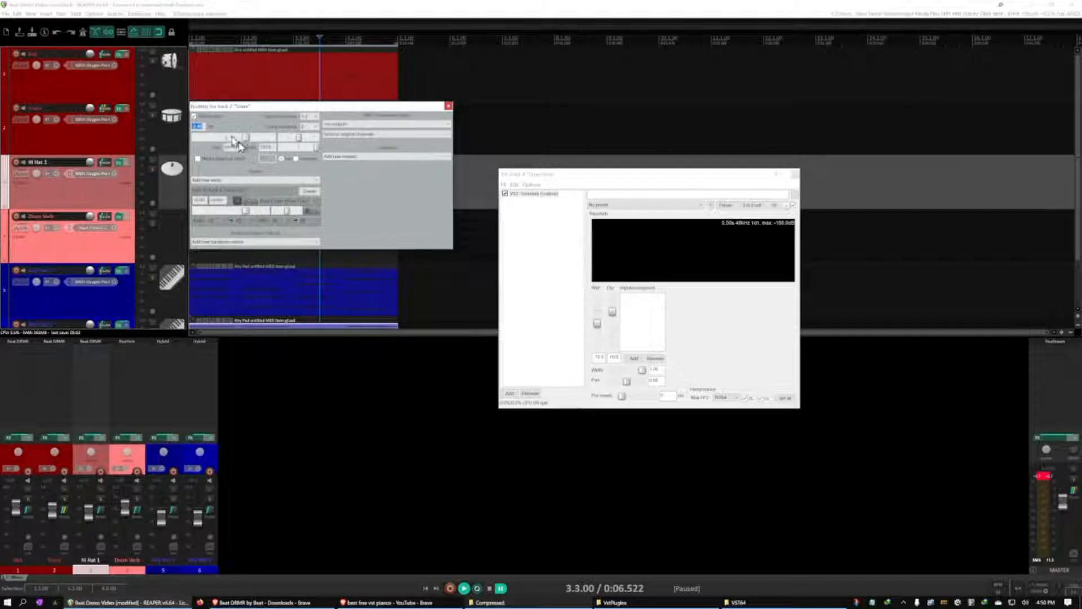
click(448, 106)
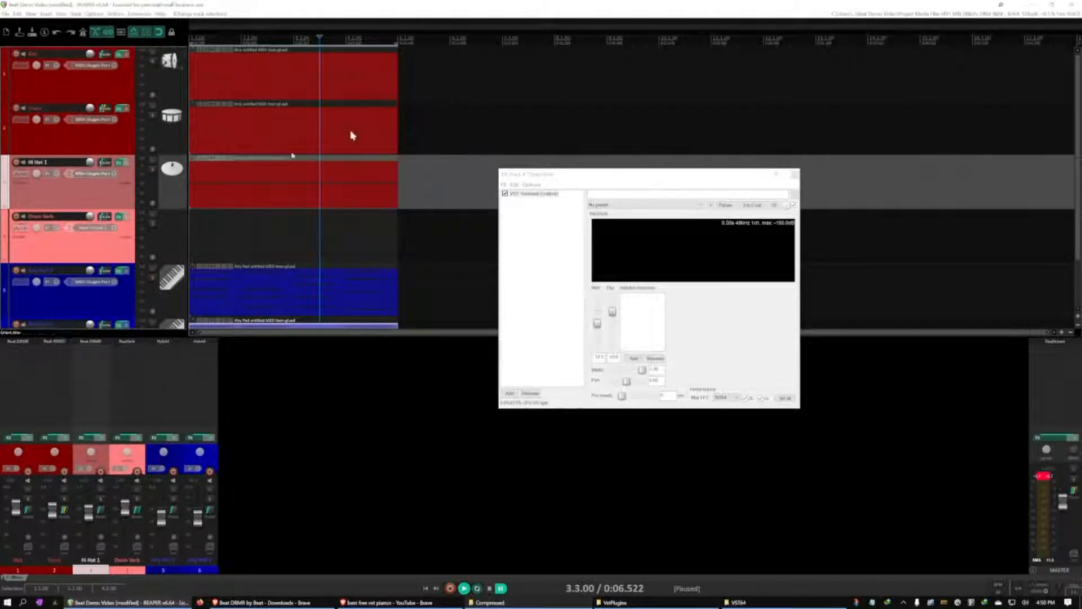
Solo Drum Verb during playback and toggle the Snare track's solo to compare the reverb return with the snare
click(50, 248)
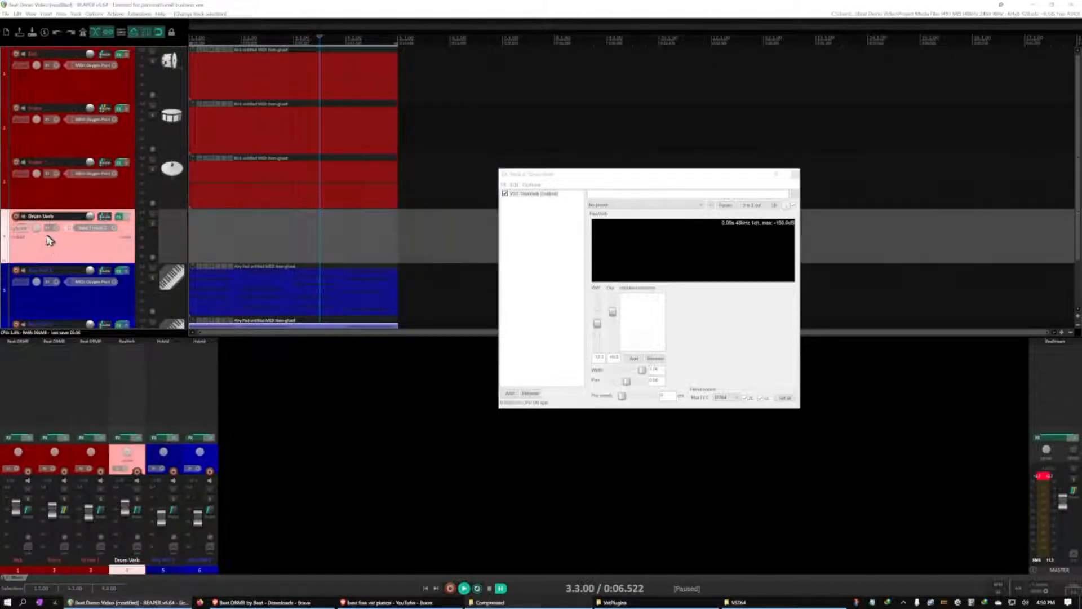
key(space)
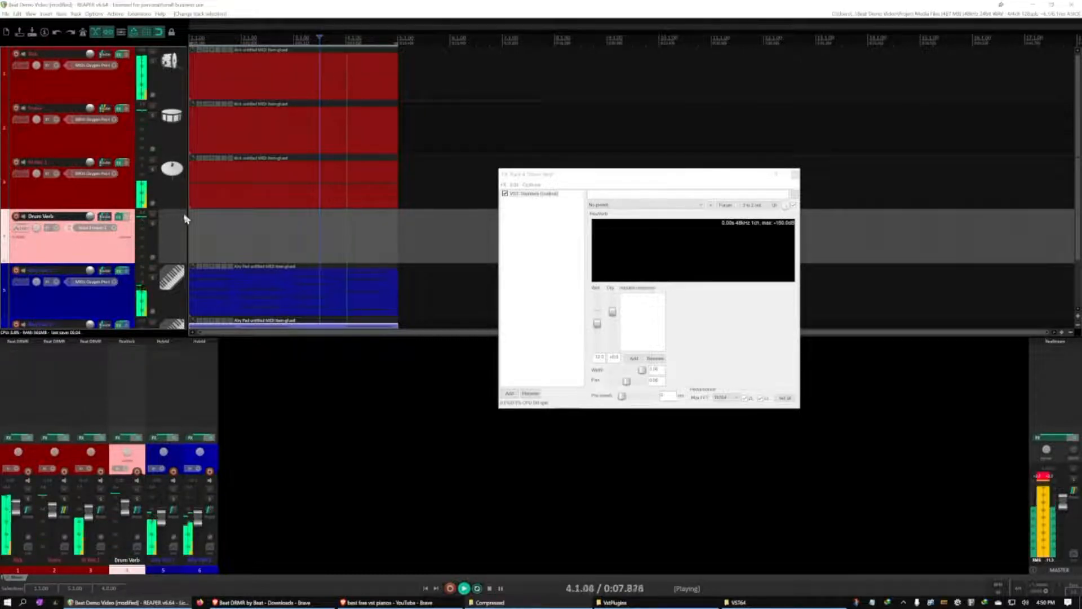
click(153, 224)
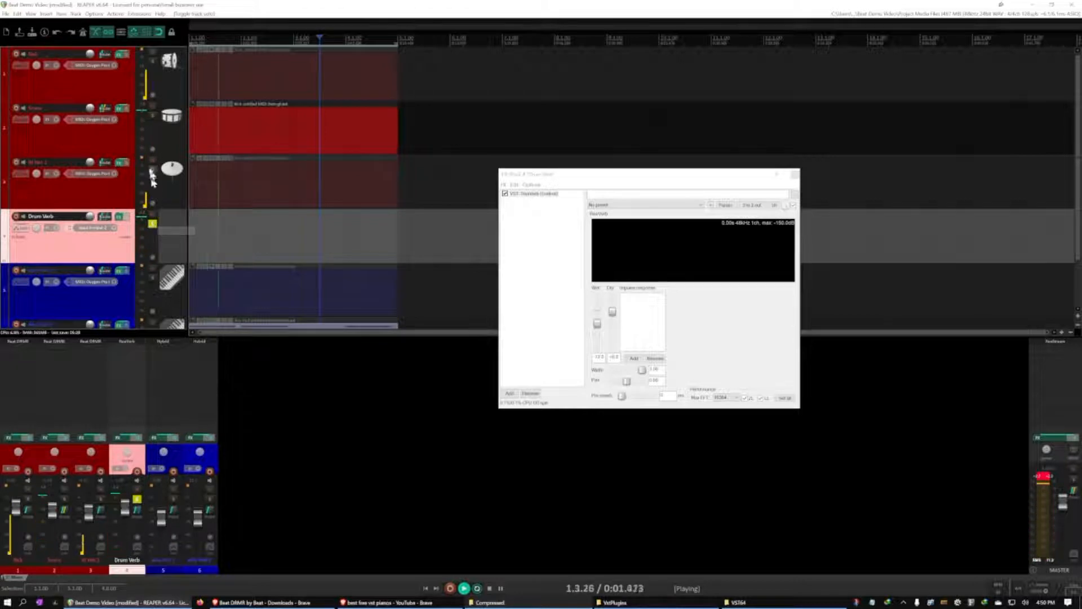
click(155, 119)
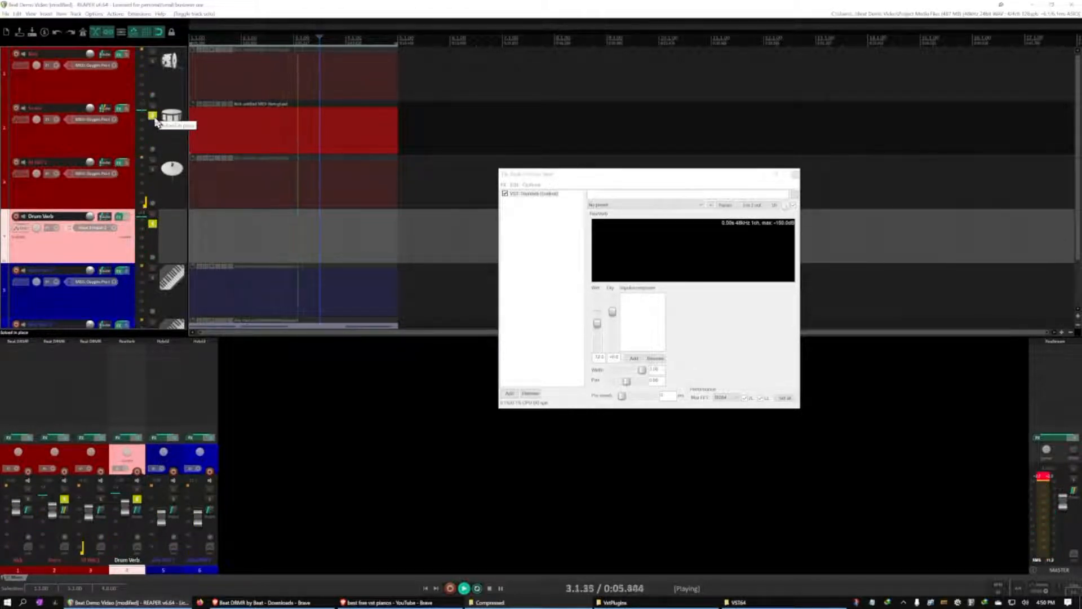
click(155, 120)
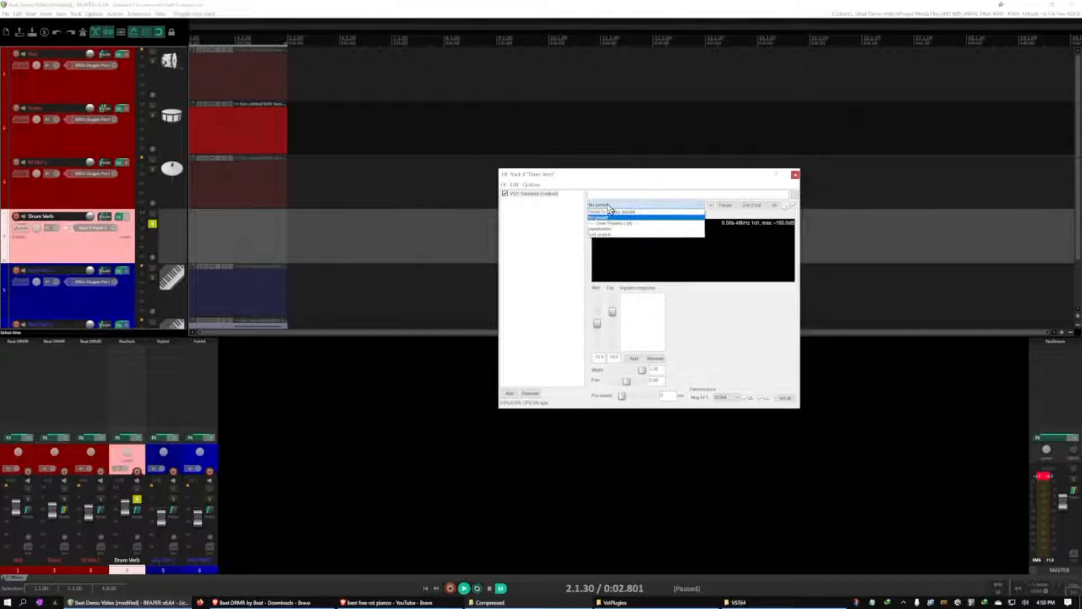
Load ReaVerb's first user preset, with reverb and echo generators, and listen to it on the soloed Drum Verb track
click(613, 231)
key(space)
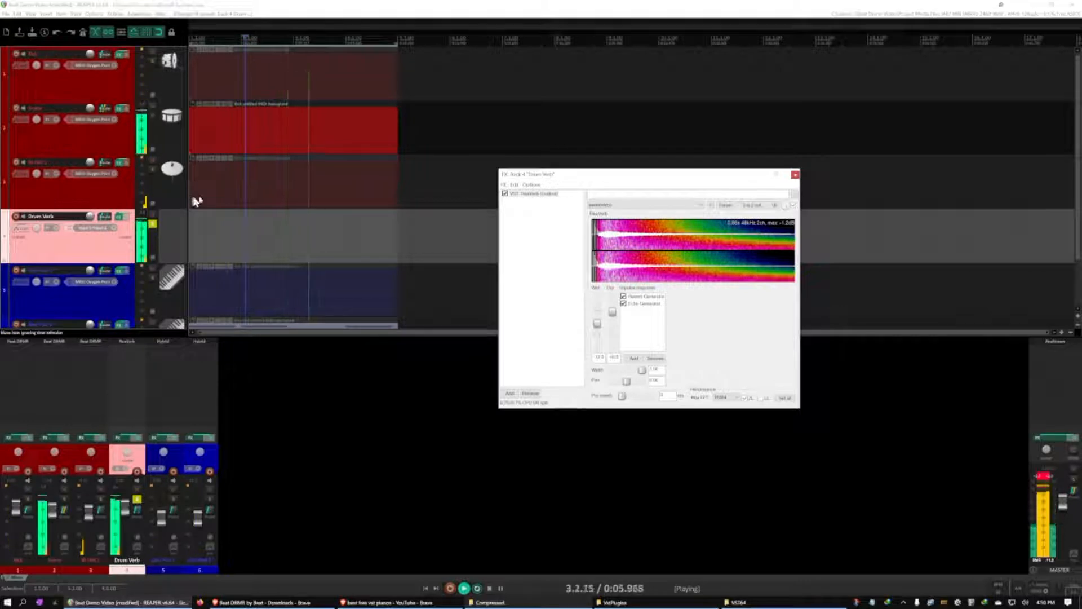
key(space)
Try ReaVerb's other user preset, with the echo generators and filter, and audition it on Drum Verb
click(701, 205)
click(625, 219)
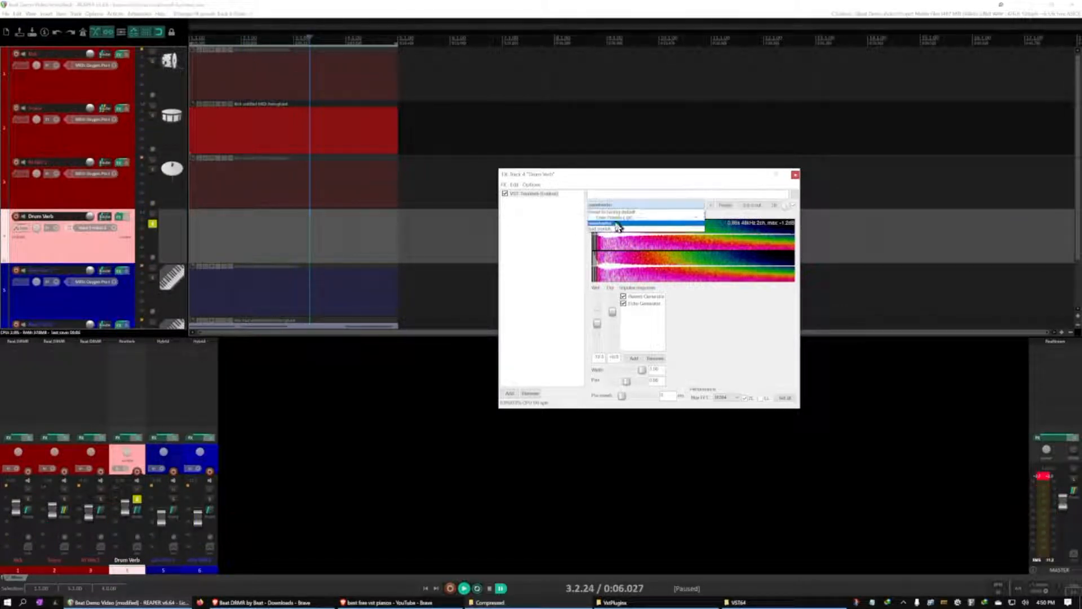
click(651, 208)
click(612, 233)
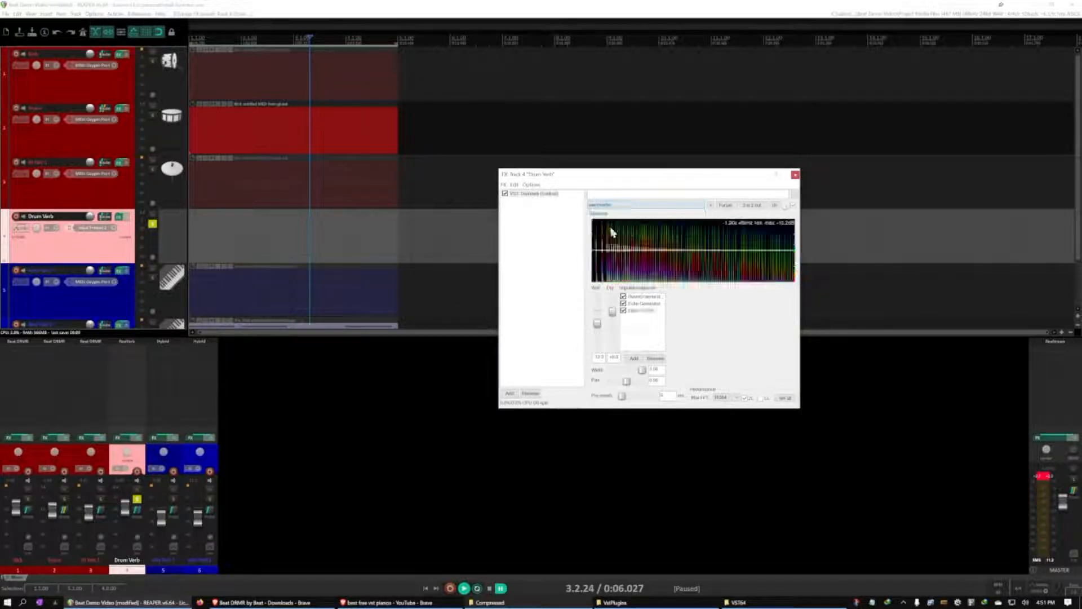
key(space)
Switch ReaVerb back to the first user preset, stop playback, and unsolo the Drum Verb track
click(610, 206)
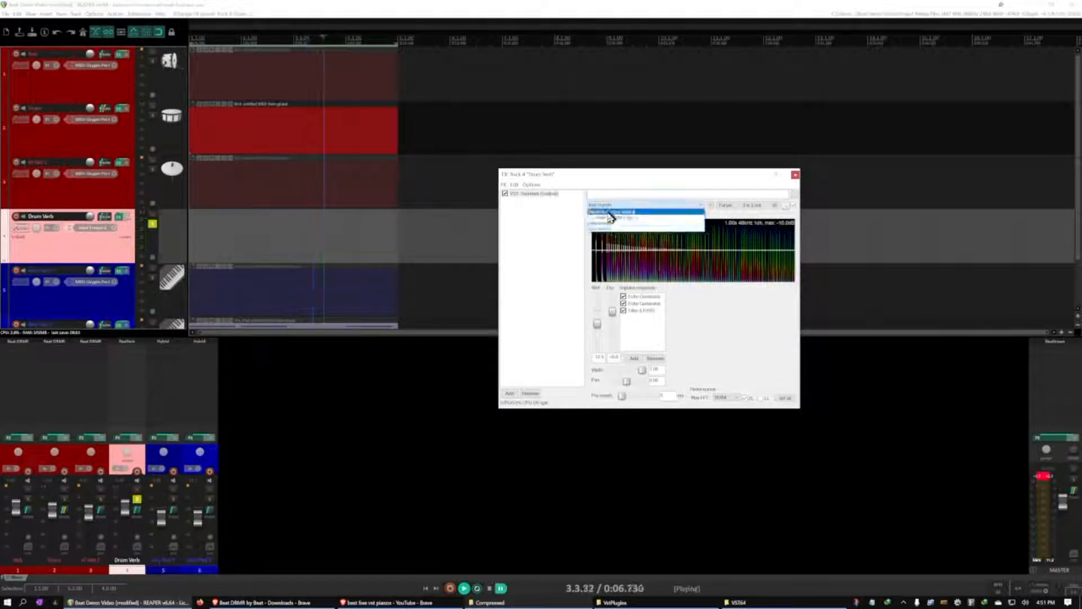
click(608, 223)
key(ctrl+space)
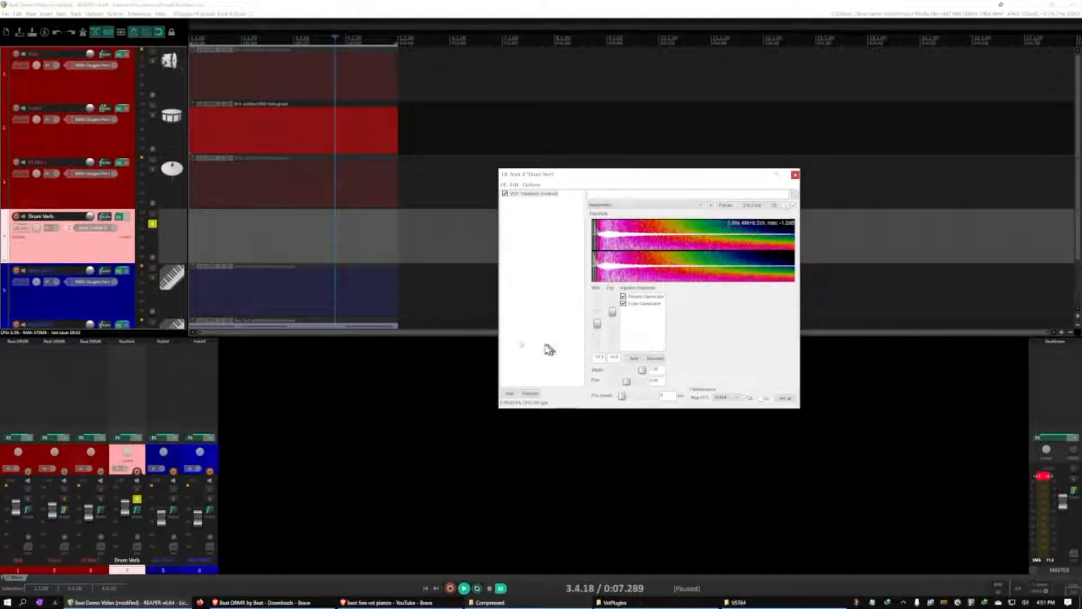
click(153, 225)
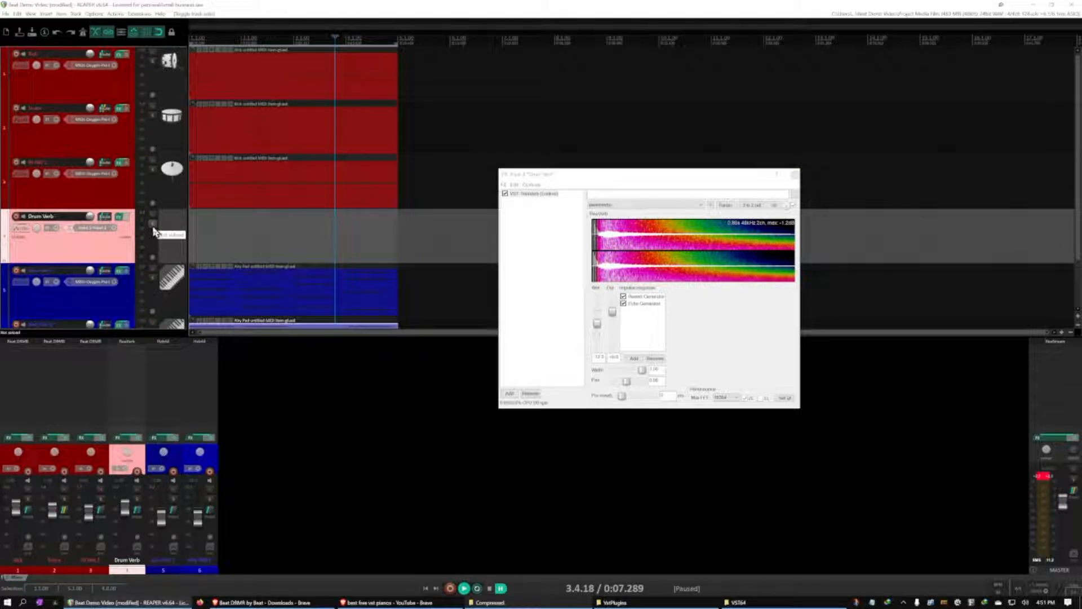
Solo Drum Verb during playback, pull ReaVerb's dry level down to -inf, and lower its wet level slightly
key(ctrl+space)
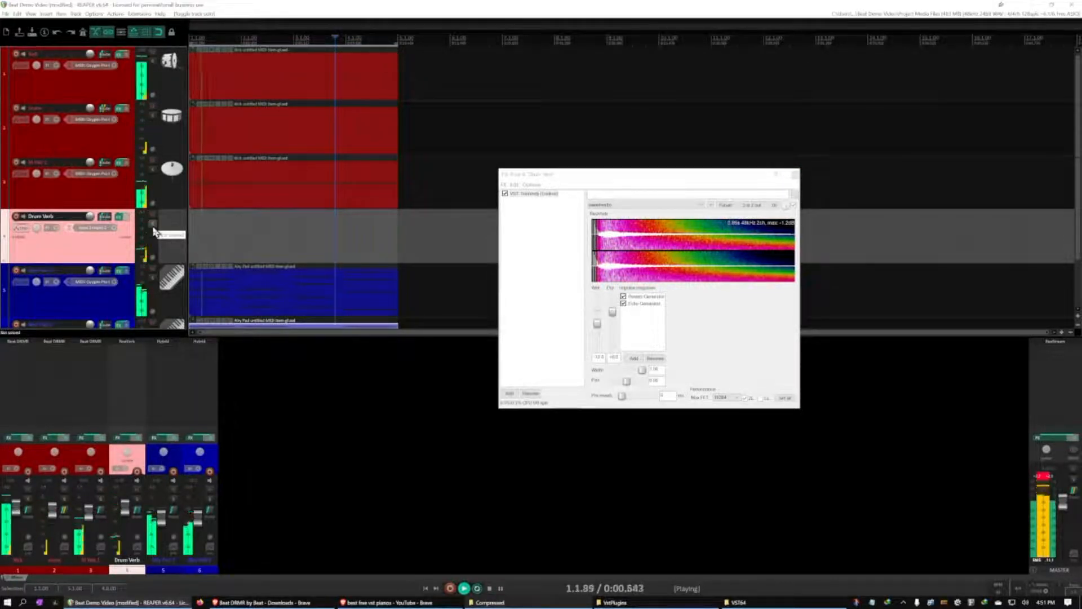
click(153, 225)
key(ctrl+space)
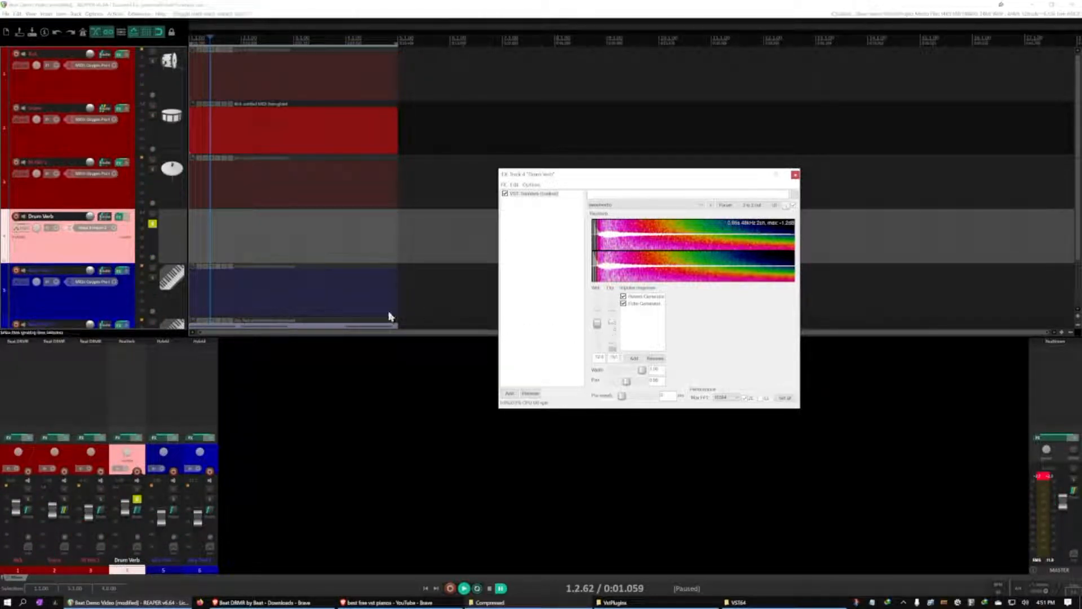
key(ctrl+space)
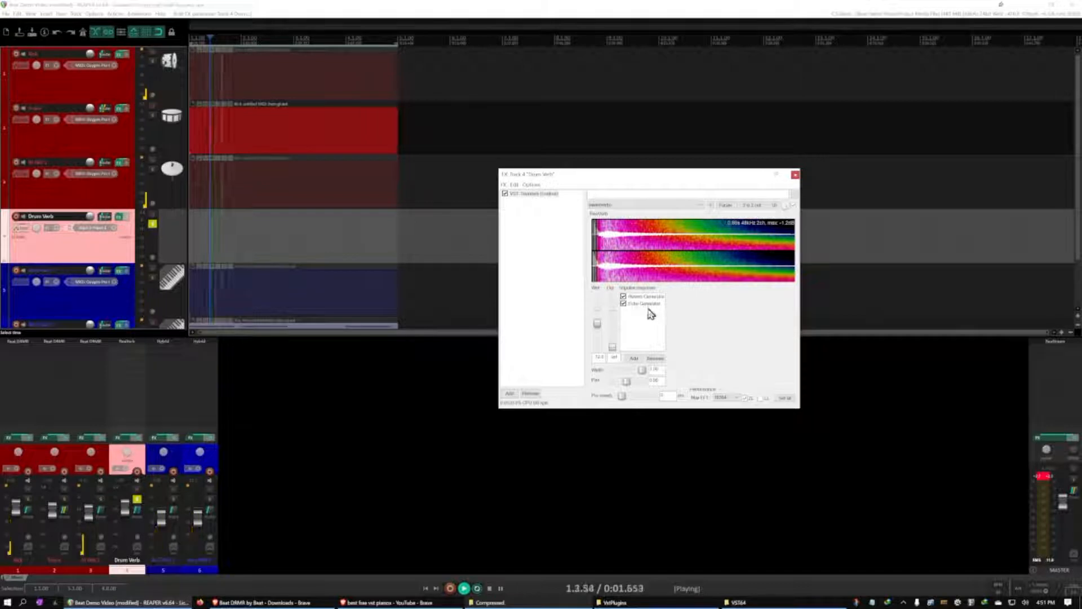
drag(597, 324, 598, 328)
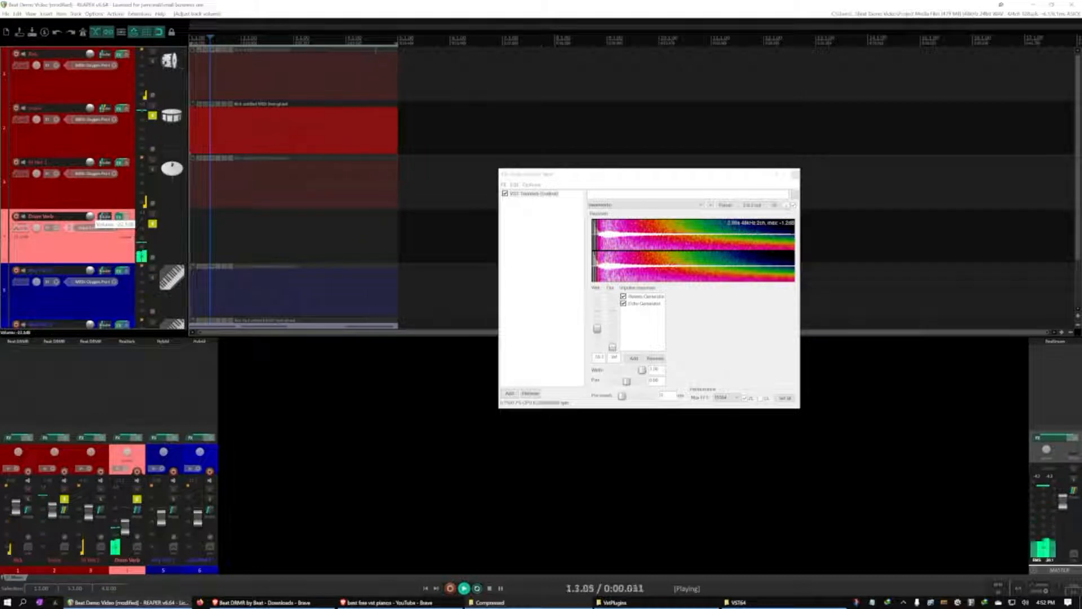
Unsolo the Drum Verb and Snare tracks to hear the full mix, and close the ReaVerb effects window
click(152, 224)
click(152, 117)
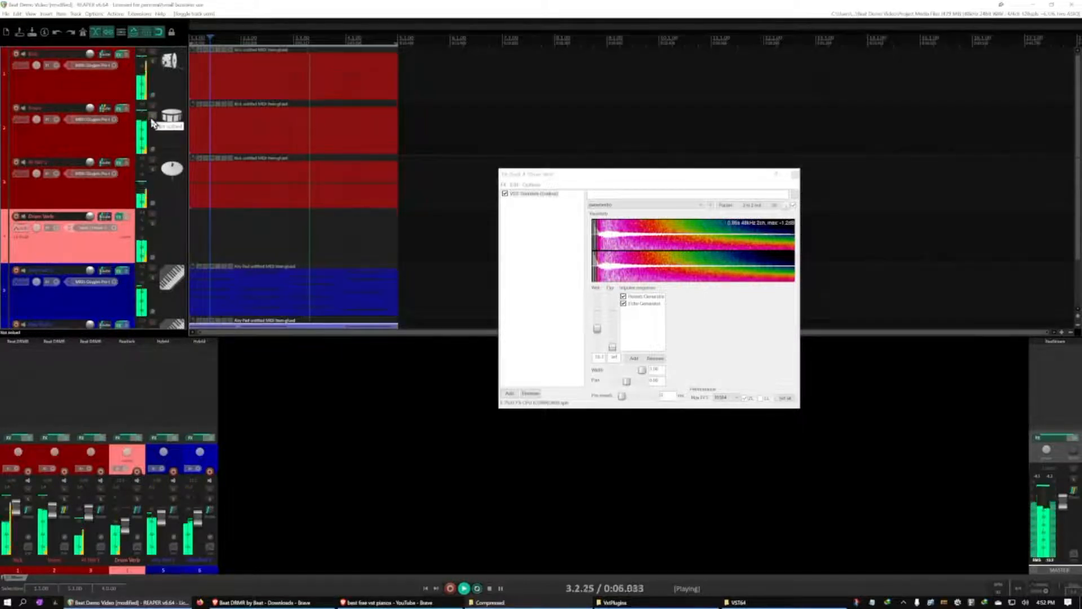
click(795, 175)
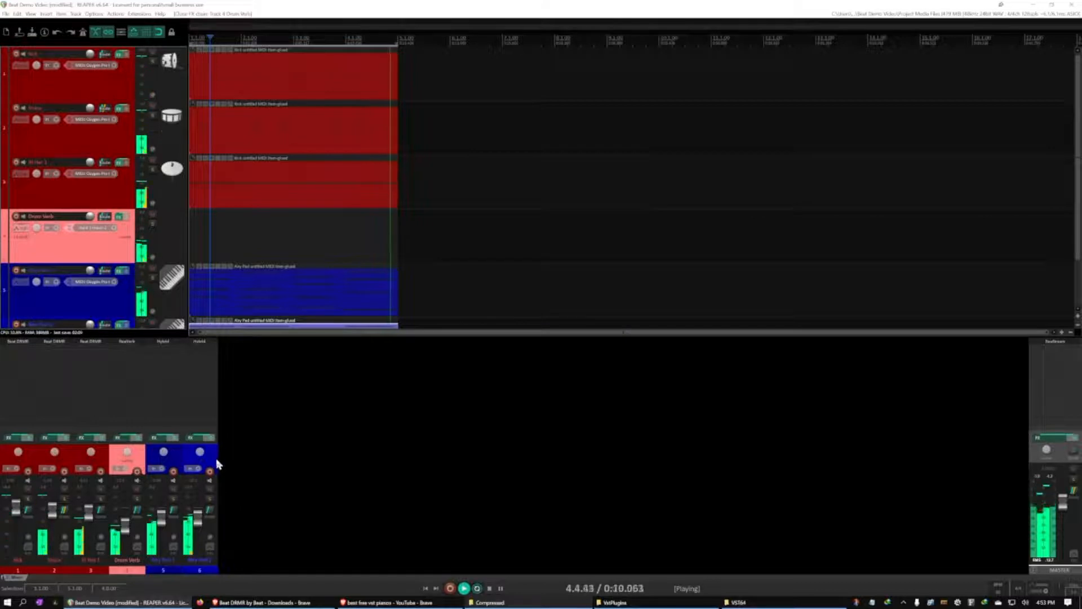
Mute both Hybrid pad tracks and toggle Drum Verb's mute to compare the drums with and without reverb
click(210, 489)
click(173, 490)
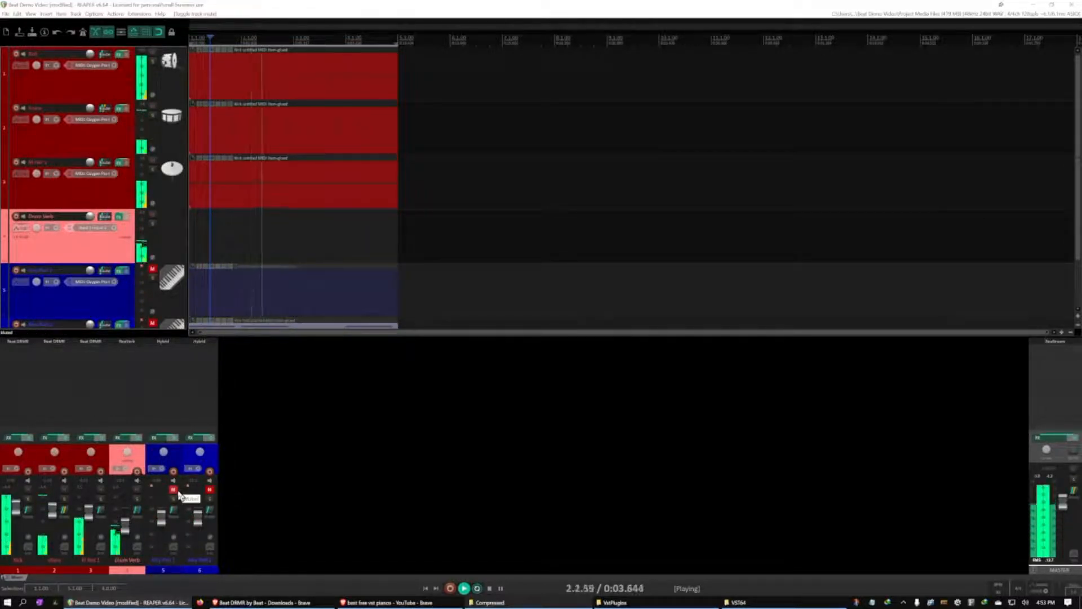
click(139, 493)
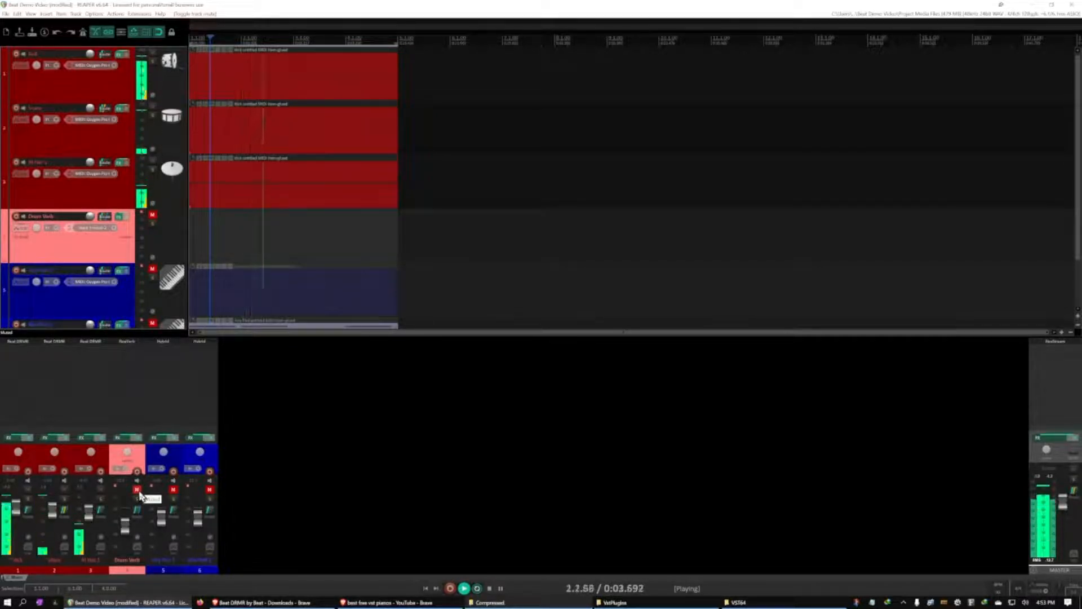
click(138, 491)
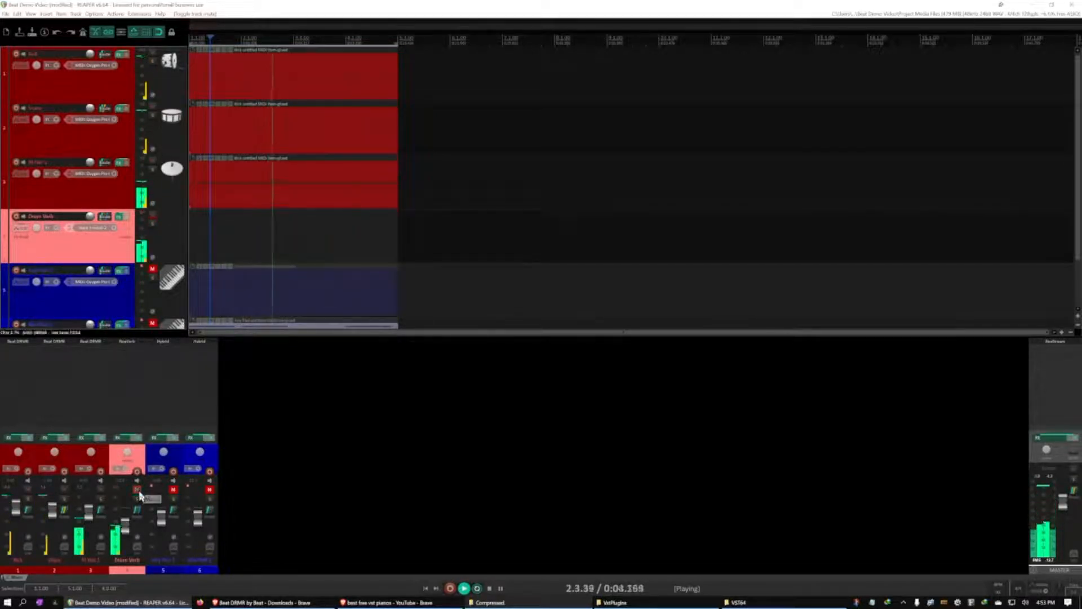
Add a send from the Kick track to Drum Verb and close its routing window
click(108, 199)
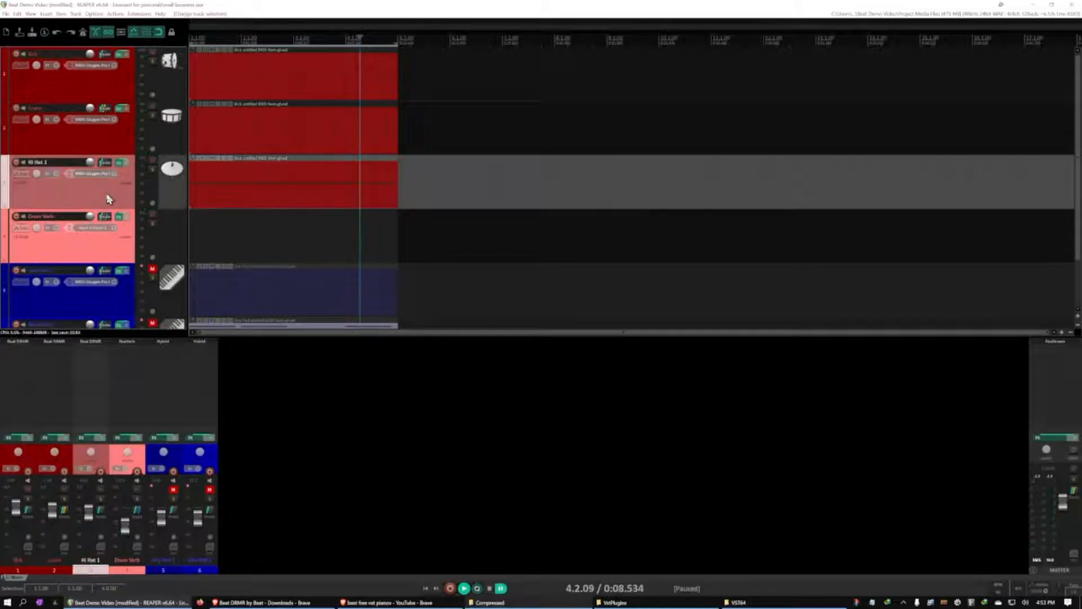
click(106, 55)
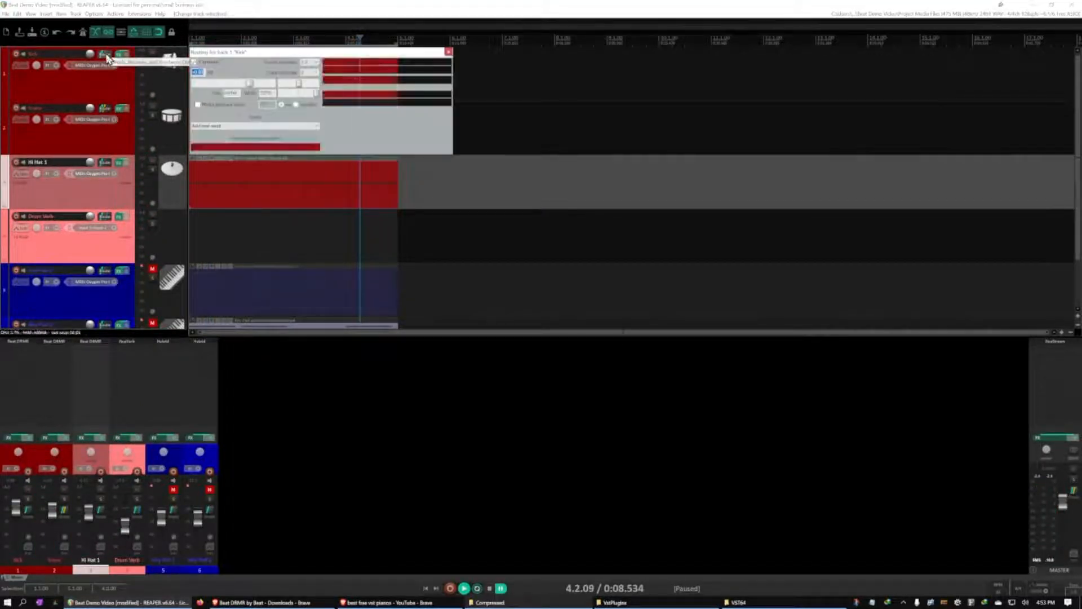
click(241, 127)
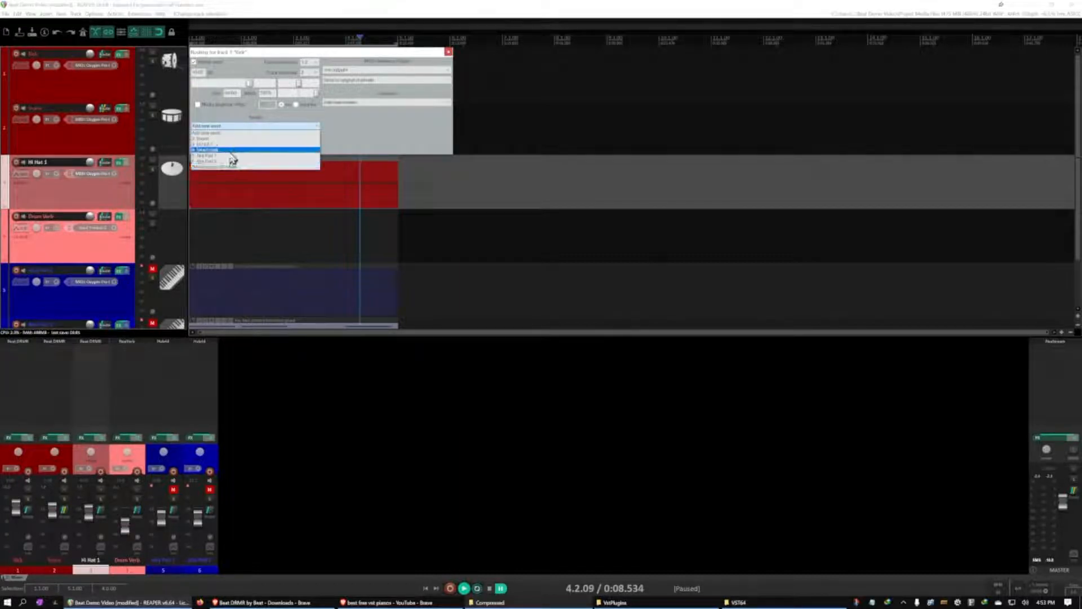
click(230, 151)
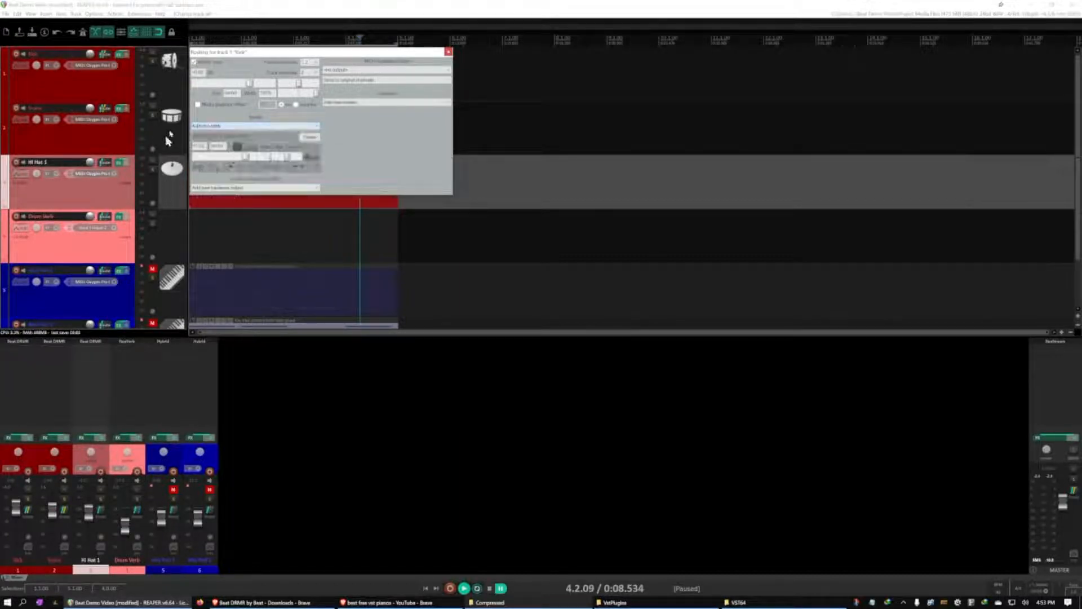
click(449, 52)
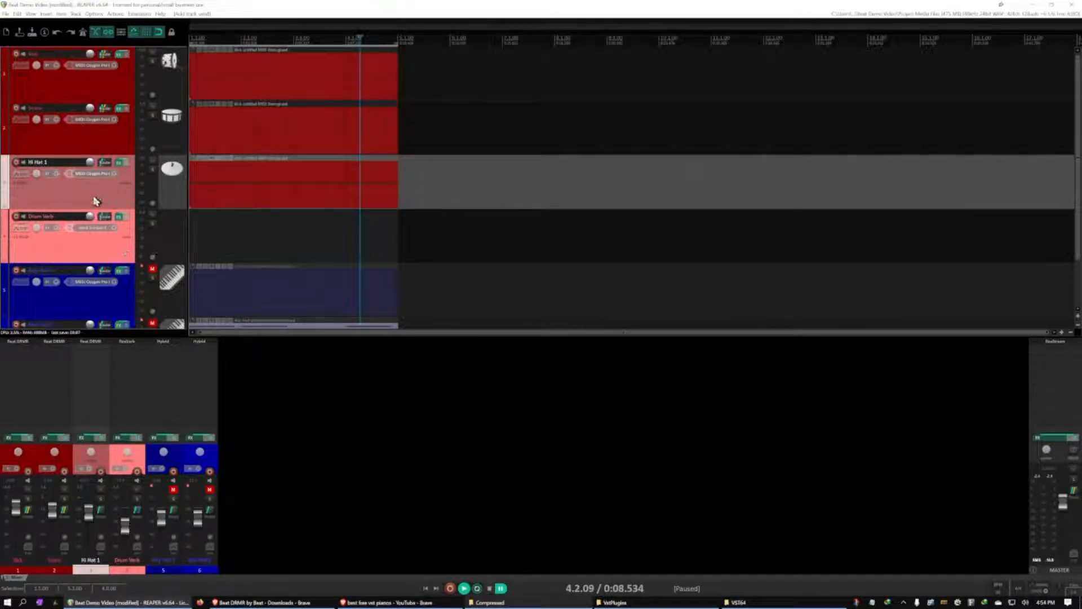
Add a send from Hi Hat 1 to Drum Verb, and solo the Drum Verb track
click(106, 164)
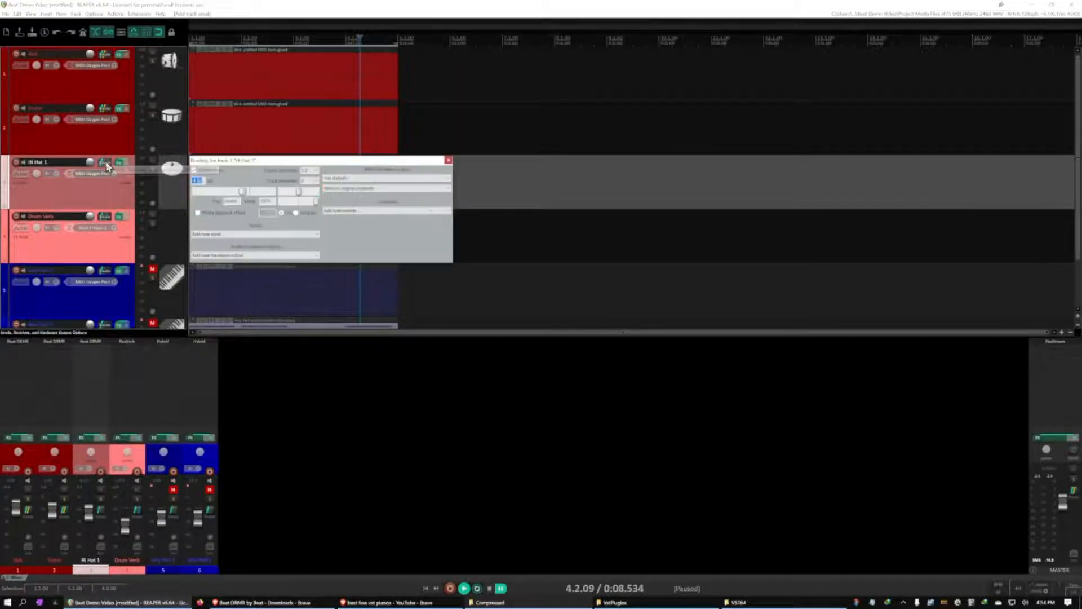
click(315, 235)
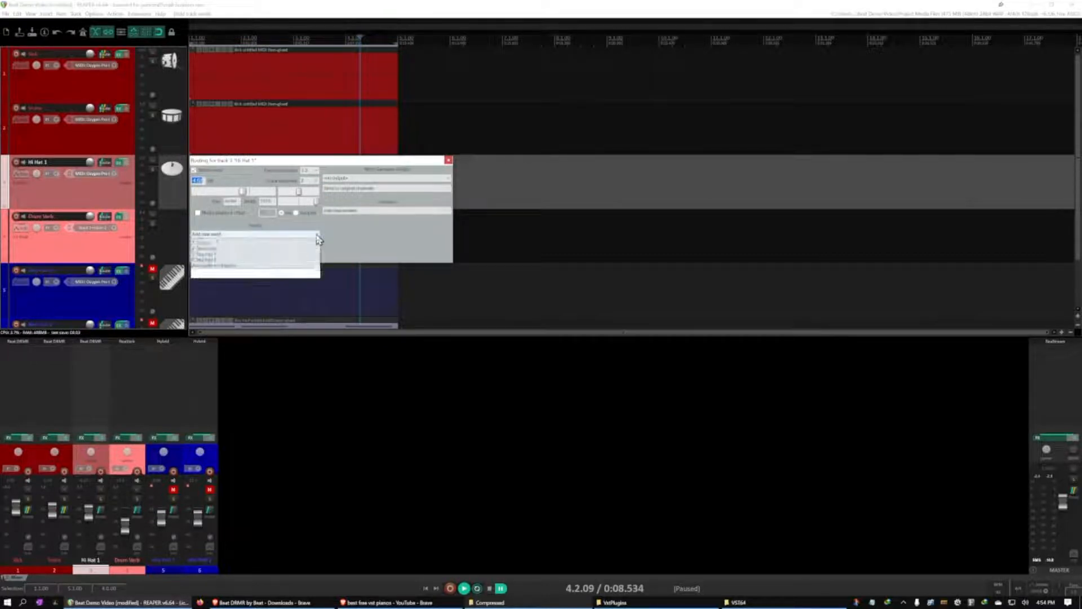
click(272, 259)
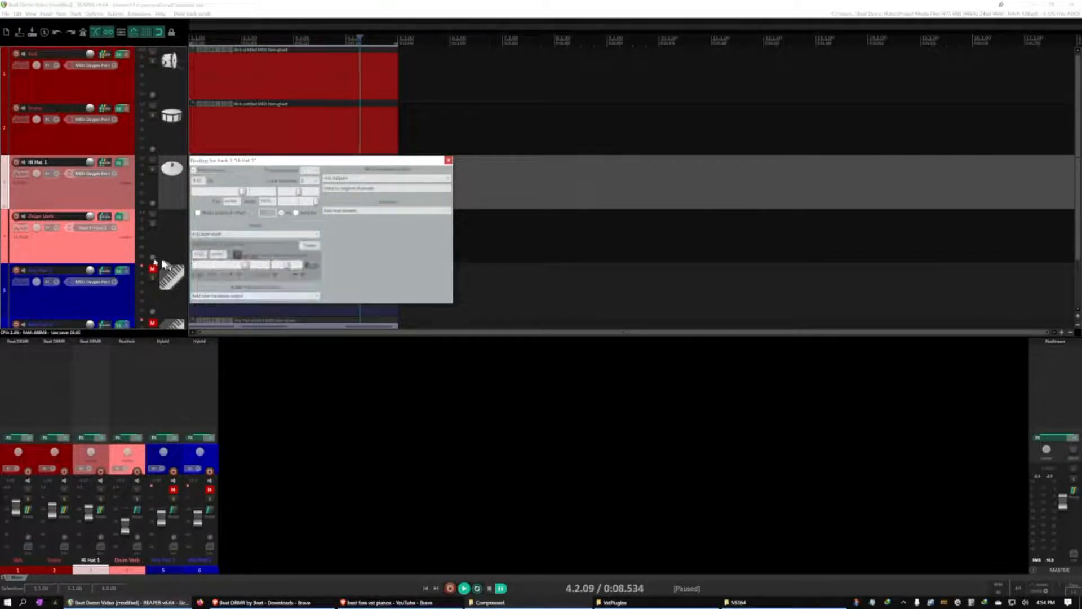
click(100, 255)
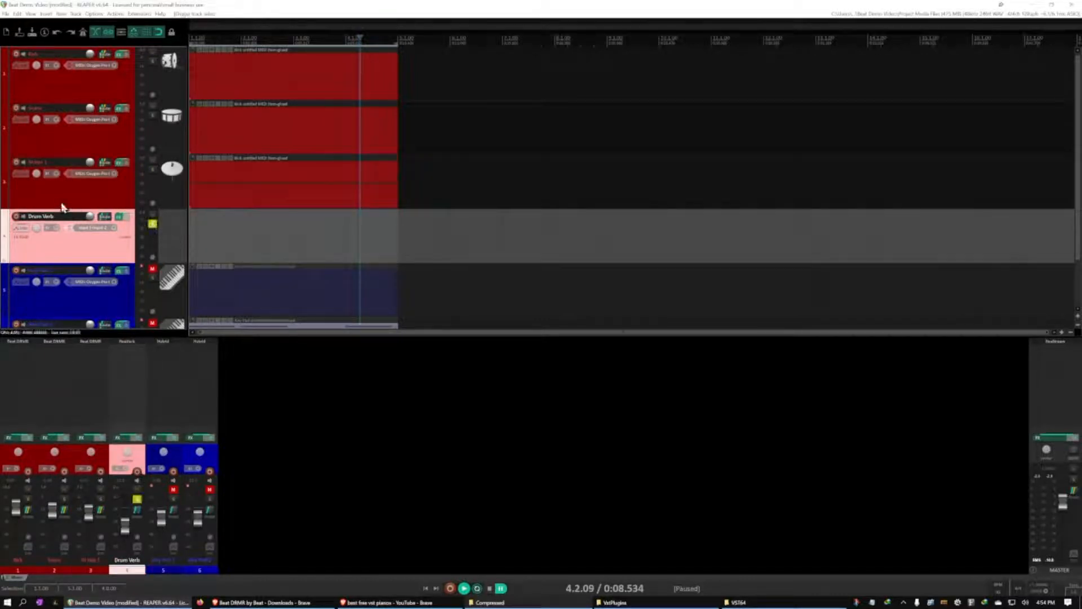
Play the beat and lower the Kick track's send level to Drum Verb while listening to the soloed reverb
key(space)
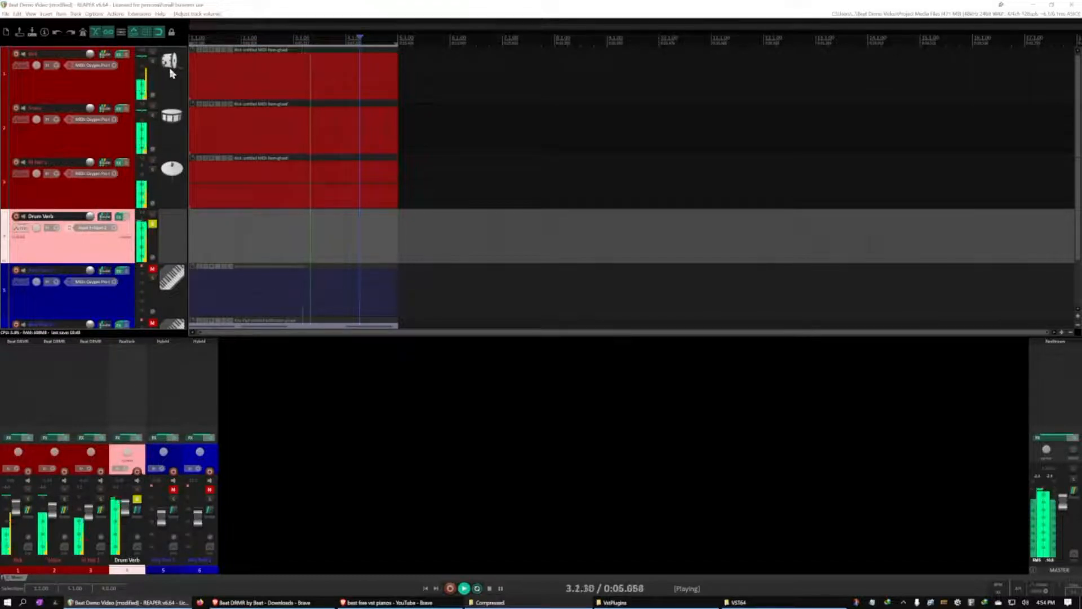
click(104, 54)
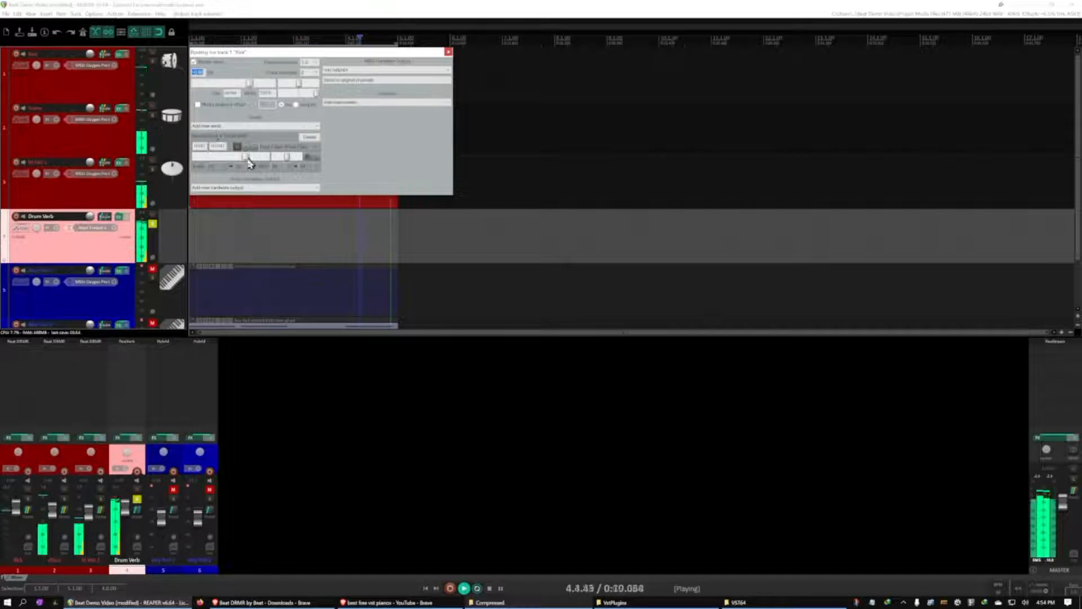
drag(243, 158, 239, 158)
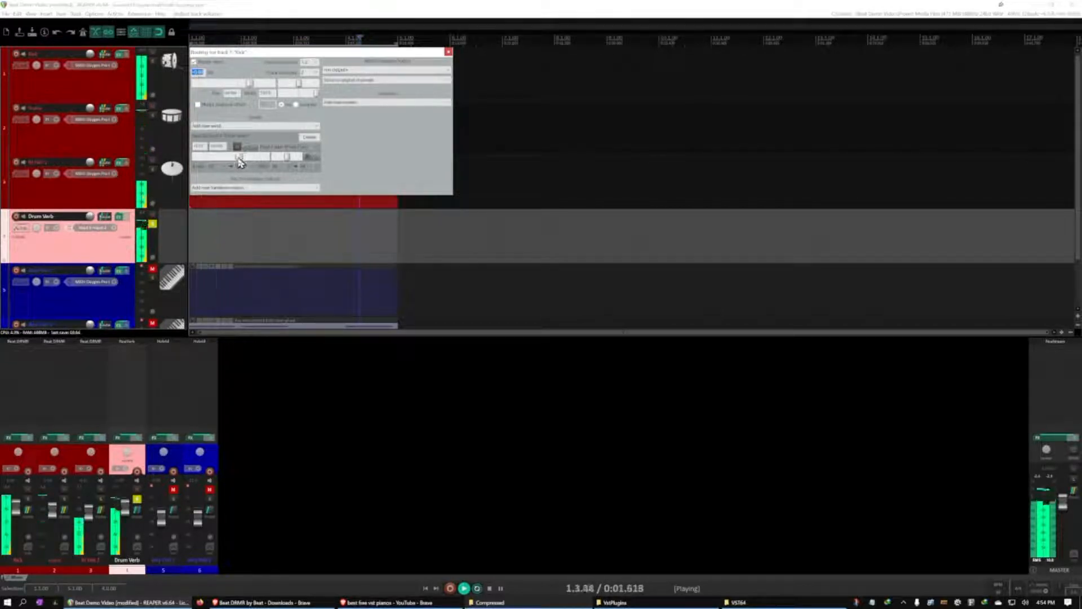
drag(235, 158, 233, 158)
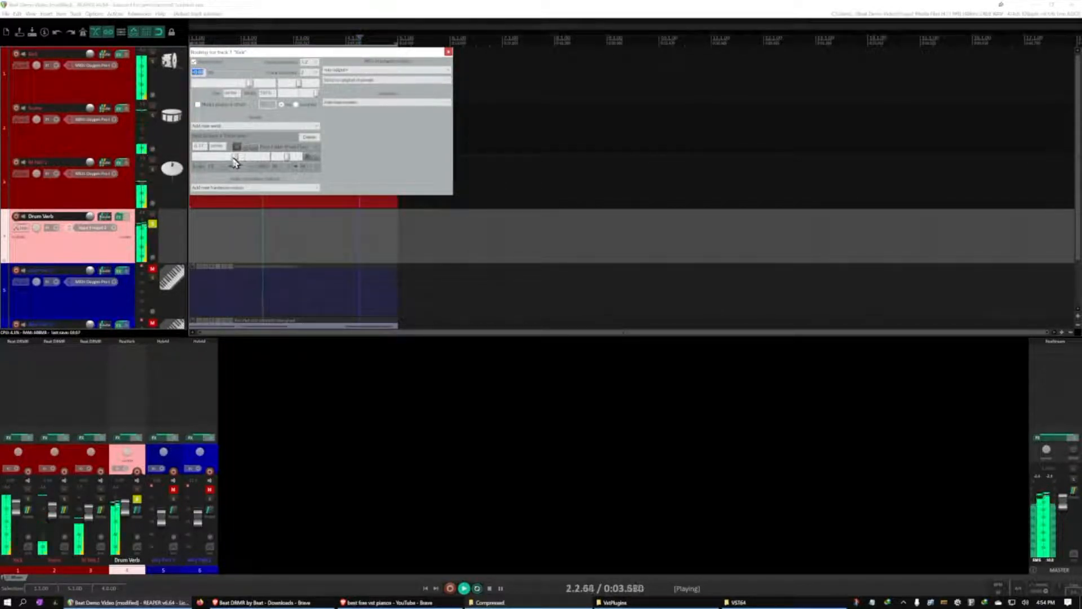
drag(228, 158, 226, 158)
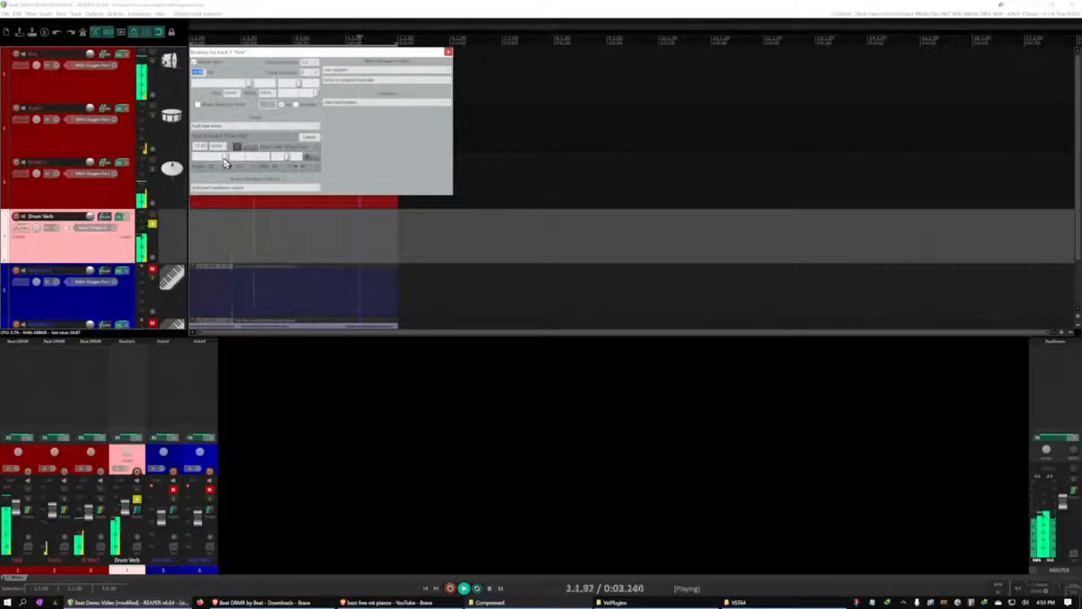
click(449, 52)
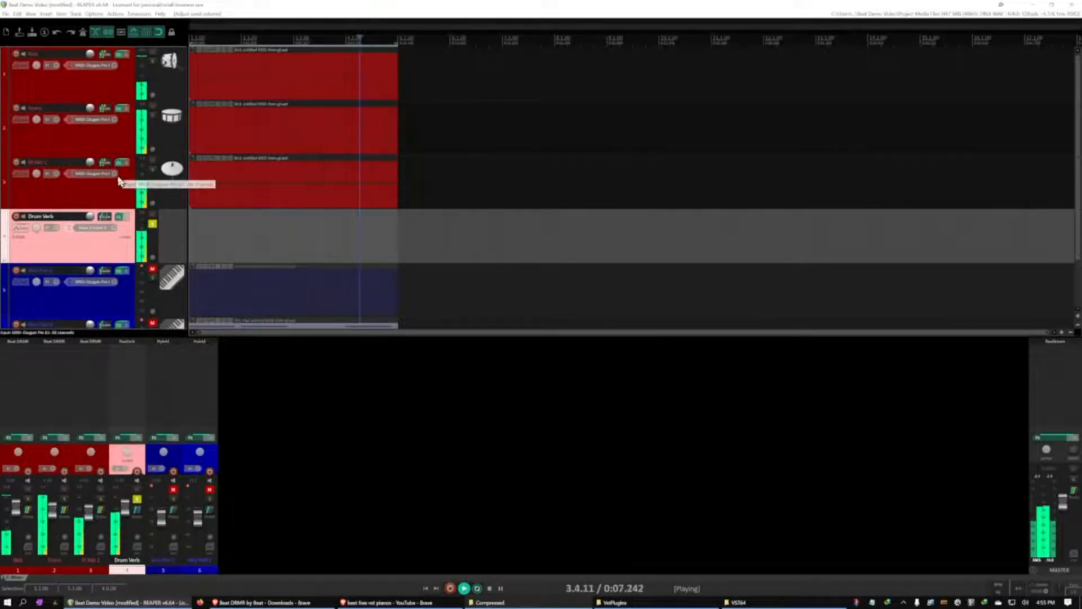
Lower Hi Hat 1's send level to Drum Verb, close its routing window, and unsolo Drum Verb
click(105, 164)
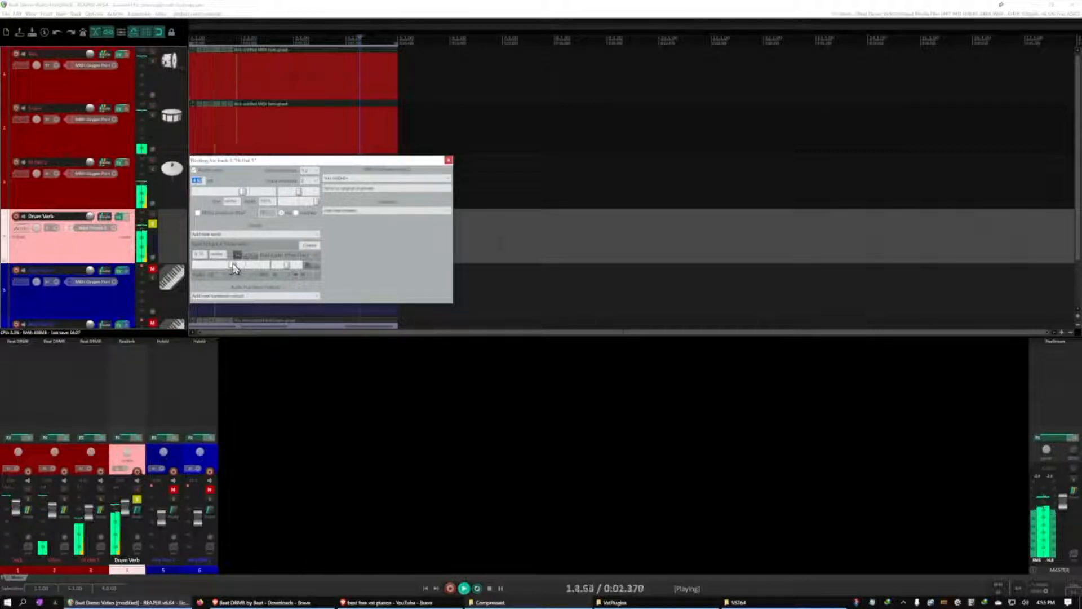
click(449, 160)
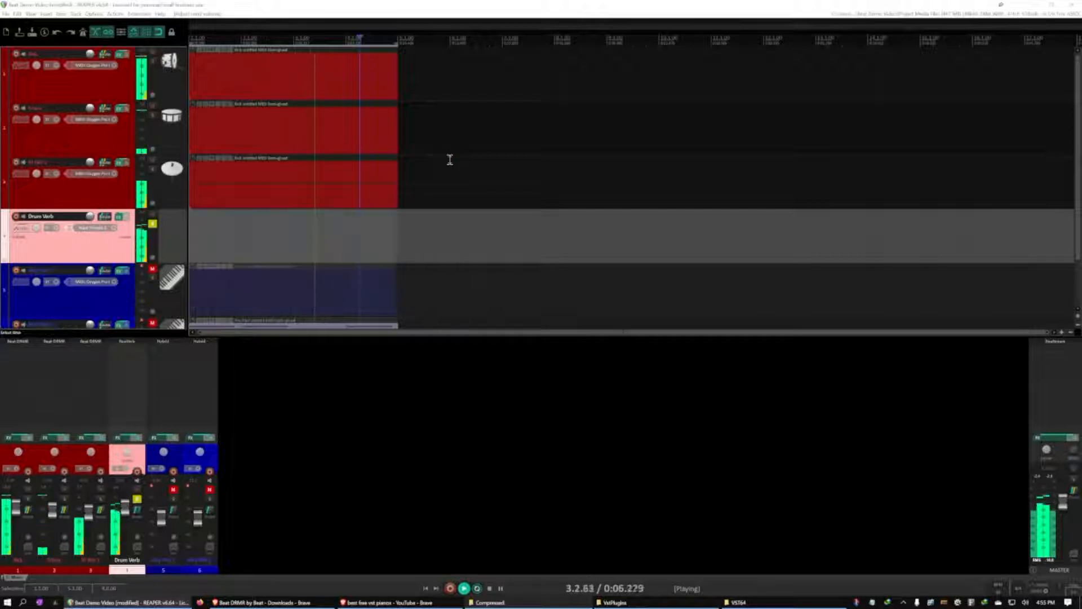
click(152, 224)
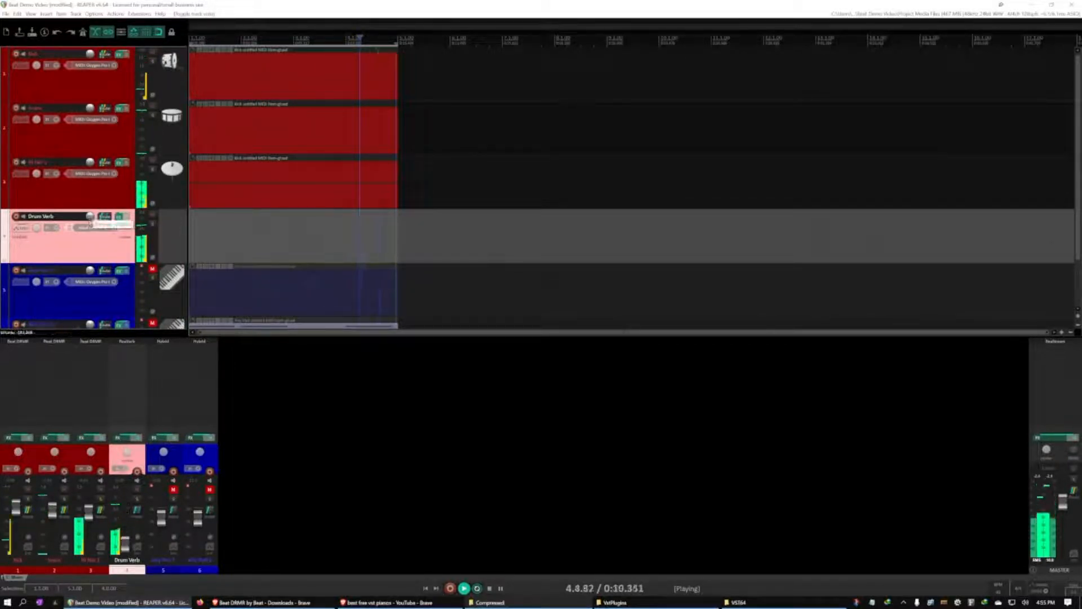
Turn Drum Verb's volume well down, restart playback from the beginning, and raise the reverb until it balances with the drums
drag(90, 218, 94, 217)
key(ctrl+space)
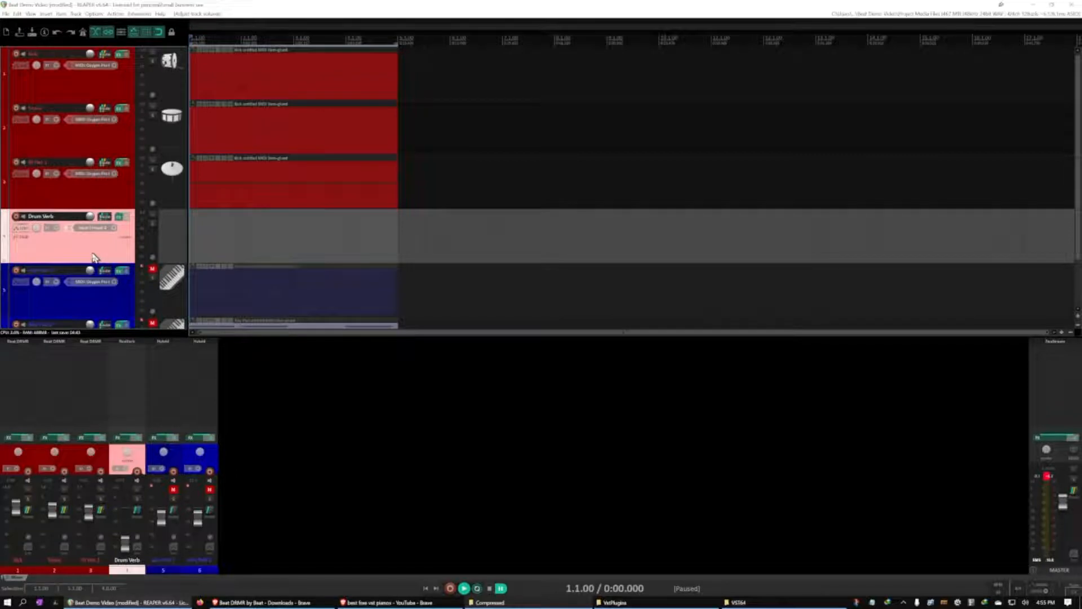
key(space)
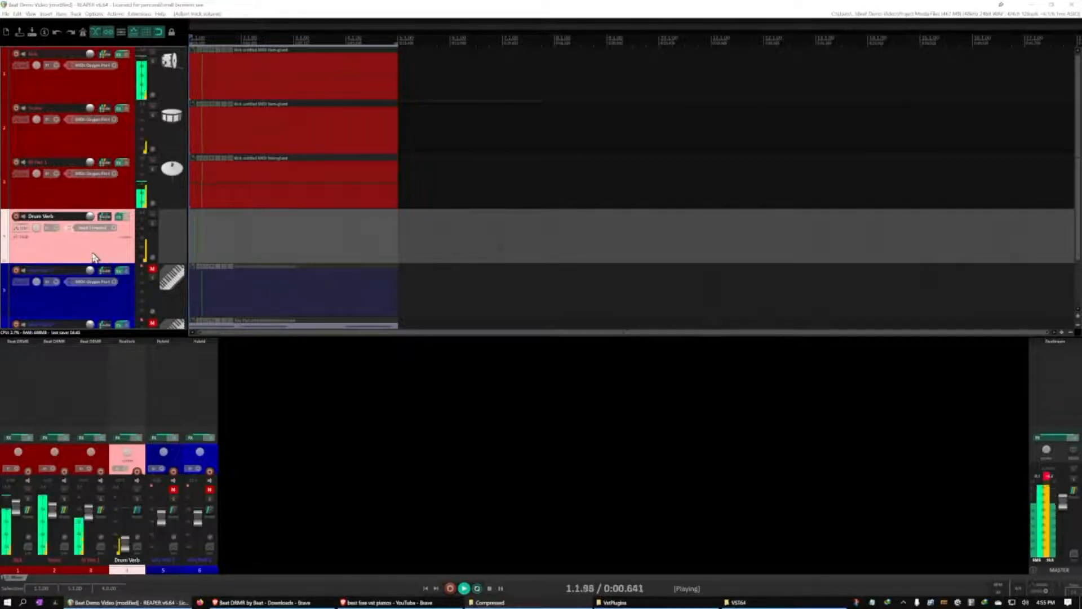
drag(91, 218, 90, 213)
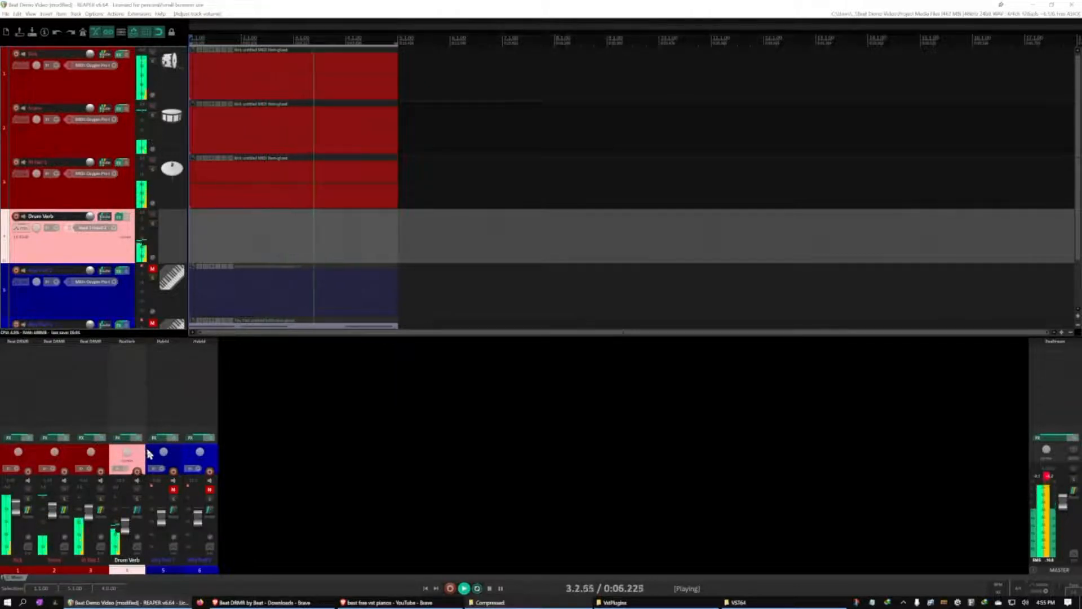
Unmute both Hybrid pad tracks during playback and reset the master track's clip indicator
click(173, 490)
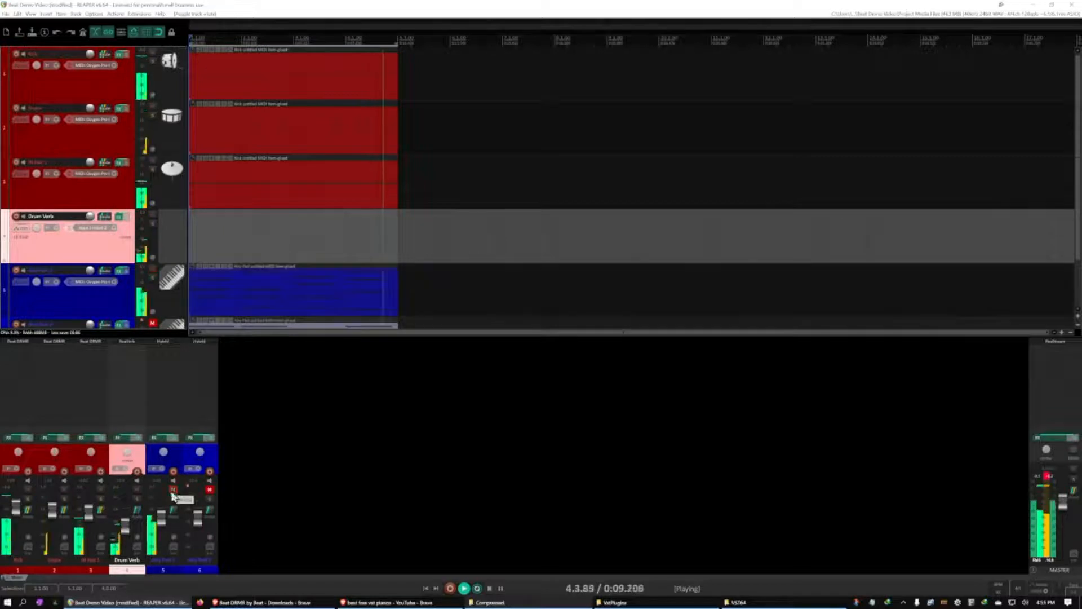
click(209, 490)
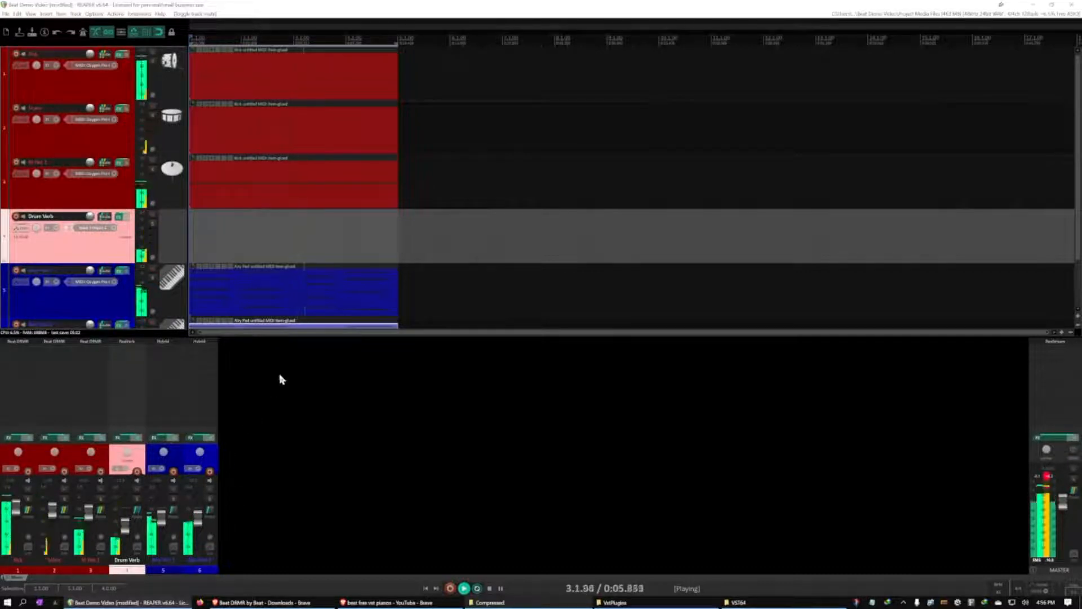
click(1049, 477)
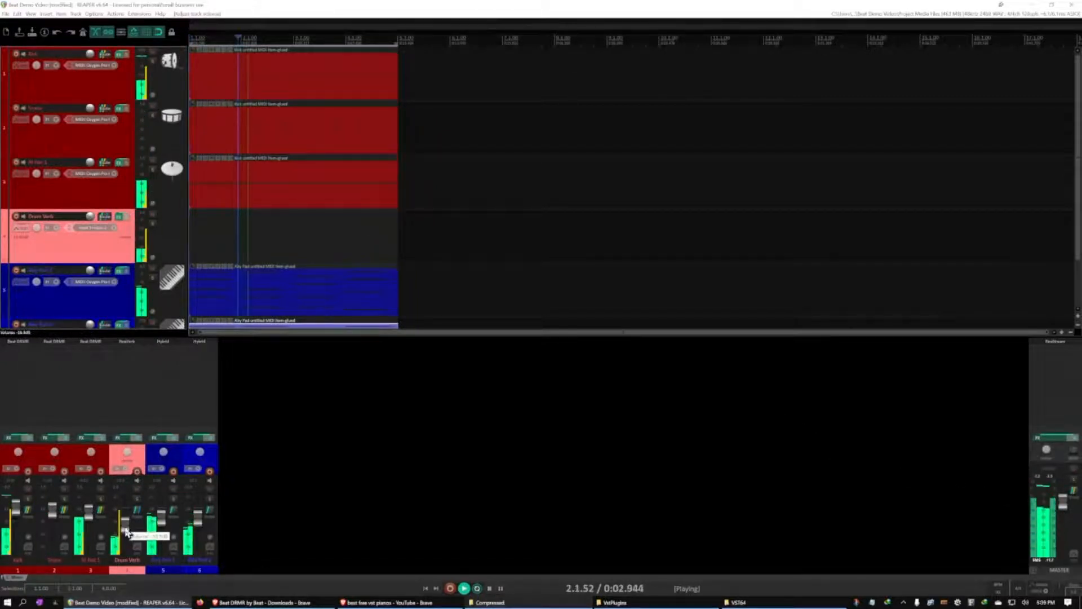
Raise Drum Verb's fader slightly and lower the Snare track's volume to about -4.8 dB
drag(127, 532, 127, 530)
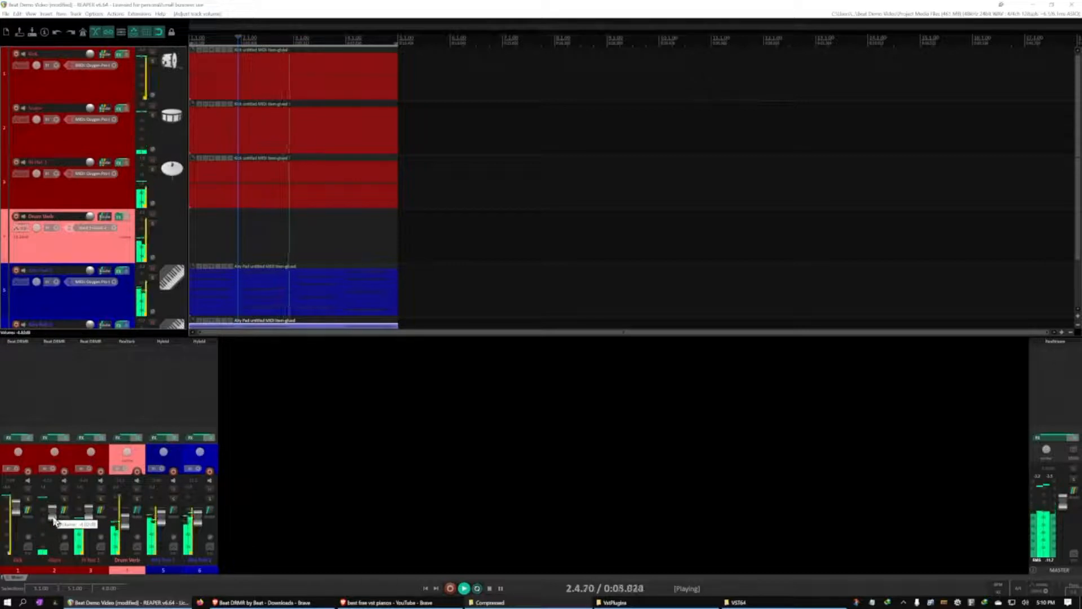
drag(53, 517, 53, 517)
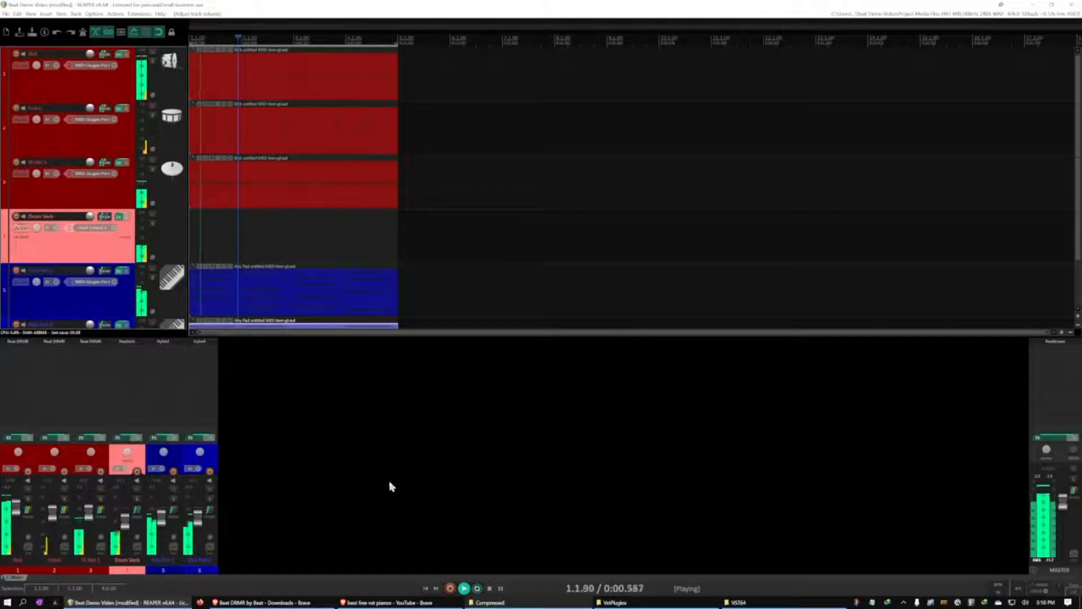
Pause playback, hide the mixer, and reduce the track heights so every track fits in the arrange view
key(ctrl+space)
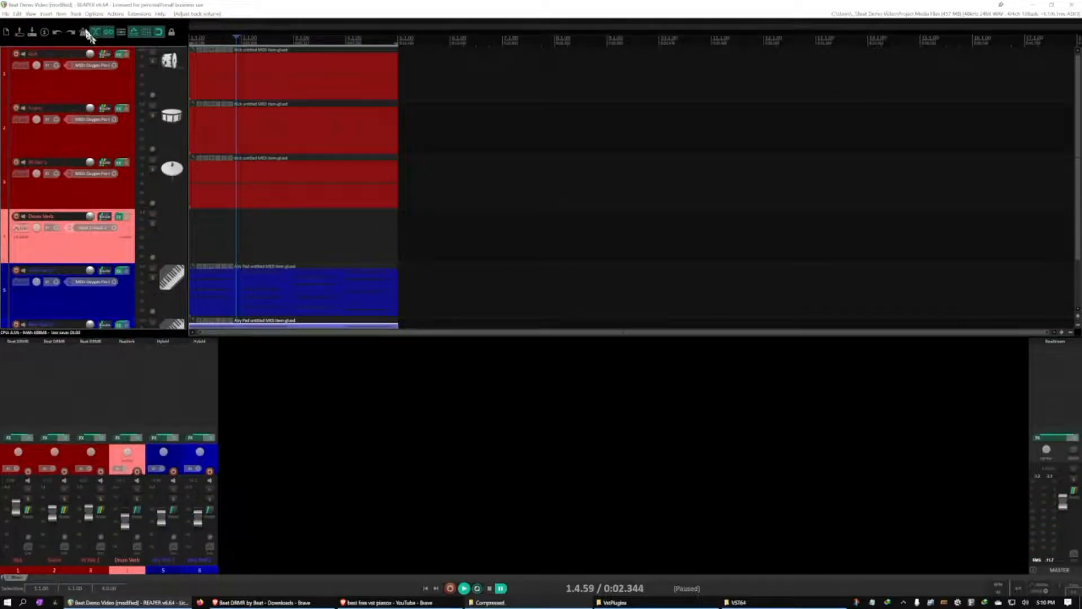
click(31, 14)
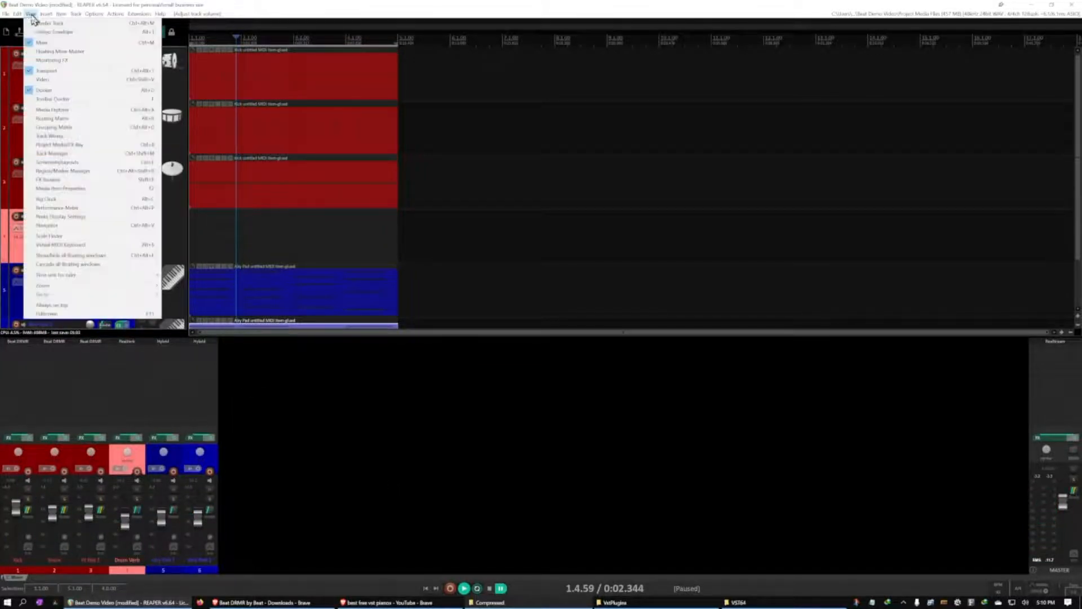
click(77, 45)
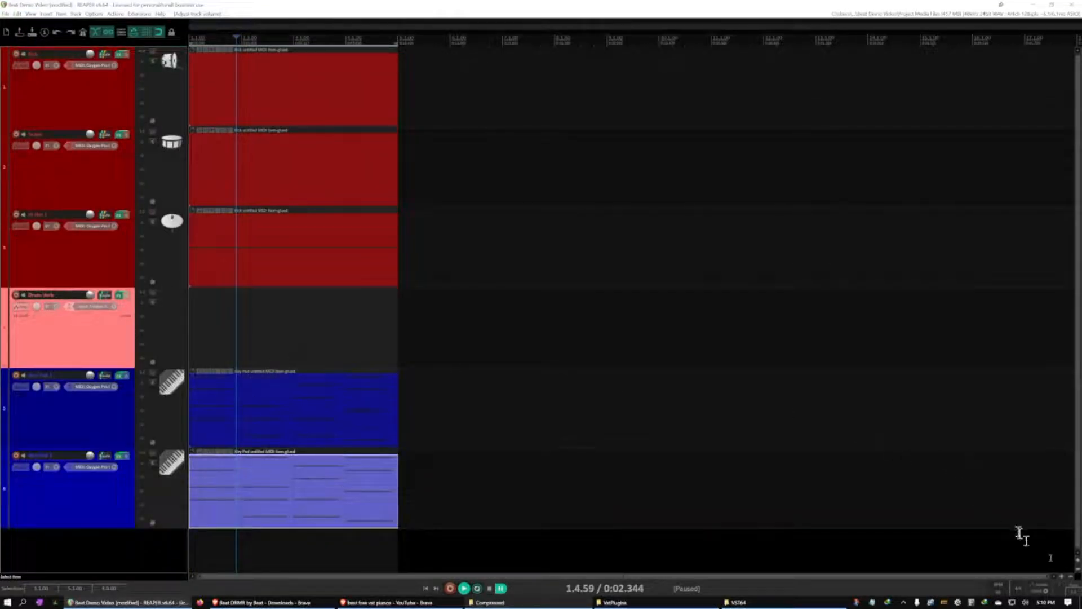
click(1079, 572)
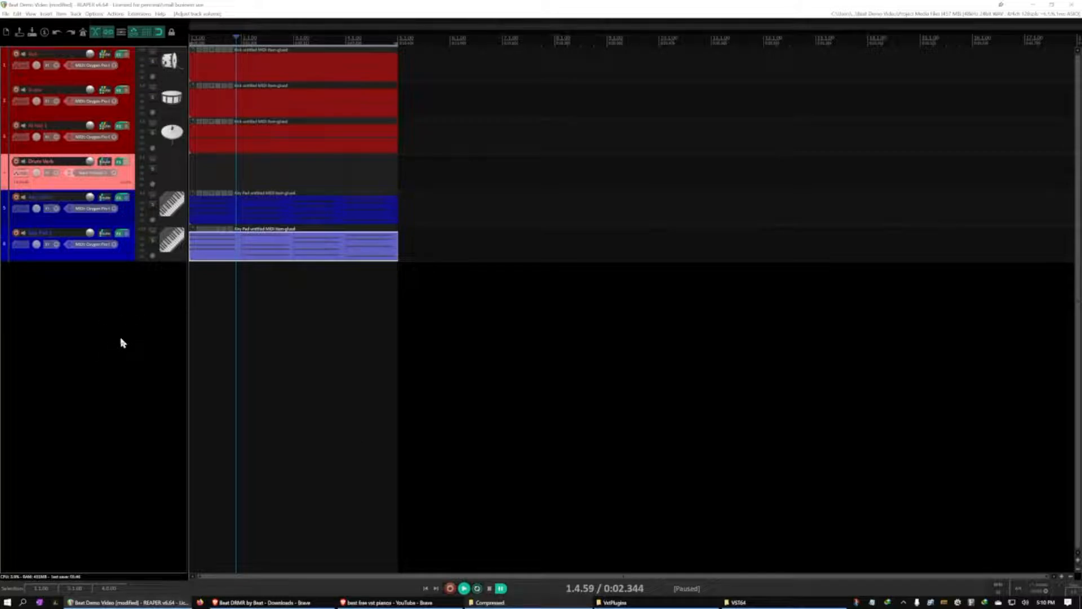
scroll(121, 339, down, 3)
scroll(122, 339, up, 3)
scroll(139, 338, up, 1)
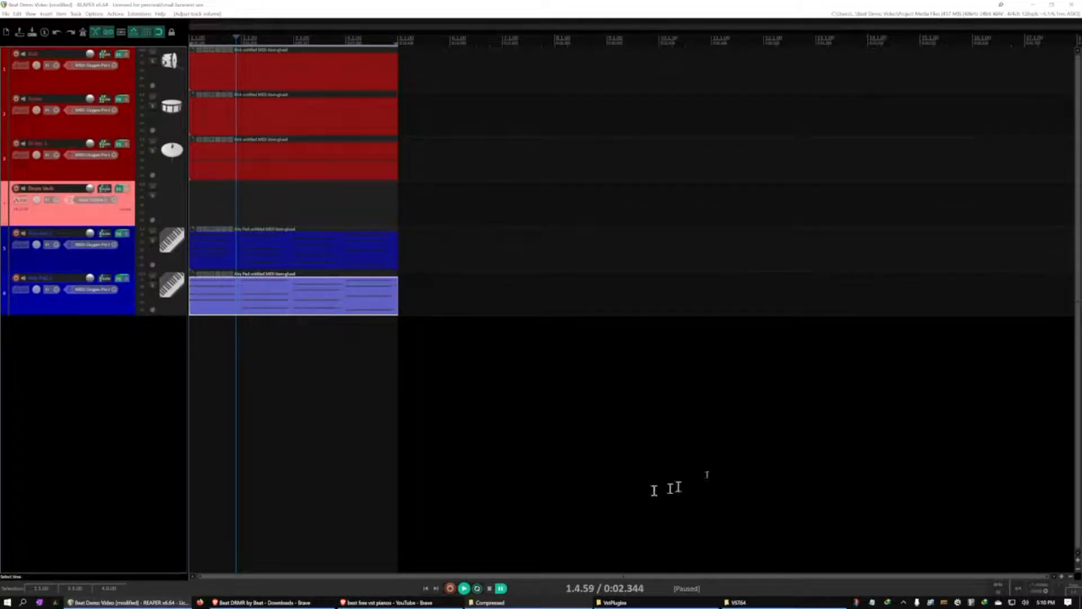
Open the action list, look through the available actions and their shortcuts, and close it
click(115, 14)
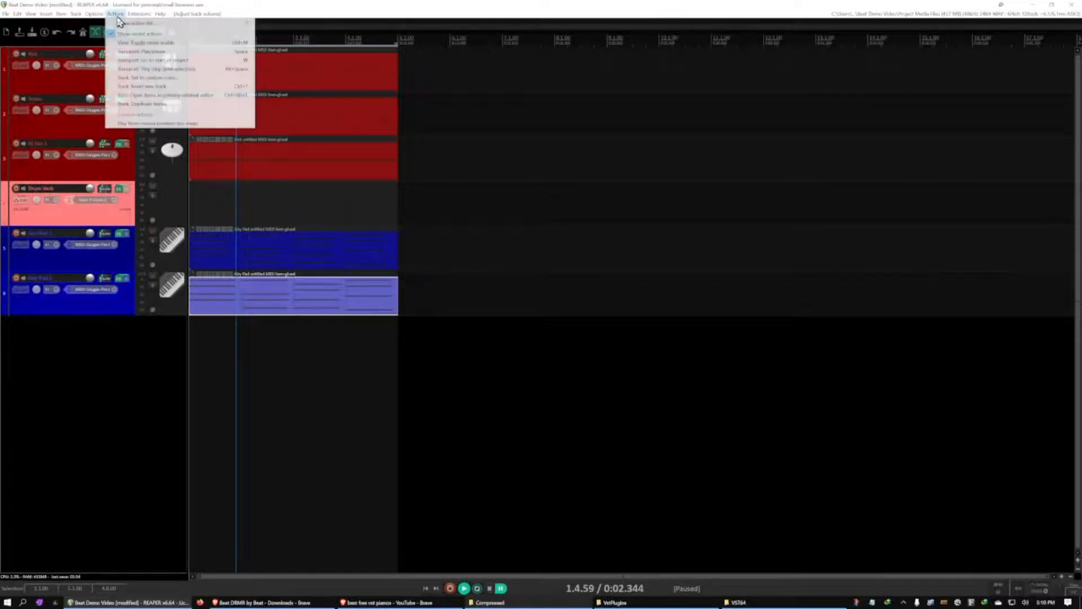
click(124, 23)
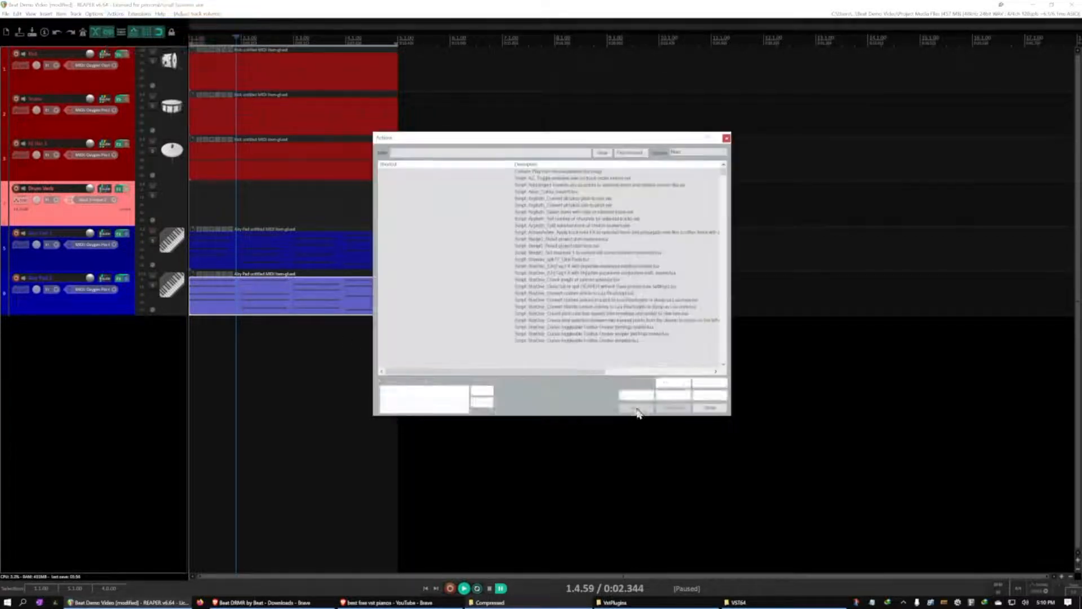
drag(724, 177, 718, 289)
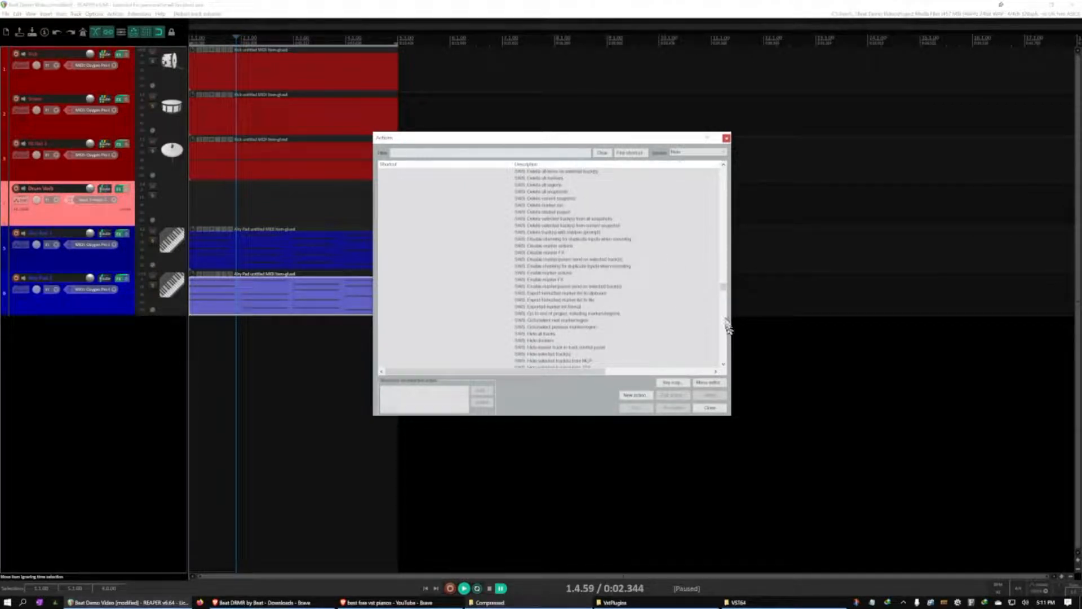
drag(723, 288, 725, 252)
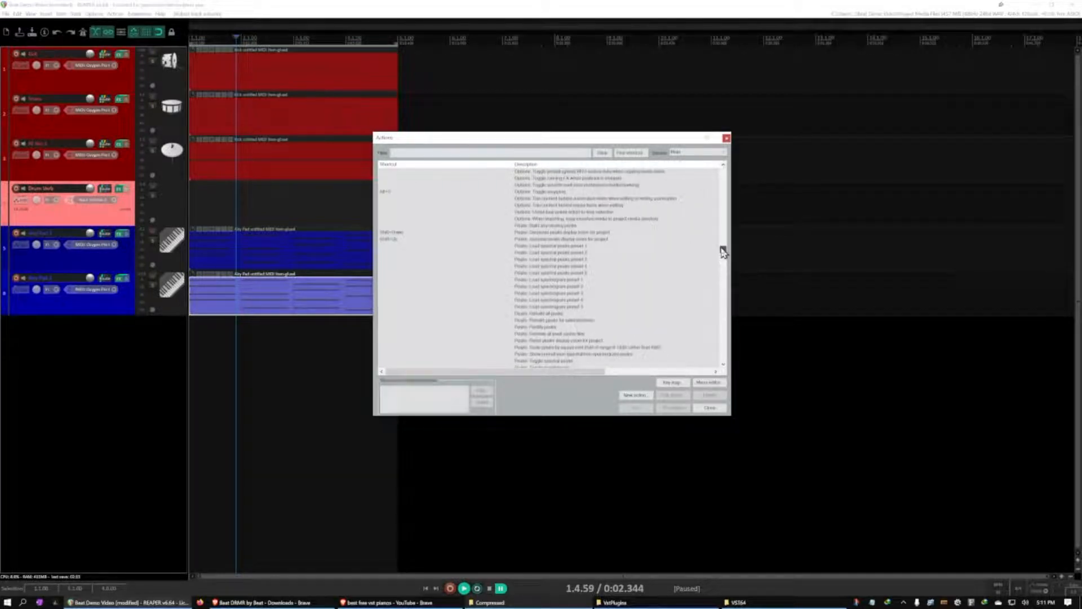
click(401, 232)
click(726, 138)
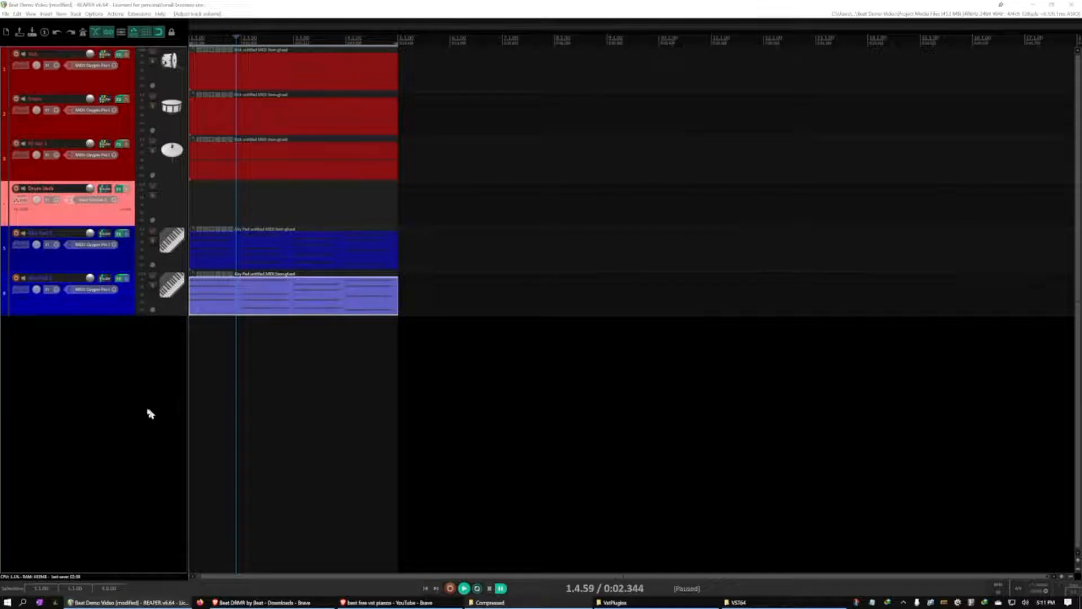
Add a new track, move it directly below Drum Verb, and name it Bass
double_click(97, 359)
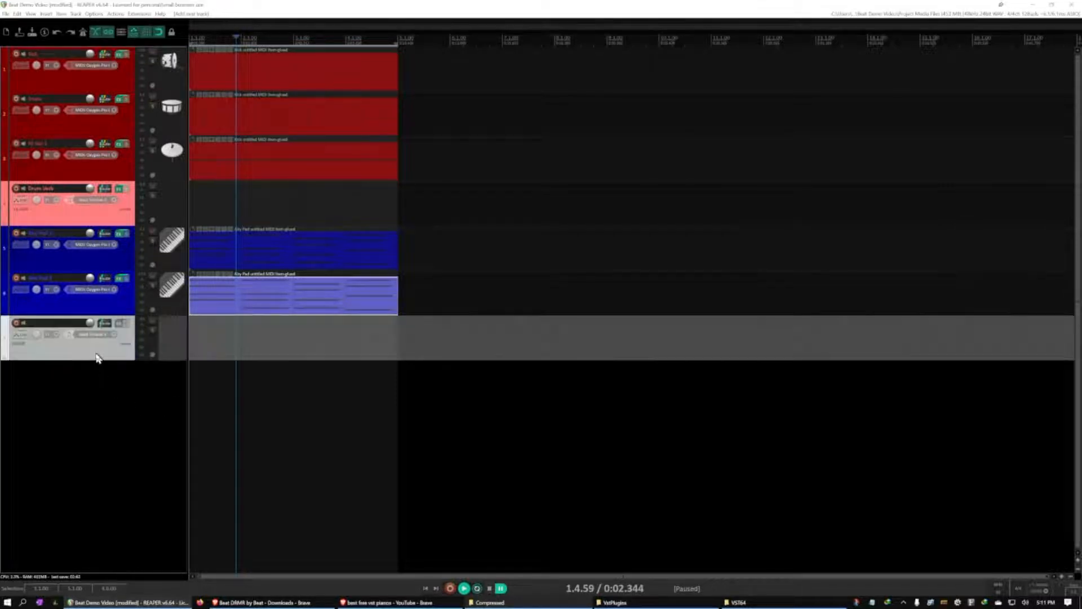
drag(94, 346, 87, 233)
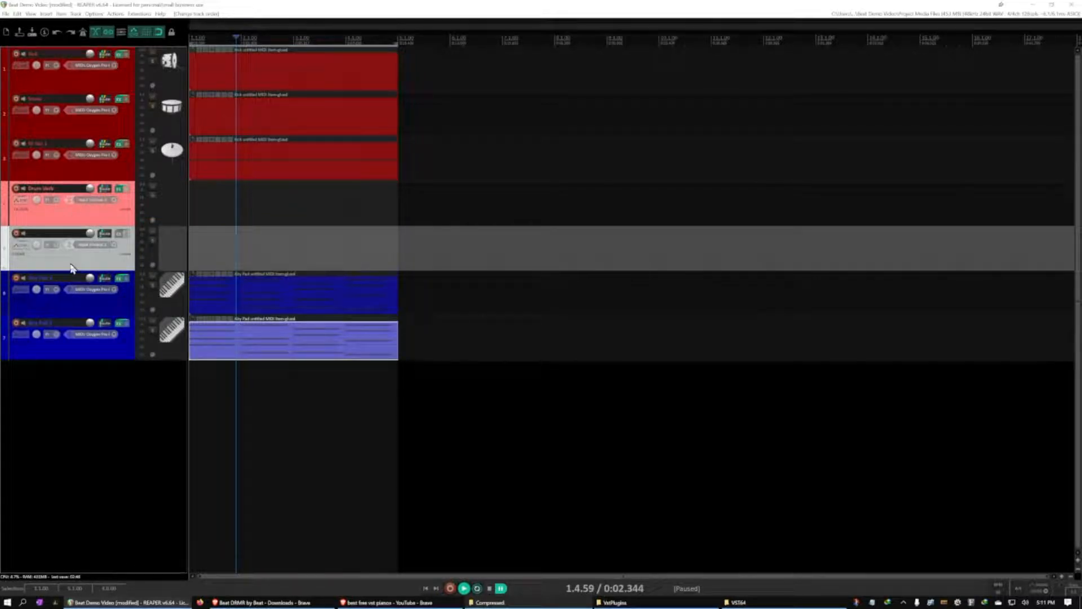
double_click(54, 234)
key(Return)
Set the Bass track's color to dark purple
right_click(54, 260)
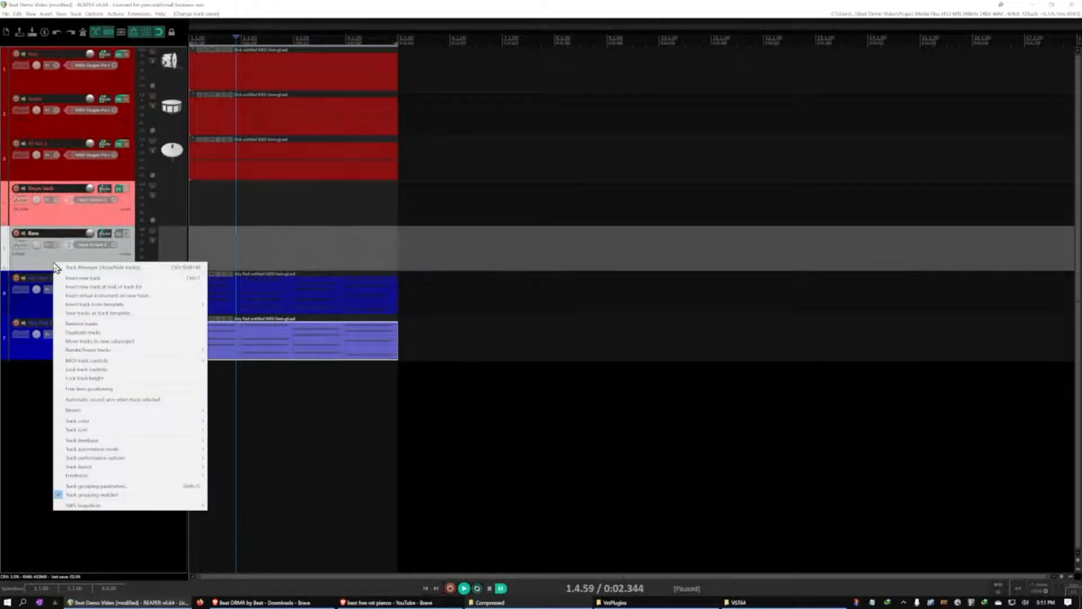
mouse_move(163, 426)
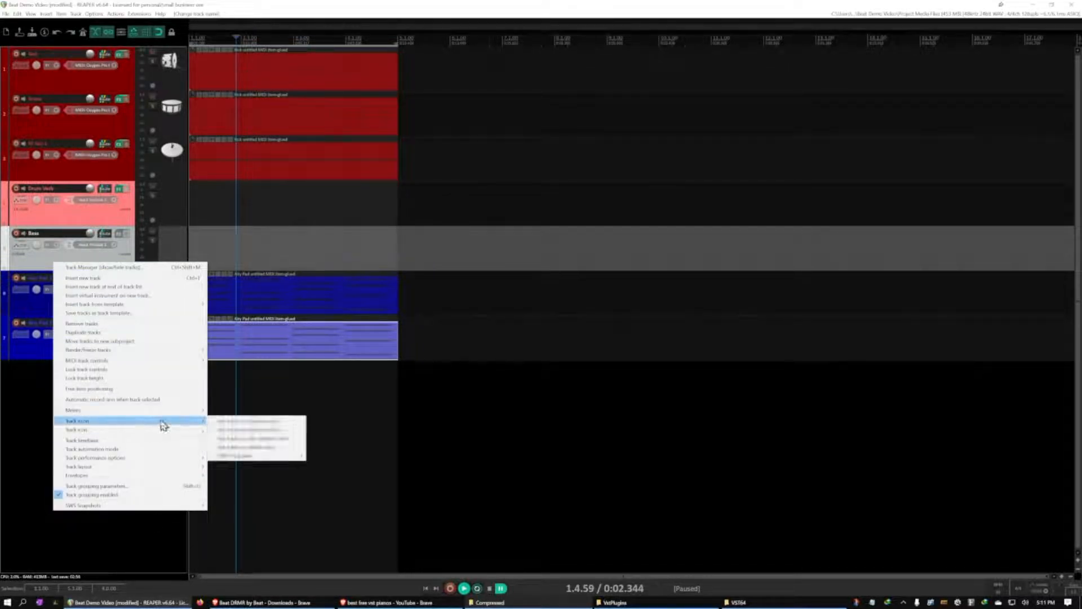
click(214, 429)
click(193, 106)
click(137, 175)
click(88, 312)
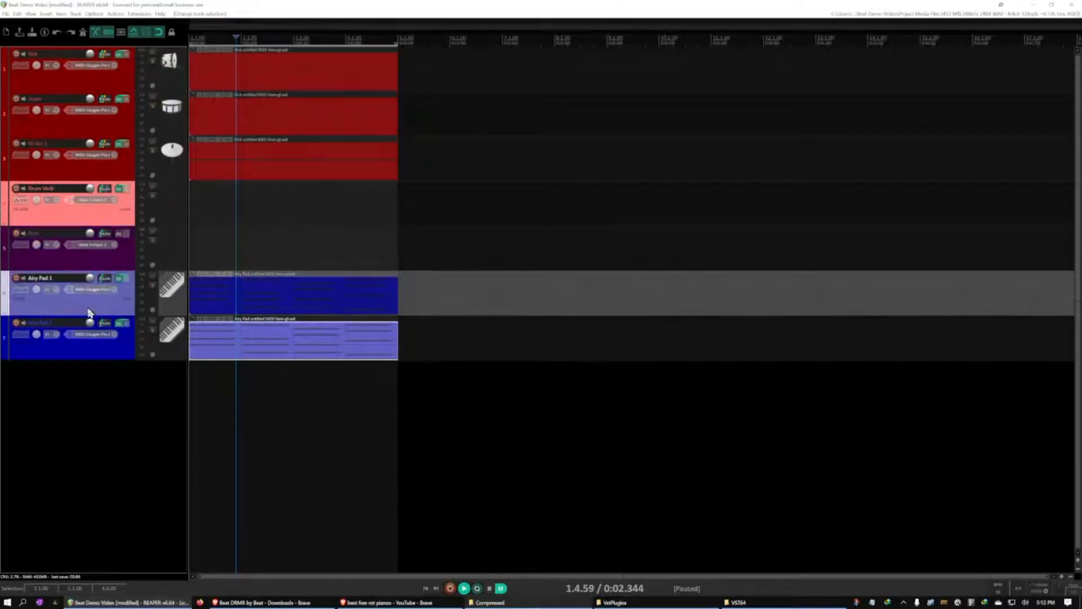
Load the Dexed VST3 instrument on the Bass track
click(103, 260)
click(114, 246)
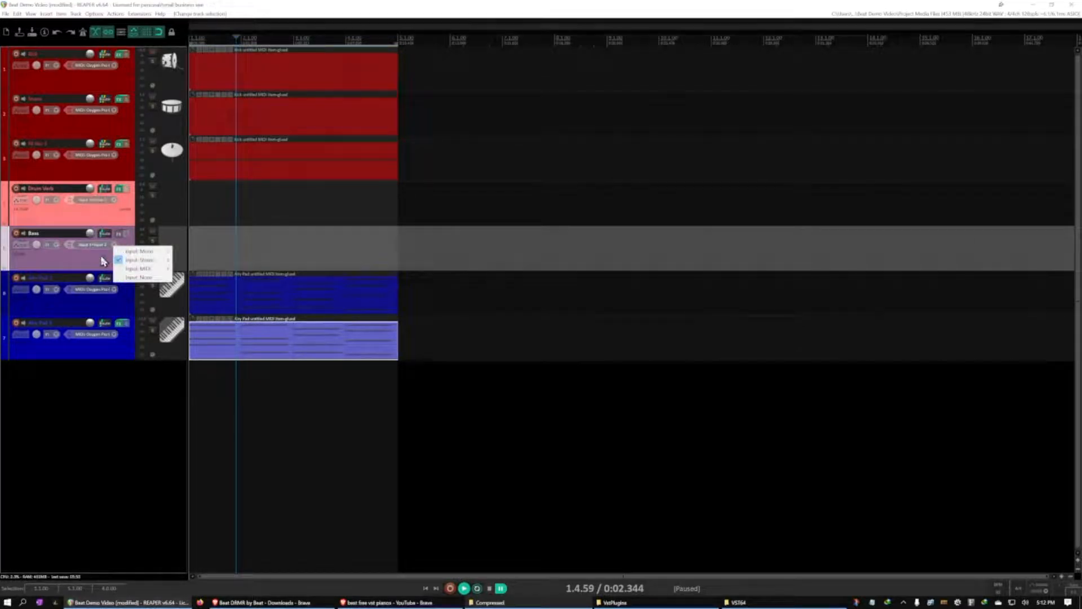
click(103, 261)
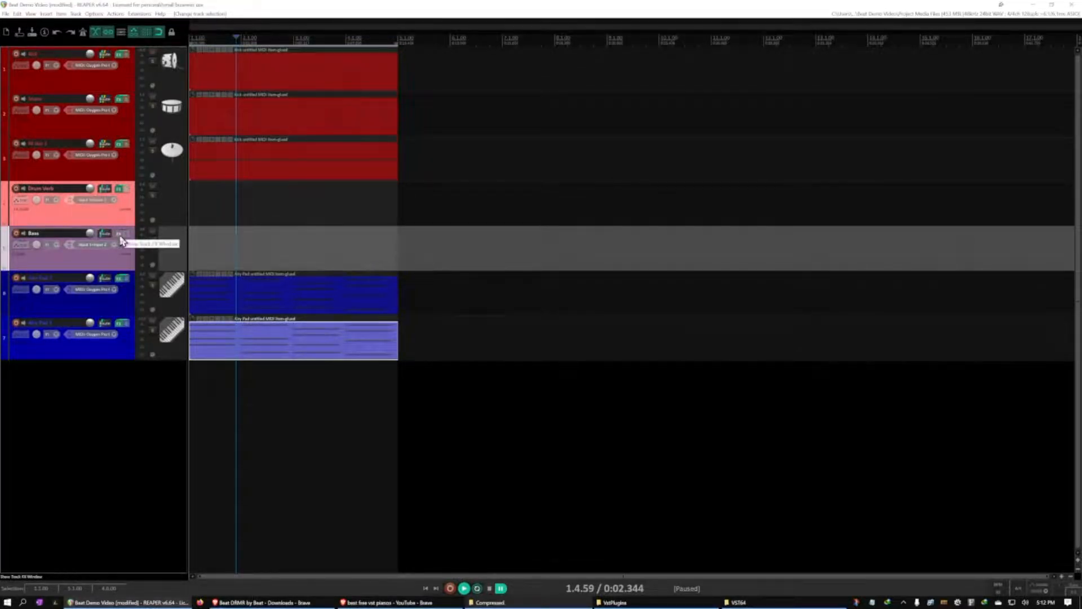
click(118, 233)
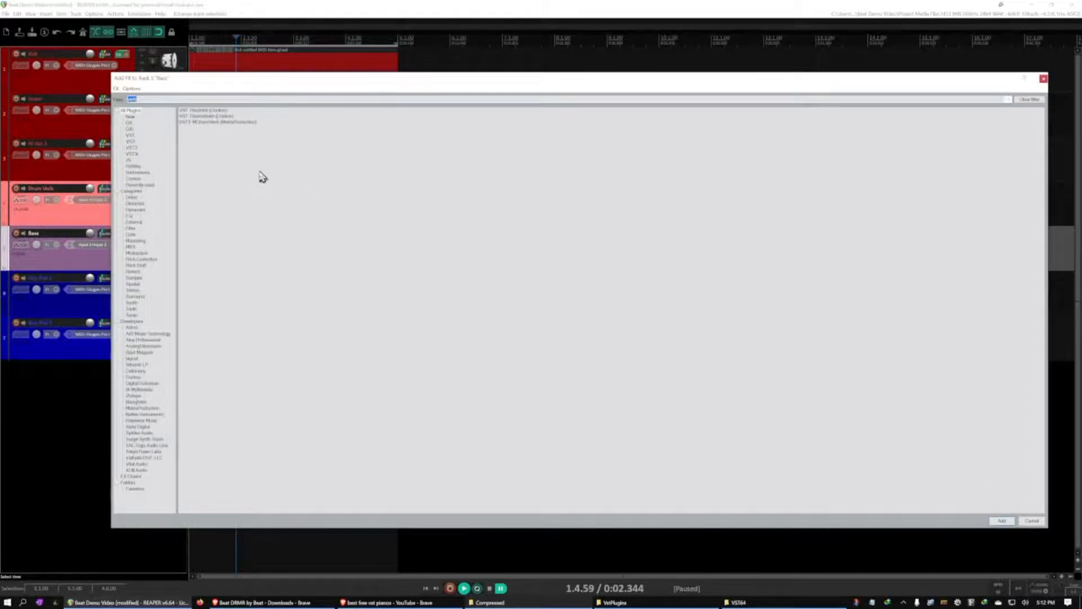
click(144, 173)
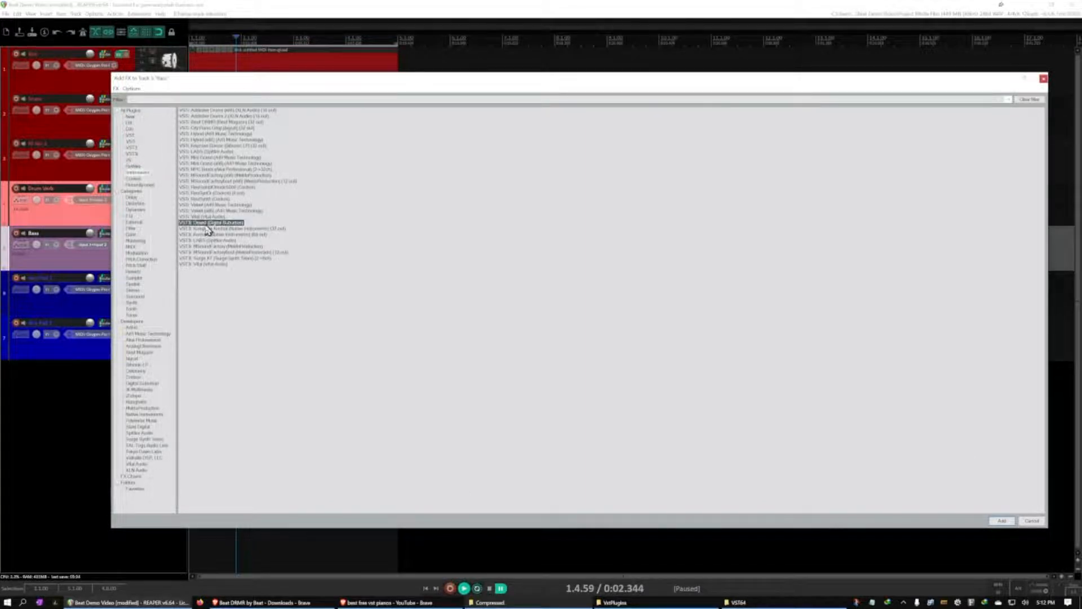
double_click(206, 223)
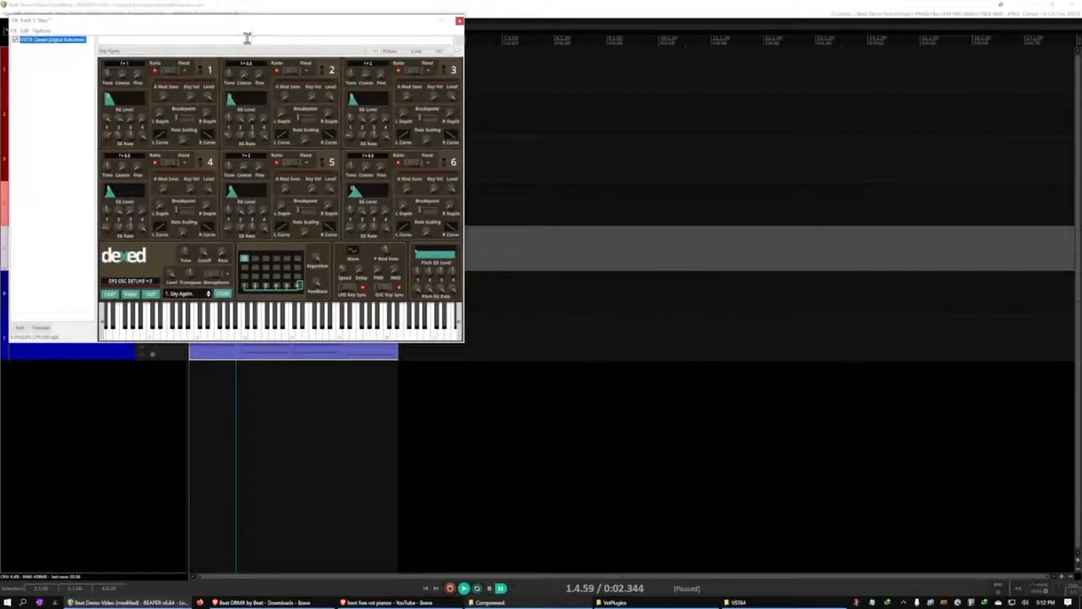
Move the Dexed window clear of the tracks, play a test note, and switch to preset 32, LFO SWEEP
drag(254, 25, 663, 67)
click(607, 361)
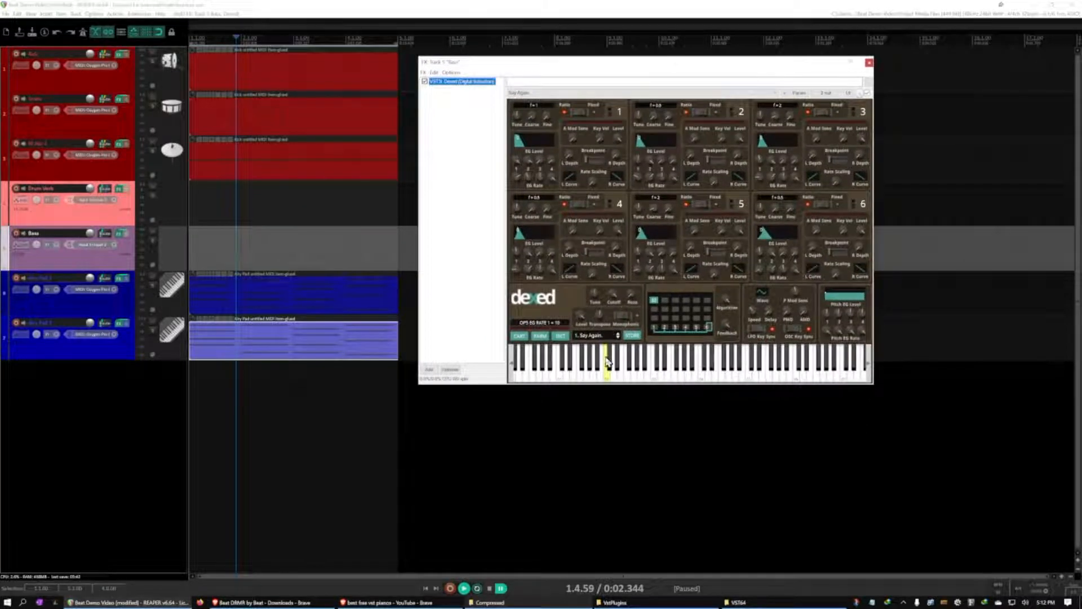
click(602, 337)
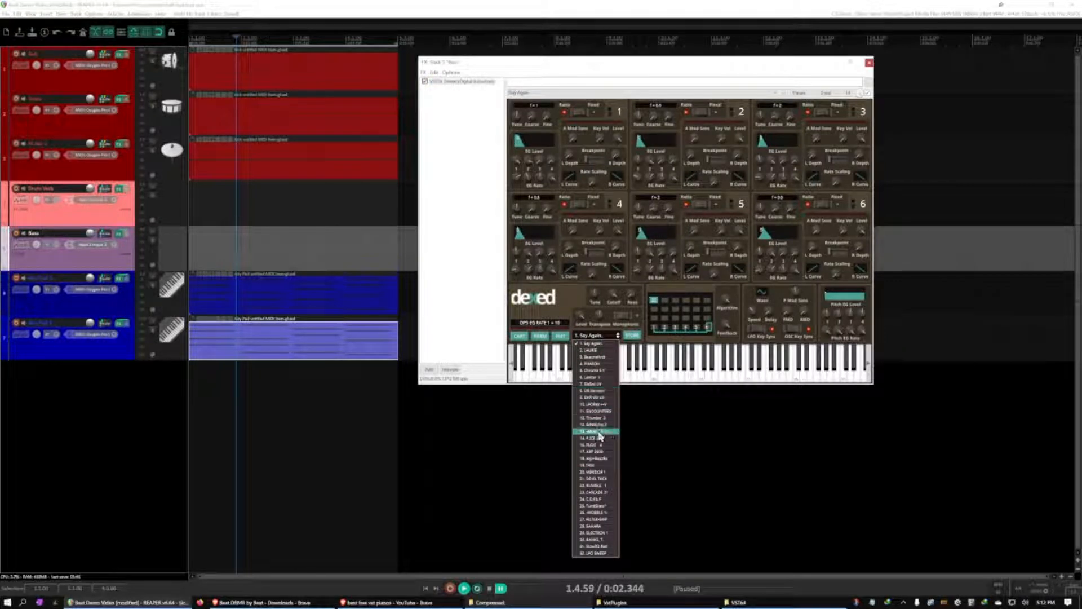
click(618, 336)
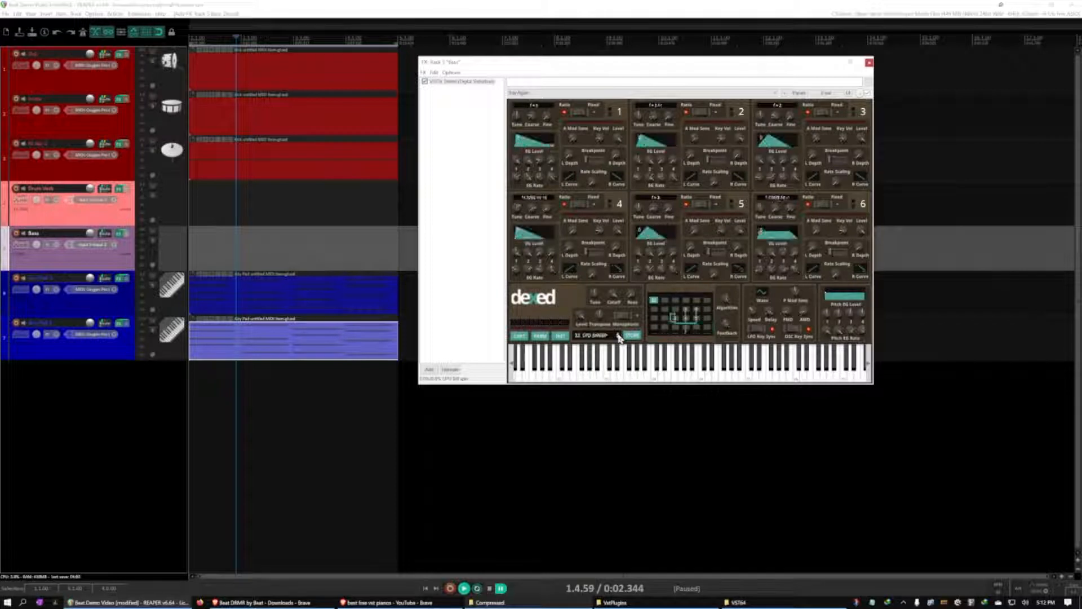
Set the Bass track's record input to the Oxygen Pro MIDI keyboard on all channels and arm the track for recording
click(16, 232)
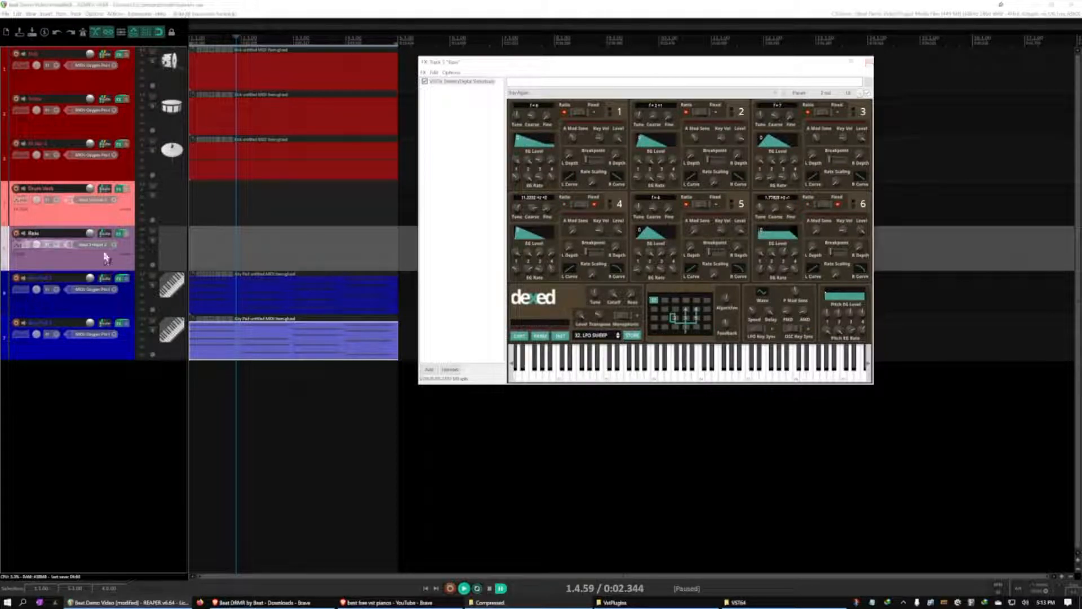
click(105, 249)
mouse_move(133, 269)
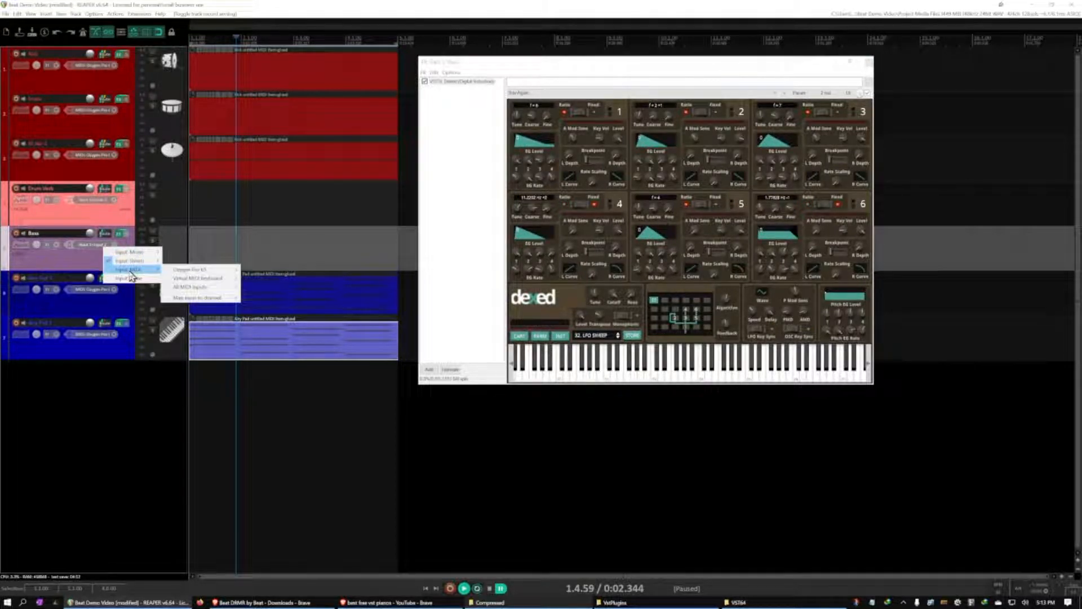
mouse_move(192, 279)
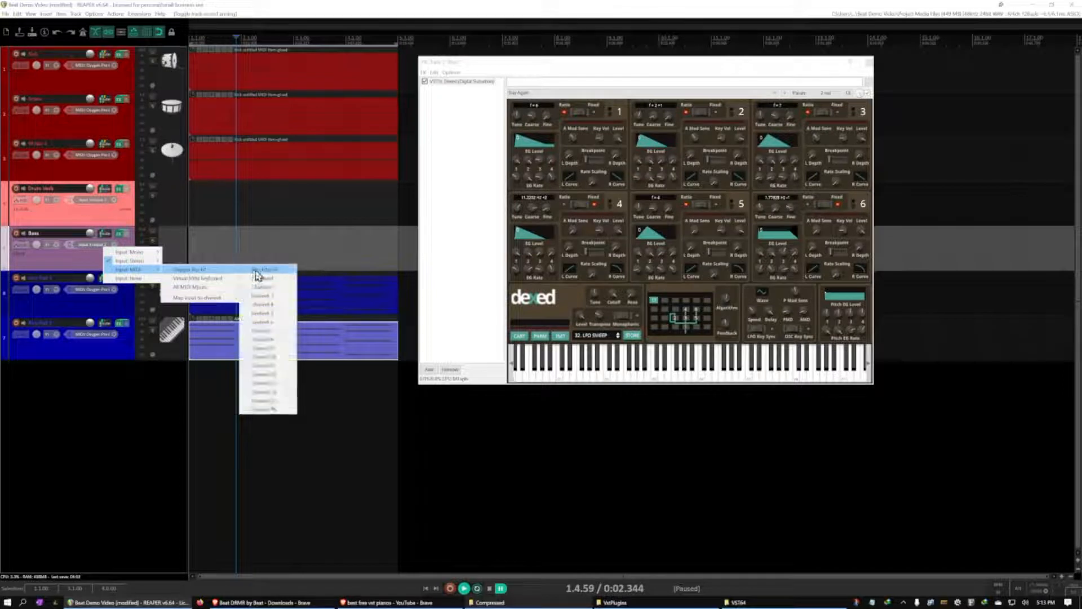
click(258, 274)
click(16, 233)
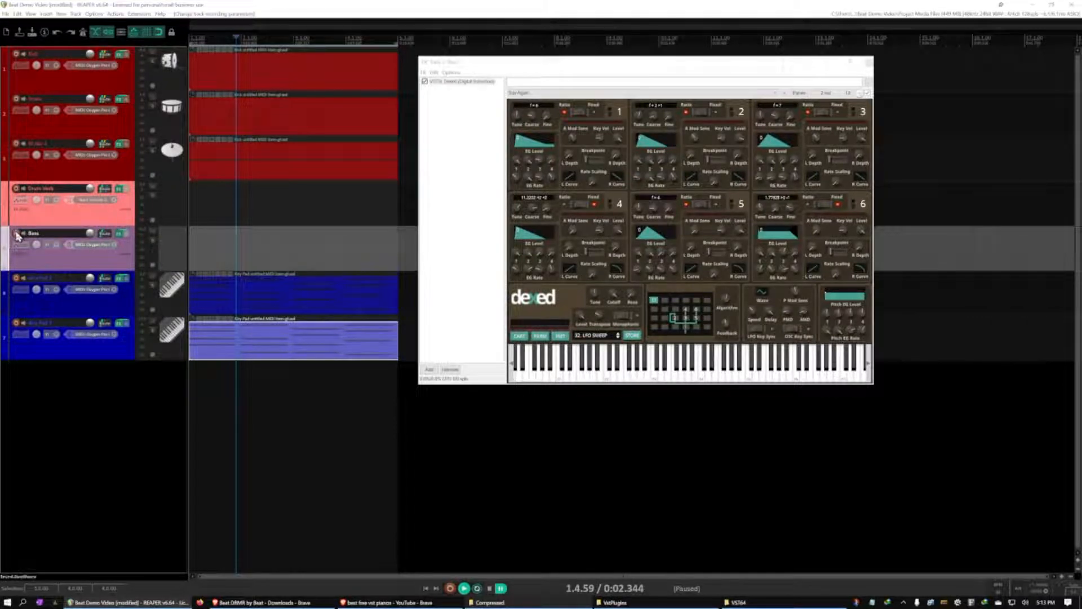
Play a test note in Dexed and step through its presets to 2, LAURIE
click(683, 367)
click(618, 336)
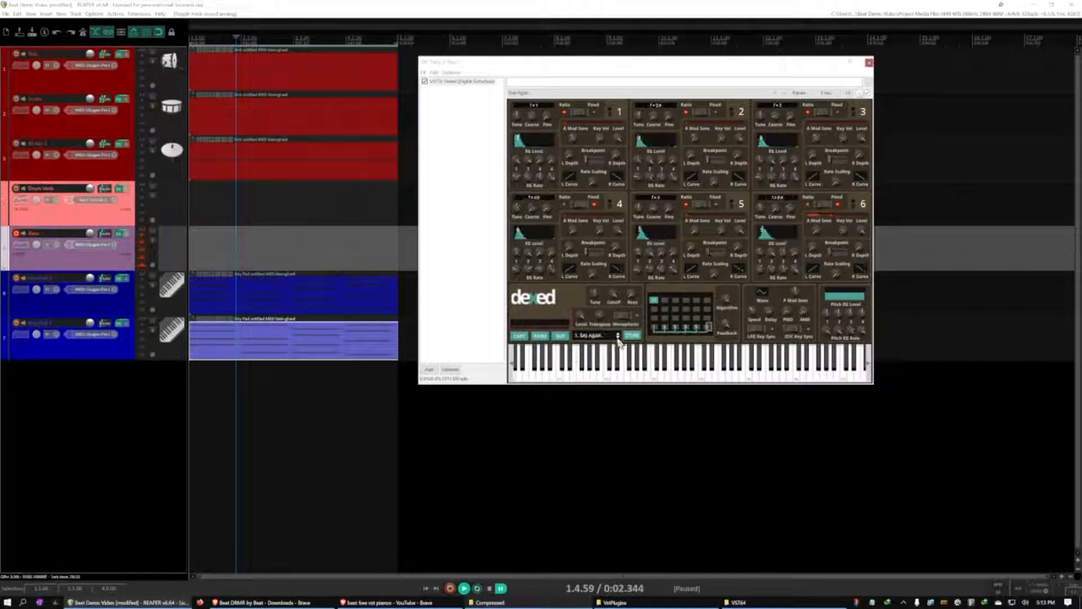
click(618, 337)
click(618, 337)
click(618, 337)
click(617, 337)
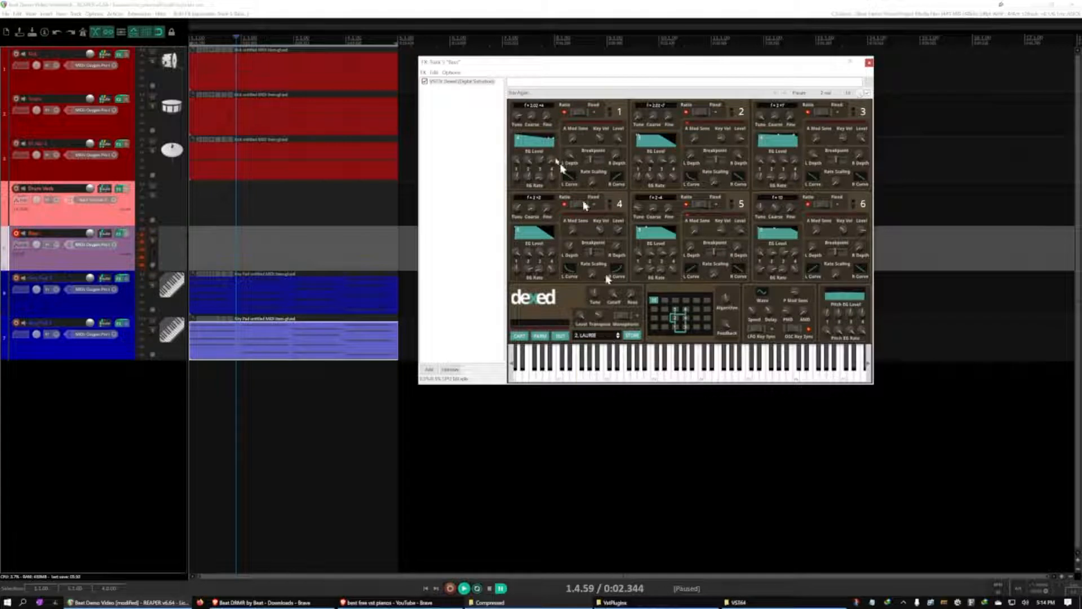
Remove Dexed from the Bass track's FX chain and add Surge XT in its place
click(471, 83)
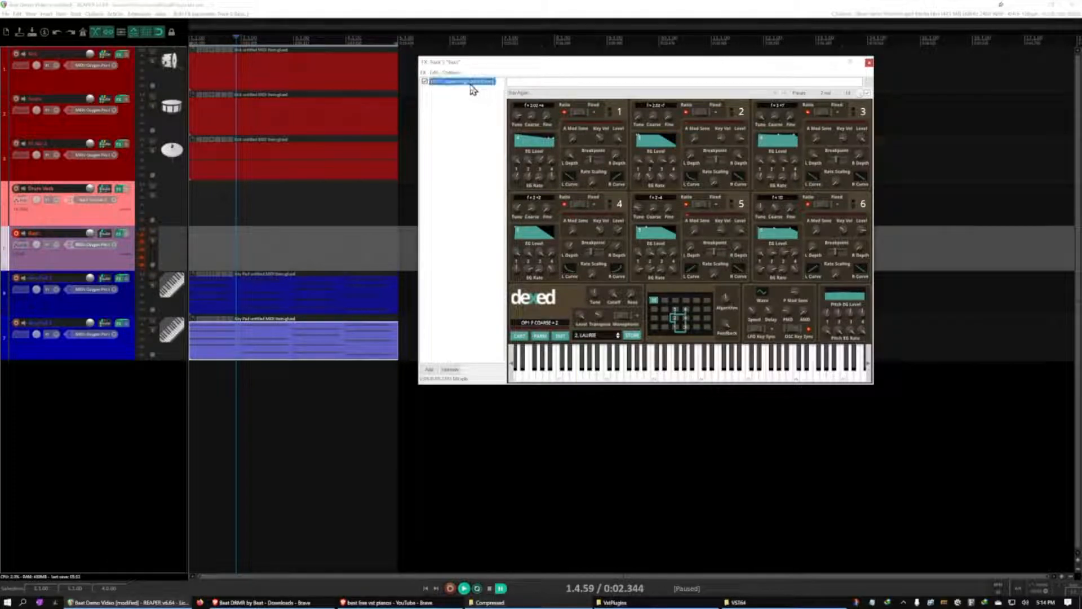
key(Delete)
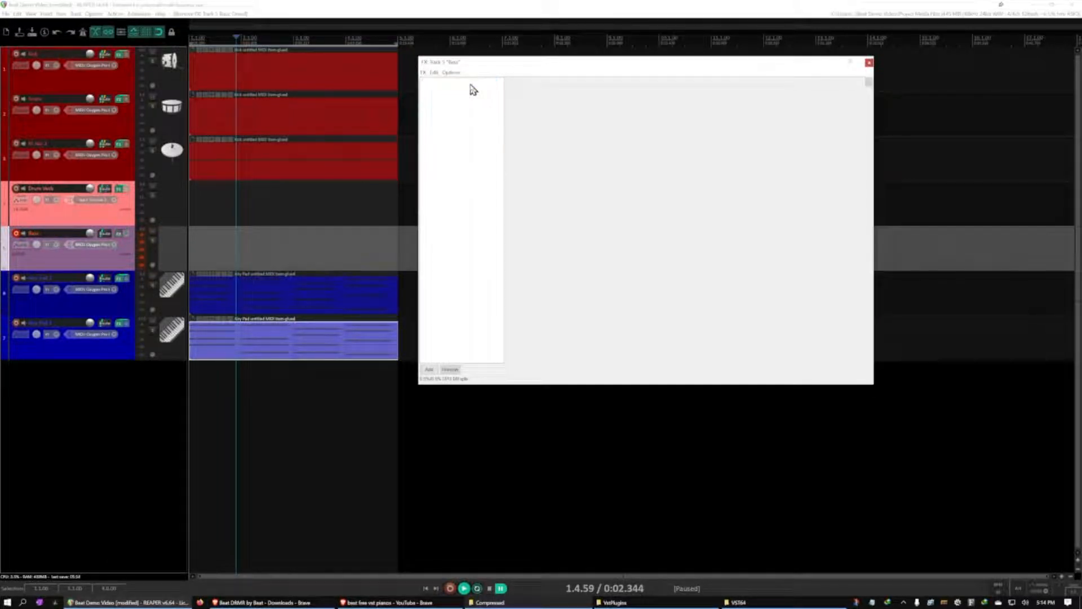
double_click(470, 89)
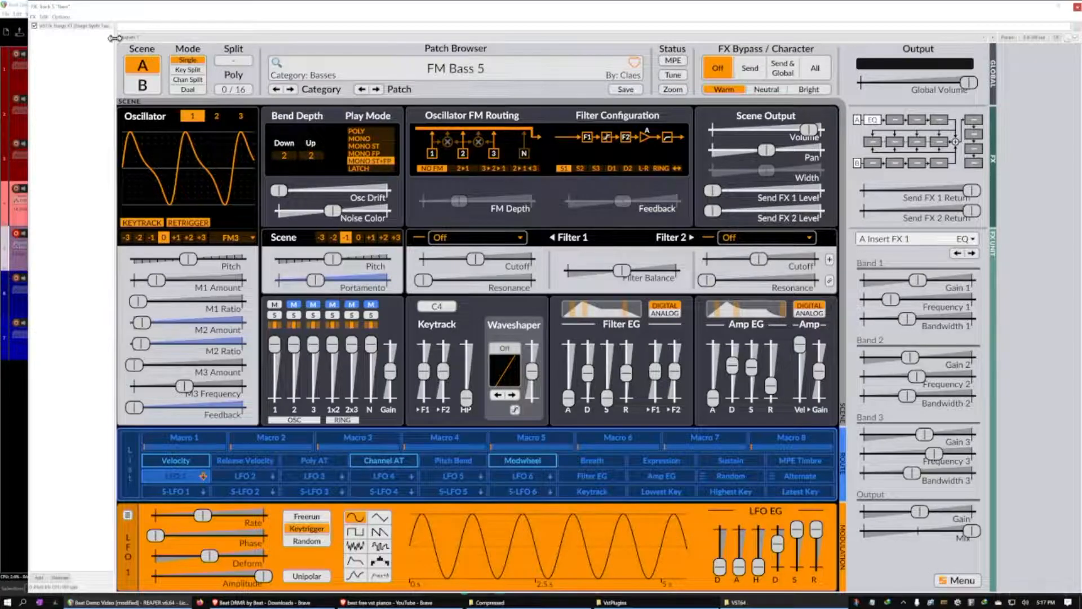
Open Surge XT's patch list to view the factory and third-party categories, and close it without choosing another patch
click(67, 26)
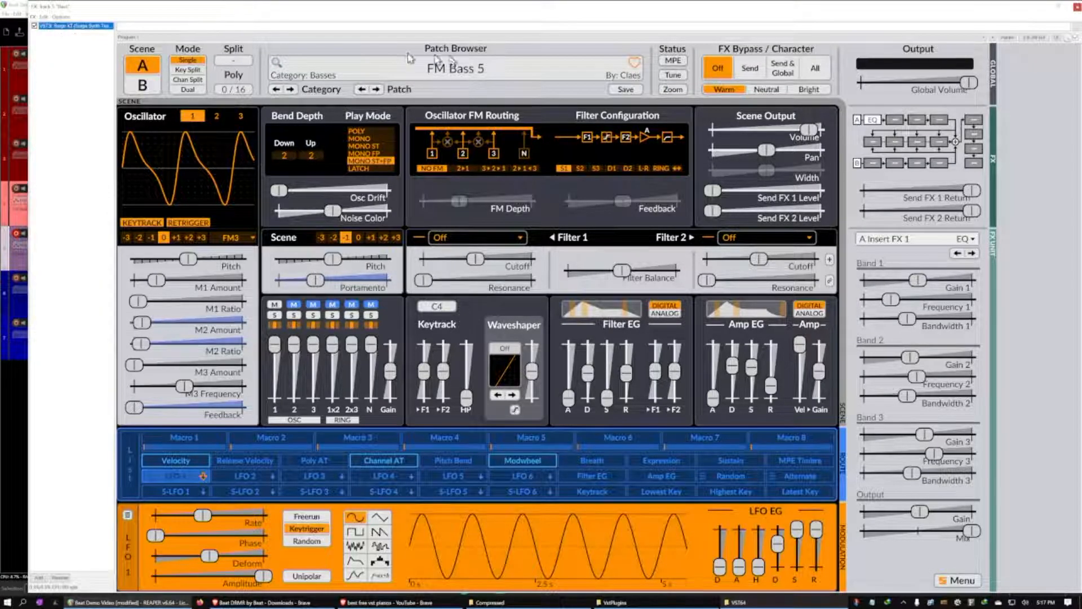
click(456, 73)
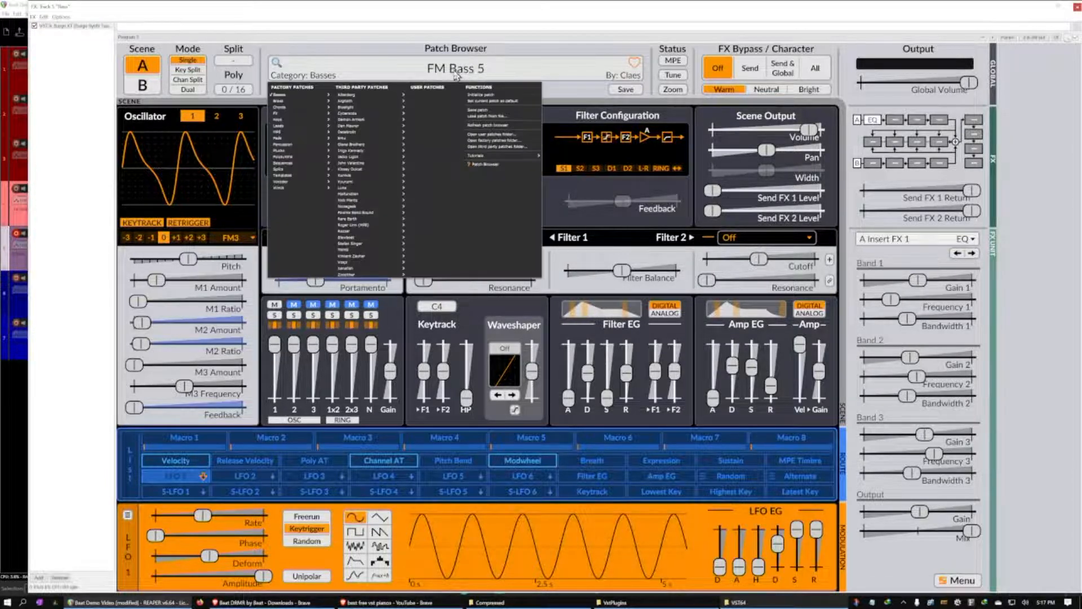
click(451, 59)
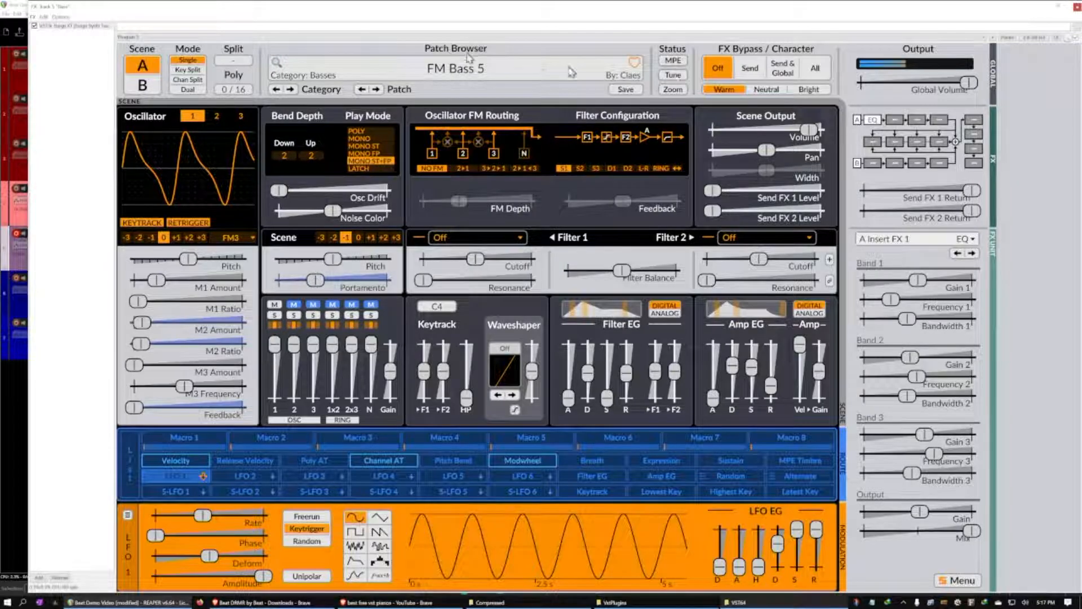
Close Surge XT and insert a new MIDI item on the Bass track spanning the four-bar time selection
click(1074, 6)
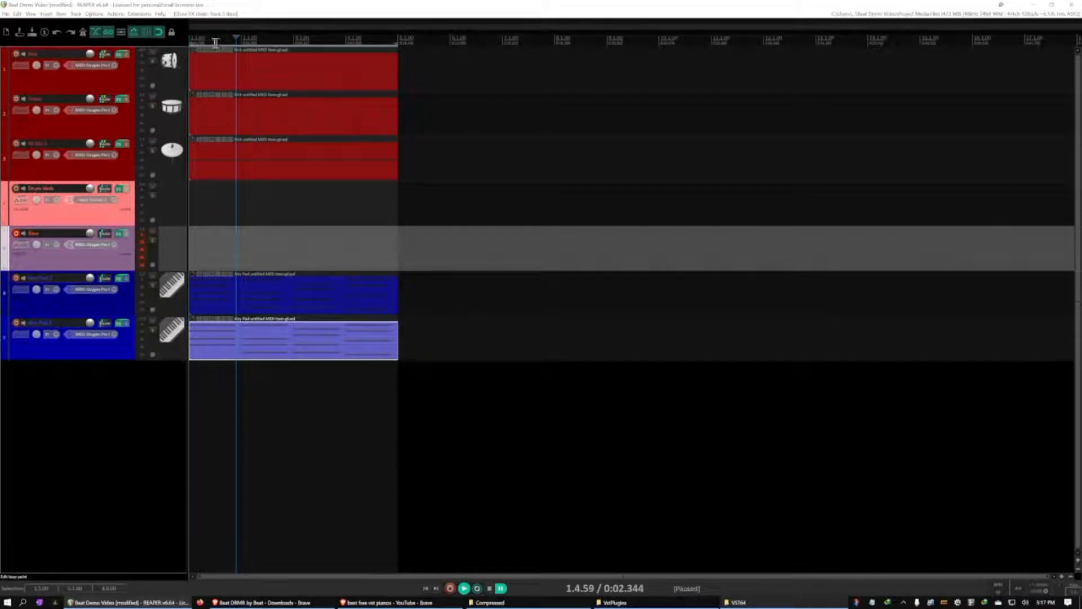
click(209, 248)
click(209, 249)
key(Home)
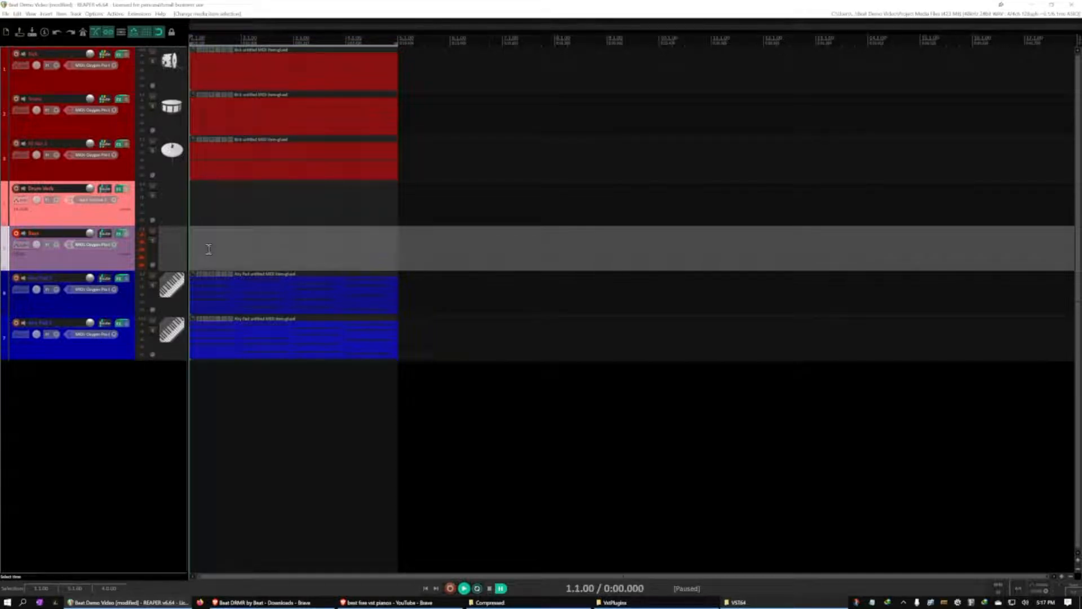
click(54, 15)
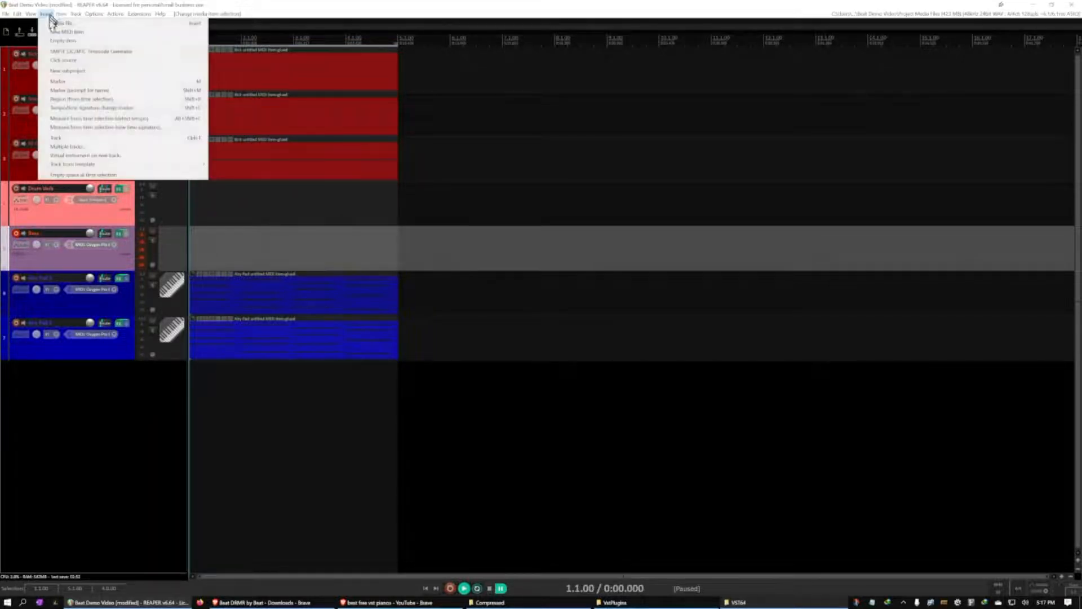
click(57, 36)
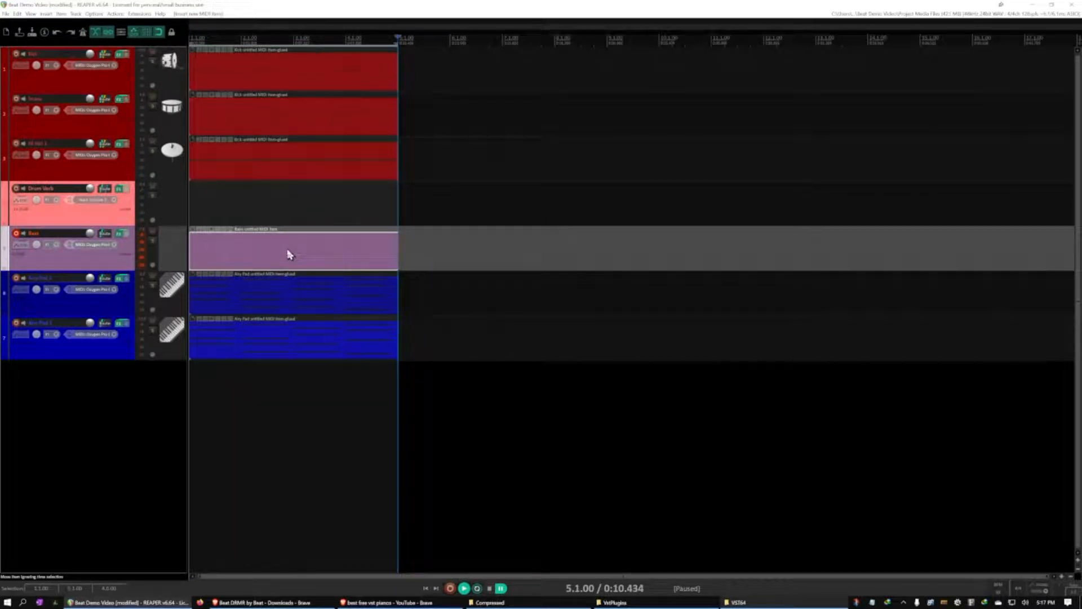
Open the Bass MIDI item and draw one quarter-note bass note at the start of each bar, with C2 in bar two and A1 in bar three
key(Home)
key(space)
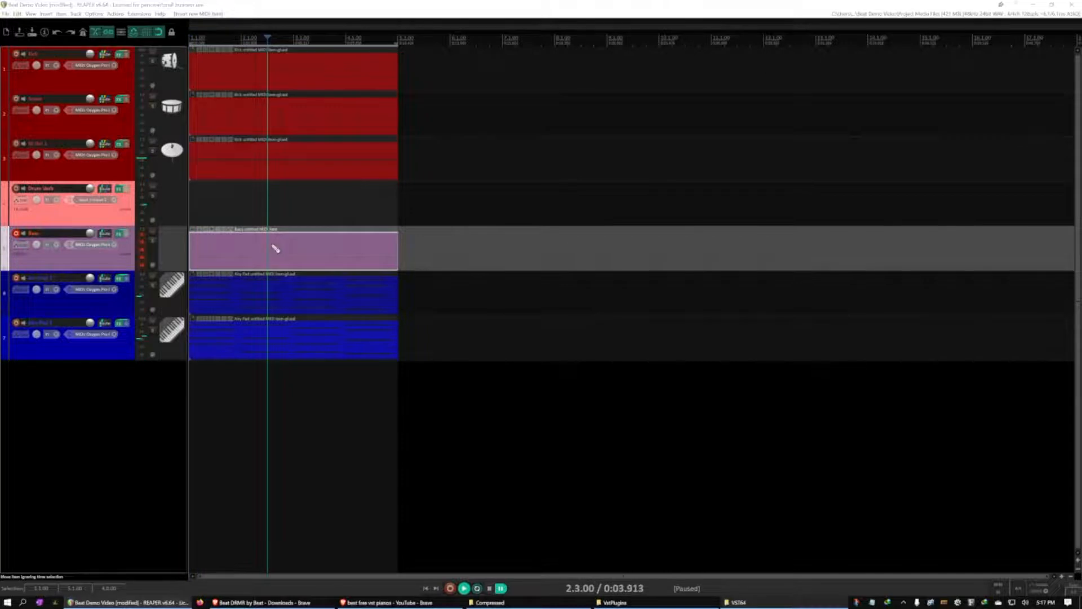
double_click(274, 247)
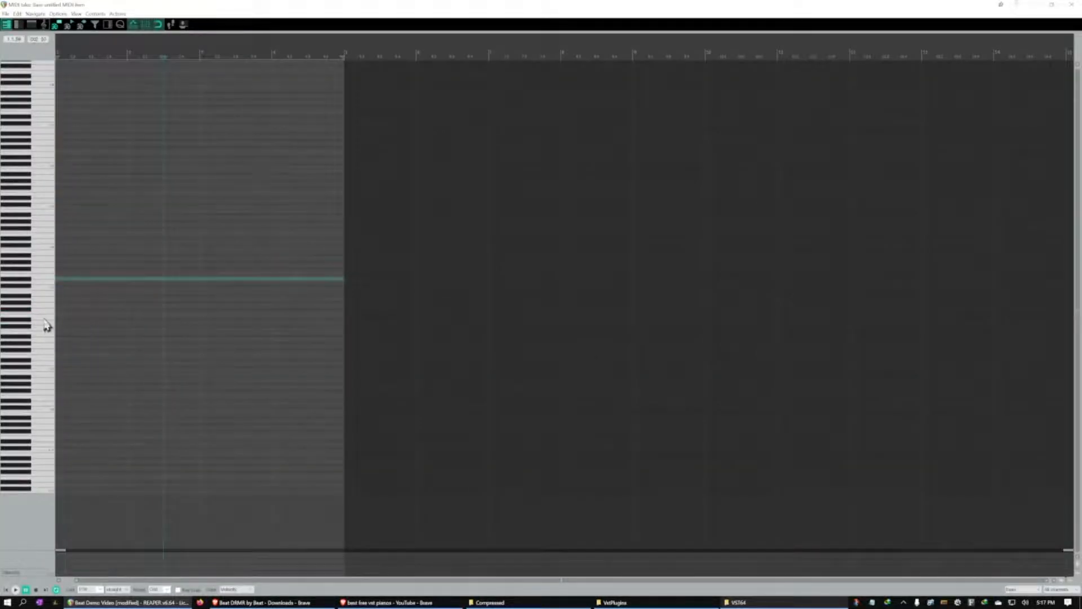
click(44, 319)
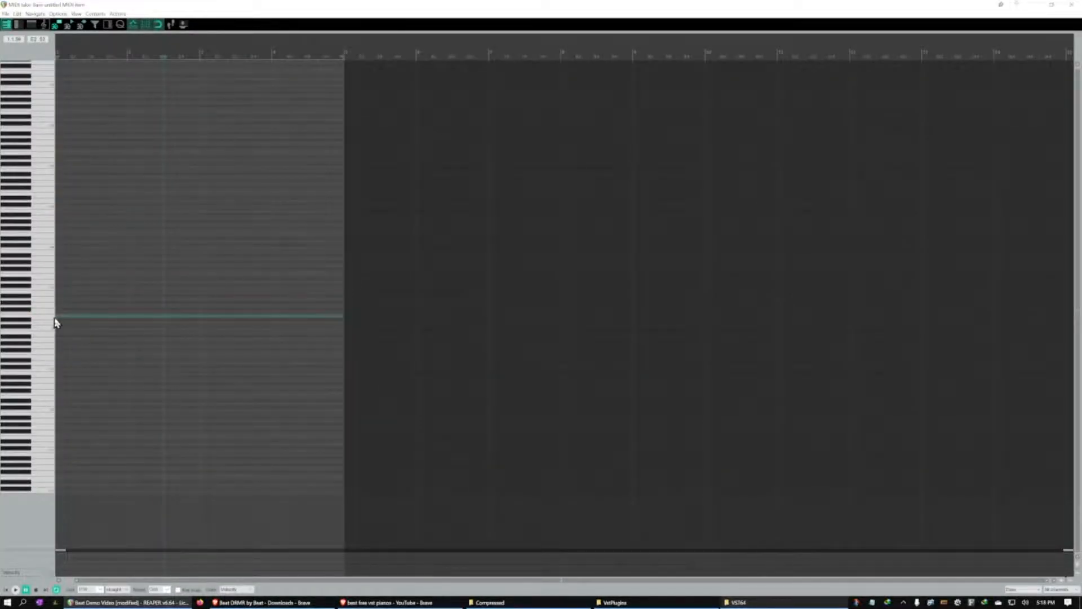
click(61, 320)
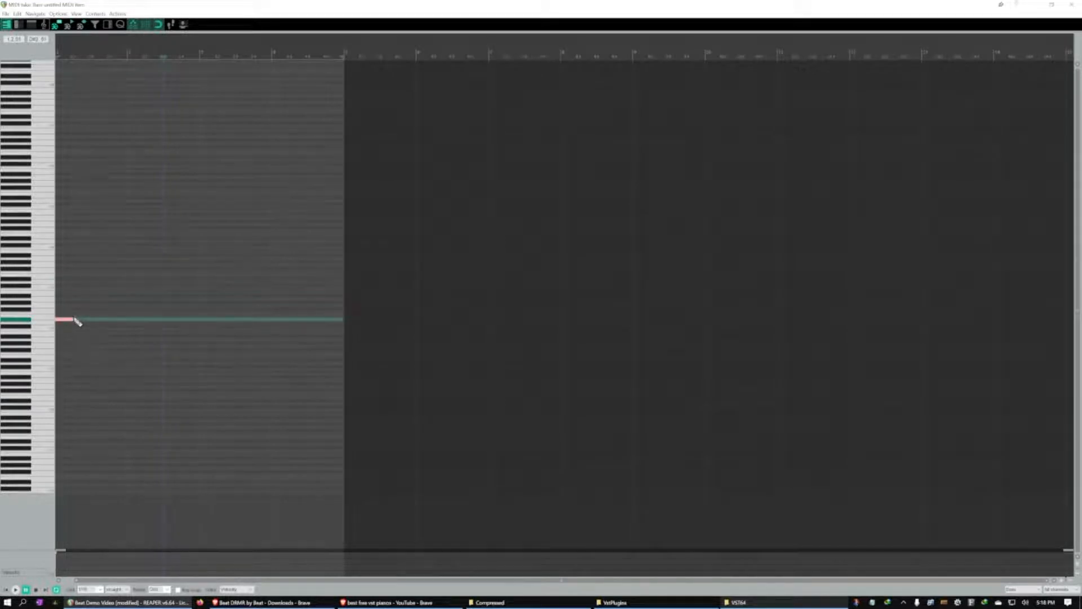
drag(73, 318, 74, 315)
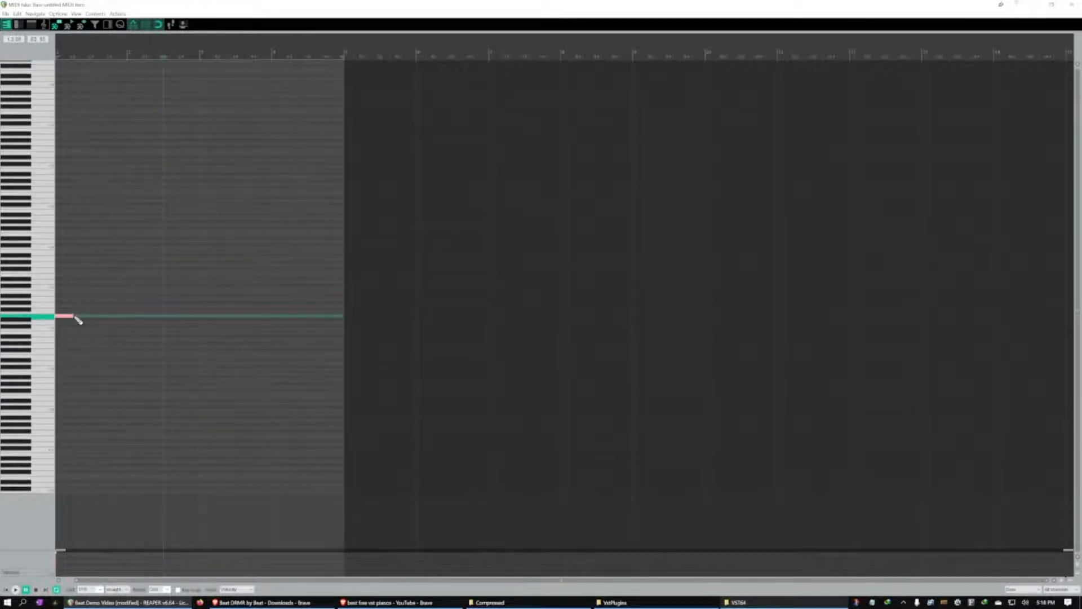
click(131, 330)
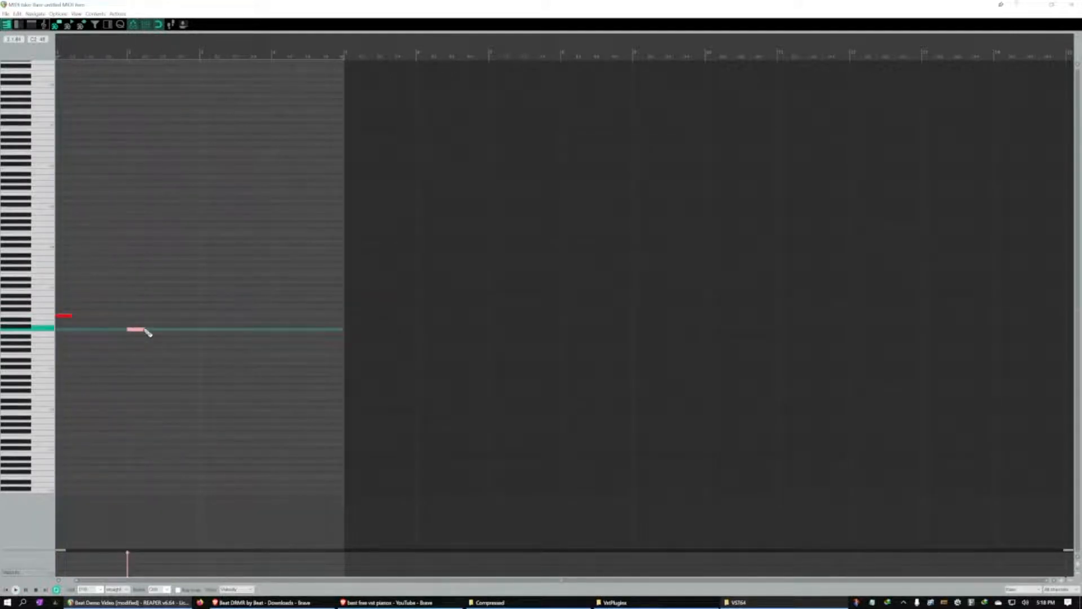
click(204, 340)
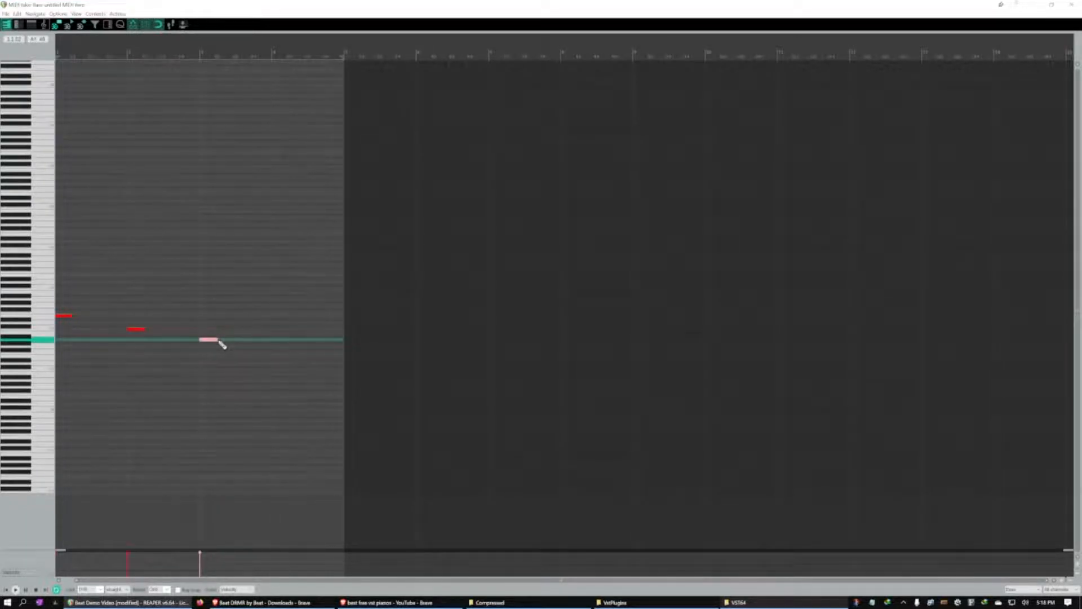
click(280, 333)
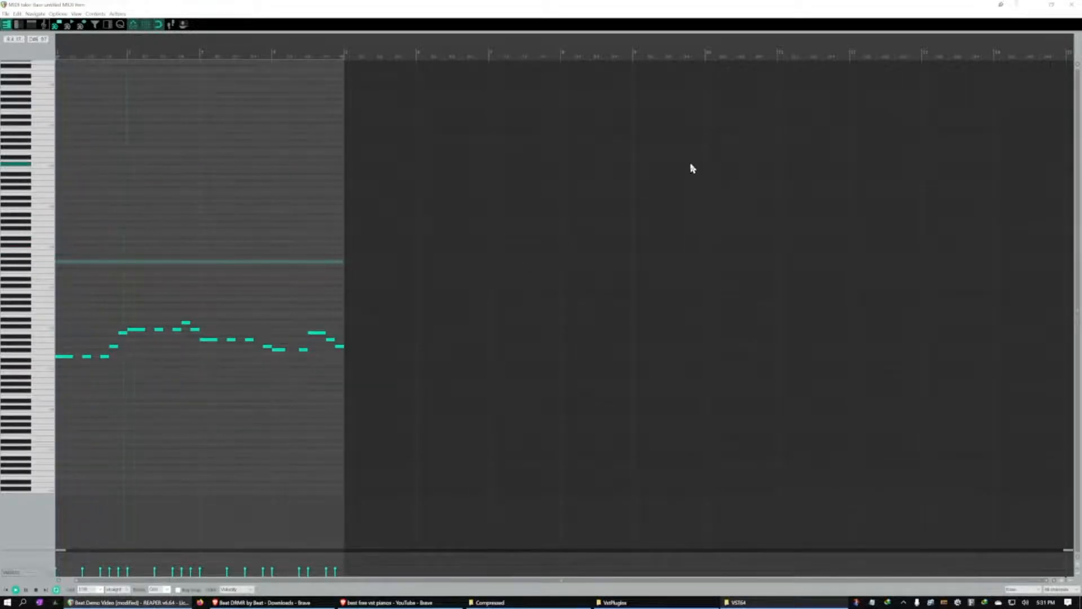
Close the Bass item's MIDI editor, pause playback, and disarm and unsolo the Bass track
click(1075, 7)
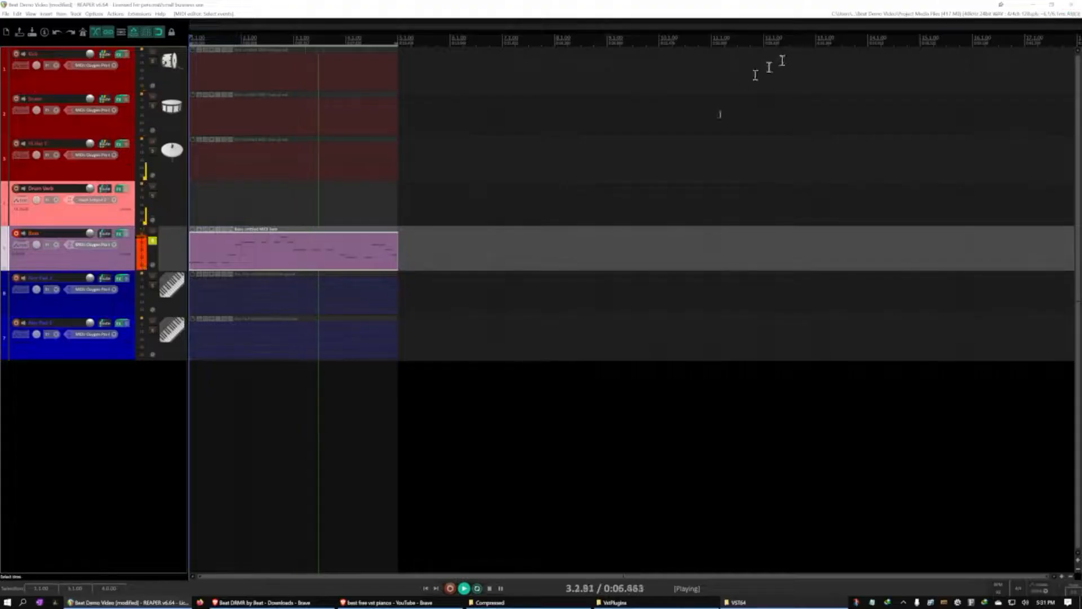
key(ctrl+space)
click(16, 237)
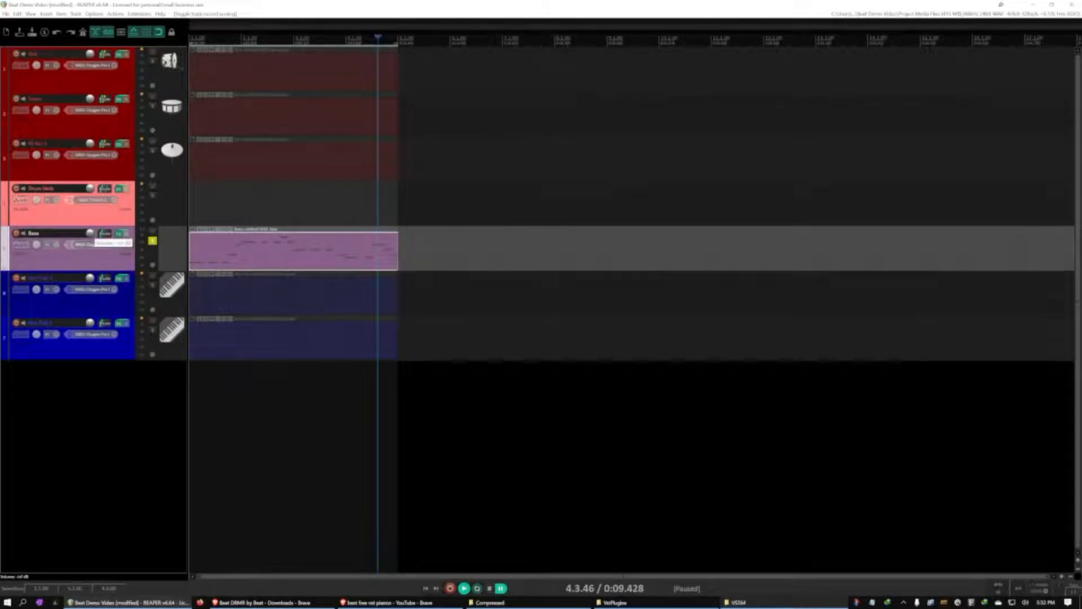
click(152, 241)
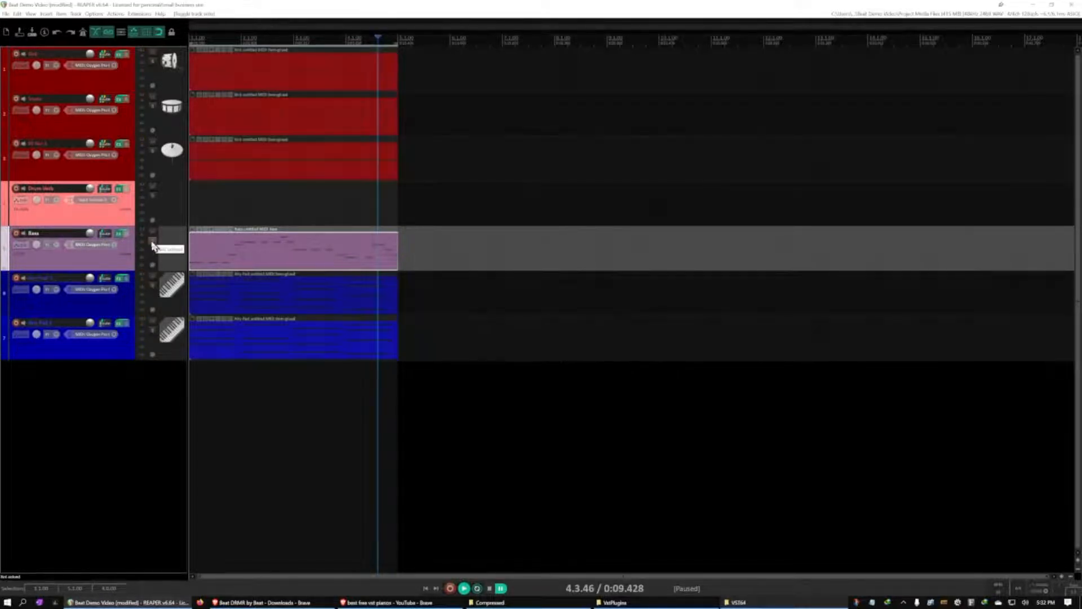
Play the loop from the start with all tracks and bring the Bass track's volume up into the mix
key(Home)
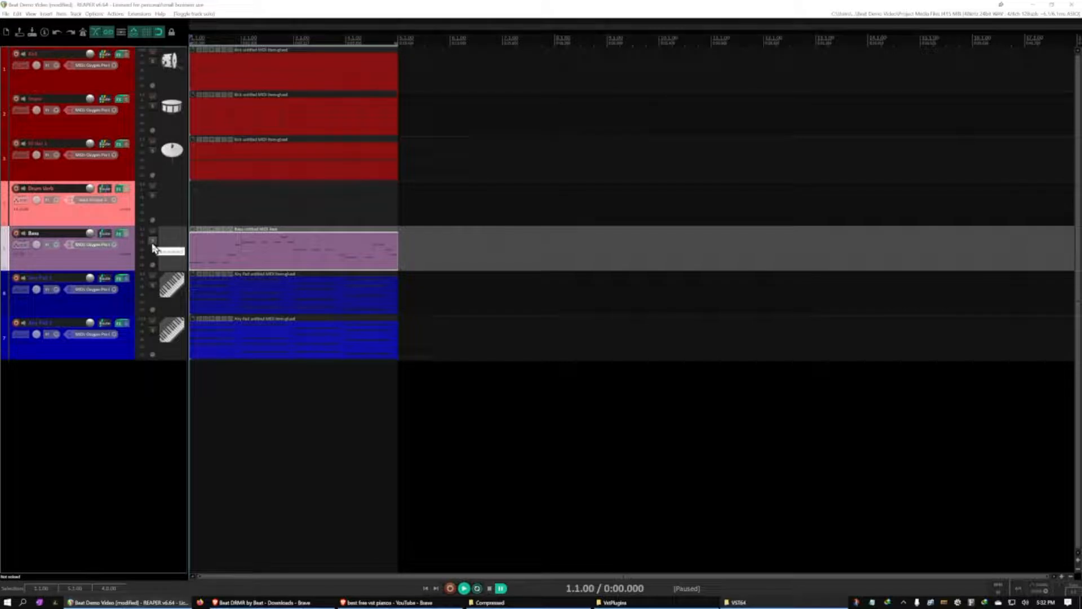
key(space)
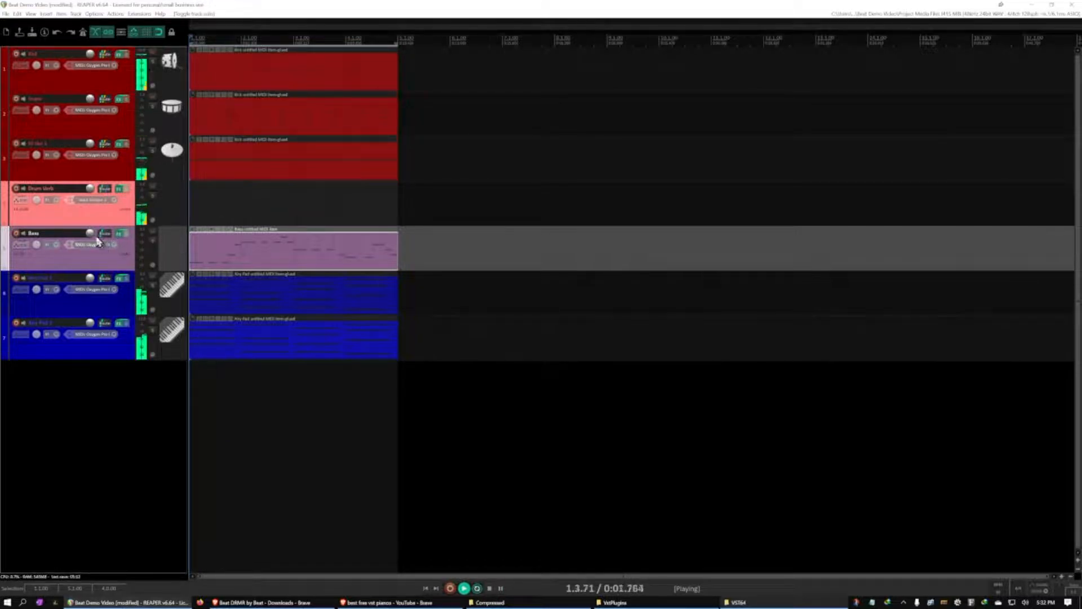
drag(90, 233, 90, 247)
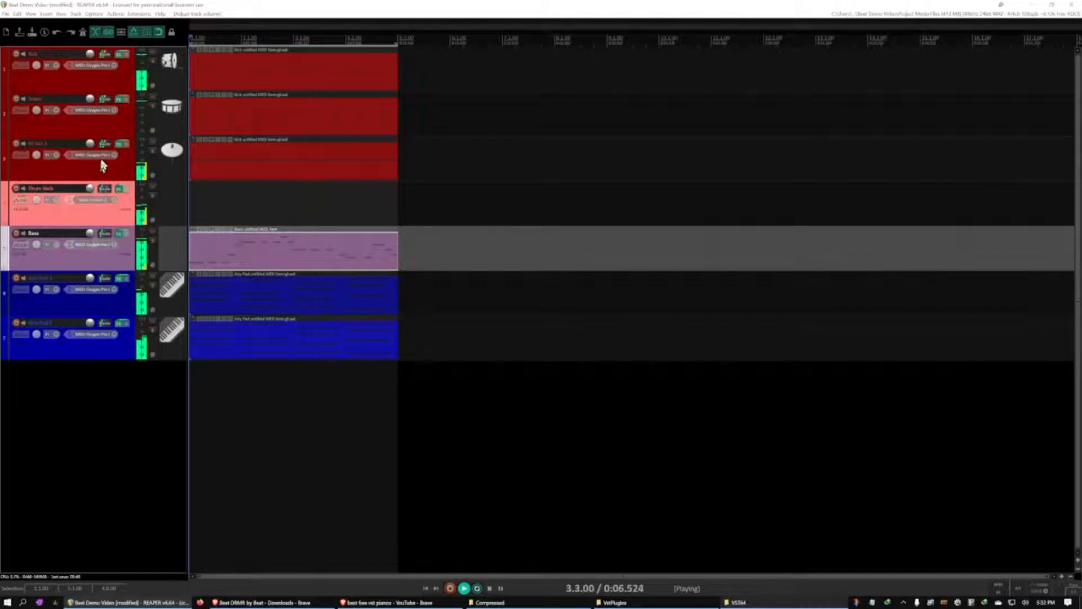
Adjust the hi-hat track's volume against the other drums and pan it slightly right during playback
drag(91, 144, 91, 147)
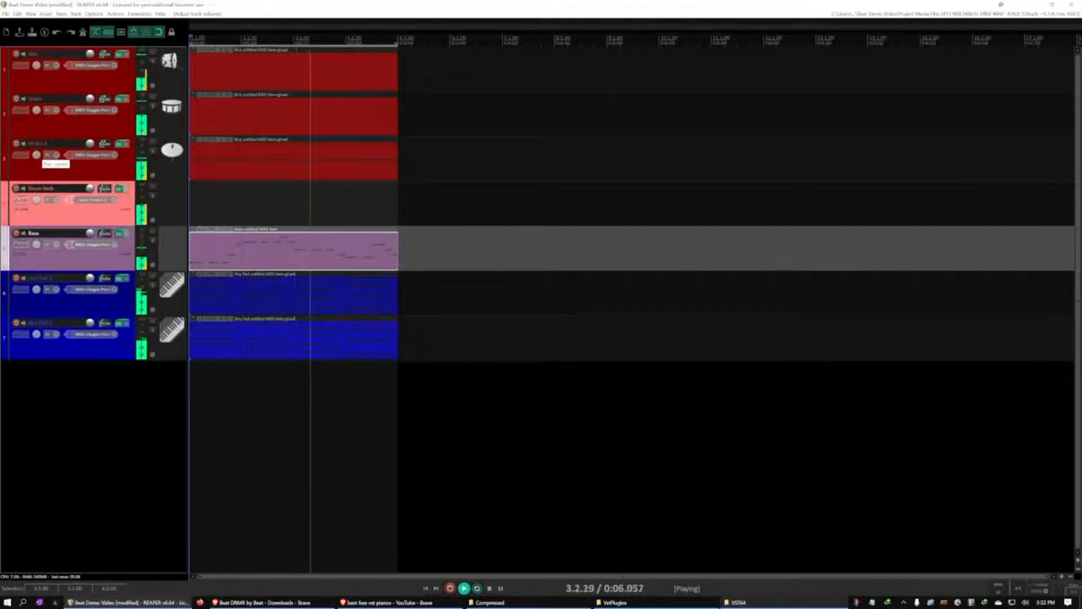
drag(36, 155, 36, 154)
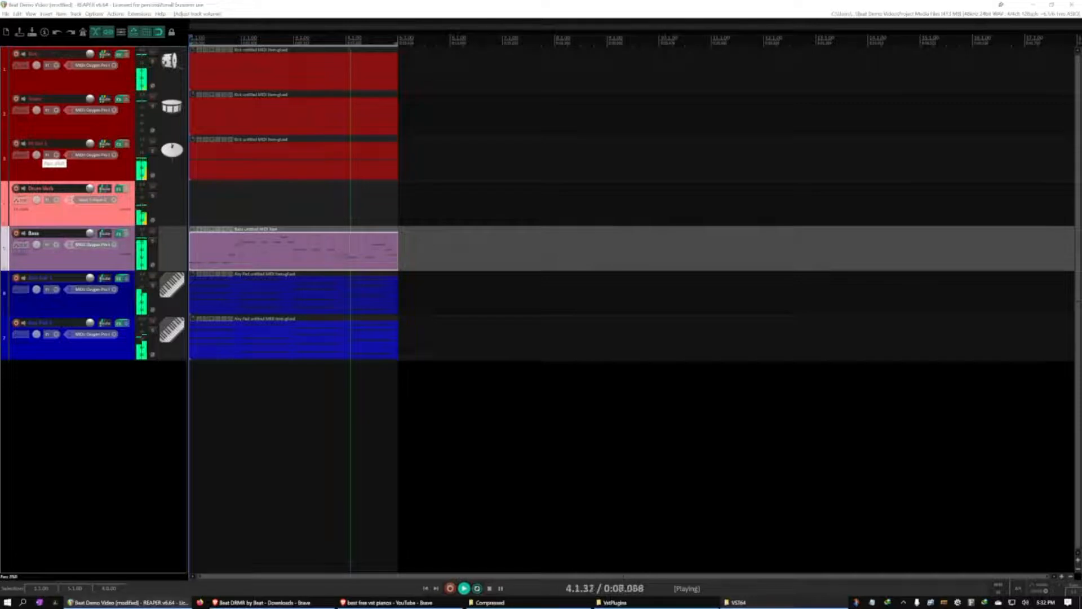
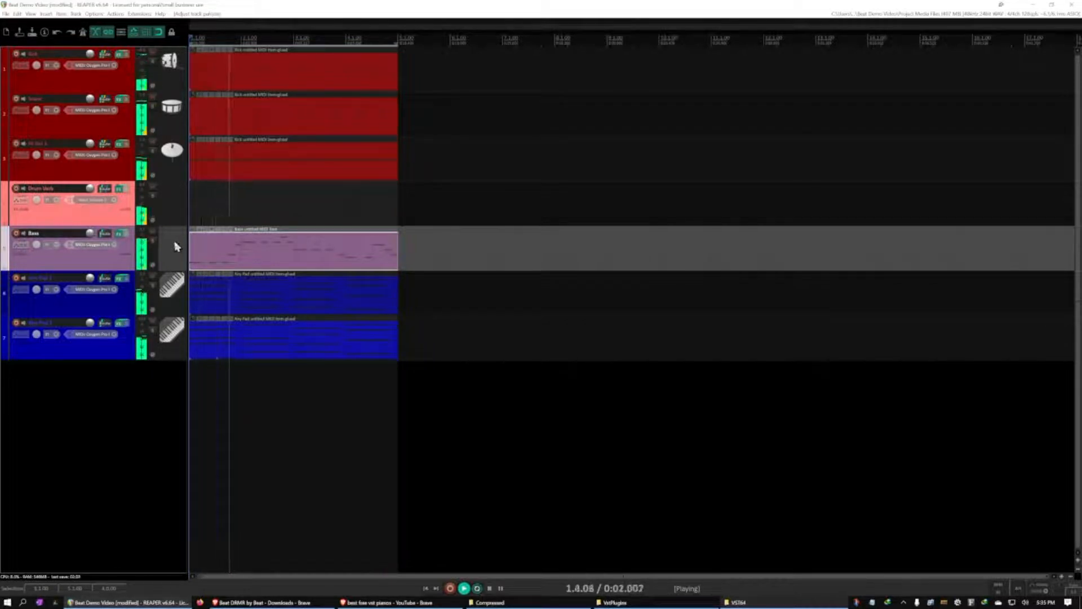
Pause playback and add ReaEQ after Surge XT in the Bass track's effects chain
key(ctrl+space)
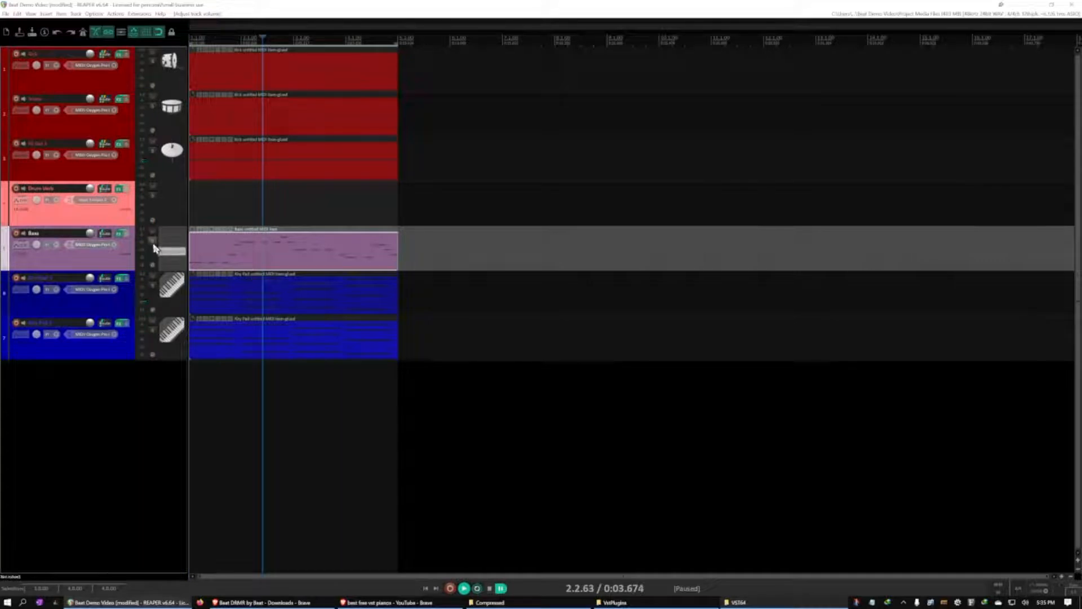
click(120, 235)
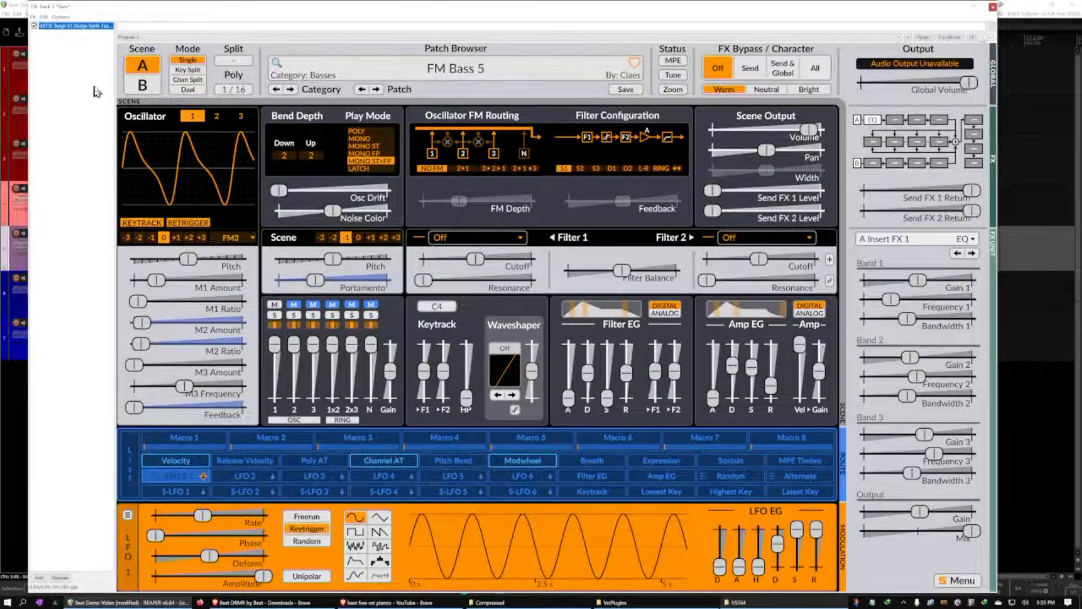
double_click(54, 52)
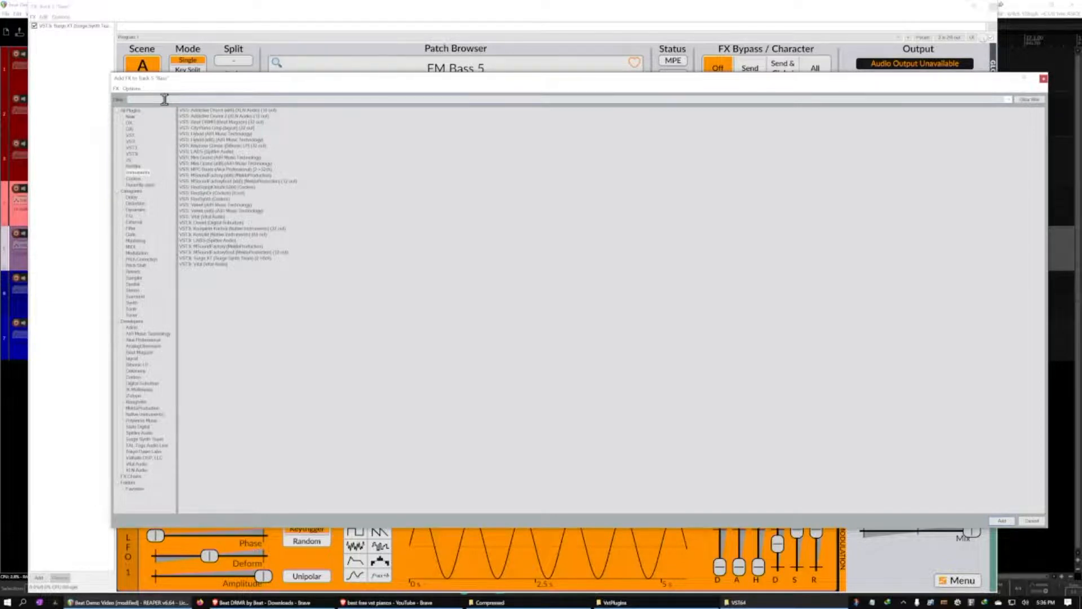
click(129, 112)
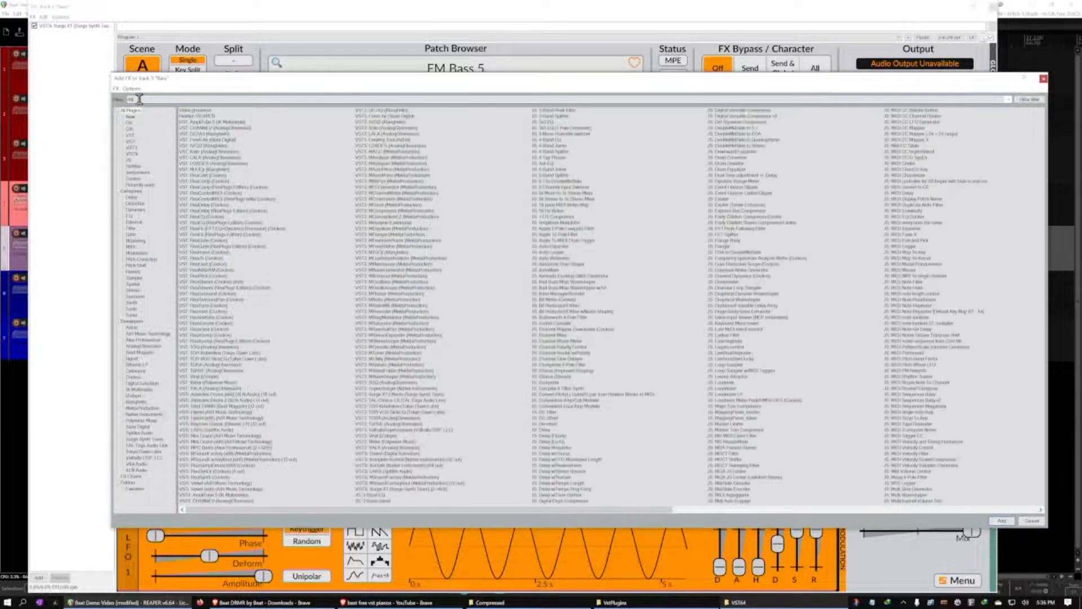
text(q)
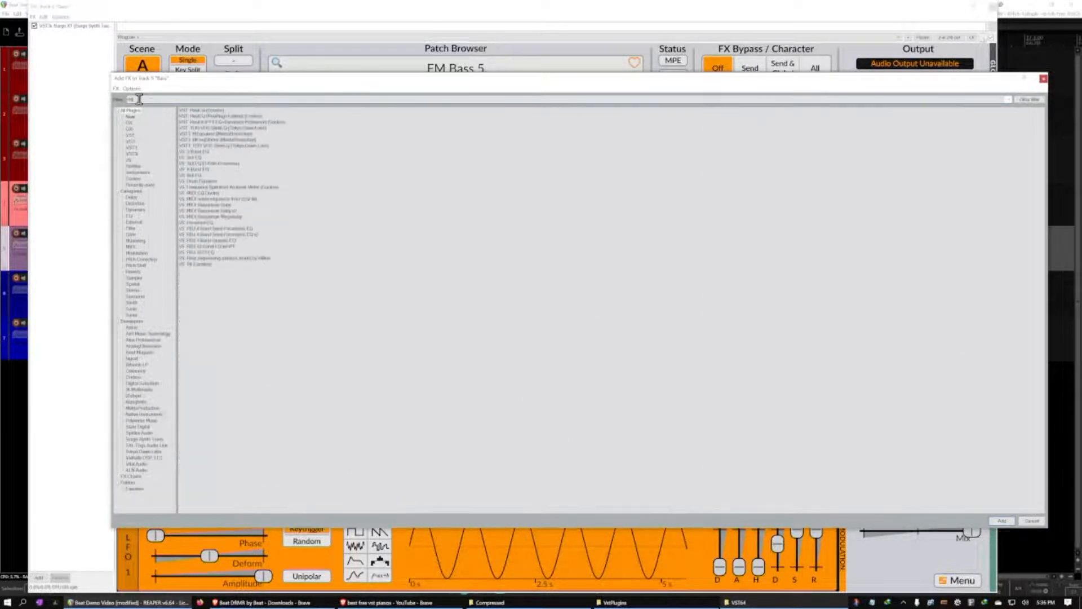
double_click(198, 111)
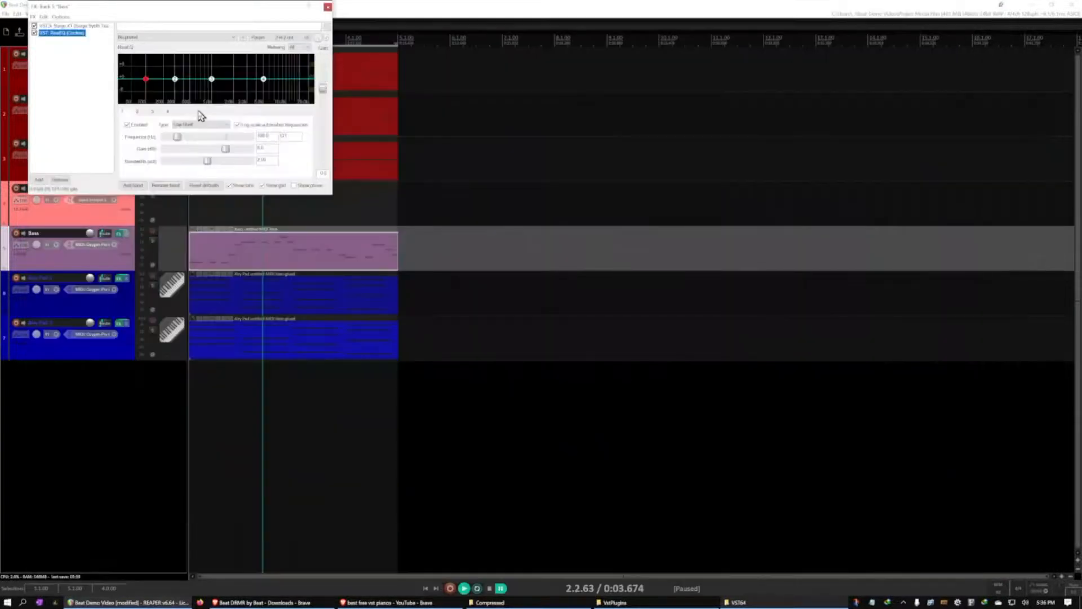
drag(204, 14, 582, 175)
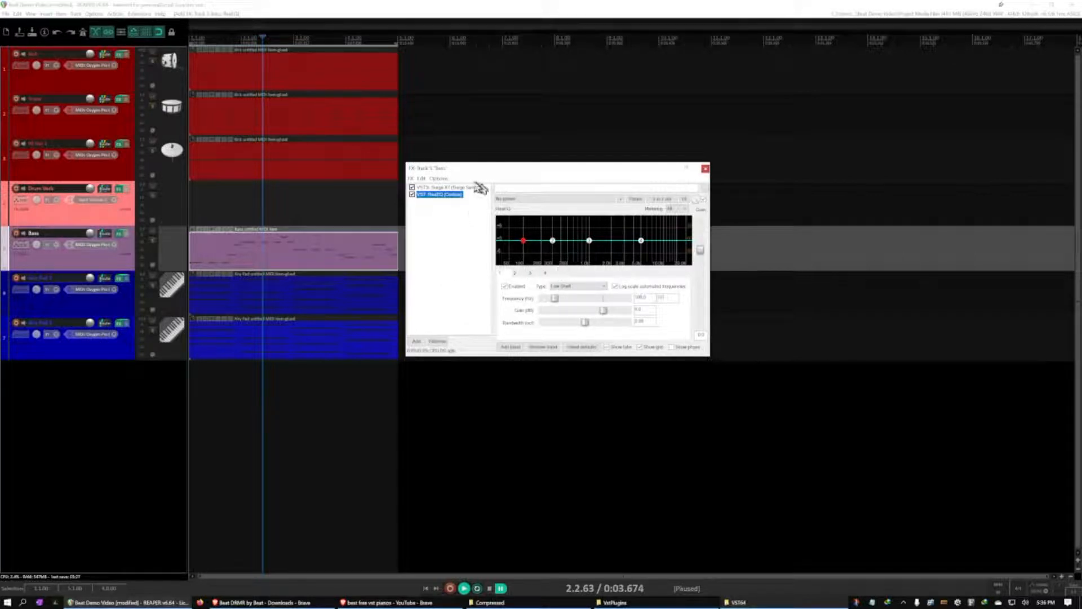
Change ReaEQ band 1 on the Bass track to Low Pass and set its cutoff in the upper frequencies while listening to the loop
click(262, 19)
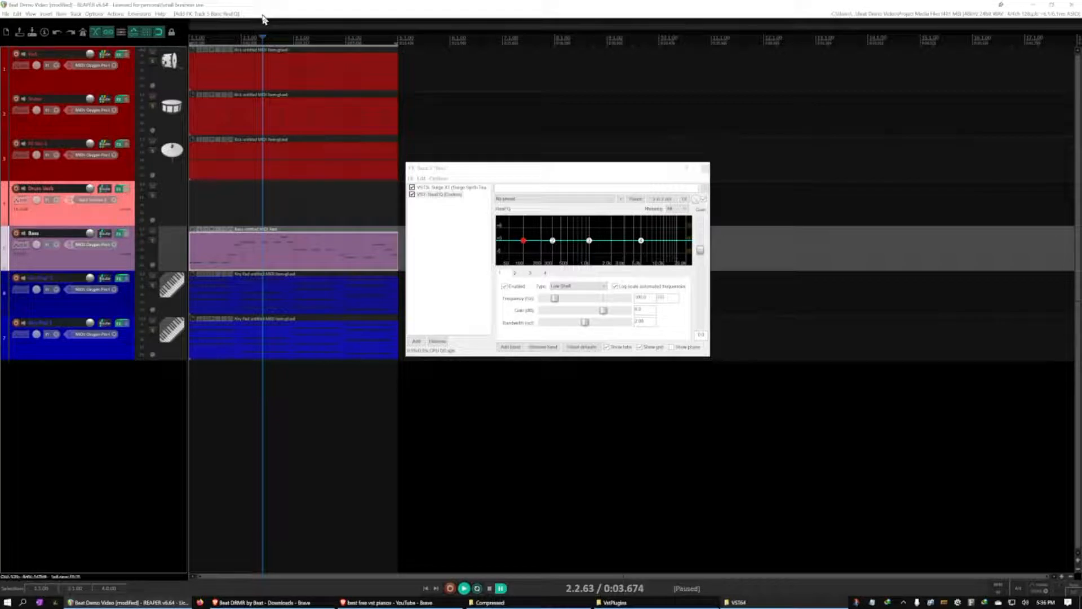
key(space)
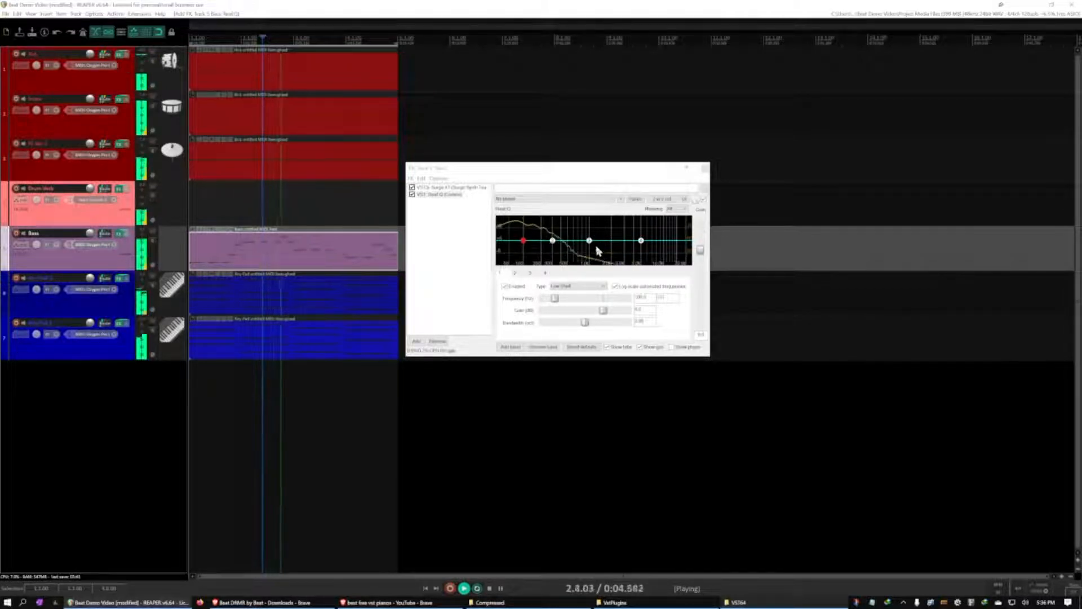
key(ctrl+space)
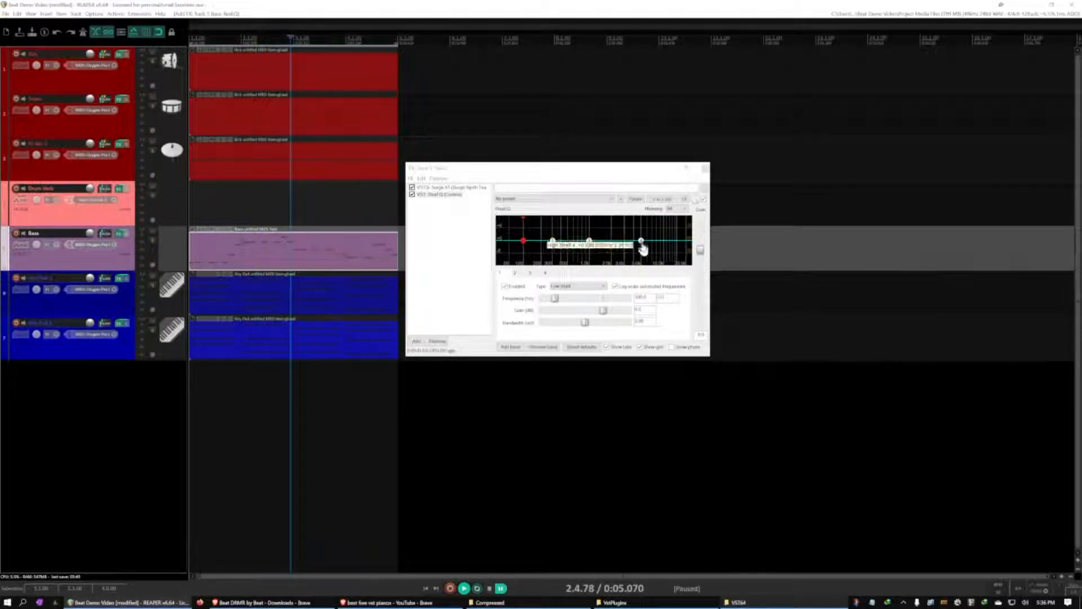
click(605, 287)
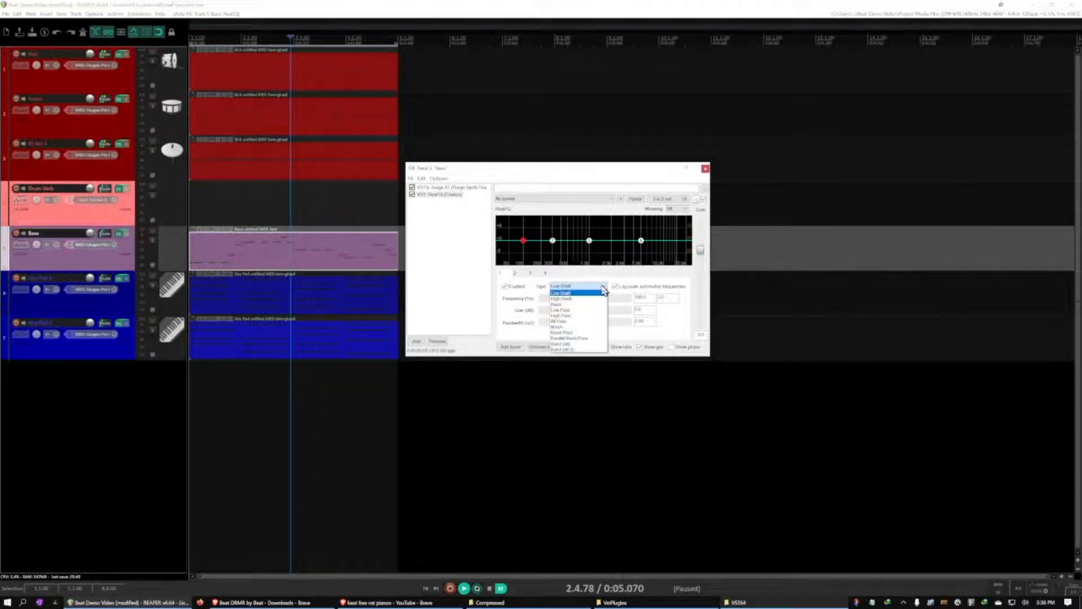
click(572, 311)
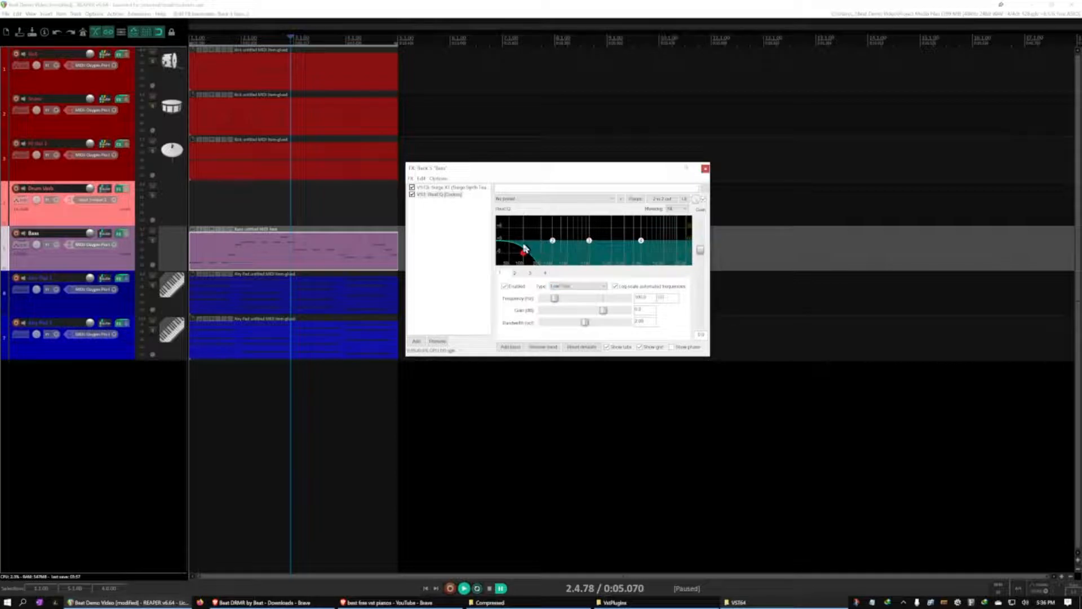
drag(557, 303, 640, 305)
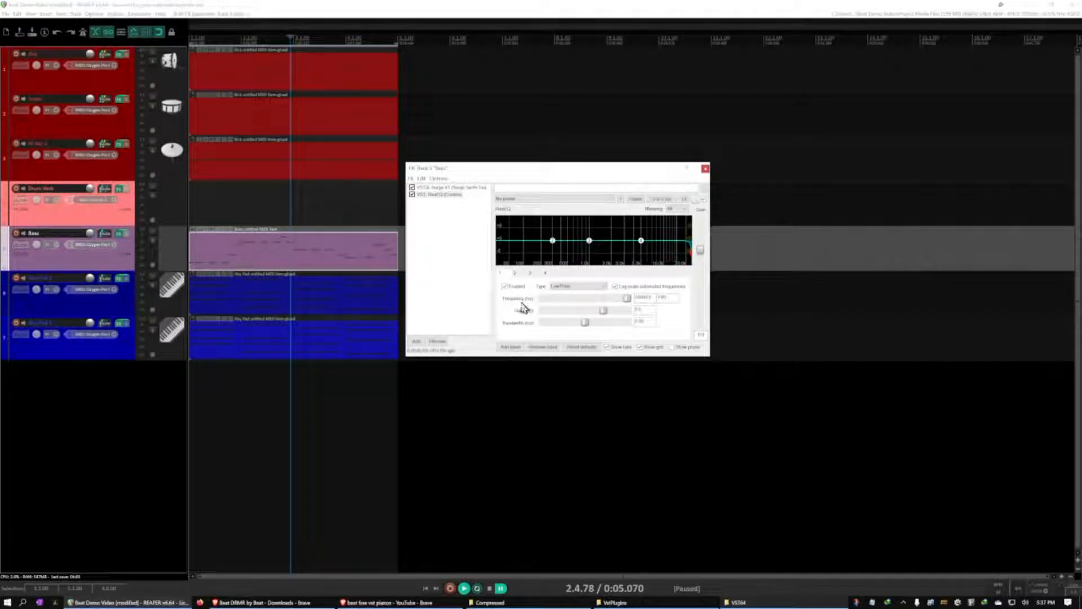
key(space)
mouse_move(619, 303)
mouse_down()
mouse_move(628, 302)
mouse_move(603, 300)
mouse_up()
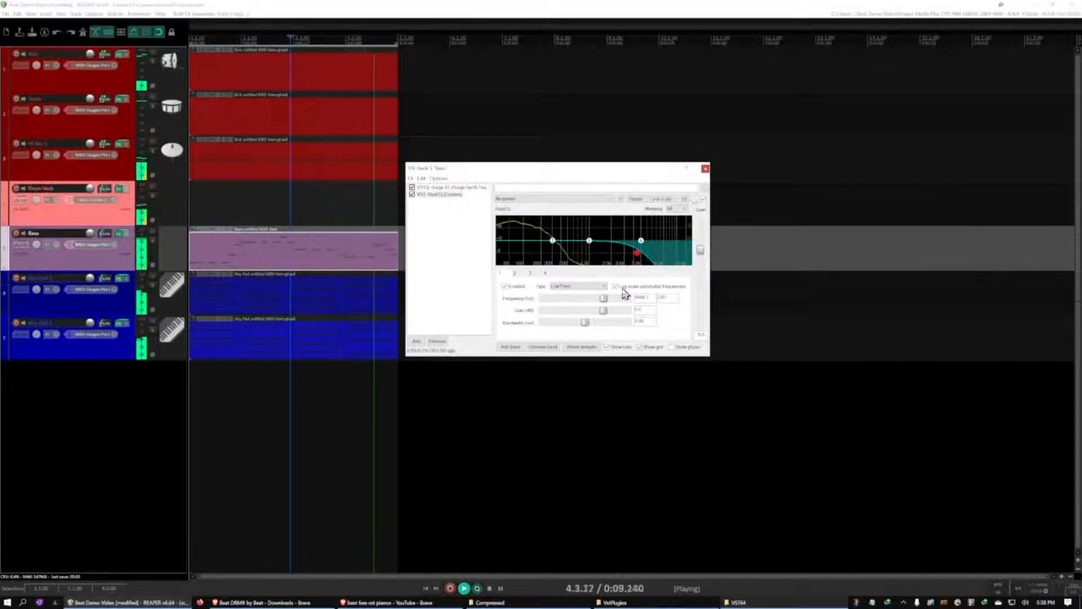
Keep ReaEQ band 2 as a Band filter, lower its frequency and apply a slight gain cut during playback
click(529, 273)
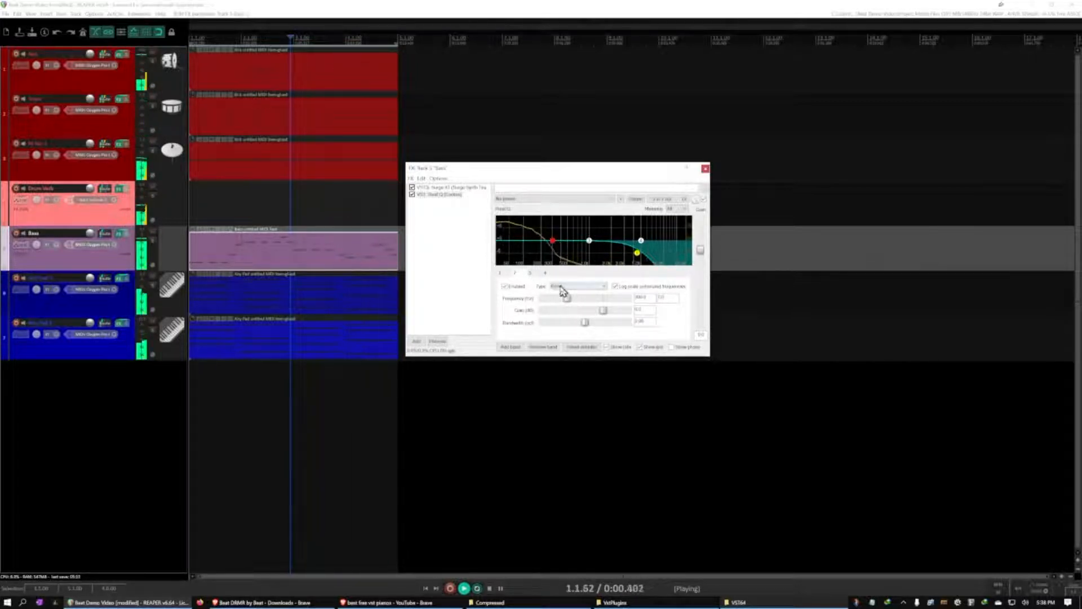
click(579, 287)
click(572, 304)
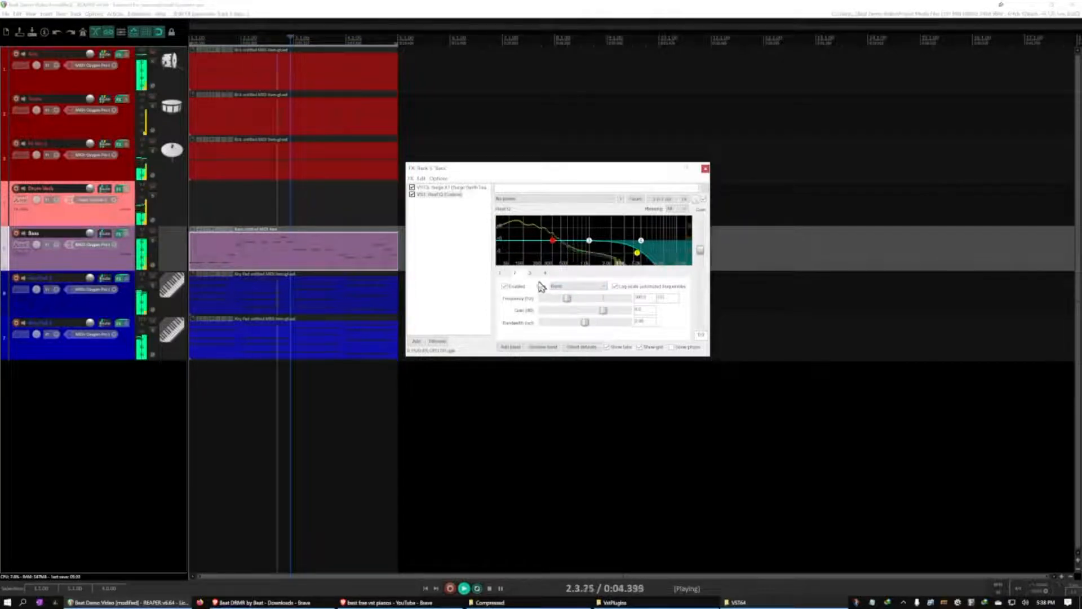
key(ctrl+space)
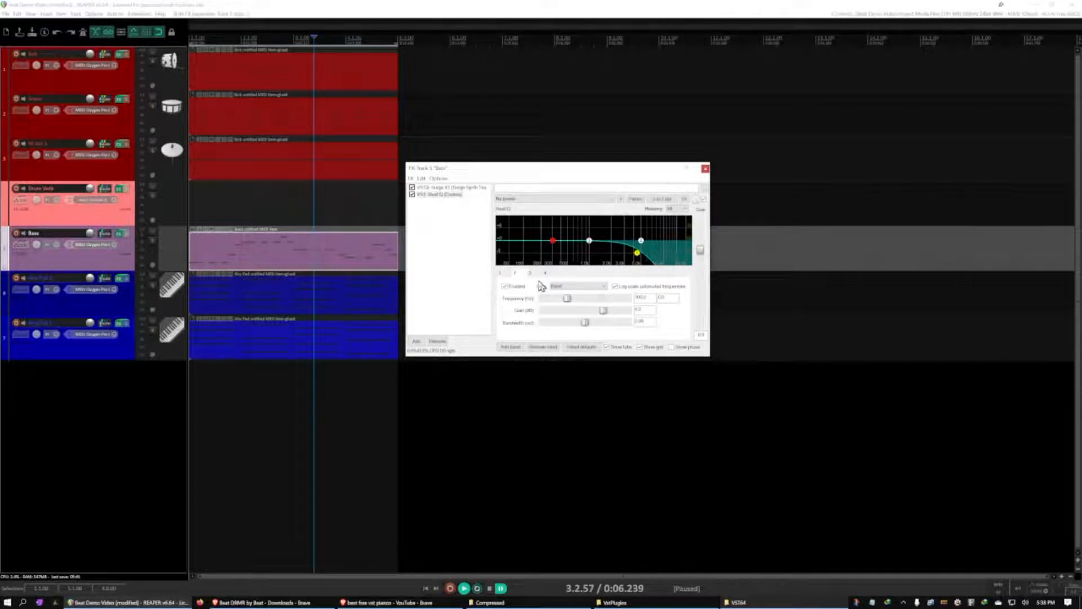
key(space)
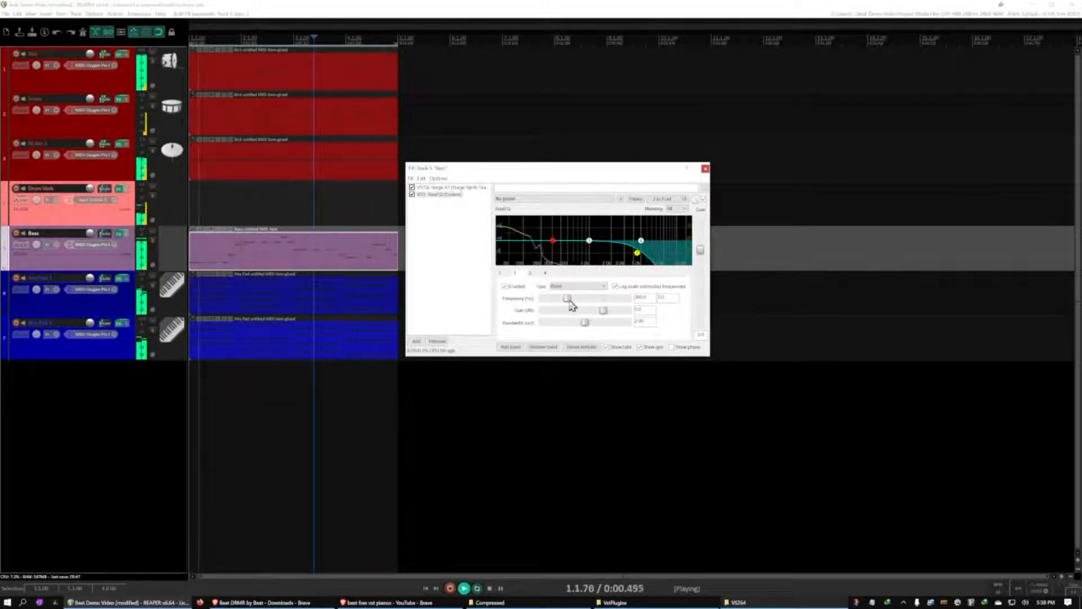
drag(569, 302, 565, 302)
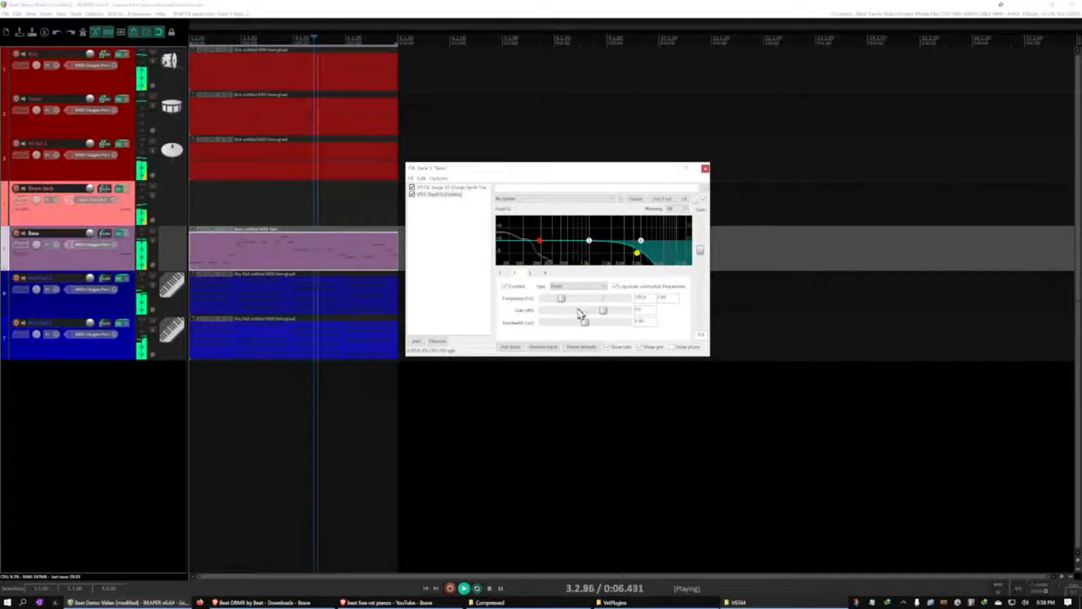
drag(603, 311, 598, 310)
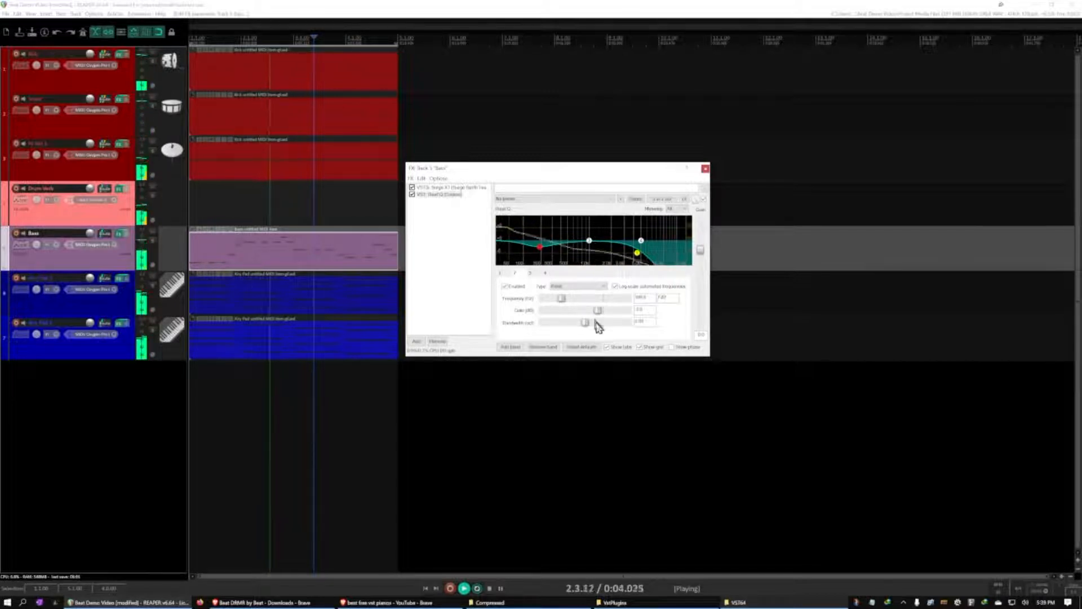
key(ctrl+space)
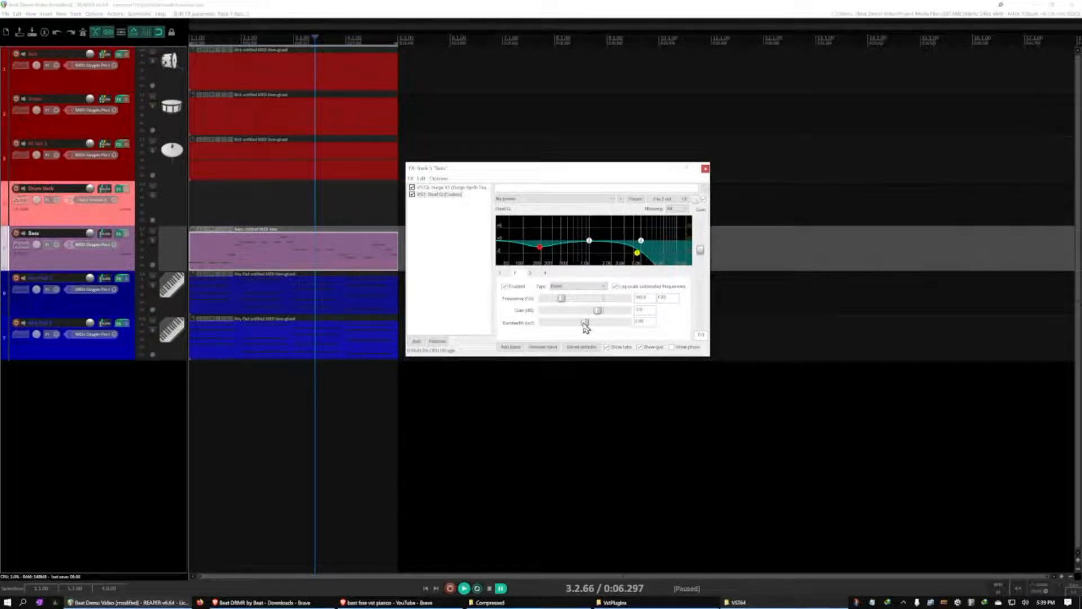
Try narrow and wide bandwidths on the band 2 cut and leave it narrow
drag(584, 323, 548, 321)
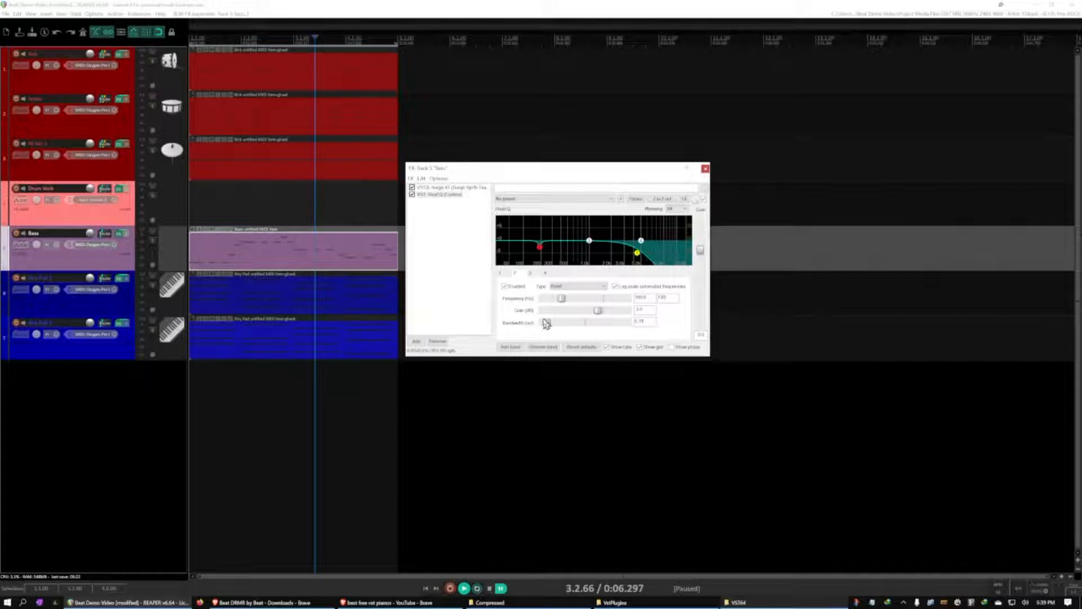
drag(546, 324, 584, 331)
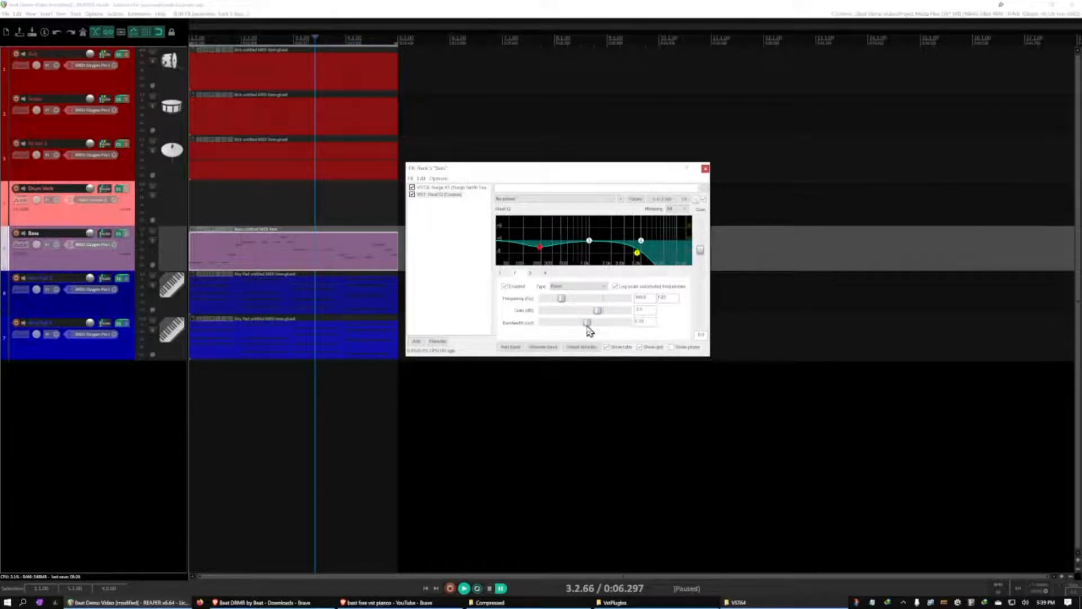
drag(581, 326, 617, 334)
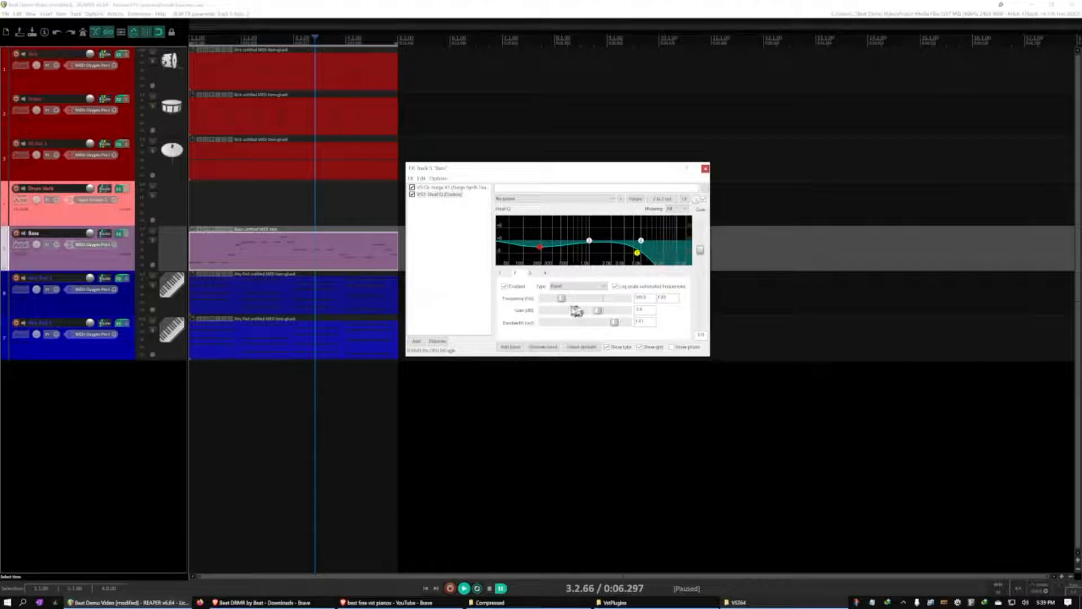
drag(616, 322, 557, 322)
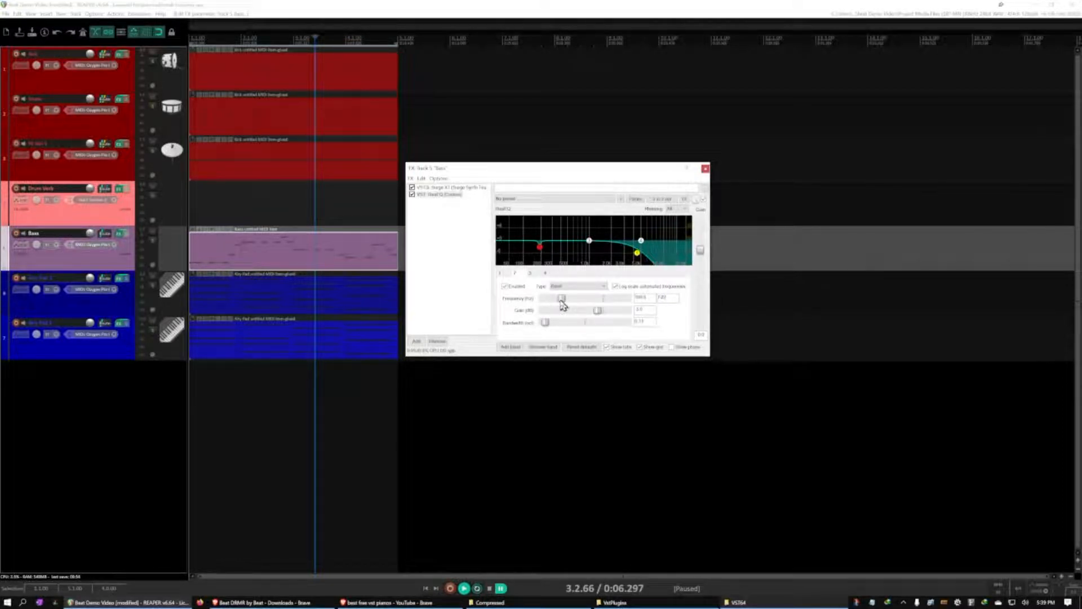
Raise band 2's frequency slightly during playback, and refine the depth and bandwidth of its narrow cut
key(space)
drag(562, 304, 567, 306)
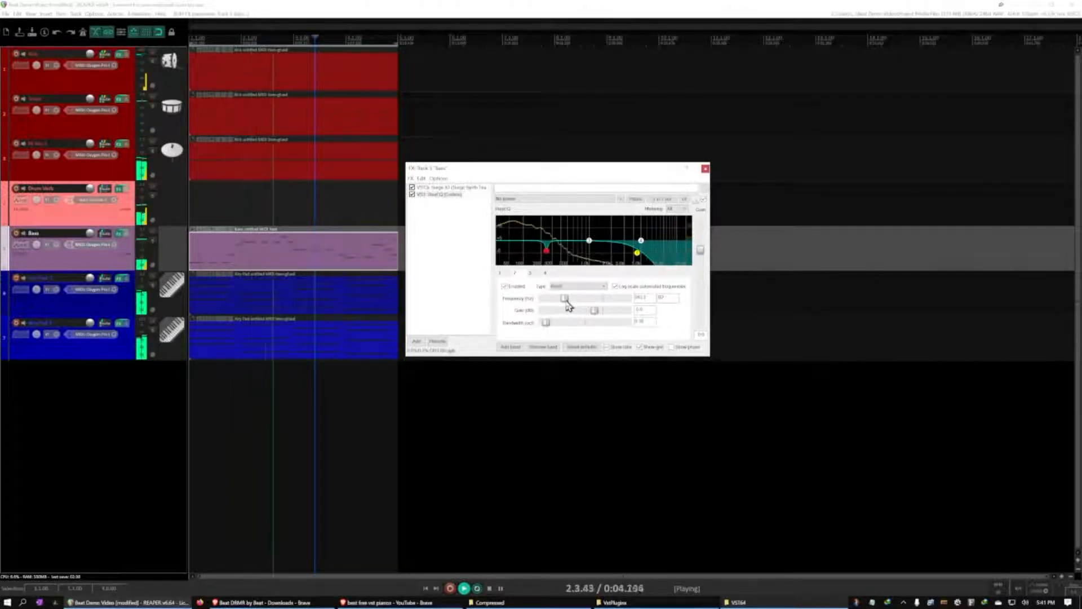
drag(565, 301, 567, 301)
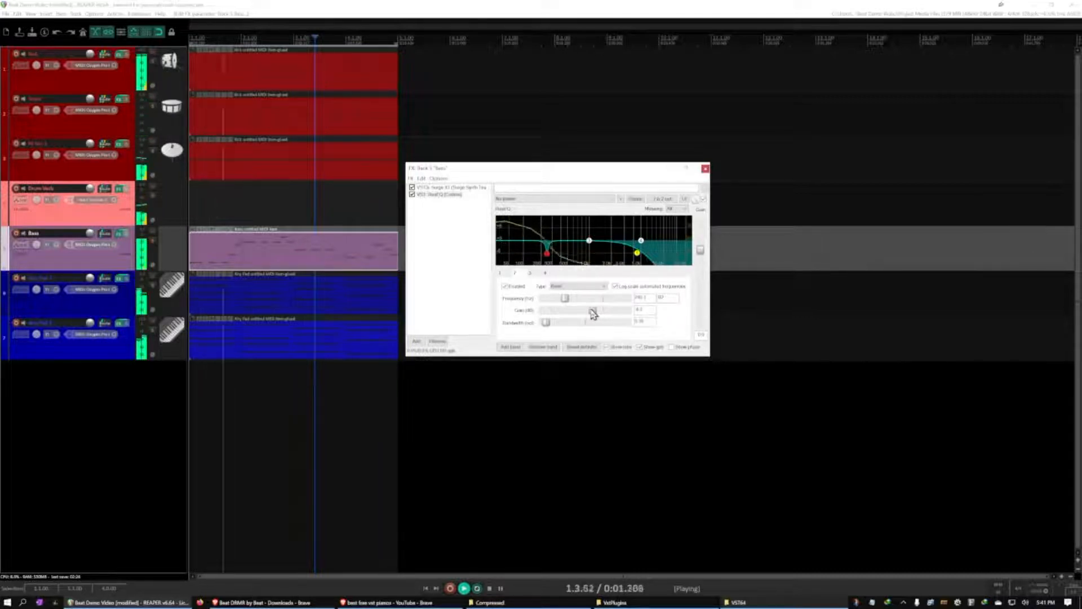
drag(594, 314, 596, 315)
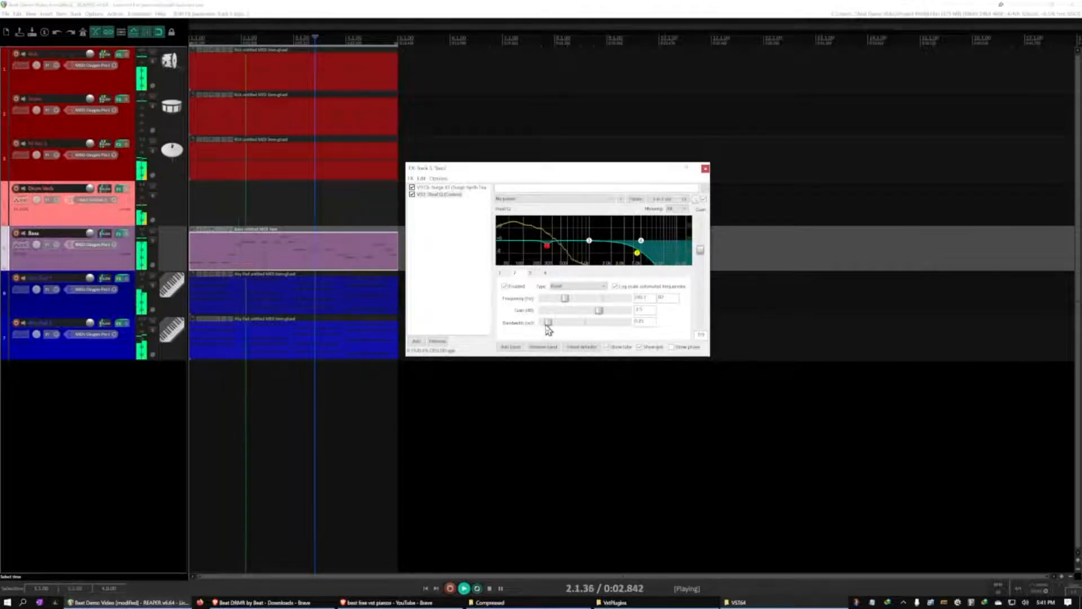
drag(548, 322, 550, 323)
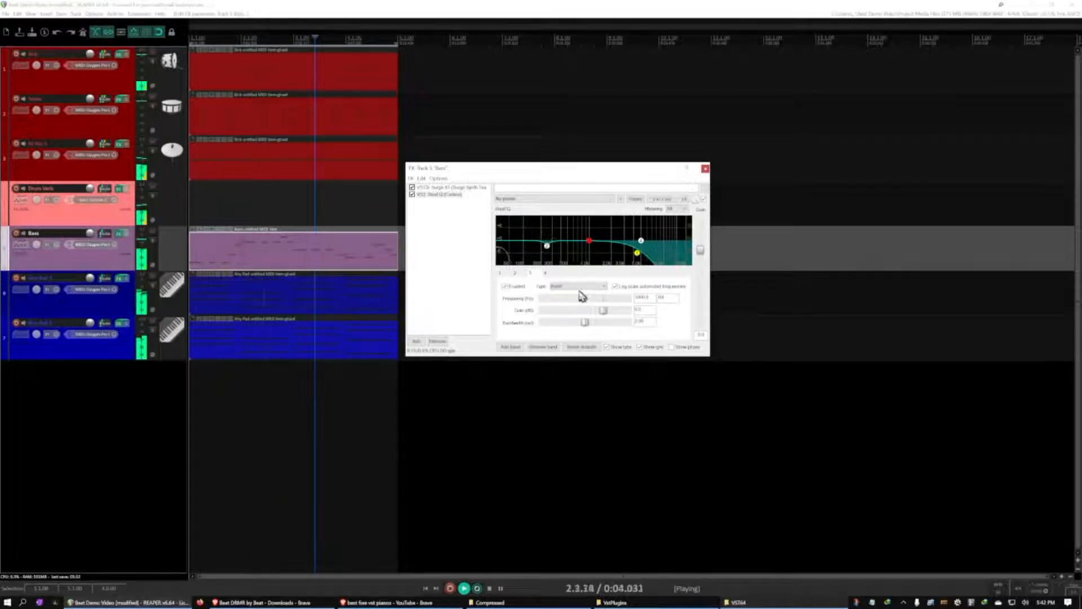
Make a gentle low-mid cut with band 3 by lowering its frequency and gain and narrowing its bandwidth
drag(583, 299, 580, 302)
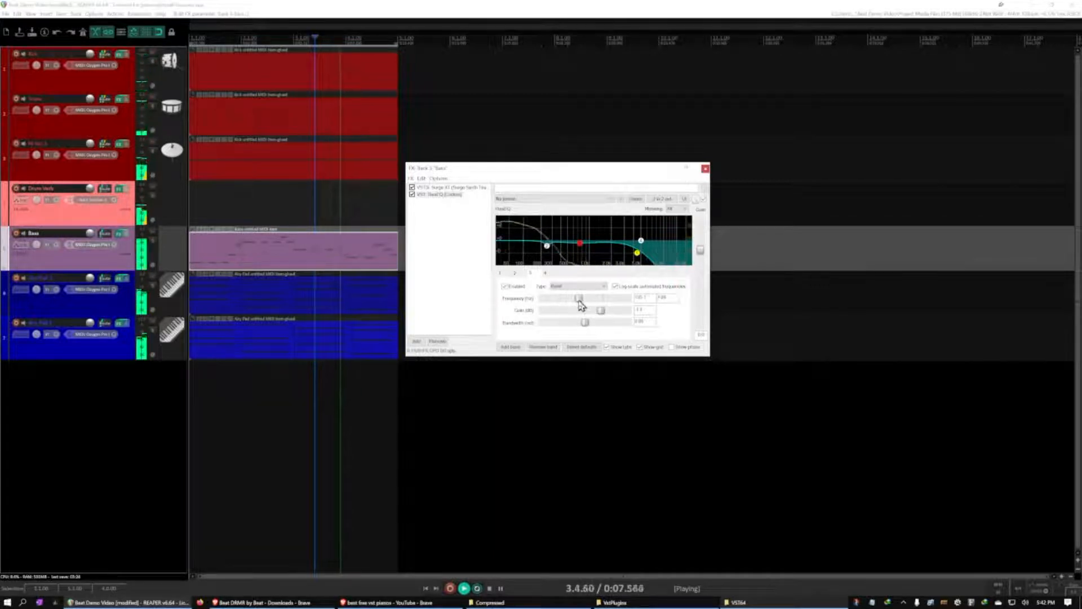
drag(582, 305, 581, 309)
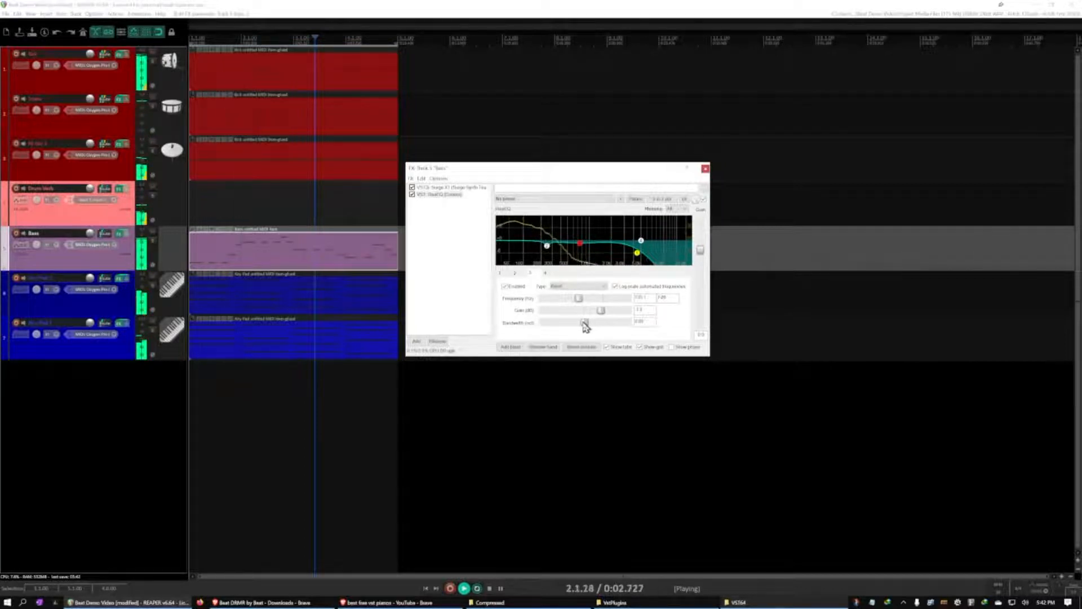
drag(581, 328, 548, 326)
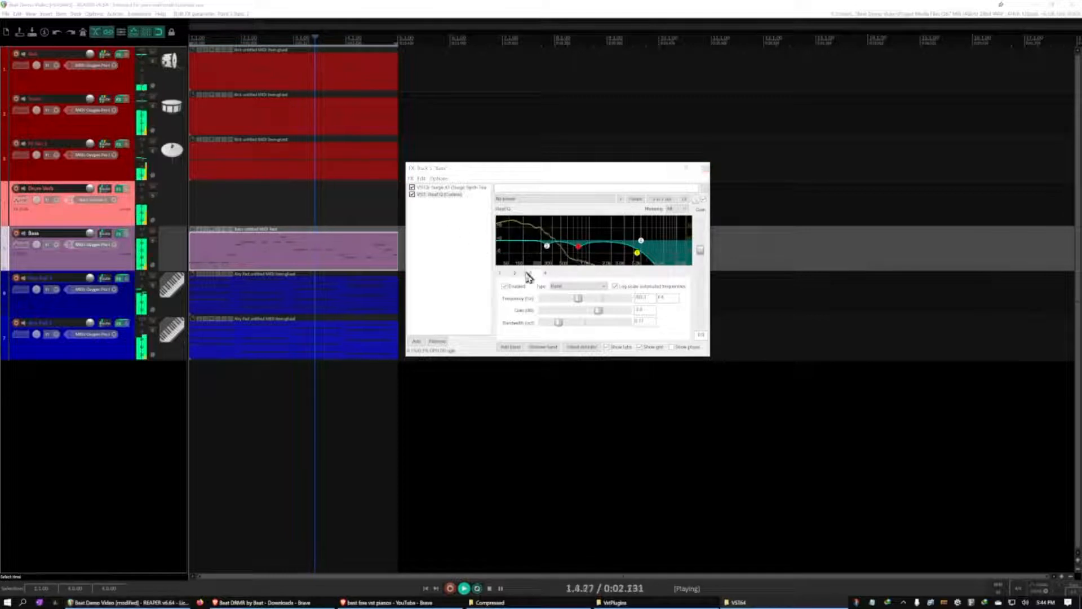
Fine-tune the bandwidth of band 2's cut, keep it narrow, and close the Bass track's effects window
click(549, 274)
drag(549, 322, 553, 324)
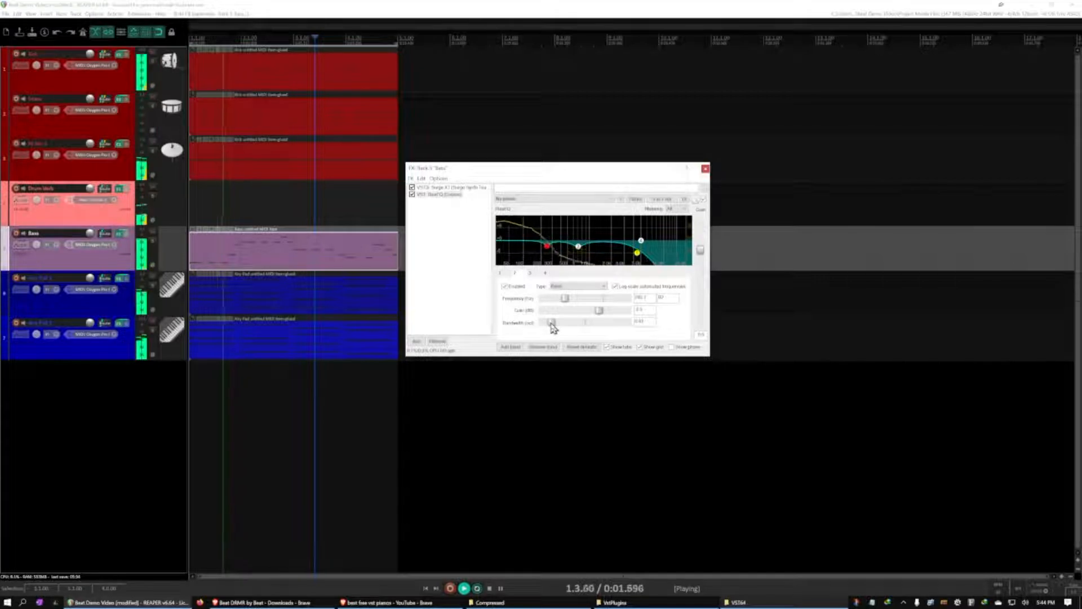
drag(553, 323, 548, 323)
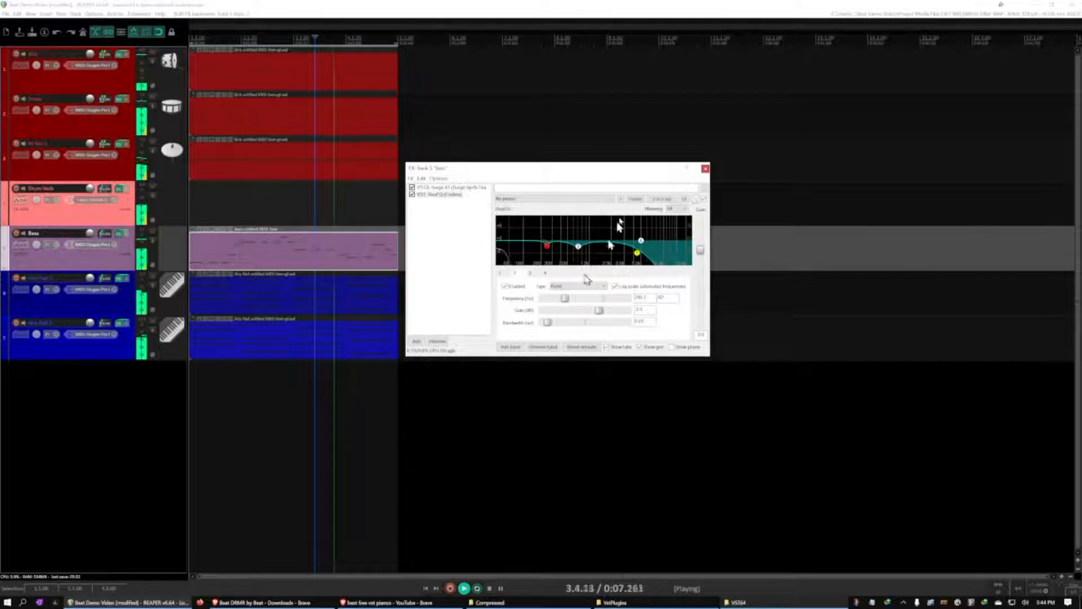
click(705, 169)
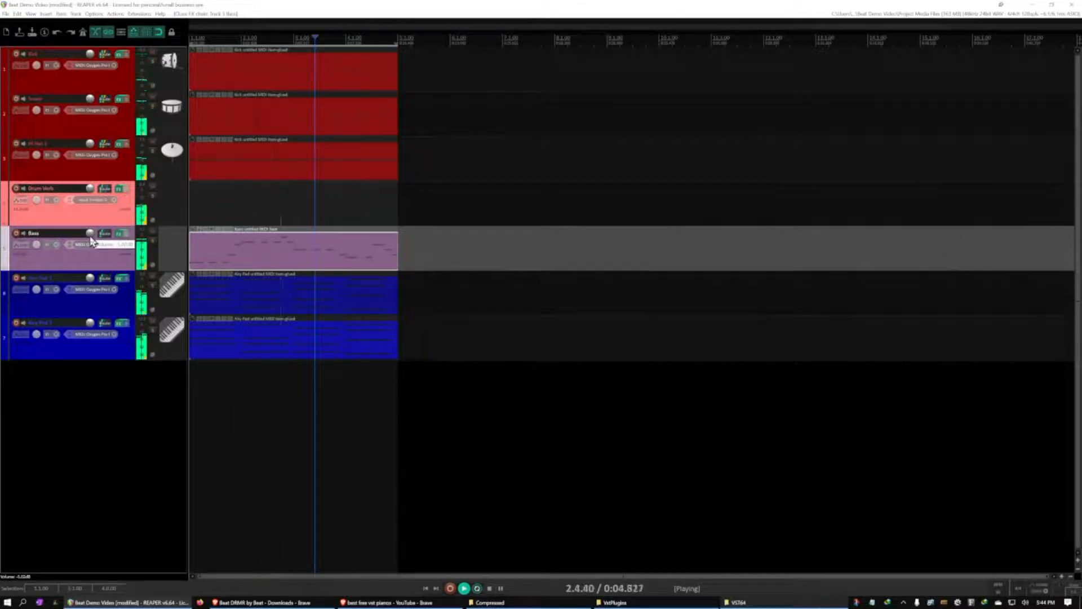
Adjust the Bass track's volume during playback, reopen its ReaEQ, and pause the playback
drag(92, 242, 90, 236)
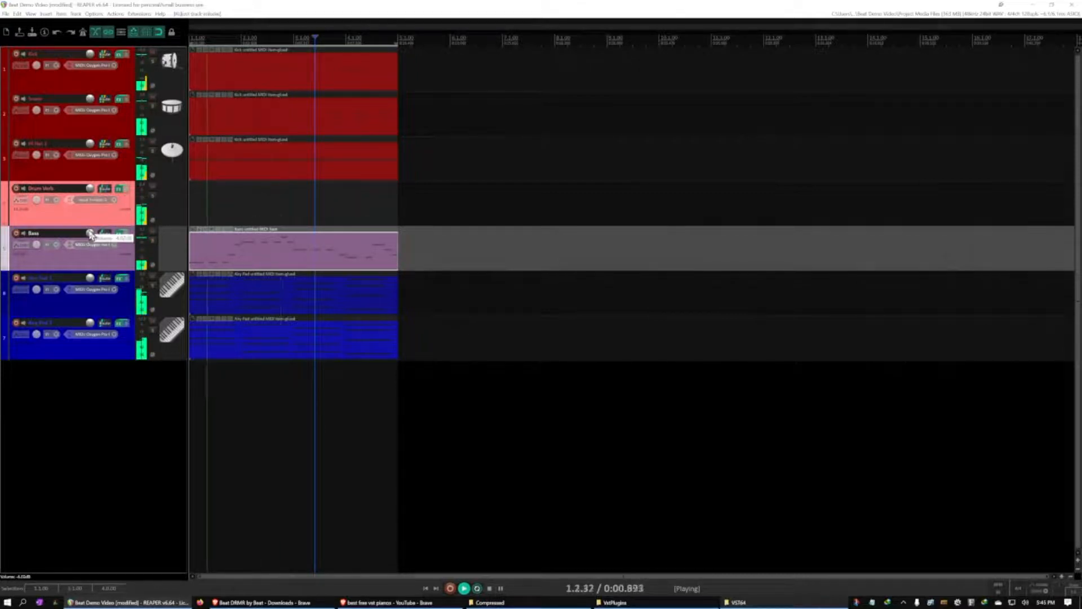
click(119, 236)
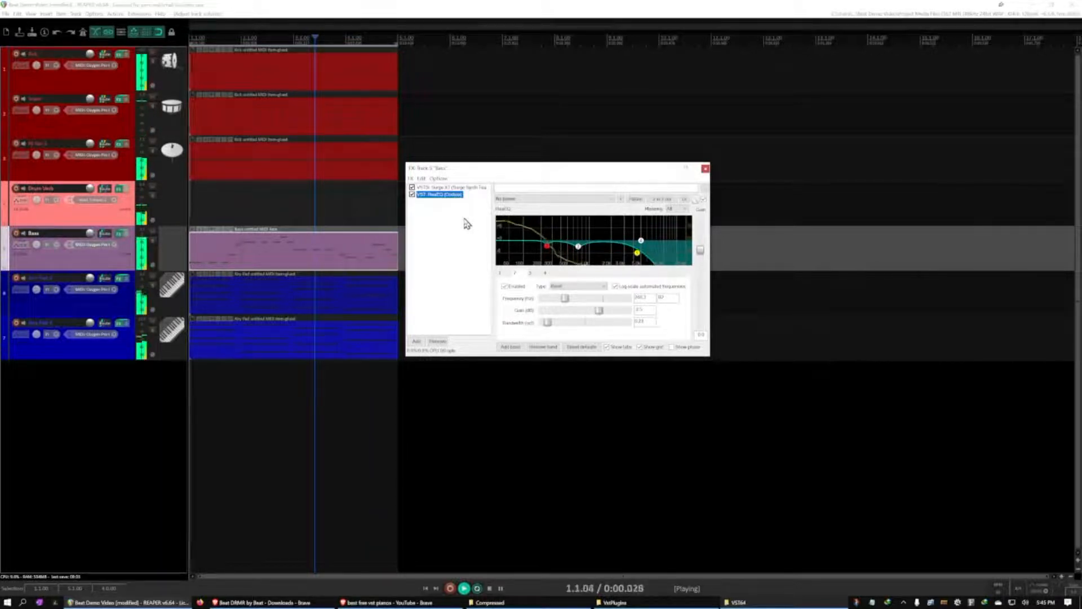
key(ctrl+space)
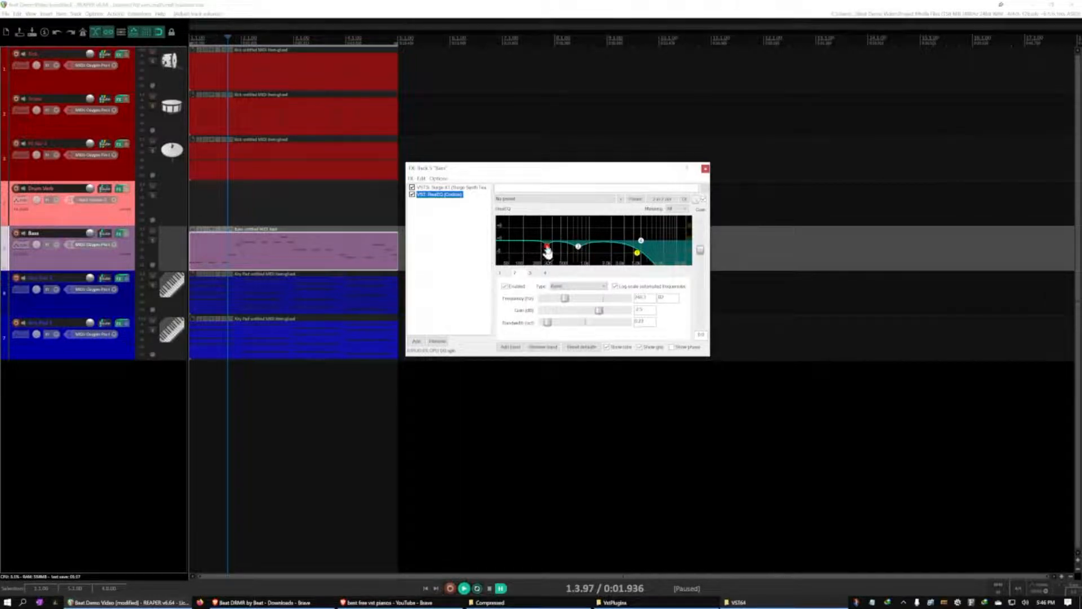
mouse_move(550, 253)
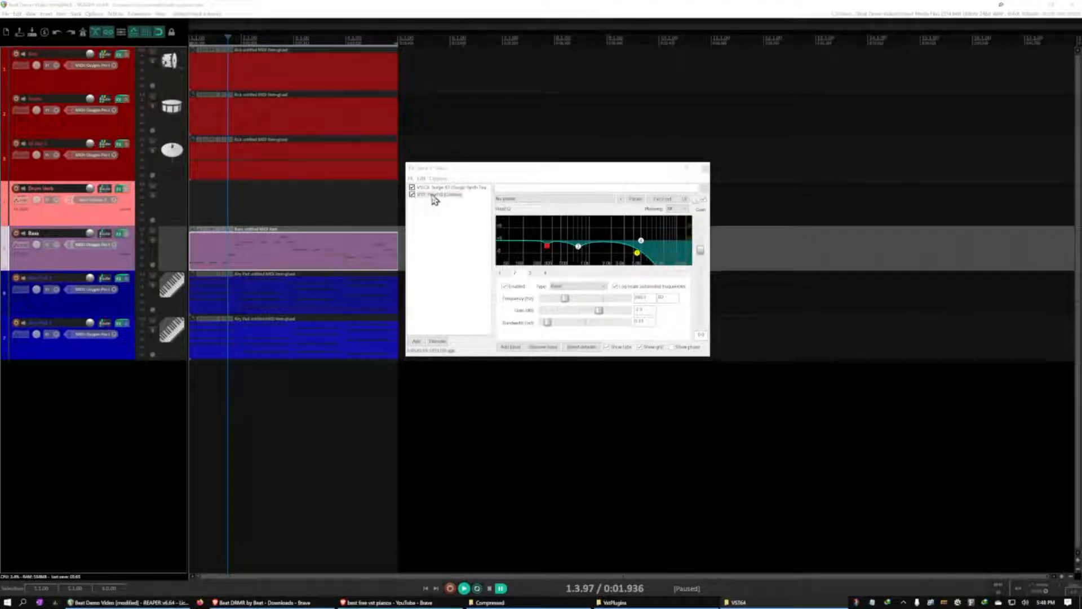
Compare the bass with ReaEQ bypassed and enabled during playback, leave it enabled, and inspect band 3 before pausing
click(414, 198)
click(412, 195)
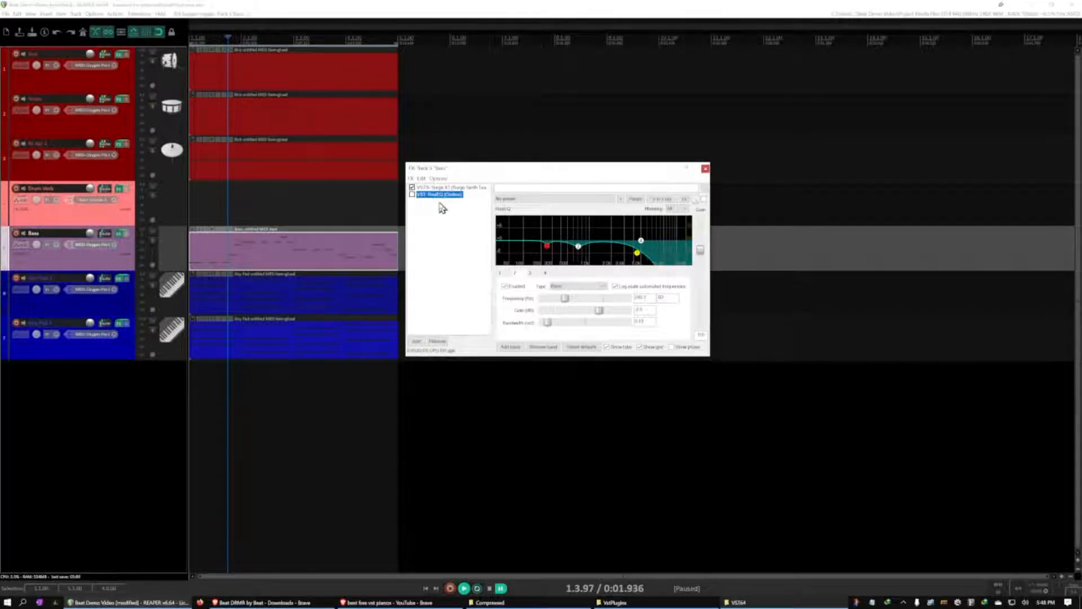
key(space)
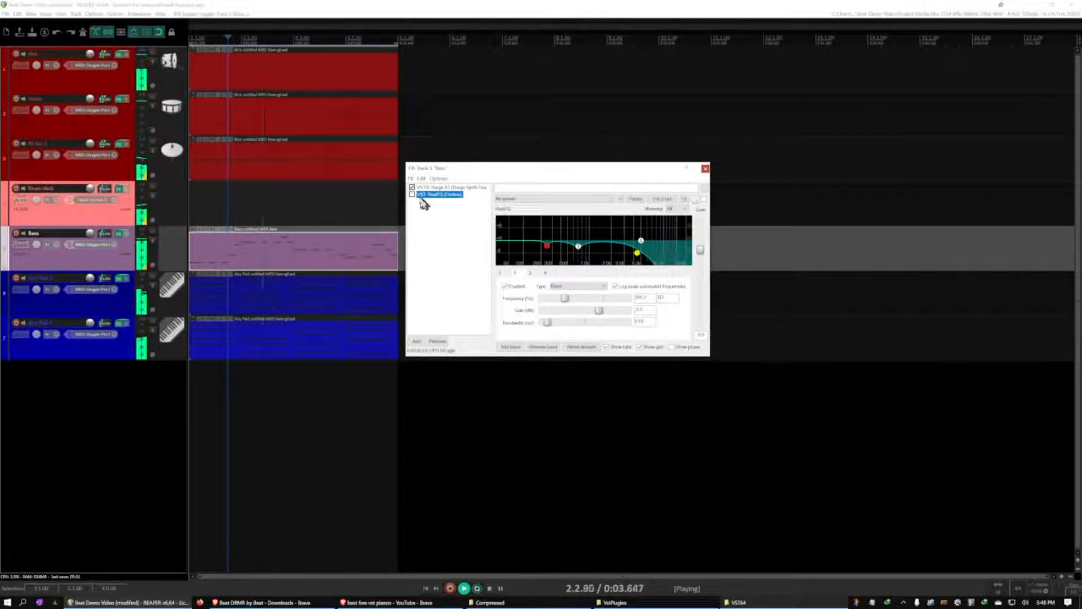
click(412, 195)
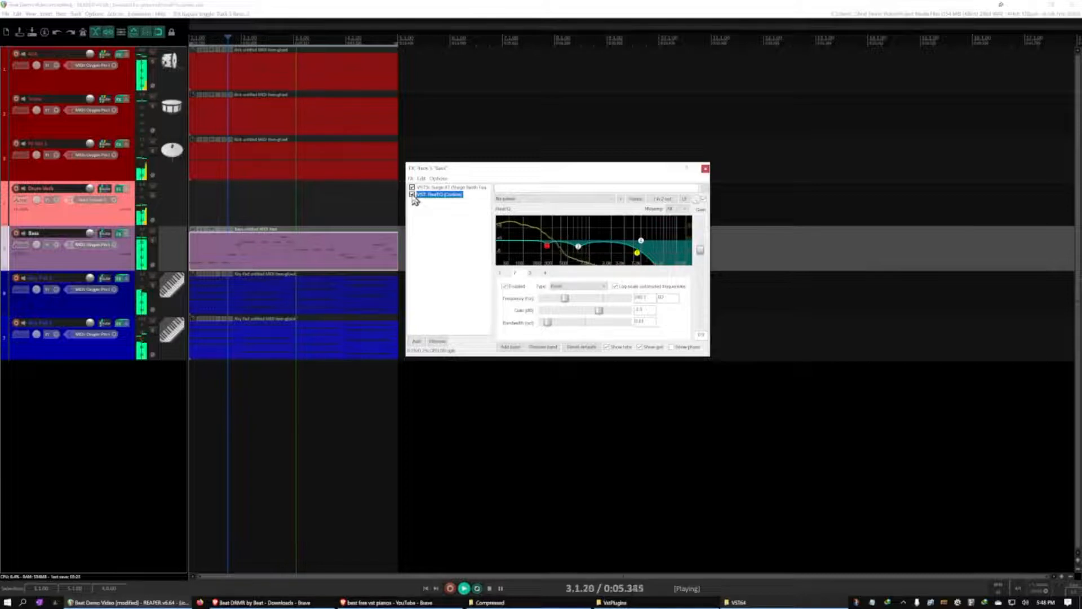
click(412, 194)
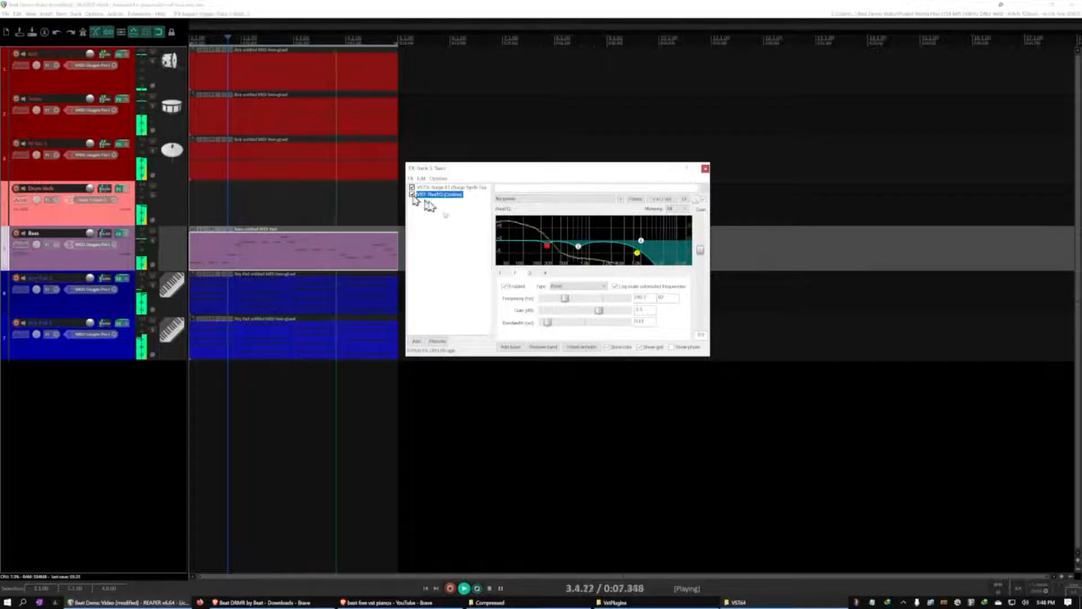
click(531, 274)
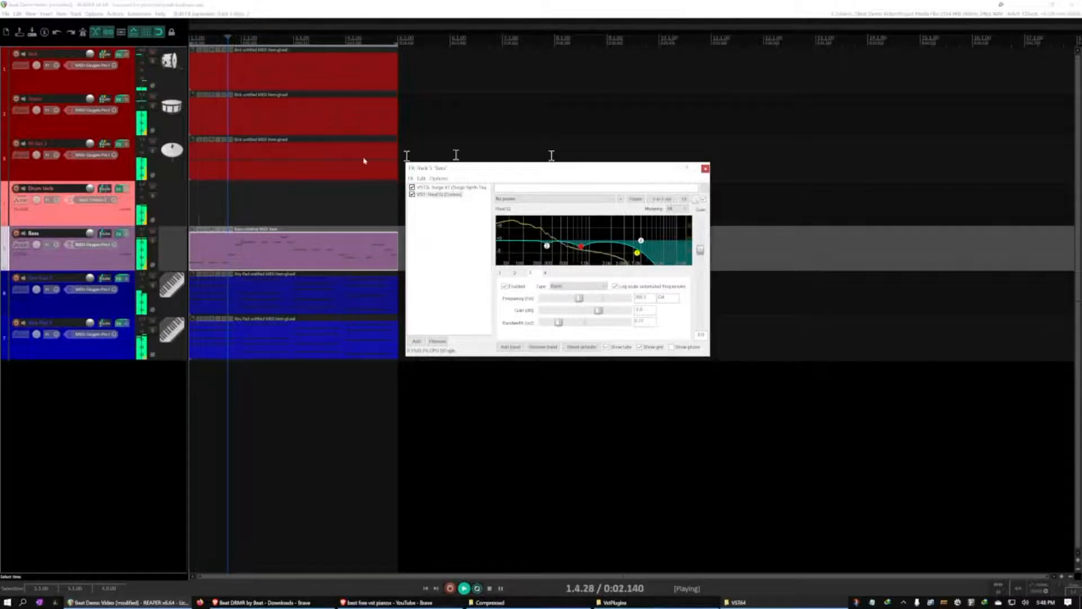
key(ctrl+space)
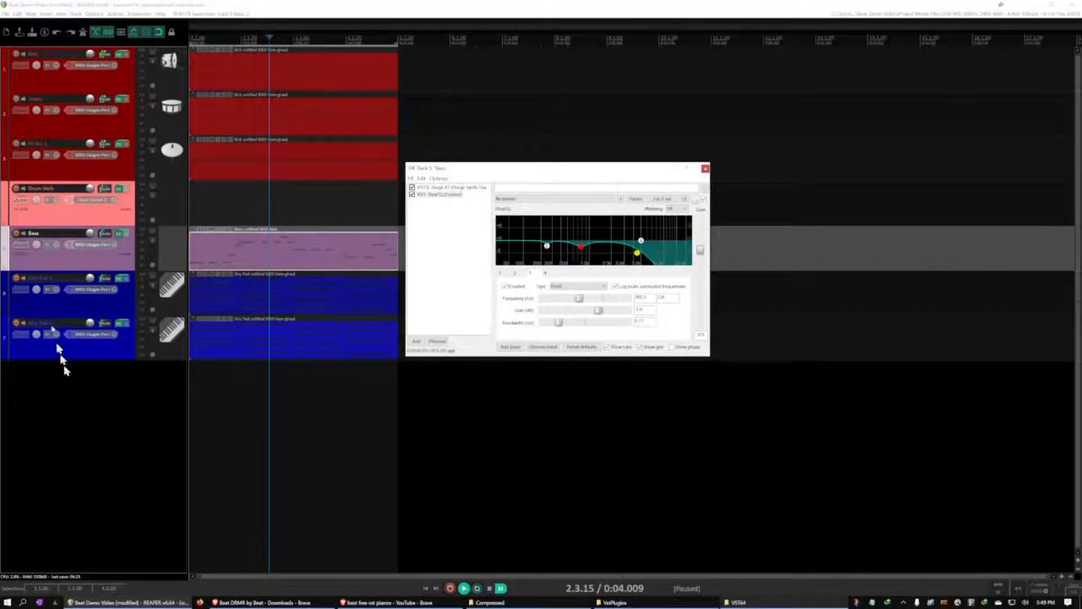
Add a new track named DRUM GRP and move it above the Kick track
double_click(55, 407)
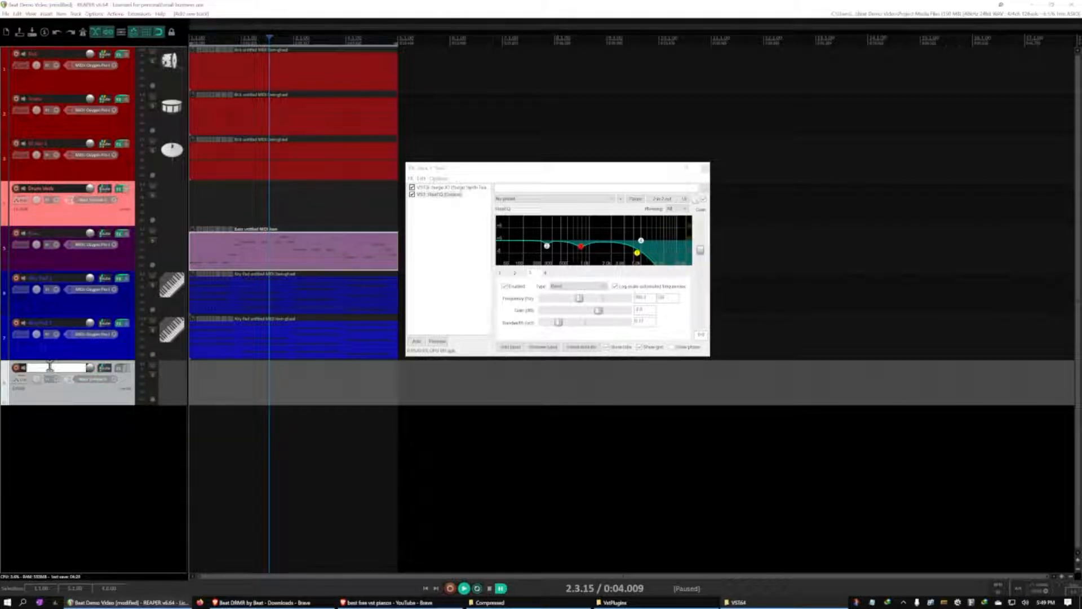
text(me)
click(75, 425)
drag(80, 401, 79, 62)
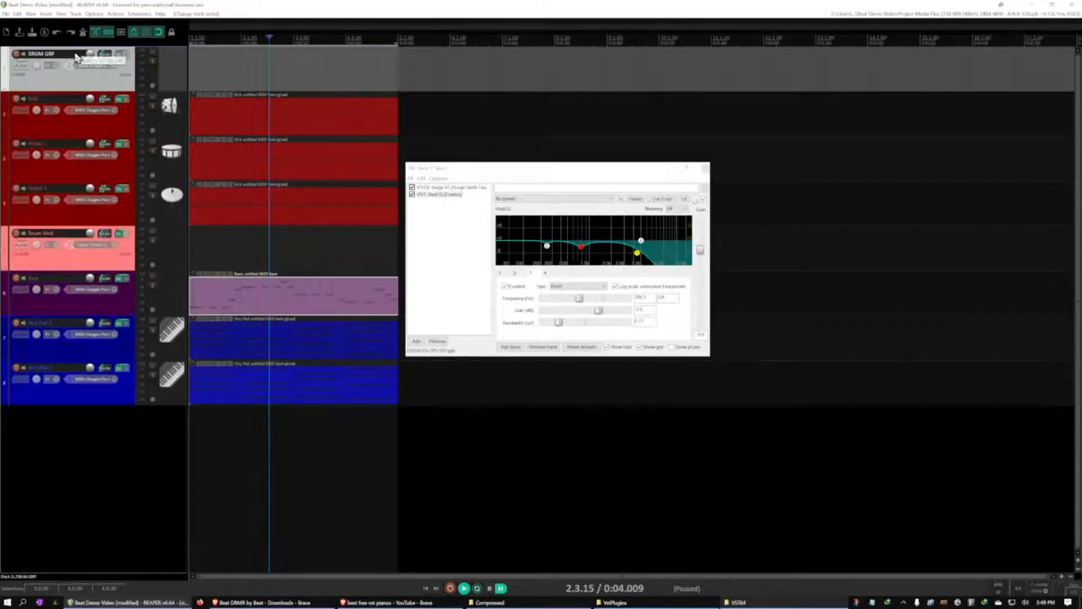
Nest the Kick, Snare, Hi Hat 1 and Drum Verb tracks inside DRUM GRP as folder children
click(72, 120)
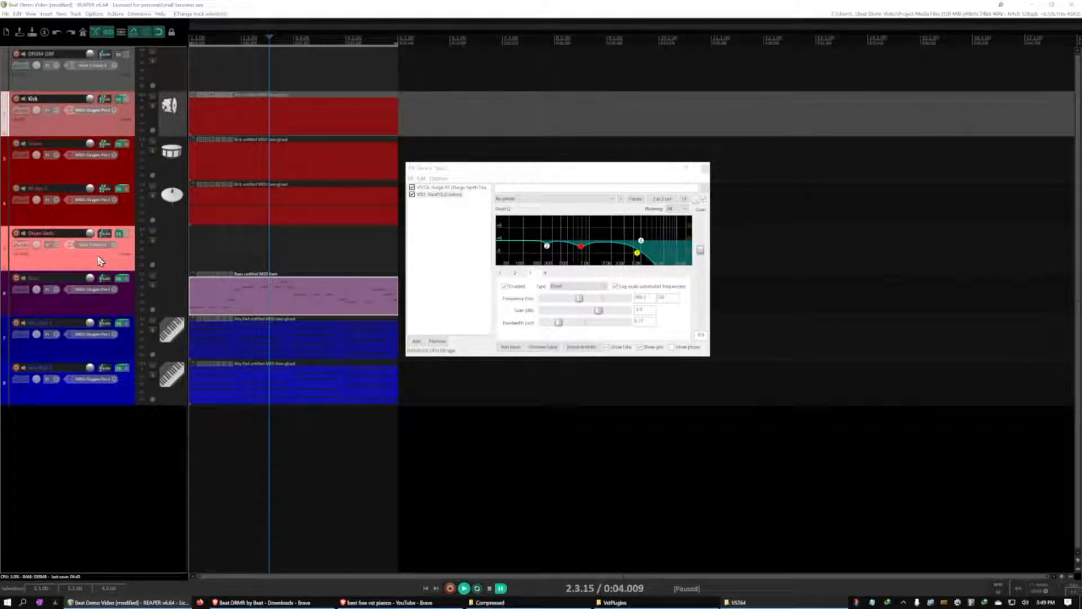
shift+click(100, 260)
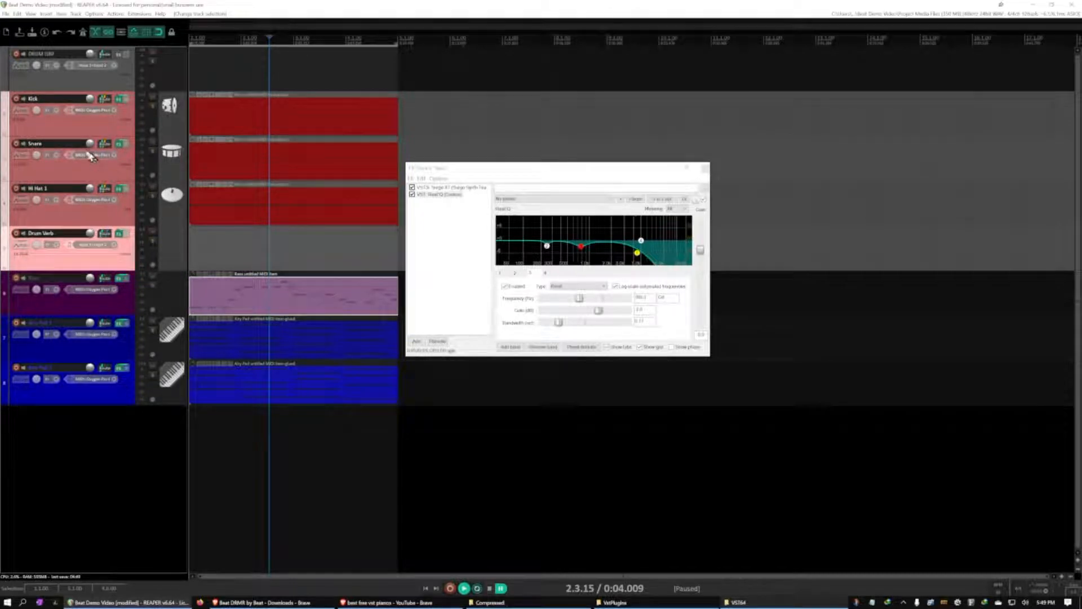
drag(62, 133, 133, 80)
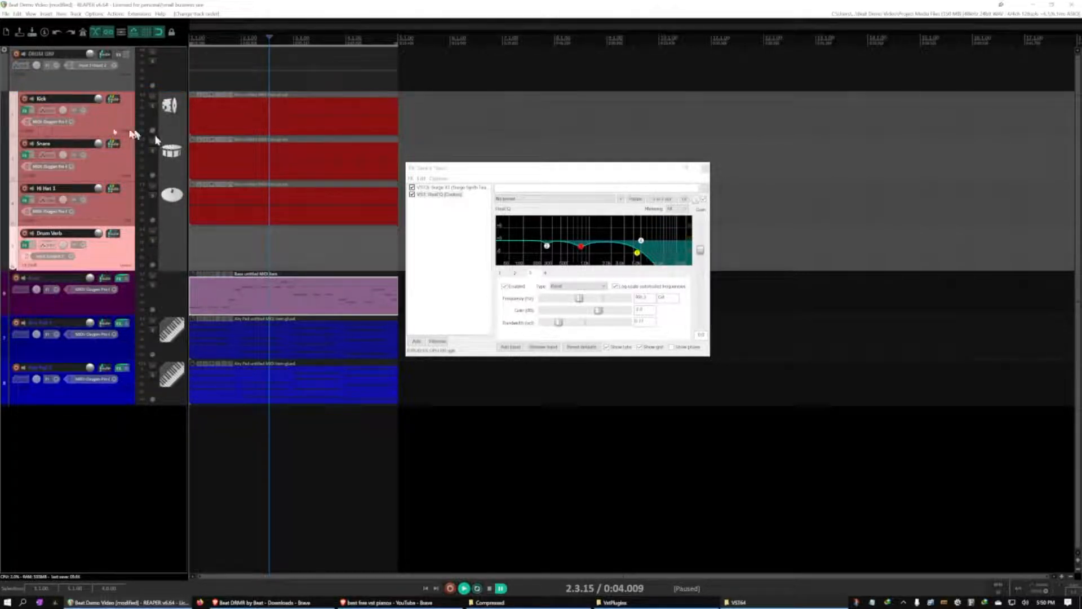
Set the DRUM GRP track's color to bright red
click(30, 88)
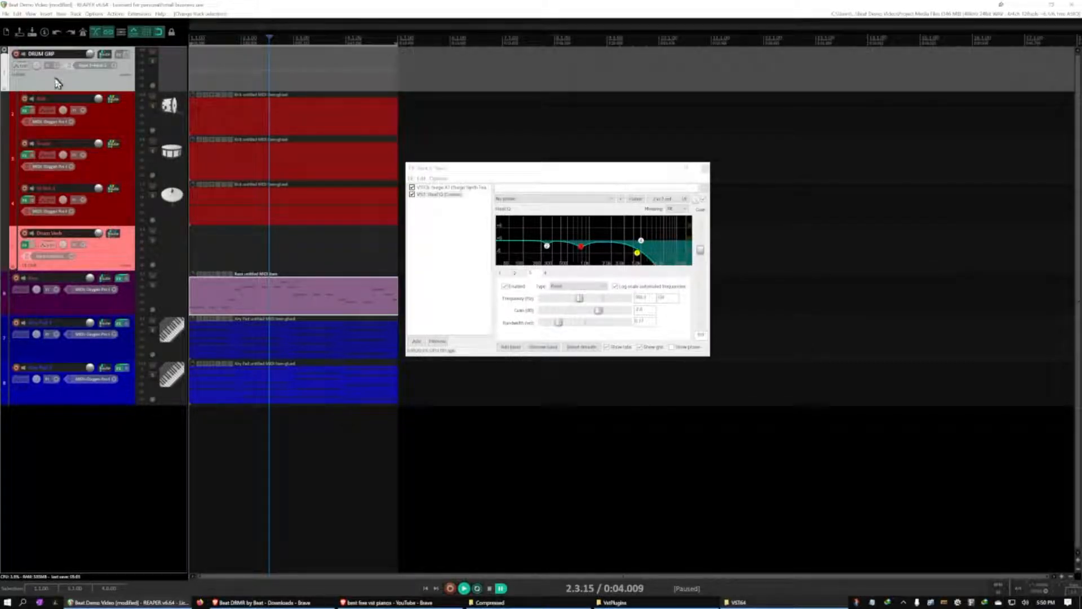
right_click(46, 83)
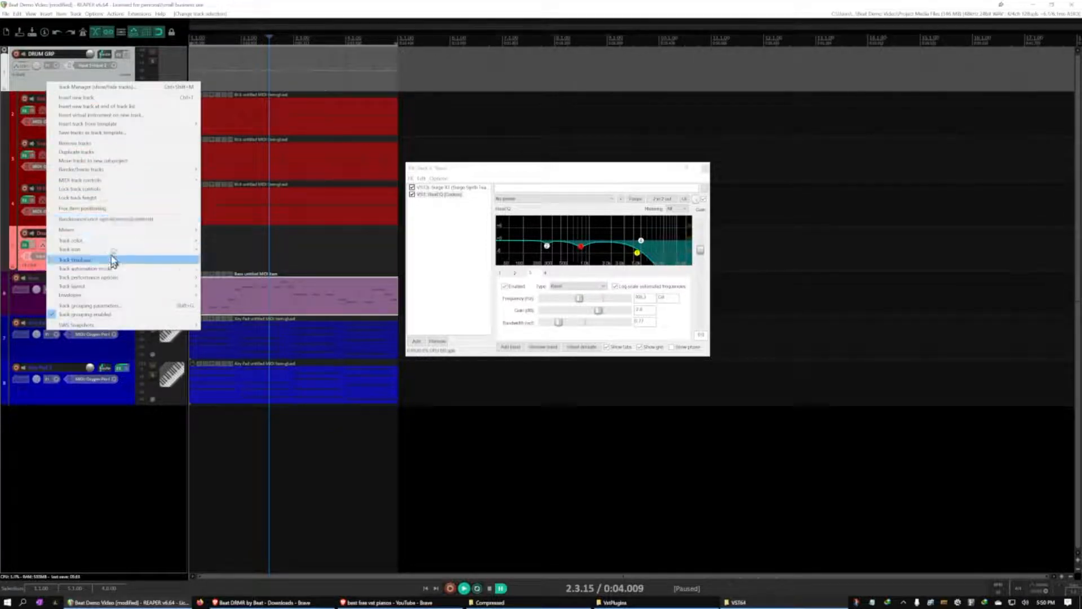
mouse_move(117, 245)
click(218, 241)
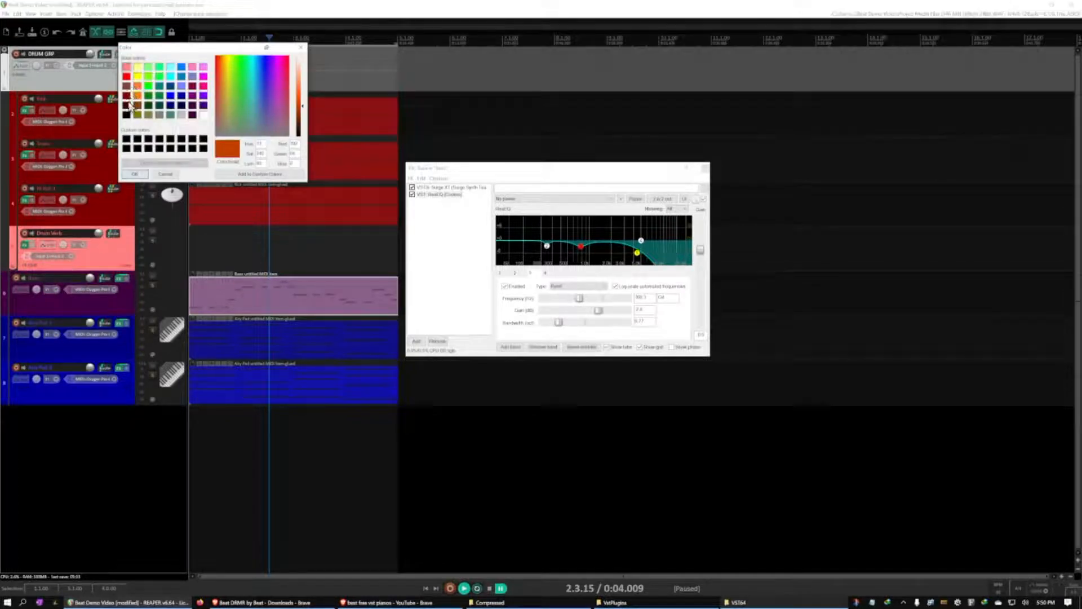
click(127, 97)
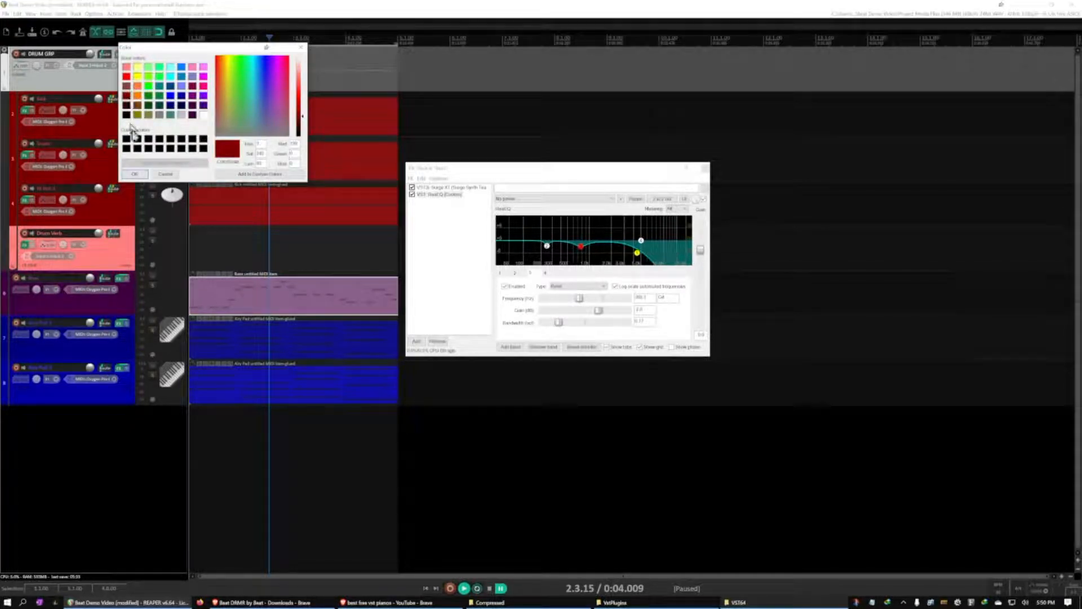
click(126, 76)
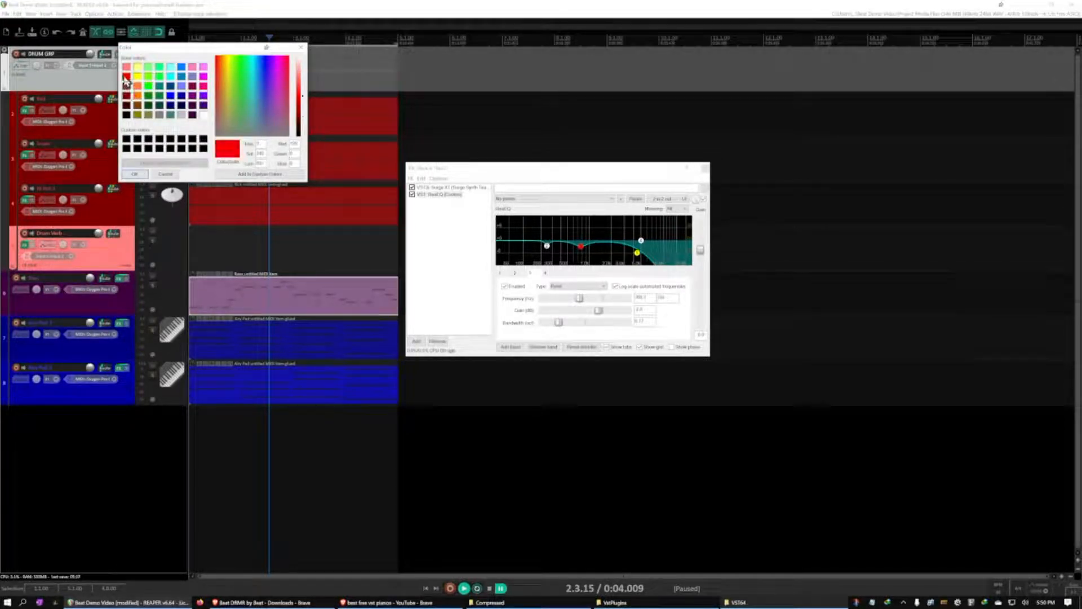
click(134, 174)
Play the beat and check the drum grouping by muting and unmuting DRUM GRP
key(space)
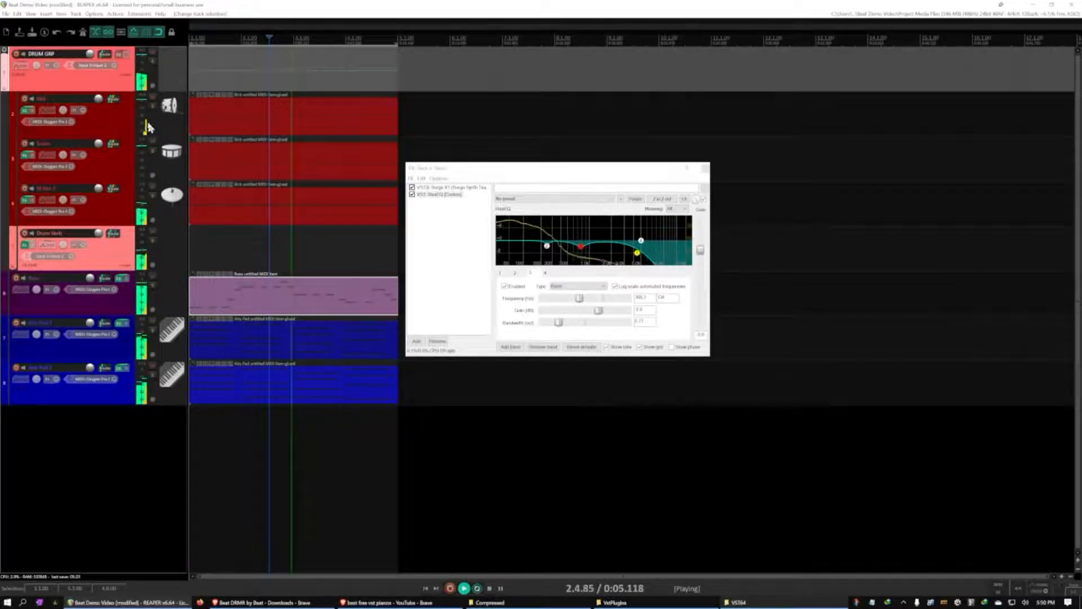
key(ctrl+space)
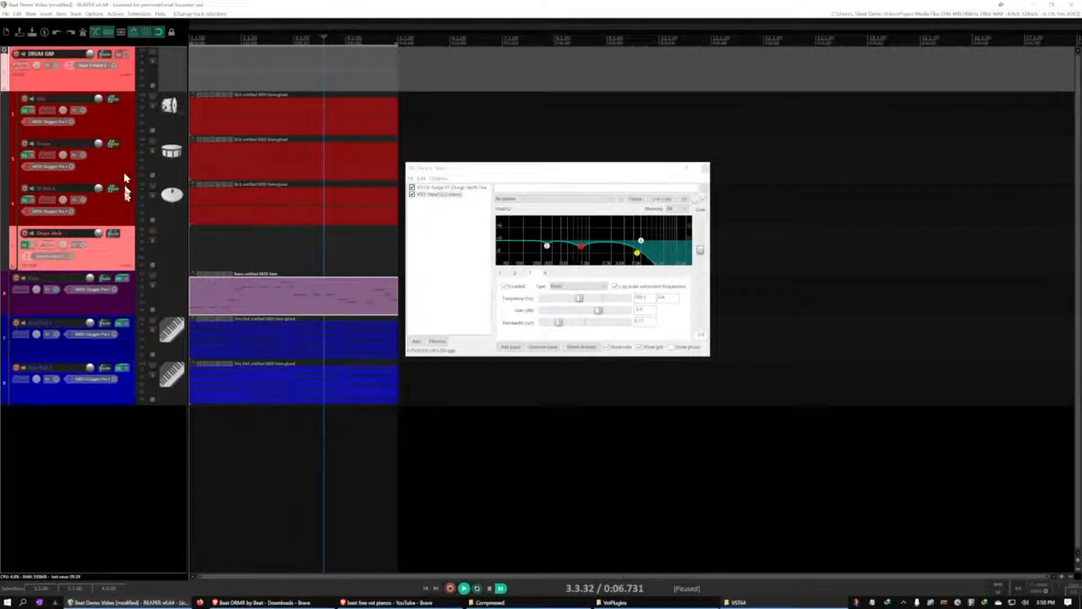
click(104, 256)
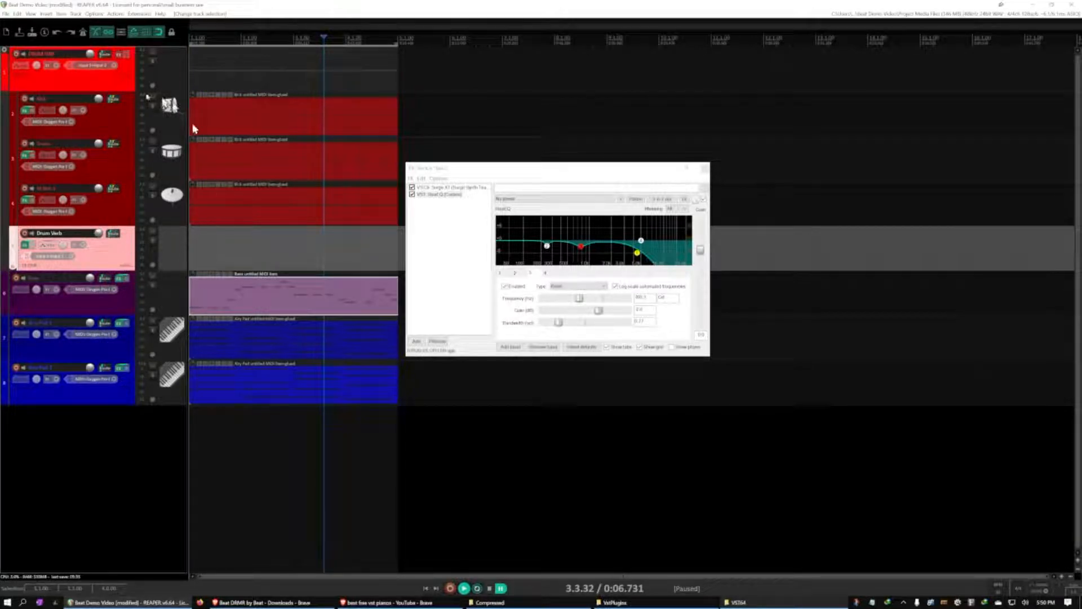
click(95, 84)
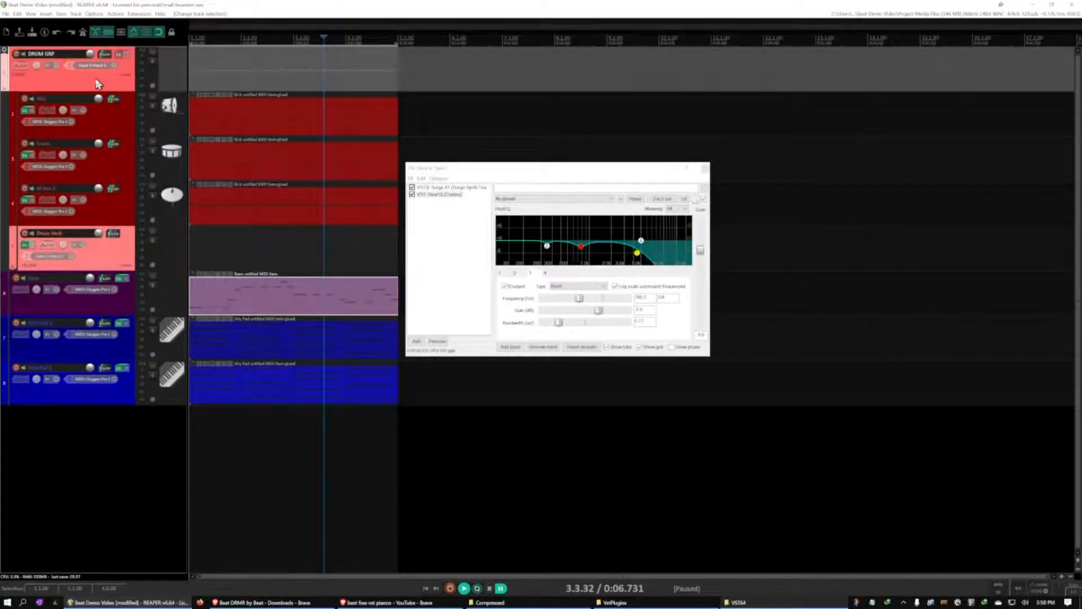
key(space)
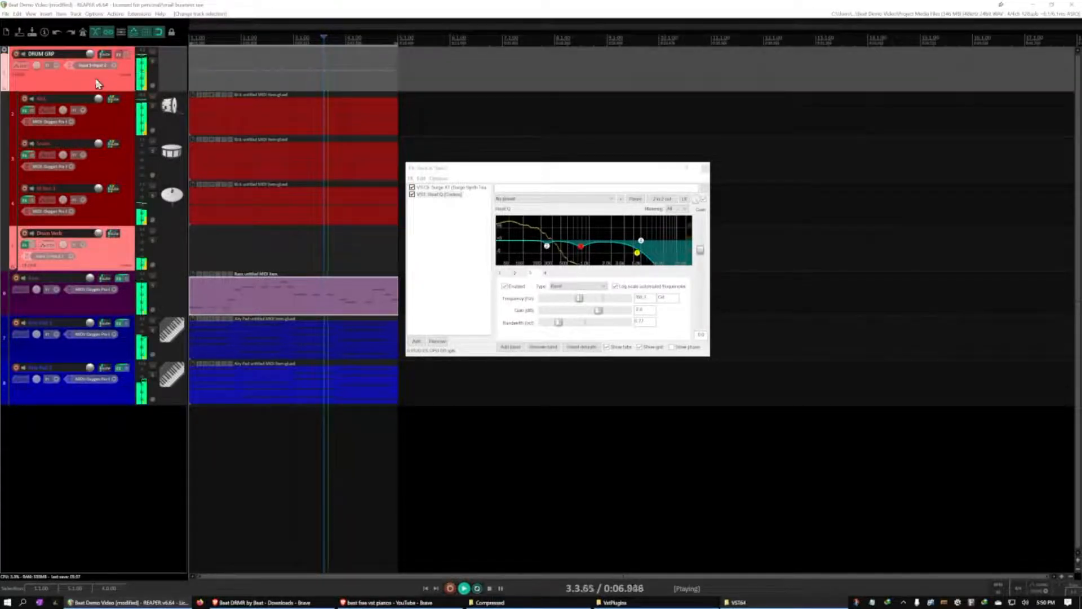
click(152, 54)
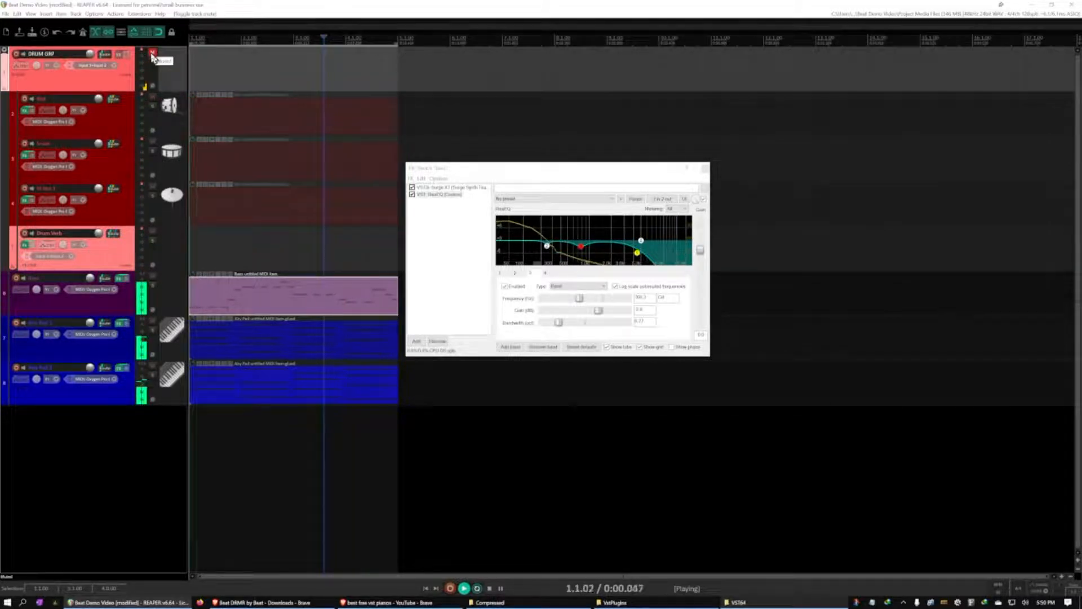
click(152, 54)
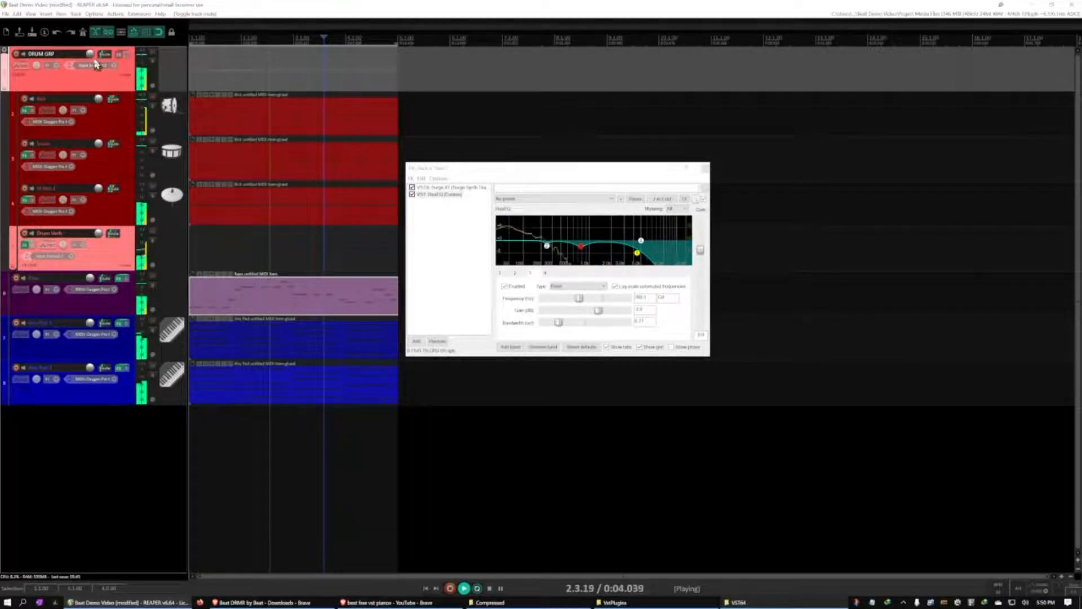
Adjust the DRUM GRP track's volume during playback, and compare the mix with the group muted and unmuted
mouse_move(91, 55)
mouse_move(91, 54)
mouse_down()
mouse_move(90, 102)
mouse_move(91, 69)
mouse_up()
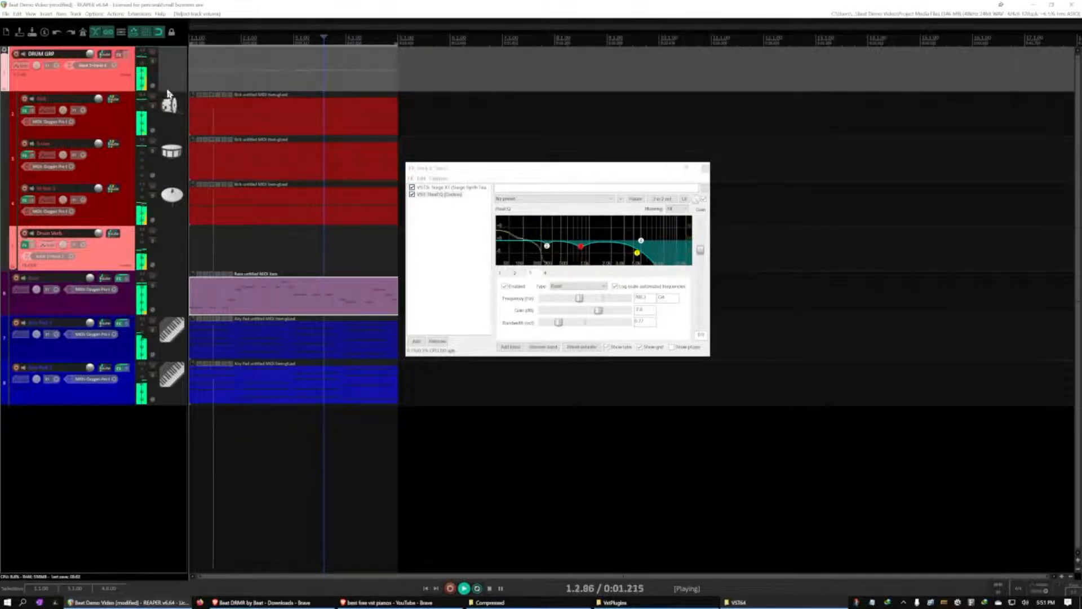
click(152, 54)
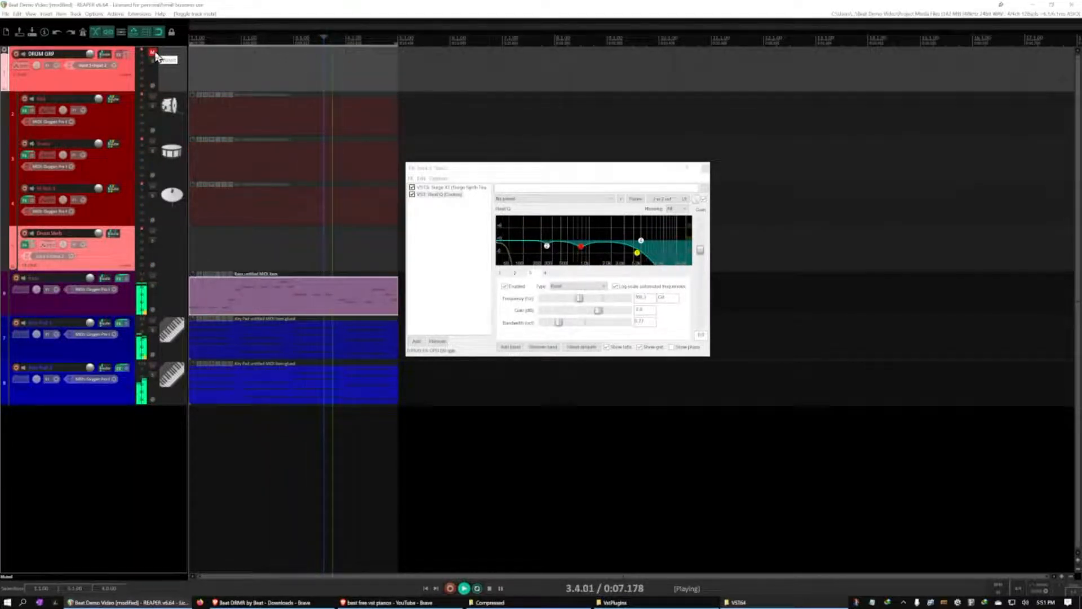
click(156, 55)
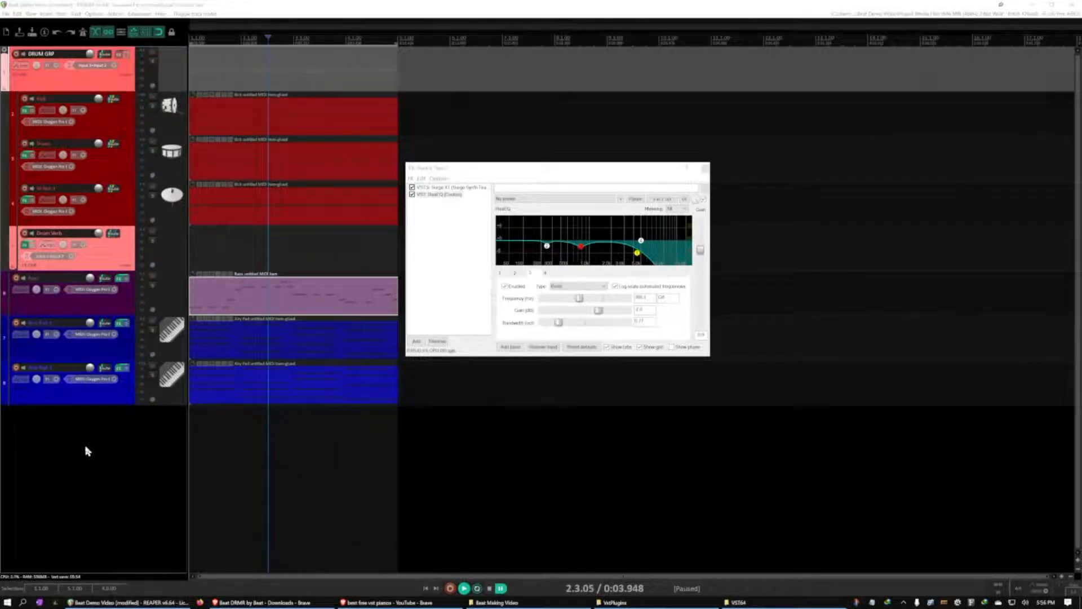
Add a new track named AIRY PAD GRP and move it directly above the Airy Pad 1 track
click(88, 451)
click(101, 353)
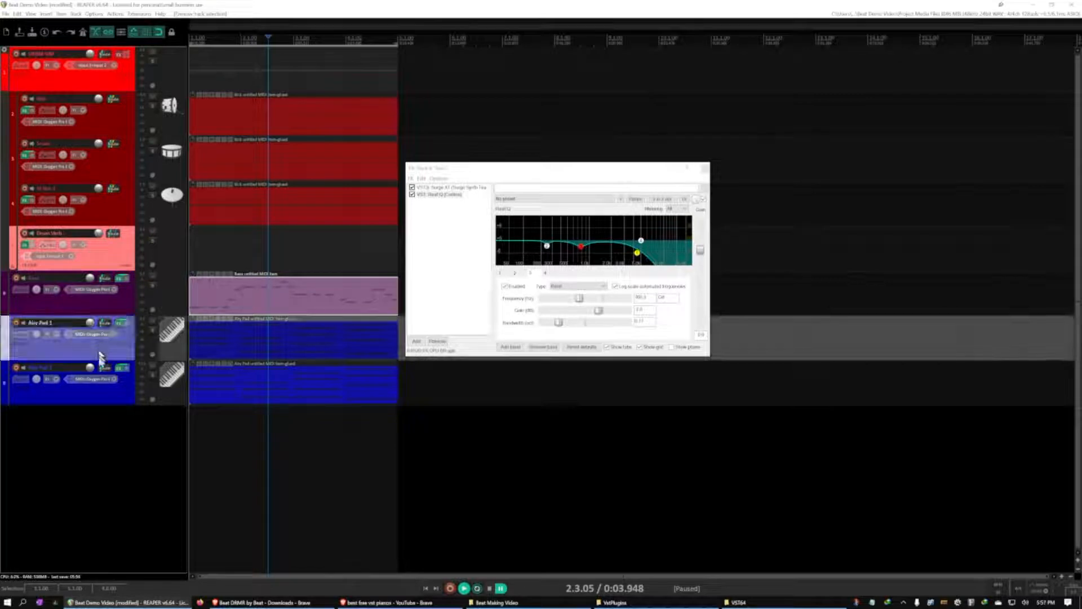
click(101, 389)
click(105, 354)
double_click(69, 429)
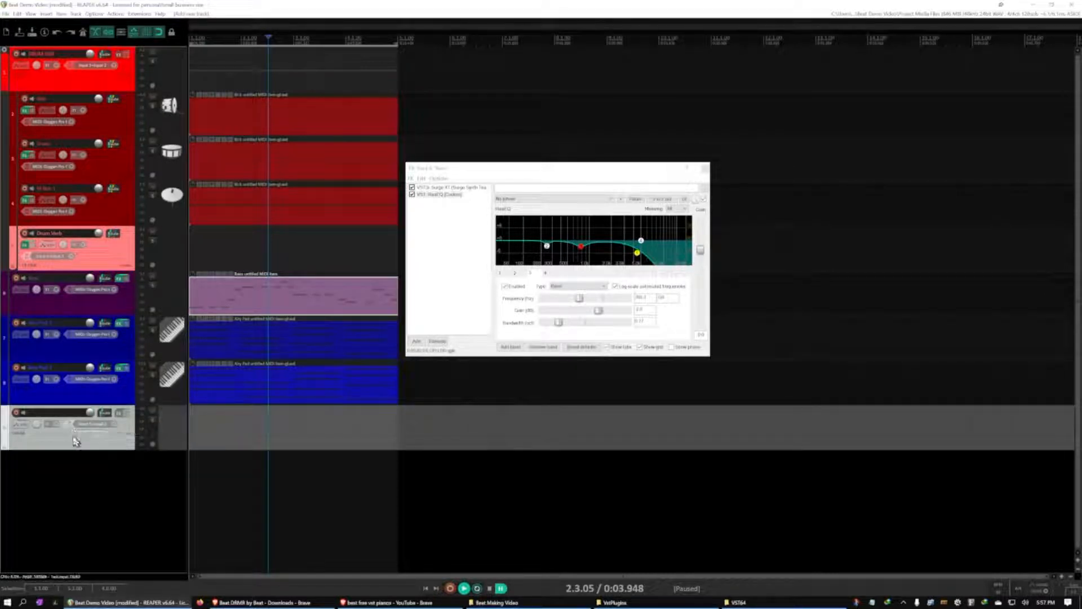
double_click(58, 412)
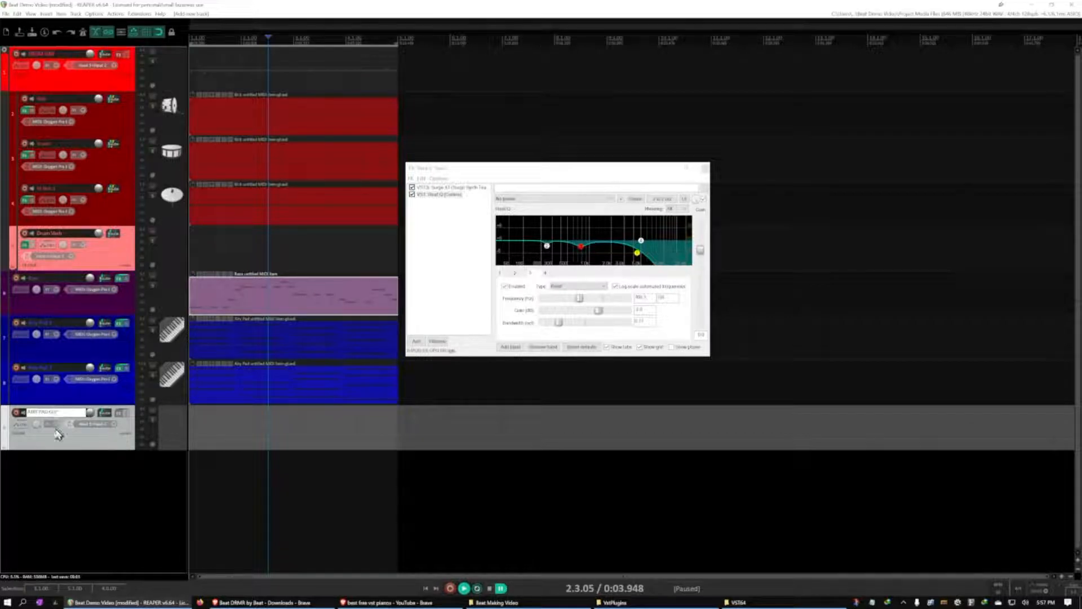
click(63, 477)
drag(68, 445, 66, 331)
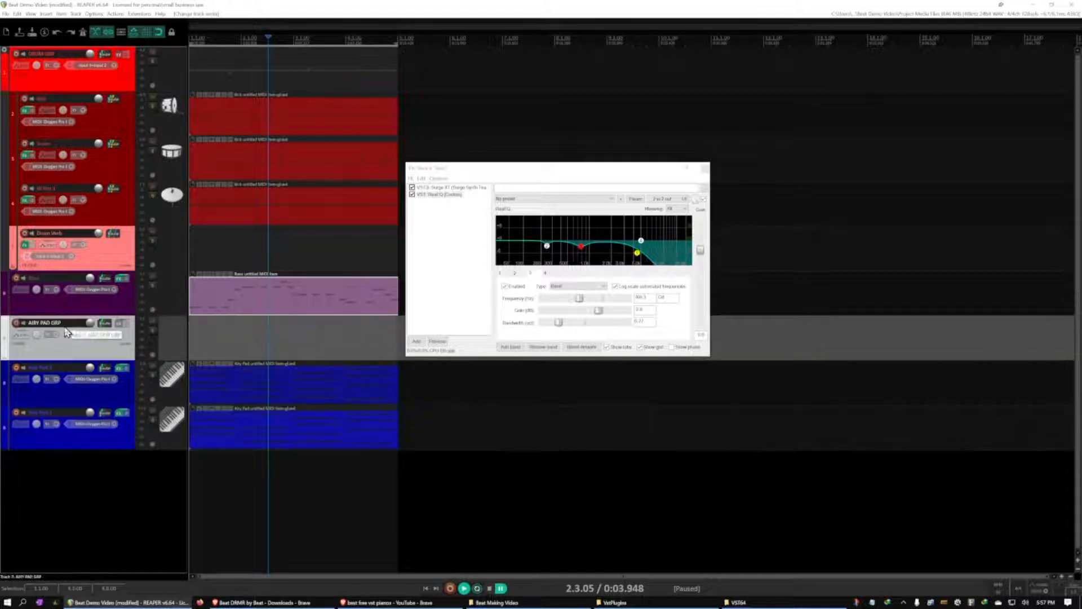
Set the AIRY PAD GRP track's color to the same blue as the Airy Pad tracks
right_click(68, 351)
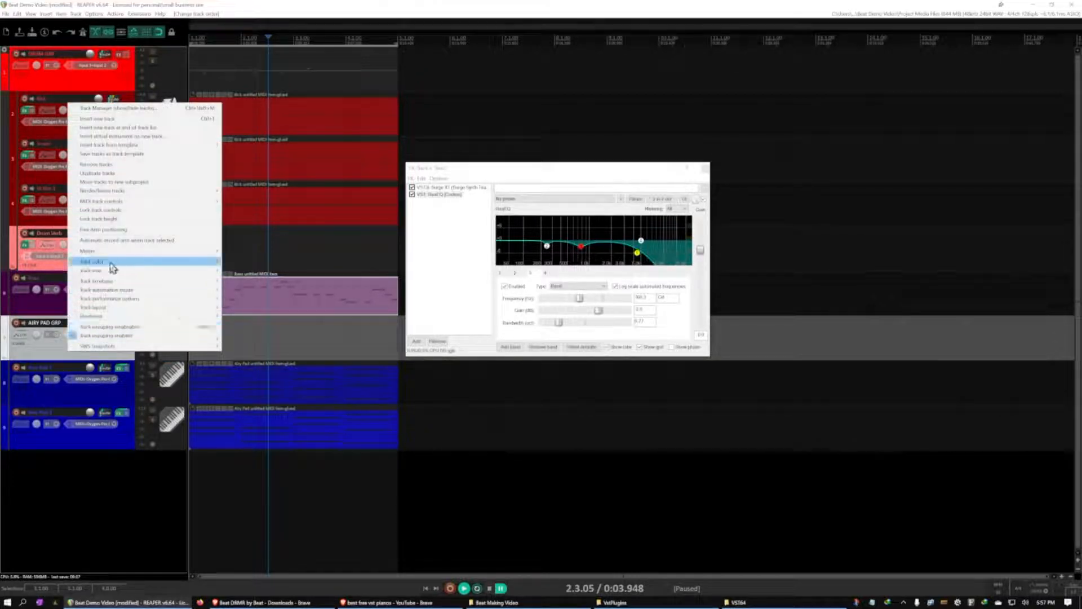
mouse_move(113, 268)
click(263, 275)
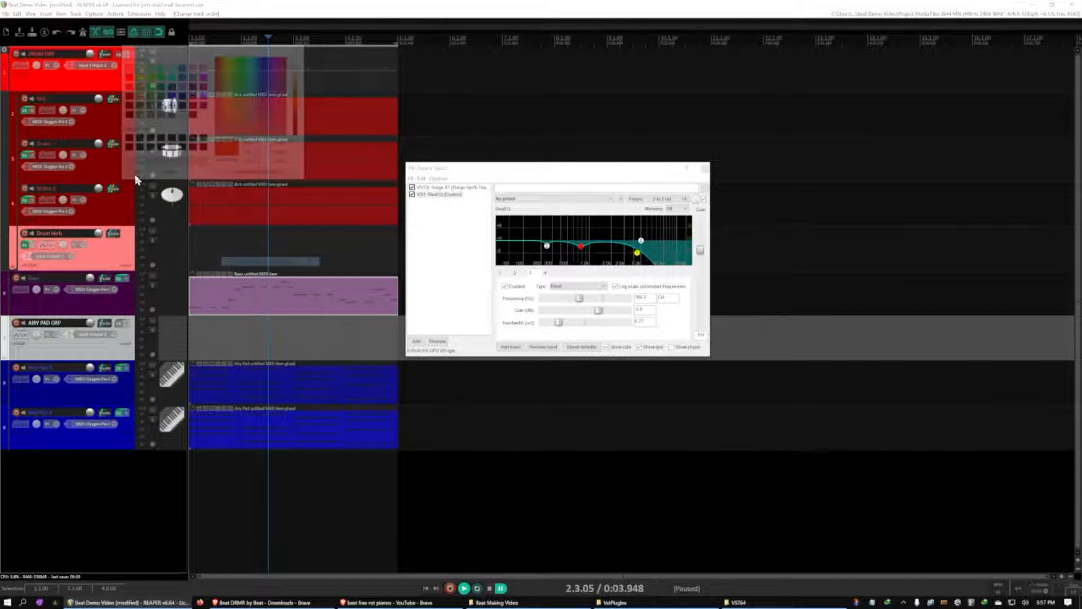
click(182, 96)
click(137, 173)
click(81, 492)
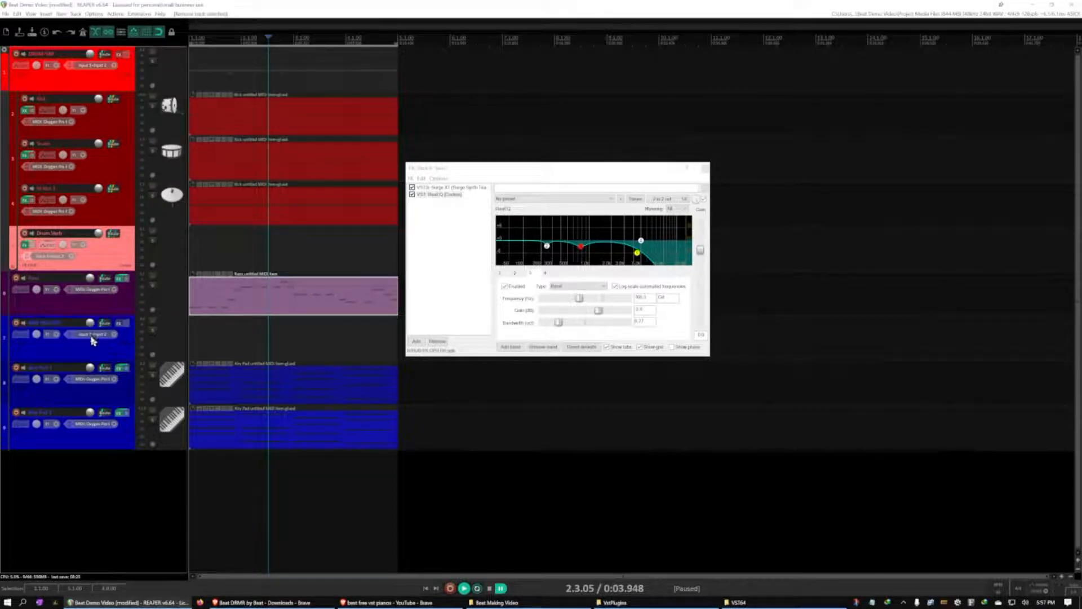
Move the Airy Pad 1 and Airy Pad 2 tracks into the AIRY PAD GRP folder and close the bass EQ window
click(97, 353)
click(119, 401)
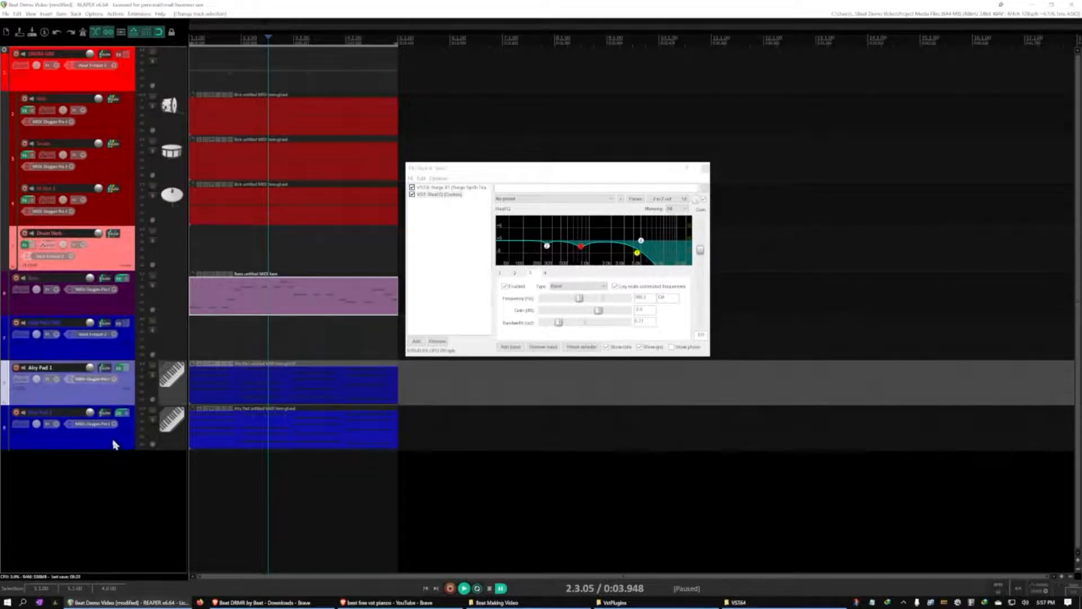
ctrl+click(109, 446)
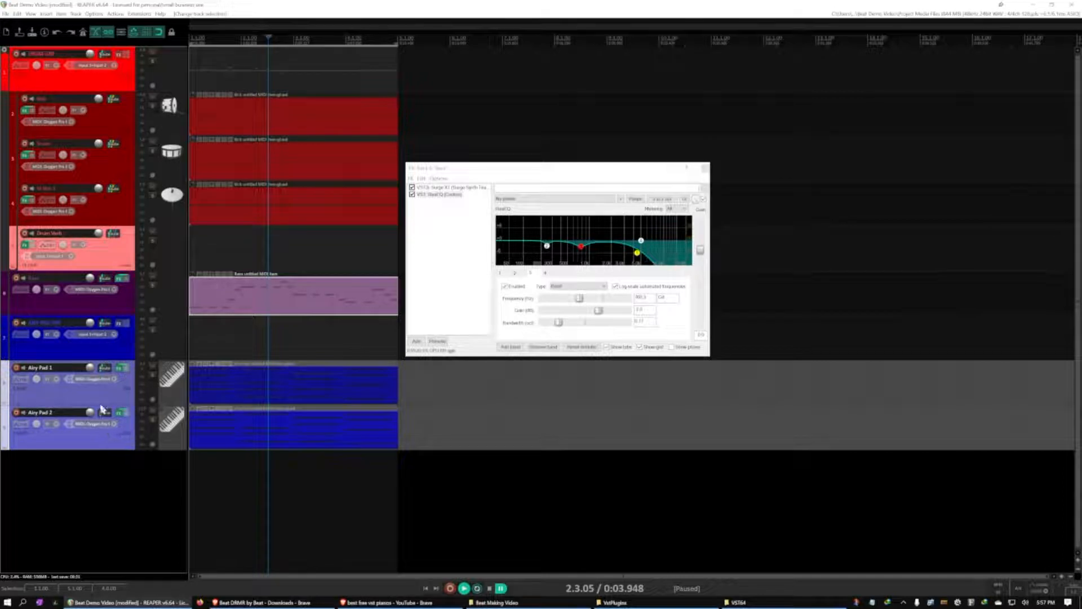
drag(100, 398, 80, 350)
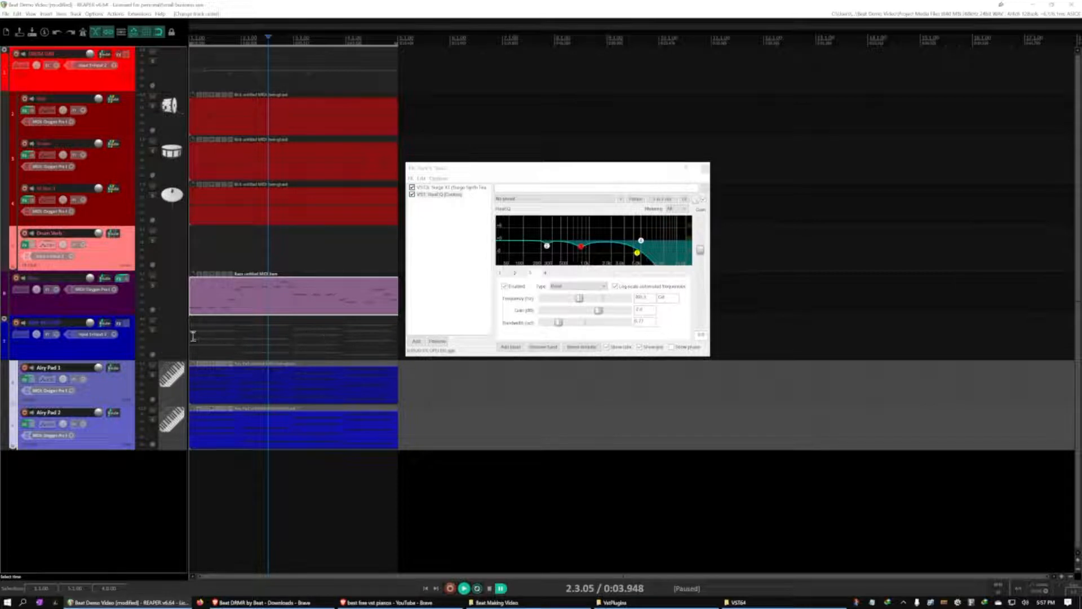
click(705, 171)
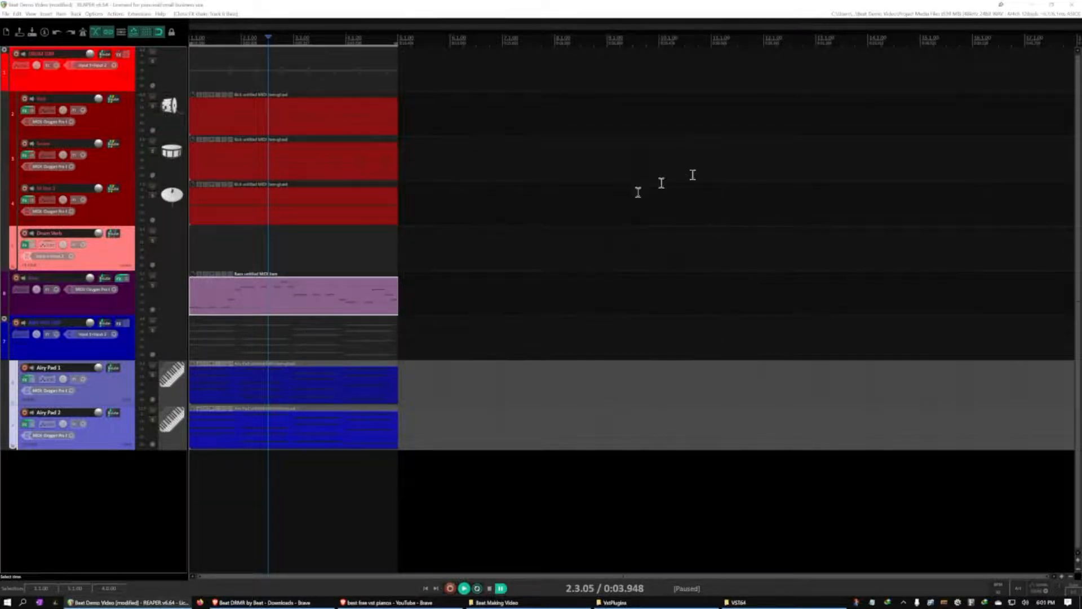
Try lowering the AIRY PAD GRP track's volume and restore it
click(105, 354)
click(100, 392)
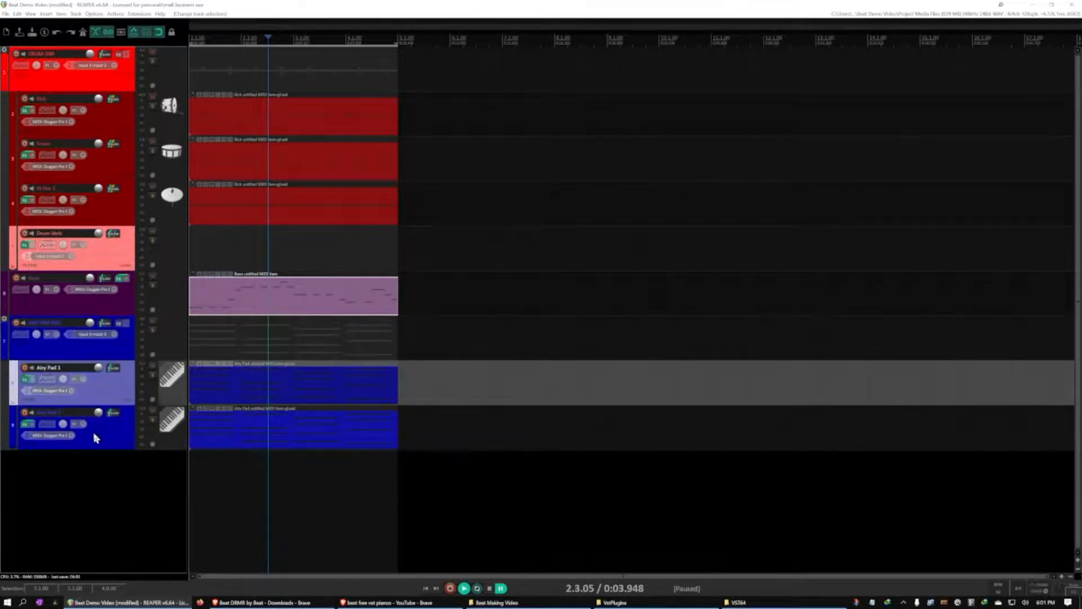
click(96, 438)
click(100, 398)
click(90, 347)
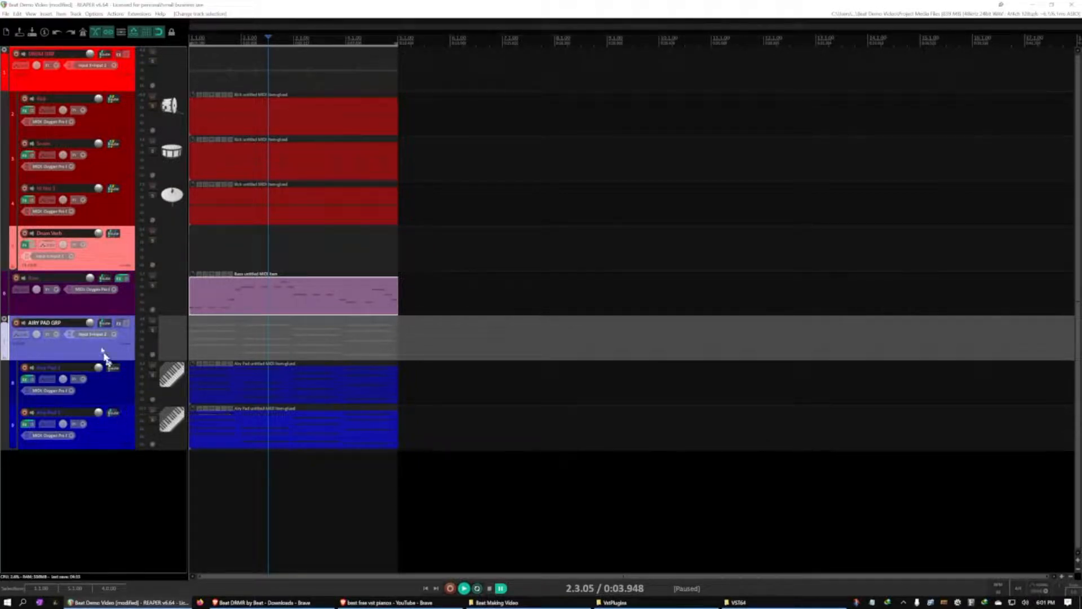
drag(90, 322, 91, 324)
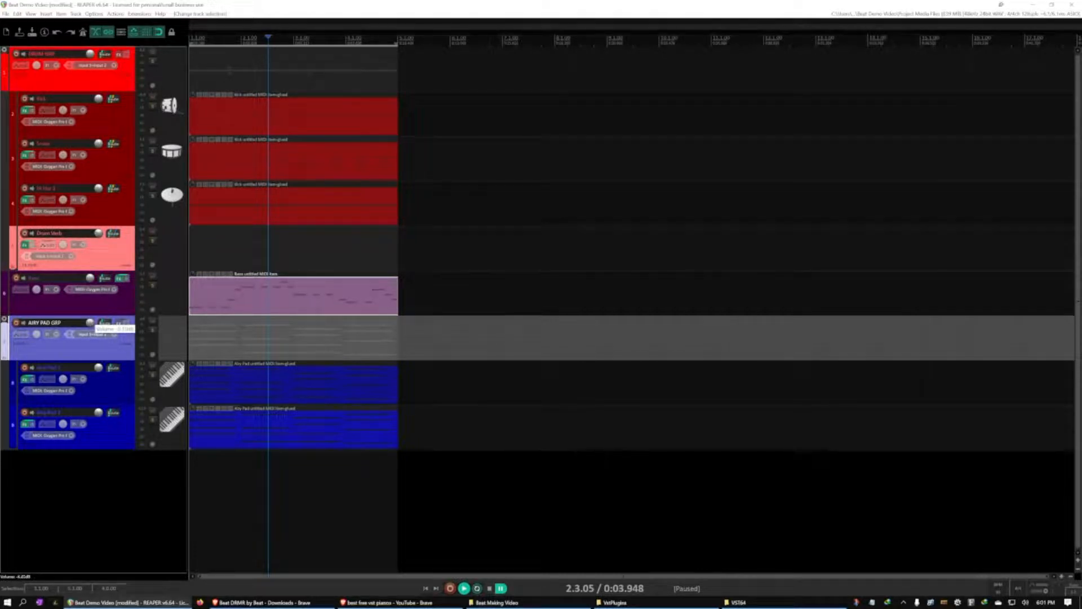
drag(91, 324, 89, 325)
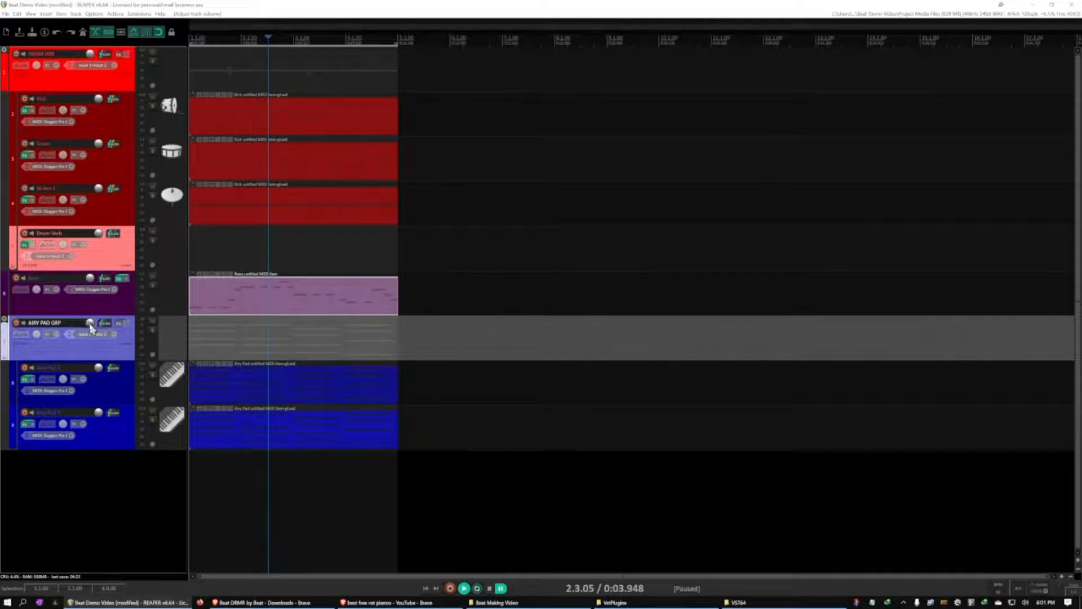
Add ReaEQ to the AIRY PAD GRP track and change its first band to High Pass
click(119, 327)
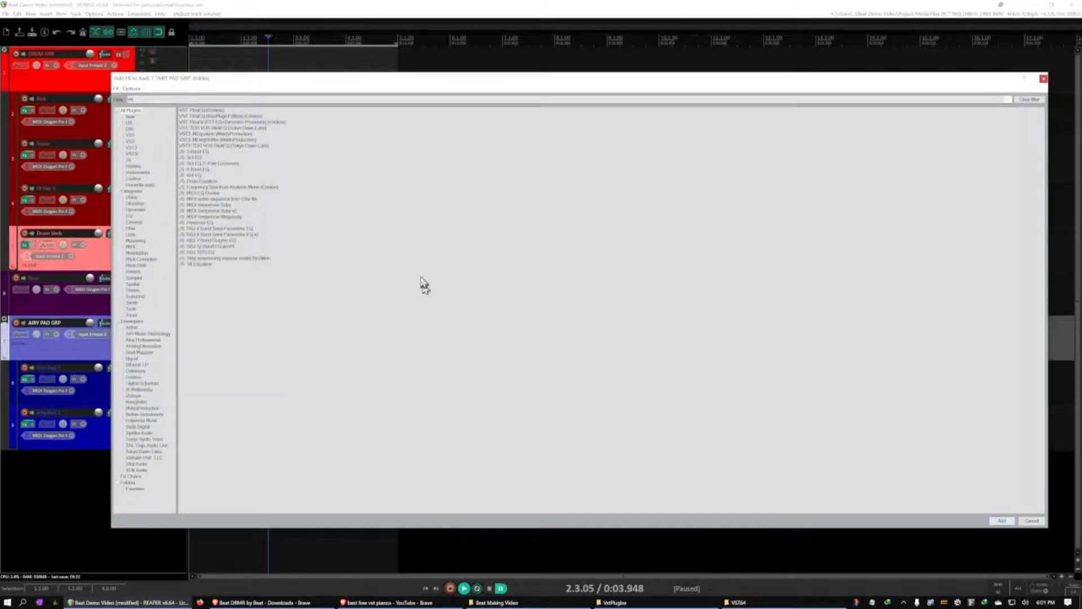
drag(259, 86, 288, 85)
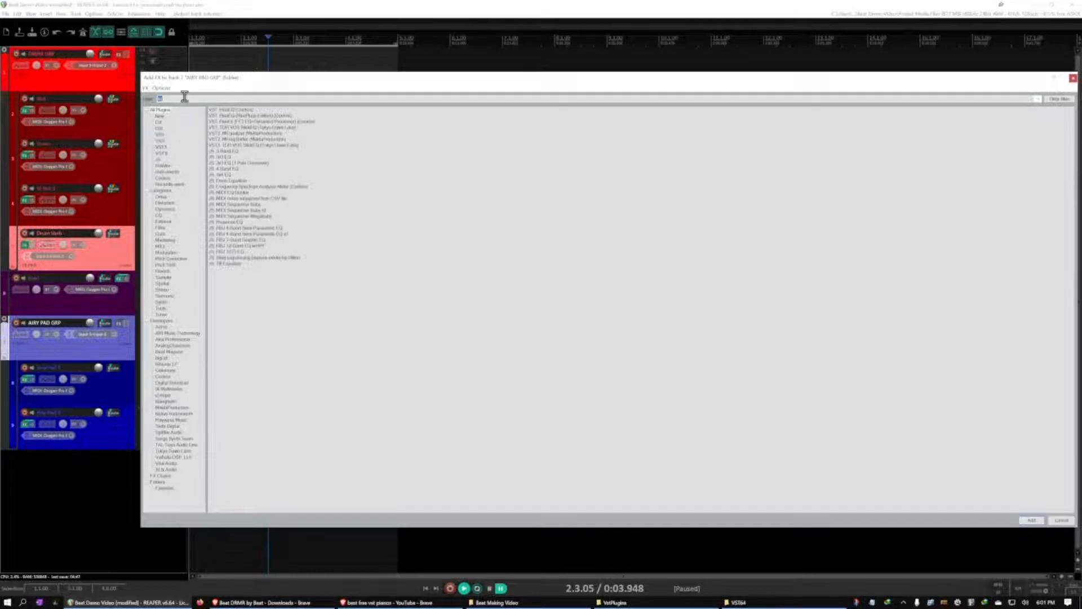
double_click(230, 111)
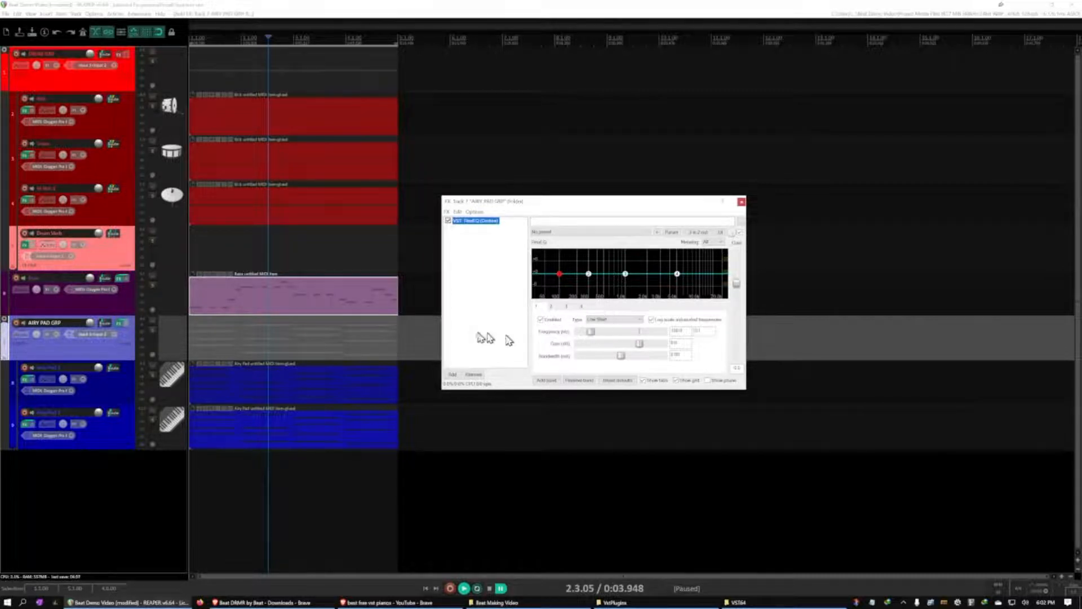
click(609, 320)
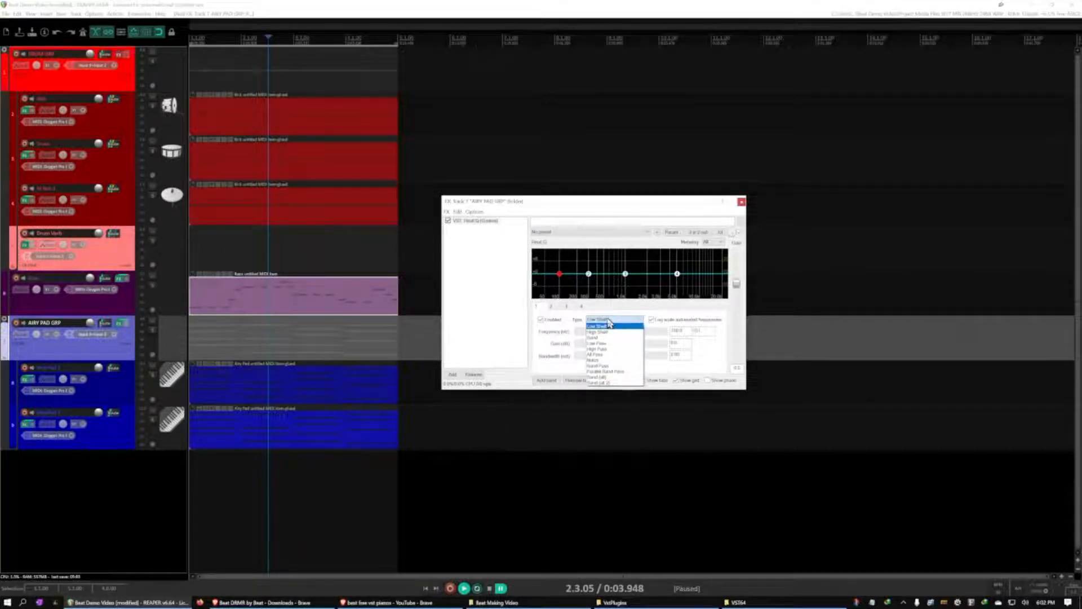
click(609, 349)
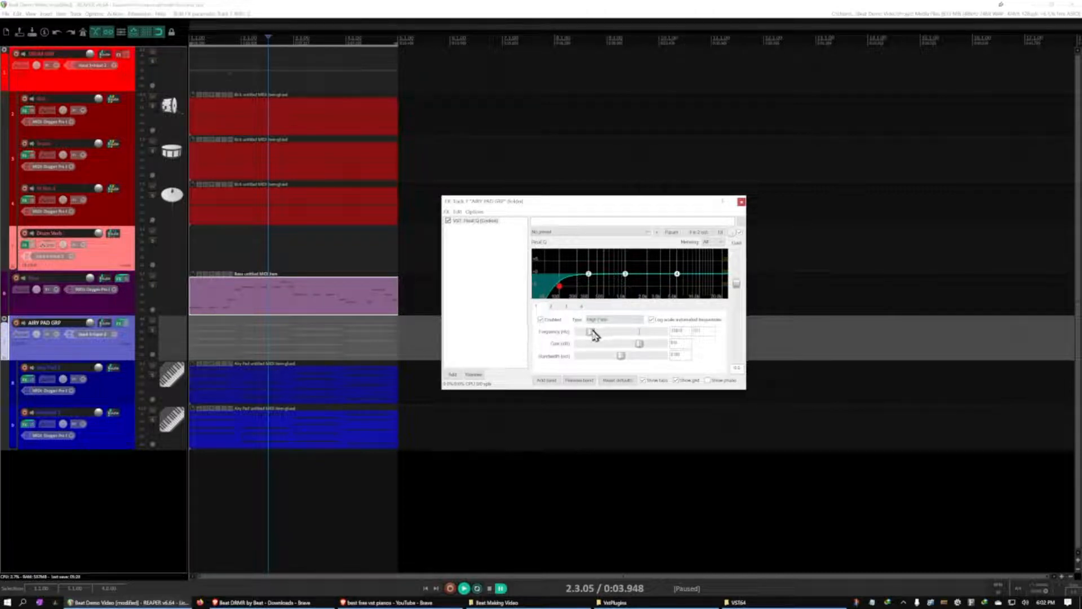
Play the beat and set the AIRY PAD GRP high-pass frequency to about 112 Hz with a slightly wider bandwidth
drag(591, 331, 552, 334)
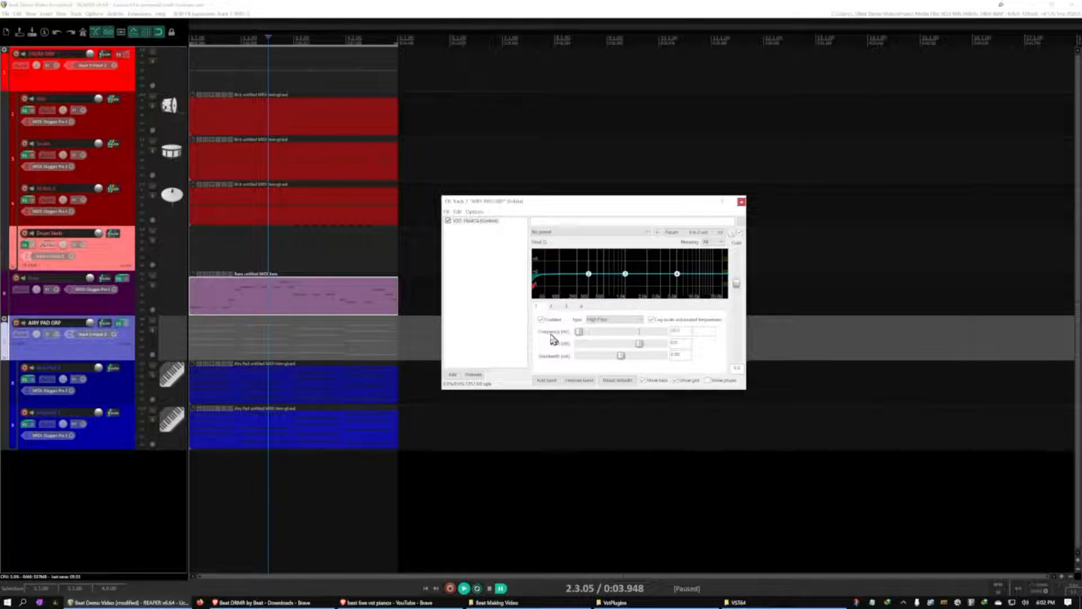
key(space)
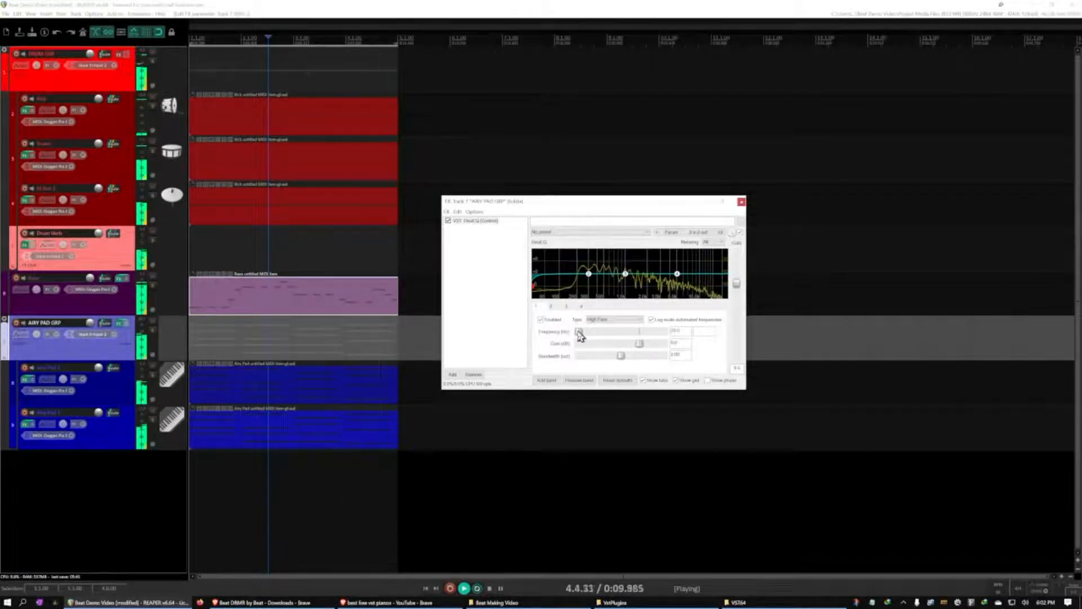
drag(581, 337, 595, 357)
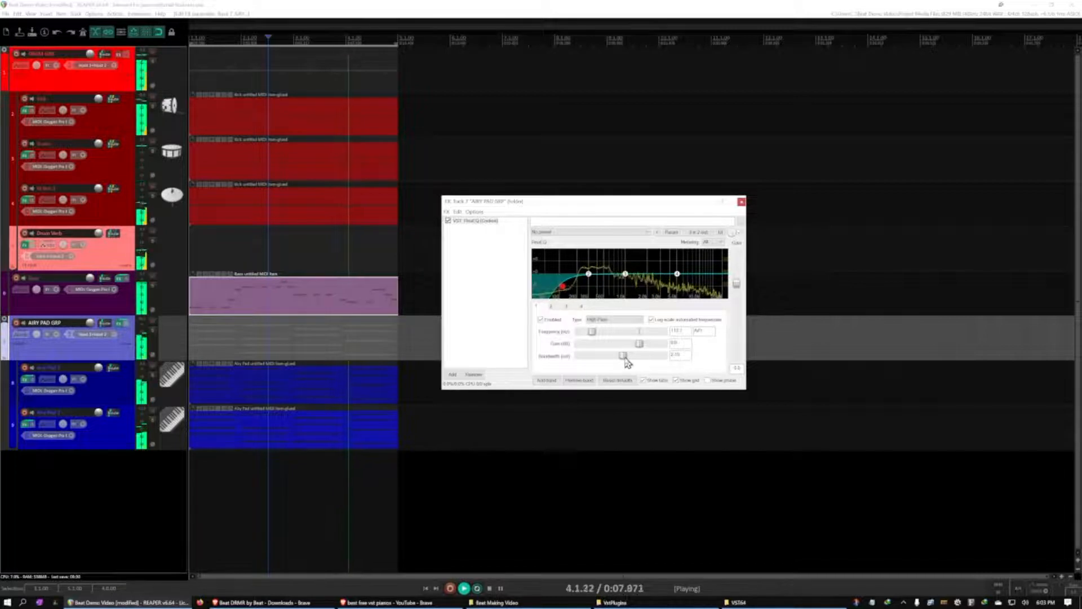
Cut EQ band 3 on AIRY PAD GRP by 4.2 dB at about 641 Hz with a 0.14 octave bandwidth, and close the EQ
click(567, 308)
drag(619, 333, 615, 334)
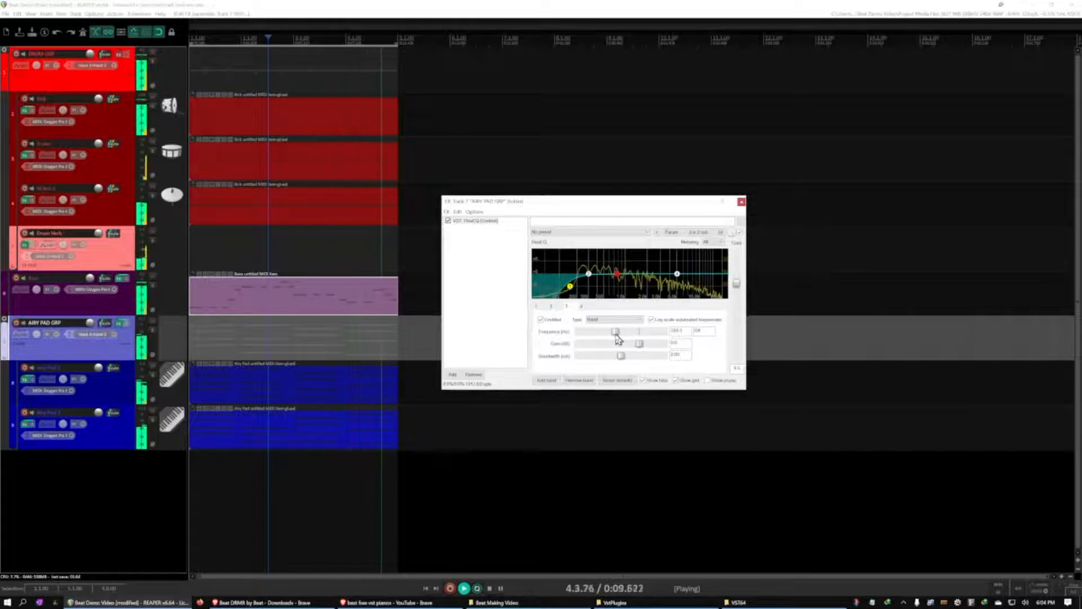
drag(641, 344, 600, 356)
drag(589, 357, 586, 361)
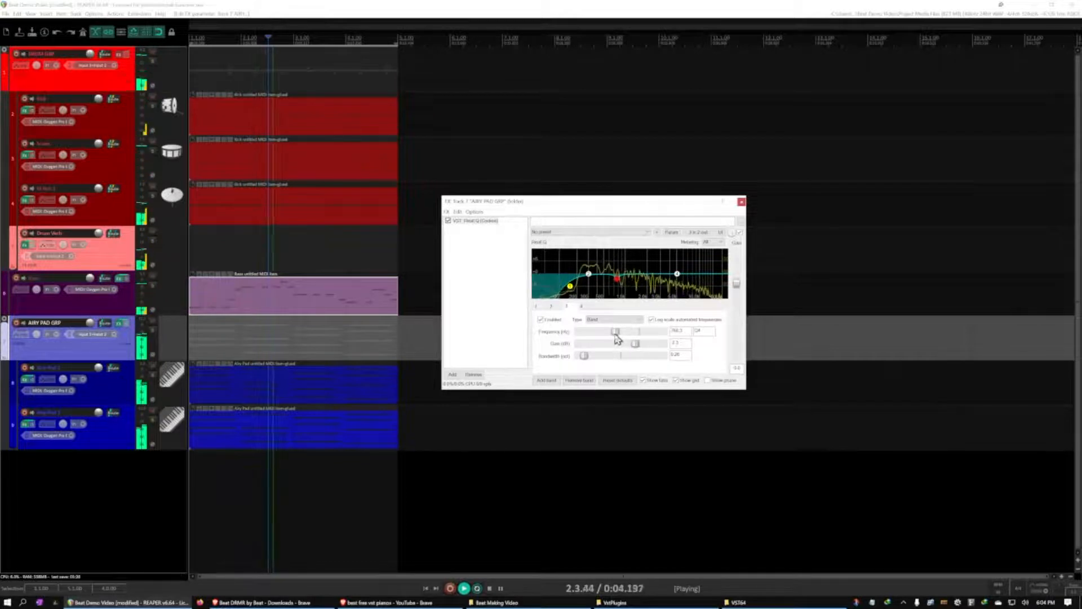
drag(616, 334, 614, 334)
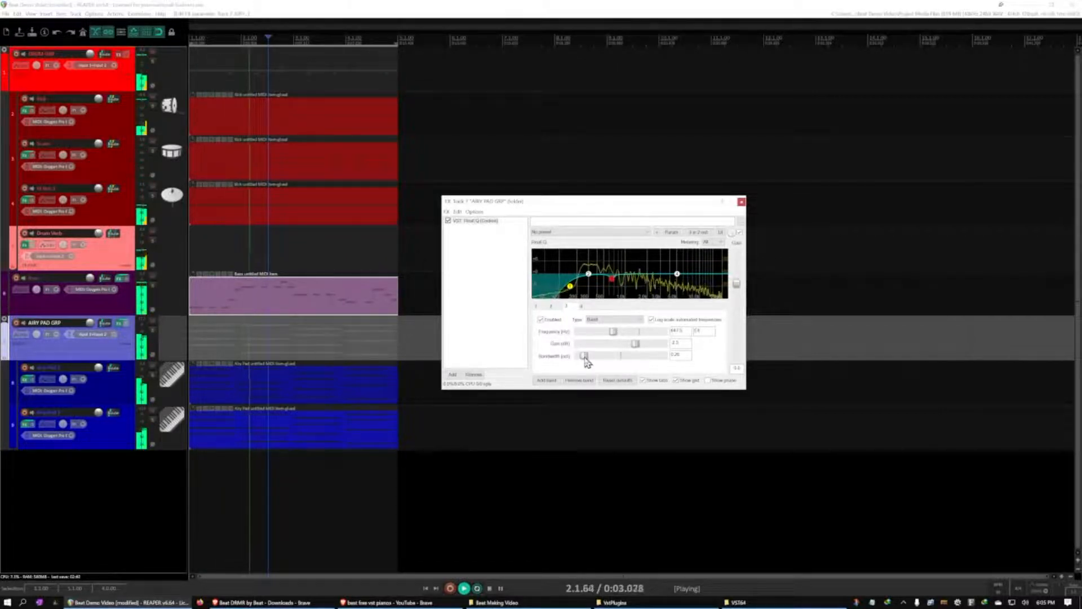
mouse_move(586, 362)
mouse_down()
mouse_move(600, 362)
mouse_move(583, 360)
mouse_up()
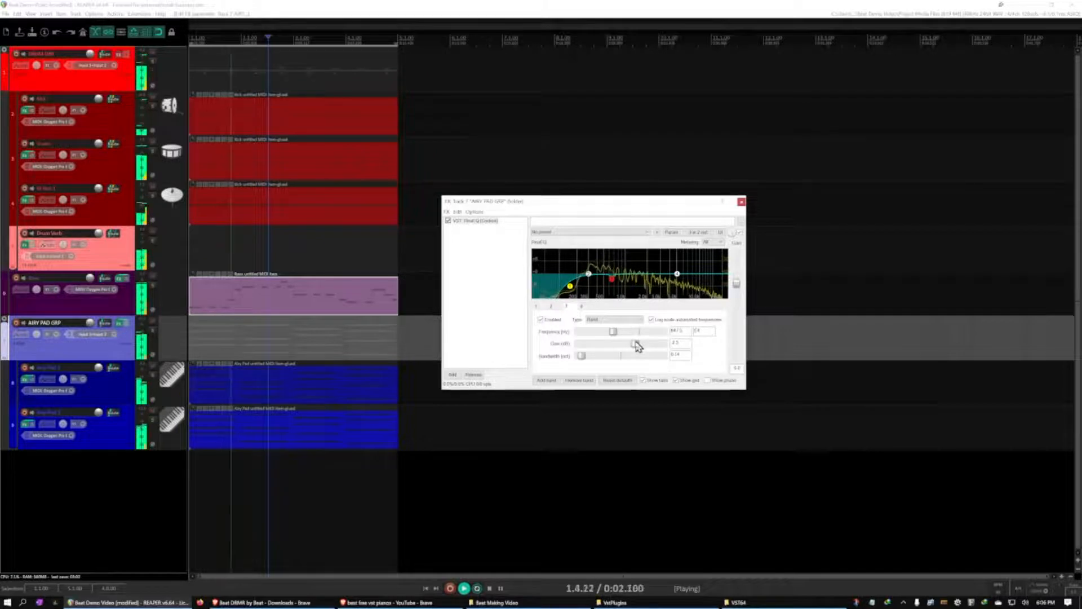
drag(634, 343, 633, 343)
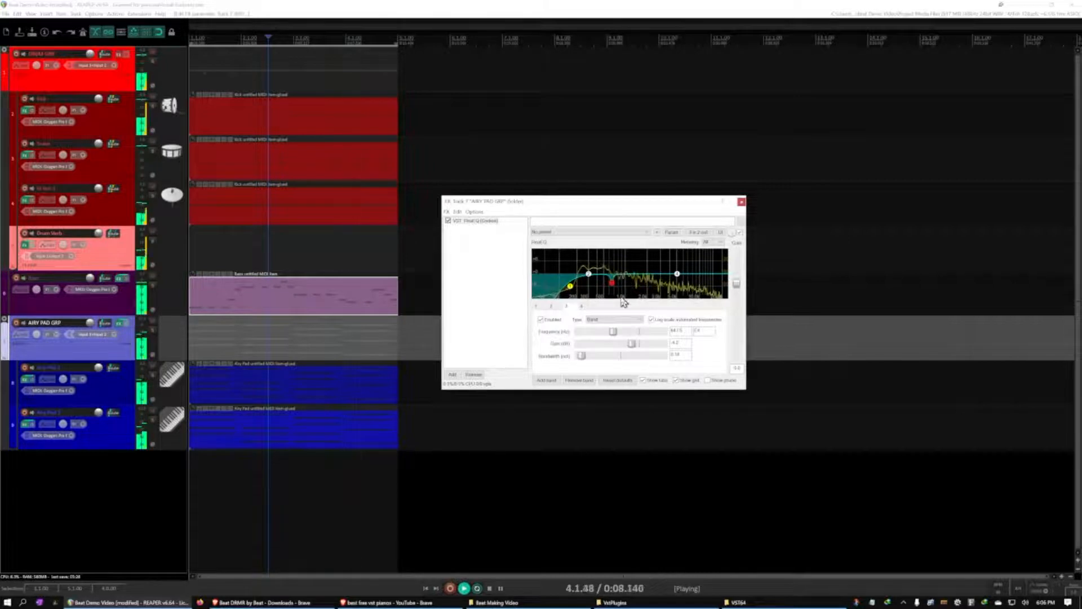
click(742, 202)
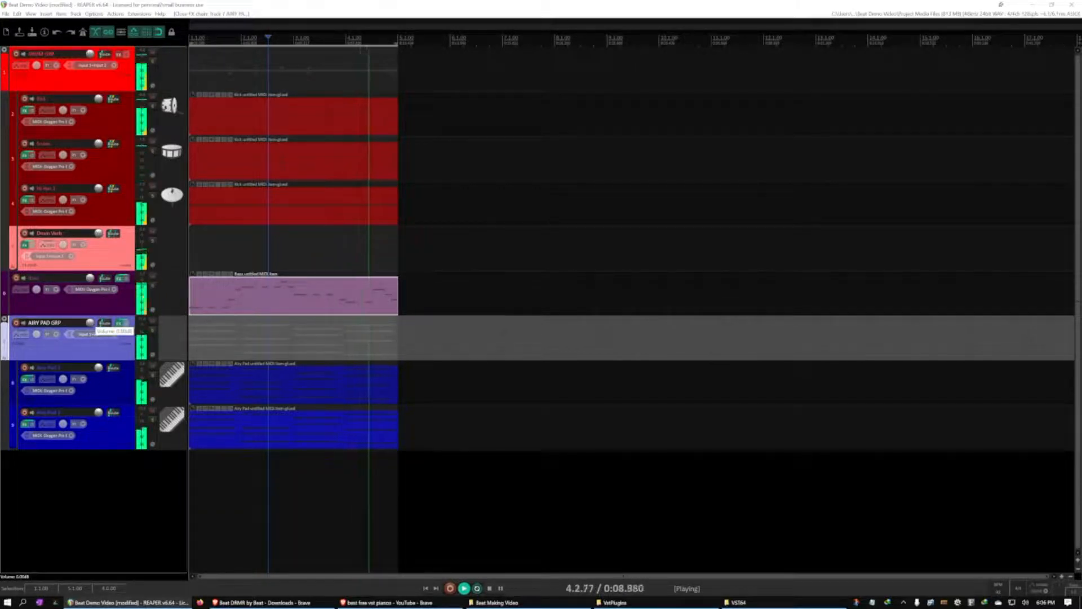
Lower the AIRY PAD GRP track's volume slightly during playback and clear the track selection
drag(90, 323, 90, 326)
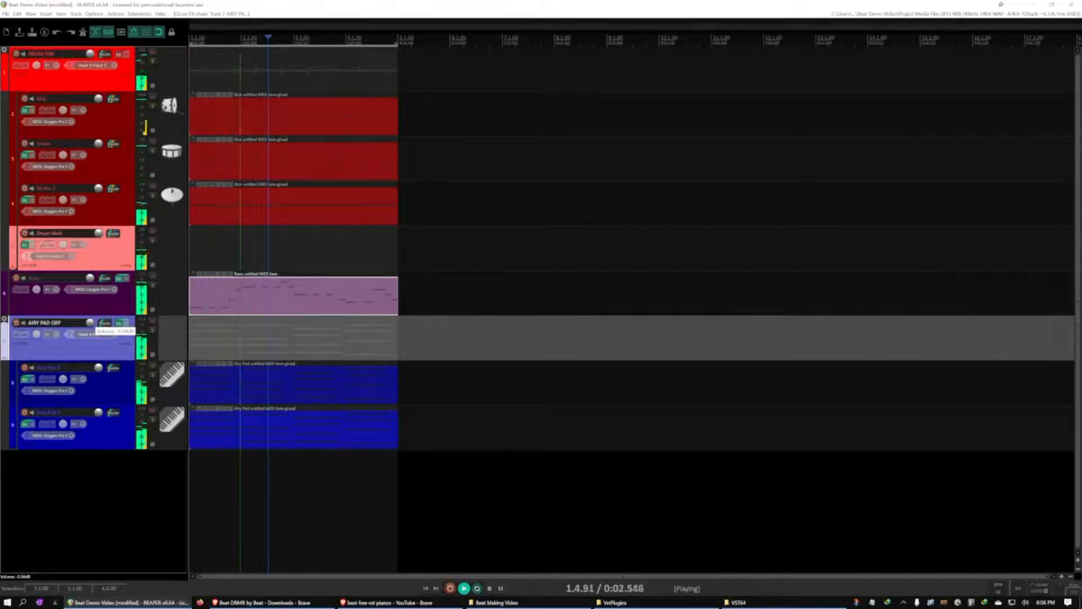
drag(90, 323, 90, 324)
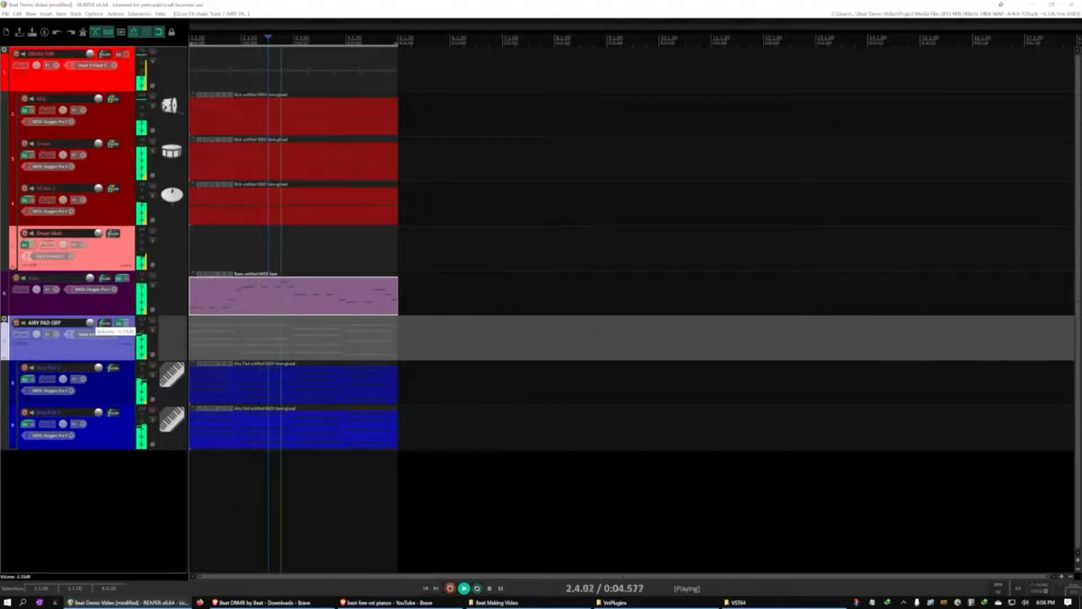
click(117, 467)
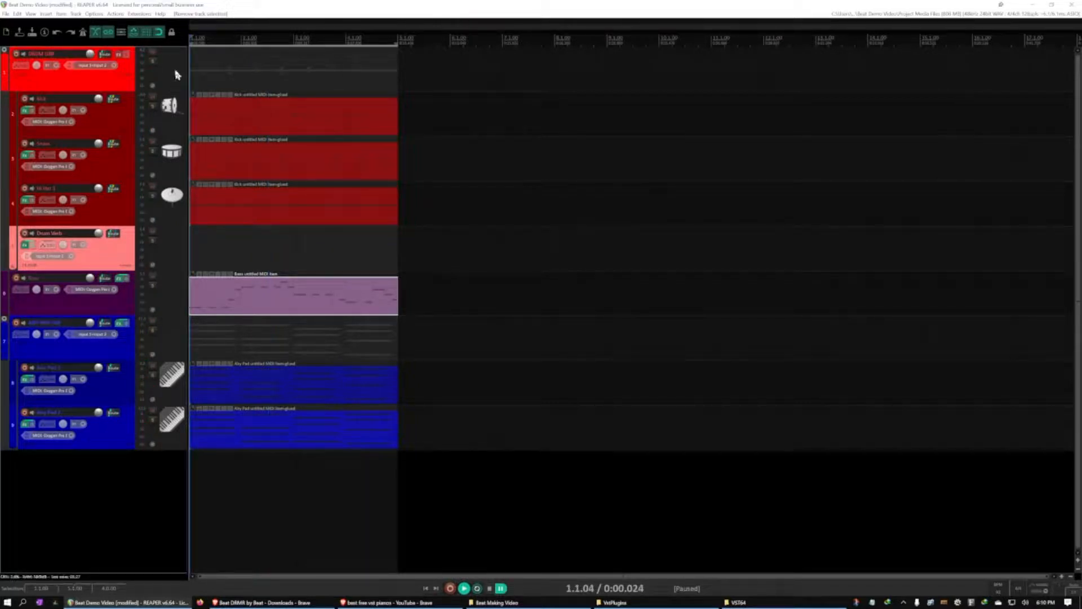
Assign the drums.png icon to the DRUM GRP track
right_click(177, 74)
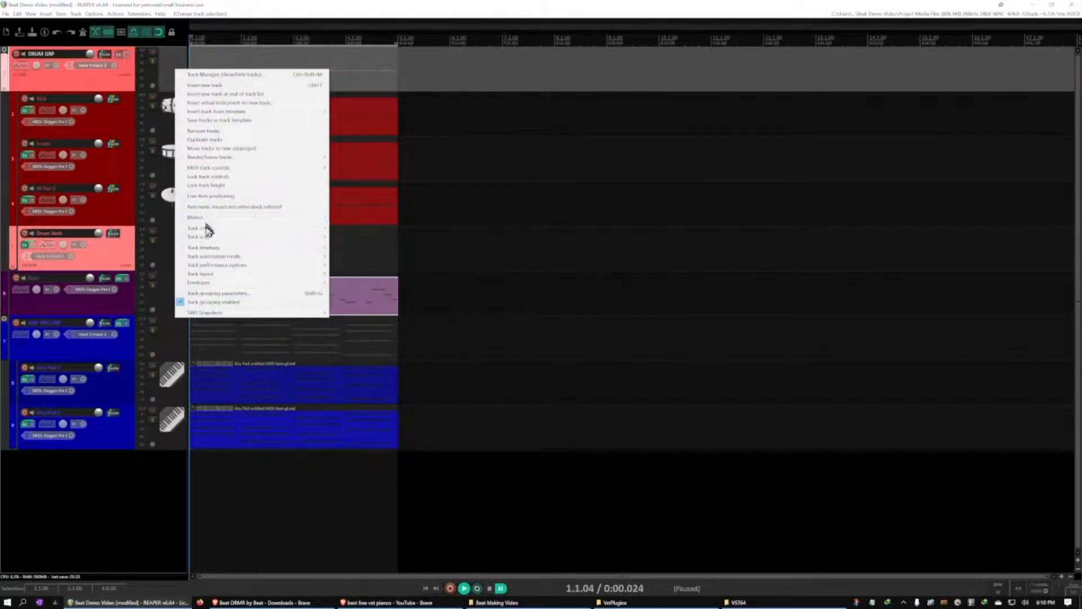
mouse_move(210, 237)
click(356, 238)
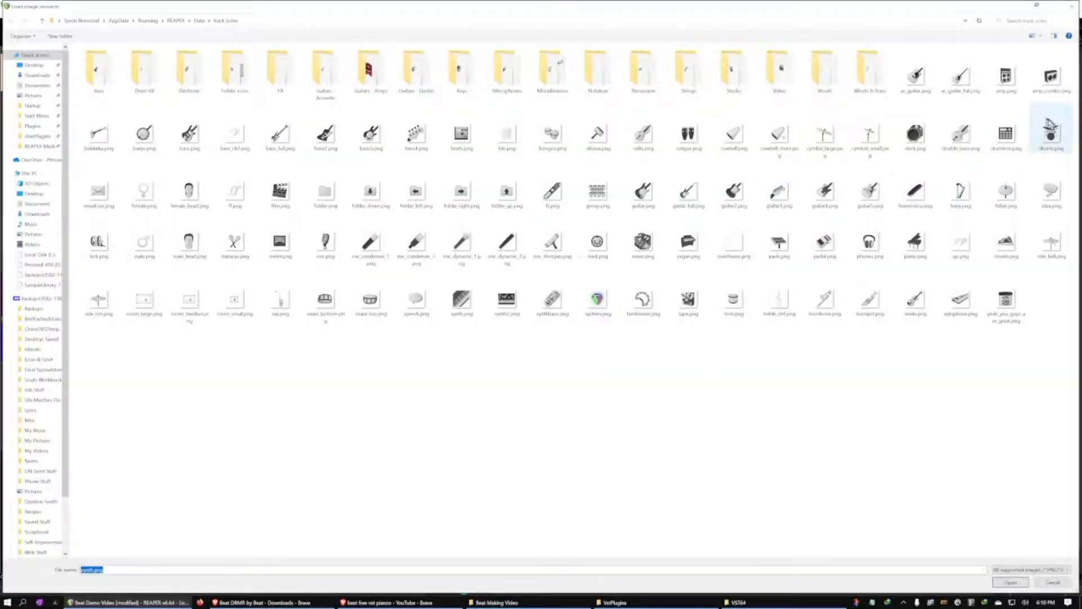
click(1052, 129)
double_click(1052, 128)
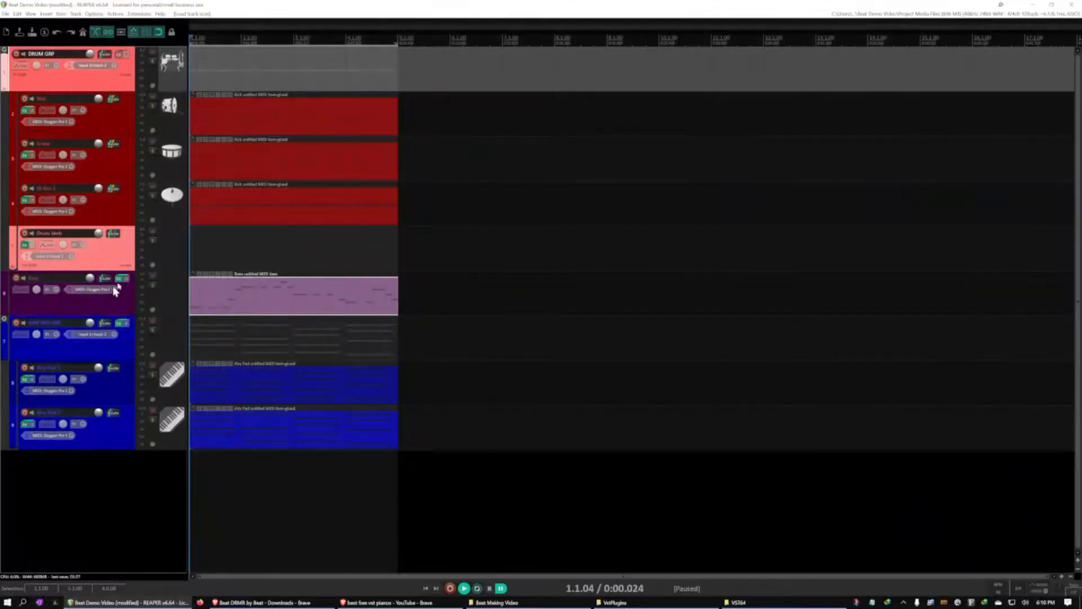
Assign a bass guitar icon to the Bass track
click(181, 251)
click(173, 305)
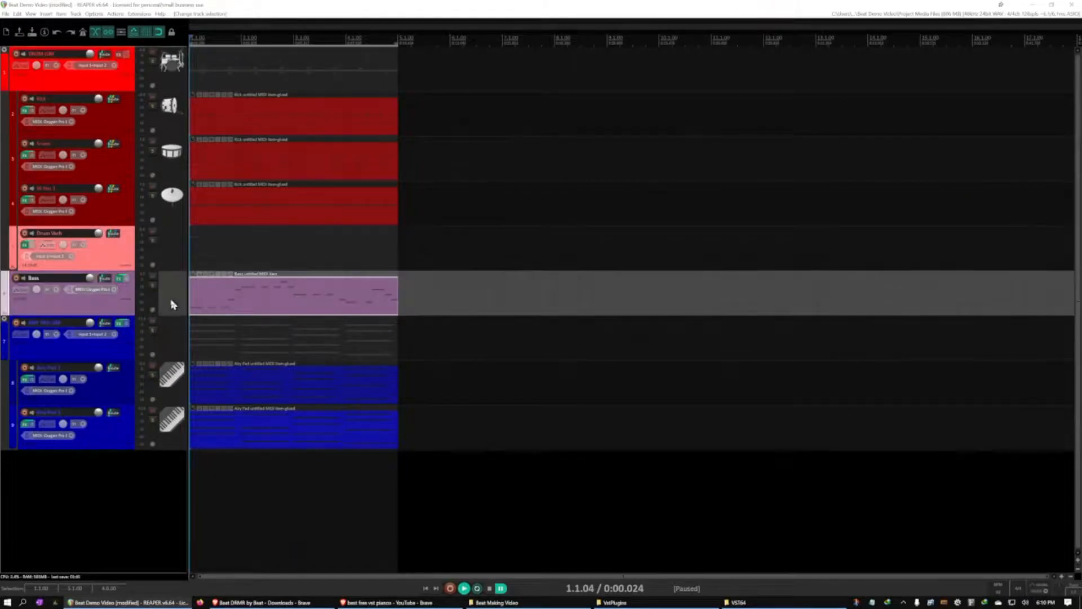
right_click(172, 300)
mouse_move(239, 472)
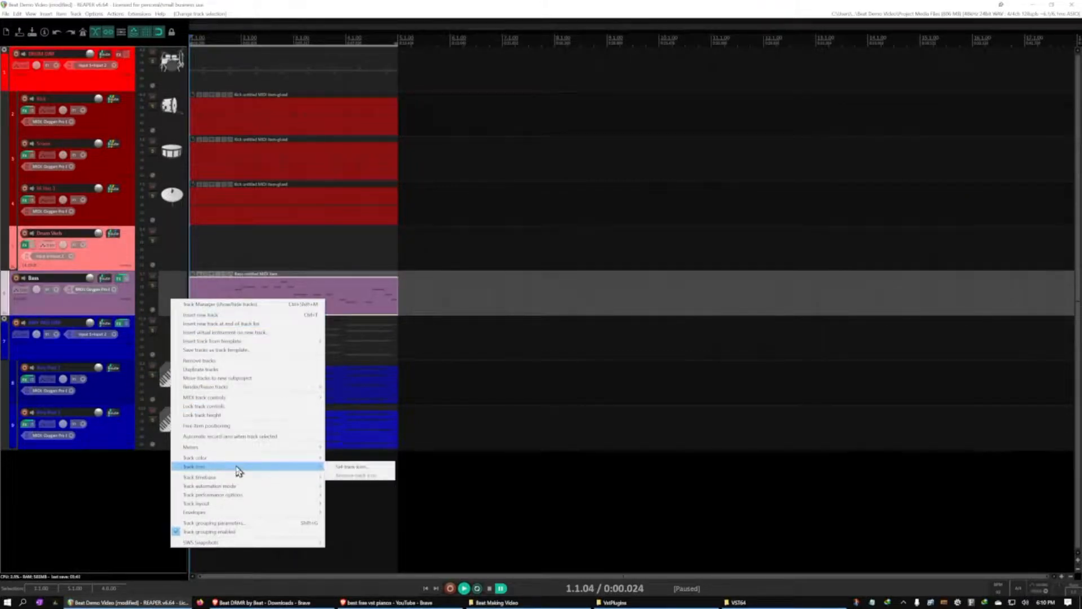
click(353, 470)
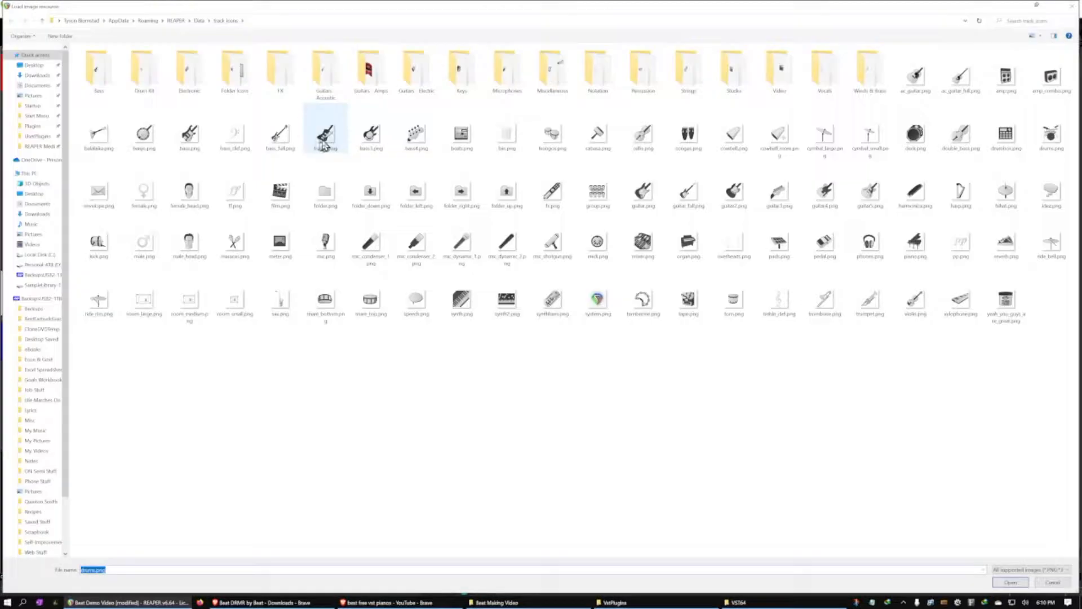
double_click(345, 140)
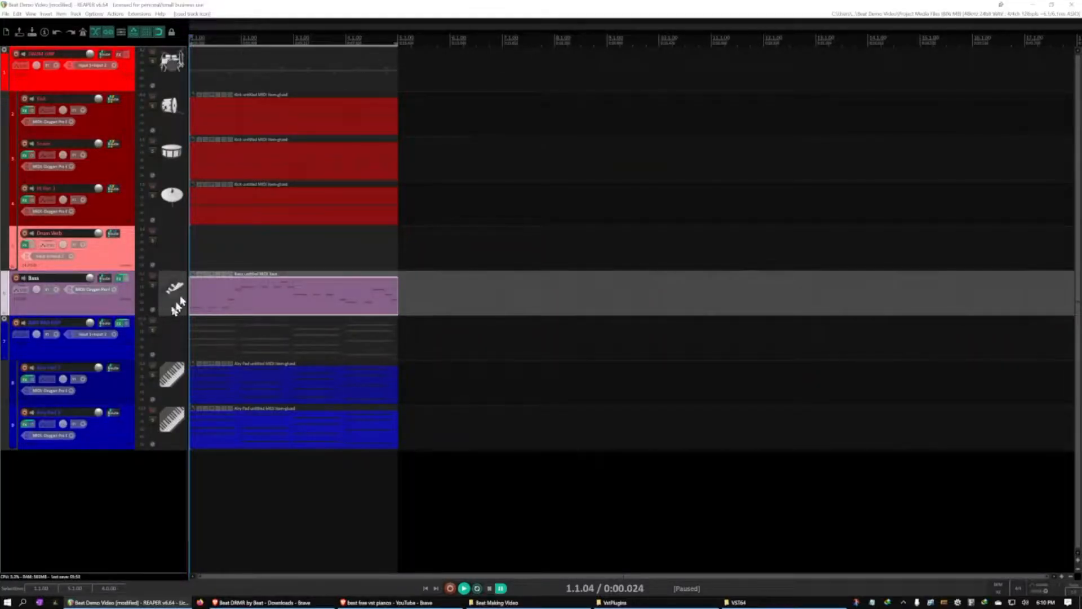
right_click(163, 338)
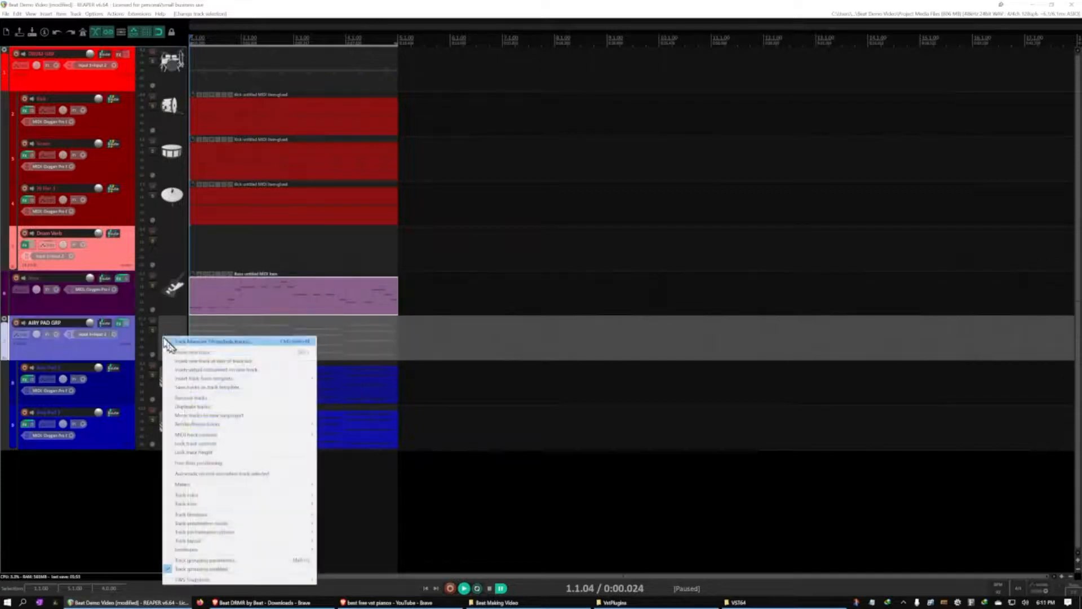
mouse_move(195, 496)
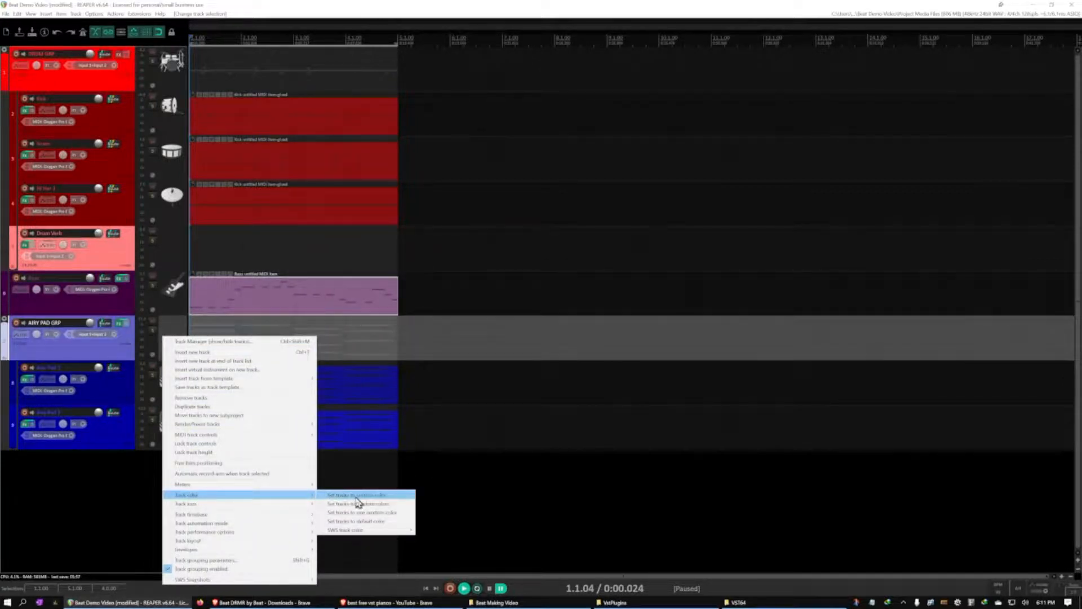
click(356, 496)
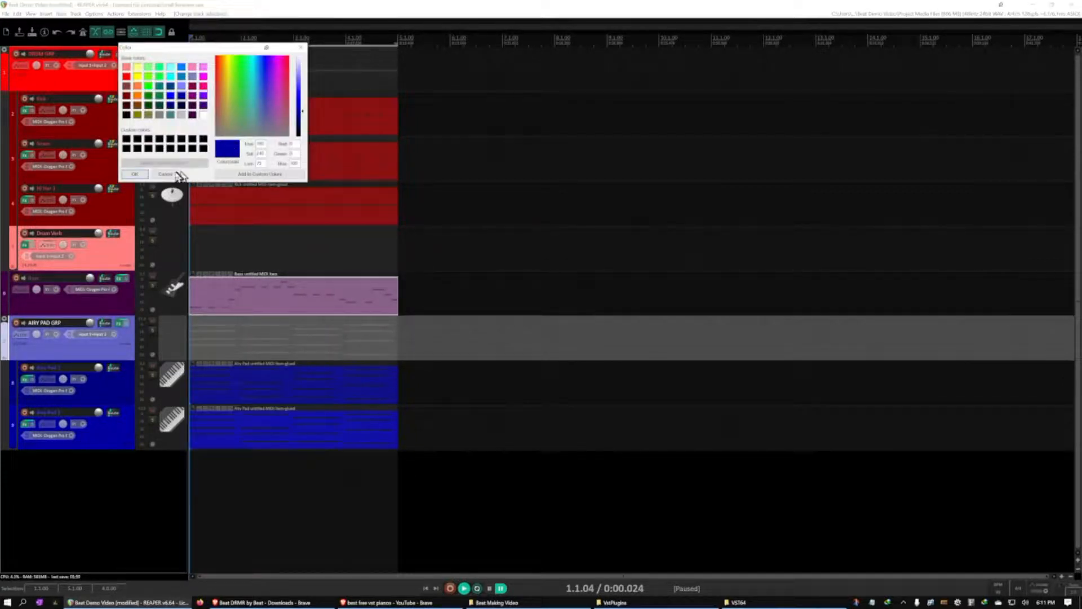
click(176, 176)
Assign a piano keyboard icon to the AIRY PAD GRP track and clear the track selection
right_click(171, 334)
mouse_move(246, 501)
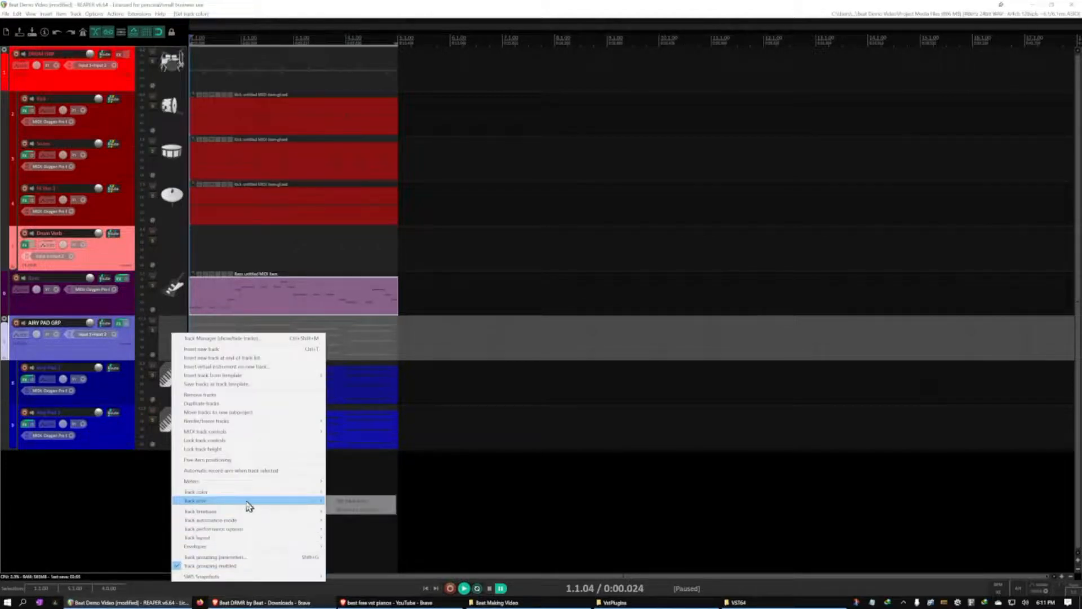
click(345, 501)
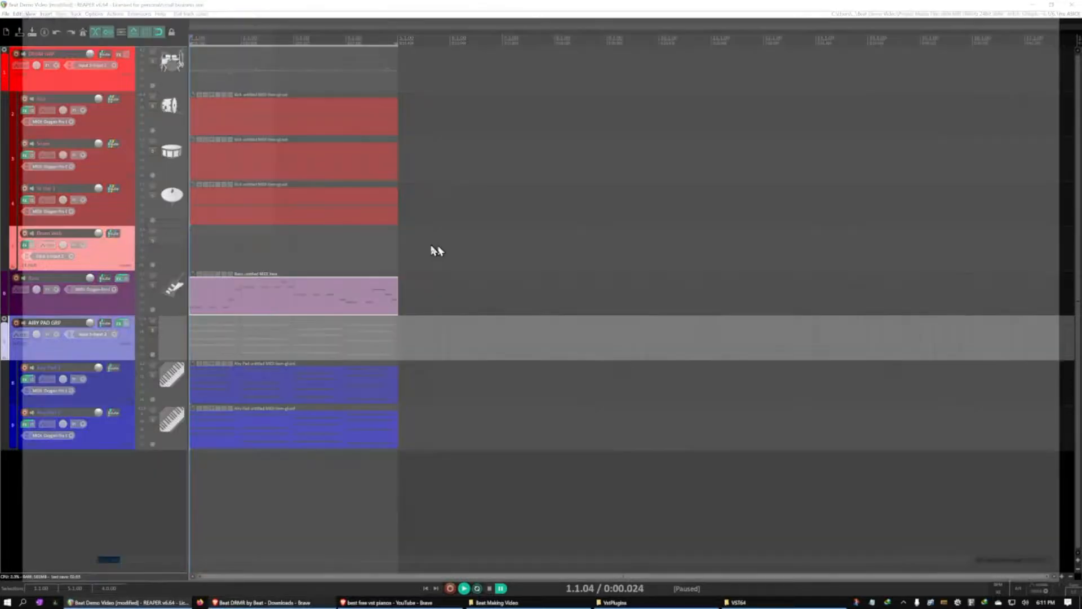
click(139, 498)
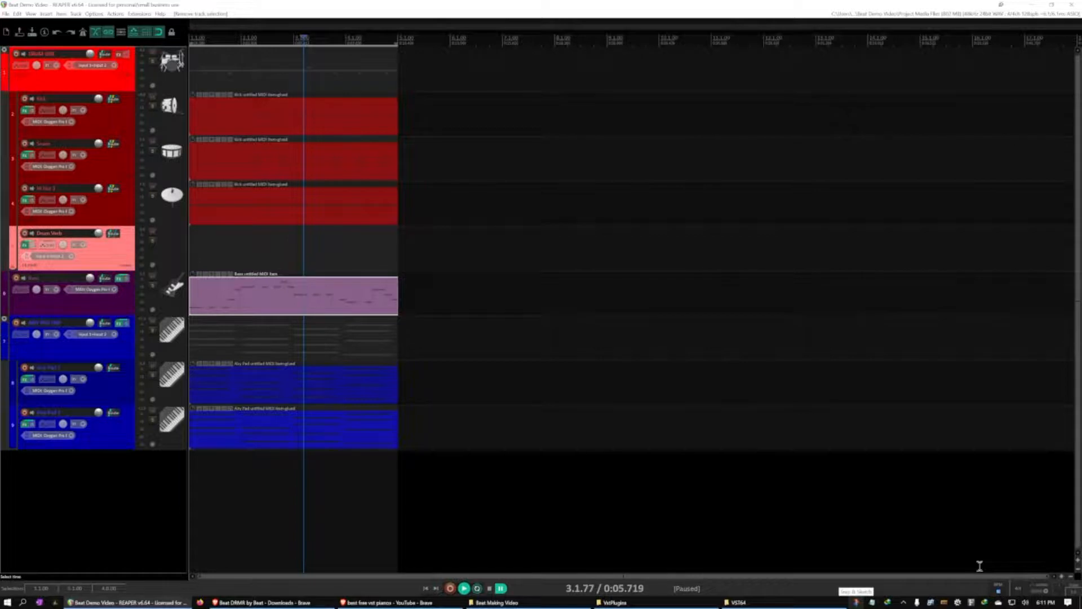
Raise the project tempo slightly and play the beat from the start to judge the new speed
key(Return)
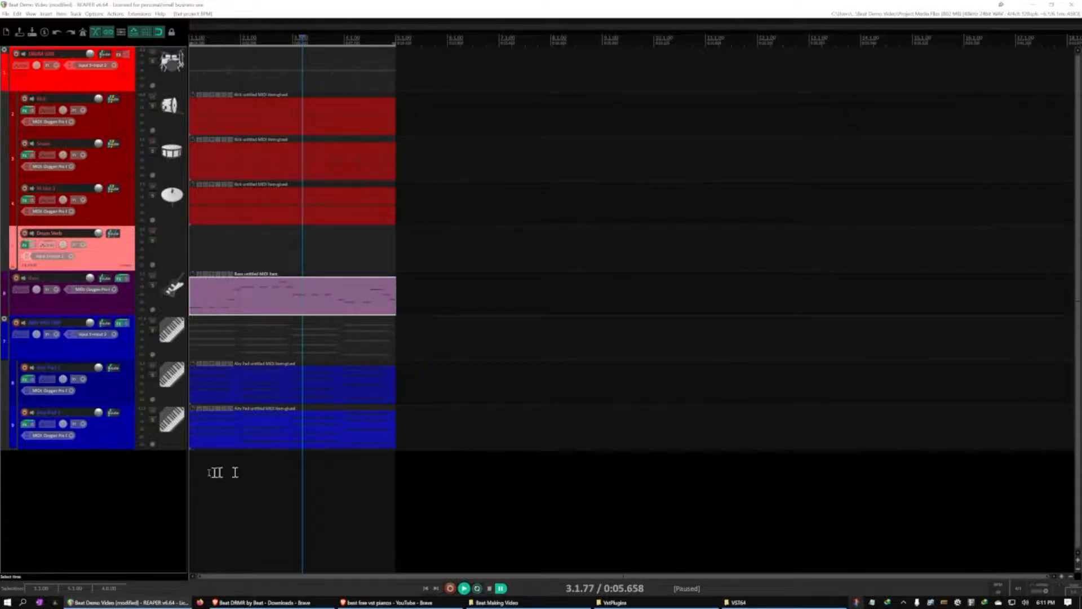
key(space)
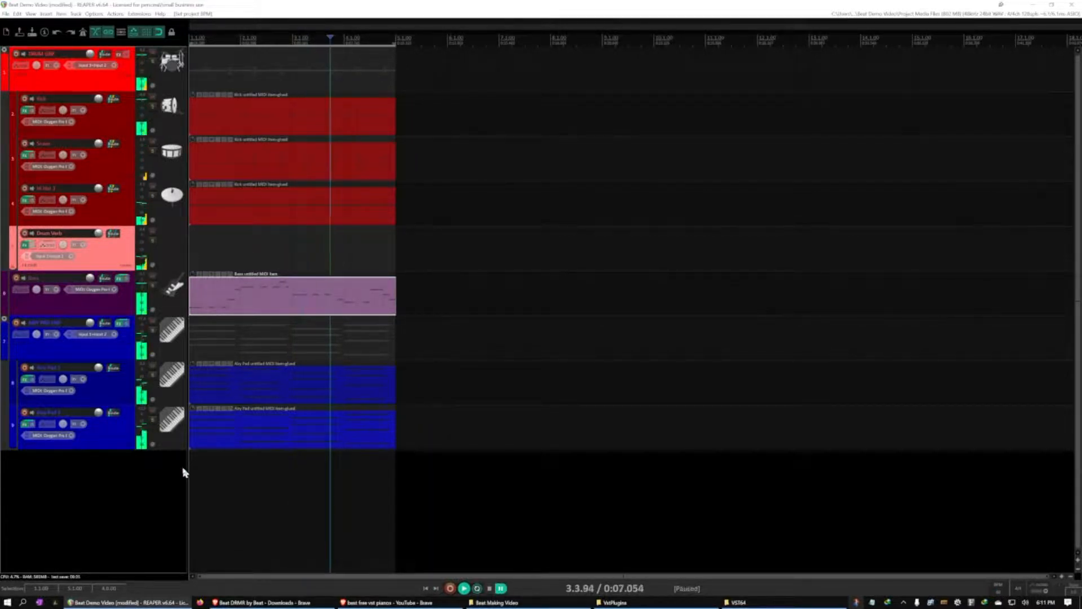
key(w)
key(space)
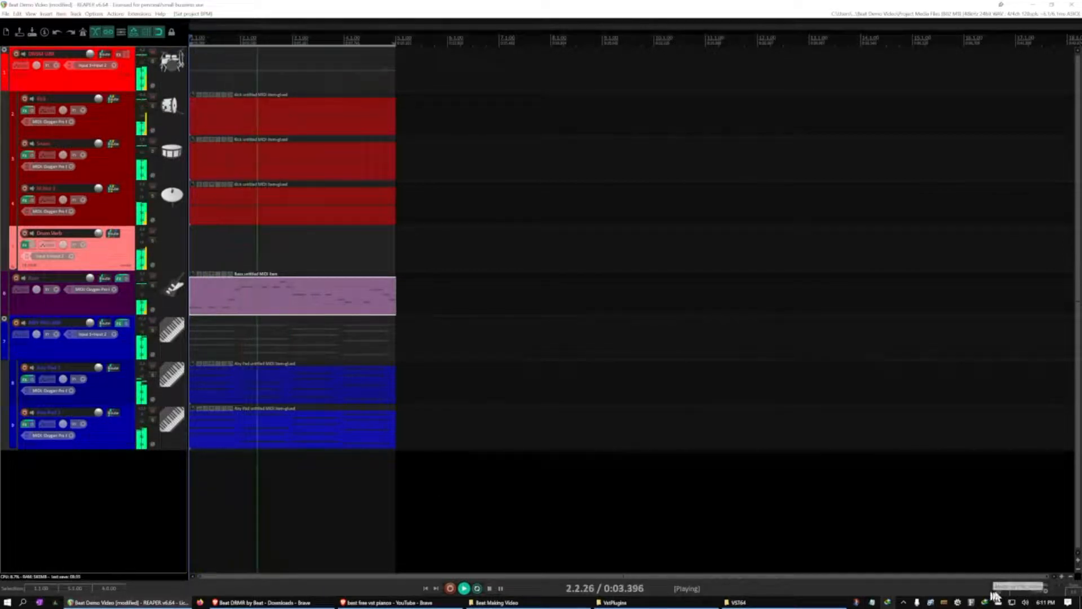
key(ctrl+space)
Raise the project tempo further, play the beat, and compare it at a marginally lower tempo
click(128, 486)
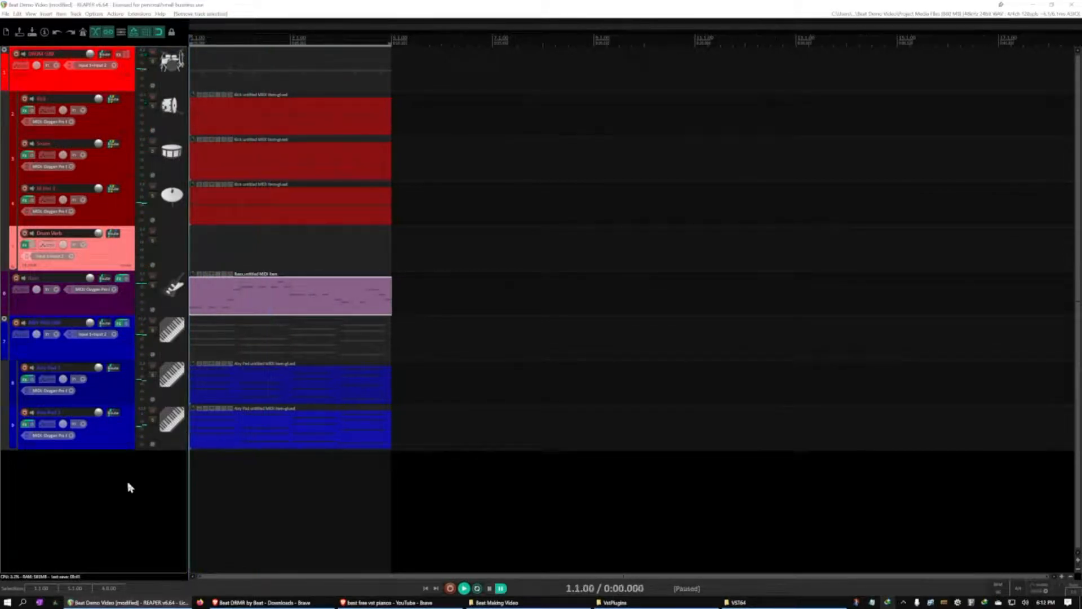
key(space)
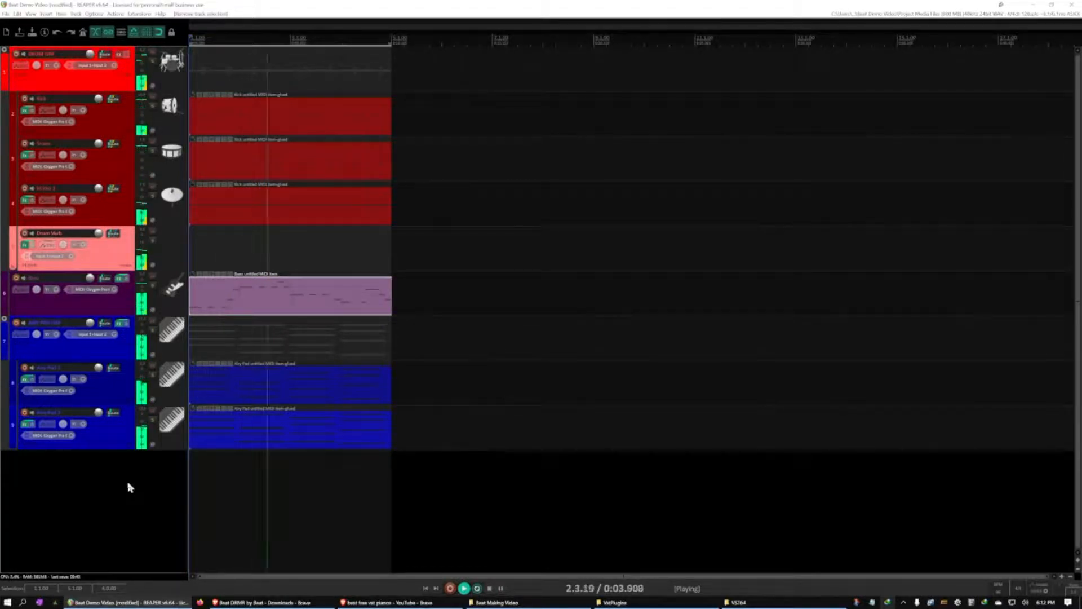
key(ctrl+space)
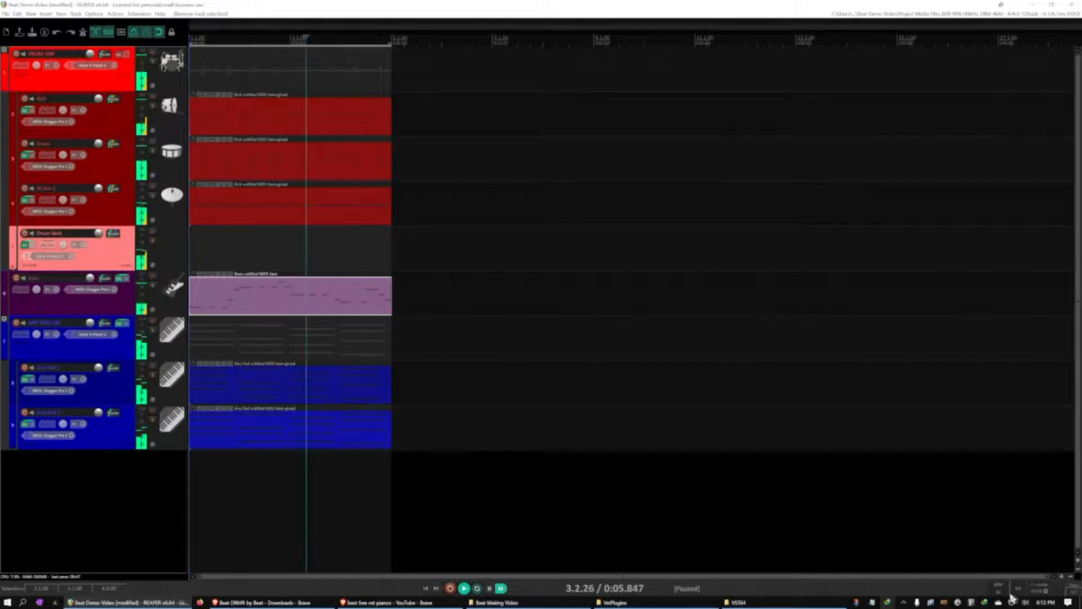
key(space)
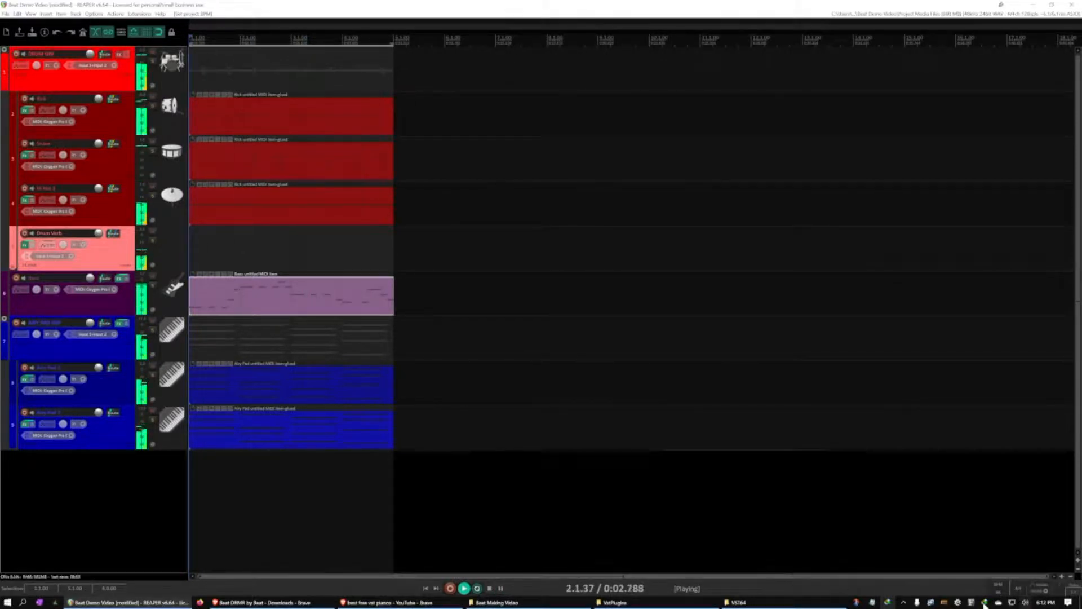
key(ctrl+space)
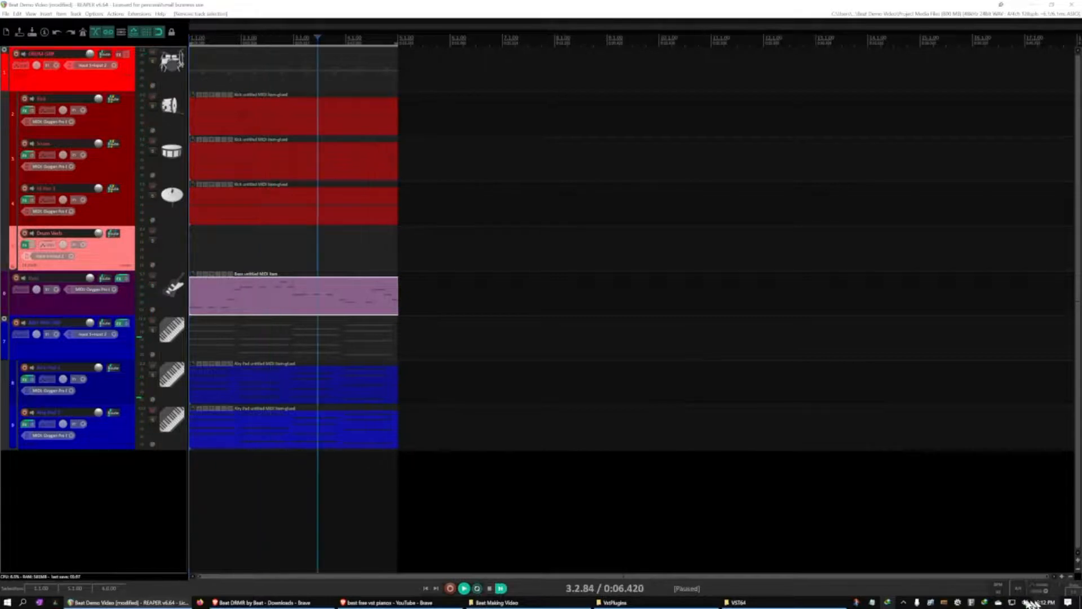
Lower the project tempo in small amounts and play the beat at each slower setting
click(65, 502)
key(space)
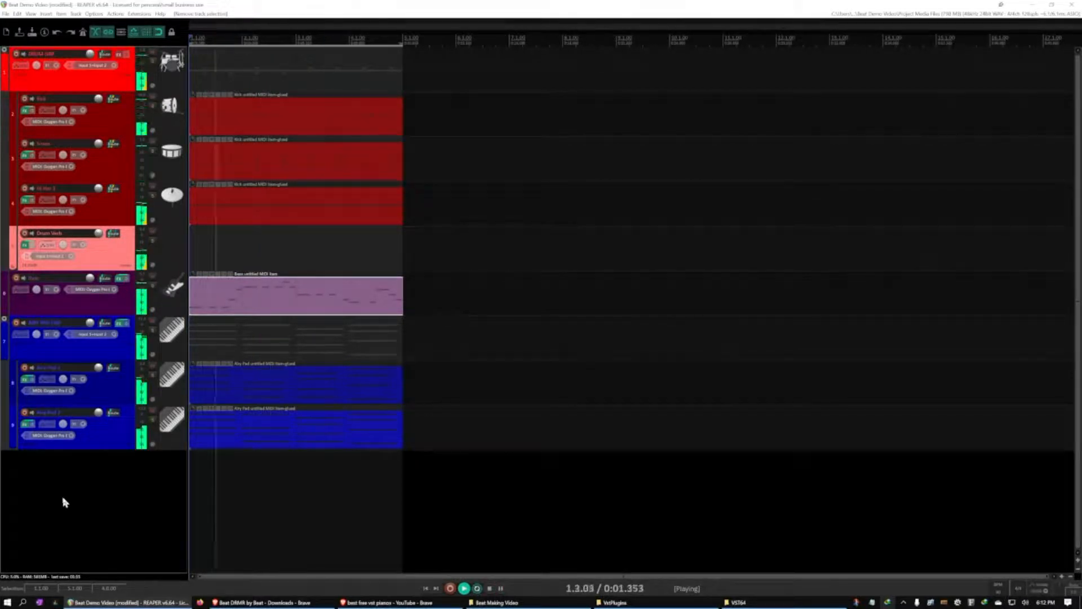
key(ctrl+space)
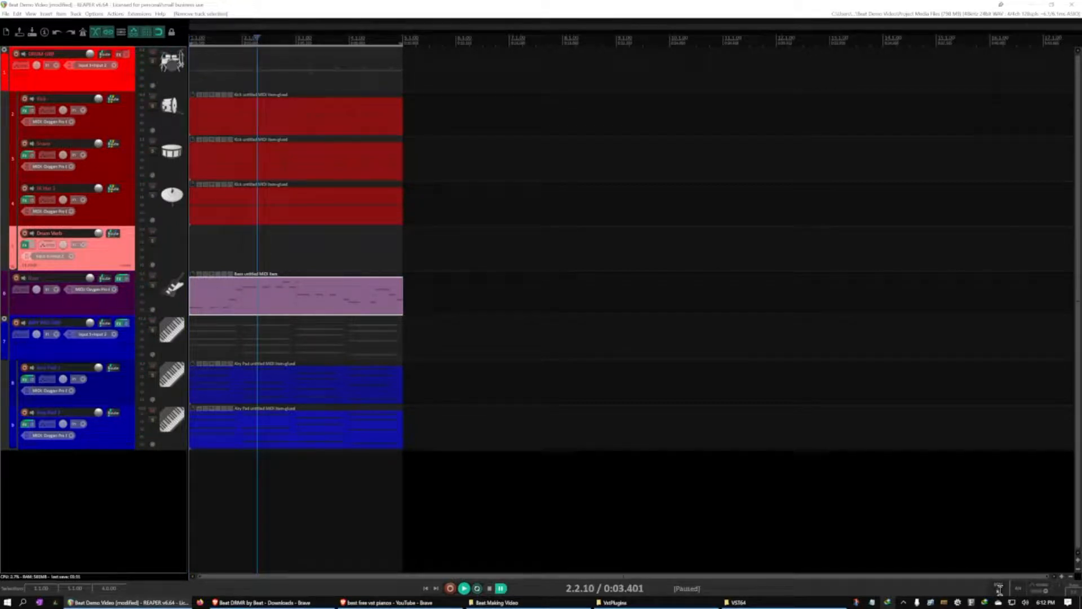
click(1033, 506)
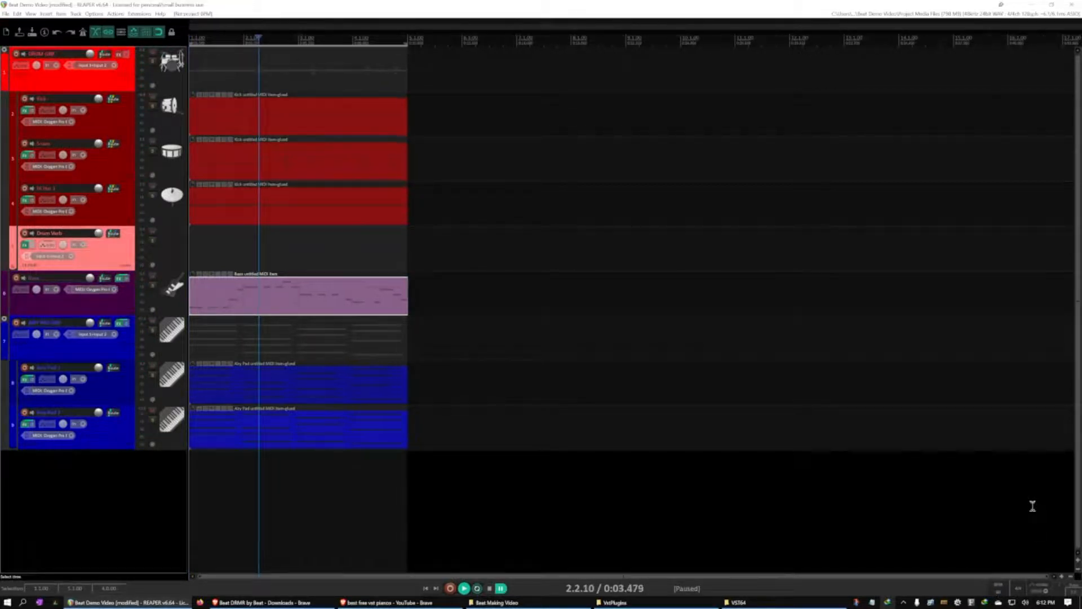
click(82, 490)
key(w)
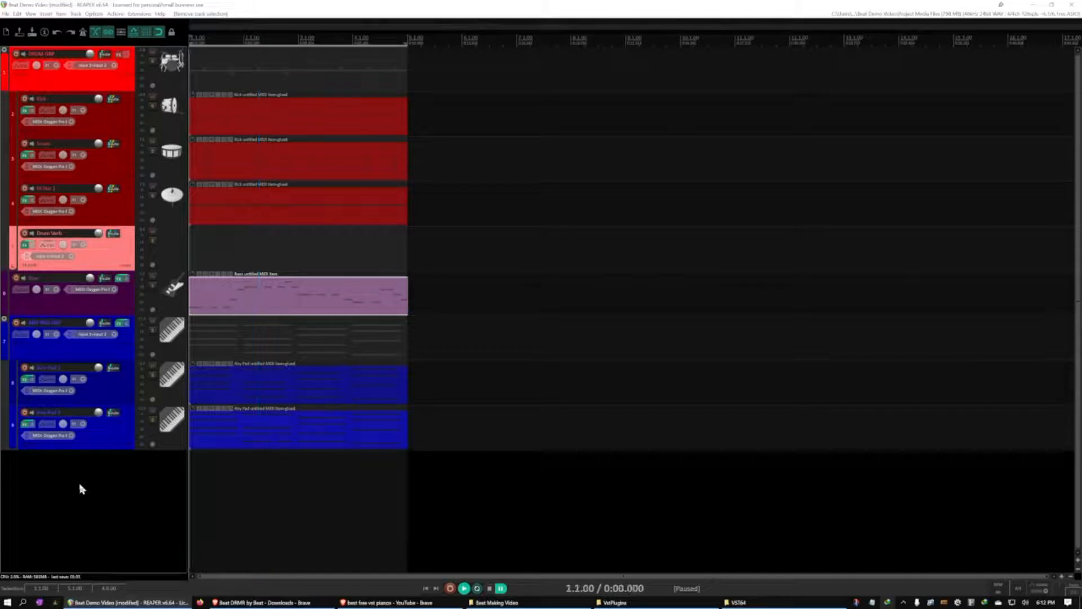
key(space)
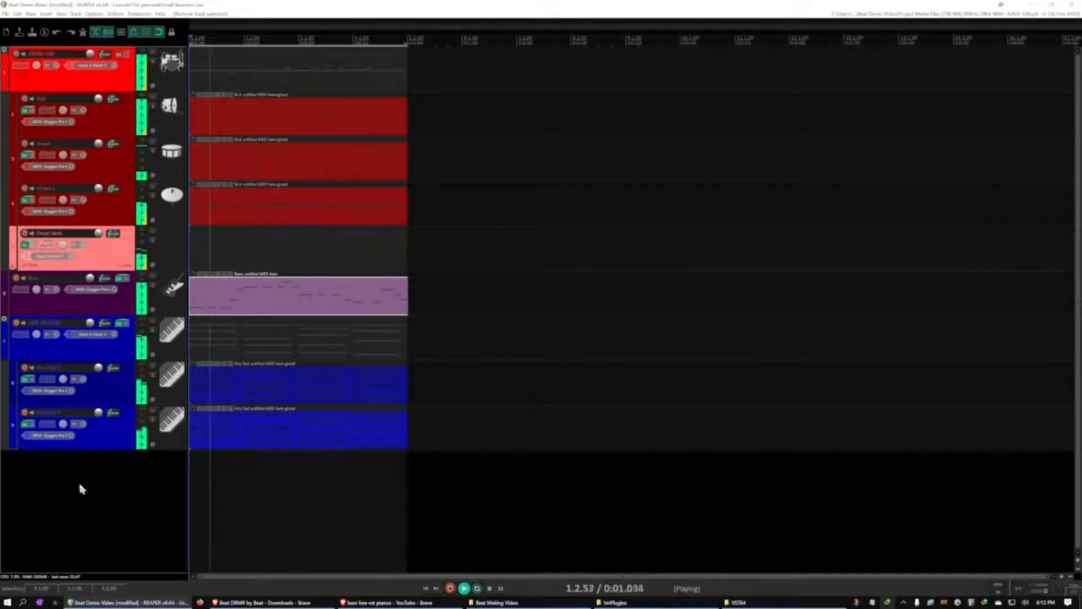
key(ctrl+space)
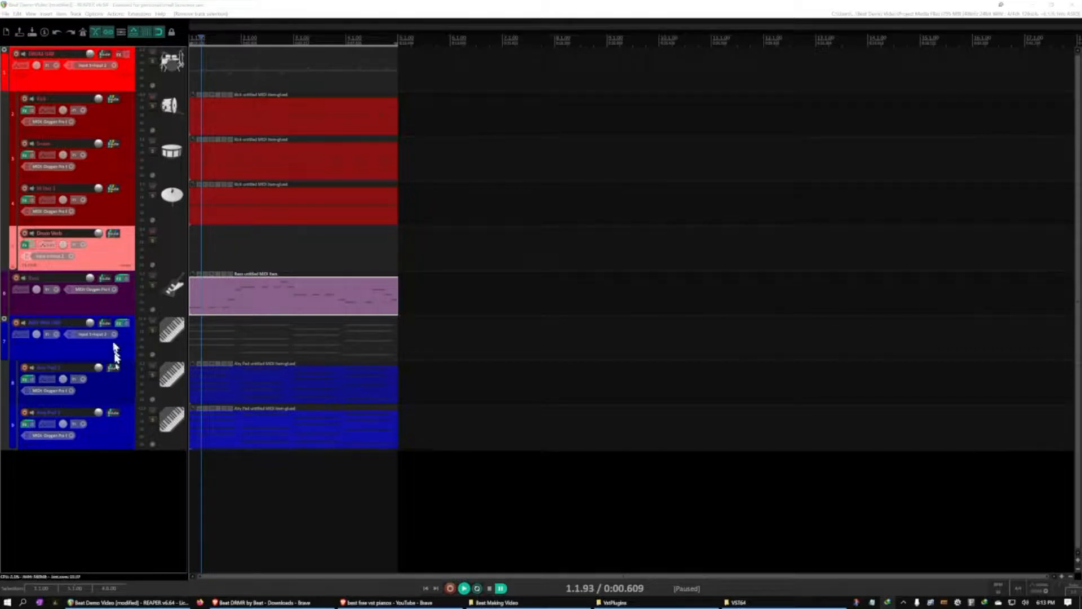
Add a new track below the pads and set its input to Oxygen Pro 61 MIDI on all channels
double_click(104, 487)
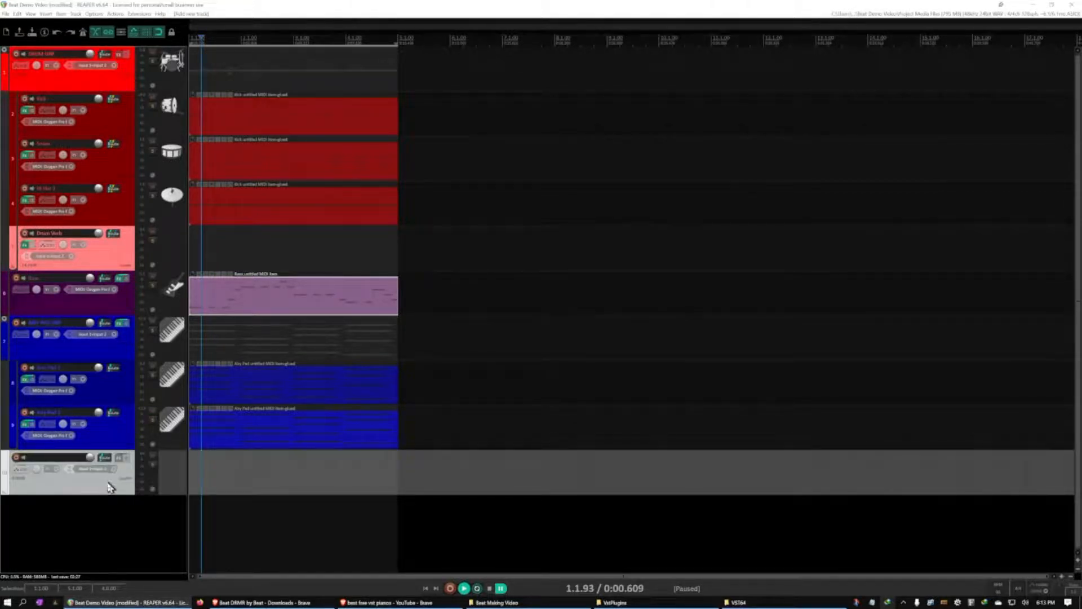
click(114, 472)
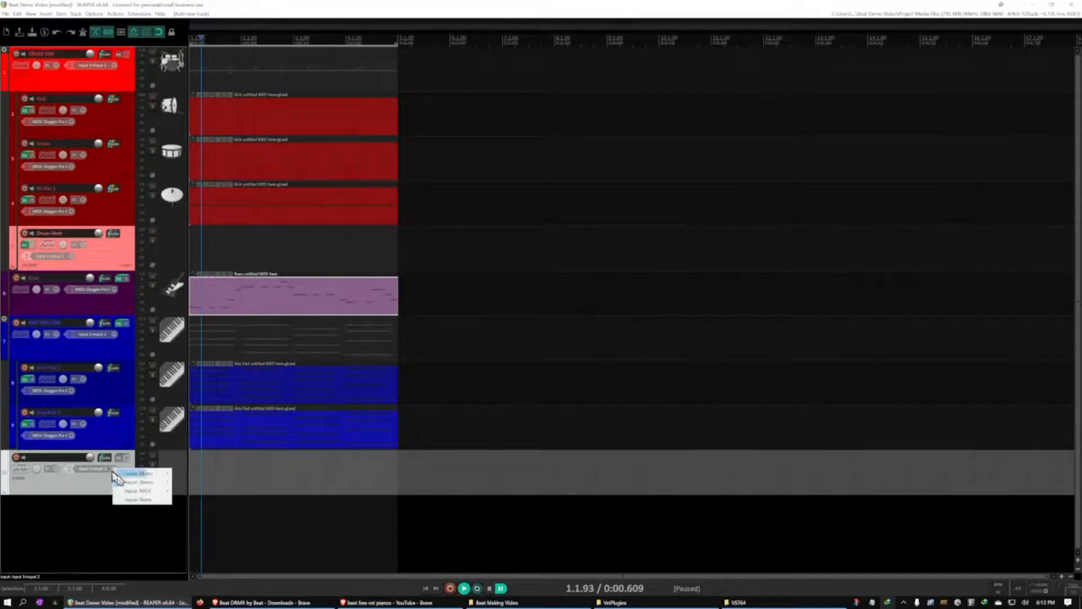
mouse_move(134, 493)
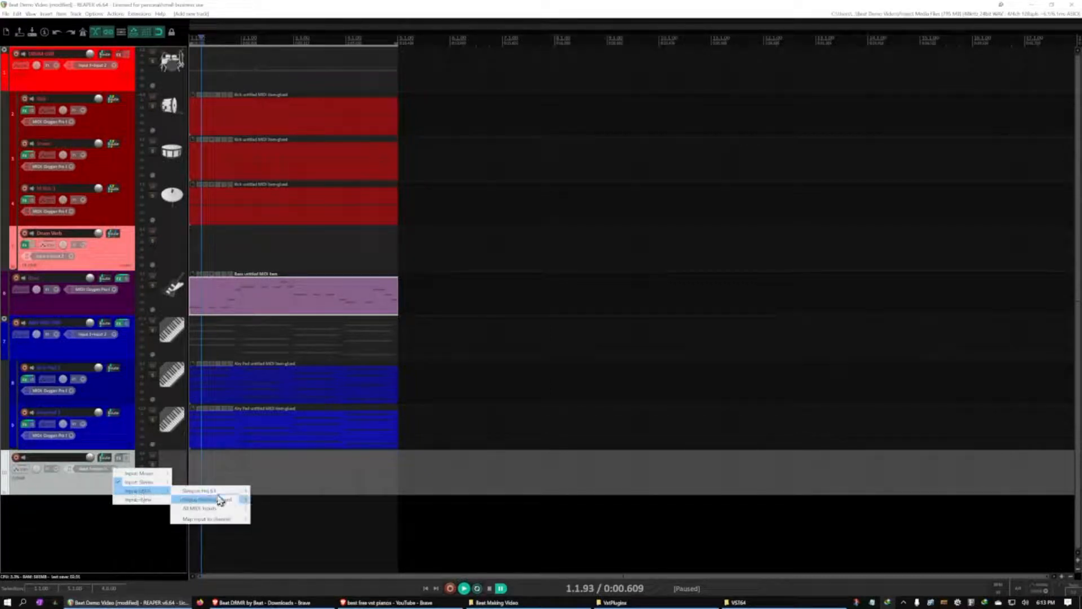
mouse_move(217, 491)
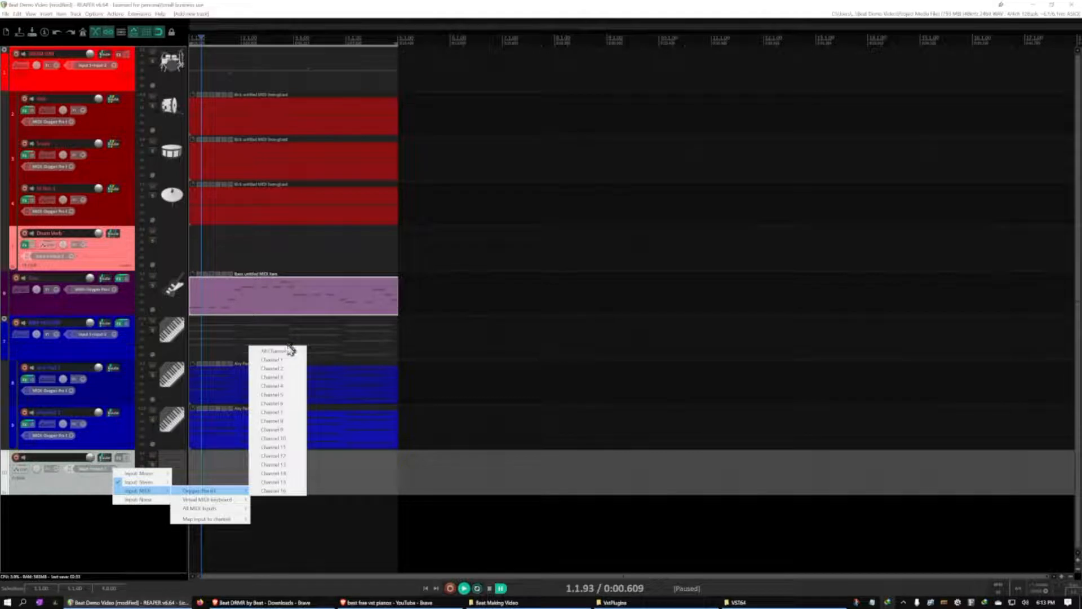
click(276, 351)
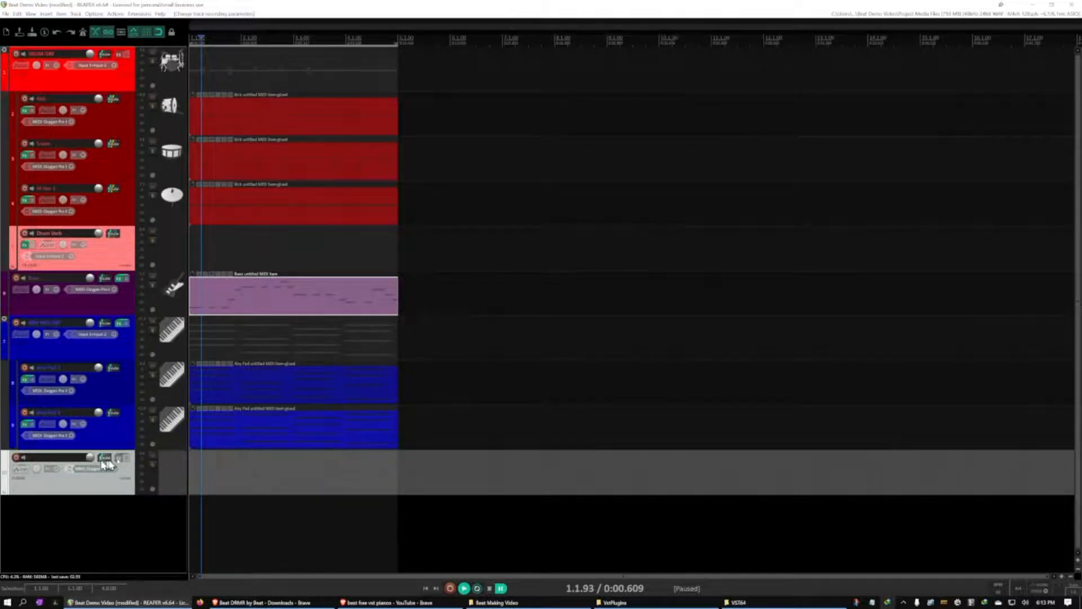
Load the Dexed instrument plugin on the new track and move its window clear of the track list
click(120, 459)
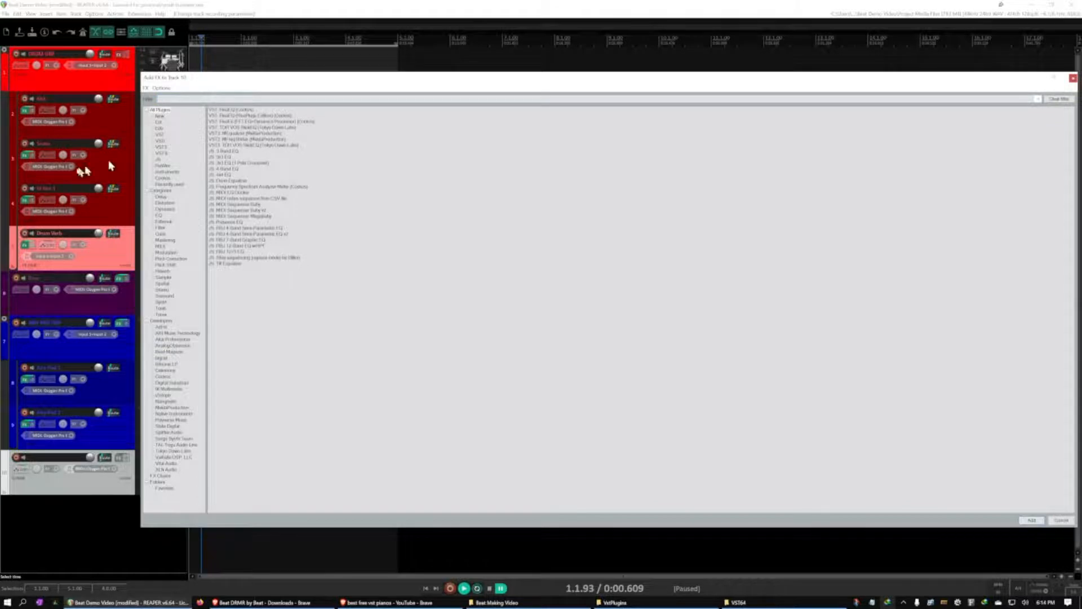
click(167, 174)
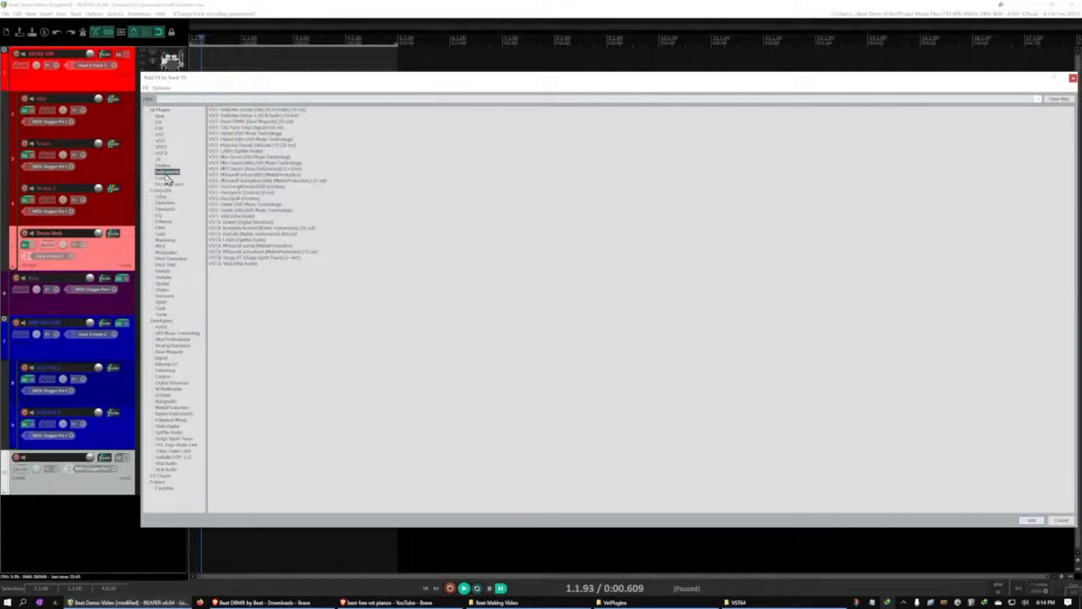
click(233, 223)
double_click(233, 223)
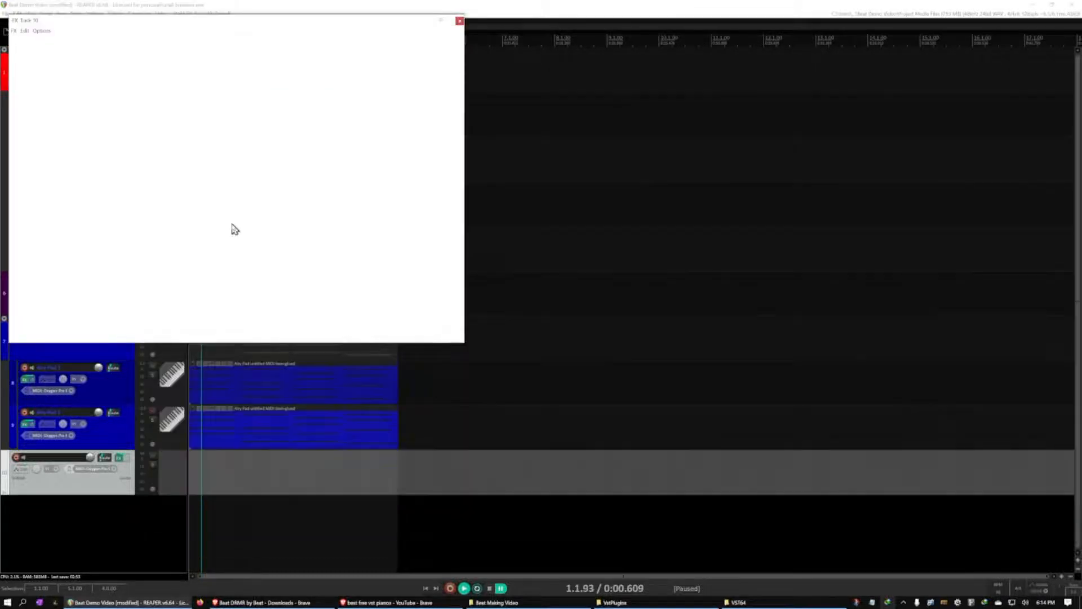
drag(252, 32, 723, 81)
Arm the new track for recording and audition Dexed's Say Again preset with a few notes
click(699, 376)
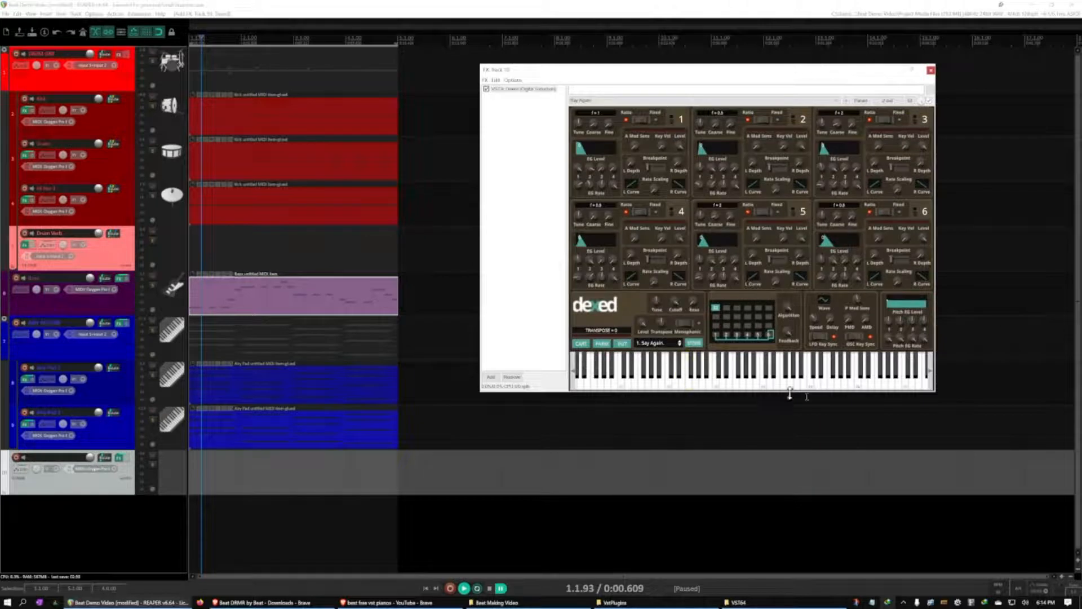
click(16, 457)
click(785, 378)
click(818, 380)
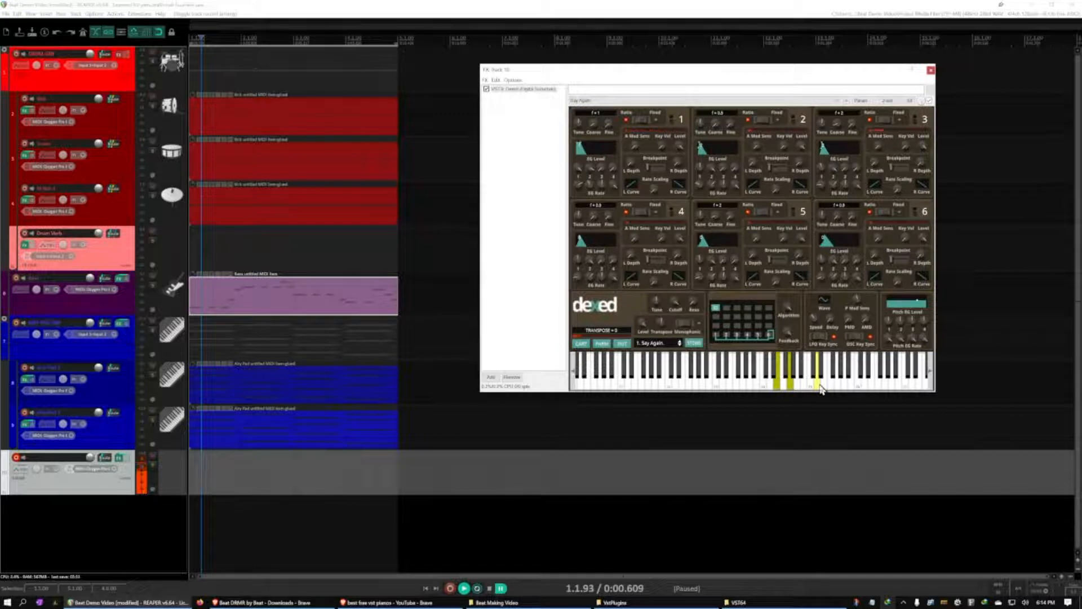
Step forward through Dexed's presets to 13. EchoEcho 3
click(680, 344)
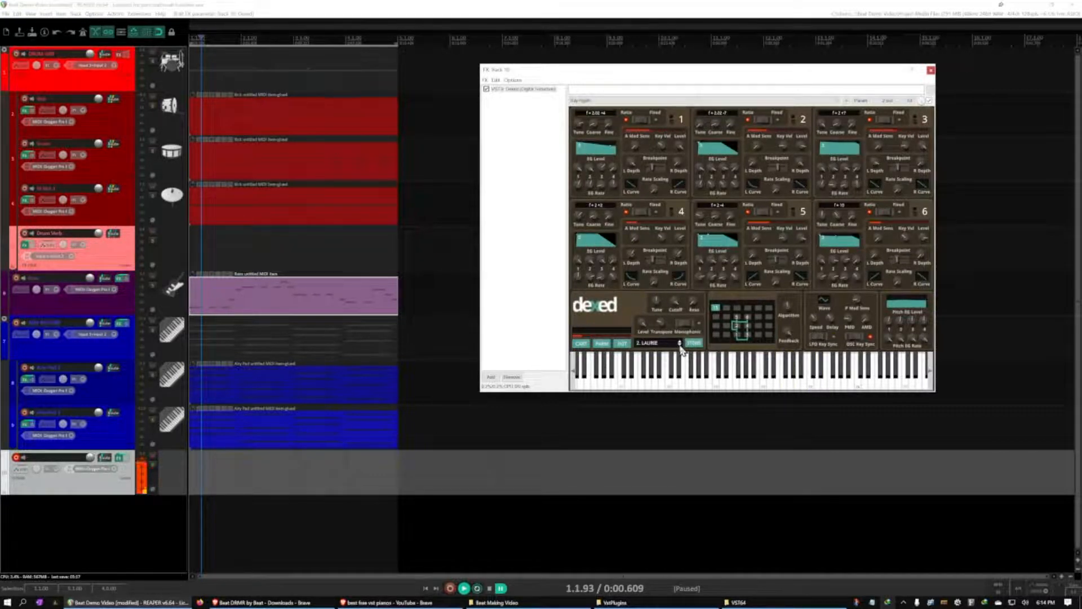
click(680, 344)
click(680, 344)
click(680, 345)
click(680, 344)
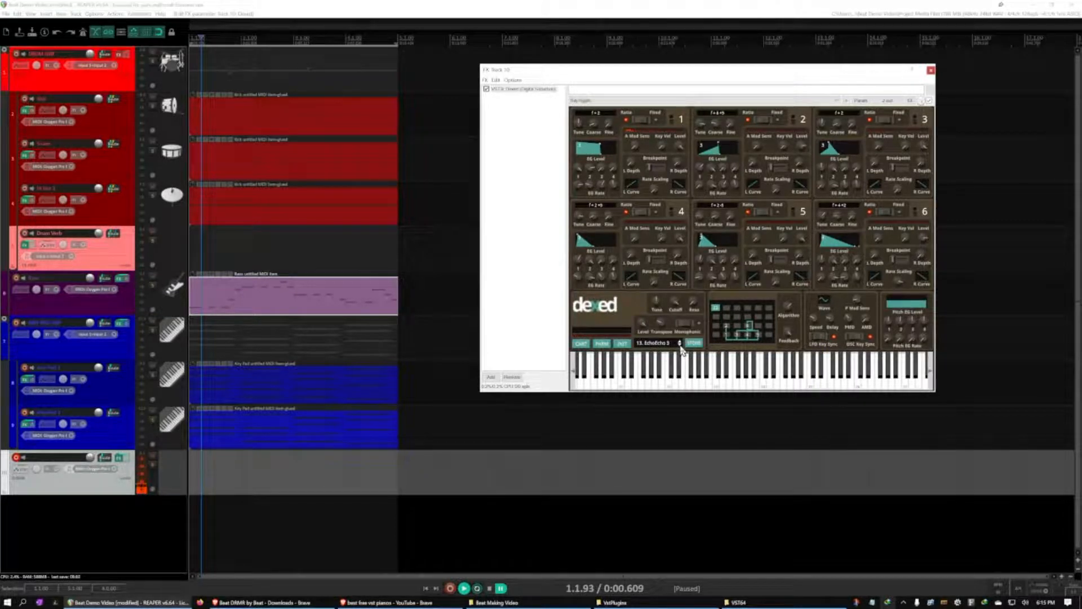
Name the new Dexed track Music Box
double_click(59, 458)
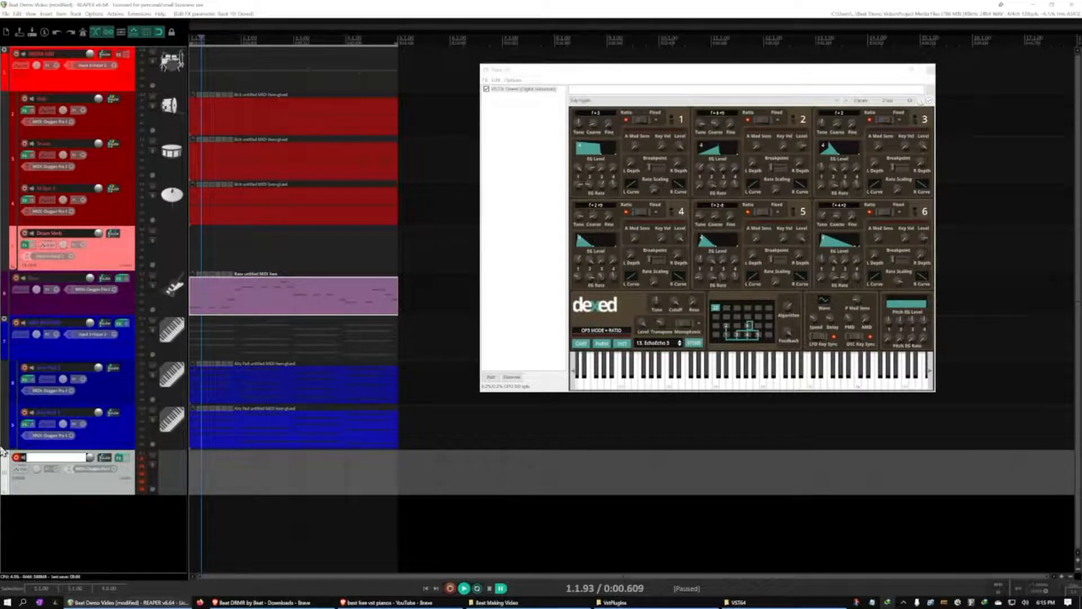
text(Music Box)
click(90, 533)
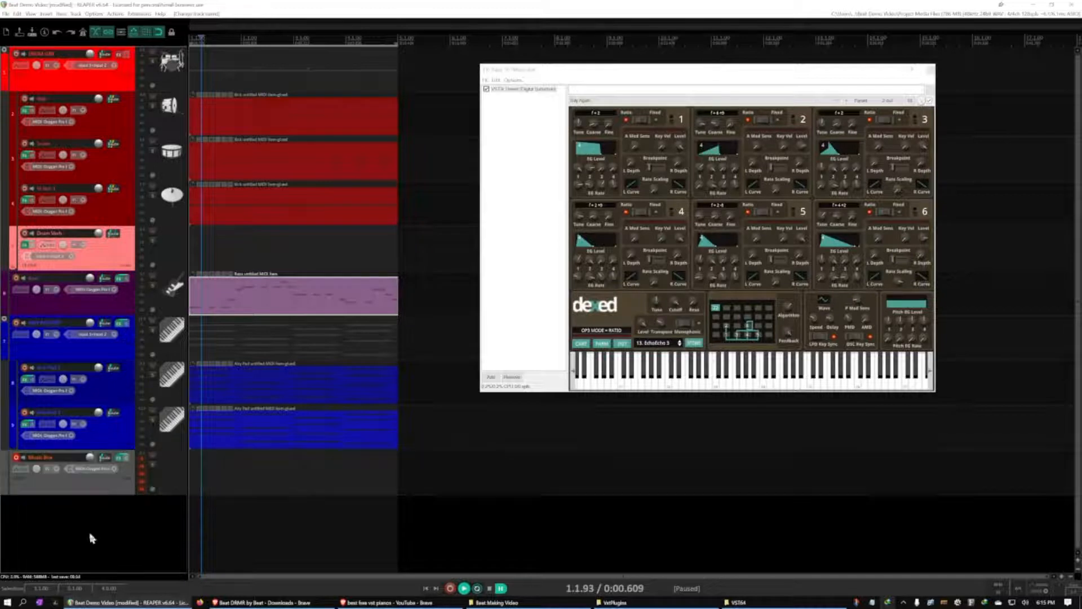
Give the Music Box track an orange track color
right_click(105, 486)
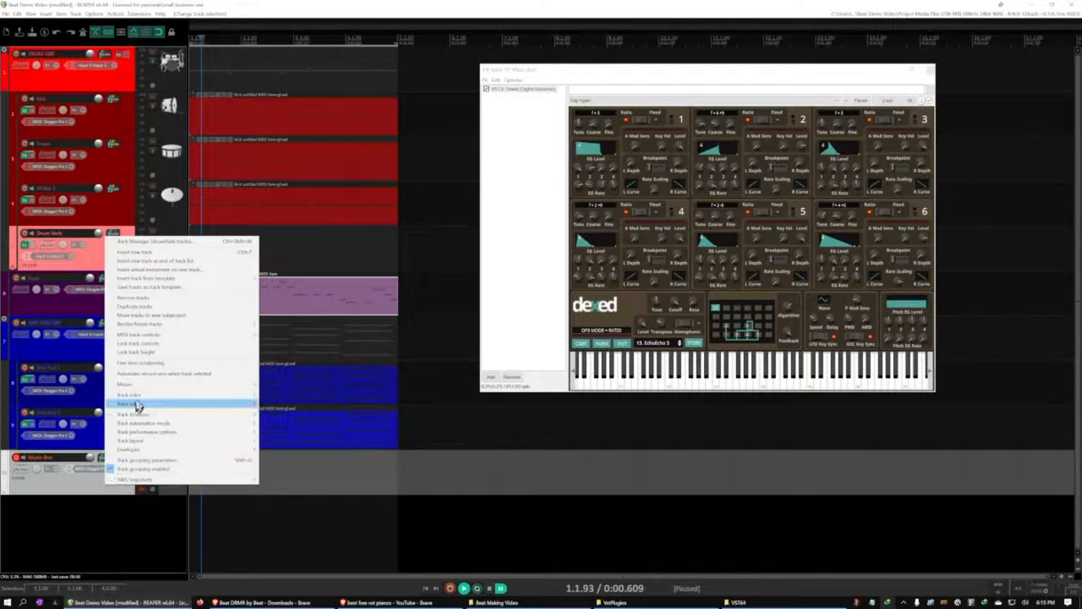
mouse_move(143, 400)
click(274, 404)
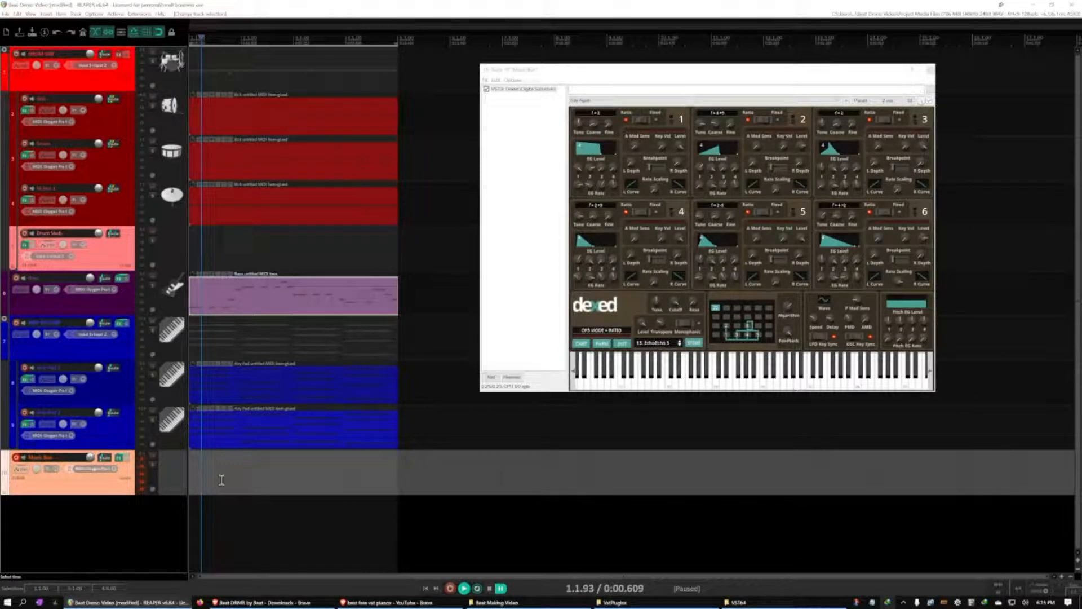
Insert a new empty MIDI item on the Music Box track, spanning the four-bar time selection from the project start
key(Home)
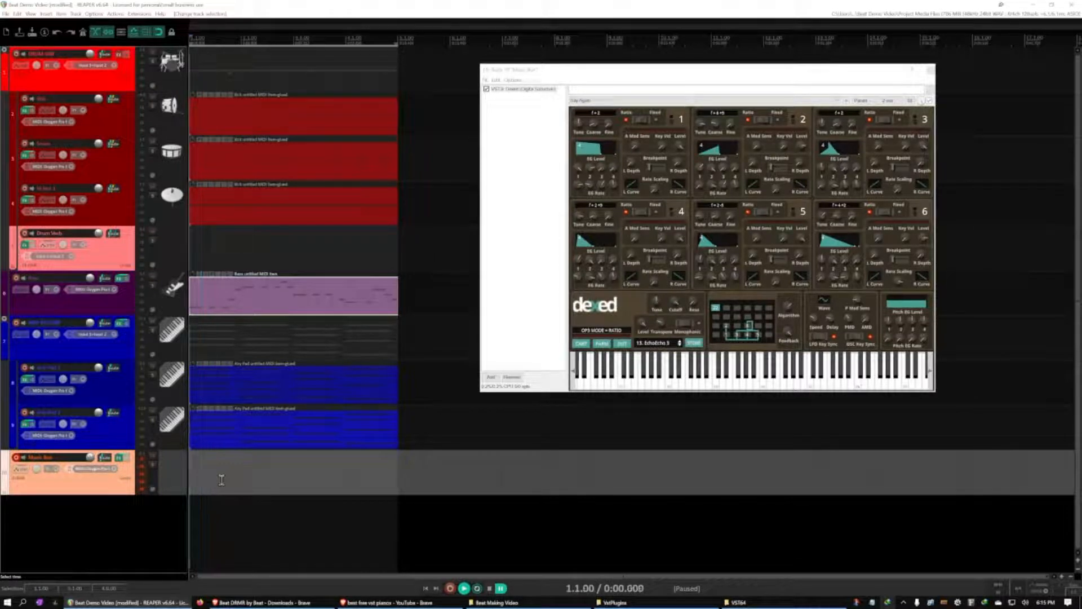
click(46, 13)
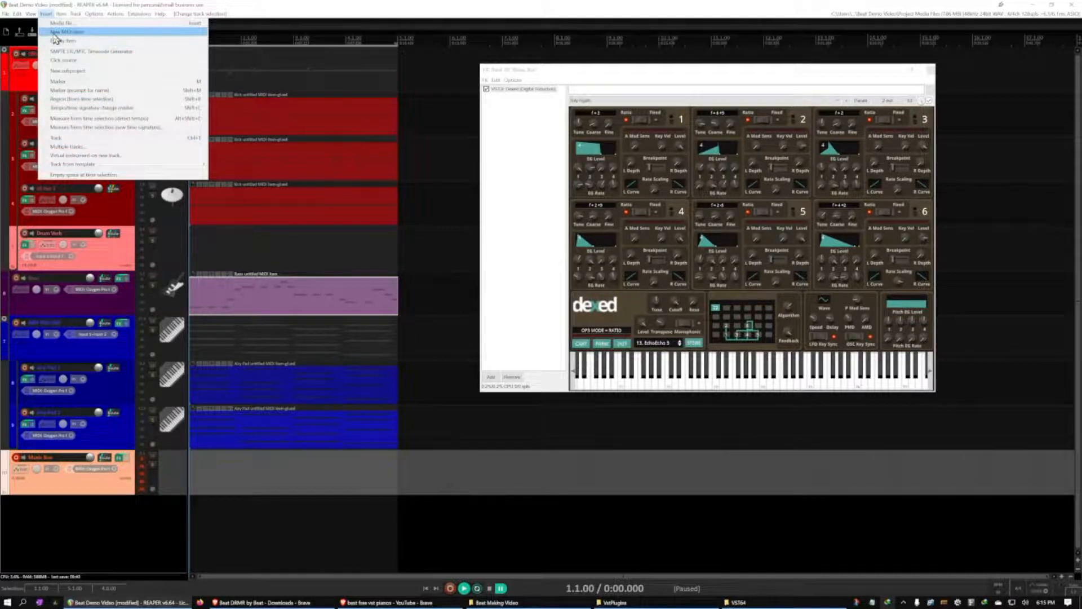
click(62, 32)
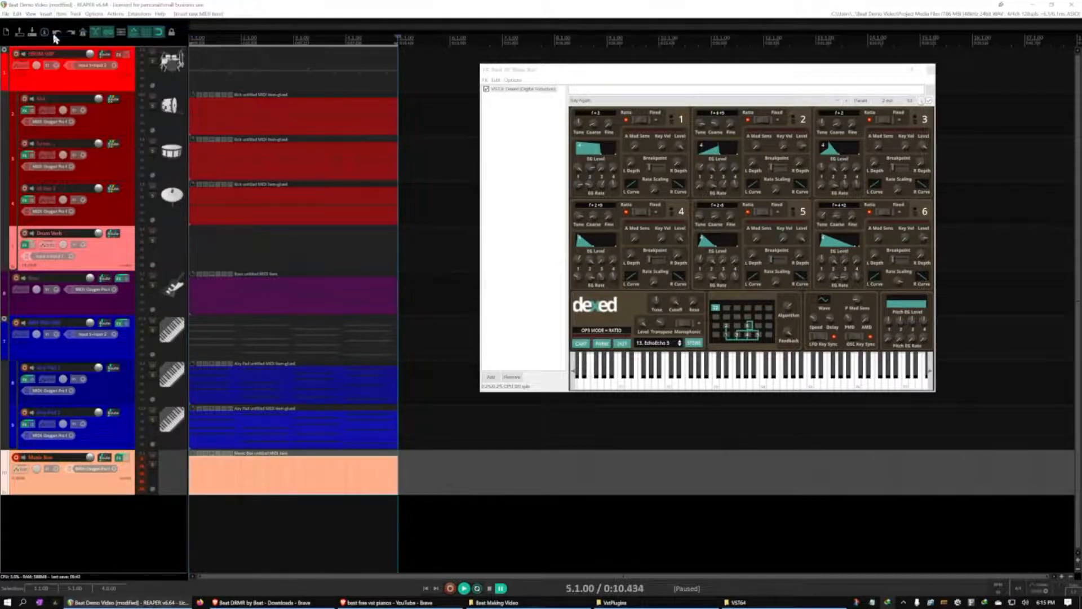
View the empty Music Box item in the piano roll, close it and play the beat from the project start
double_click(289, 494)
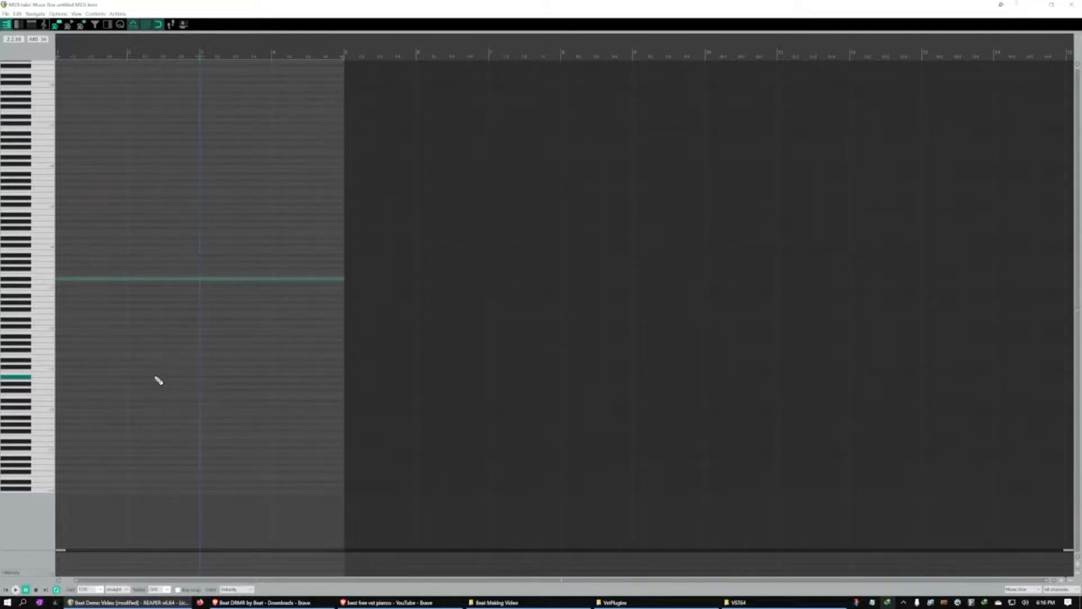
click(1075, 5)
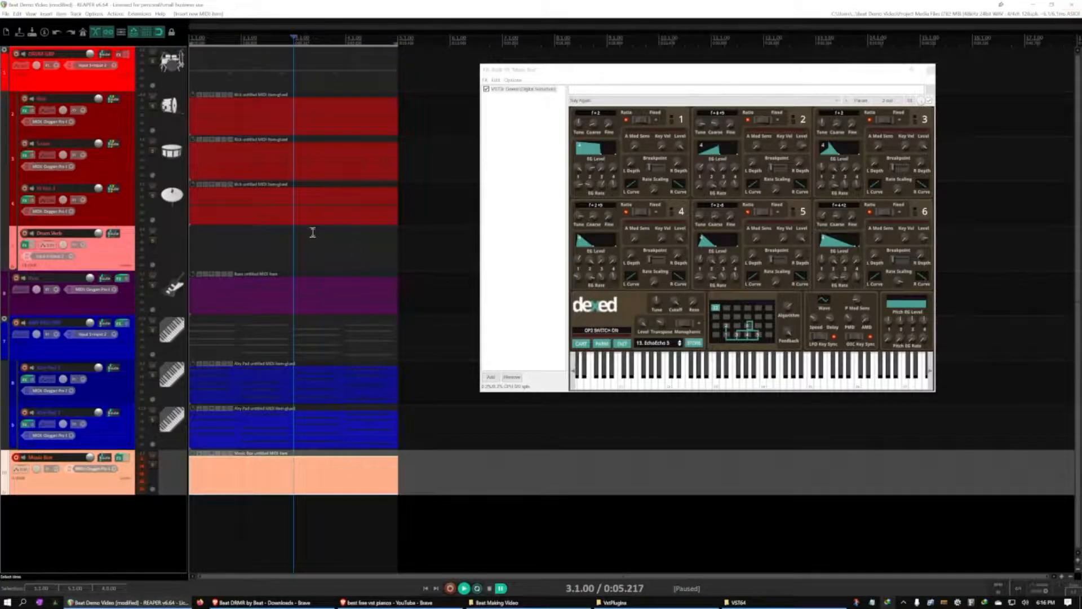
key(Home)
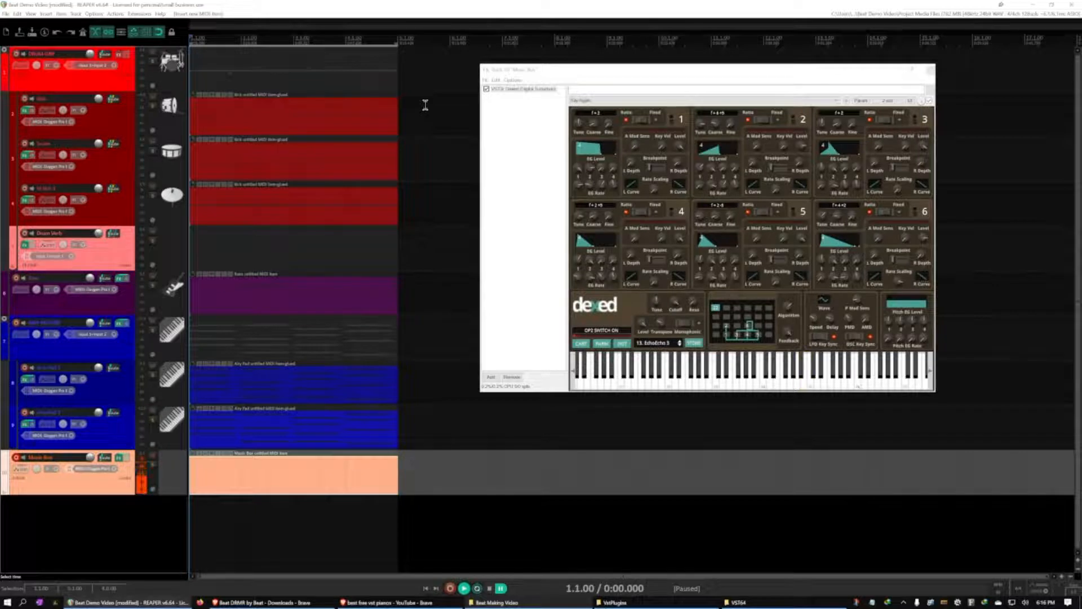
key(space)
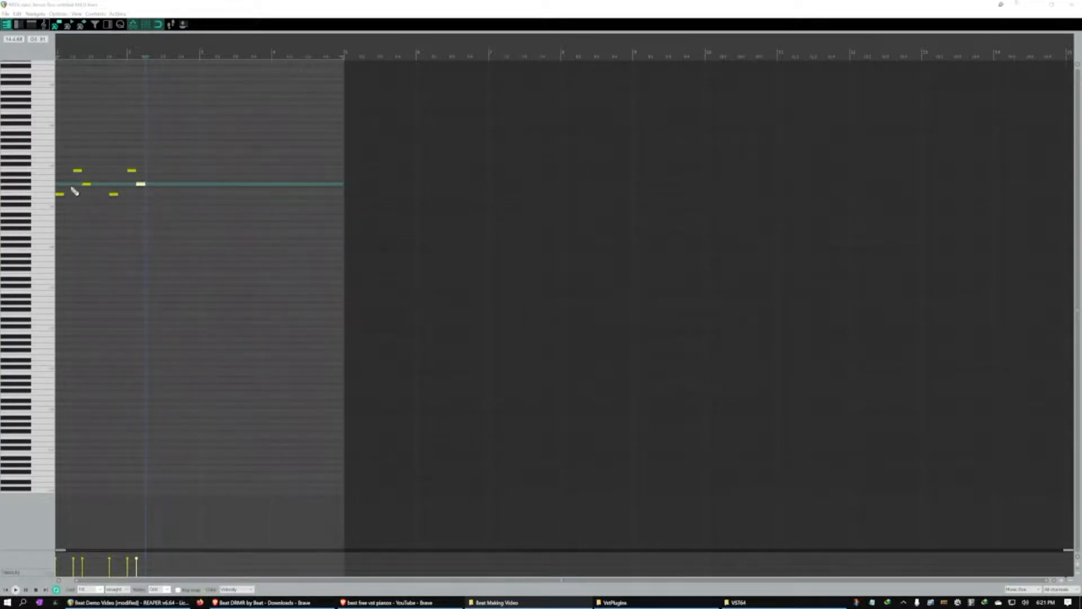
Move the fourth melody note earlier within bar 1, playing the phrase back between adjustments to check its rhythm
key(space)
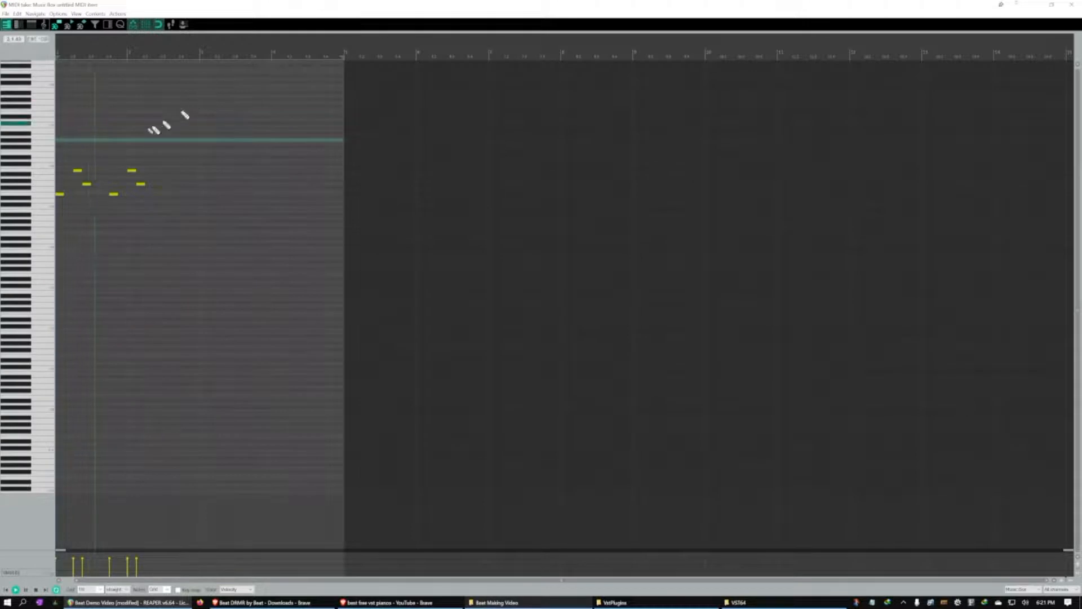
key(space)
drag(113, 196, 95, 198)
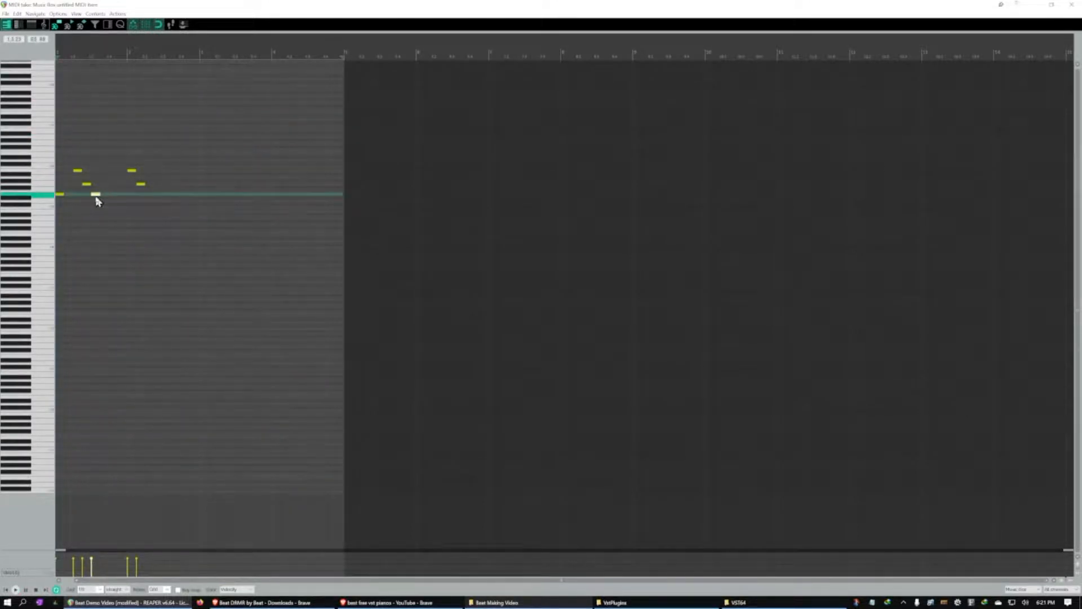
key(space)
key(space)
drag(103, 195, 104, 194)
key(space)
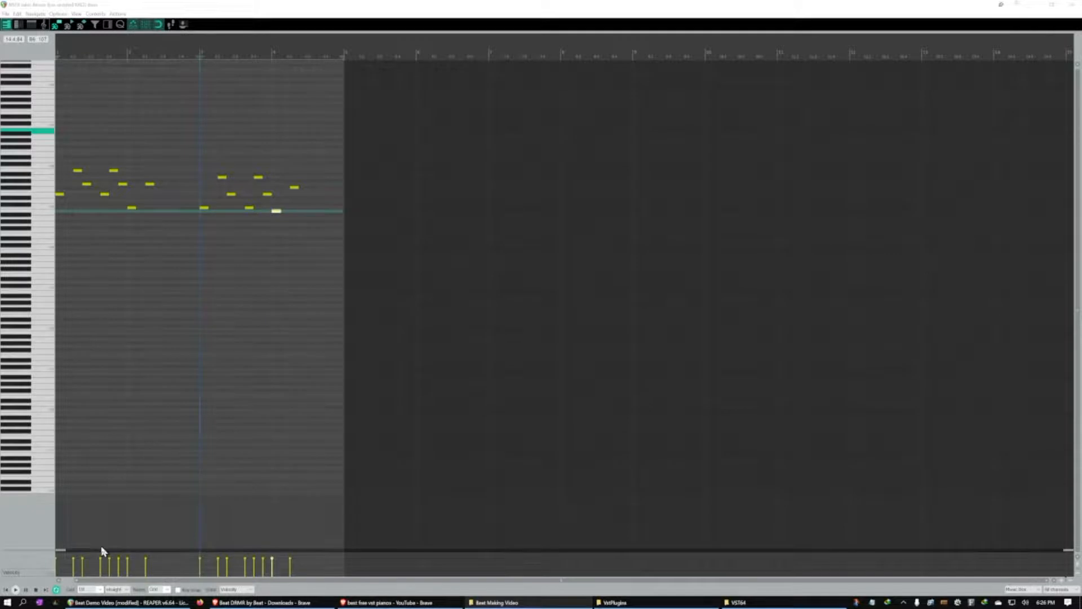
View the piano roll's grid division choices and play back the Music Box melody
click(102, 589)
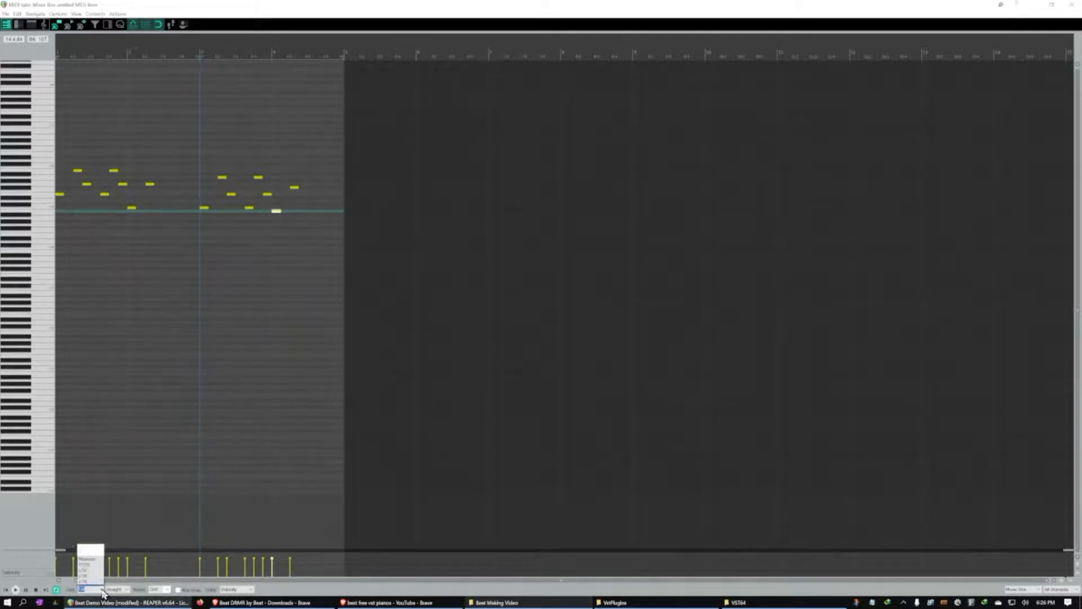
click(91, 555)
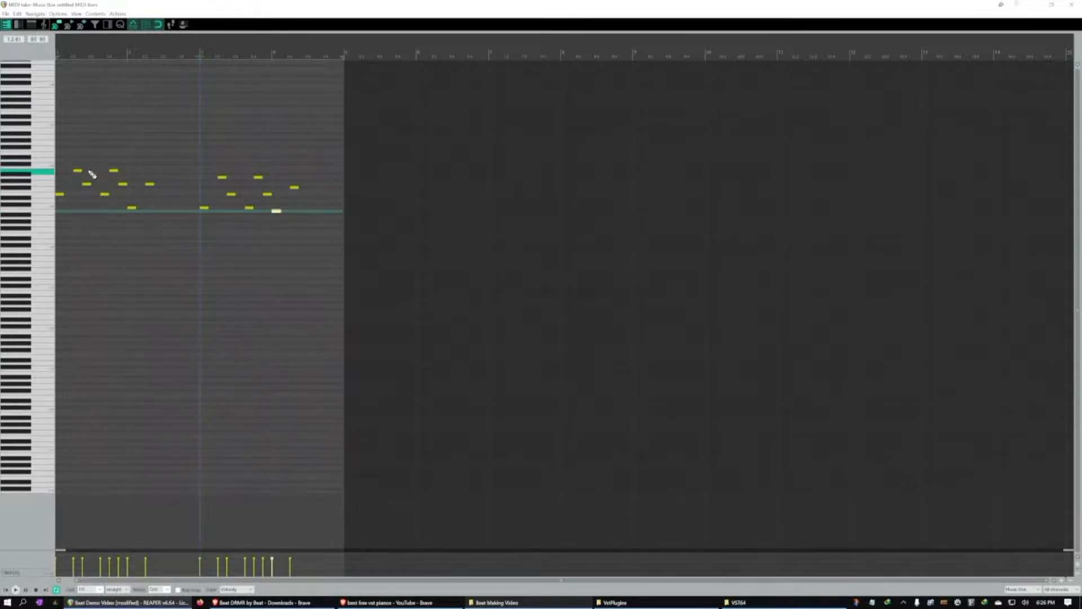
key(space)
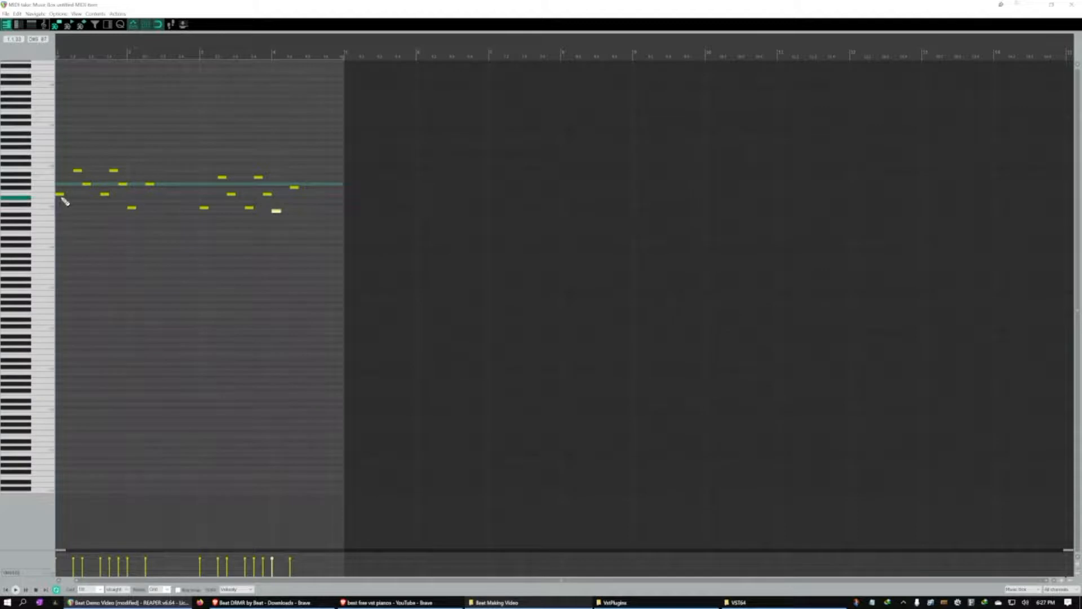
Sound the piano keys matching the first phrase's low and high notes in alternation
click(48, 208)
click(49, 185)
click(48, 209)
click(46, 184)
Audition the second phrase's notes one by one, from the first note of bar 3 to the last note in bar 4
double_click(204, 208)
click(204, 209)
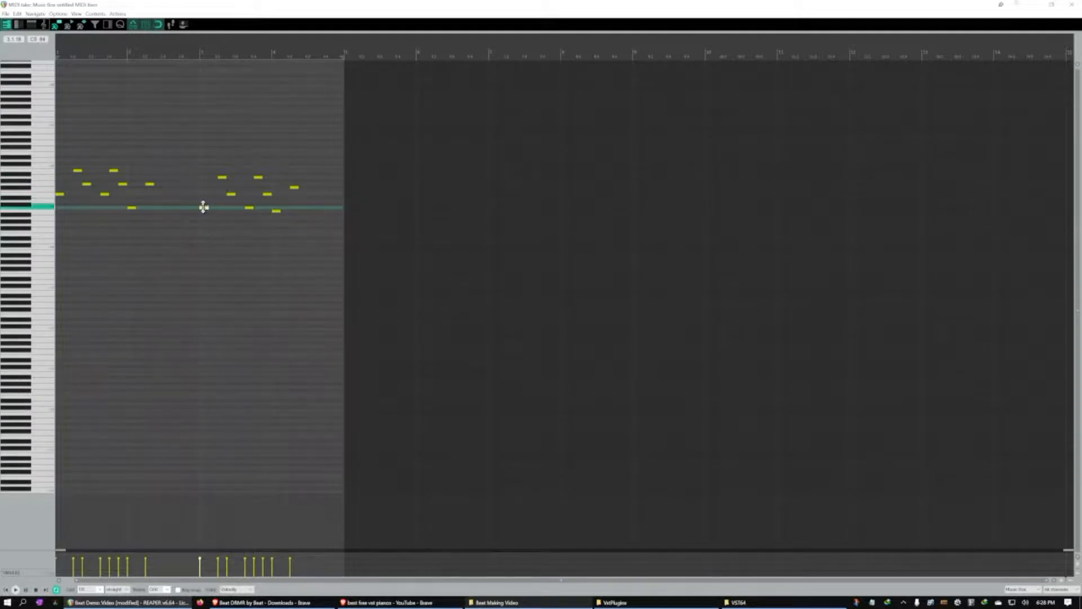
click(222, 177)
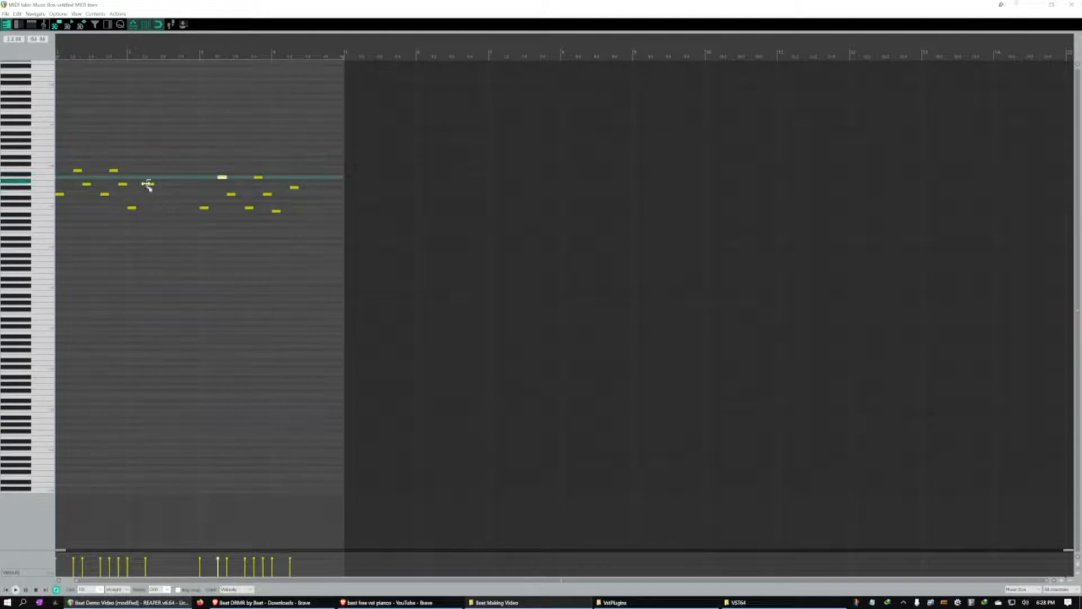
click(231, 194)
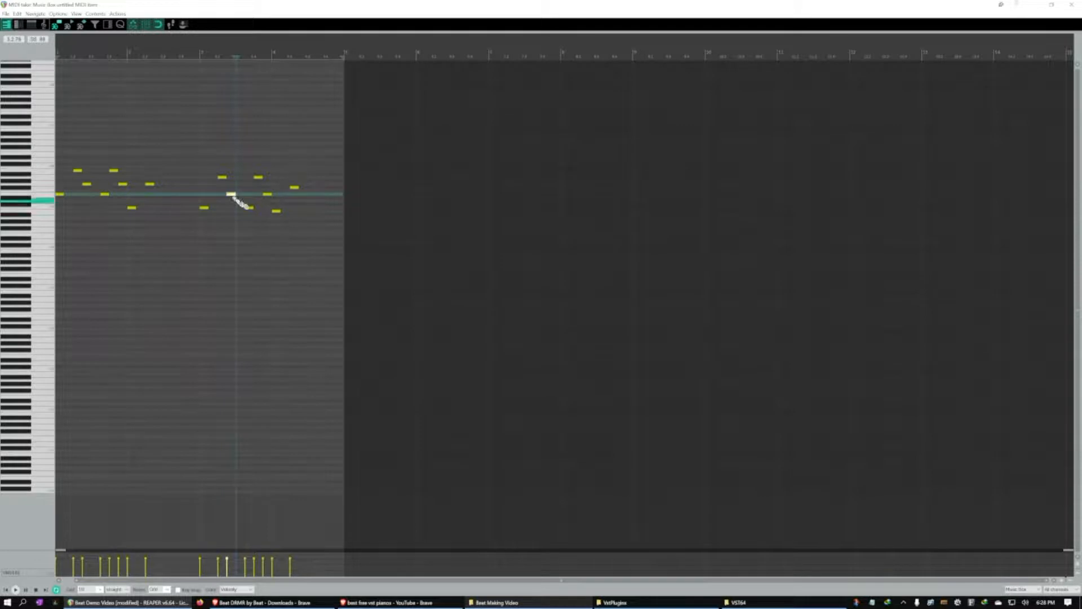
click(248, 208)
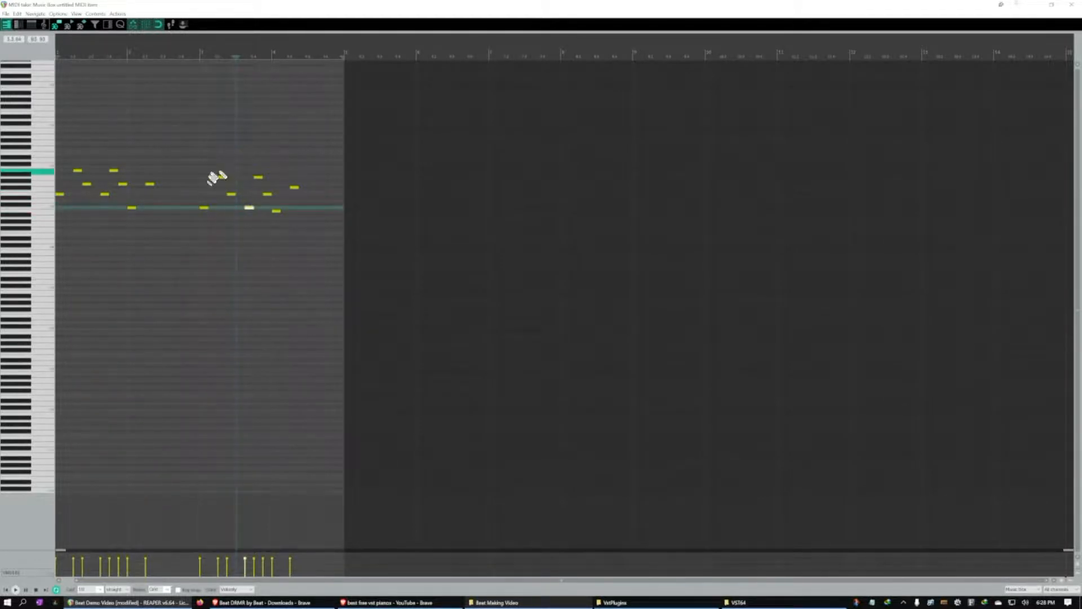
click(278, 211)
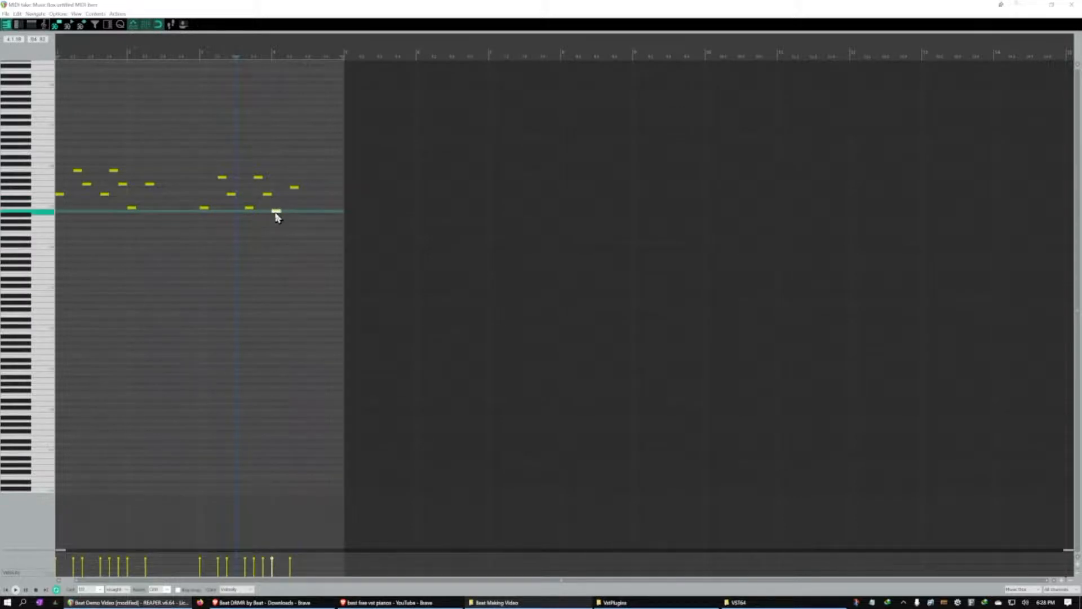
click(293, 189)
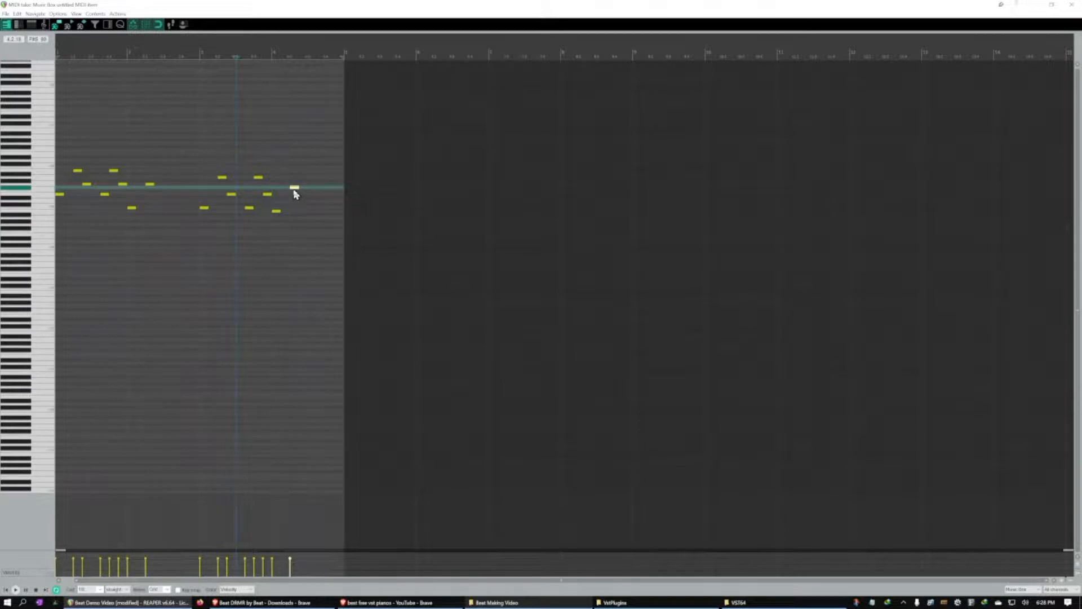
Sound the melody's starting pitch, play the Music Box part back and close the piano roll
click(48, 201)
key(space)
key(space)
click(1071, 5)
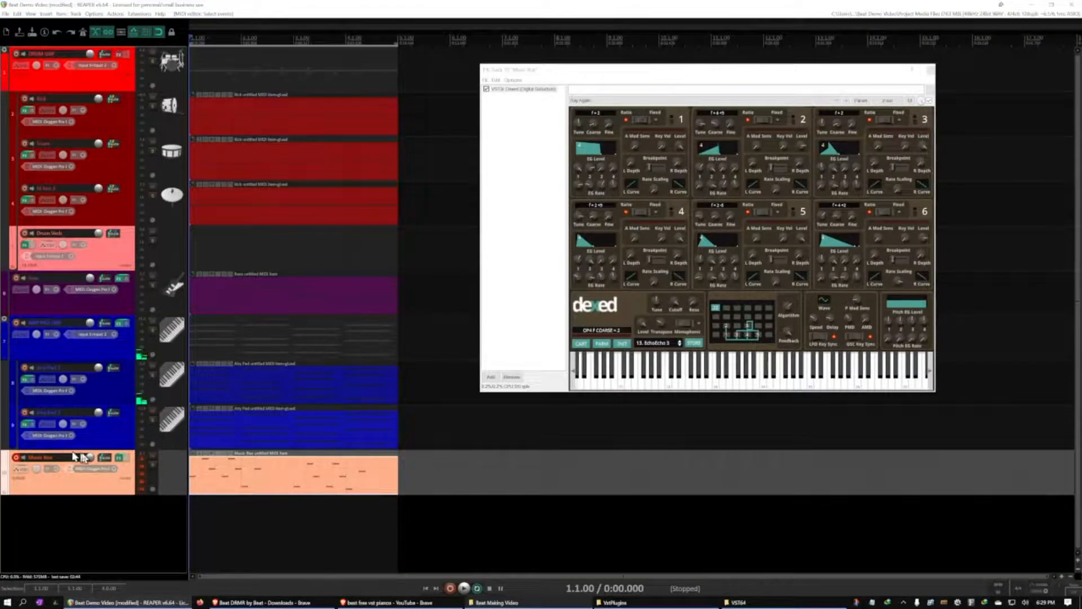
Save the project and disarm the Music Box track from recording
key(ctrl+s)
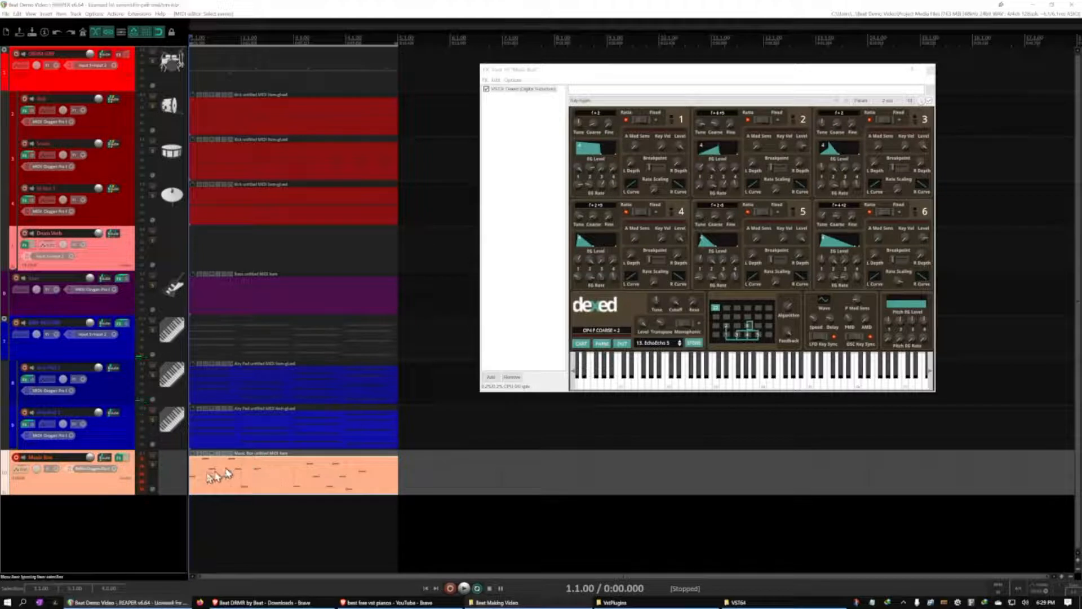
click(16, 459)
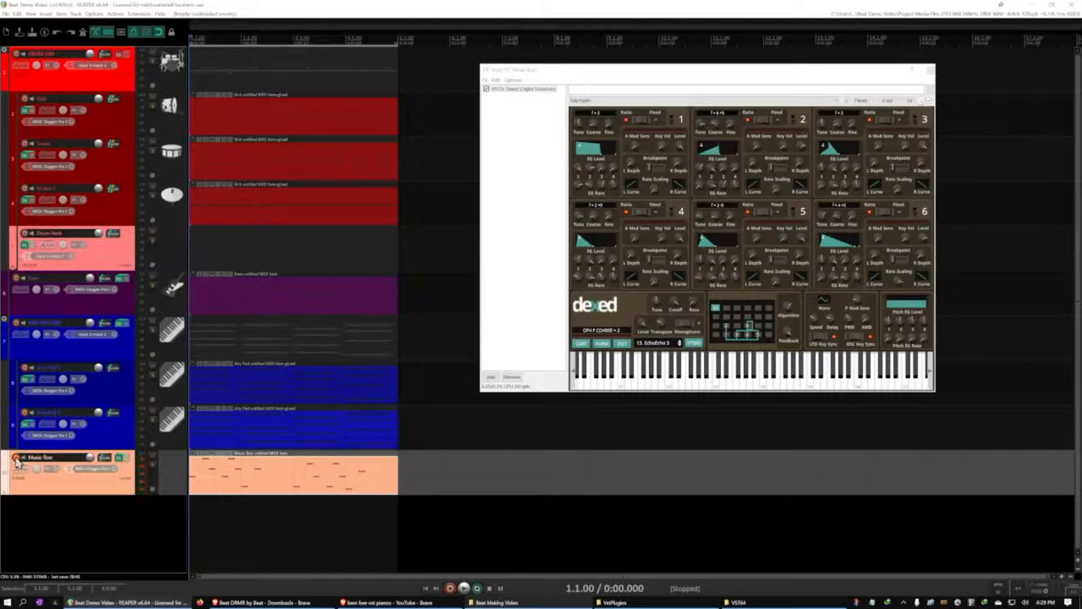
Turn the Music Box track's volume fully down, raise it during playback until it sits in the mix, and pause
mouse_move(89, 457)
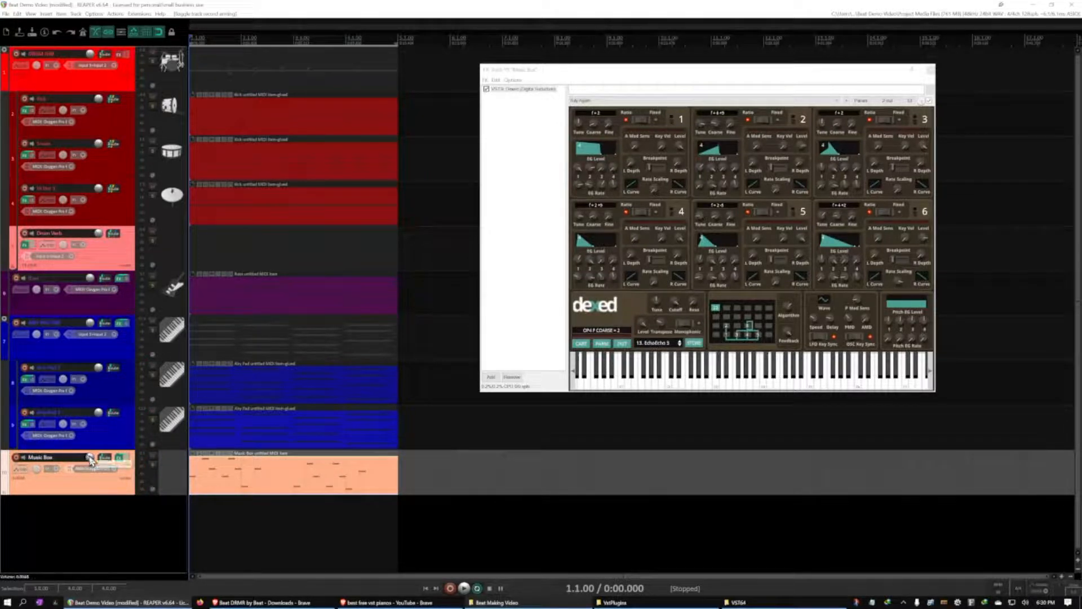
drag(90, 457, 90, 463)
mouse_move(90, 462)
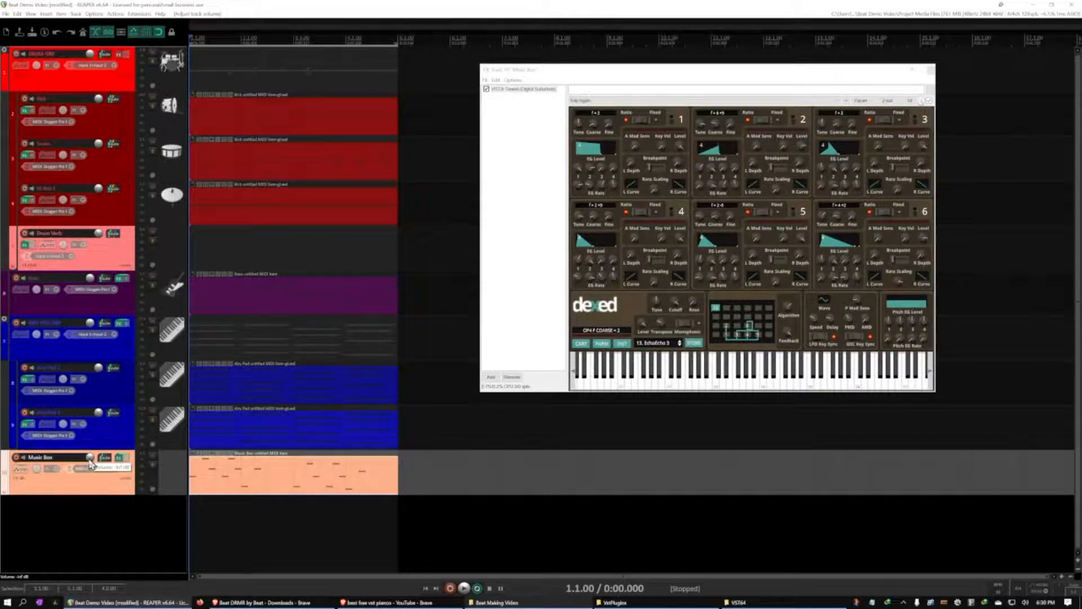
key(space)
drag(90, 461, 89, 457)
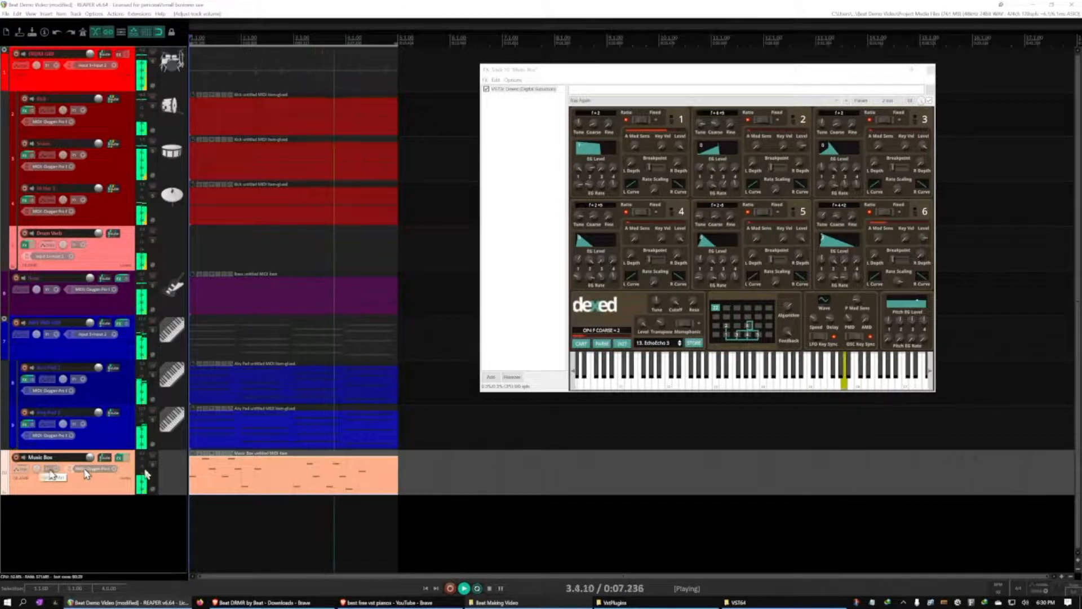
key(ctrl+space)
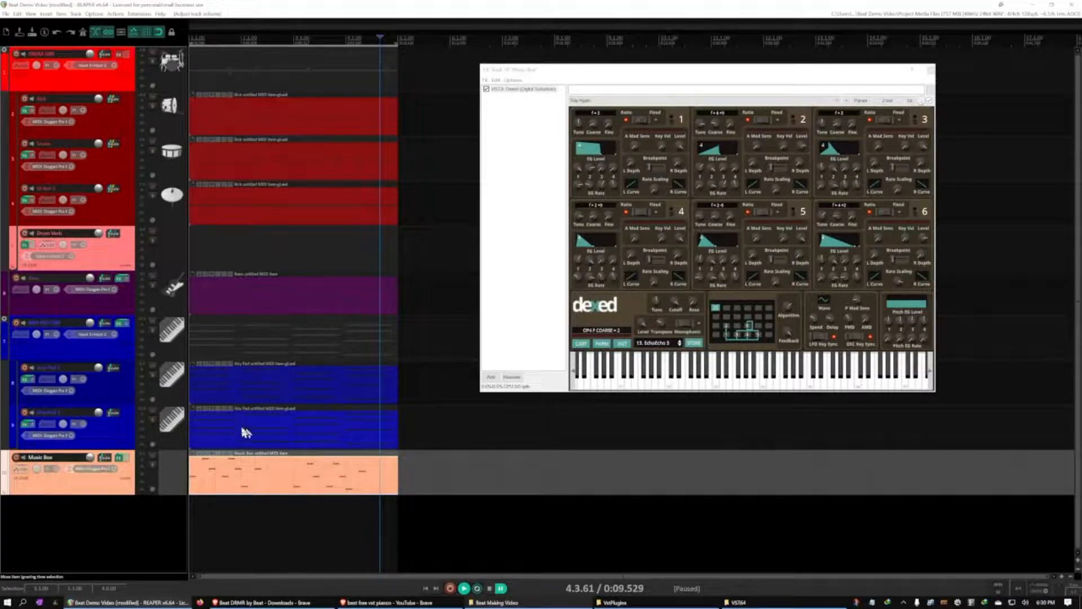
Pan the Music Box track slightly off center and play the beat to check its balance
click(107, 390)
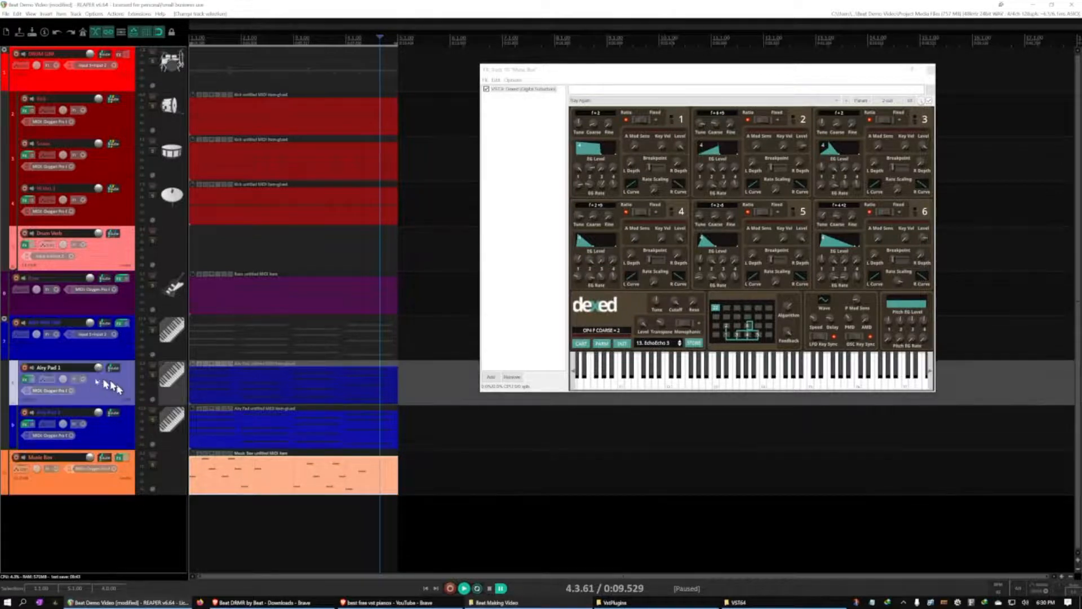
click(99, 483)
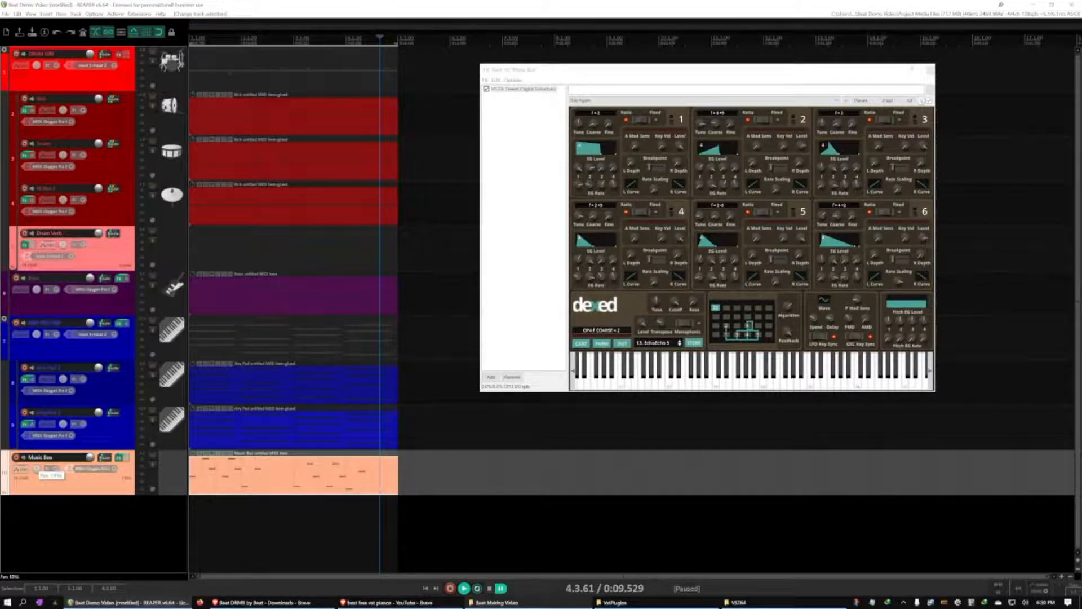
key(space)
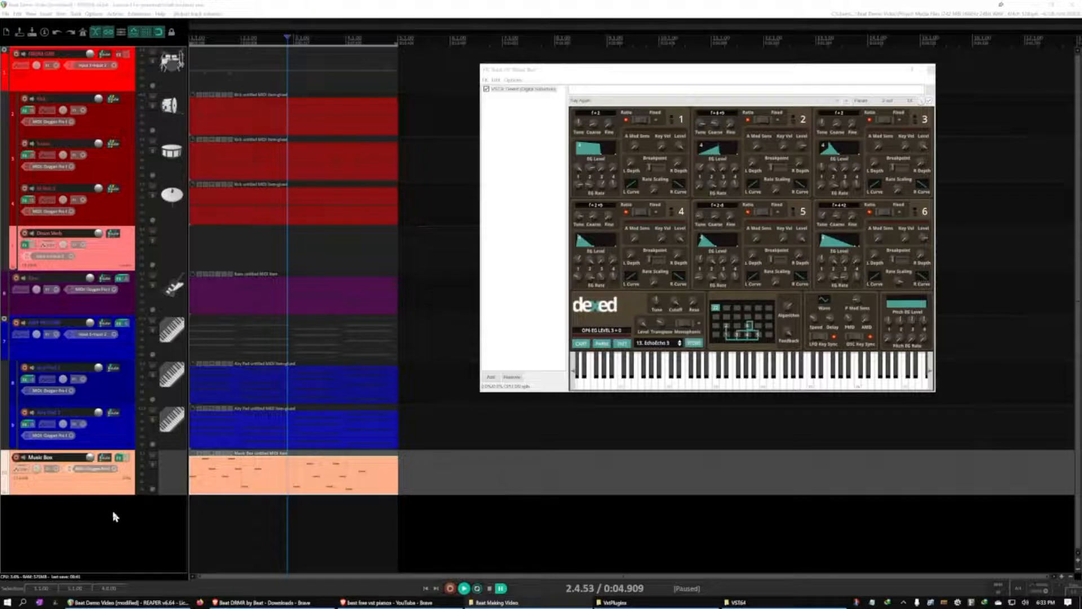
Add a new empty track below Music Box and close the Dexed plugin window
double_click(112, 514)
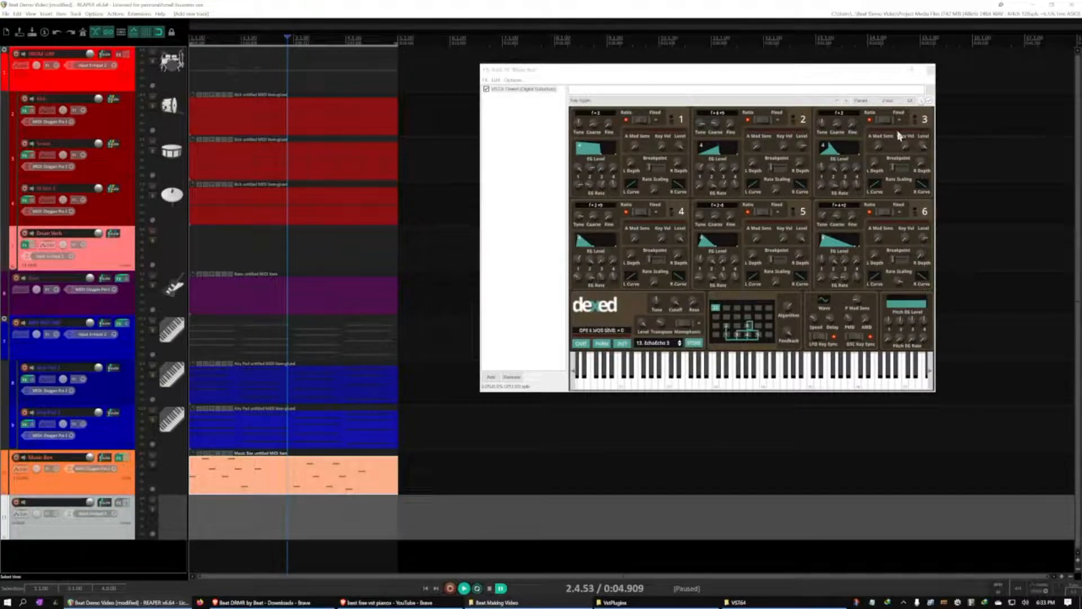
click(930, 69)
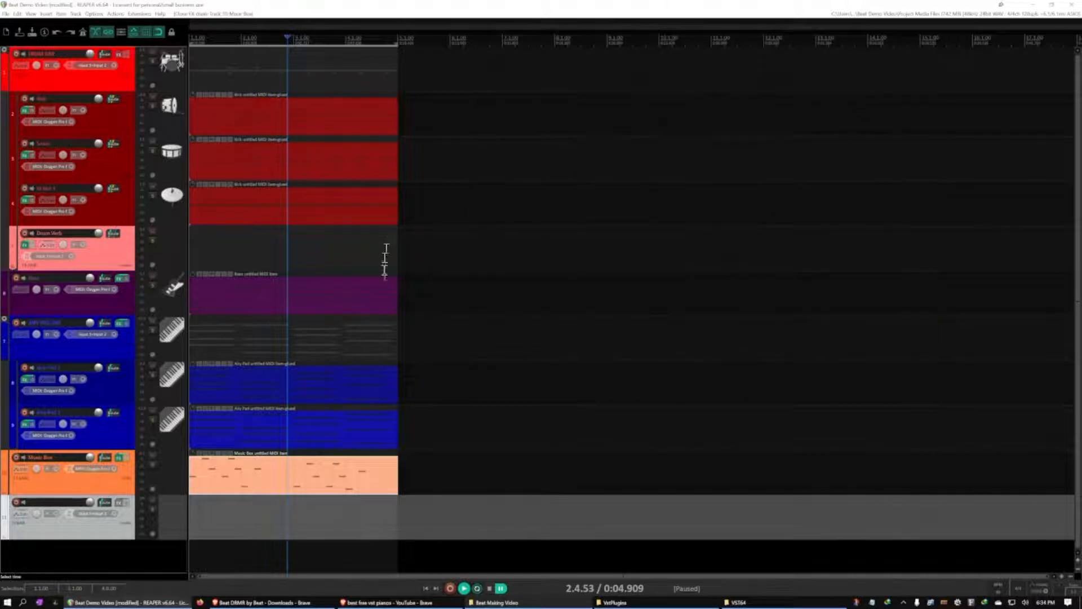
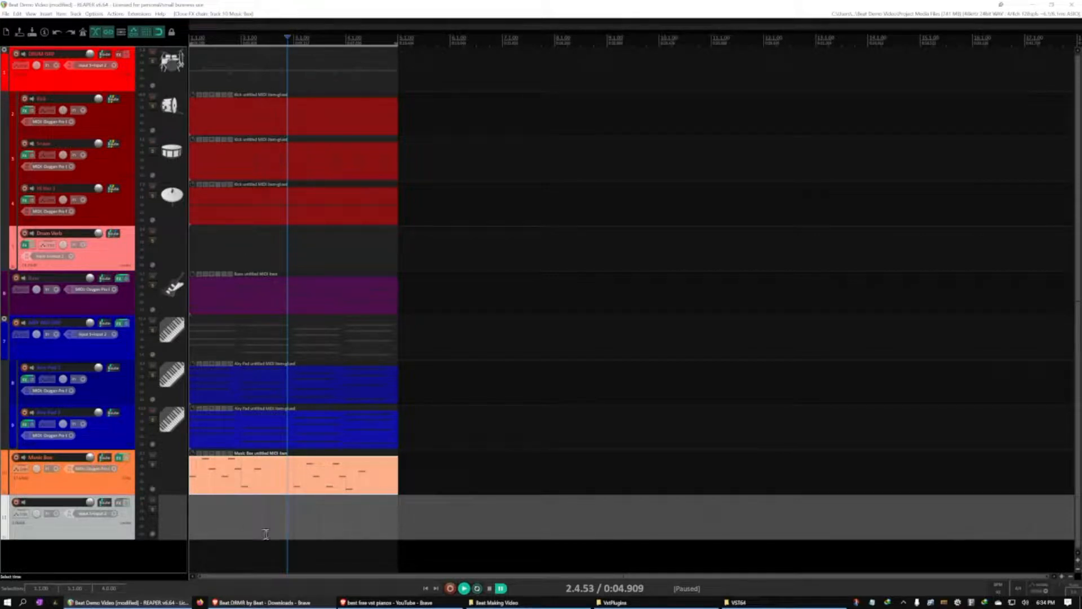
Add the Spitfire Audio LABS VSTi instrument to the new track and move its window toward the middle of the arrangement
click(121, 509)
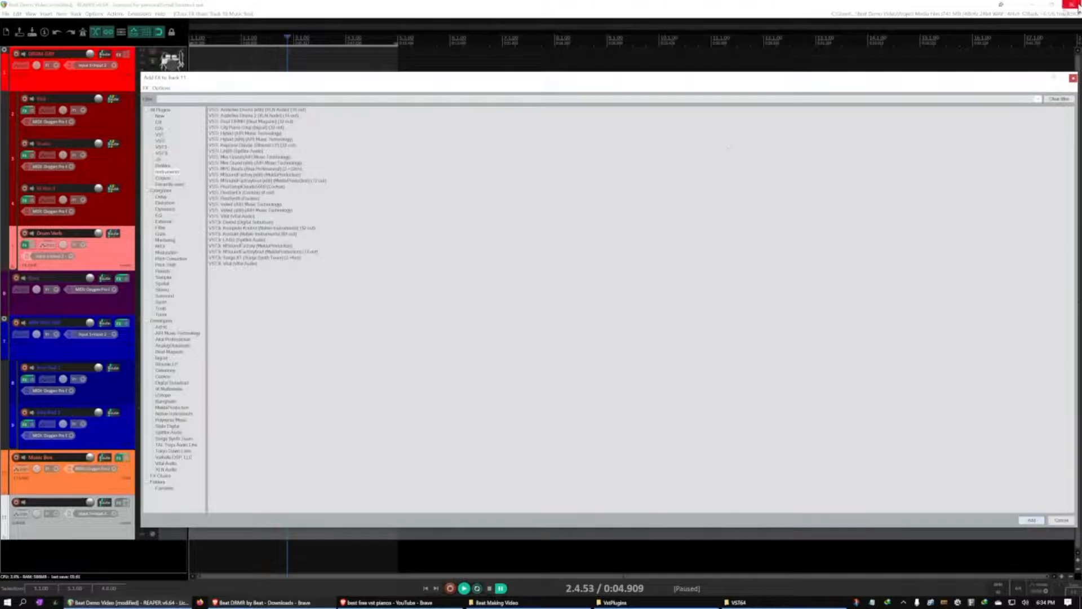
click(172, 172)
double_click(242, 151)
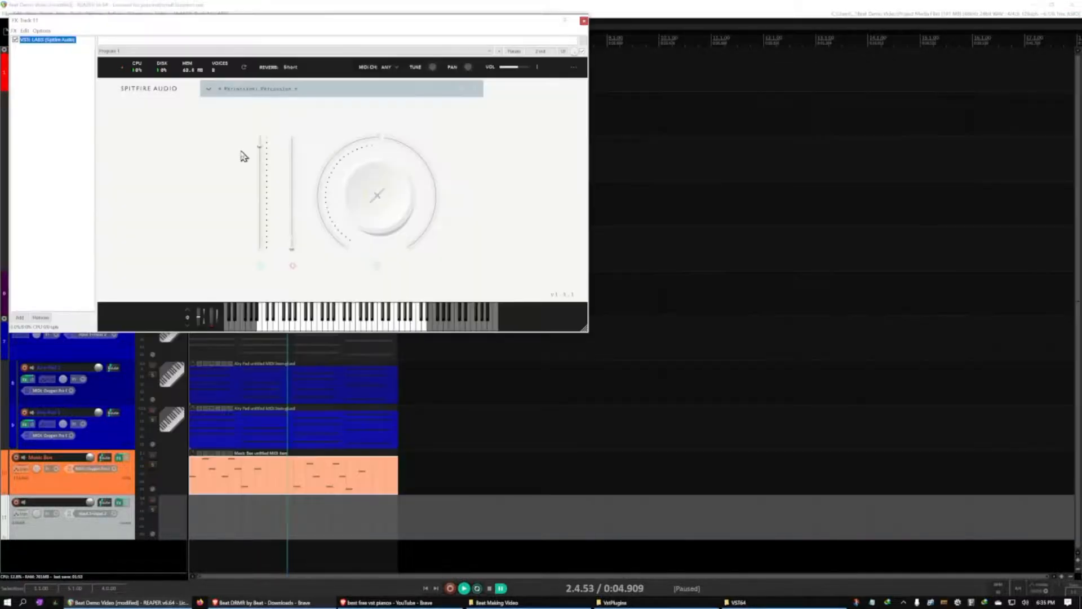
drag(222, 28, 518, 112)
Filter the LABS presets to the synth category and load Synth Strings: Classic Brass
click(581, 175)
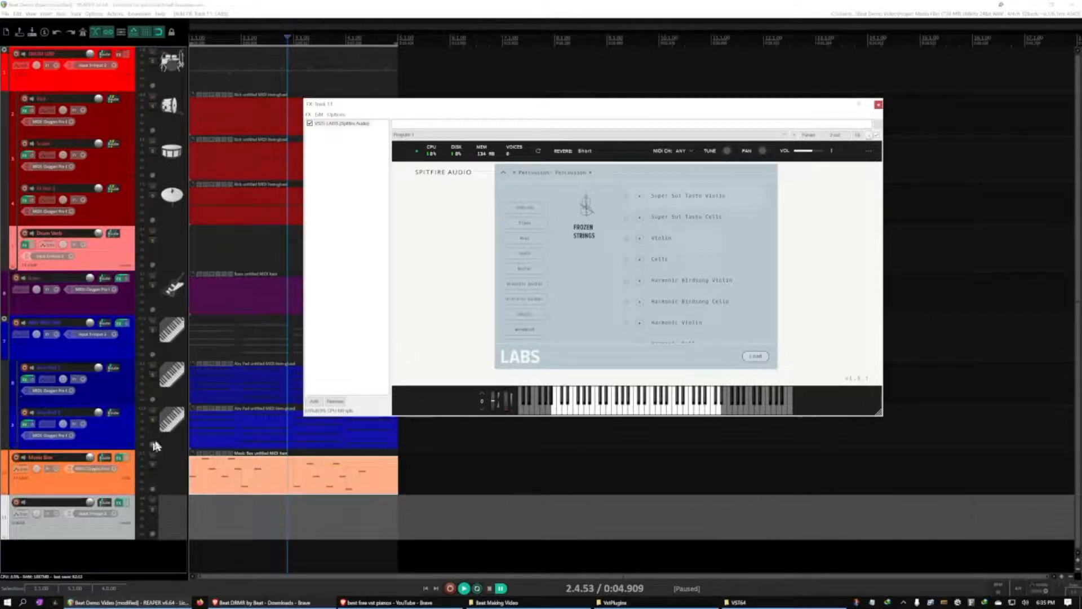
click(525, 253)
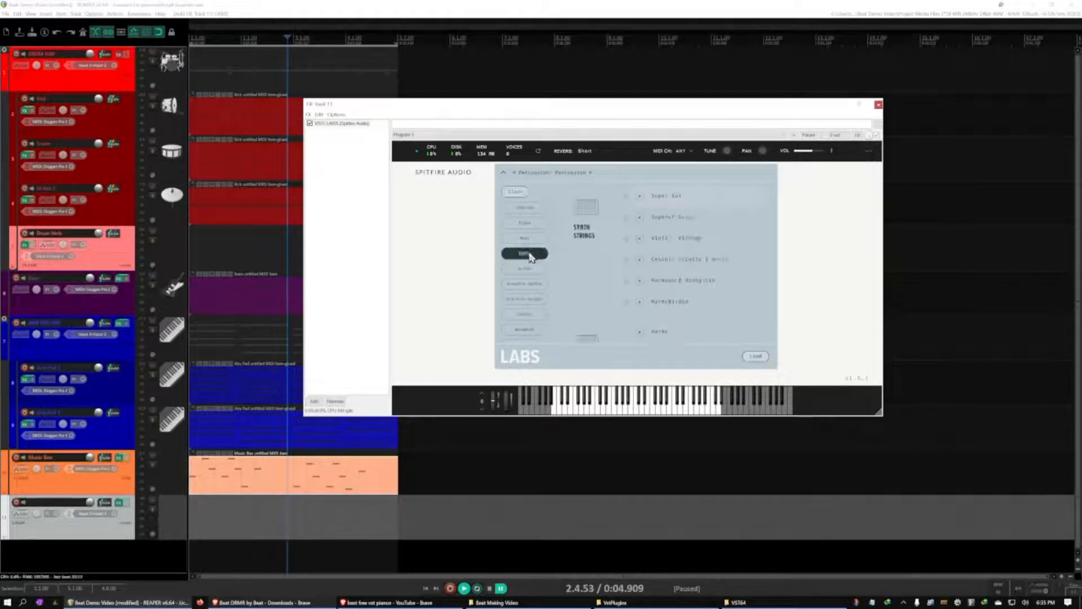
scroll(552, 314, down, 2)
scroll(552, 315, down, 3)
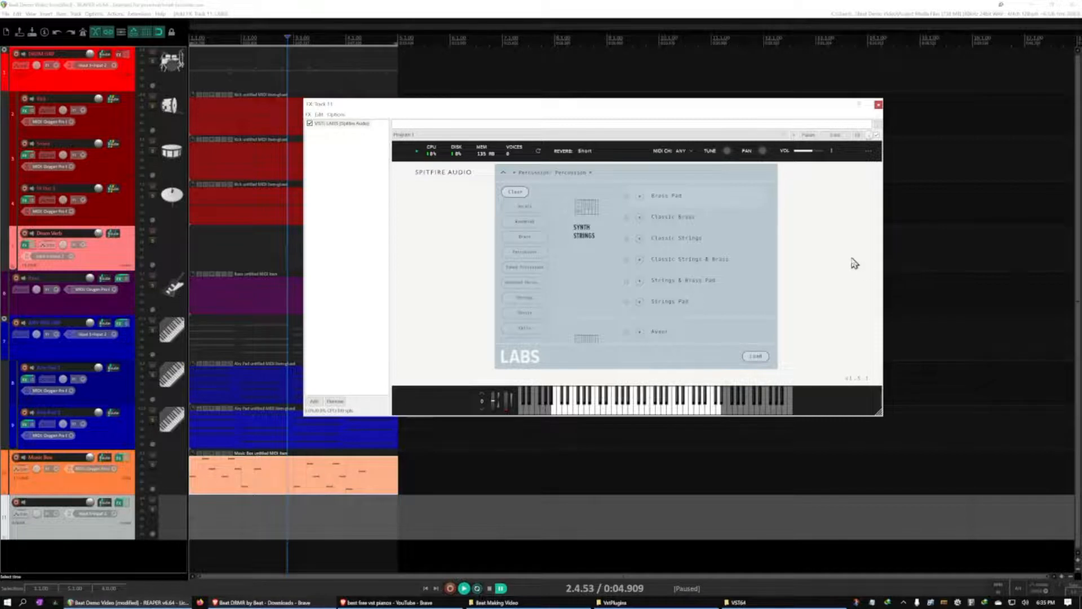
Set the new track's MIDI input to the Oxygen Pro keyboard on channel 1 and arm it for recording
click(109, 514)
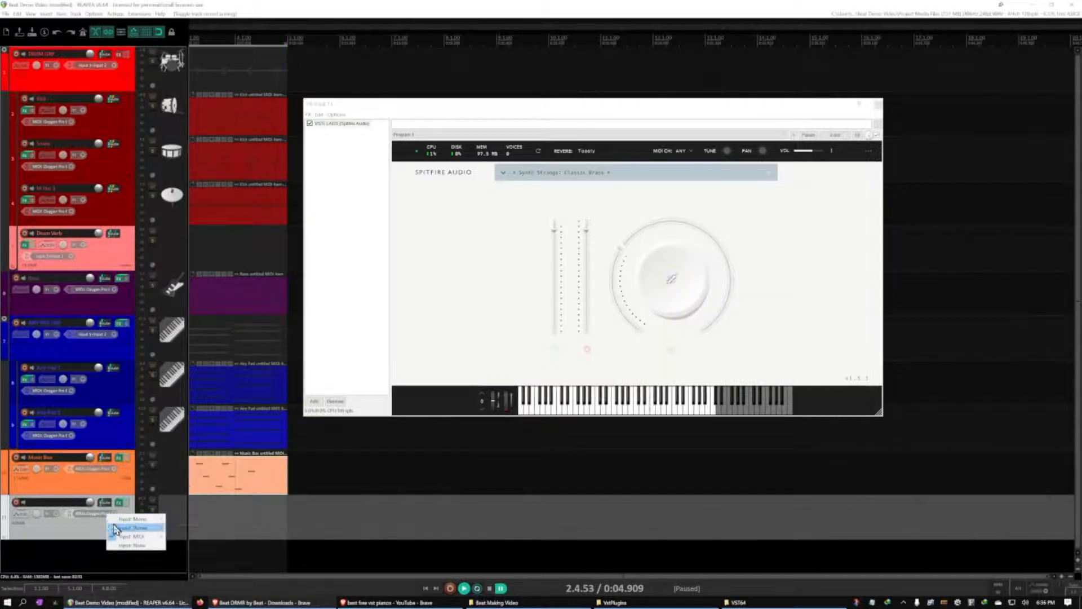
mouse_move(132, 536)
mouse_move(192, 536)
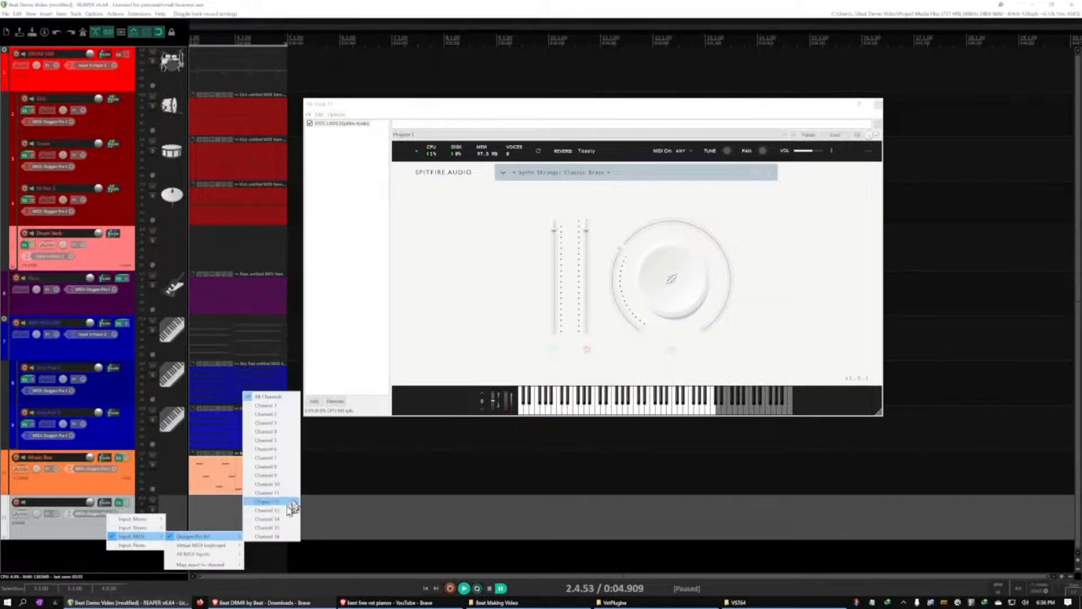
click(282, 405)
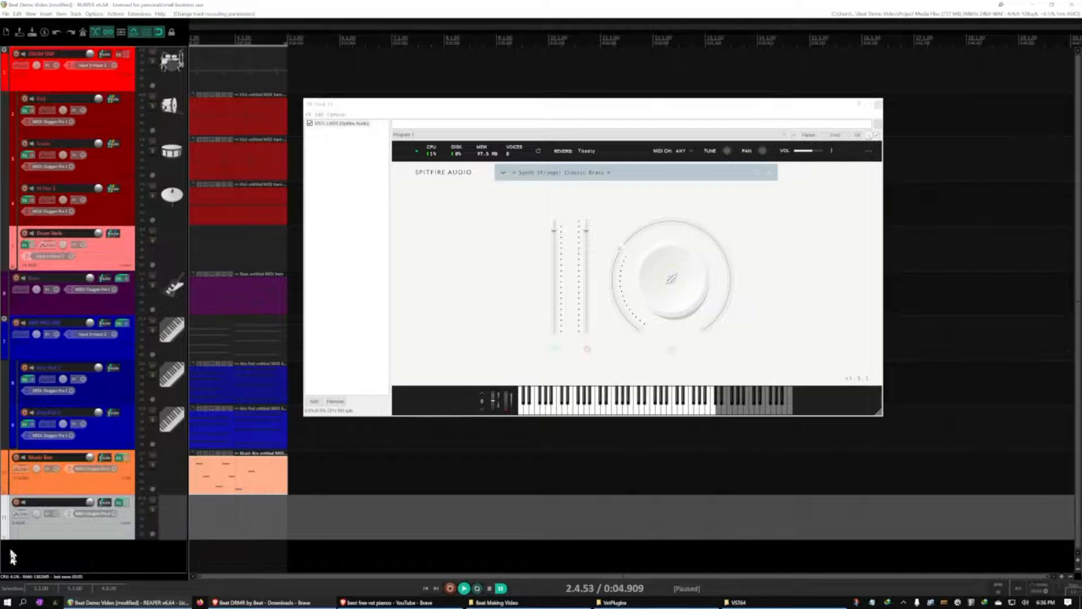
click(16, 502)
Try out the loaded LABS sound, switch the preset to Synth Strings: Classic Strings, and close the plugin window
click(599, 408)
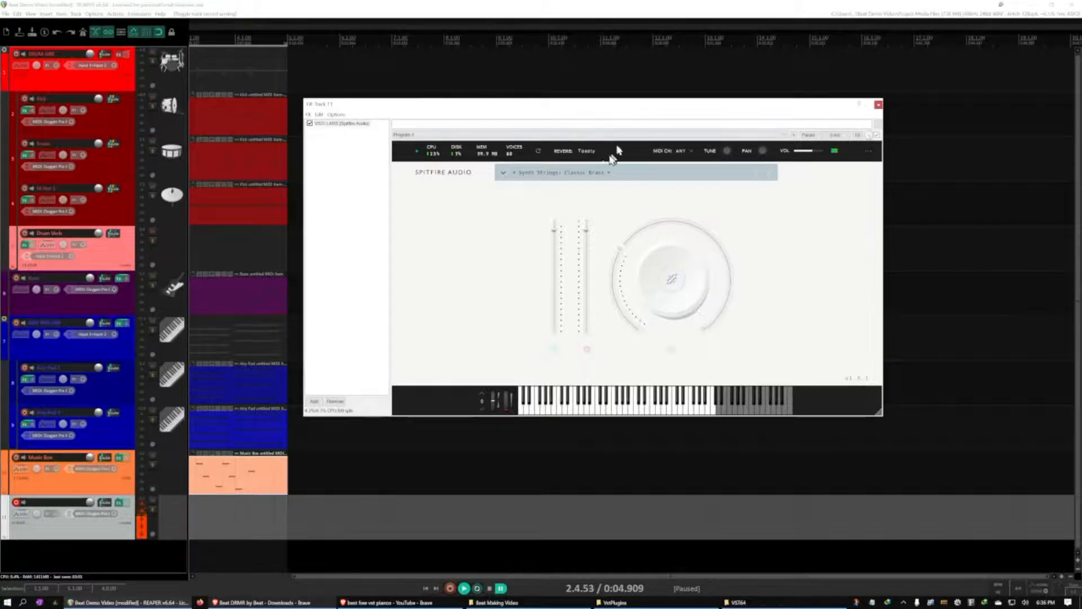
click(575, 175)
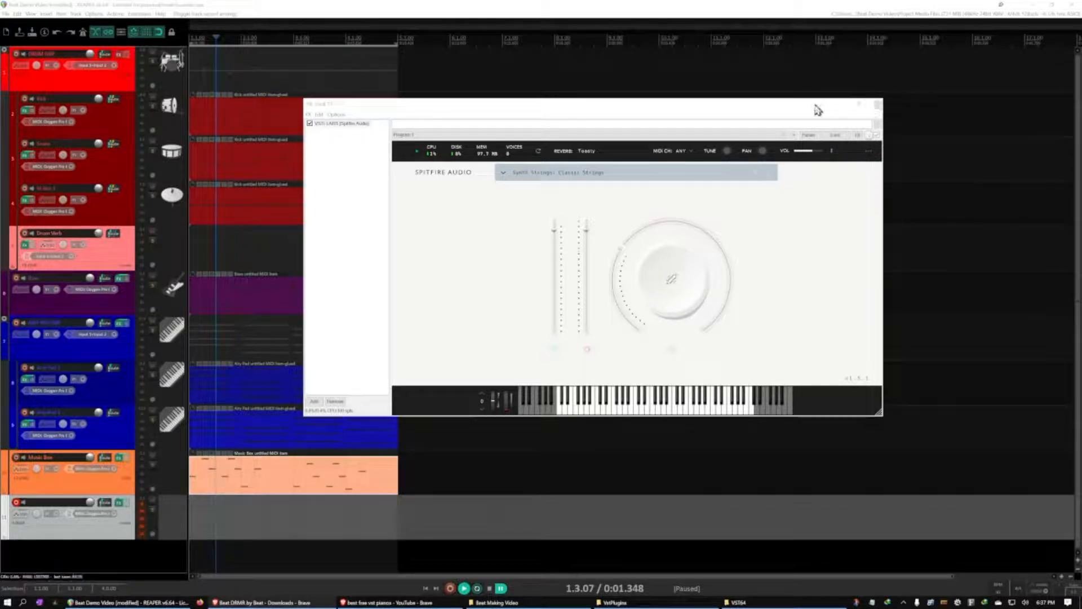
click(879, 105)
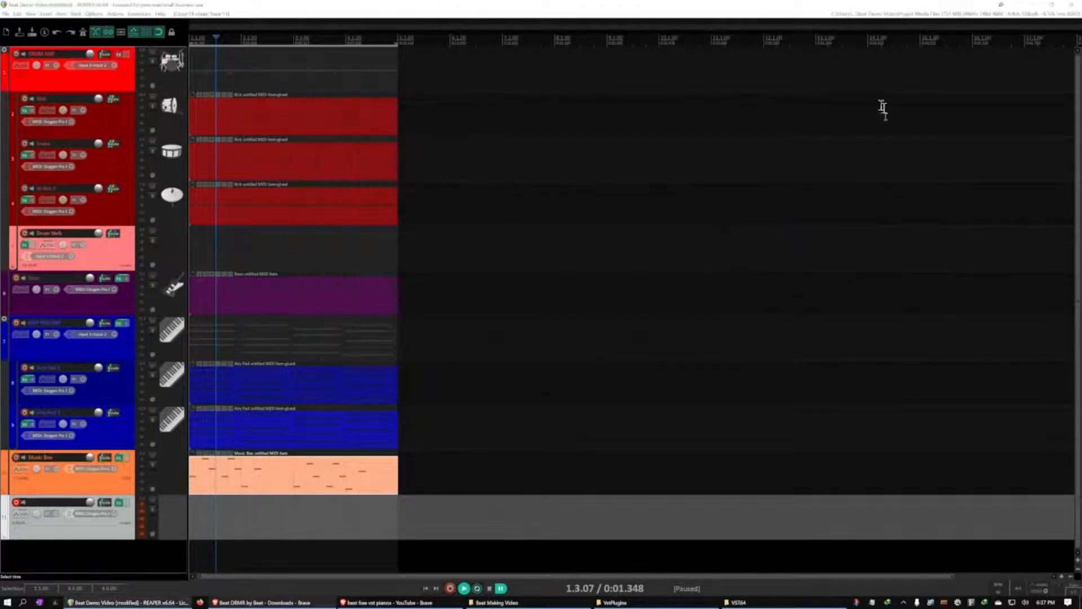
Insert a new four-bar MIDI item on the LABS track from the start of the project
click(213, 526)
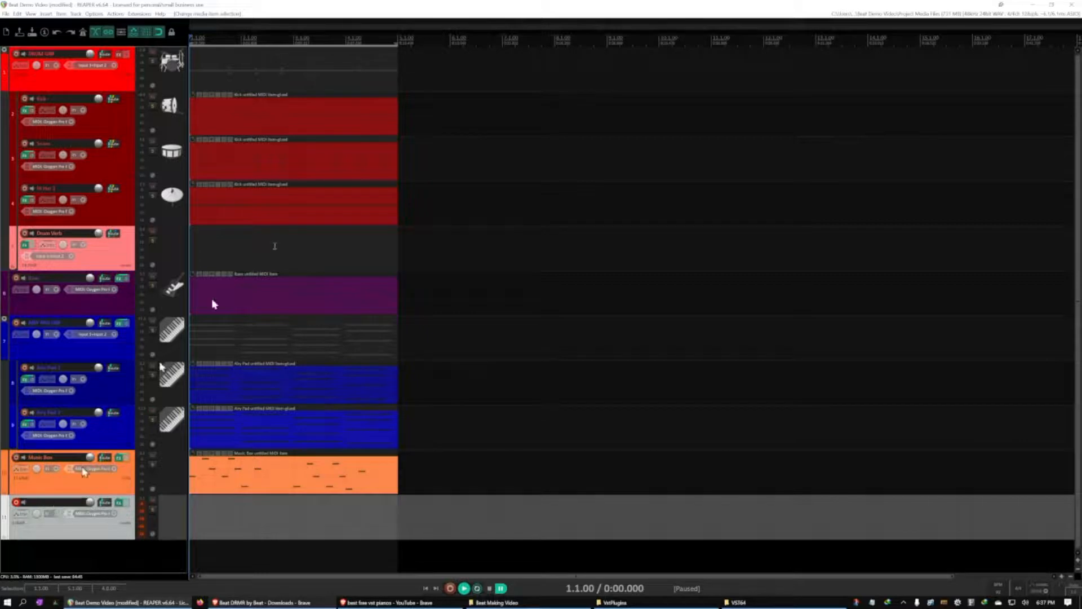
click(51, 14)
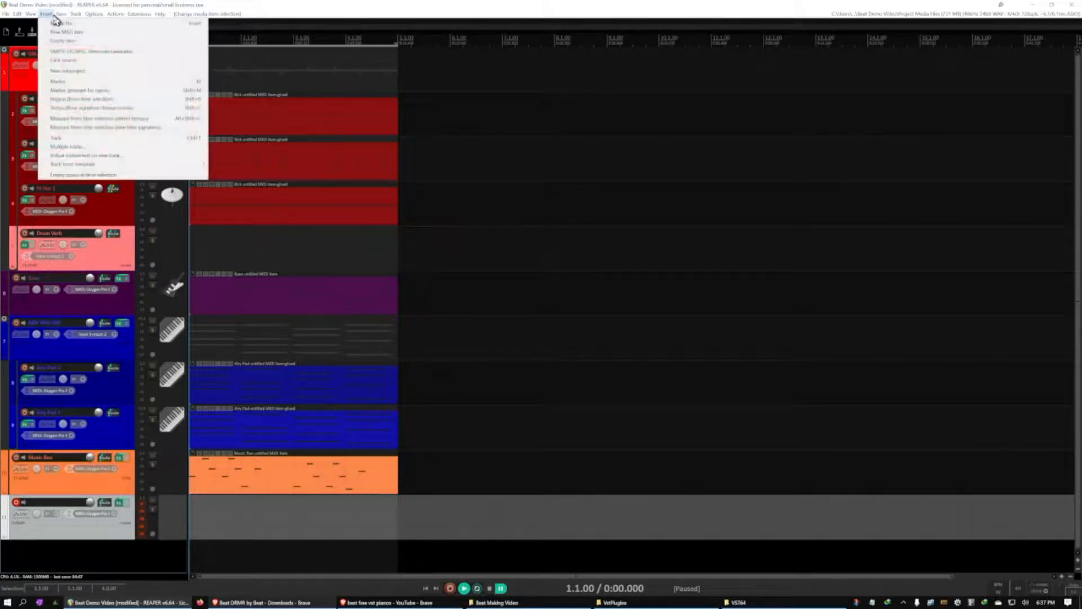
click(62, 32)
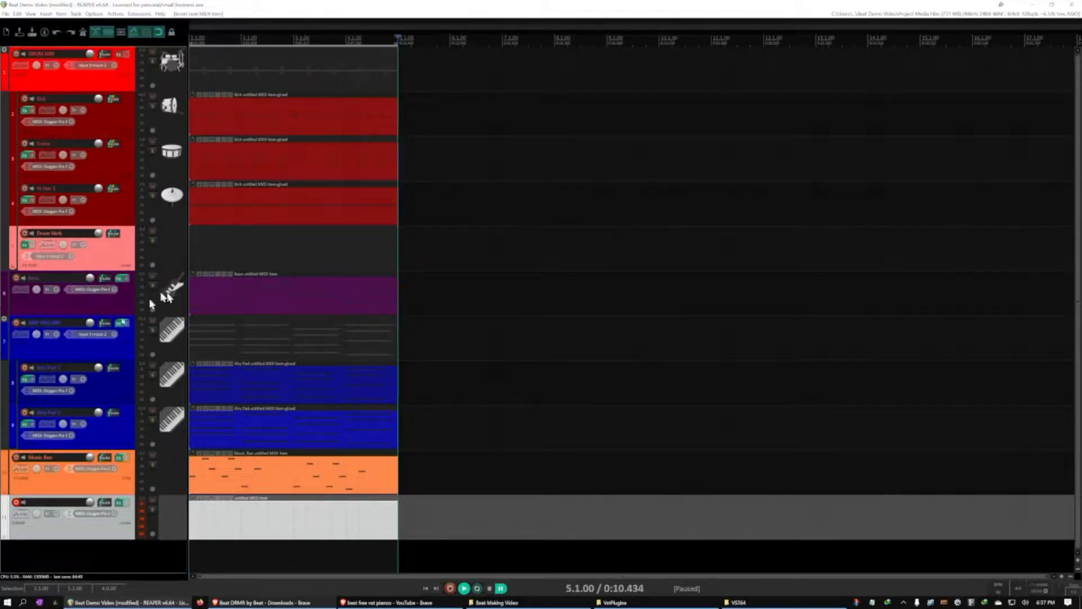
Name the LABS track "High Strings"
double_click(54, 501)
text(High Strings)
click(155, 555)
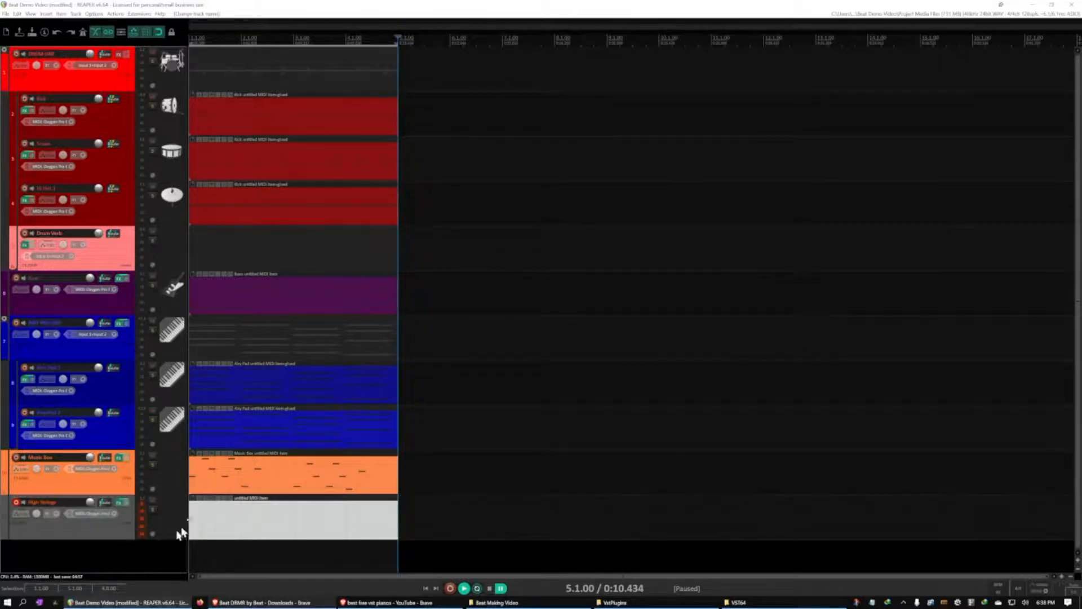
Open the High Strings item in the MIDI editor and play back its two-note chords
double_click(225, 521)
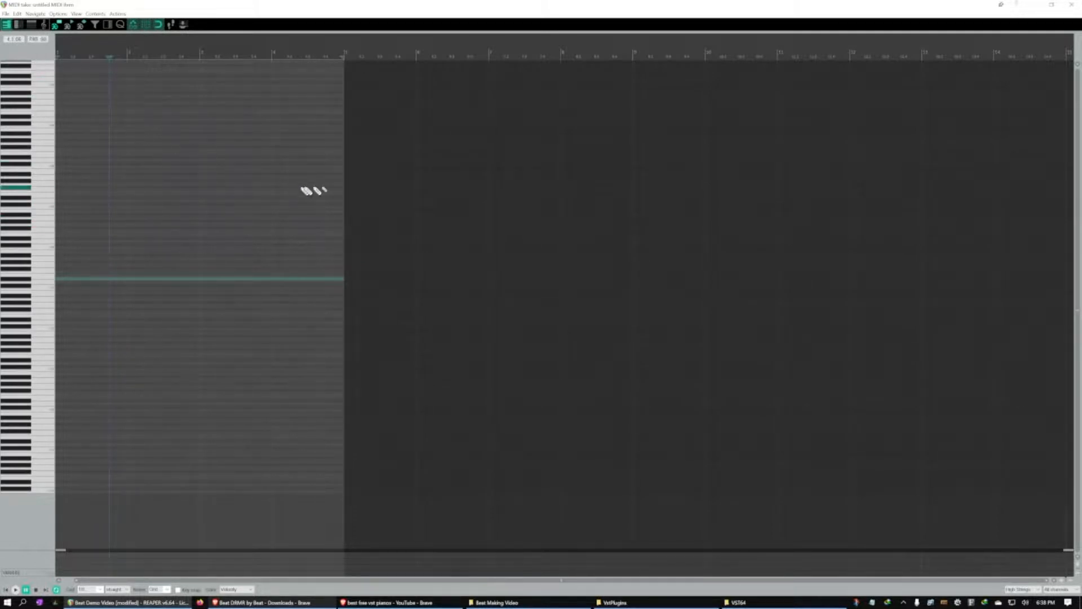
click(1073, 5)
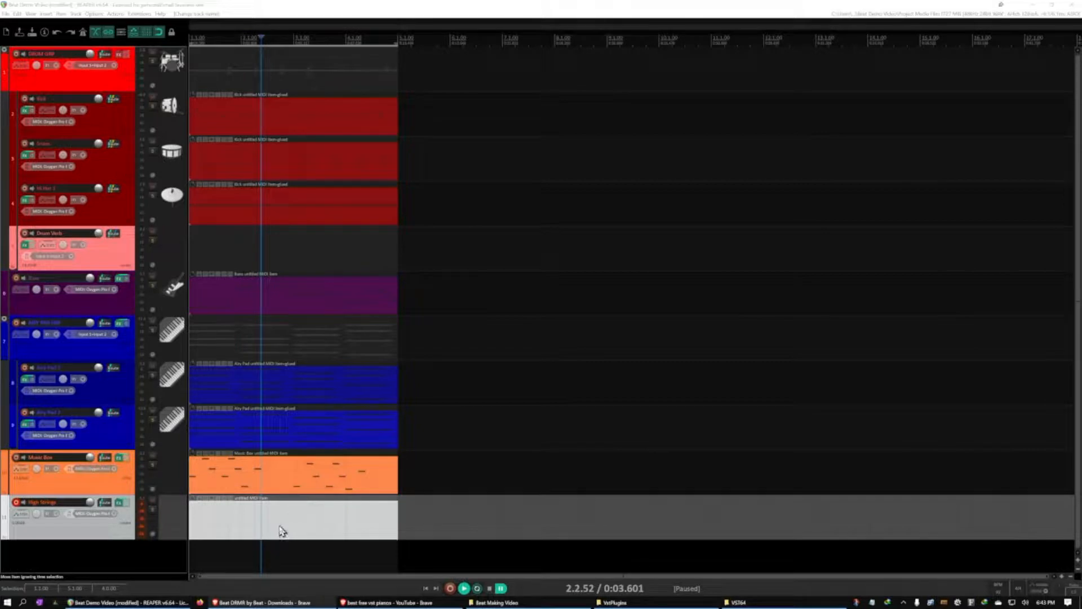
click(281, 527)
double_click(280, 526)
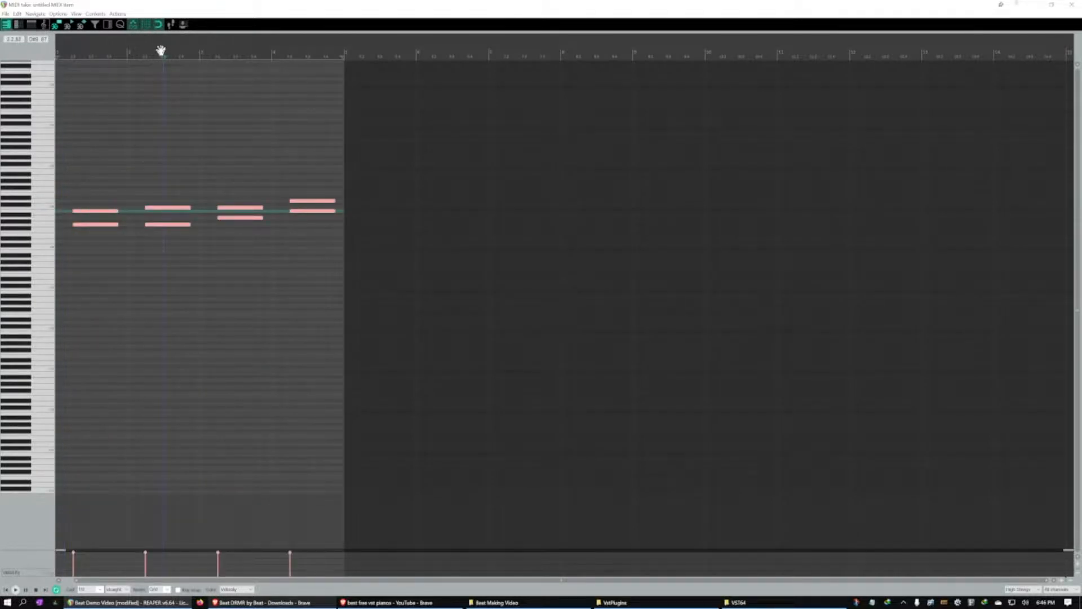
key(space)
key(space)
Lower the velocity of all High Strings notes together in two passes, playing the part to check the level
drag(304, 561, 44, 536)
drag(305, 564, 72, 562)
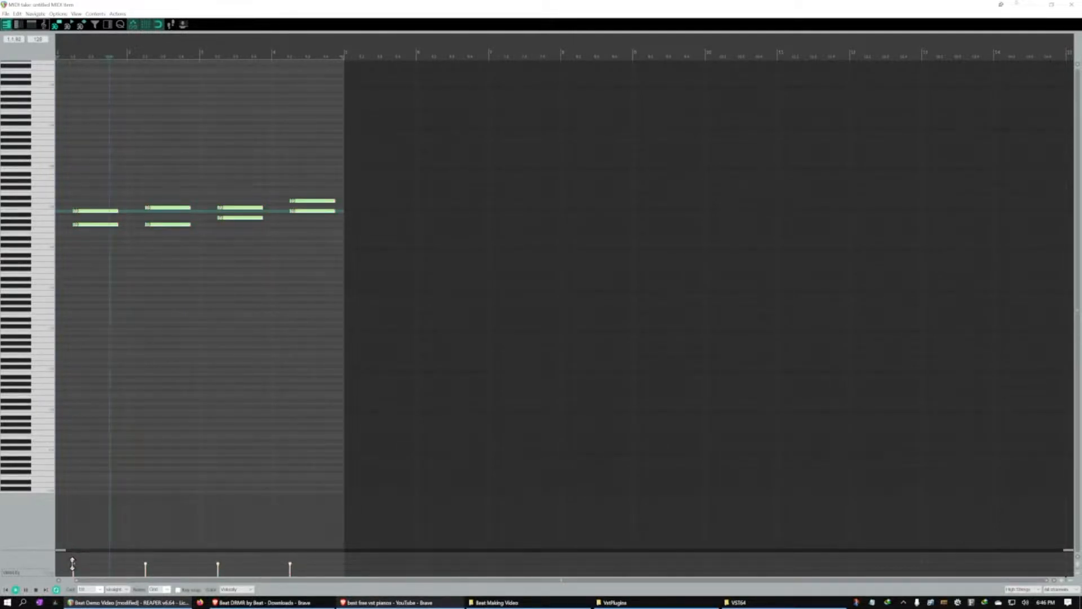
key(space)
key(space)
drag(72, 562, 73, 568)
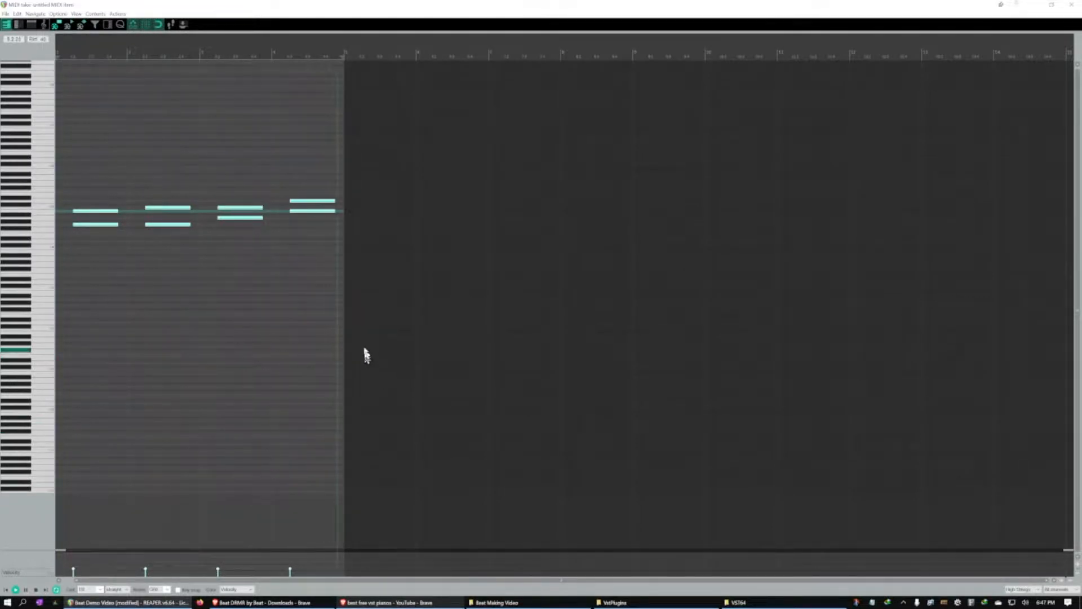
key(space)
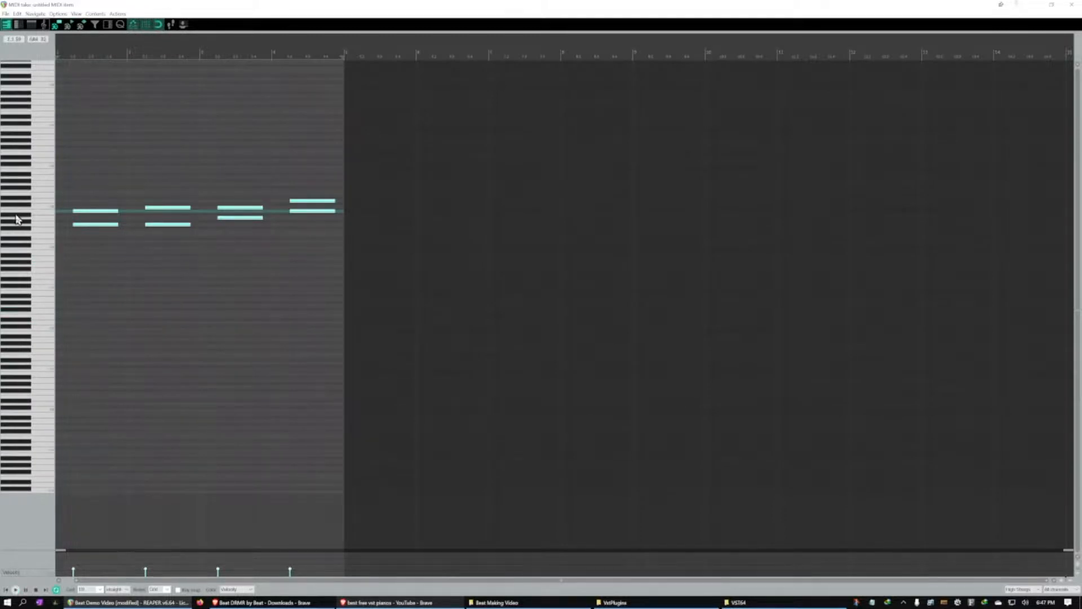
Audition the string harmonies by sounding F4, G4, B4 and neighboring piano roll keys and the two notes of the third chord
click(42, 236)
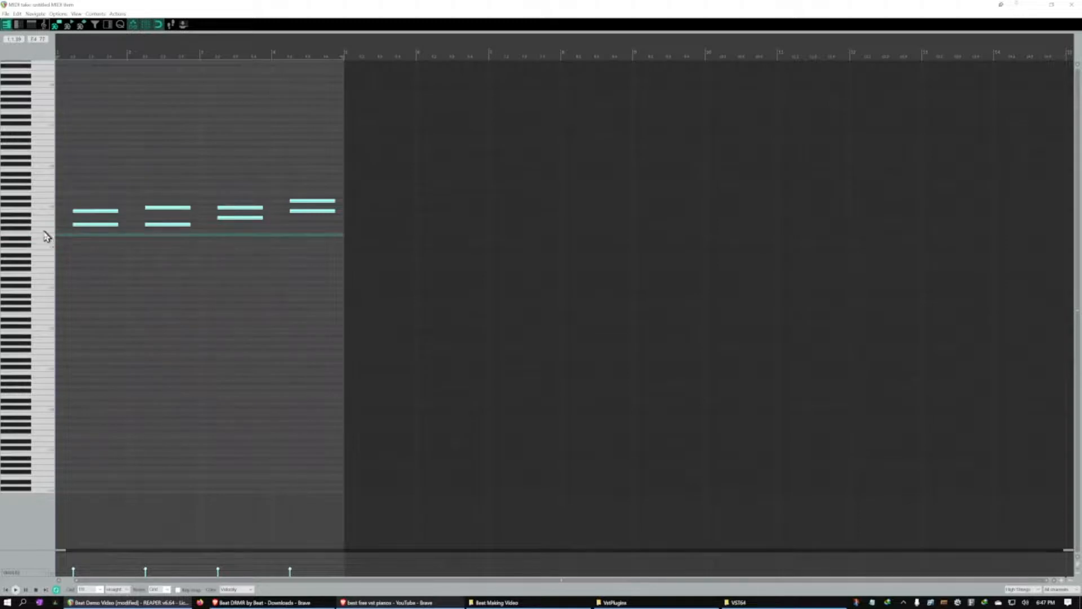
click(48, 224)
click(49, 210)
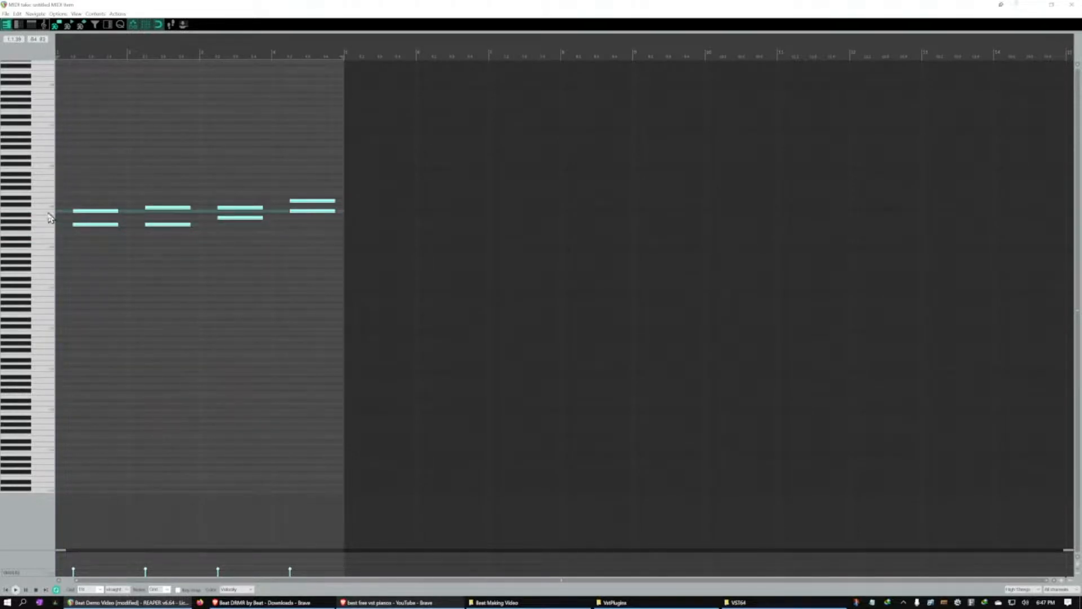
click(44, 236)
click(43, 226)
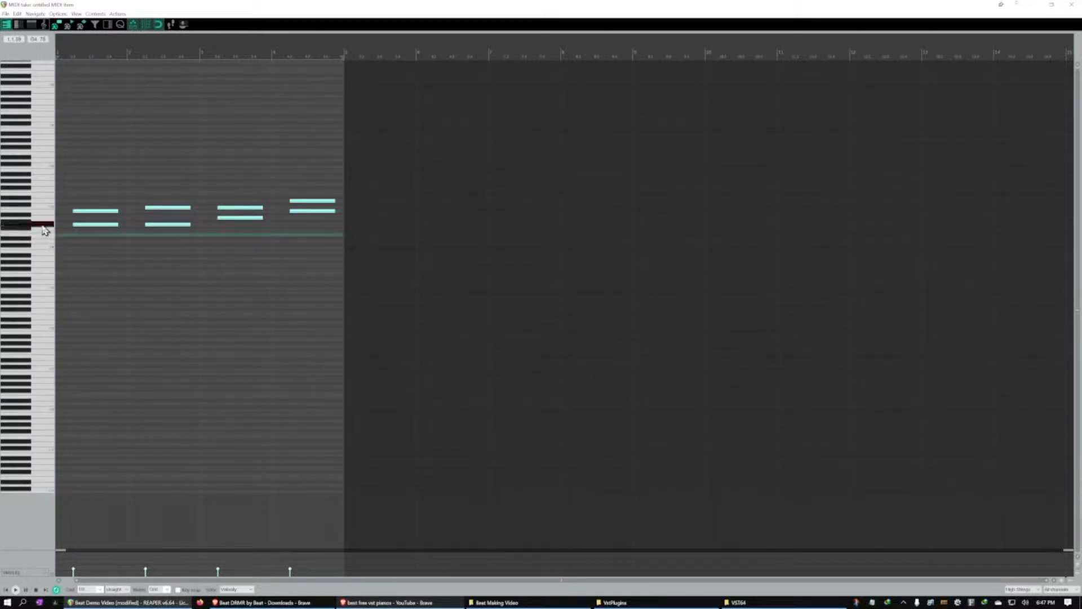
click(41, 212)
click(40, 225)
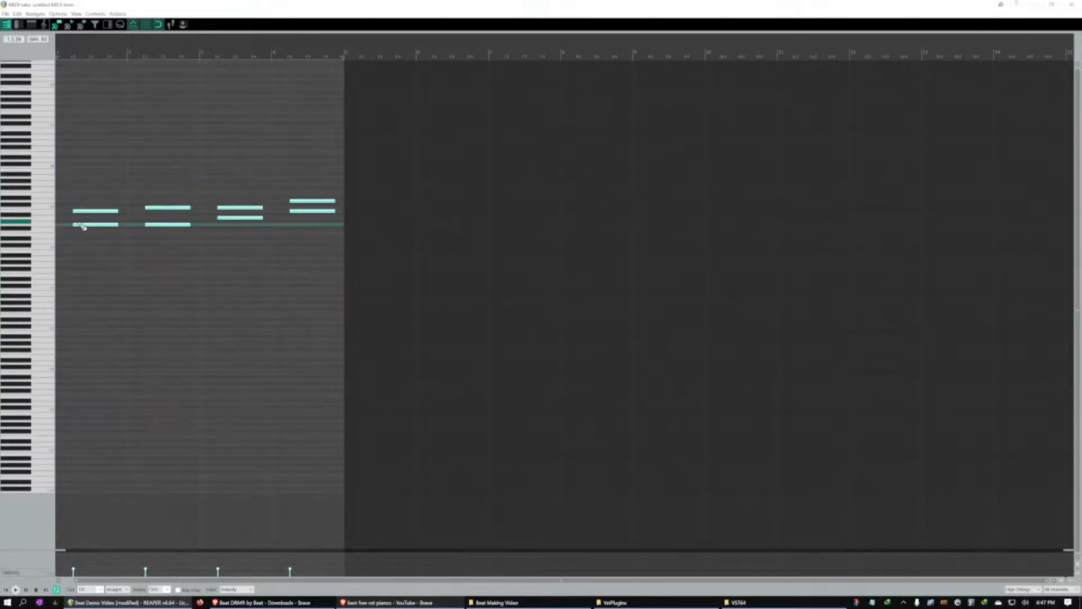
click(42, 213)
click(44, 235)
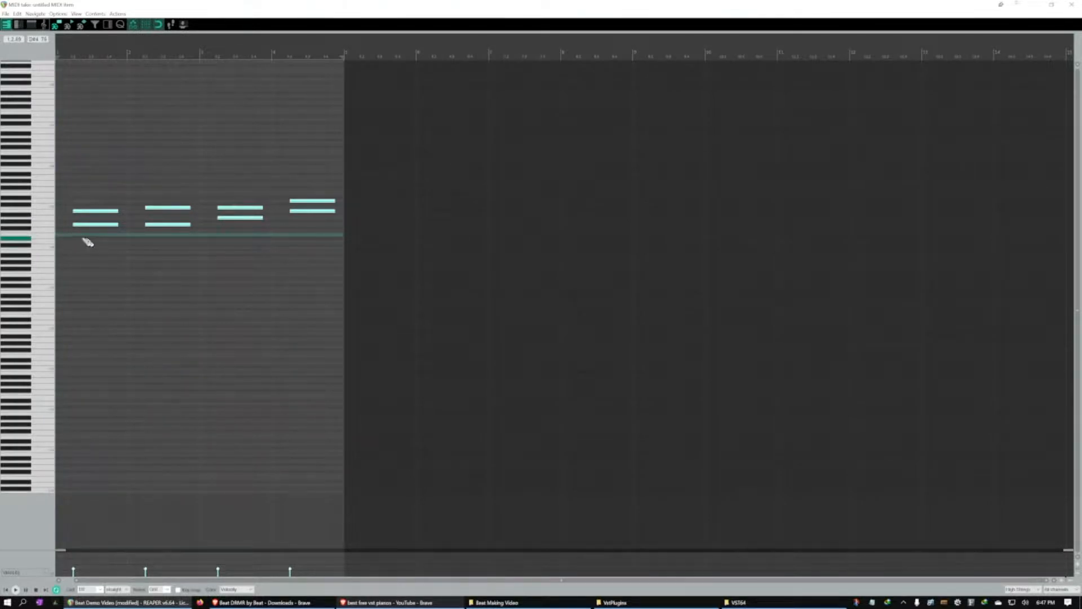
click(46, 241)
click(46, 225)
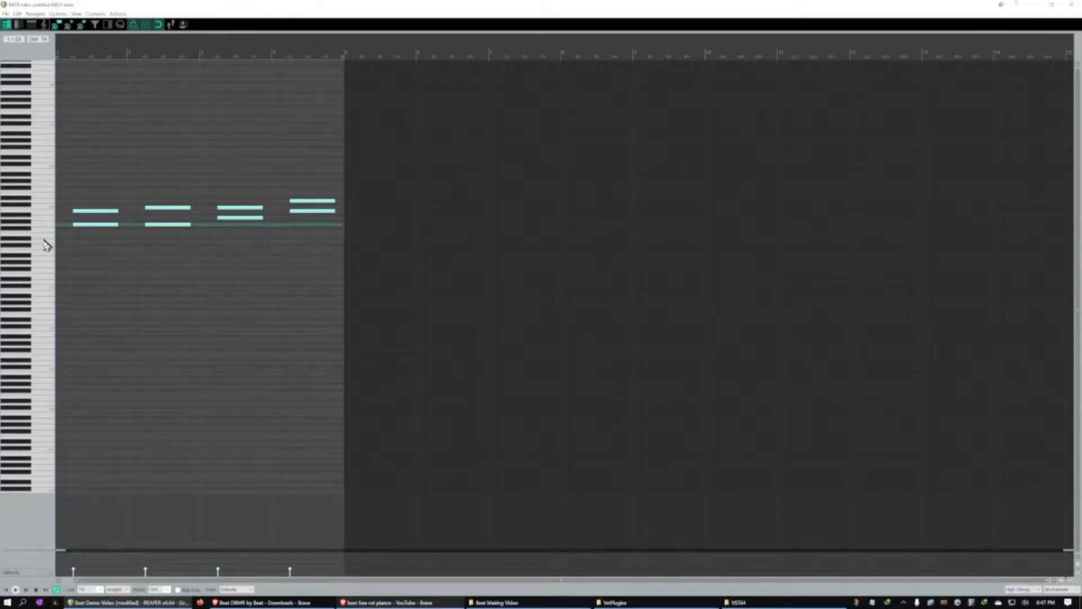
click(44, 231)
click(48, 234)
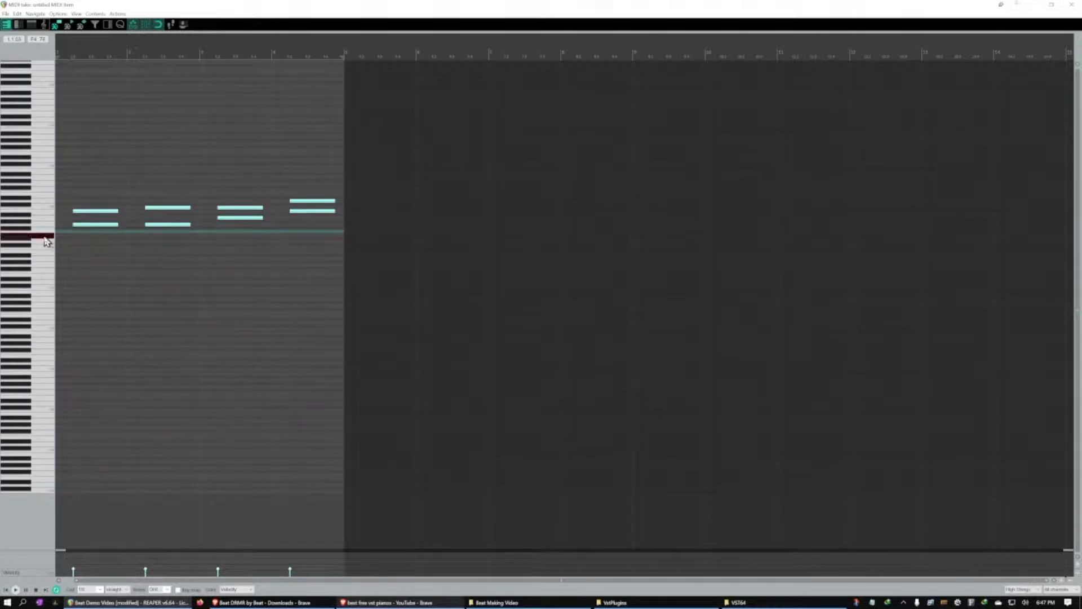
click(44, 213)
click(40, 226)
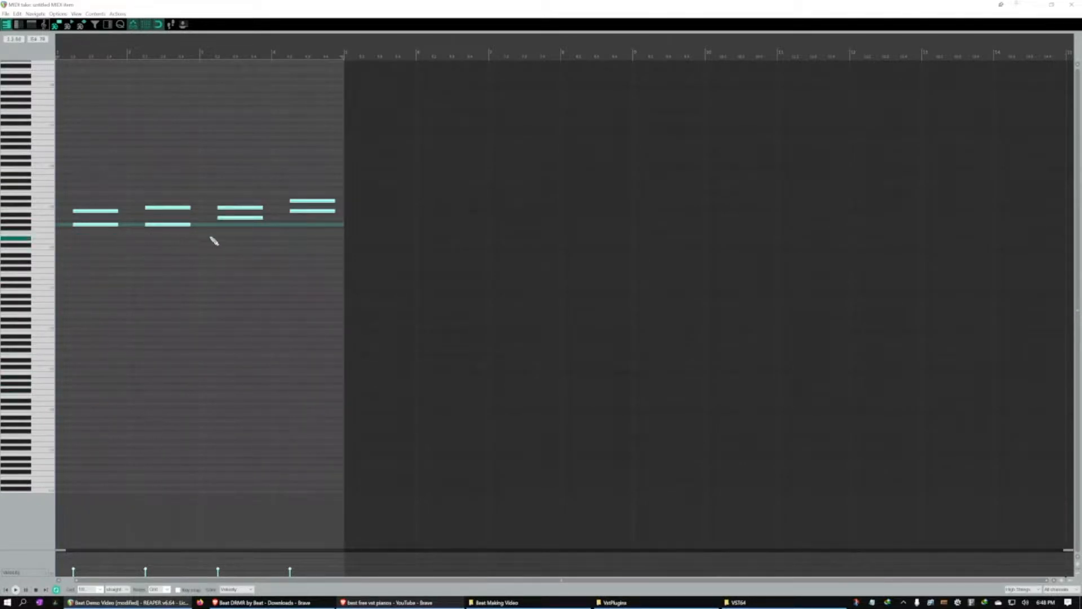
click(53, 228)
click(51, 211)
click(51, 227)
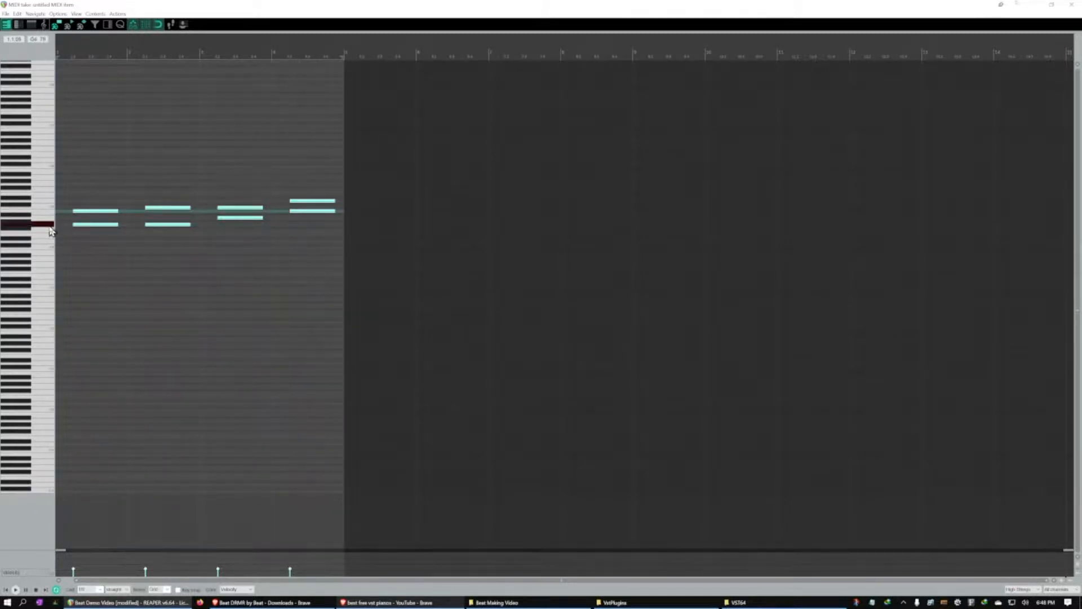
click(49, 214)
click(44, 226)
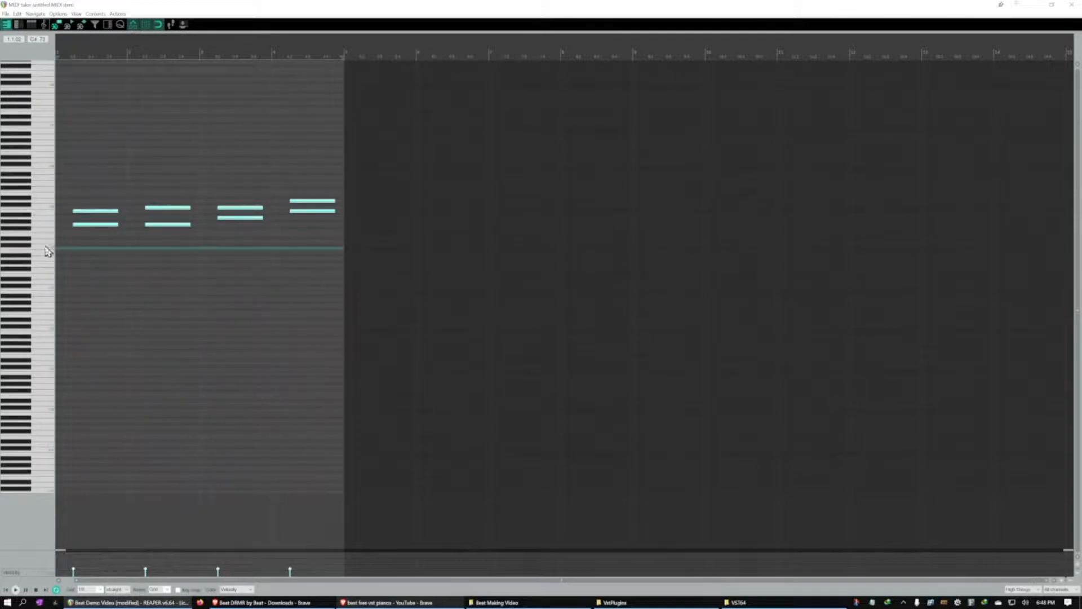
click(46, 213)
click(45, 208)
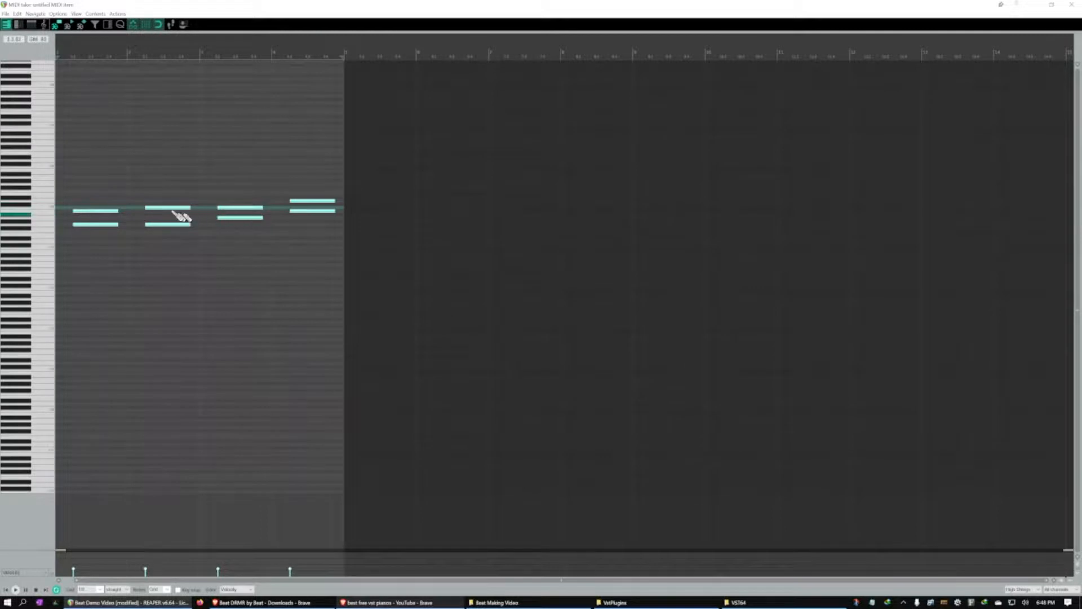
click(49, 224)
click(51, 211)
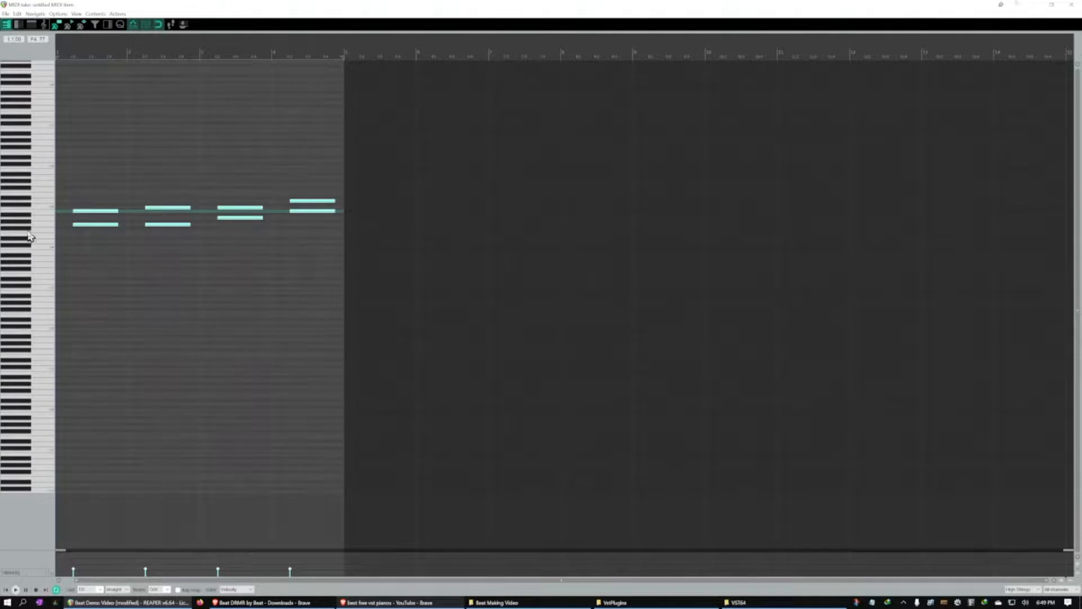
click(225, 217)
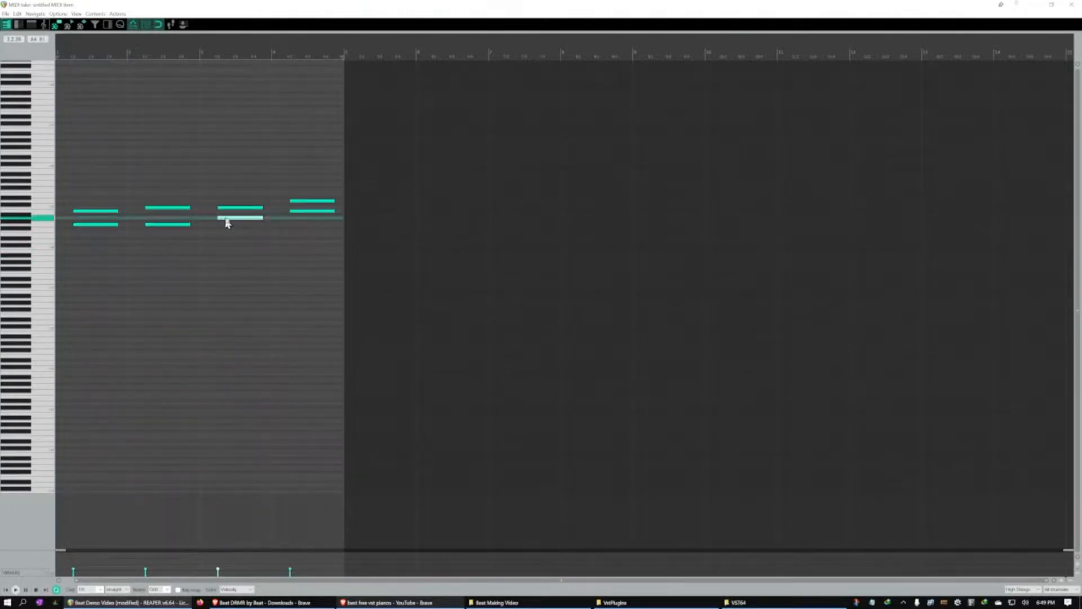
click(228, 208)
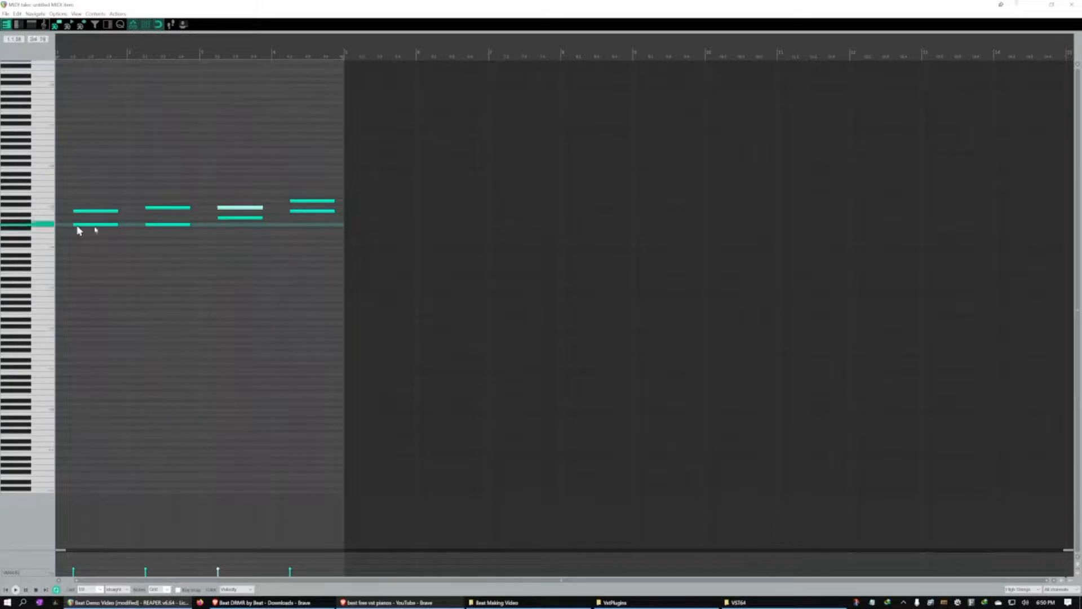
Audition the piano roll keys beside the first chord and the individual notes of the third and fourth High Strings chords
click(42, 225)
click(42, 225)
click(42, 220)
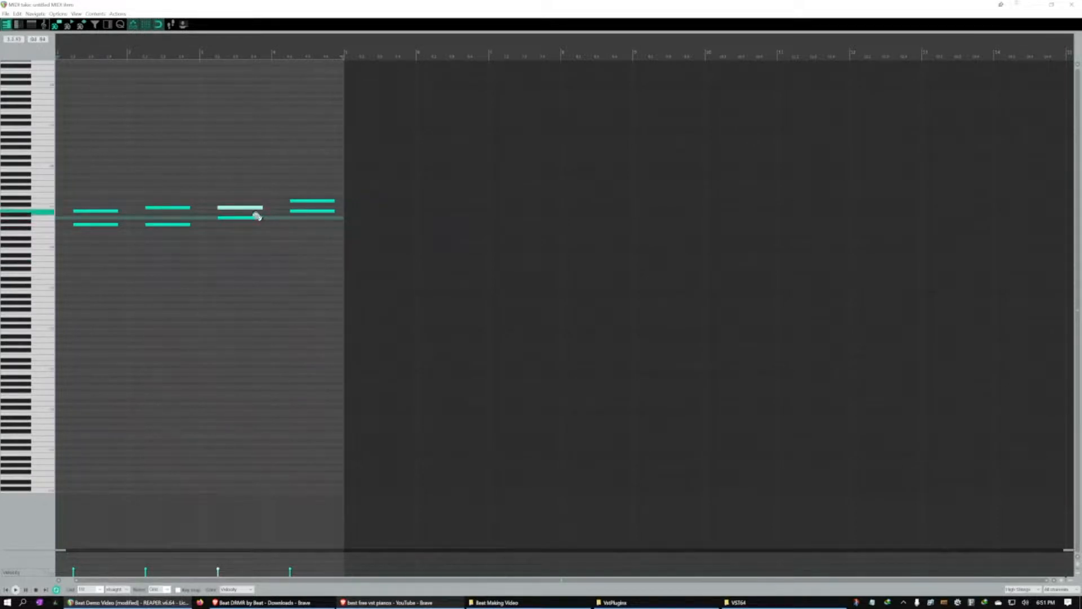
click(299, 212)
click(298, 203)
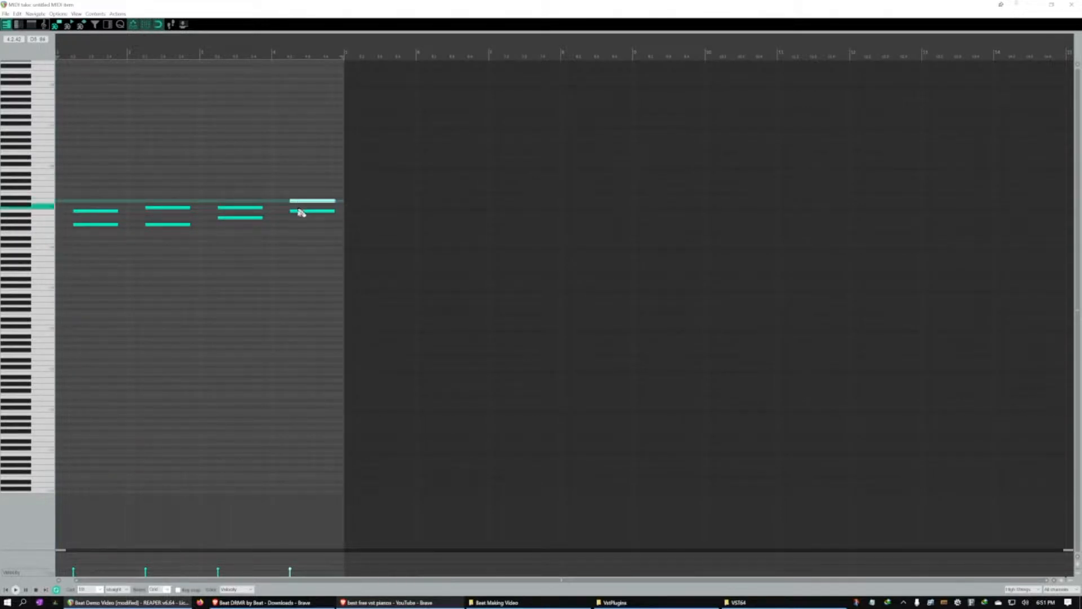
click(299, 212)
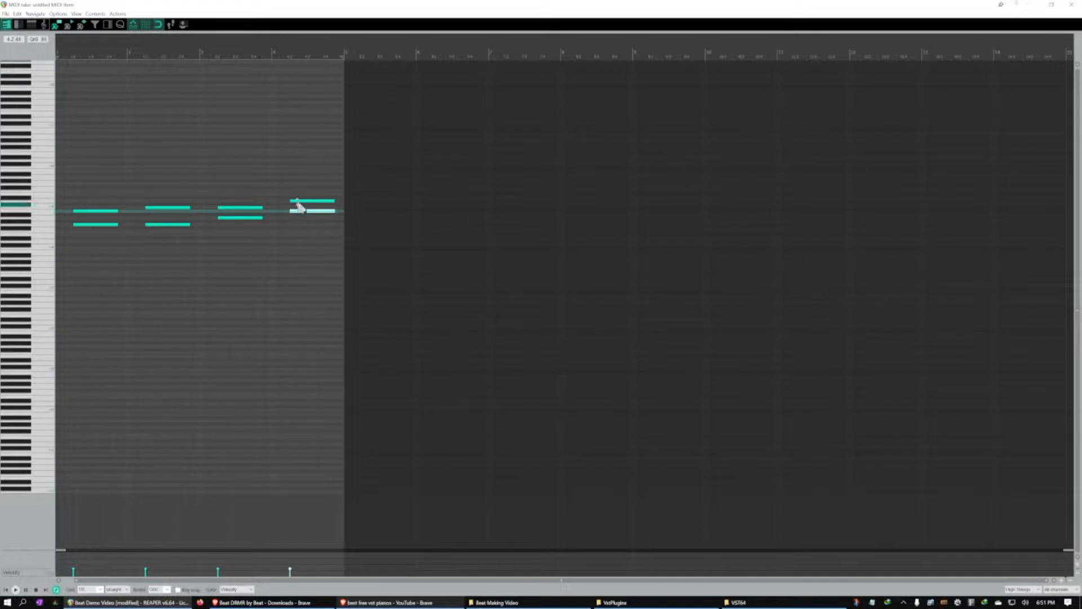
click(299, 202)
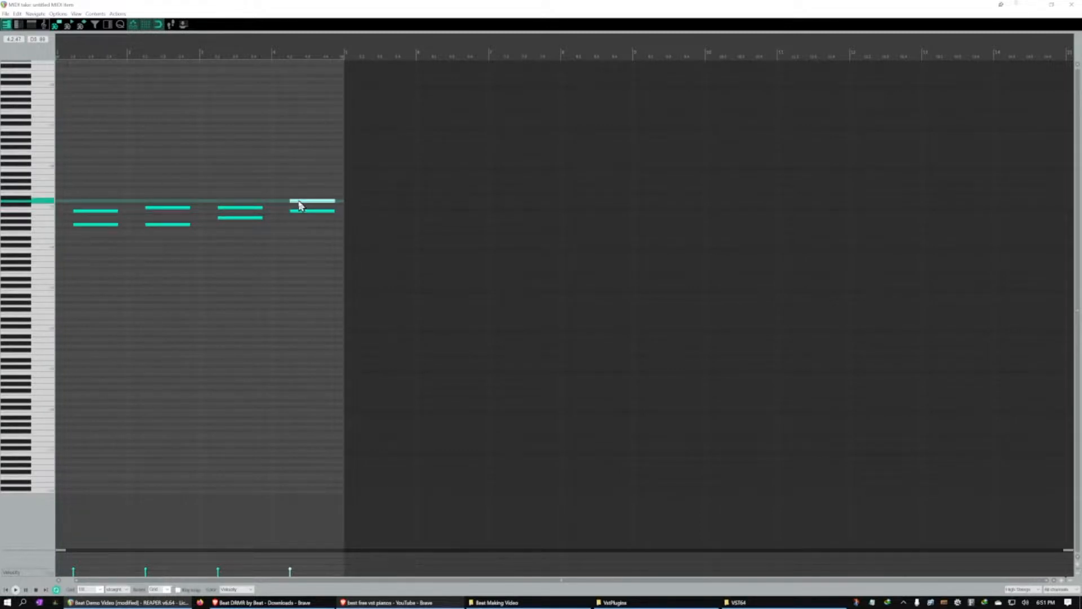
click(243, 208)
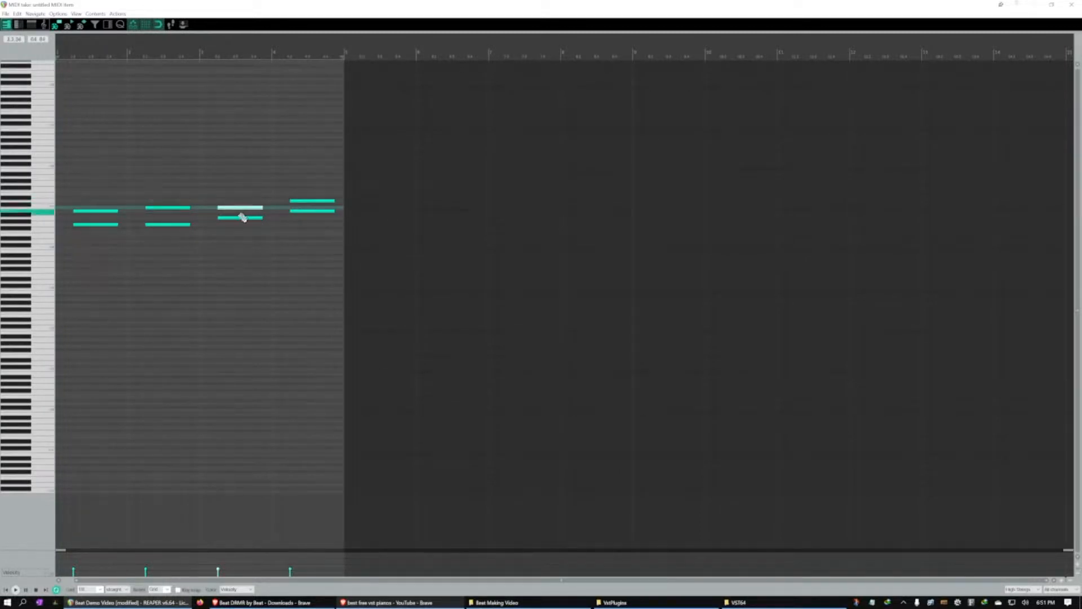
click(236, 219)
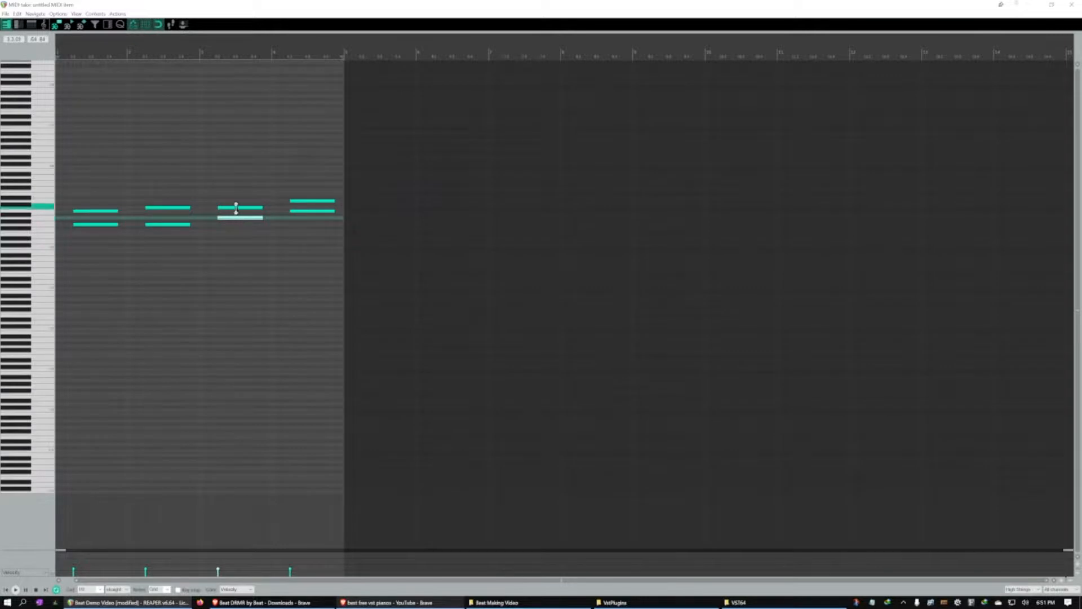
click(236, 209)
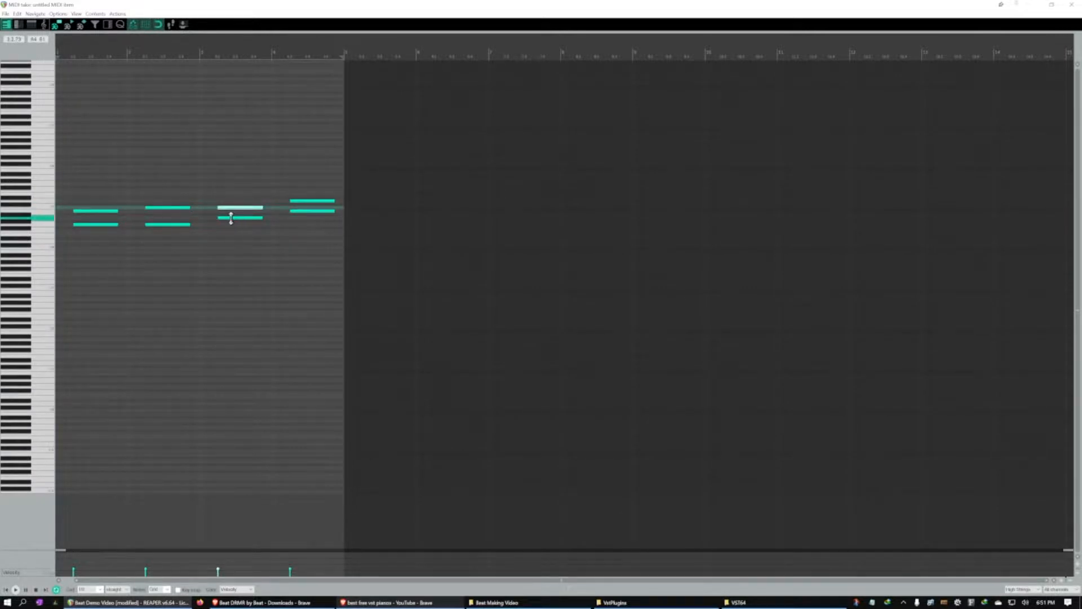
click(297, 211)
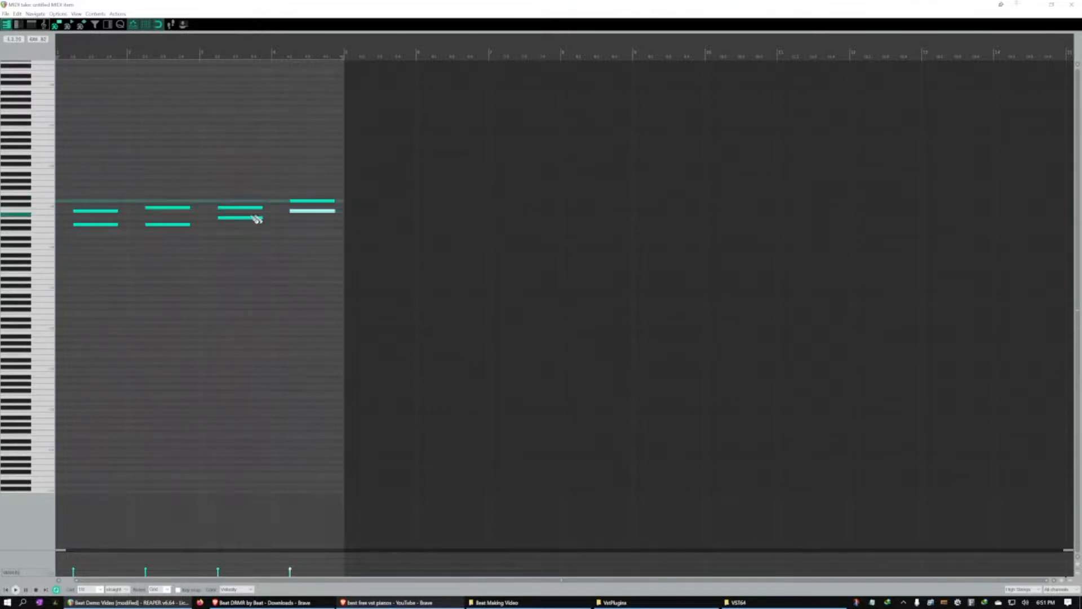
click(298, 201)
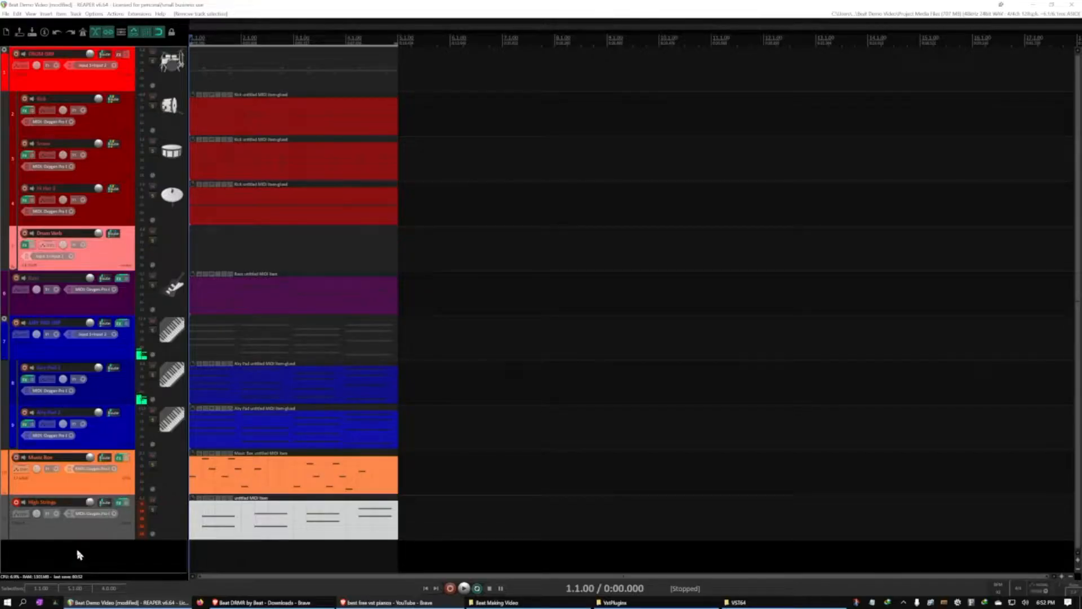
Save the project and set the High Strings track to a custom yellow color
key(ctrl+s)
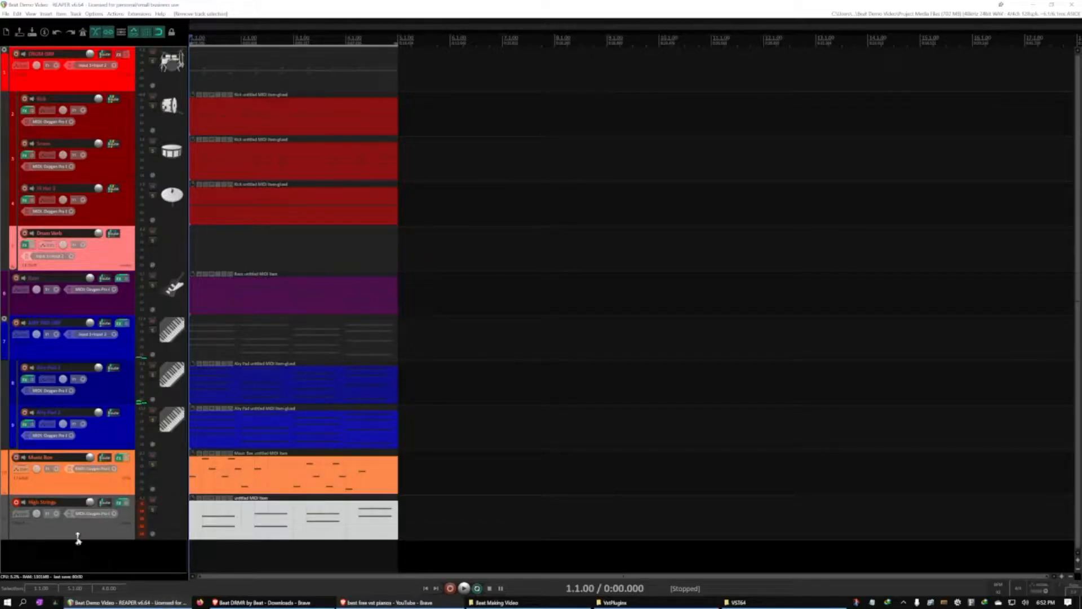
right_click(77, 535)
mouse_move(127, 442)
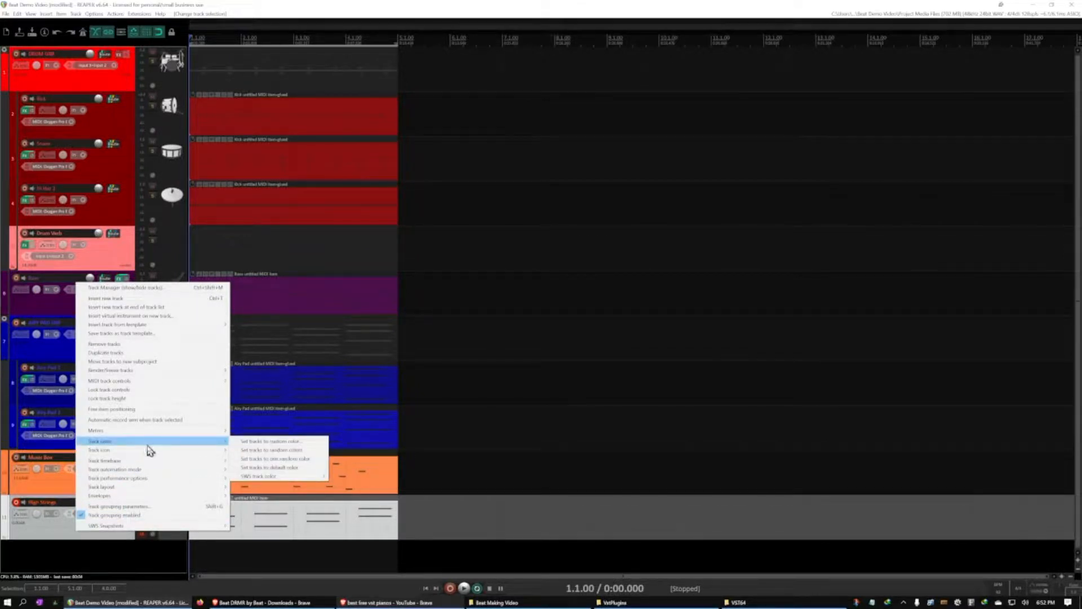
click(242, 442)
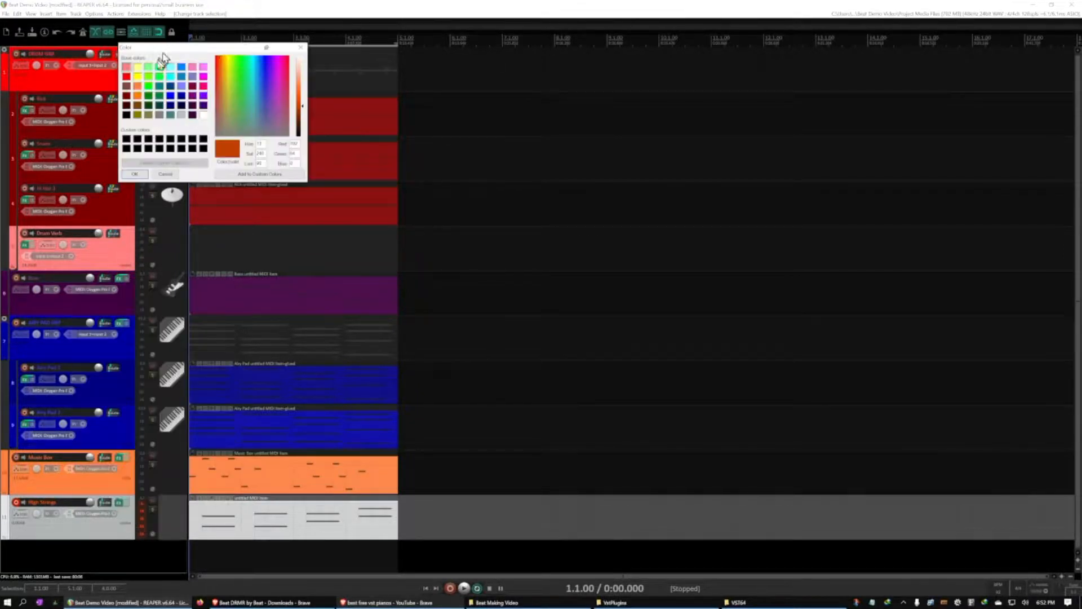
click(137, 76)
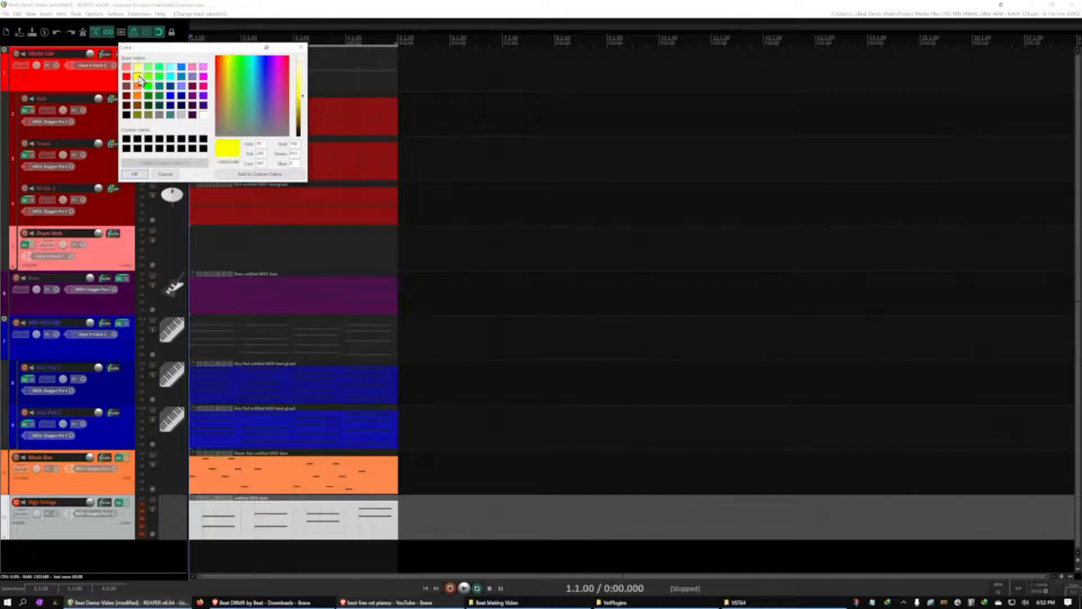
click(134, 174)
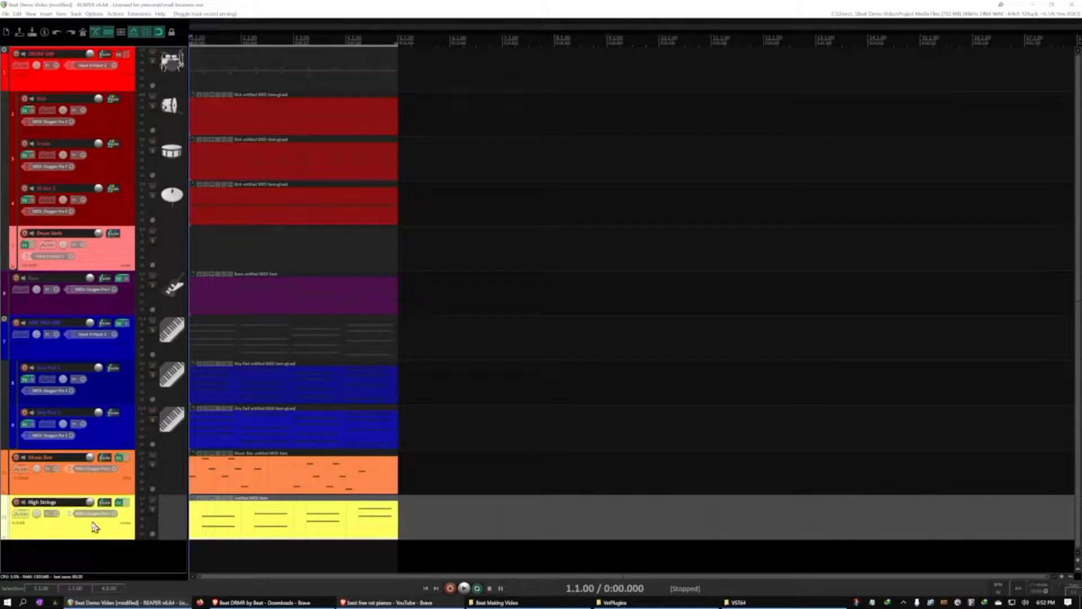
Play the full loop and adjust the High Strings track's volume and pan by ear
key(space)
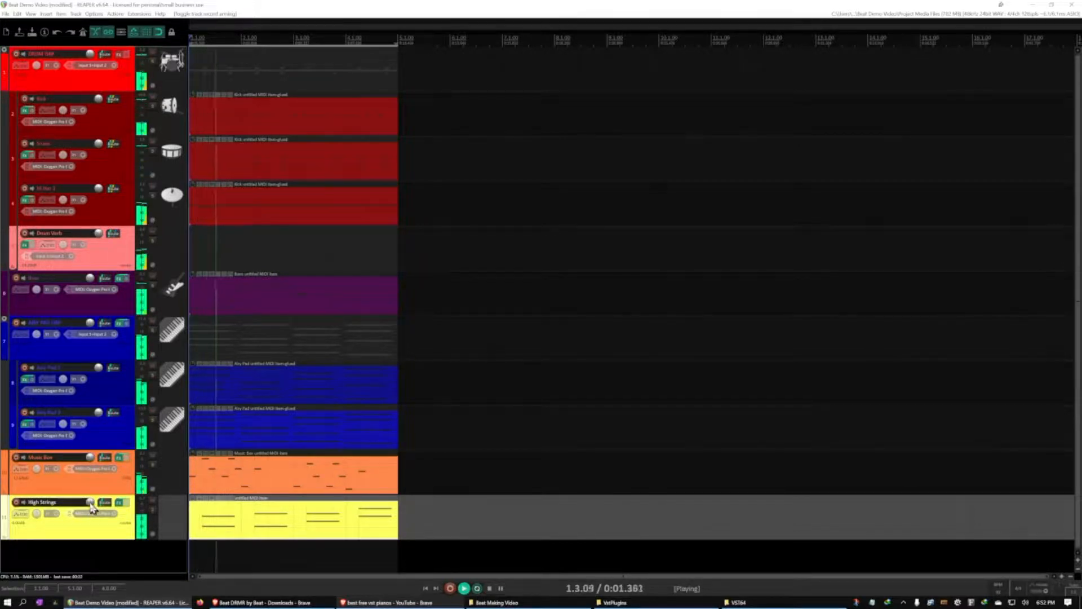
drag(90, 502, 36, 507)
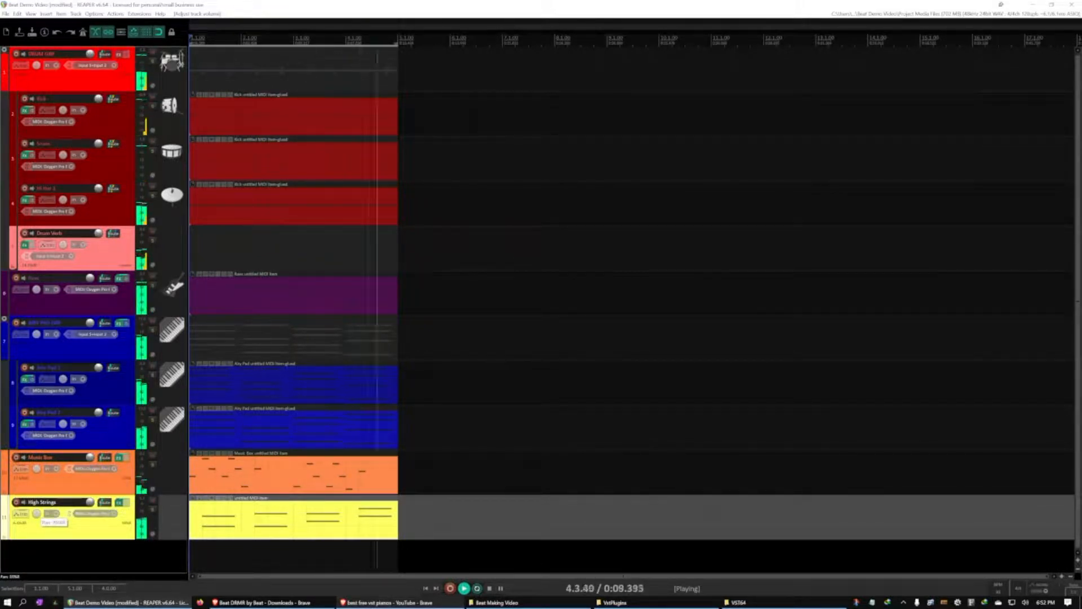
drag(36, 514, 37, 512)
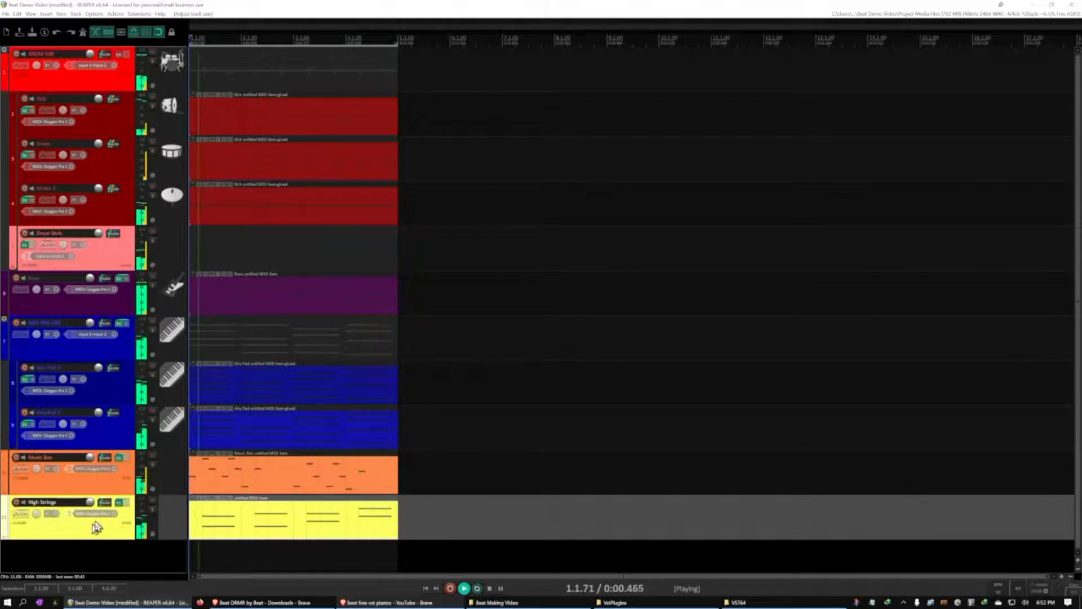
key(space)
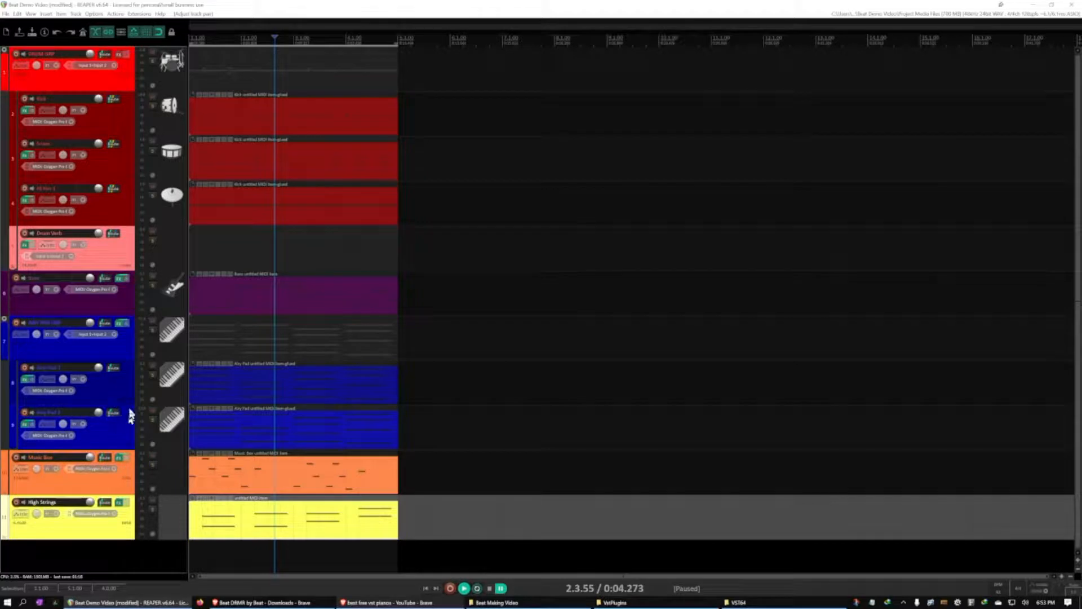
key(space)
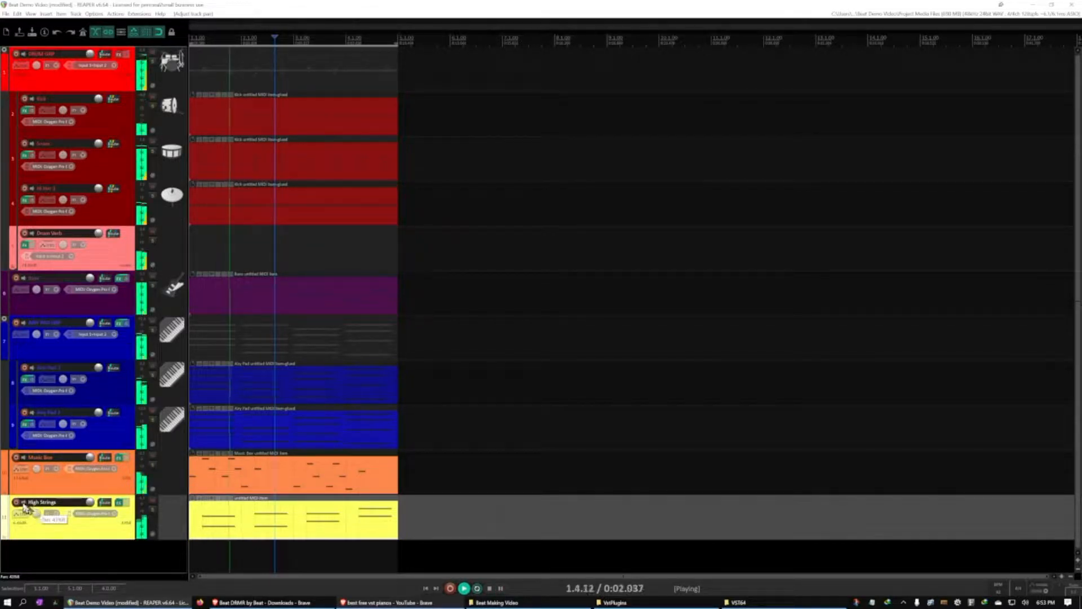
mouse_move(36, 517)
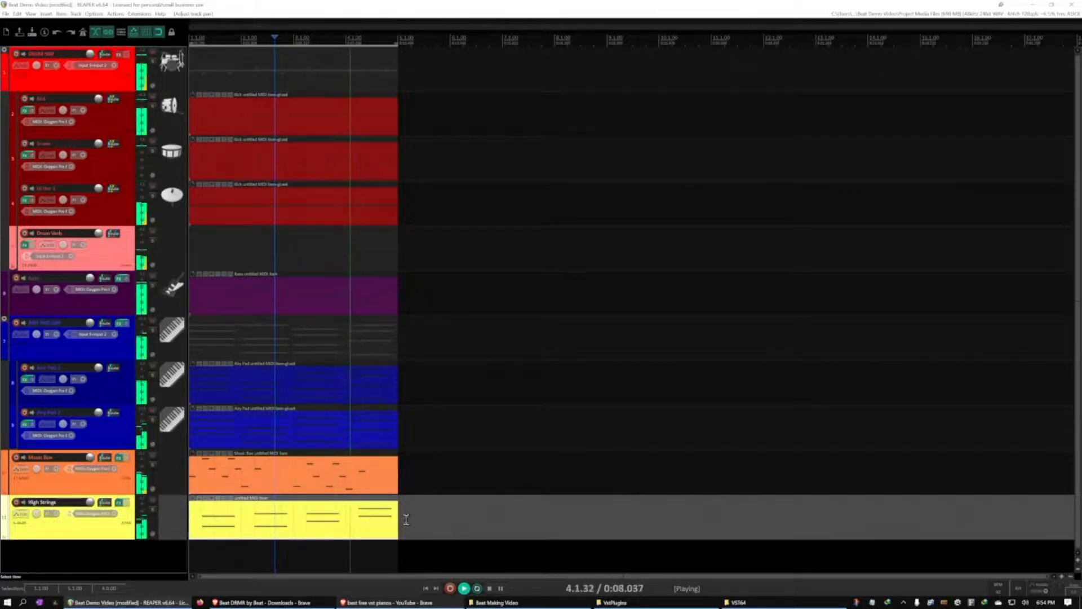
Restart the loop from the beginning and bring the High Strings volume up from silence until it sits under the mix
key(ctrl+space)
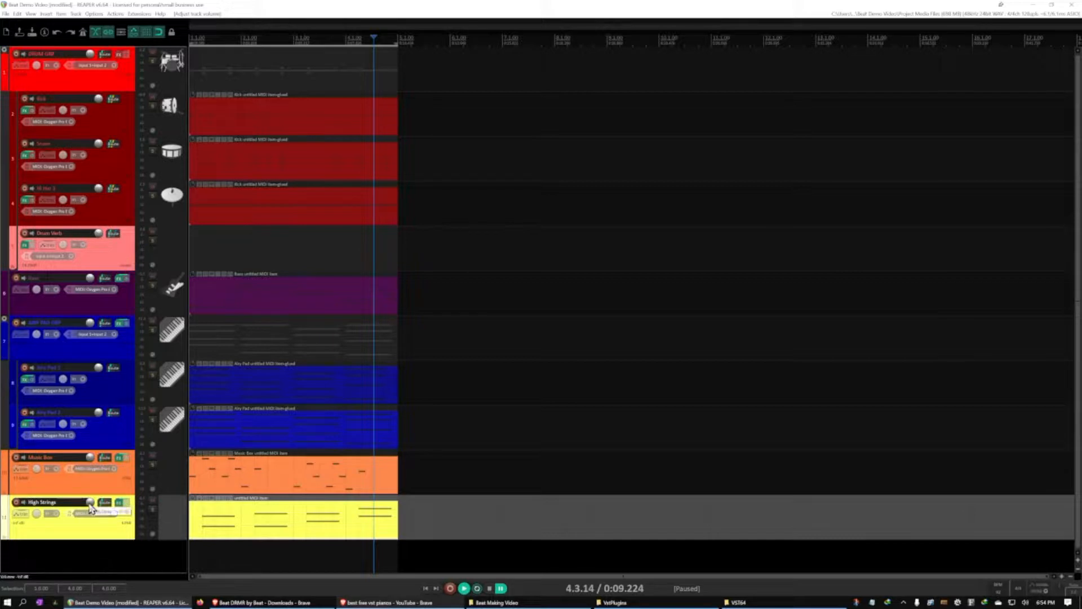
key(Home)
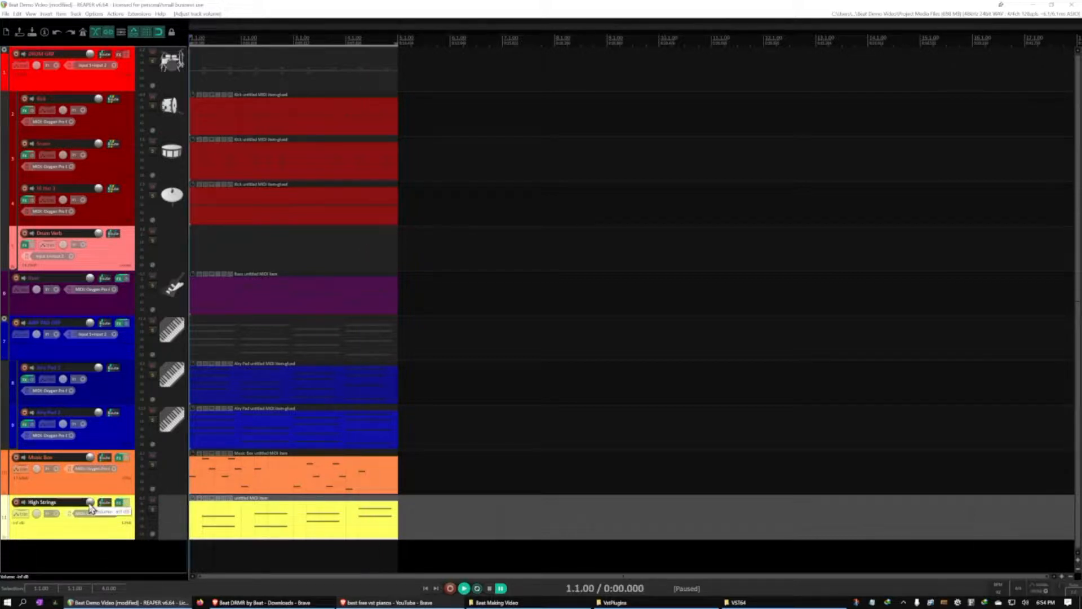
key(space)
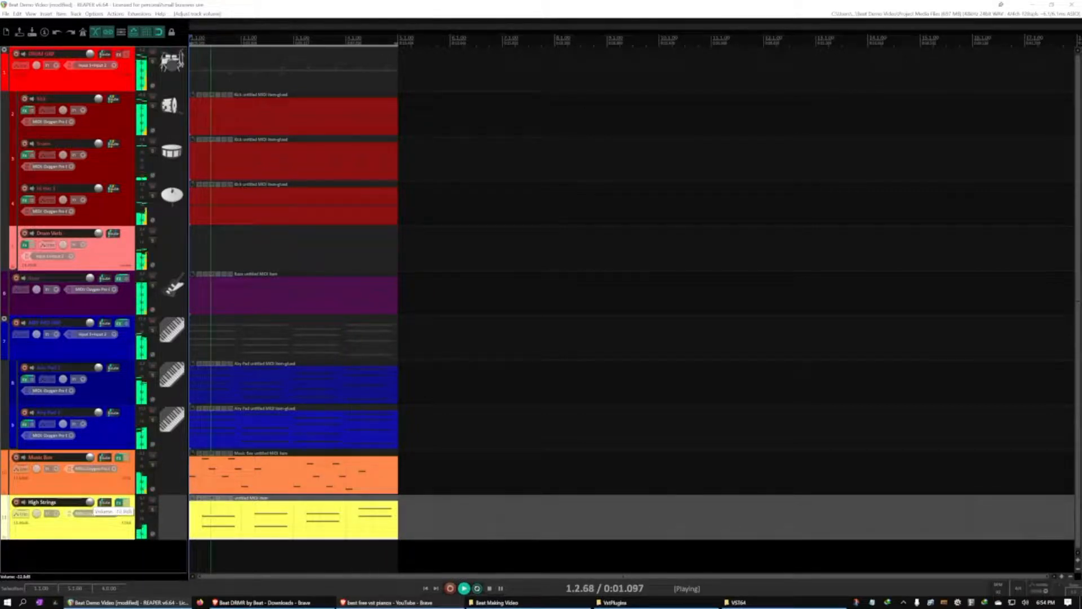
drag(90, 502, 90, 500)
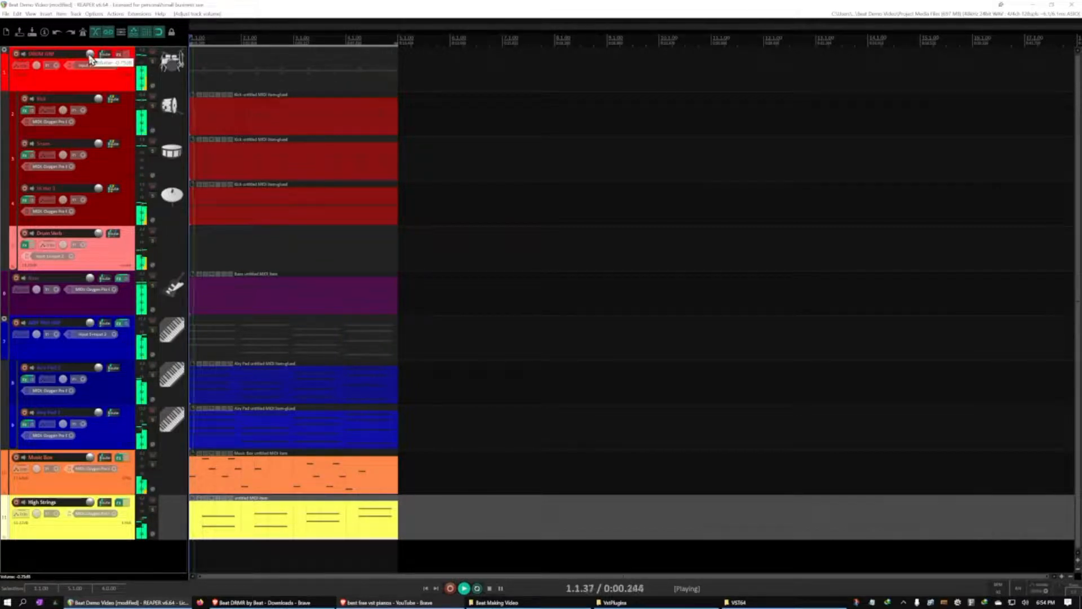
Rebalance the DRUM GRP and Snare track volumes by ear while the loop plays
drag(90, 56, 89, 59)
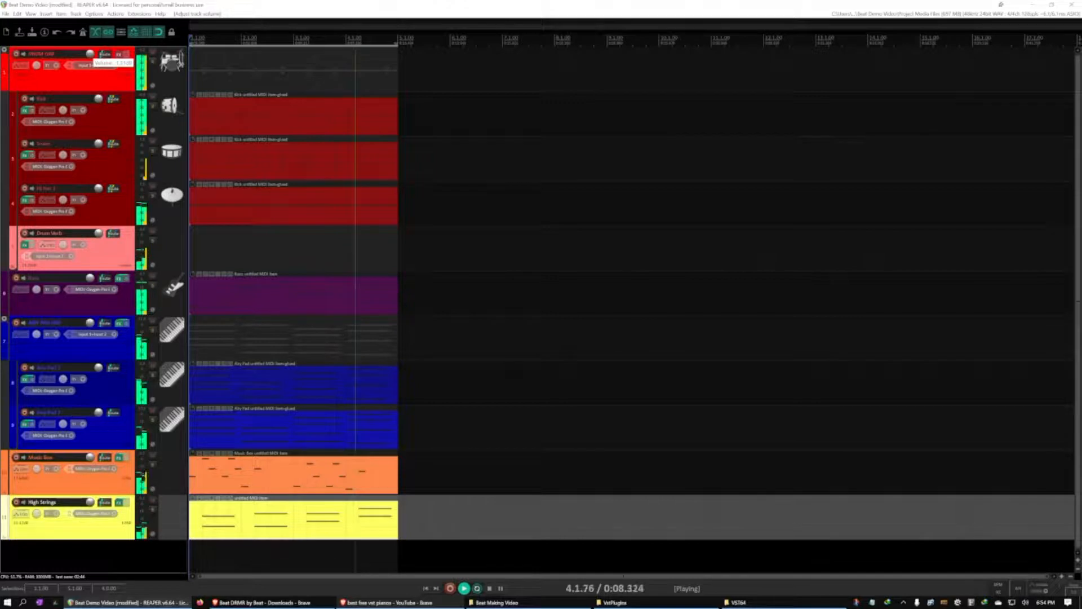
drag(90, 59, 90, 58)
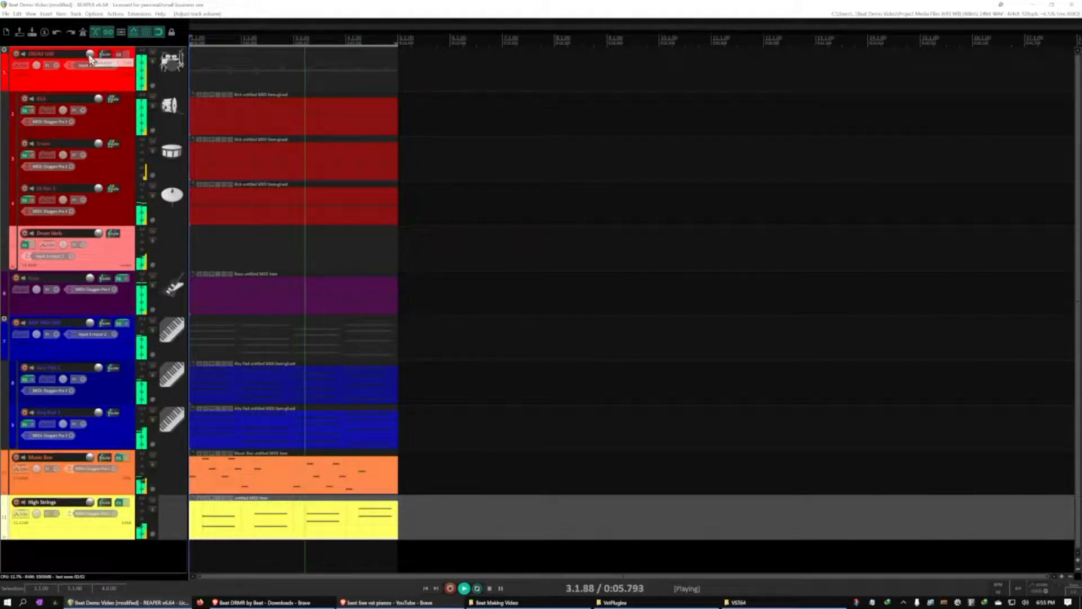
click(100, 154)
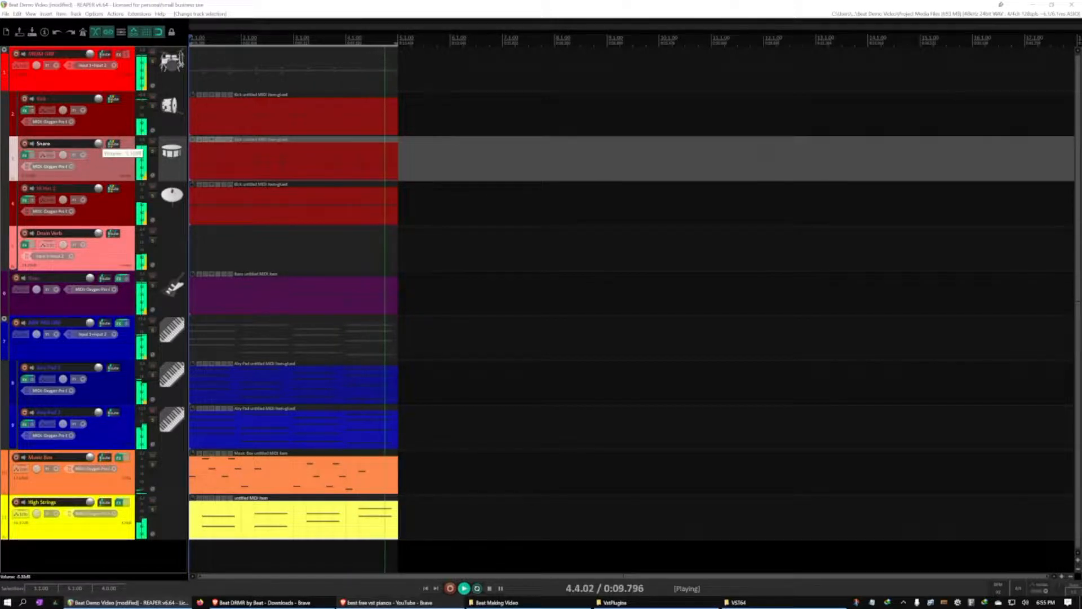
drag(98, 144, 99, 153)
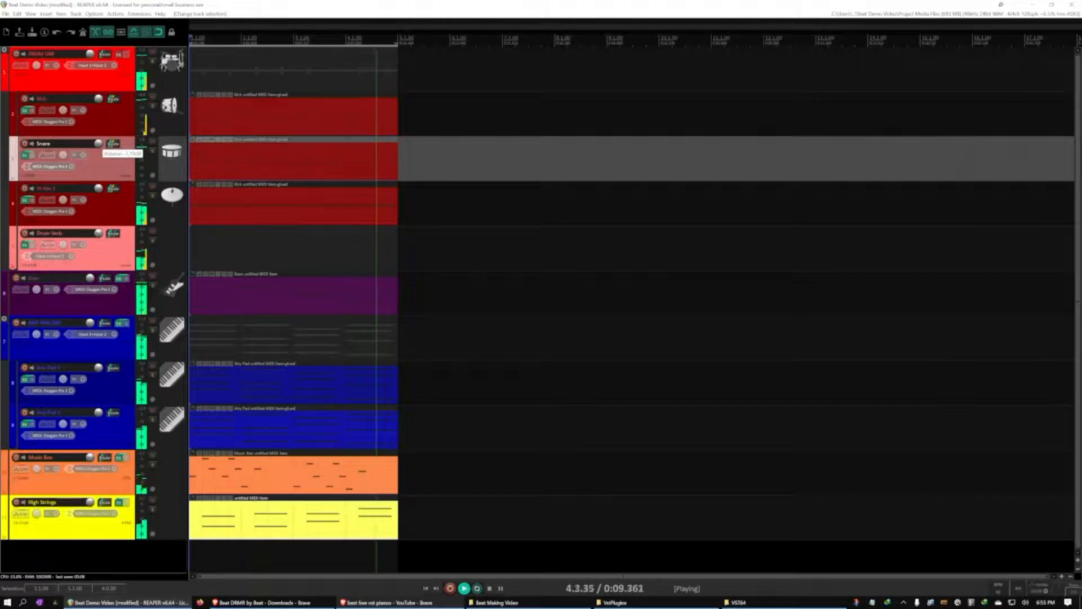
drag(98, 154, 98, 144)
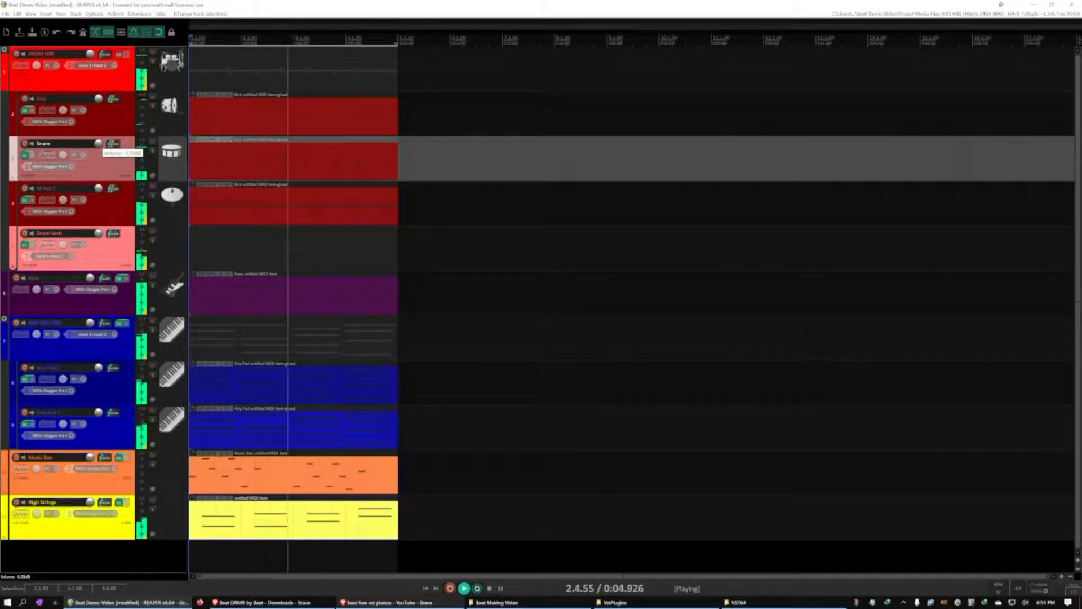
drag(98, 145, 98, 145)
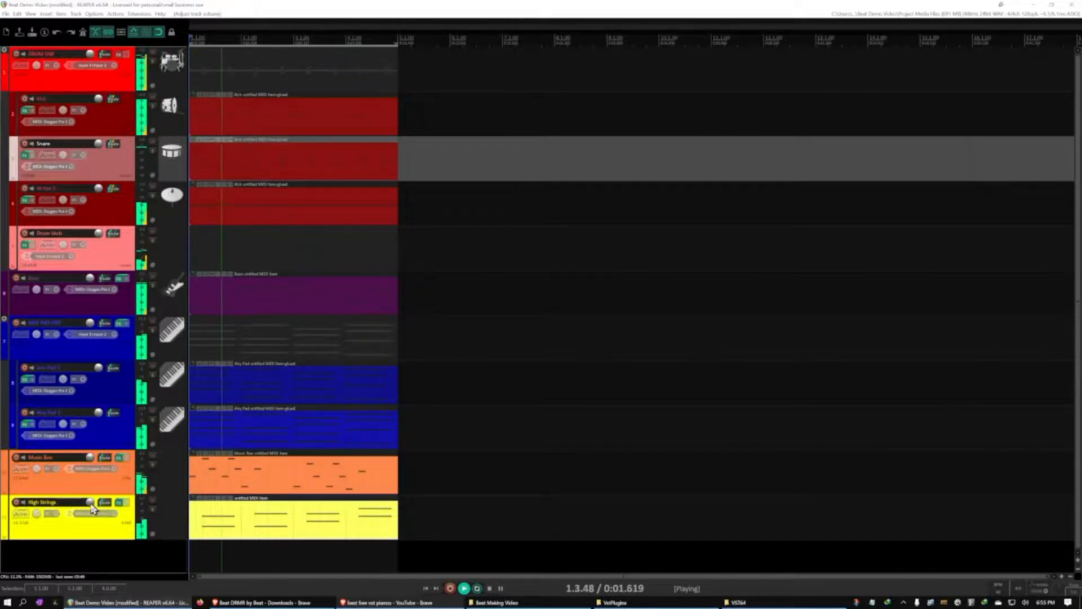
Save the project with playback paused at the start, and show the Mixer
mouse_move(92, 508)
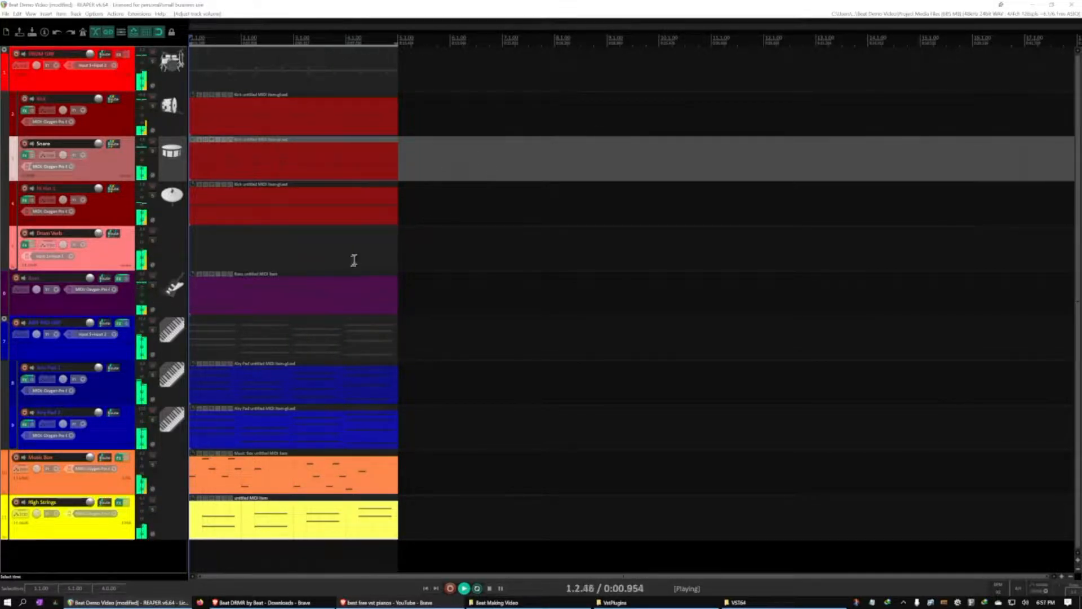
key(ctrl+space)
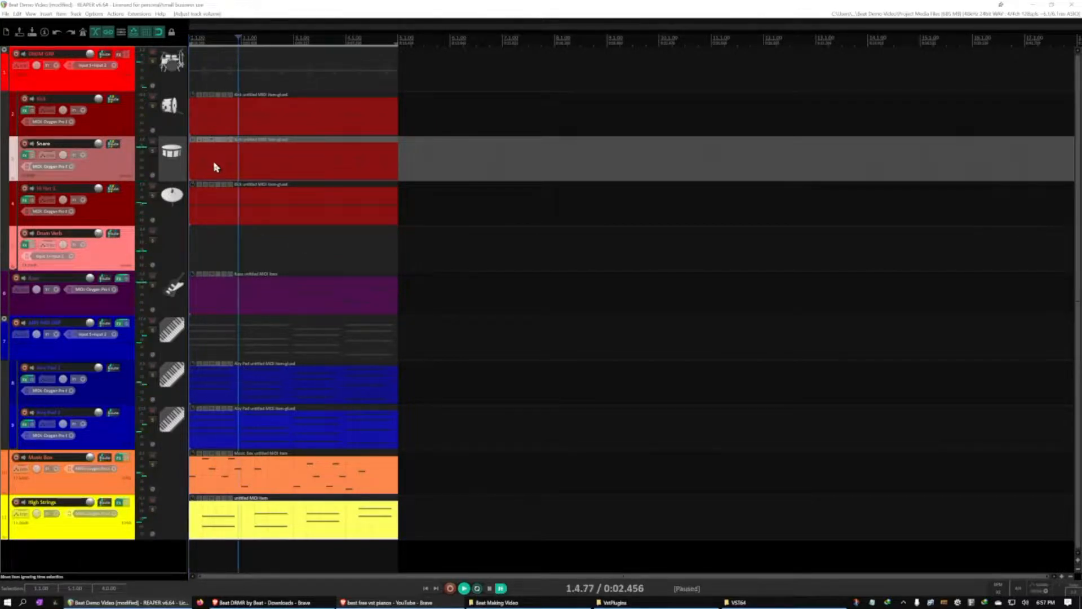
key(Home)
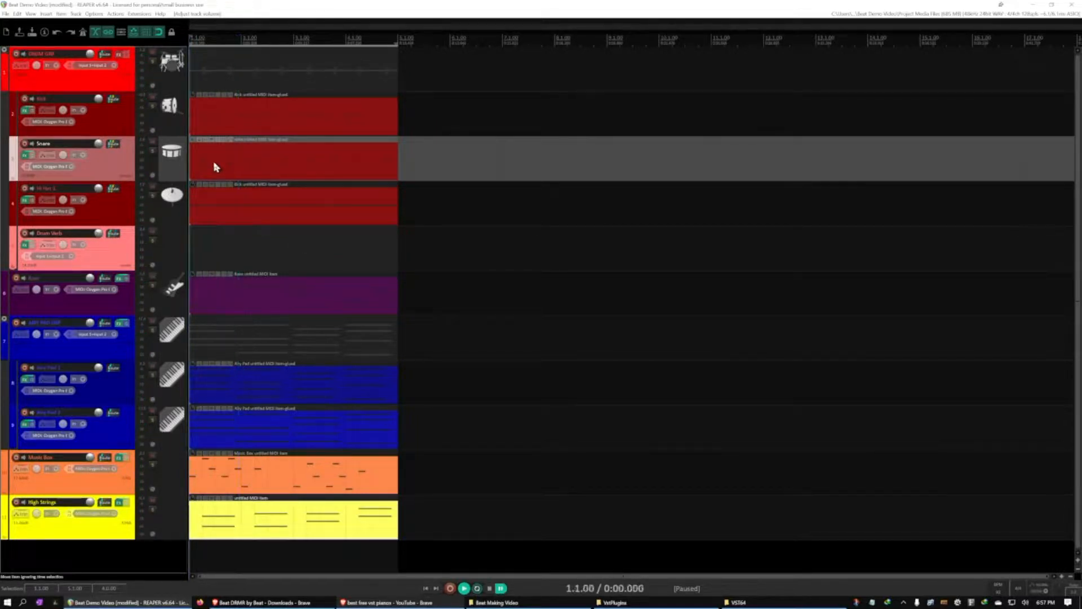
key(ctrl+s)
click(31, 14)
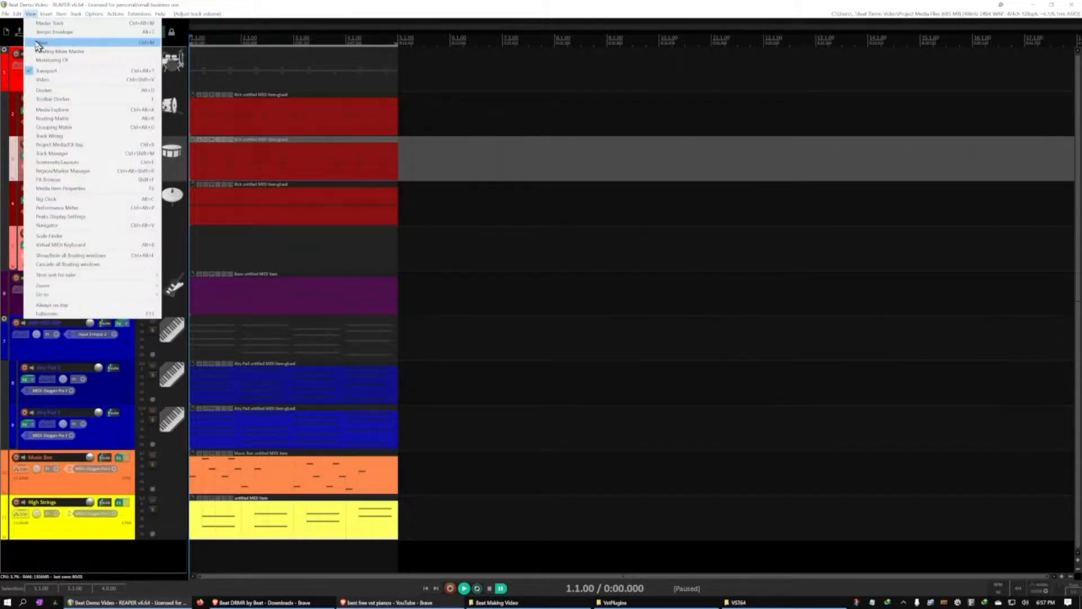
click(39, 43)
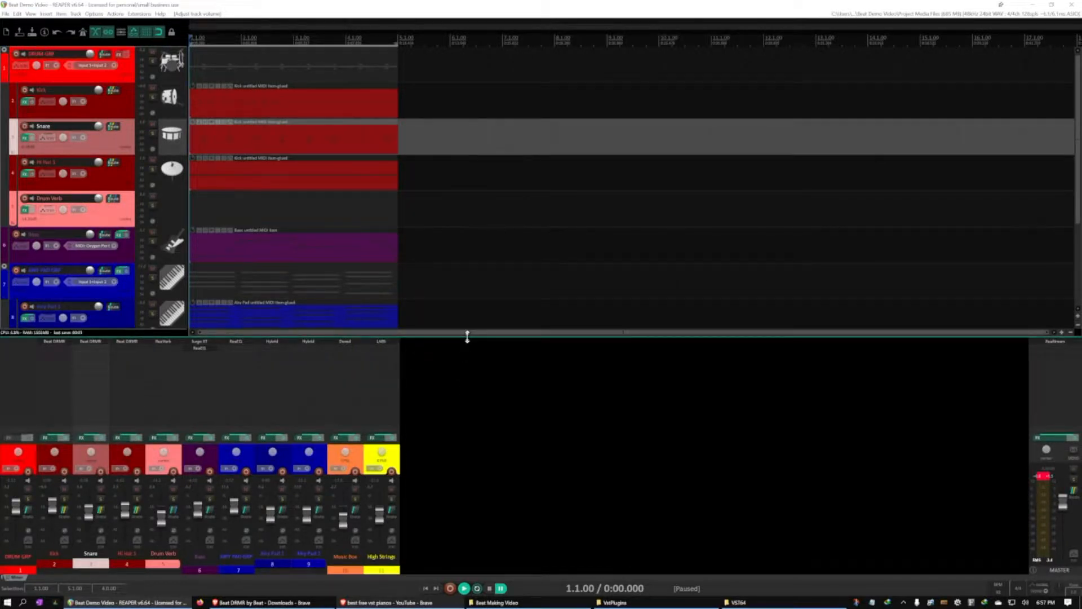
Enlarge the Mixer area, reduce the track heights until every track fits in the arrange view, and clear the Snare selection
drag(467, 337, 467, 267)
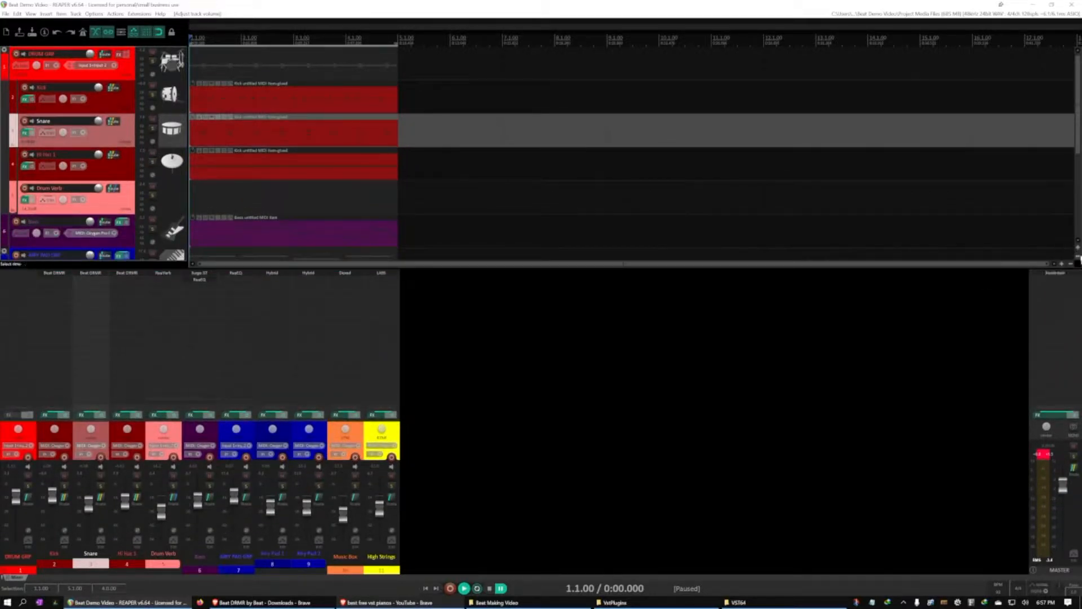
click(1079, 260)
click(1079, 259)
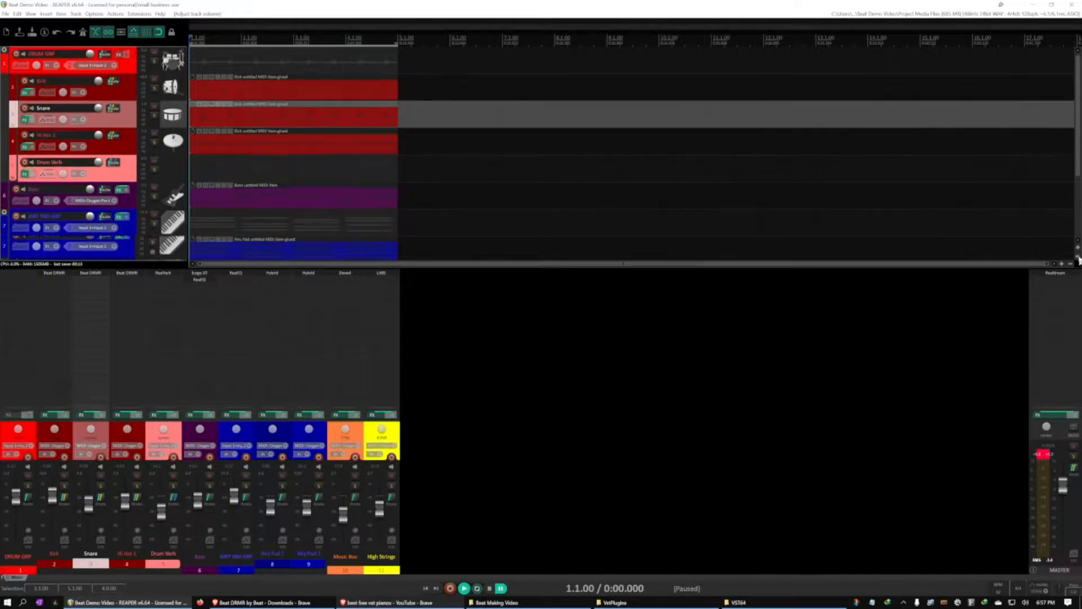
click(1079, 259)
click(1080, 259)
click(1080, 260)
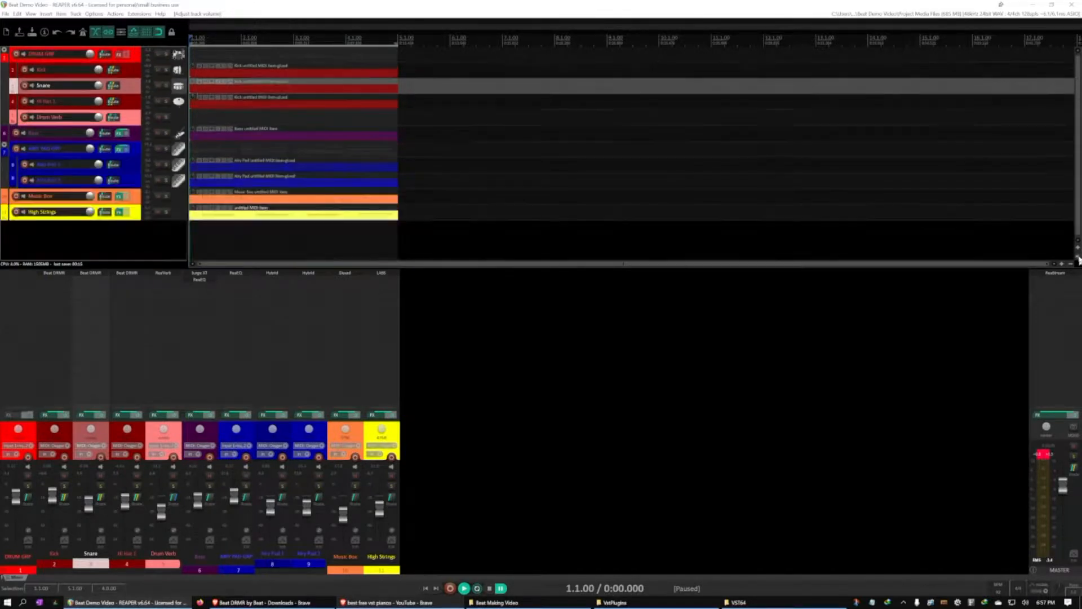
click(136, 235)
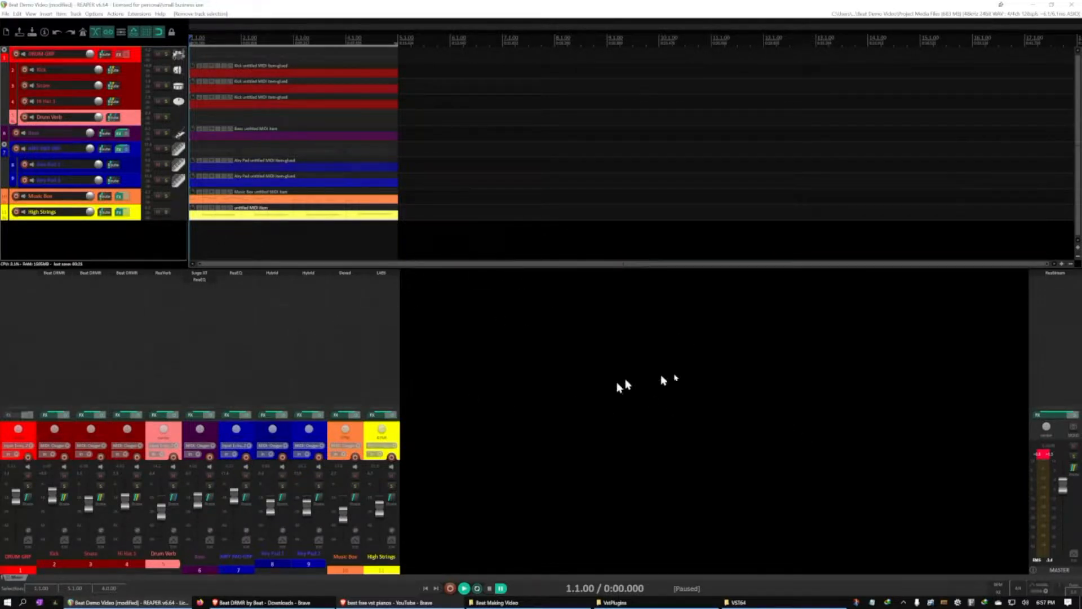
Clear the master meter's peak indicator and play the loop to check the master output level
click(1041, 454)
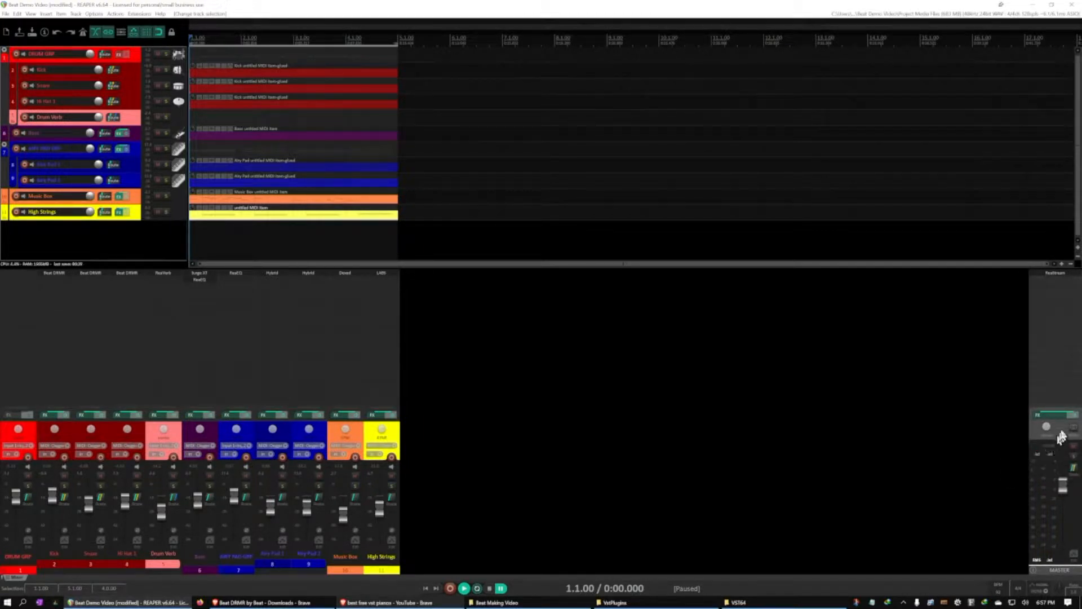
key(space)
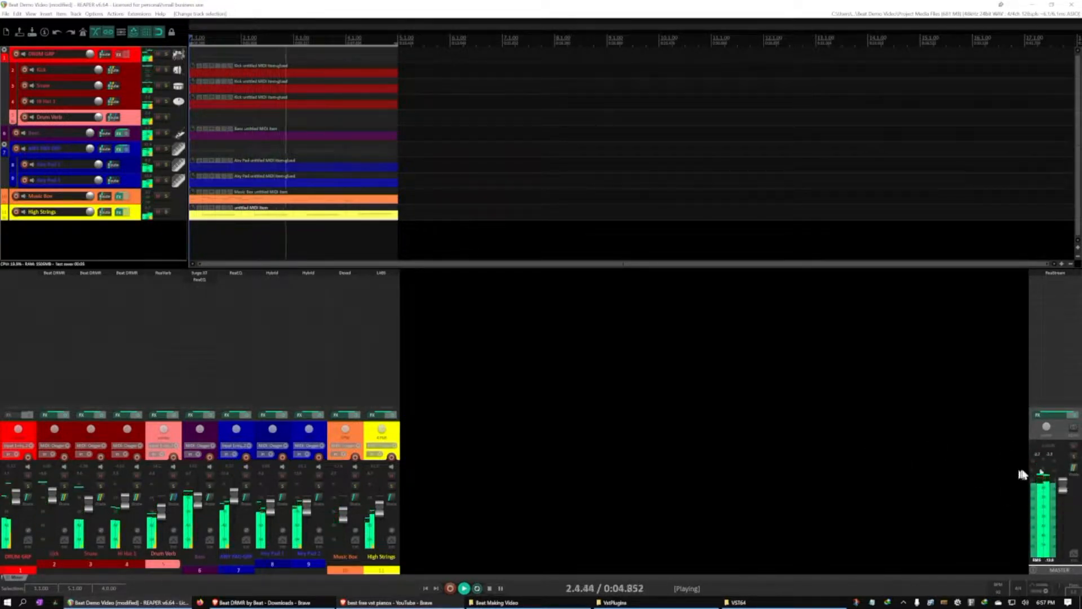
key(ctrl+space)
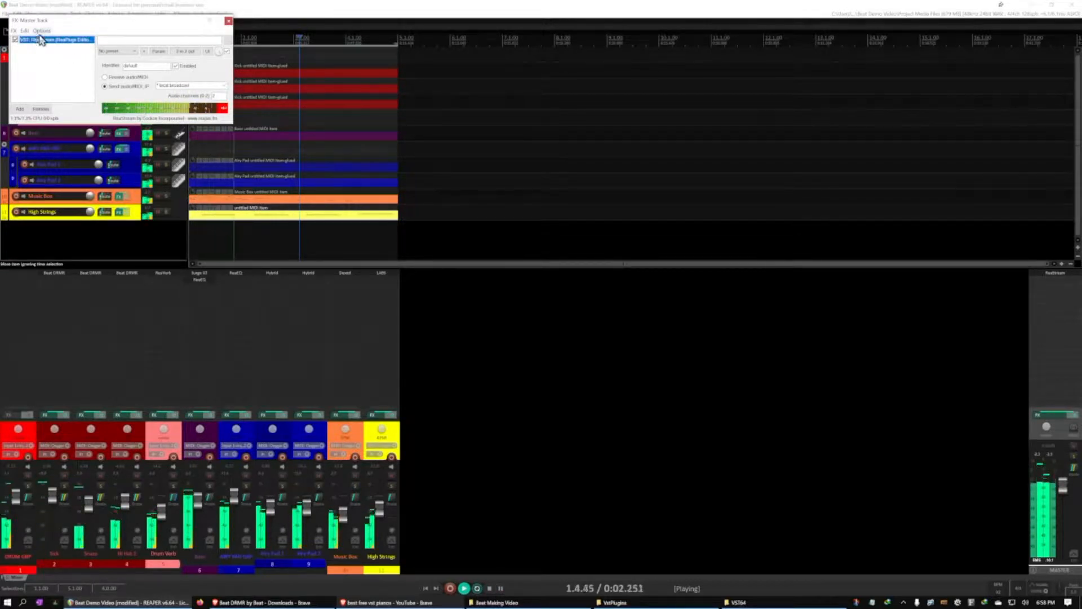
Pause playback, look at the ReaStream plug-in in the master track's effects chain, and close the chain window
key(ctrl+space)
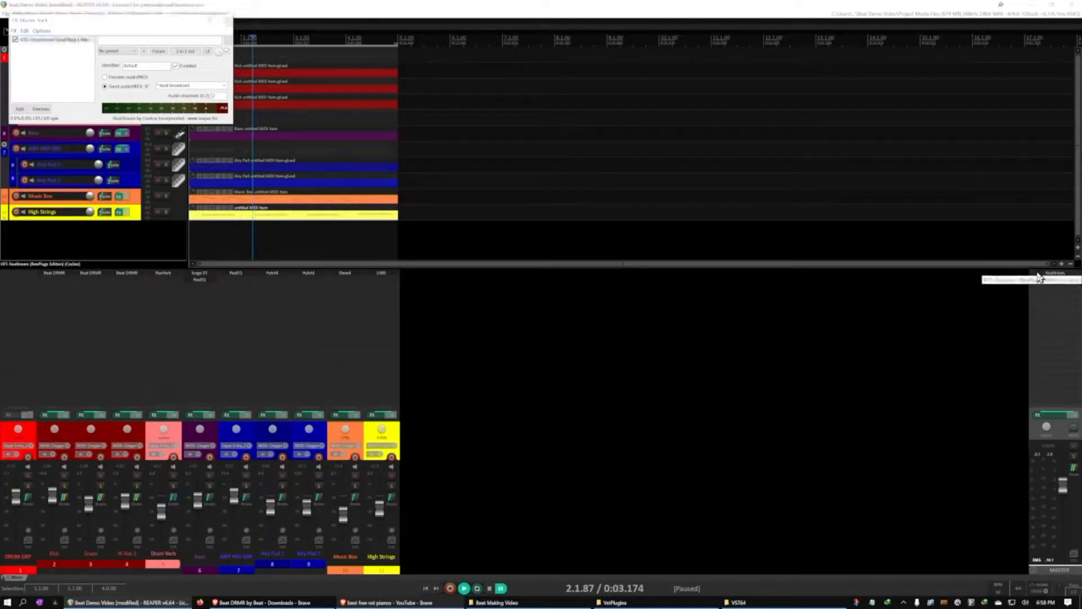
click(1038, 288)
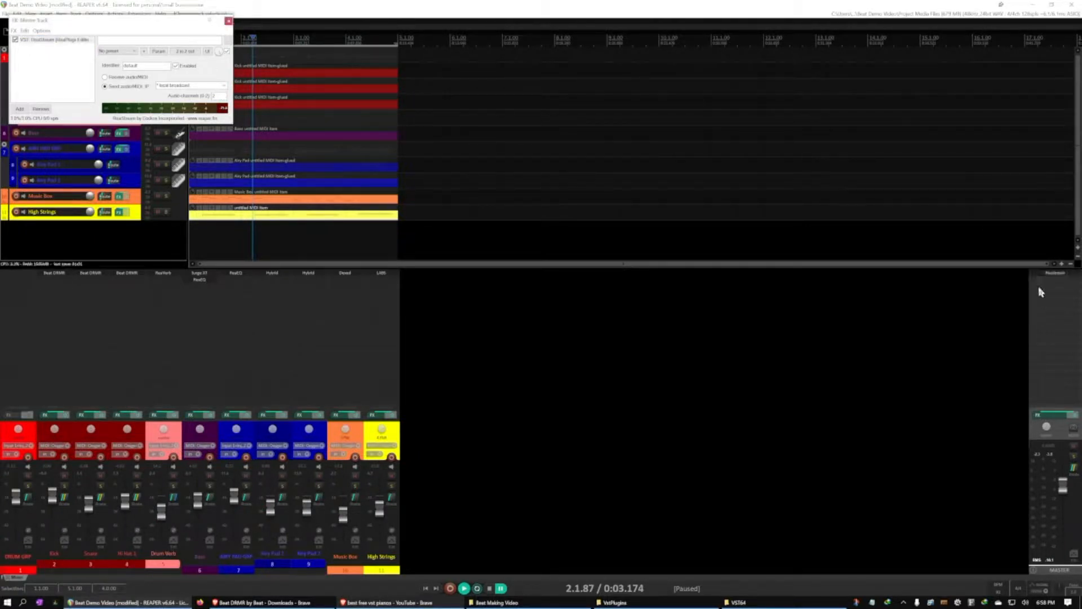
click(229, 21)
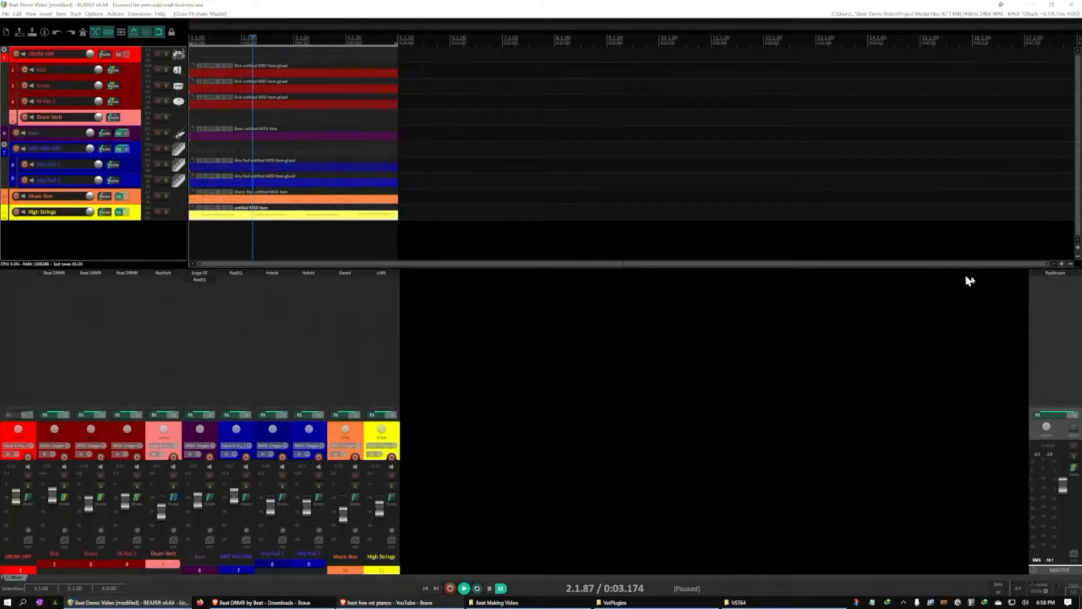
Add ReaComp (Cockos) to the master track and place its window over the empty Mixer area
double_click(1047, 288)
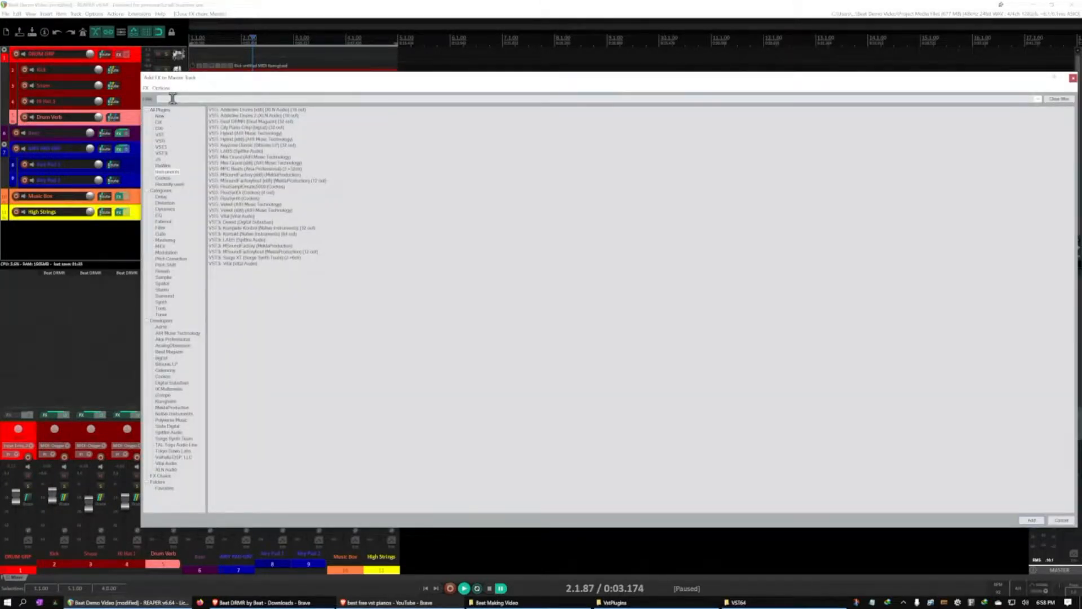
text(comp)
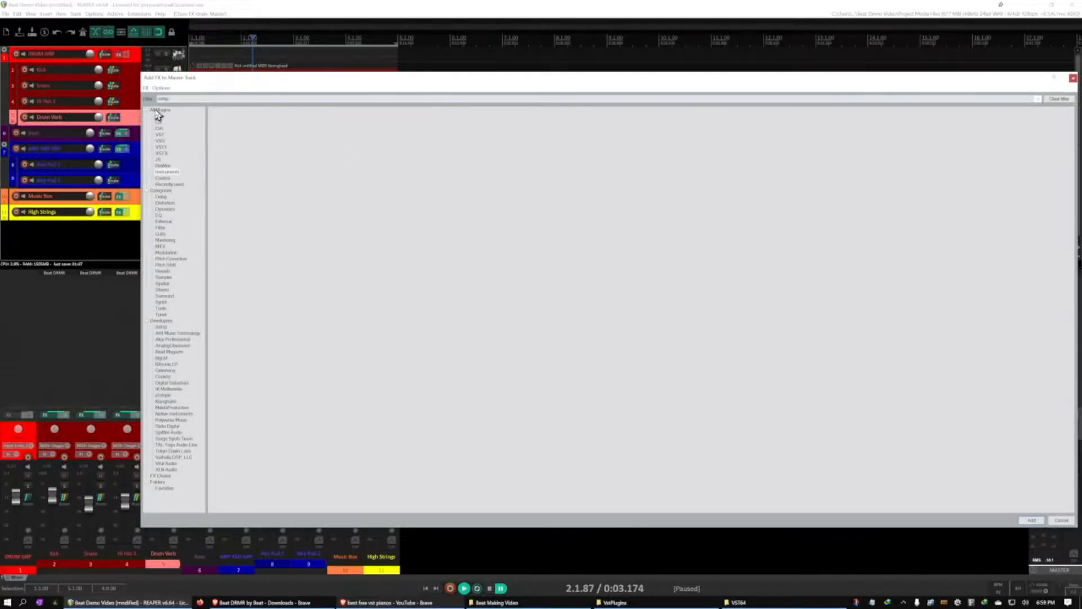
click(156, 110)
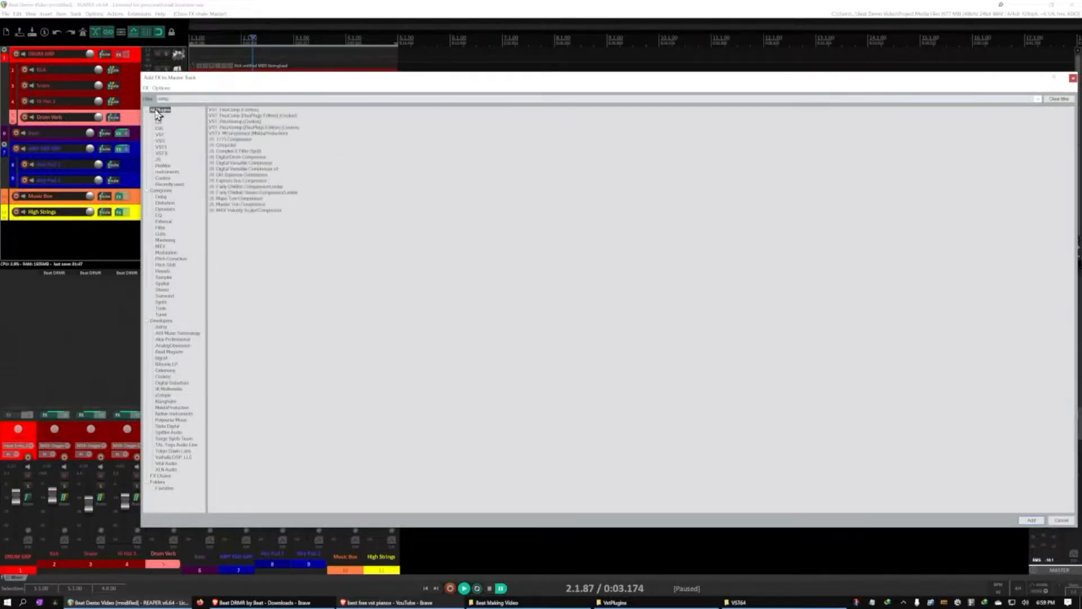
click(229, 110)
double_click(229, 110)
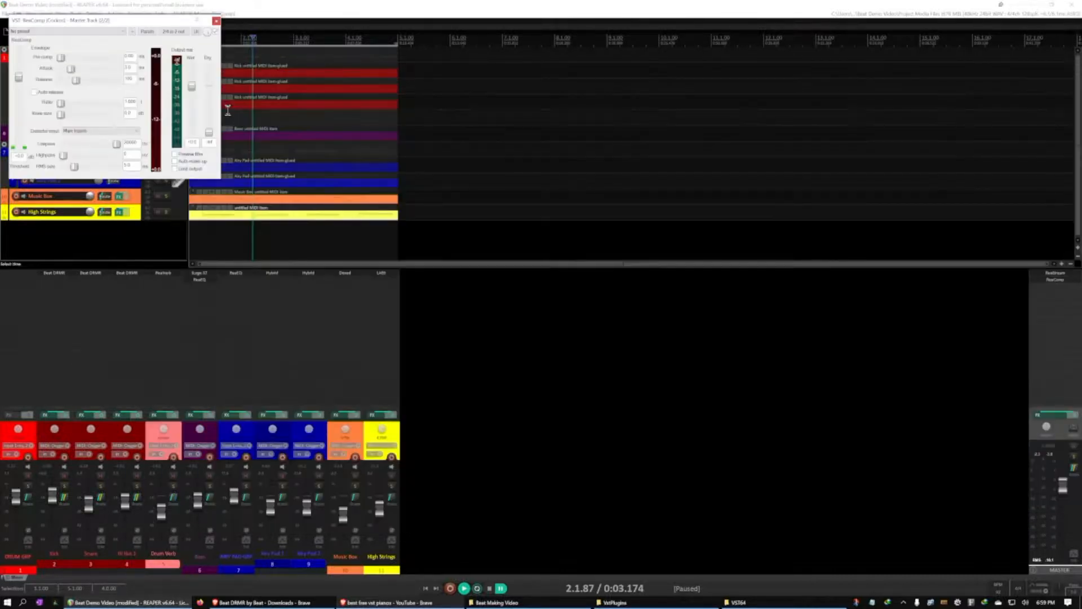
drag(149, 24, 805, 267)
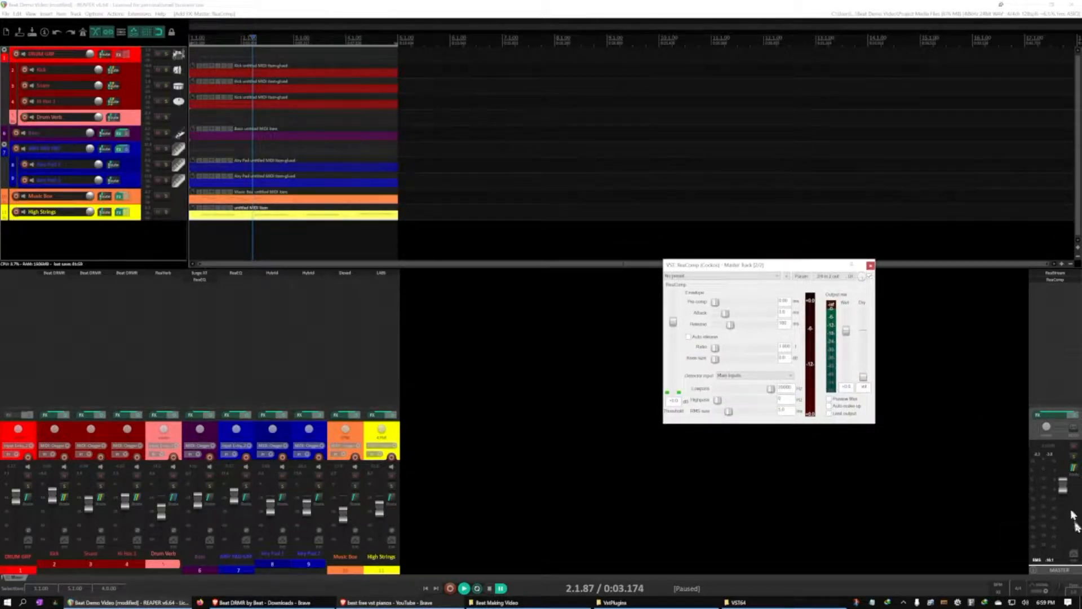
Move ReaComp ahead of ReaStream in the master track's effects chain and reopen its settings
click(870, 265)
mouse_move(1042, 274)
mouse_down()
mouse_move(1043, 289)
mouse_move(1044, 273)
mouse_up()
click(1045, 274)
Look through ReaComp's presets without choosing one, and play a short stretch of the loop through the compressor
click(769, 276)
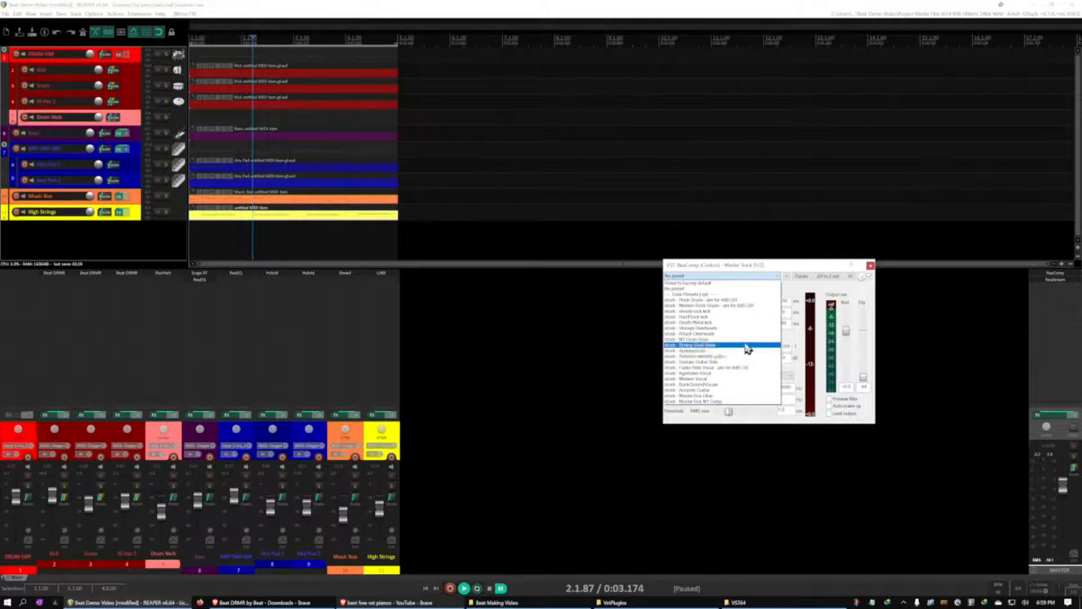
click(773, 276)
key(space)
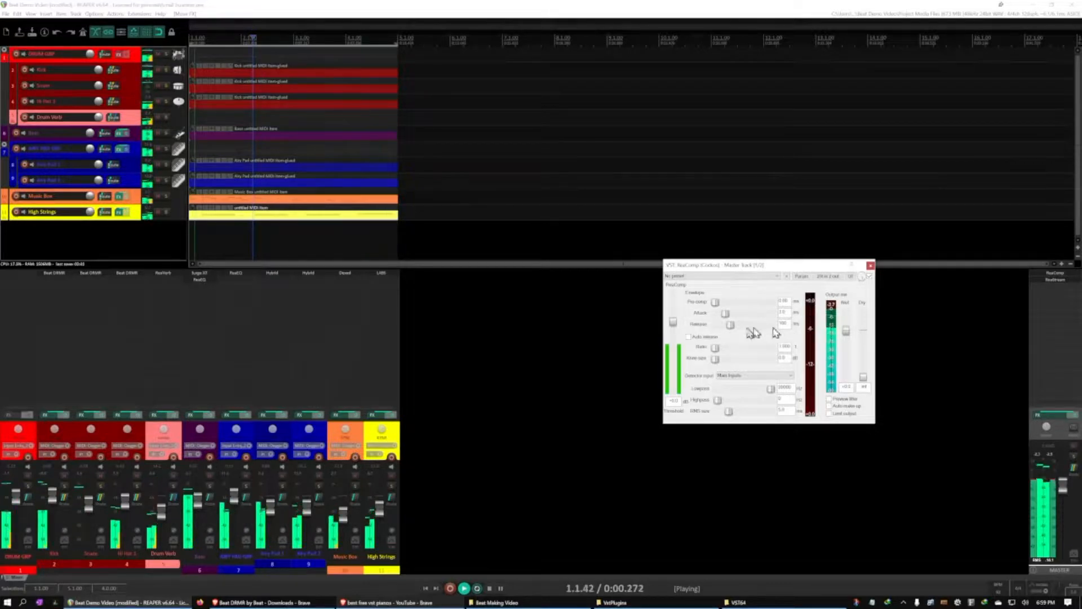
key(ctrl+space)
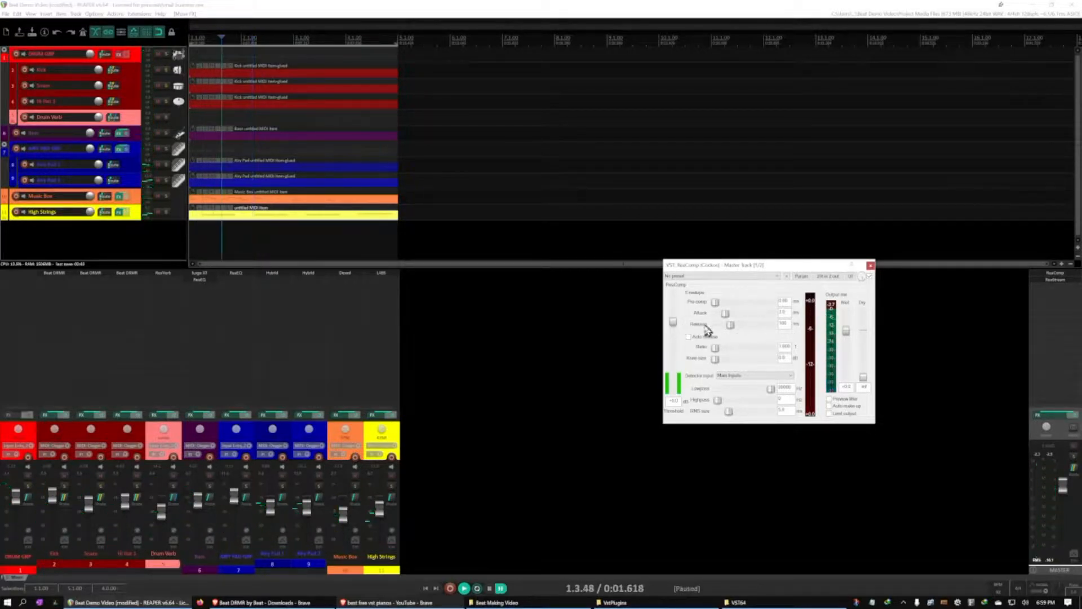
Try lowering ReaComp's threshold, and bring it back up to near 0 dB
click(673, 325)
drag(673, 322, 675, 334)
drag(674, 336, 674, 358)
drag(674, 358, 673, 326)
Set ReaComp's attack to about 9 ms and its release to about 253 ms
drag(728, 321, 732, 320)
drag(733, 319, 730, 320)
drag(731, 319, 737, 328)
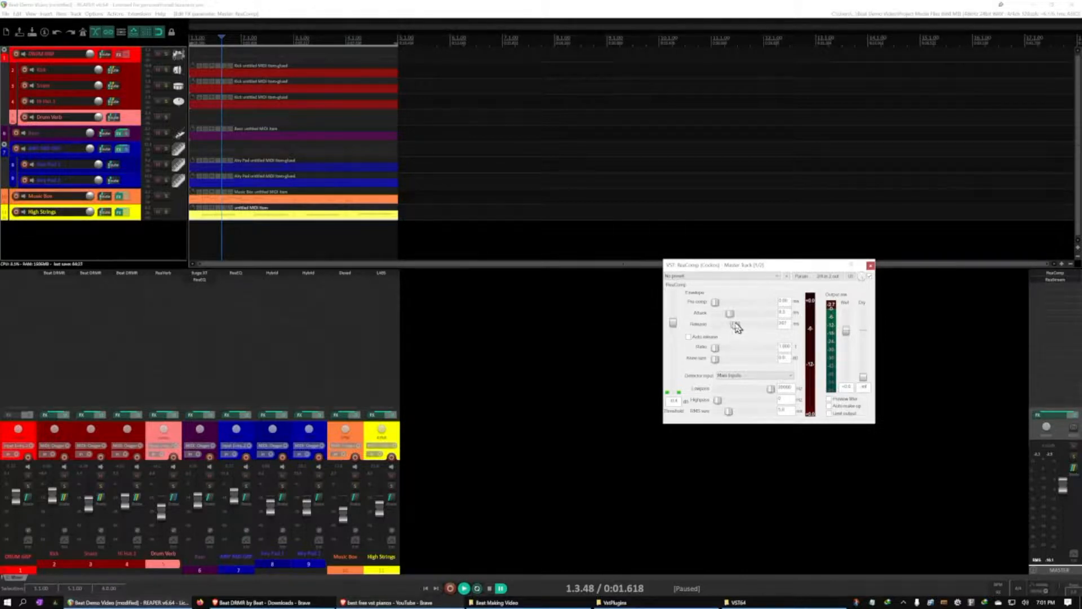
drag(735, 327, 721, 349)
Try ReaComp's ratio across its range and leave it around the middle
drag(723, 352, 715, 352)
drag(715, 348, 801, 353)
drag(771, 348, 743, 349)
Play the loop and adjust ReaComp's threshold by ear to about -7 dB
key(space)
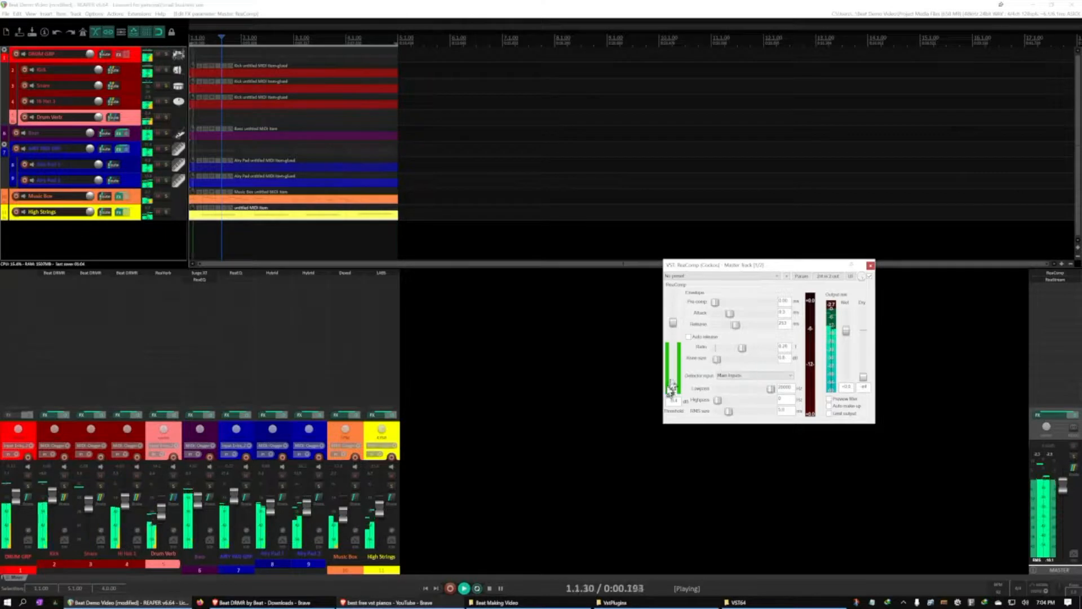
drag(674, 329, 676, 348)
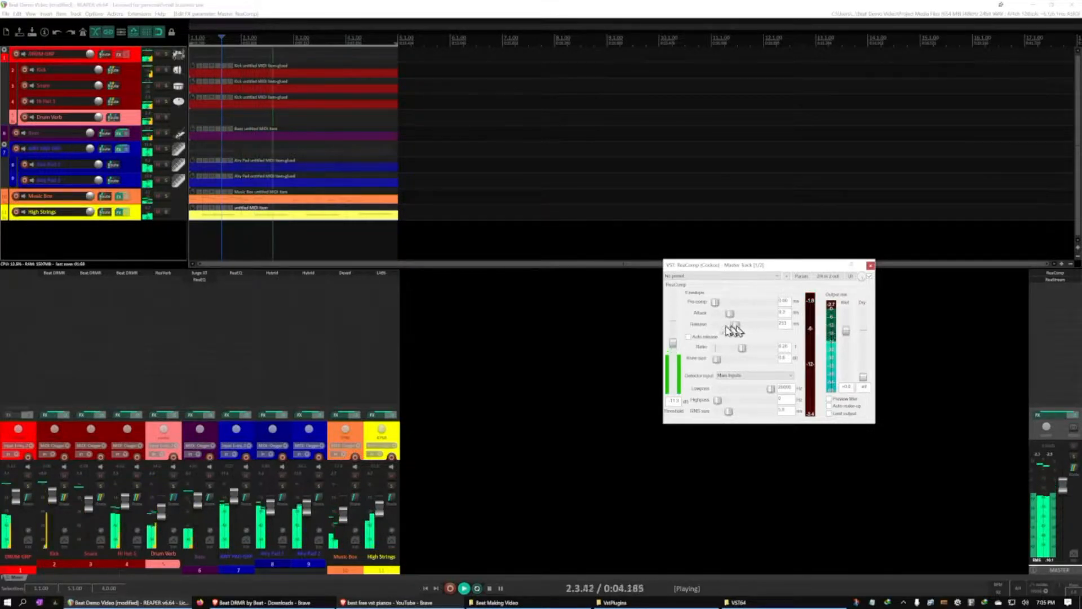
drag(673, 345, 675, 311)
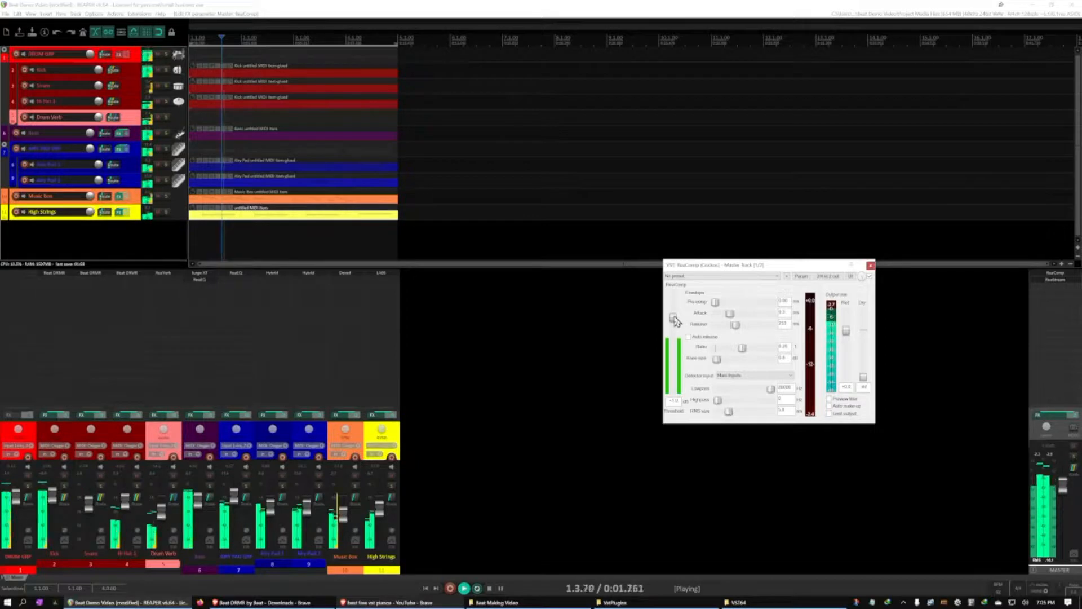
Compare the mix with ReaComp bypassed and enabled, fine-tune its threshold by ear, and close its window
click(871, 278)
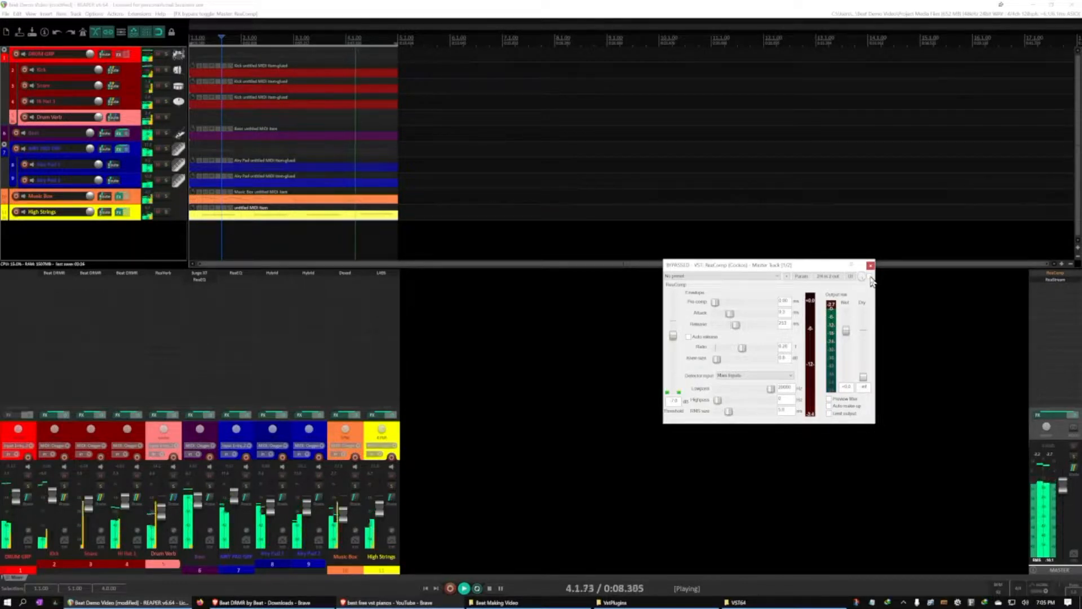
click(871, 278)
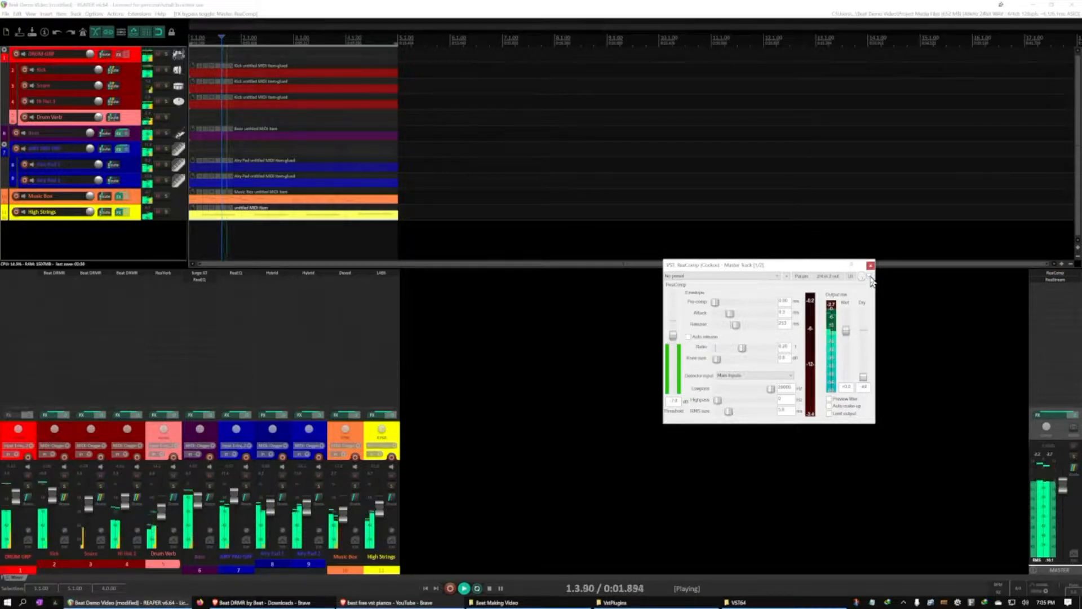
click(871, 277)
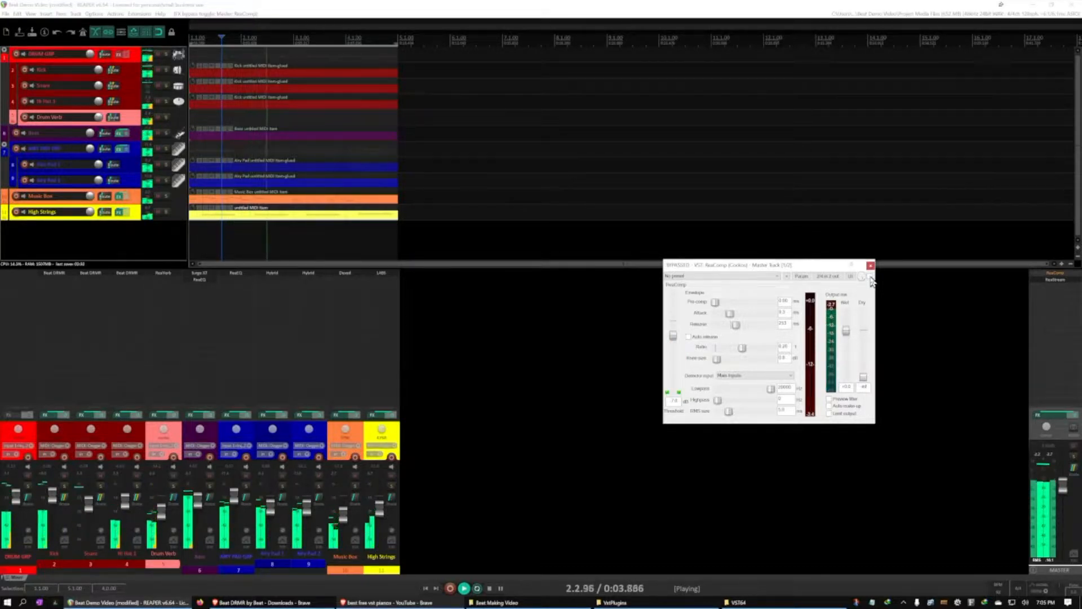
click(871, 278)
click(673, 336)
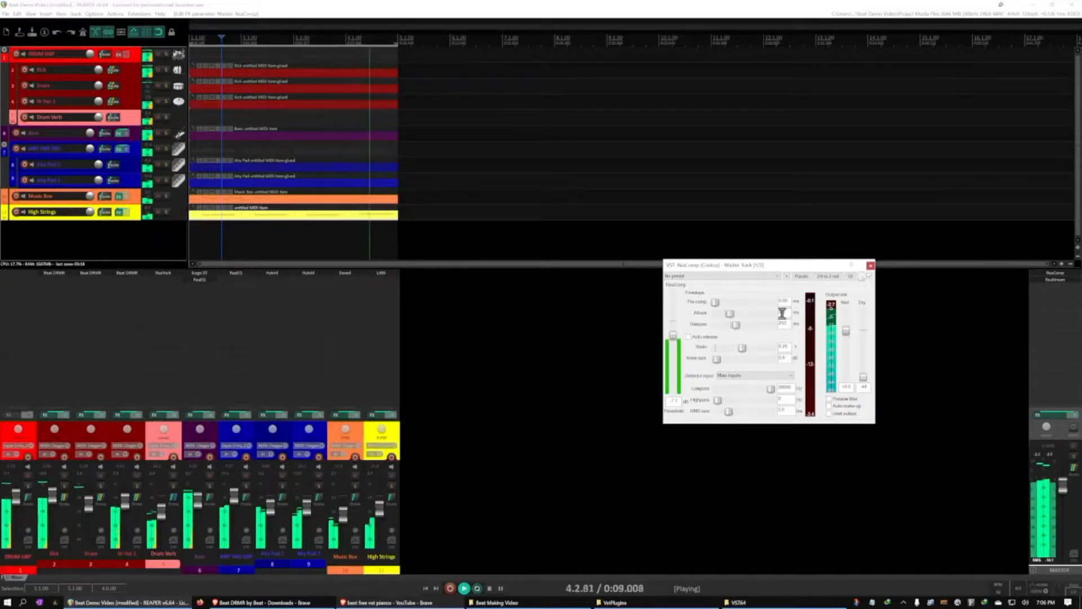
click(870, 267)
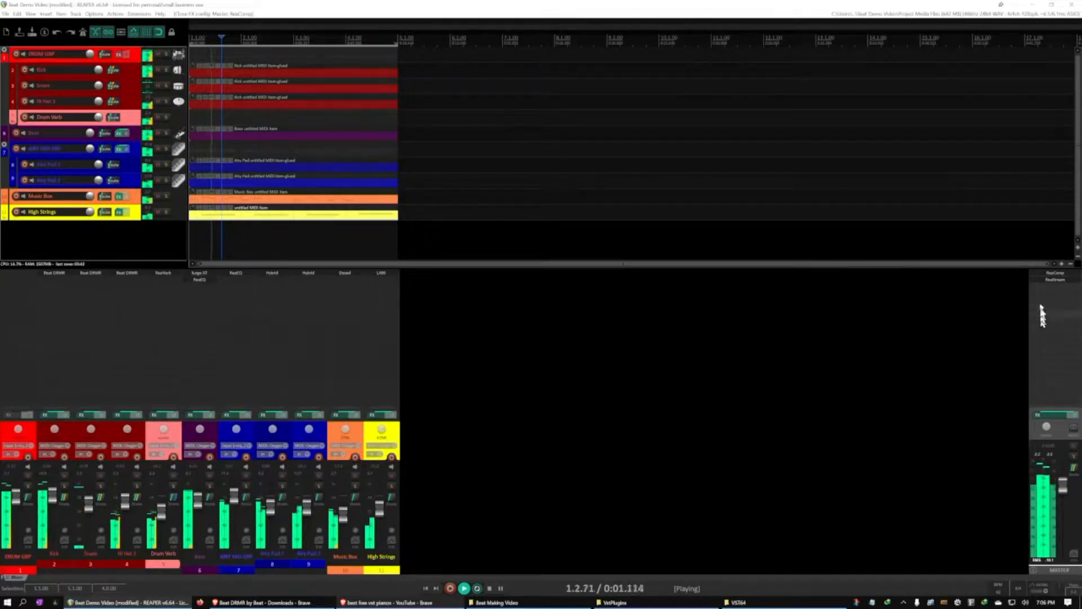
Add the JS Master Limiter to the master track's effects chain and adjust its threshold while the loop plays
click(1043, 423)
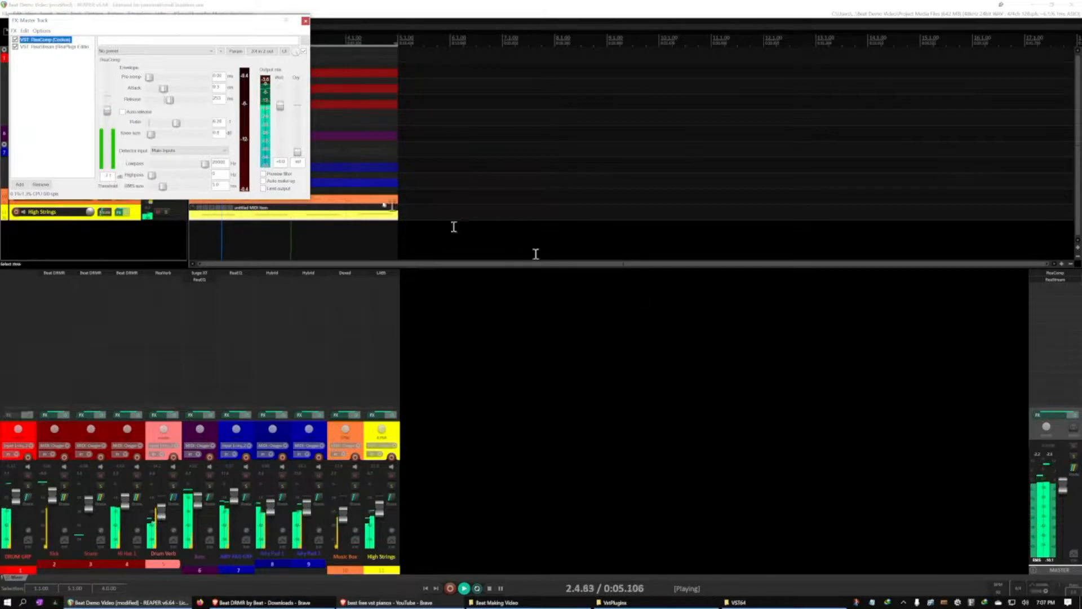
drag(152, 27, 522, 127)
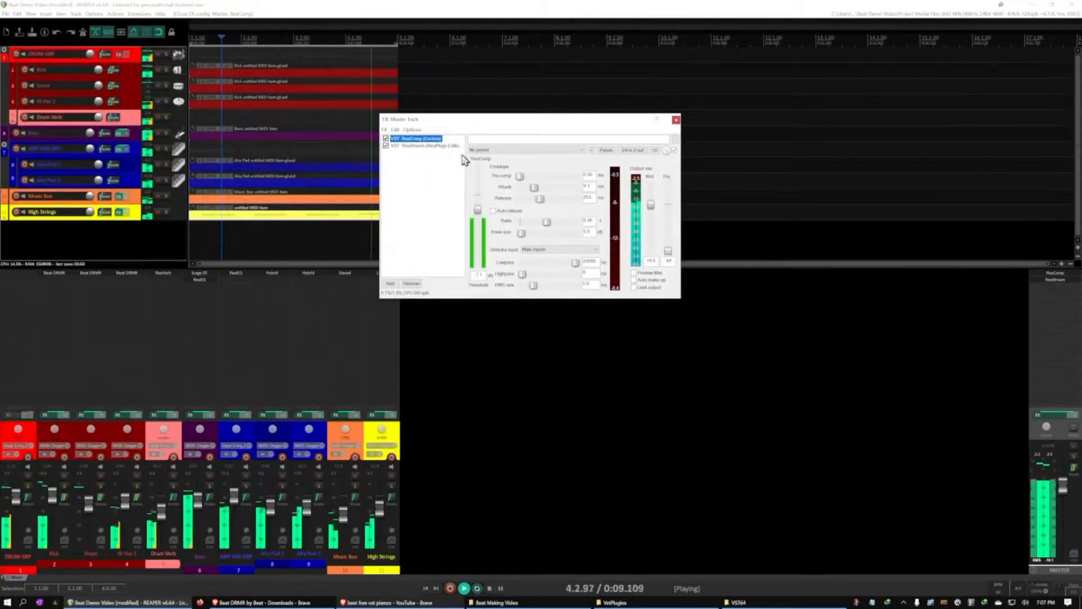
click(407, 177)
double_click(409, 181)
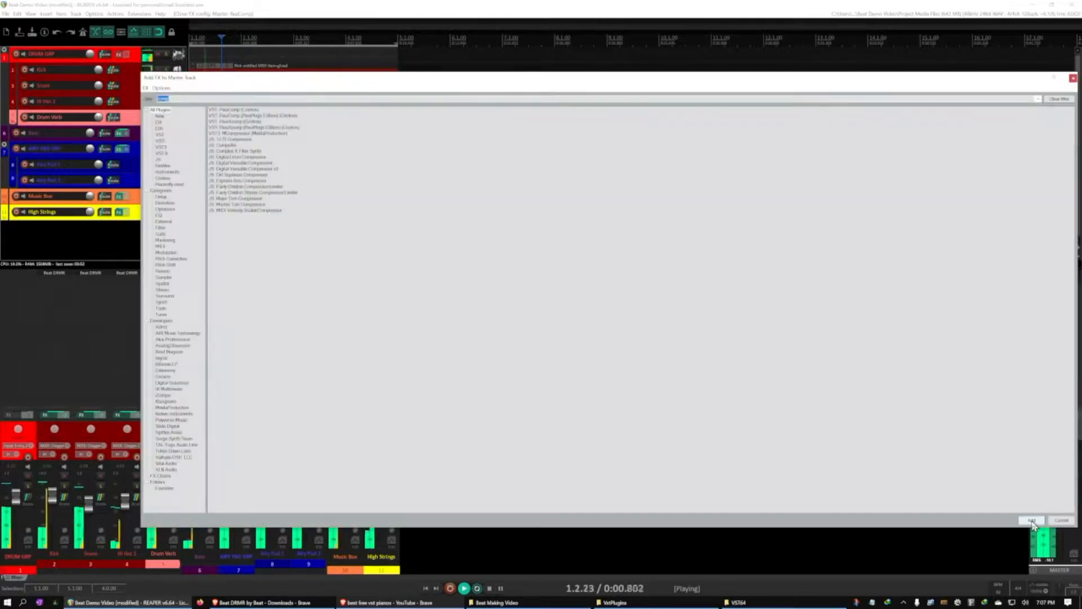
text(limiter)
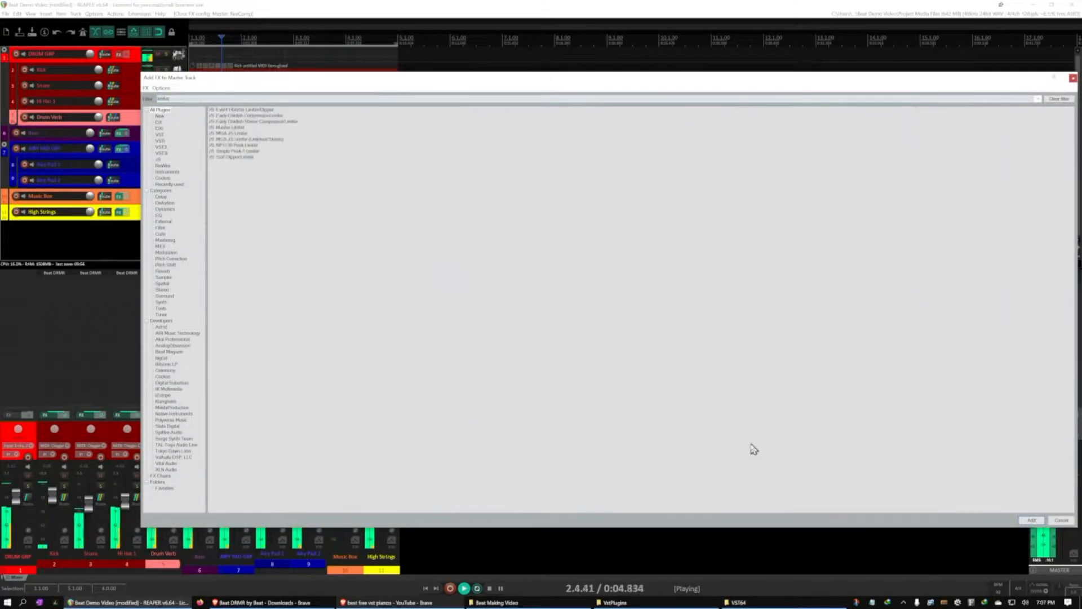
double_click(225, 128)
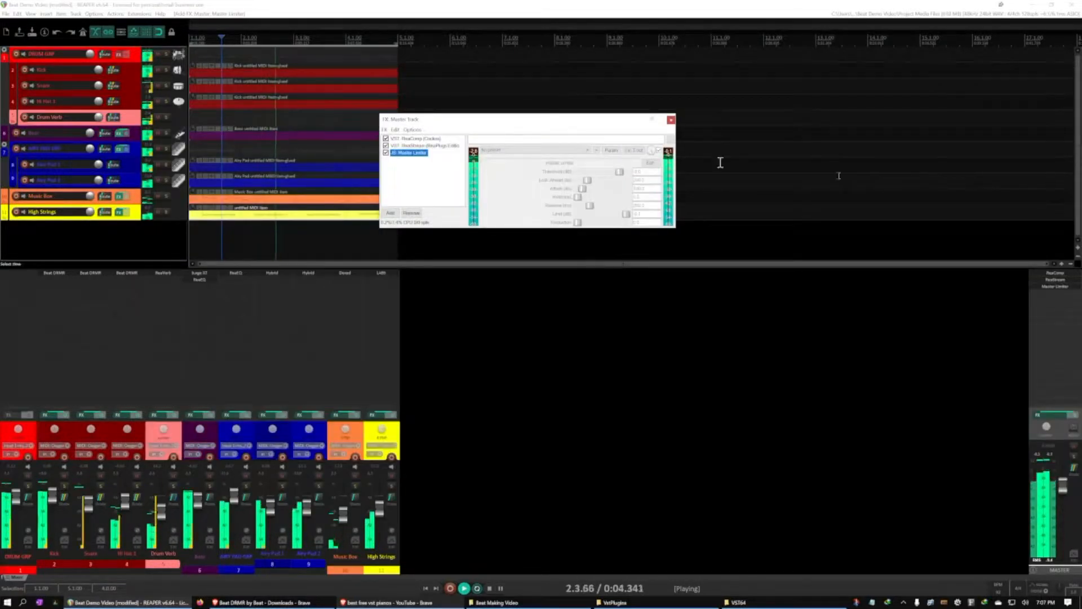
click(622, 174)
drag(622, 173, 629, 174)
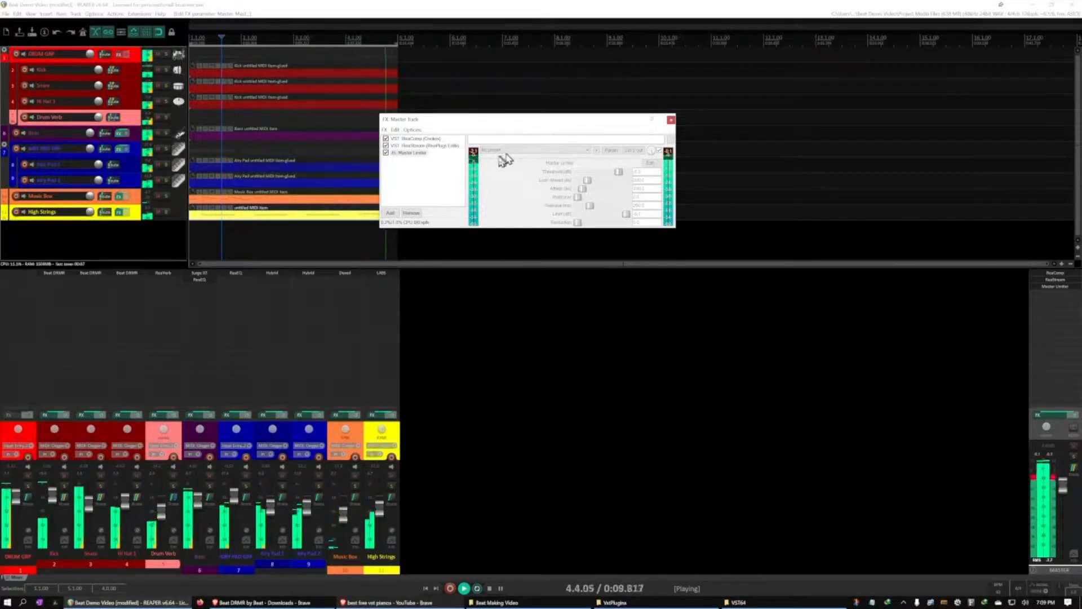
Add ReaEQ to the master track's effects chain, close the chain window and pause playback
double_click(404, 172)
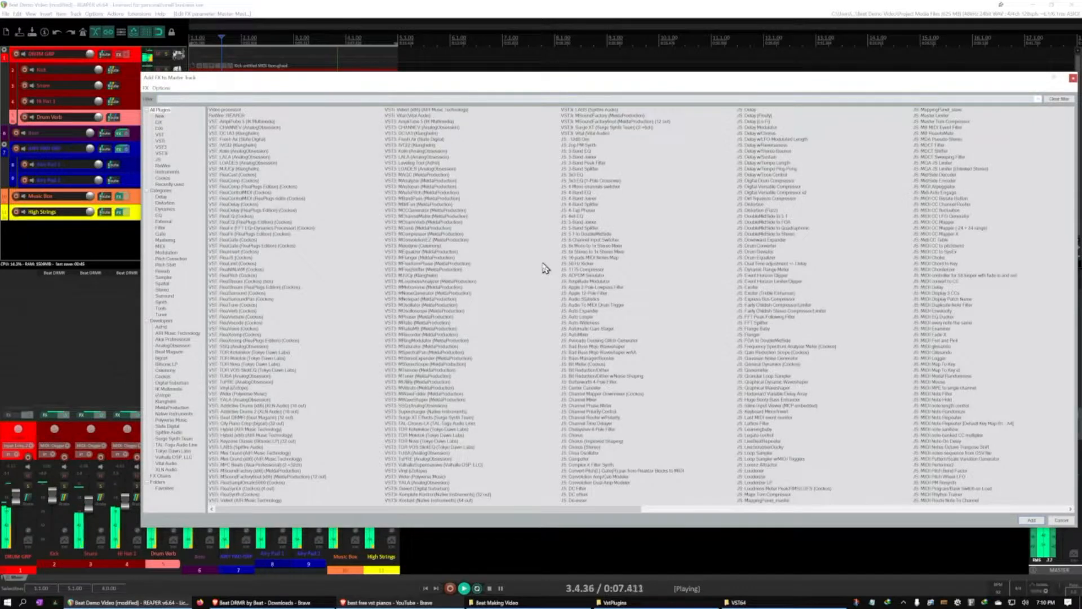
text(eq)
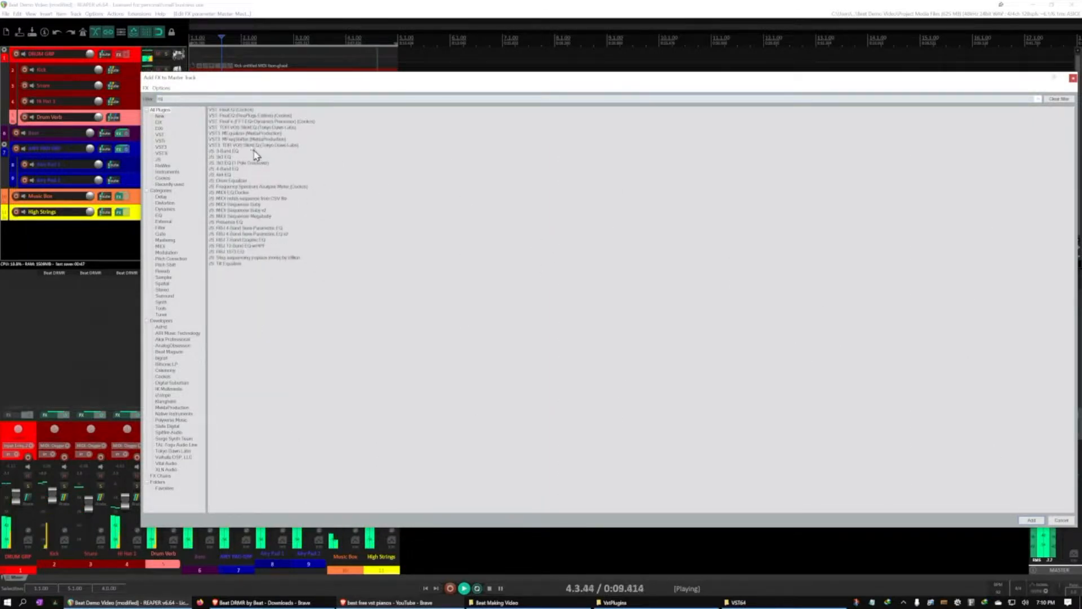
double_click(234, 111)
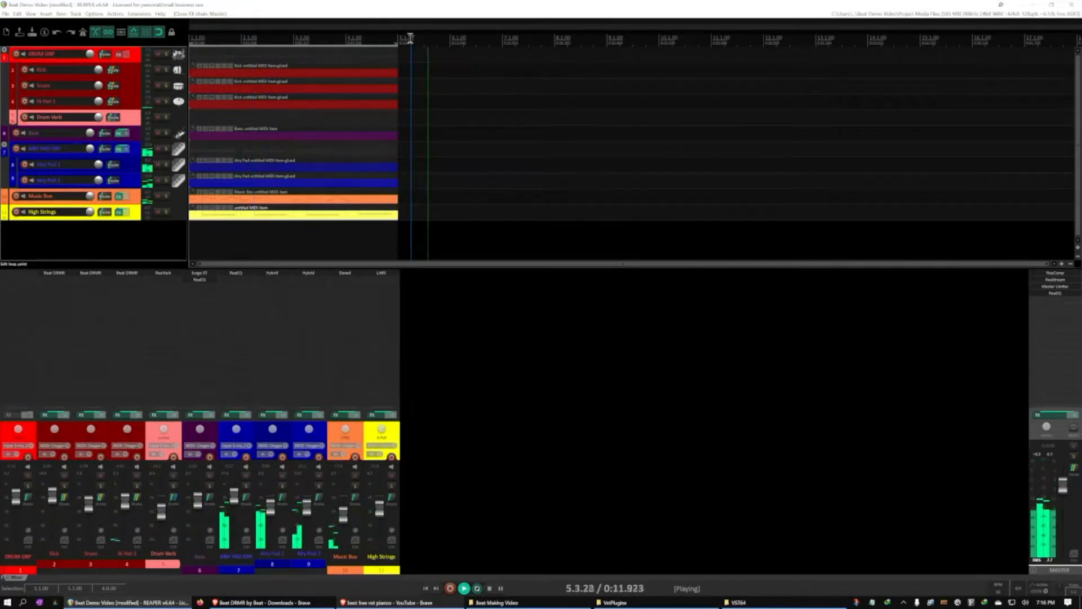
key(Escape)
key(space)
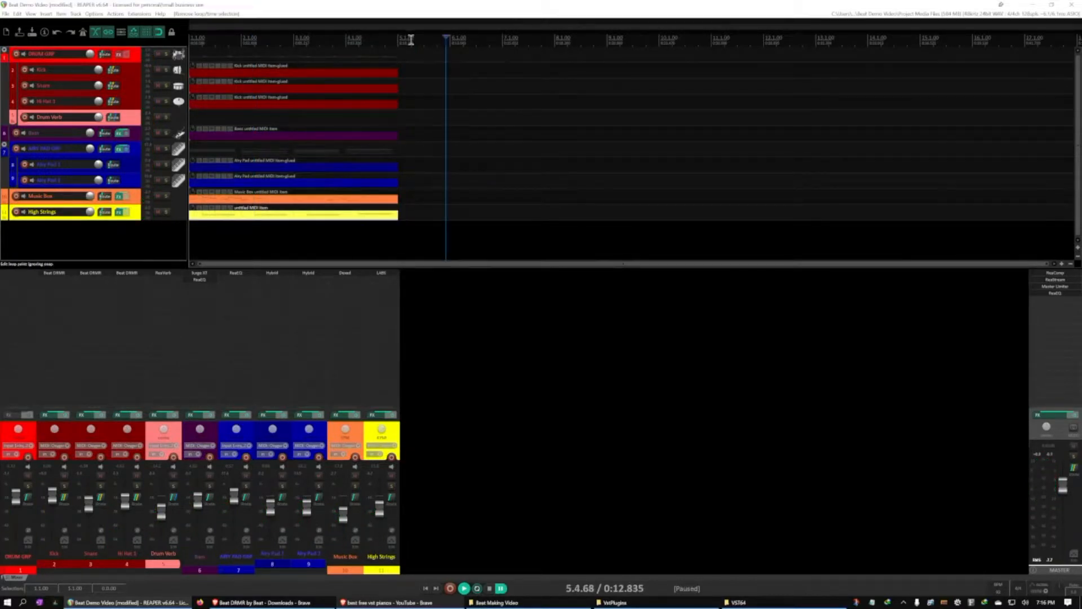
Clear the time selection and duplicate all items of the four-bar loop directly after it, up to bar 9
key(ctrl+z)
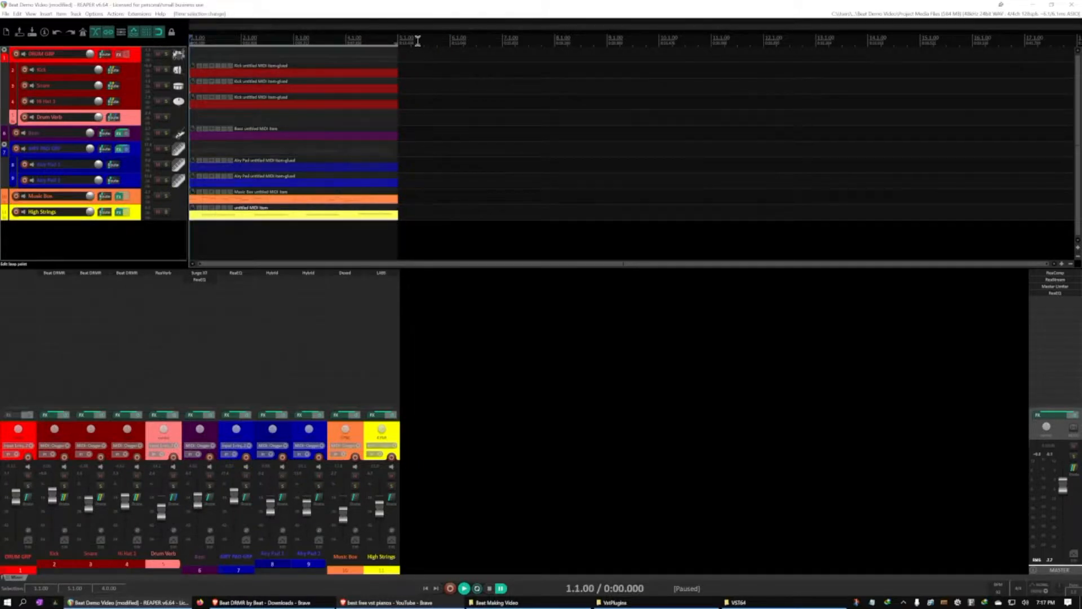
key(Escape)
scroll(402, 38, down, 2)
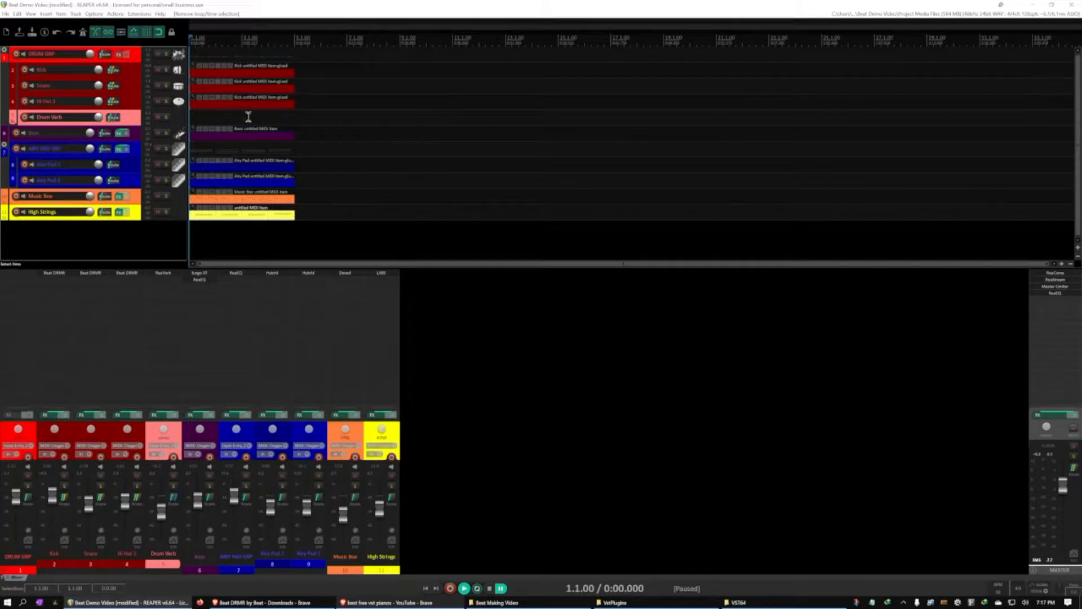
drag(318, 54, 203, 238)
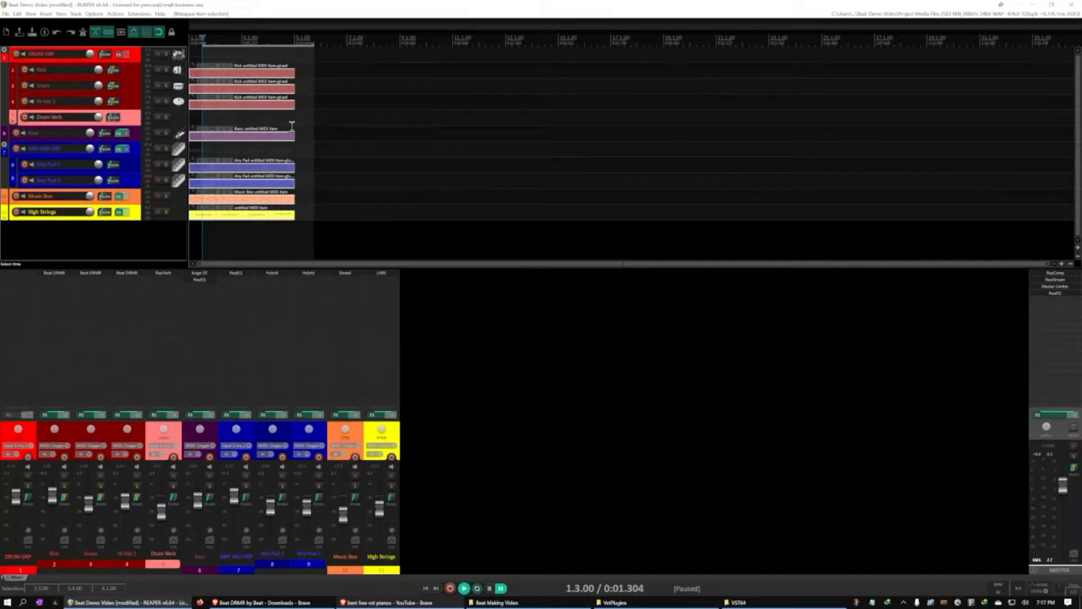
key(Escape)
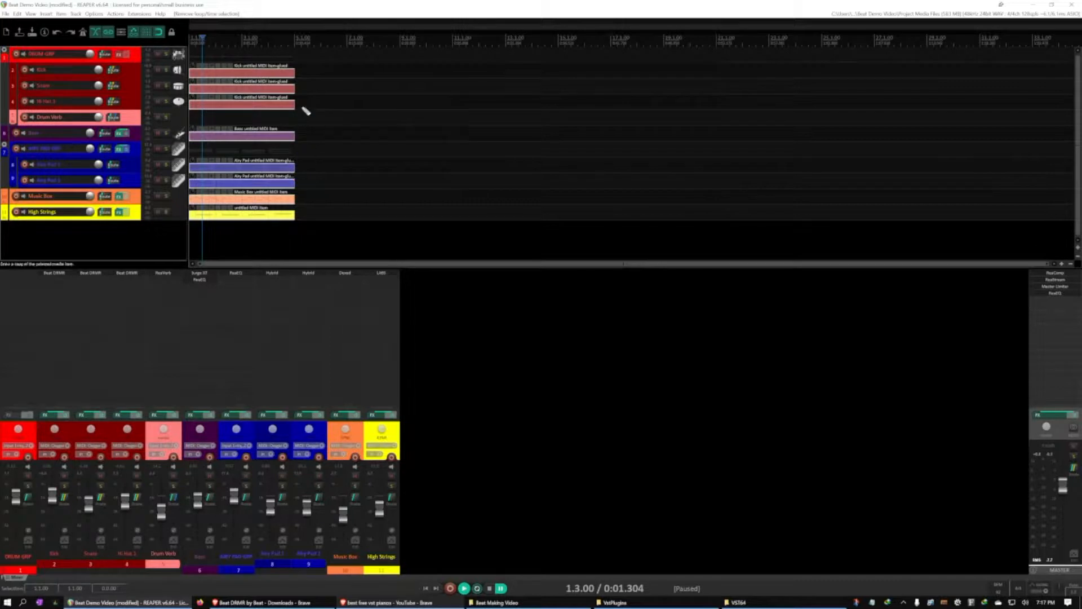
key(ctrl+d)
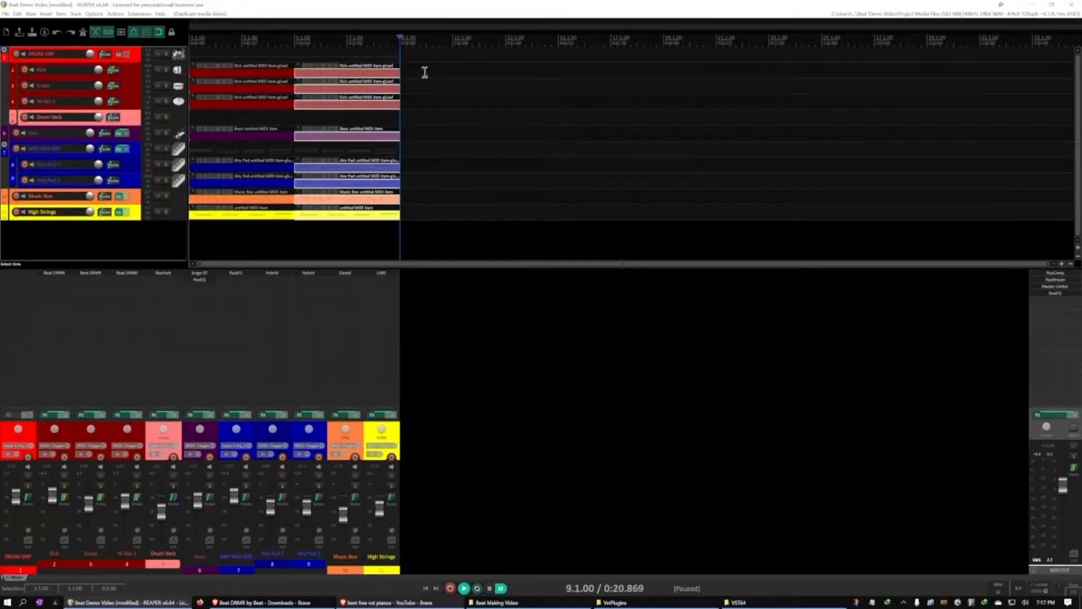
Double the arrangement twice by duplicating all items, first up to bar 17 and then up to bar 33
drag(427, 71, 228, 228)
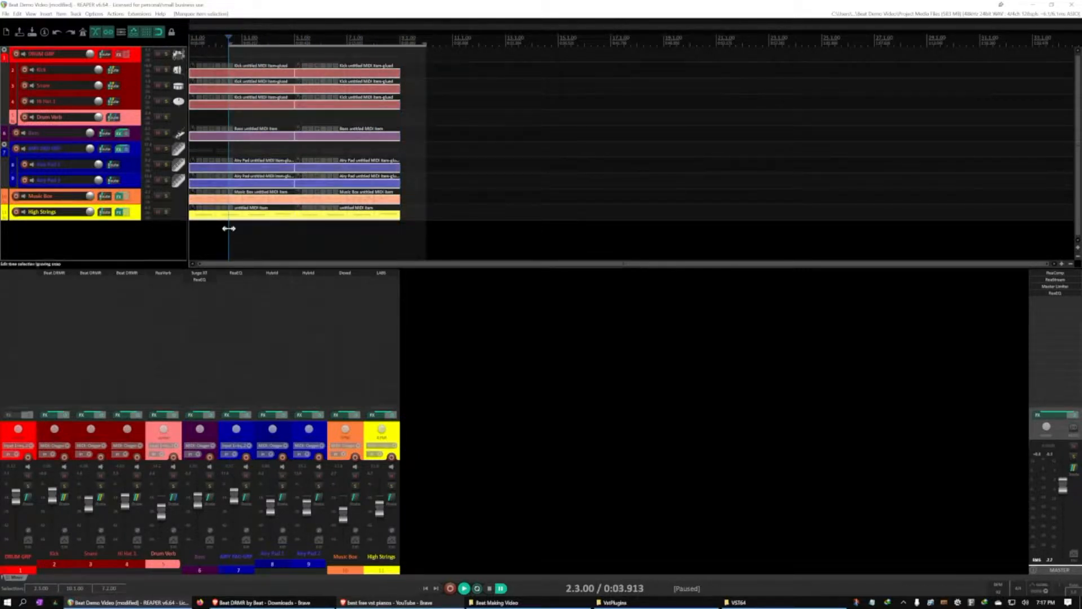
key(ctrl+d)
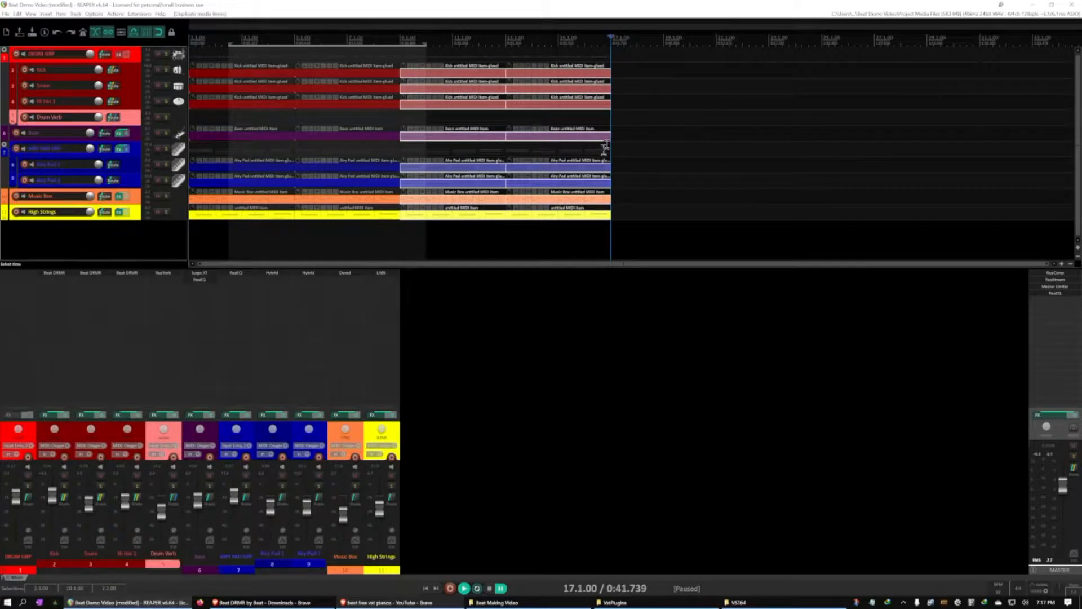
drag(641, 62, 251, 254)
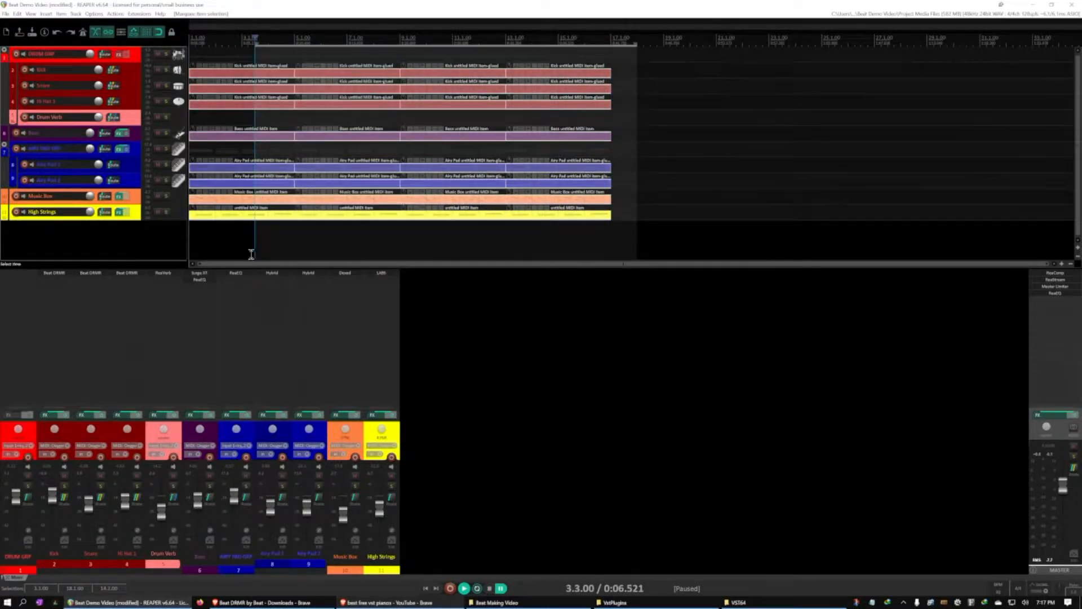
key(ctrl+d)
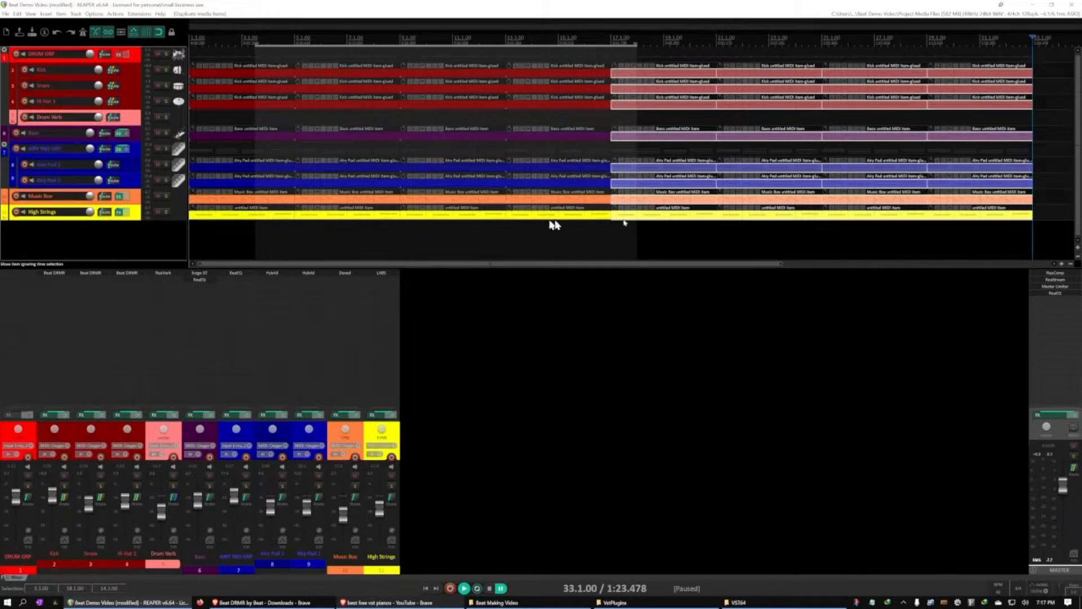
Duplicate all 32 bars of items up to bar 65, deselect them and clear the time selection
click(1071, 263)
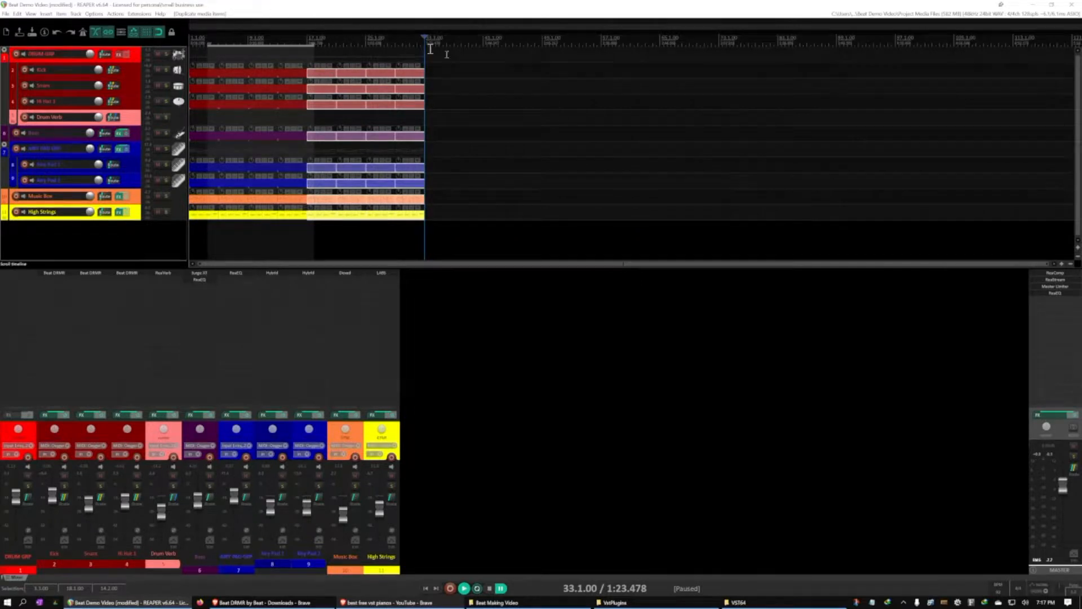
drag(459, 66, 175, 238)
key(ctrl+d)
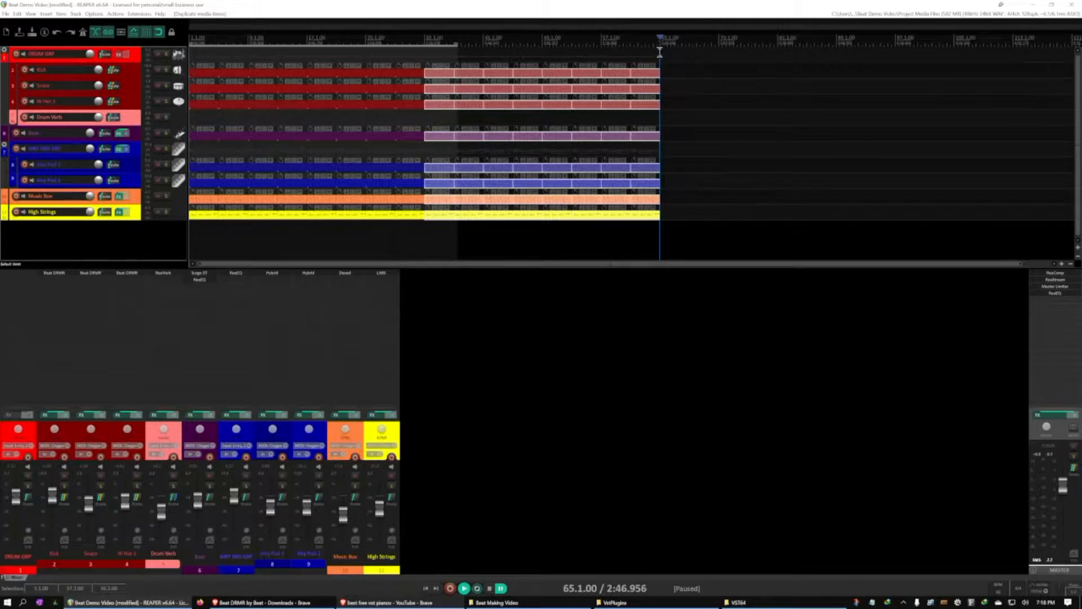
click(641, 243)
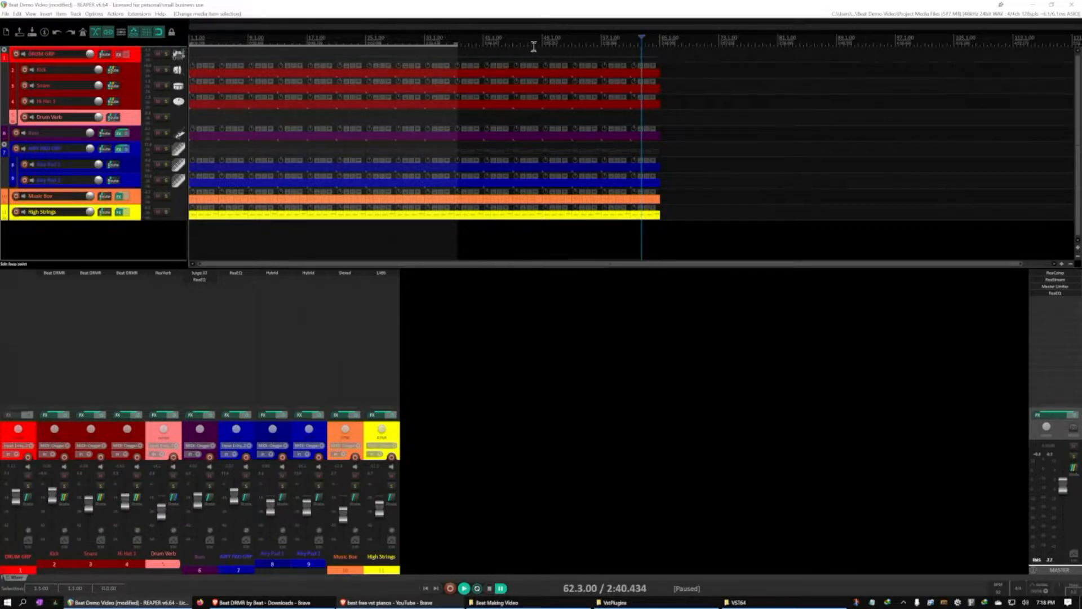
key(Escape)
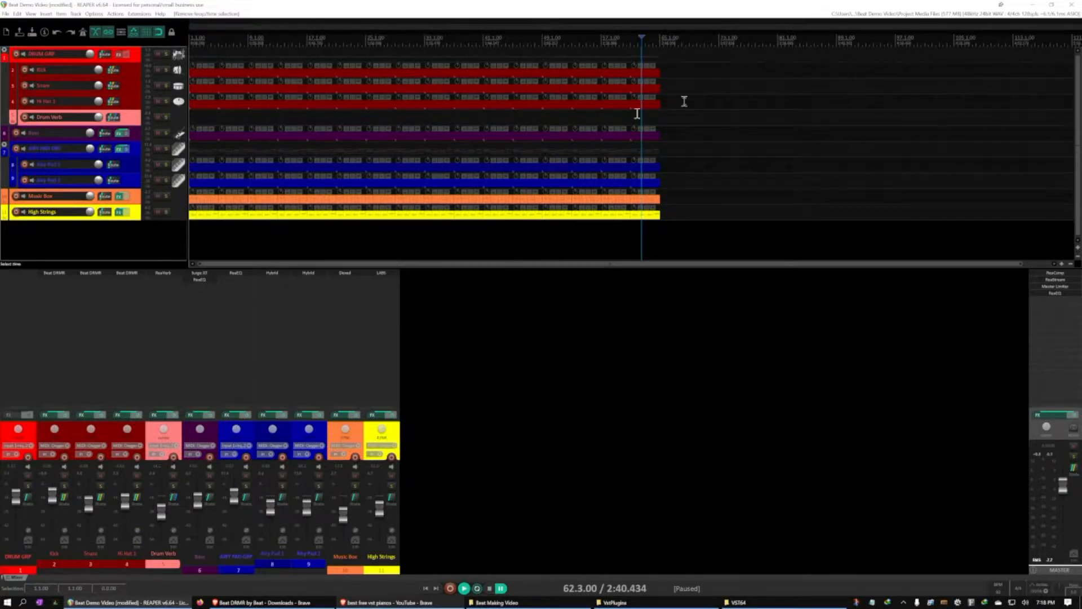
Check the arrangement's full length with a time selection from bar 1 to bar 65 and the cursor at its end
drag(661, 119, 135, 112)
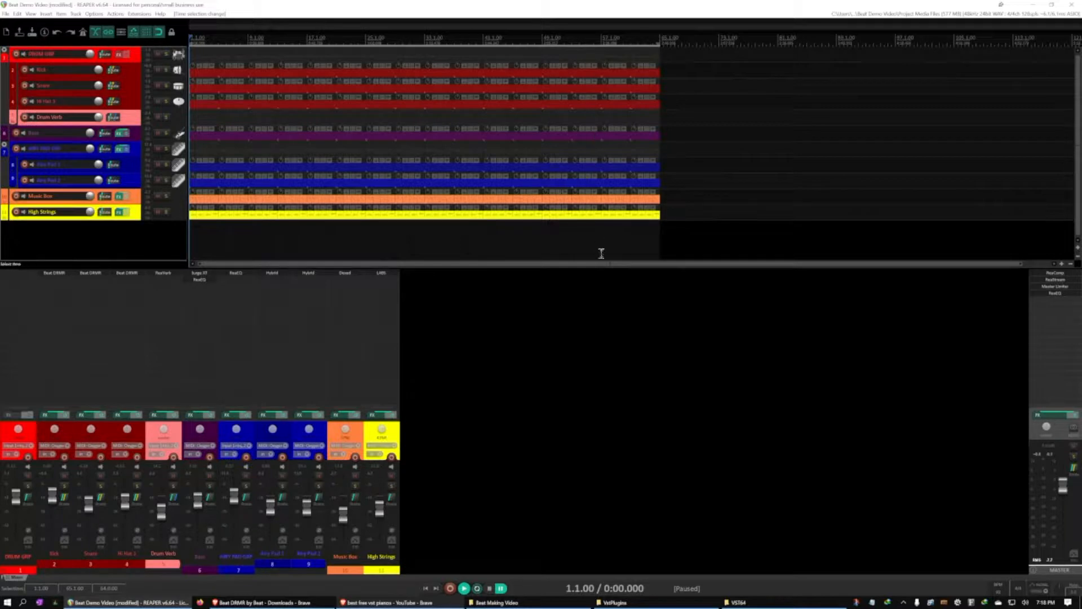
click(660, 38)
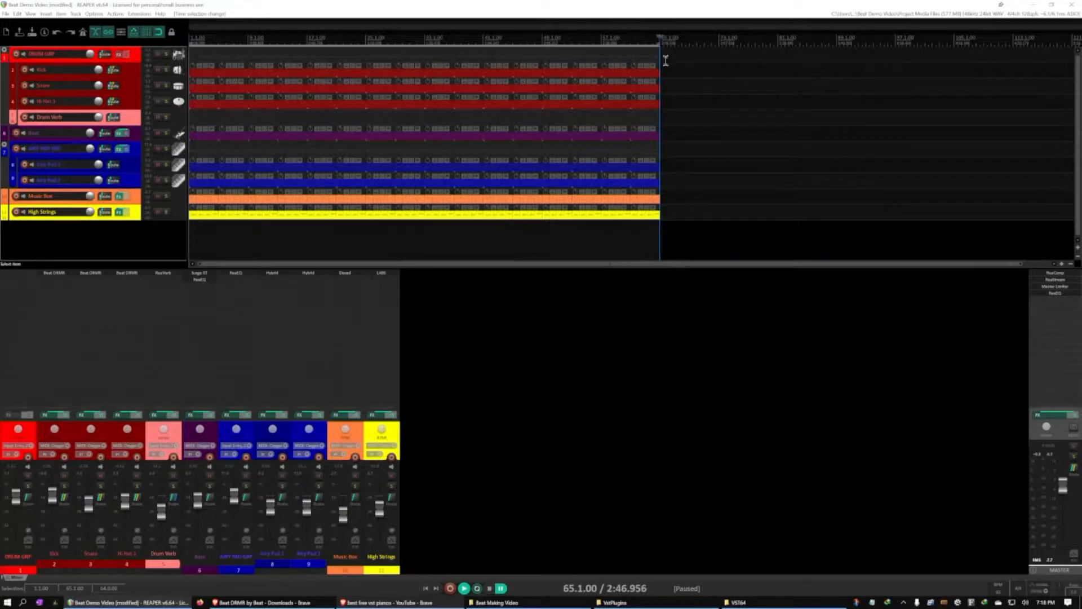
click(436, 257)
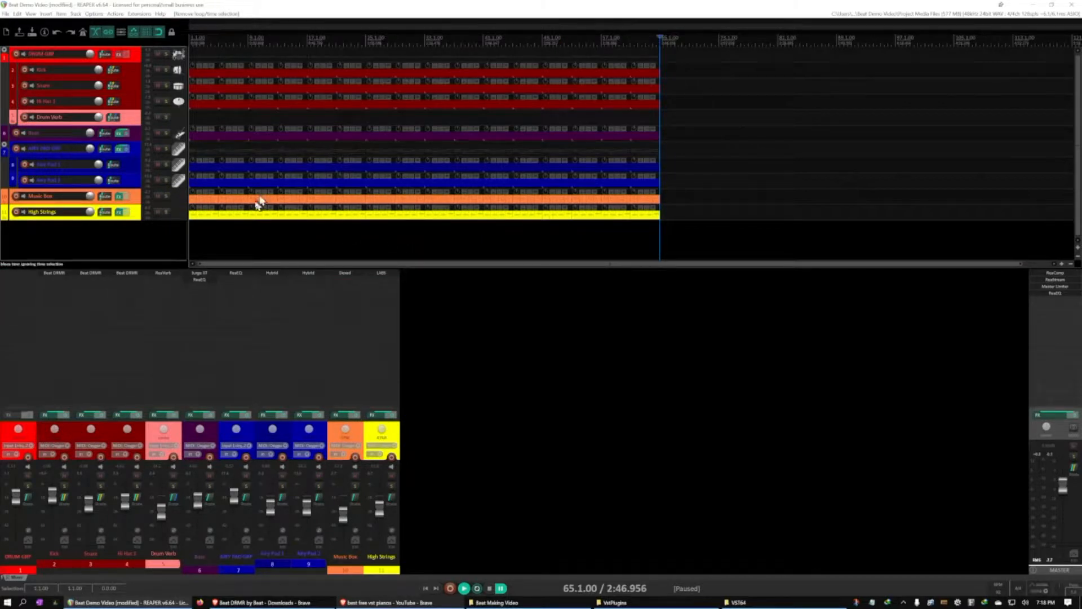
Play the opening bars from the start to judge the first Music Box and High Strings items
click(200, 199)
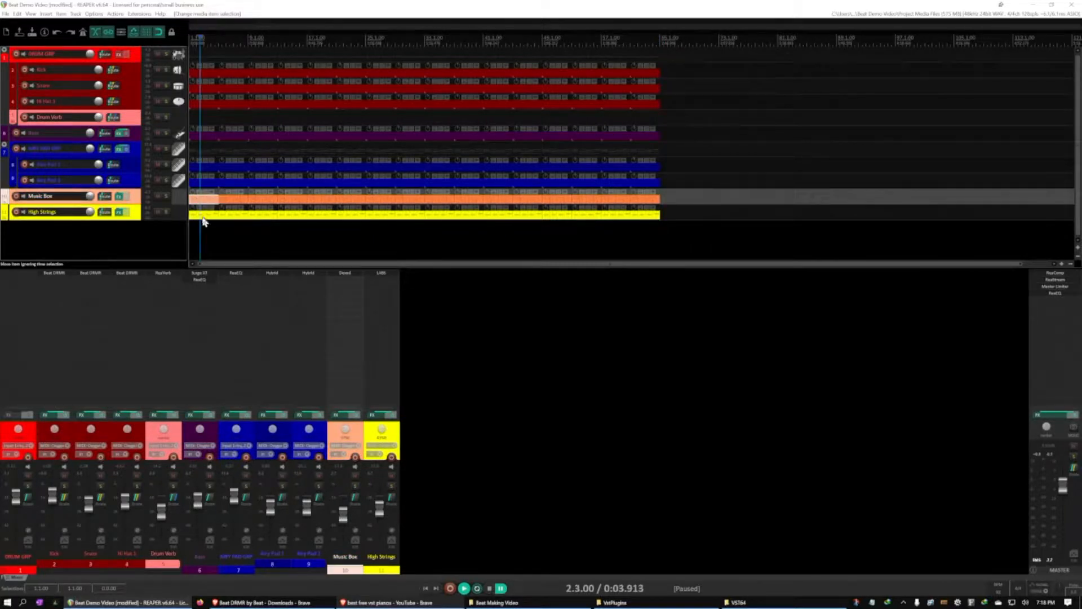
click(203, 217)
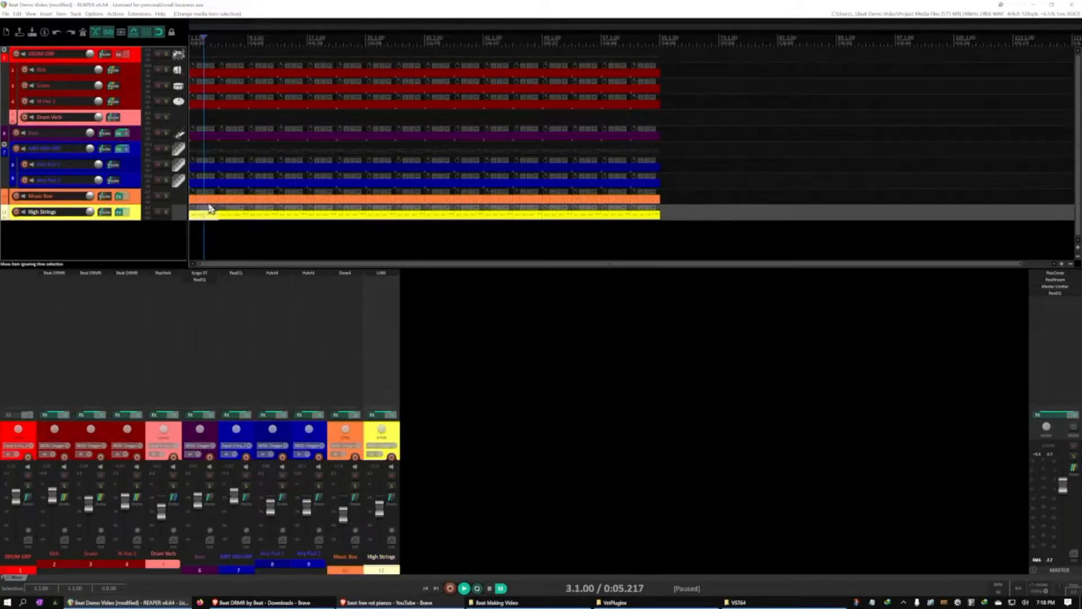
click(209, 203)
key(w)
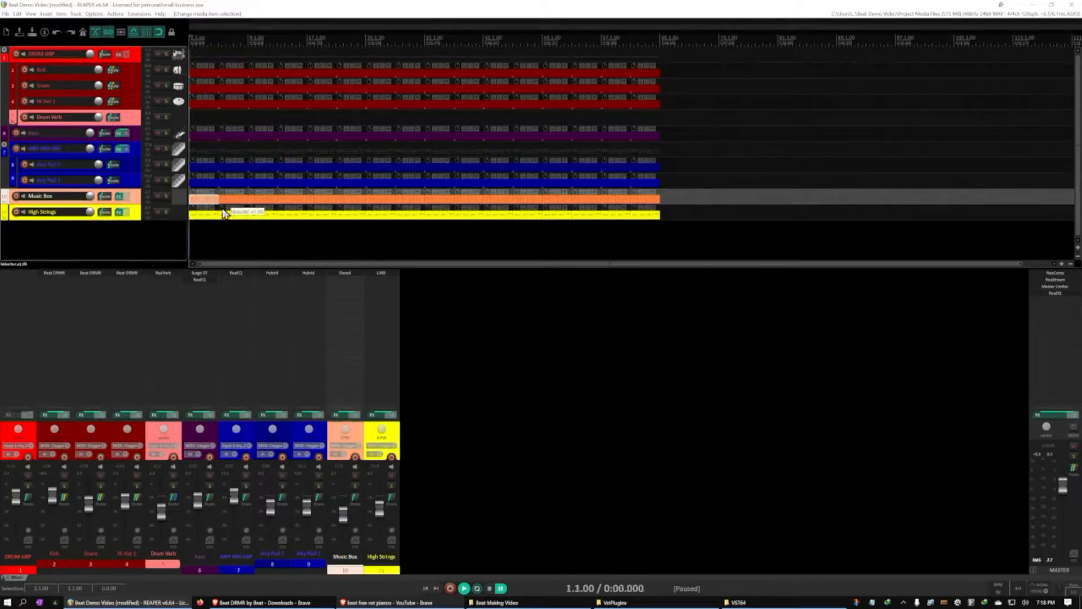
key(space)
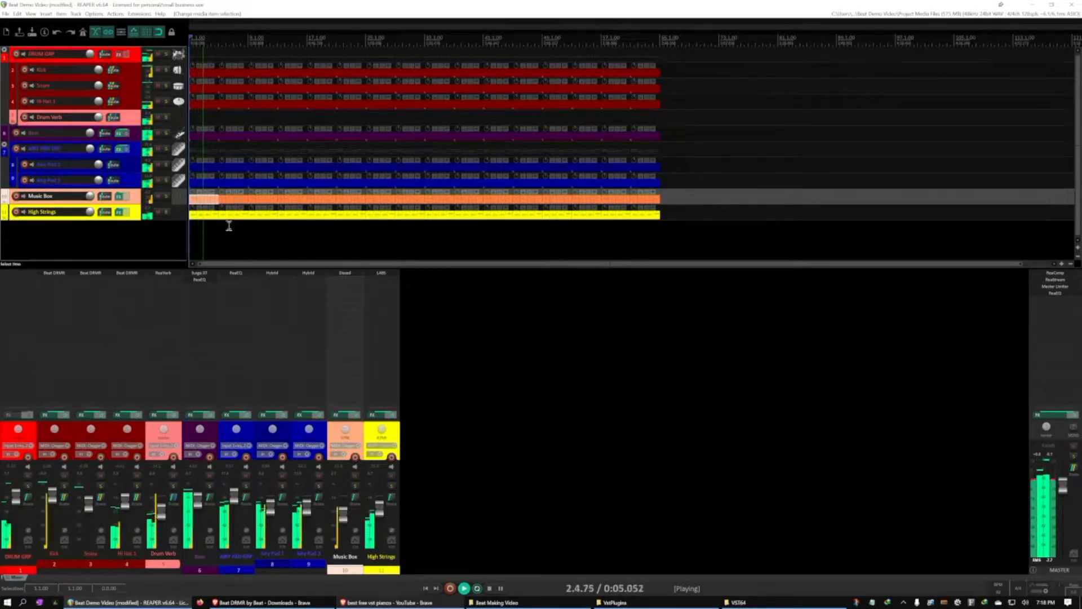
key(ctrl+space)
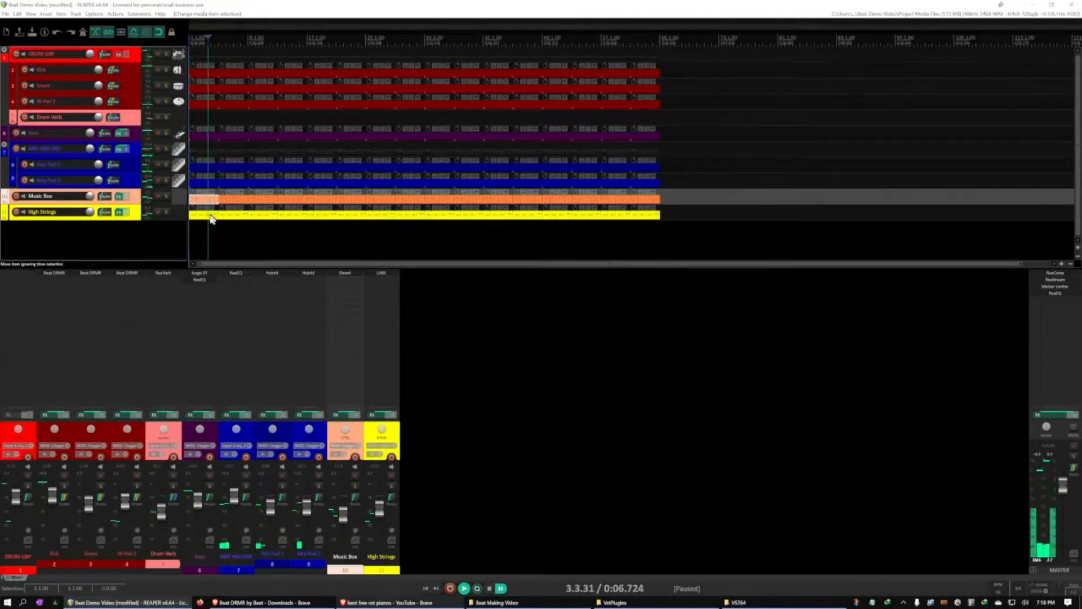
Delete the first four-bar items on the Music Box and High Strings tracks and audition the opening
click(212, 222)
click(201, 204)
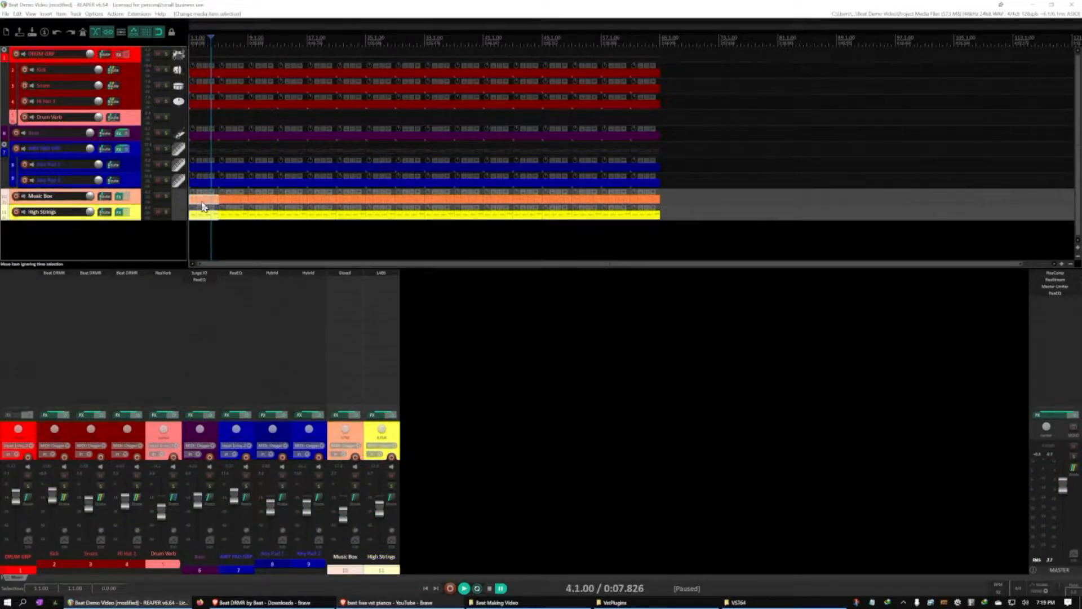
key(Delete)
click(194, 230)
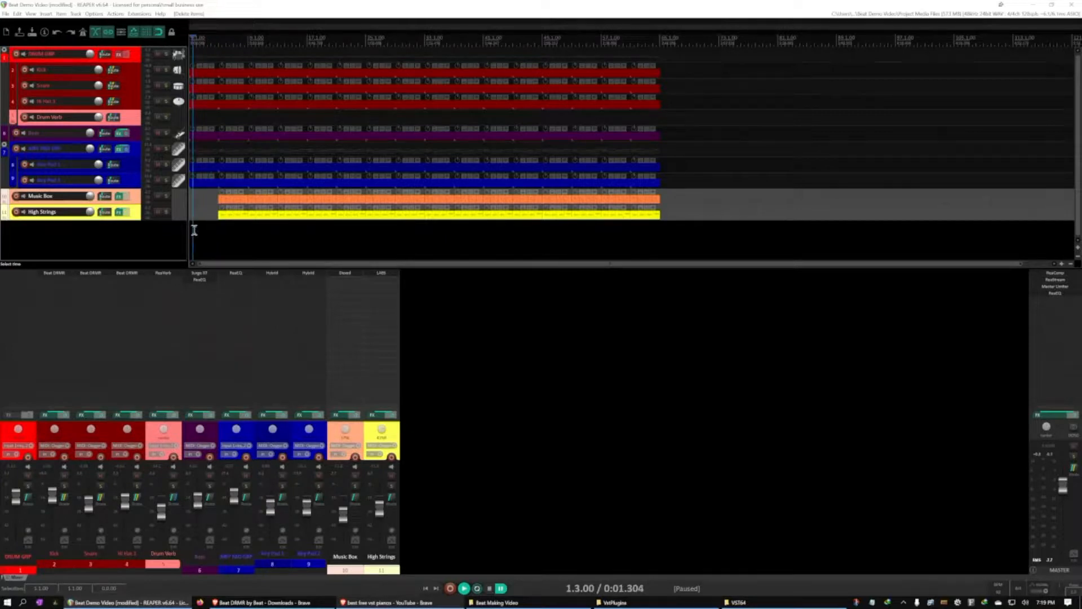
key(space)
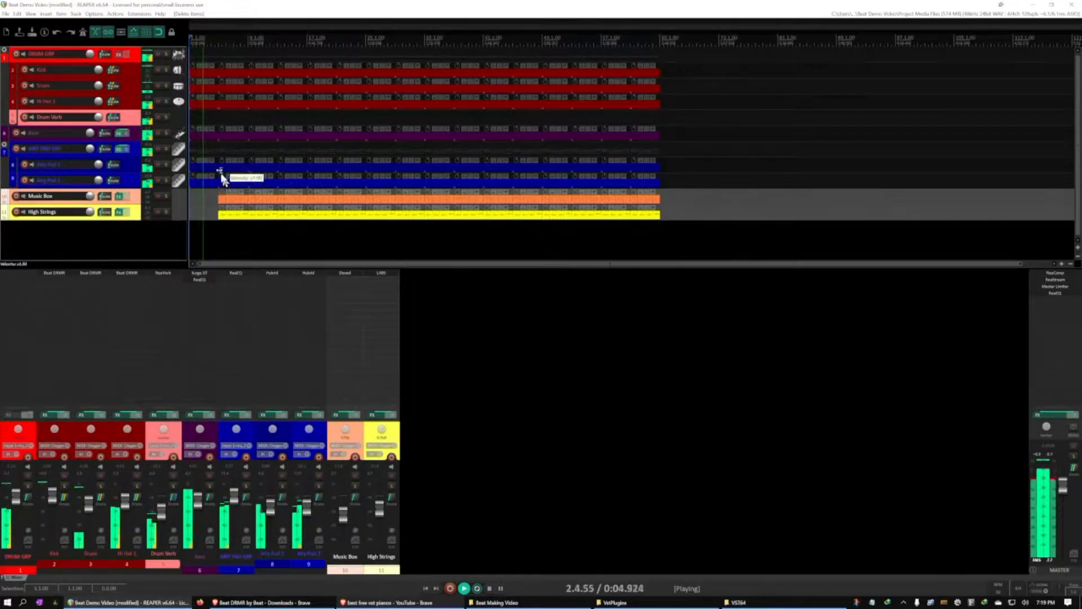
key(space)
Delete the first four-bar item on the Hi Hat 1 track and audition the opening from the start
click(201, 104)
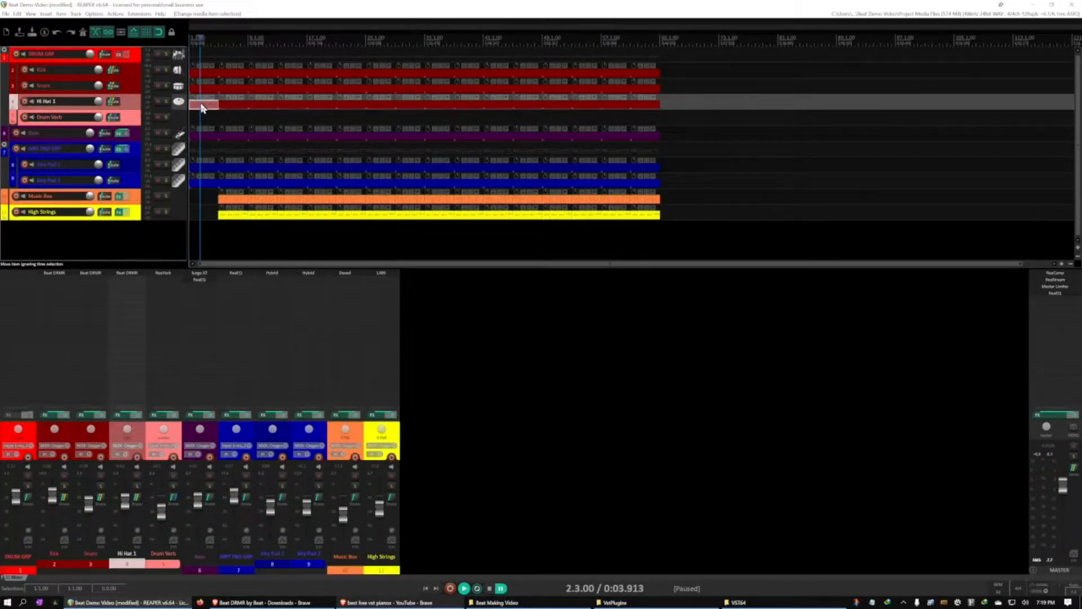
key(Delete)
key(Home)
key(space)
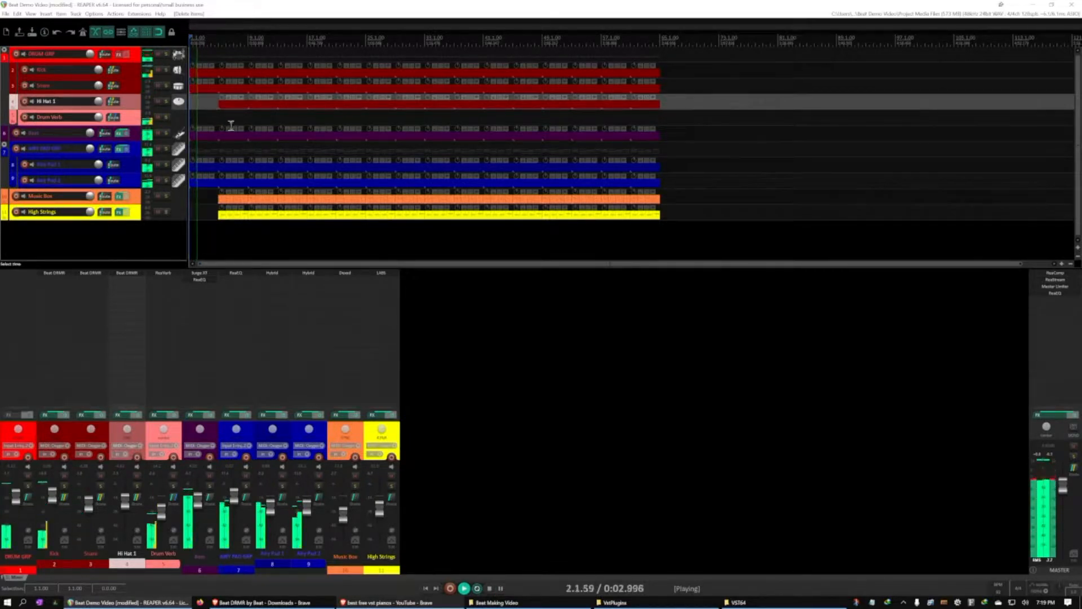
key(space)
Delete the first four-bar item on the Bass track and play the intro from the start up to bar 5
click(212, 140)
key(Delete)
key(Home)
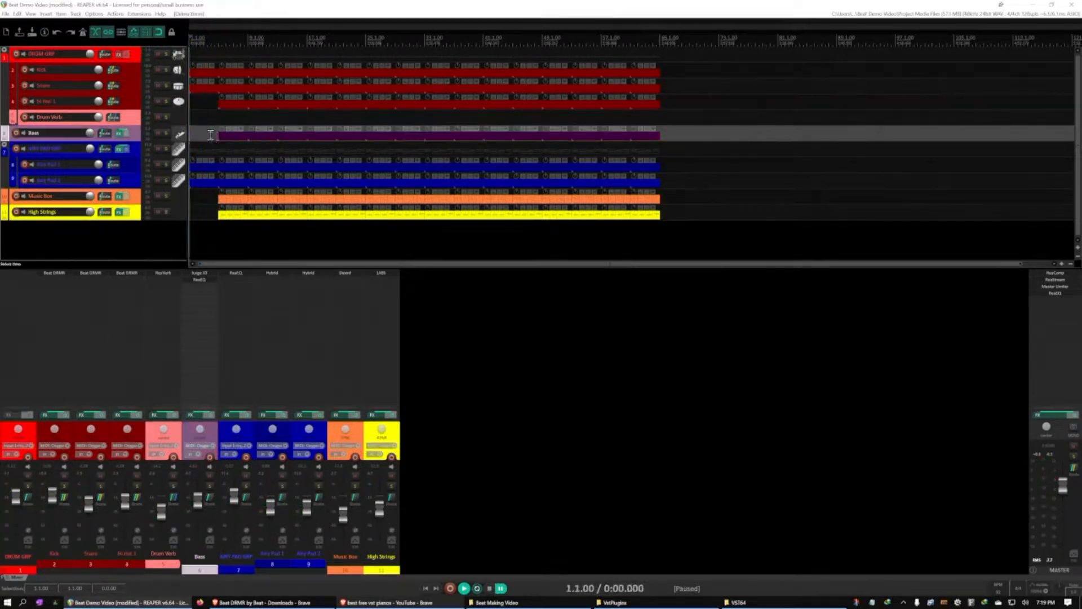
key(space)
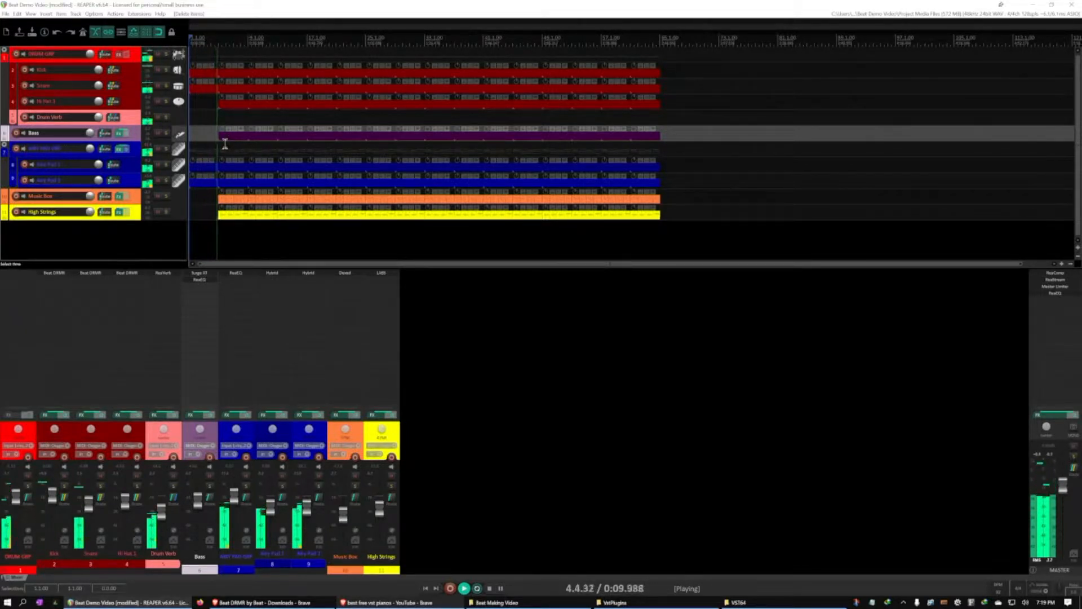
key(ctrl+space)
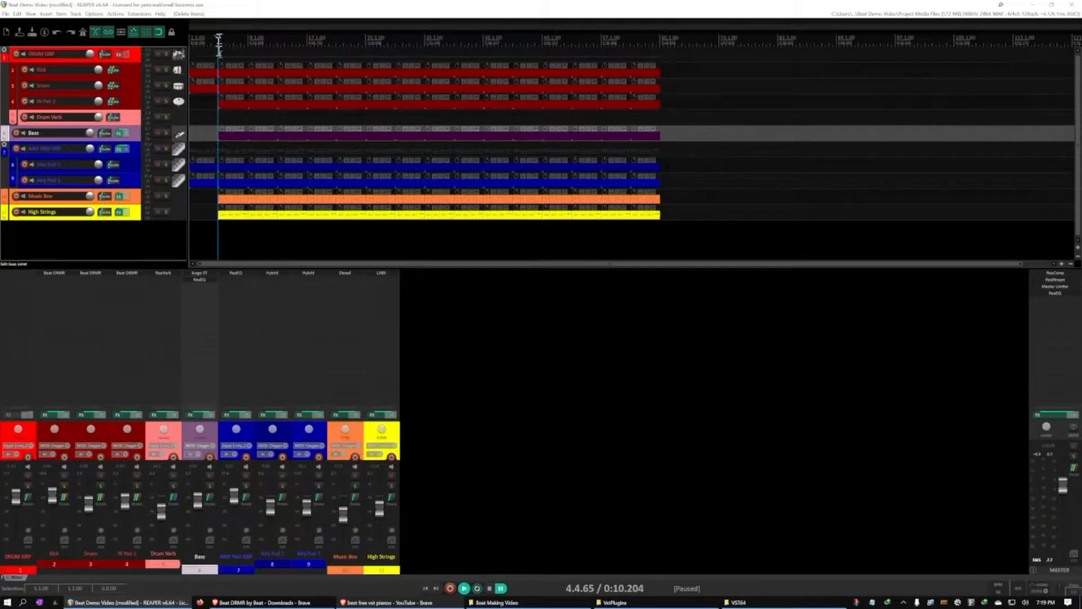
Delete the Music Box and High Strings items at bars 5 to 8 and audition the arrangement from bar 4
scroll(216, 81, up, 5)
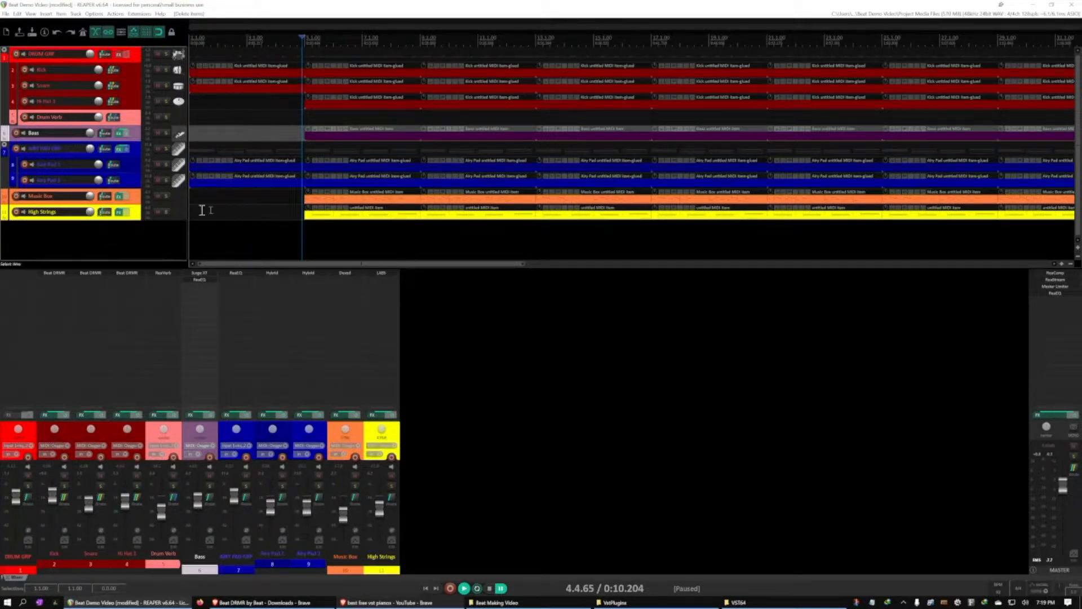
click(354, 201)
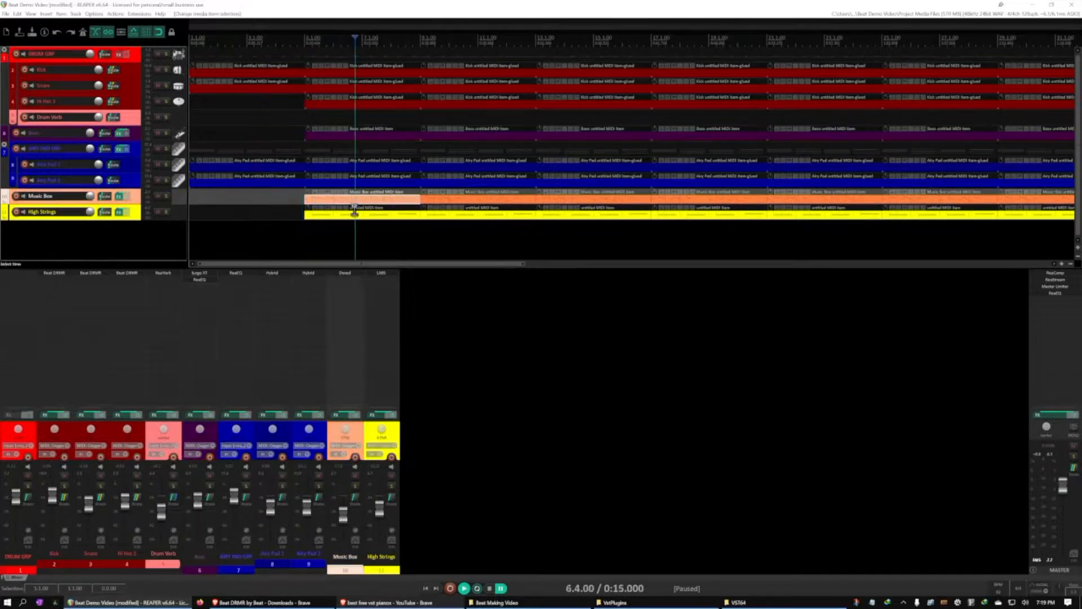
ctrl+click(354, 216)
key(Delete)
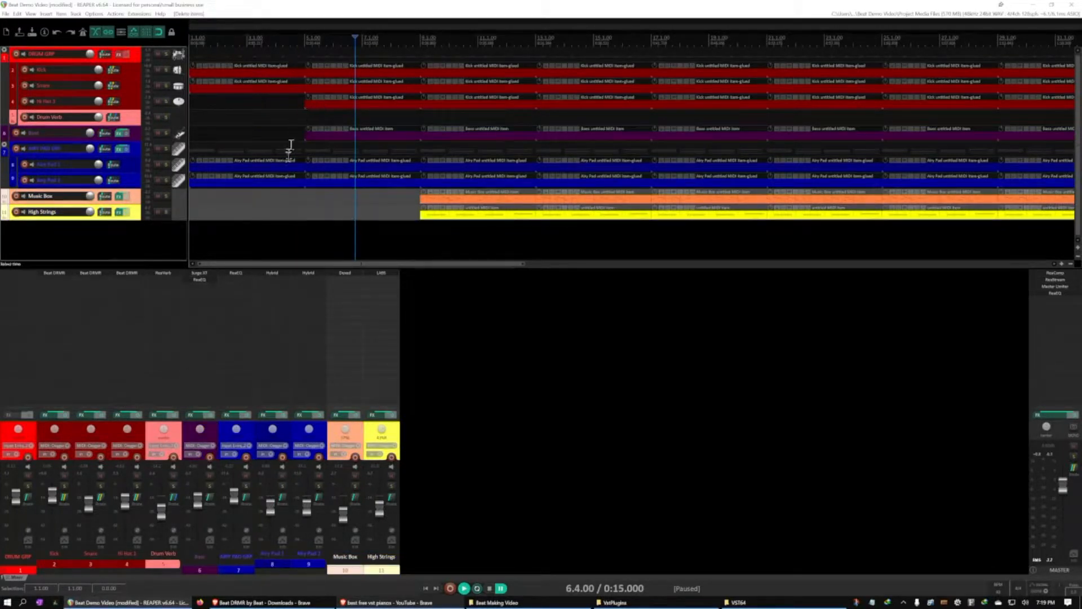
click(275, 38)
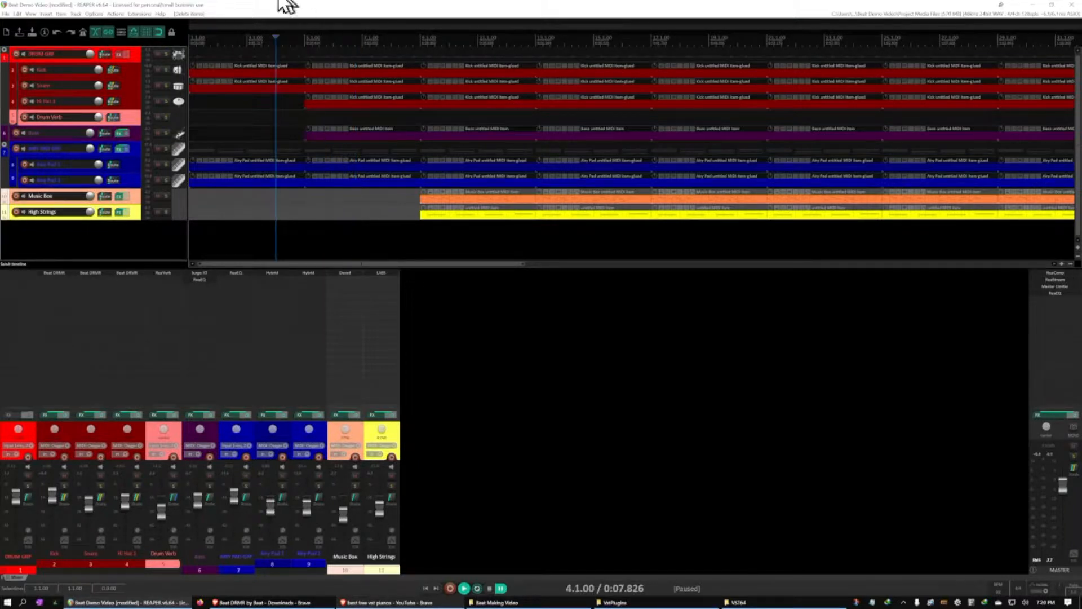
key(space)
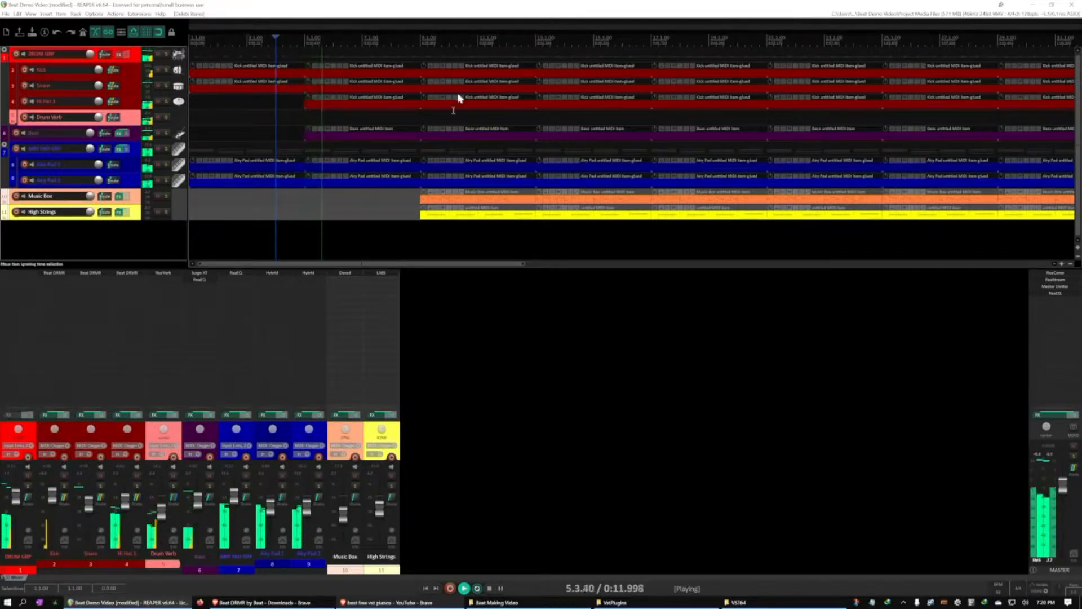
Stop playback and delete the Hi Hat 1 item spanning bars 5 to 8
key(ctrl+space)
click(384, 109)
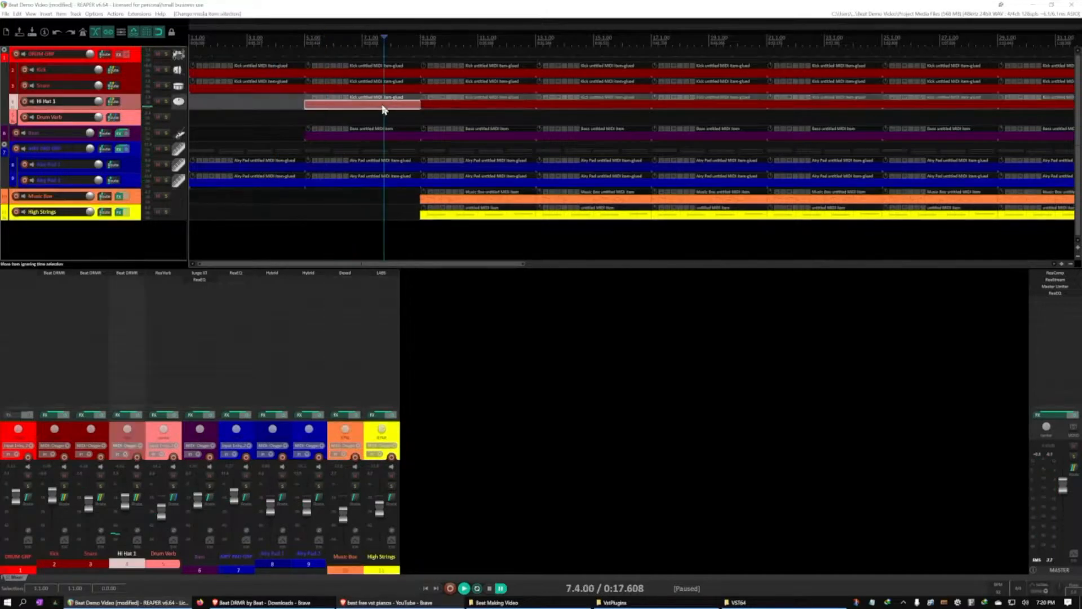
key(Delete)
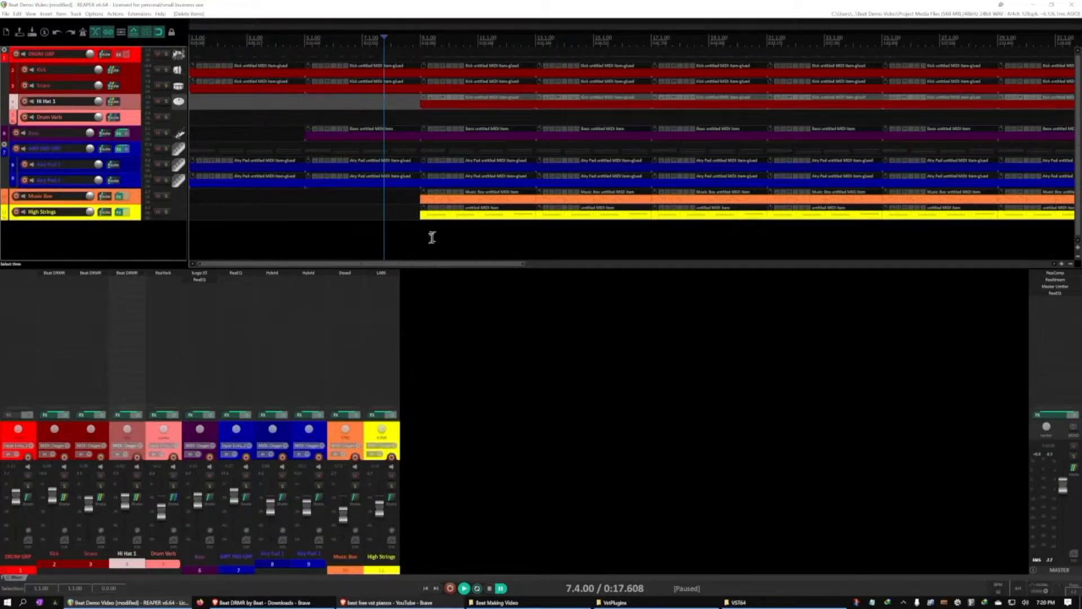
Delete the Music Box and High Strings items at bars 9 to 12 and play from the start past bar 13
click(523, 204)
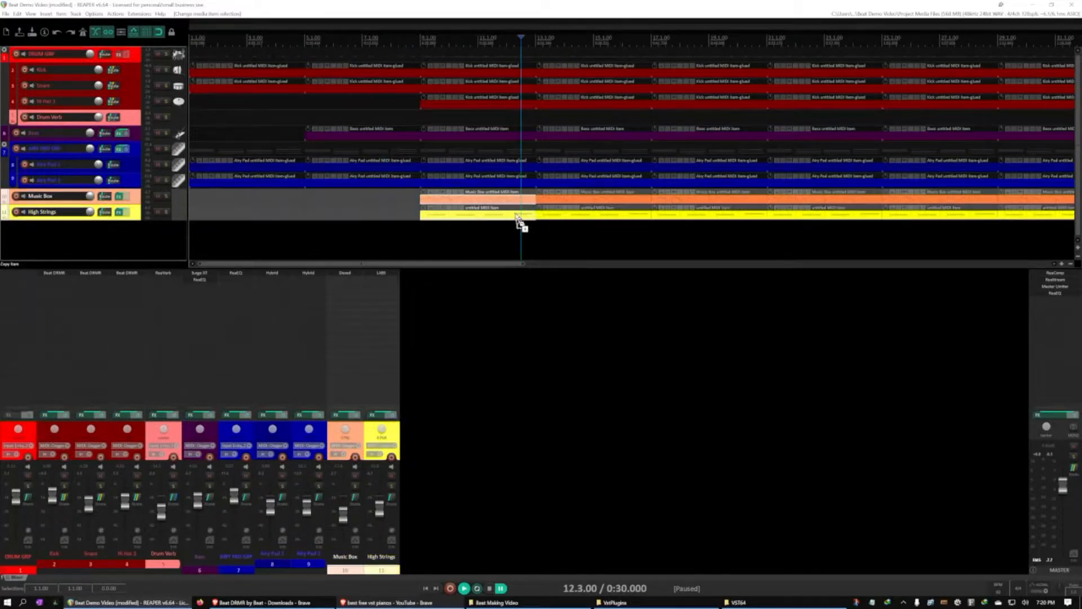
key(Delete)
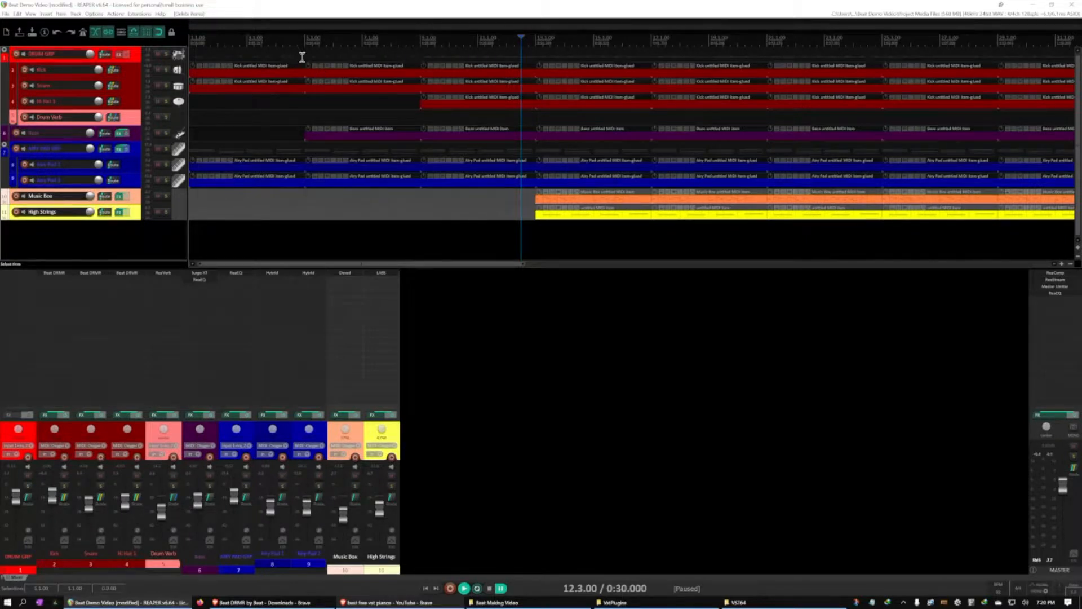
key(Home)
key(space)
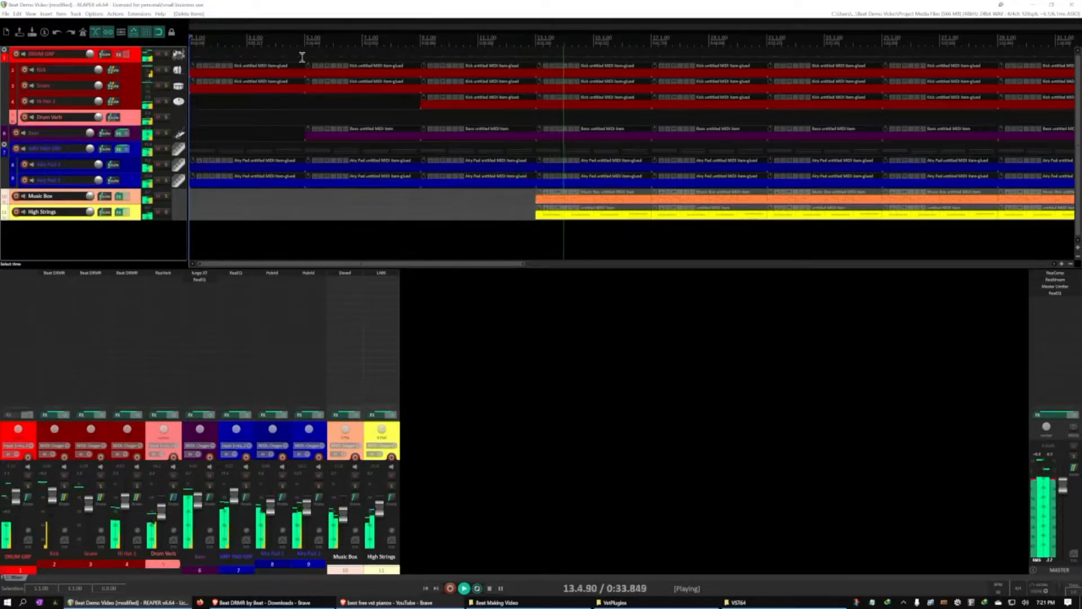
key(ctrl+space)
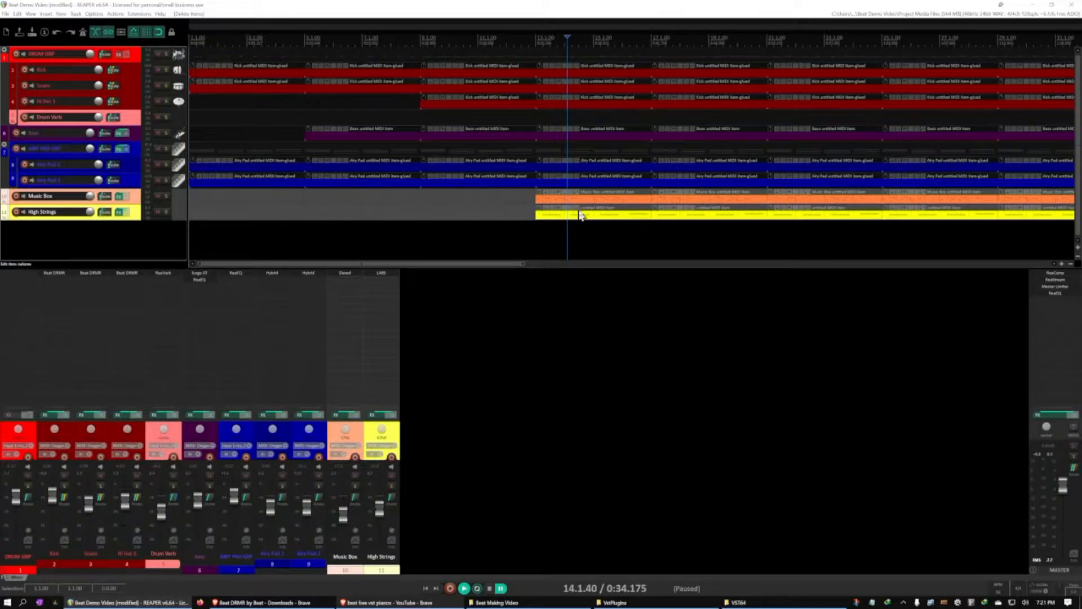
Copy the Music Box and High Strings items at bar 13 and paste them at bar 9
click(573, 200)
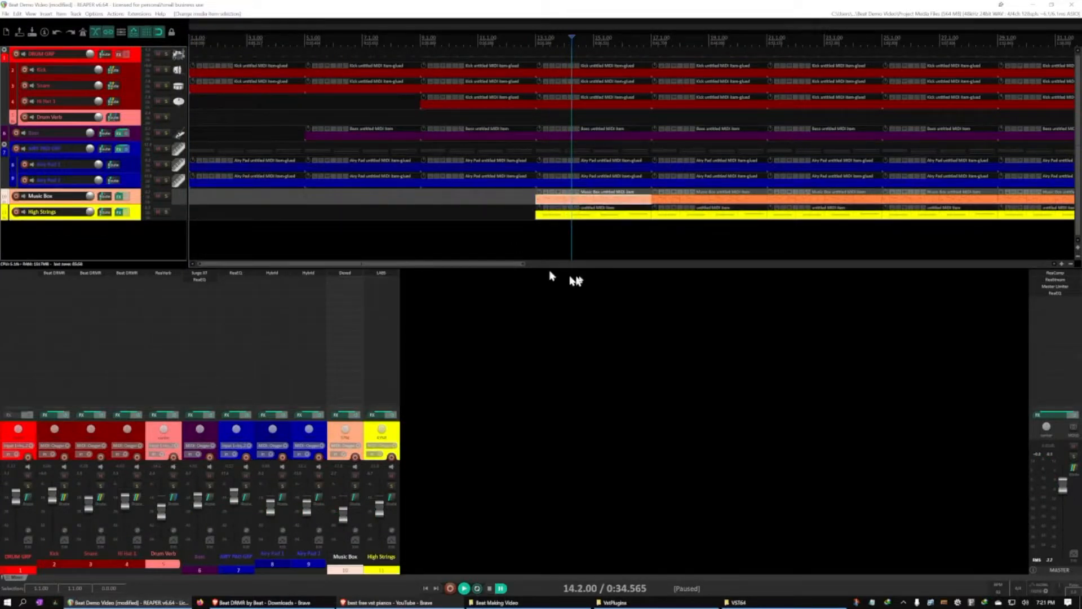
ctrl+click(568, 221)
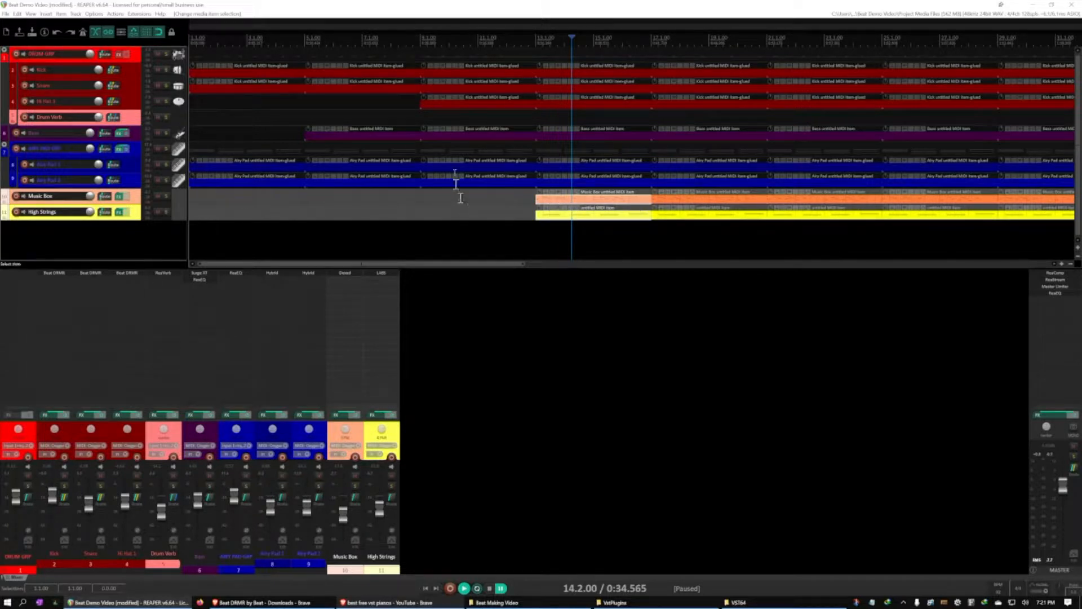
click(423, 40)
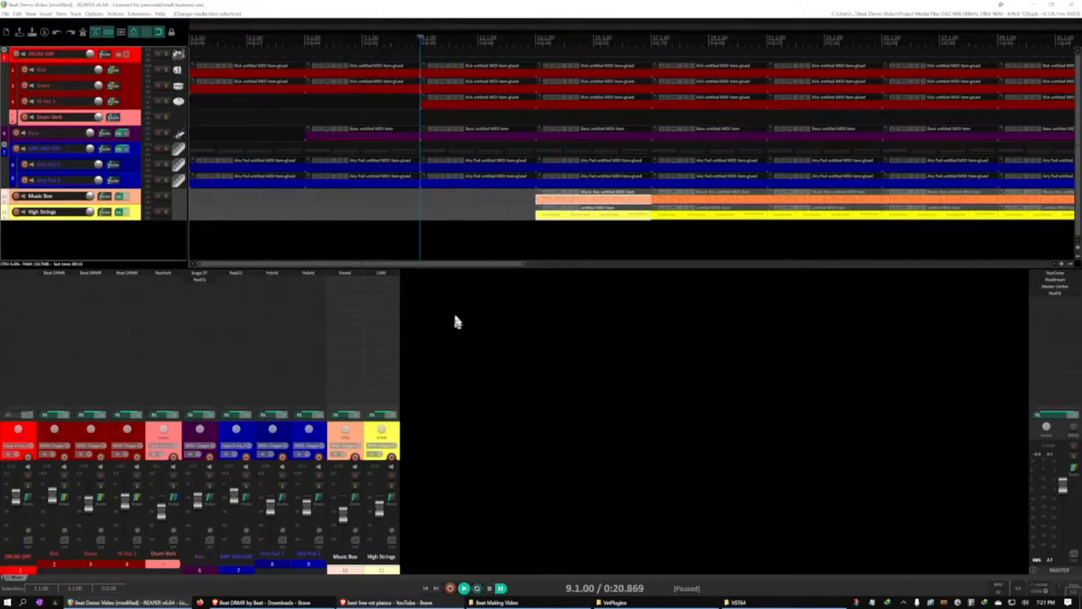
click(421, 203)
click(420, 199)
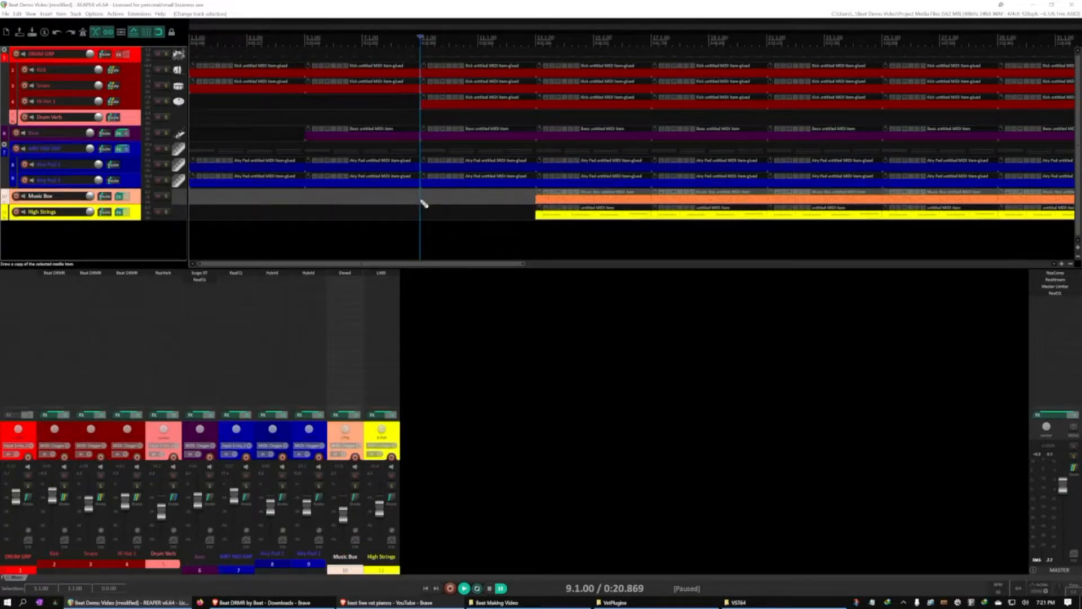
key(ctrl+v)
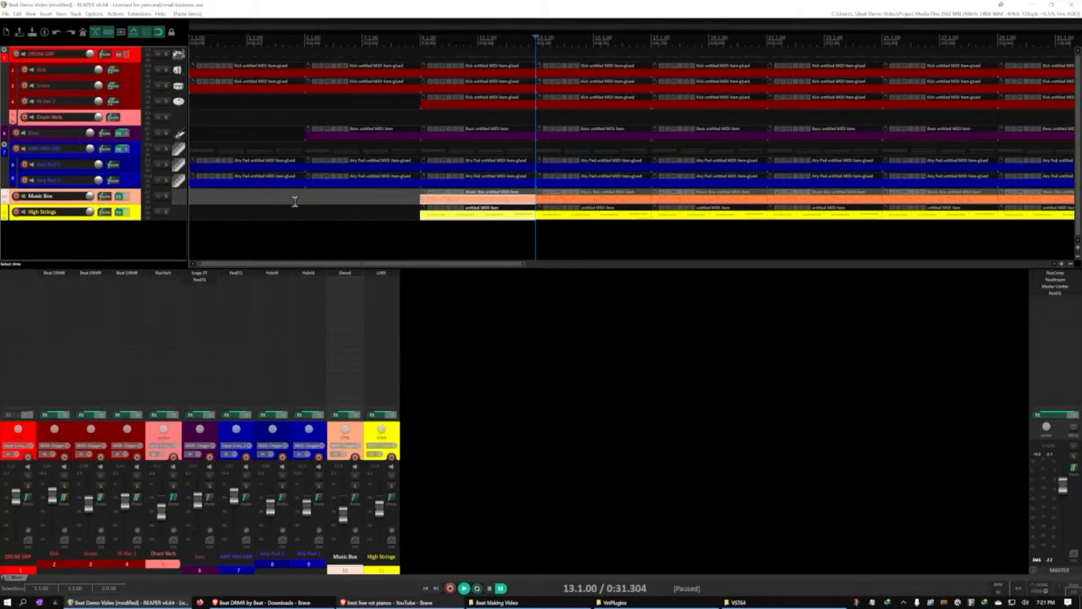
Play the arrangement from the start up to bar 17 to judge the layered entries
key(Home)
key(space)
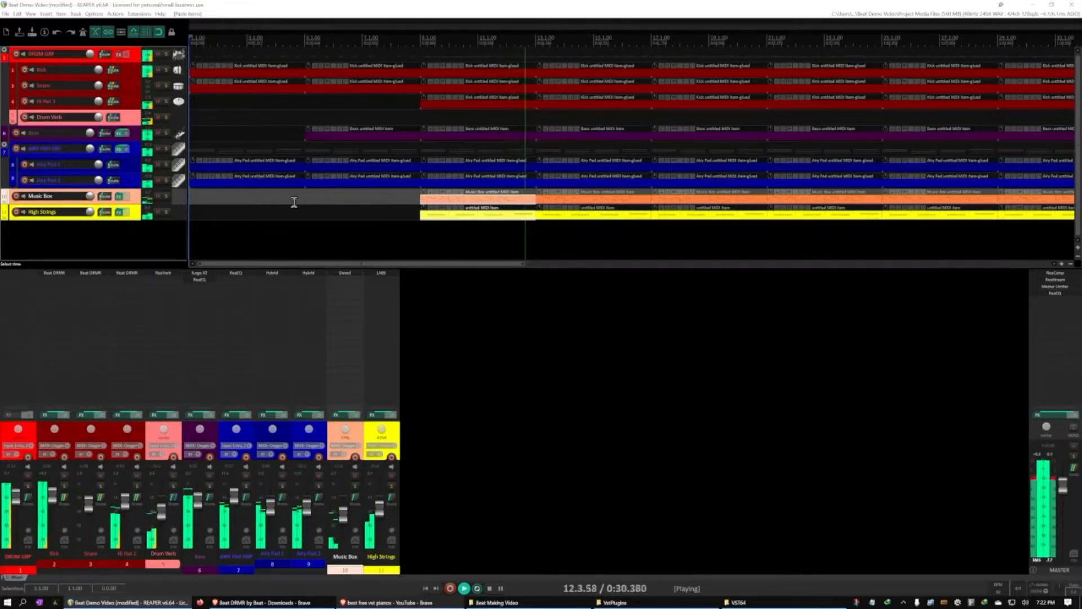
key(Return)
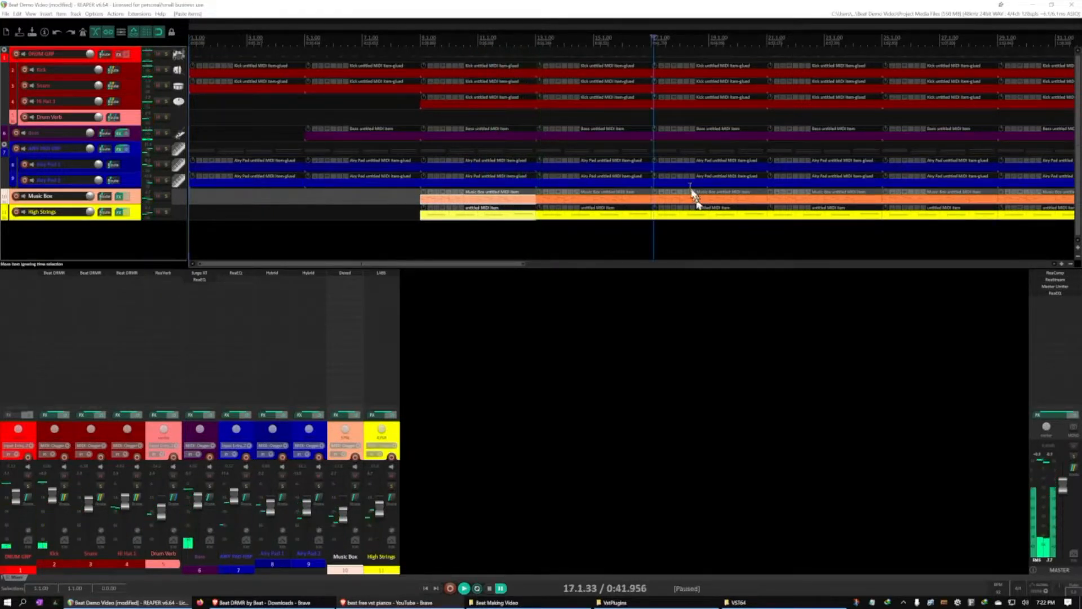
Delete the four Music Box and four High Strings items between bars 17 and 33
click(687, 197)
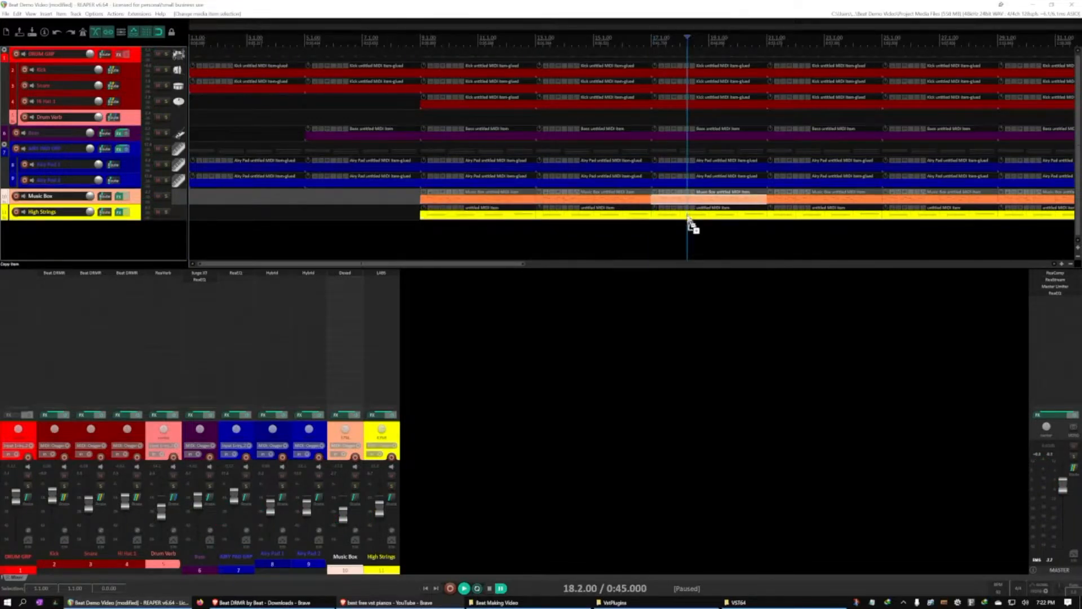
ctrl+click(687, 215)
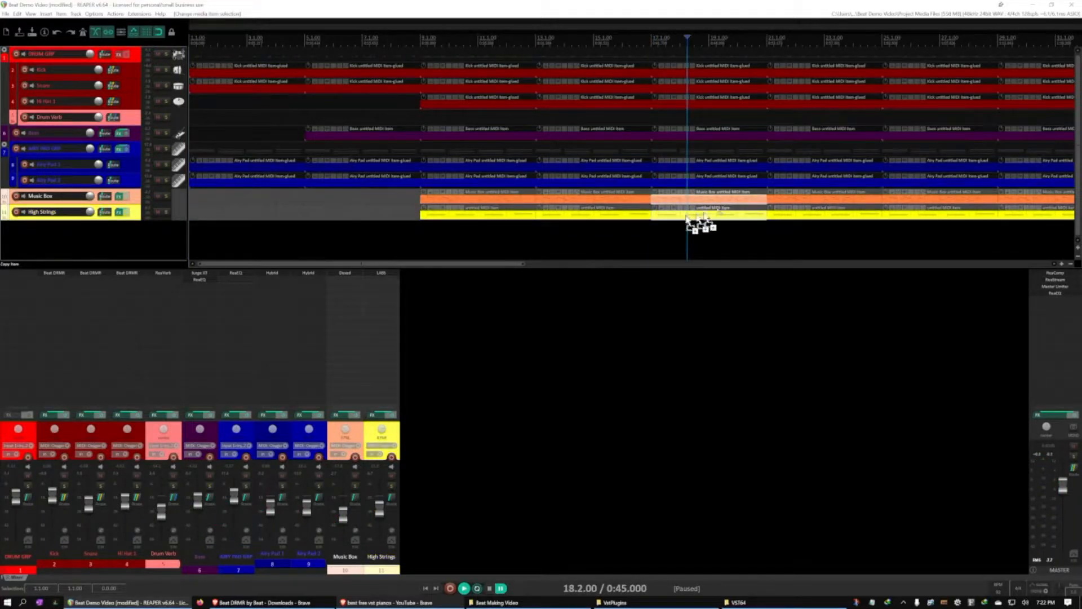
ctrl+click(778, 201)
ctrl+click(784, 216)
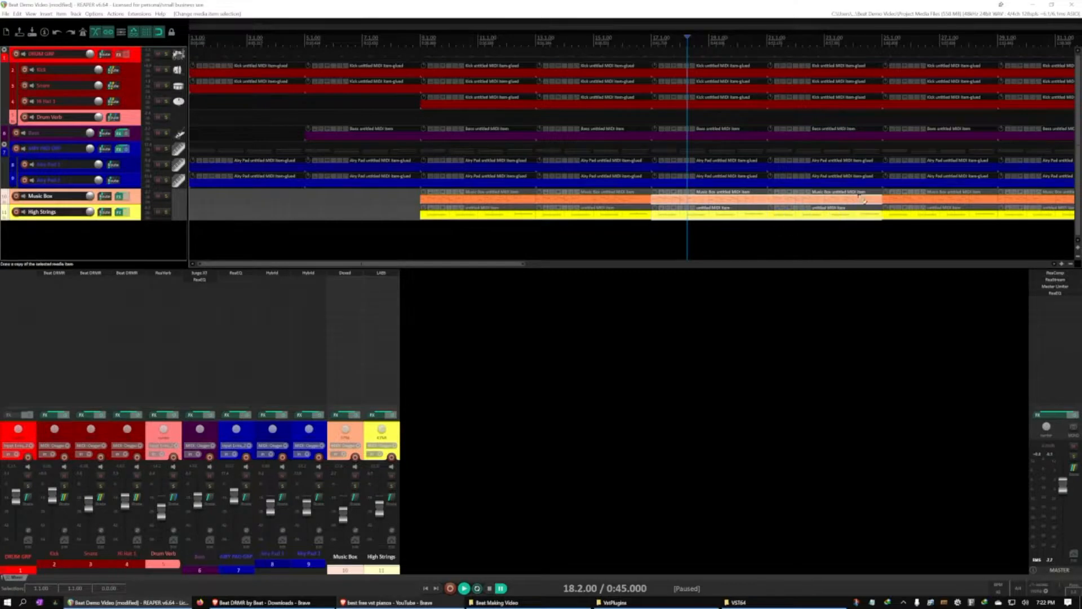
ctrl+click(888, 197)
ctrl+click(893, 212)
ctrl+click(1022, 200)
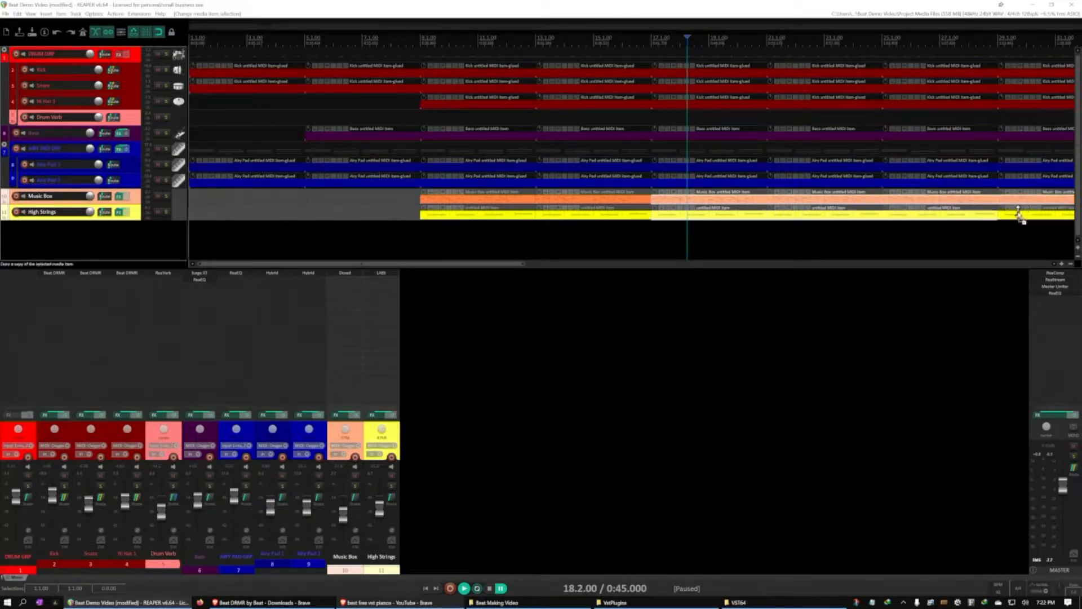
ctrl+click(1019, 217)
key(Delete)
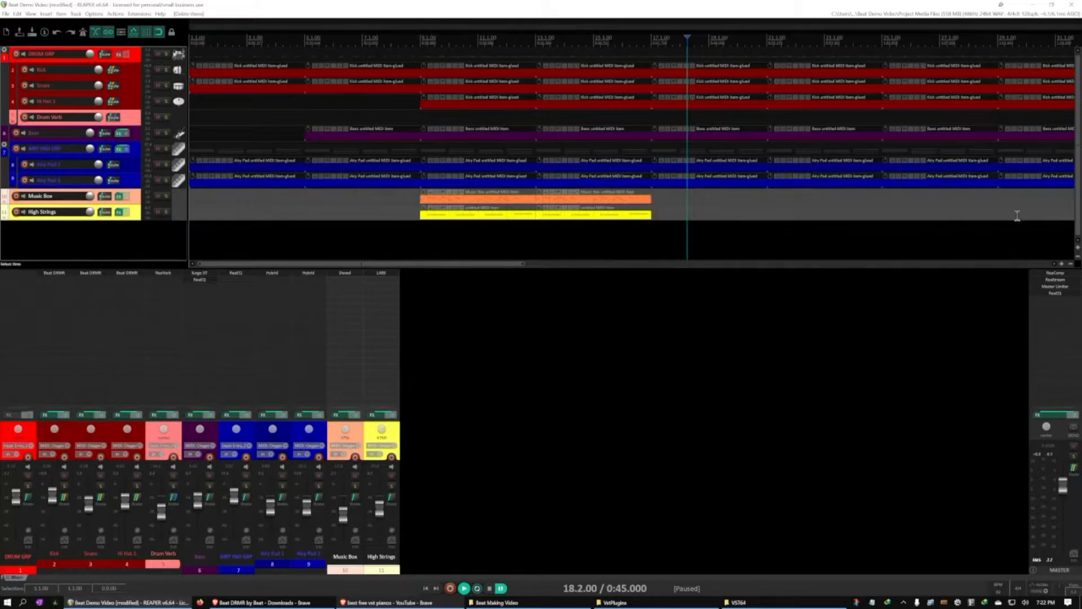
Audition the stretch without melody, and paste a copy of the bar 13 Music Box item at bar 25
scroll(736, 210, right, 4)
click(313, 244)
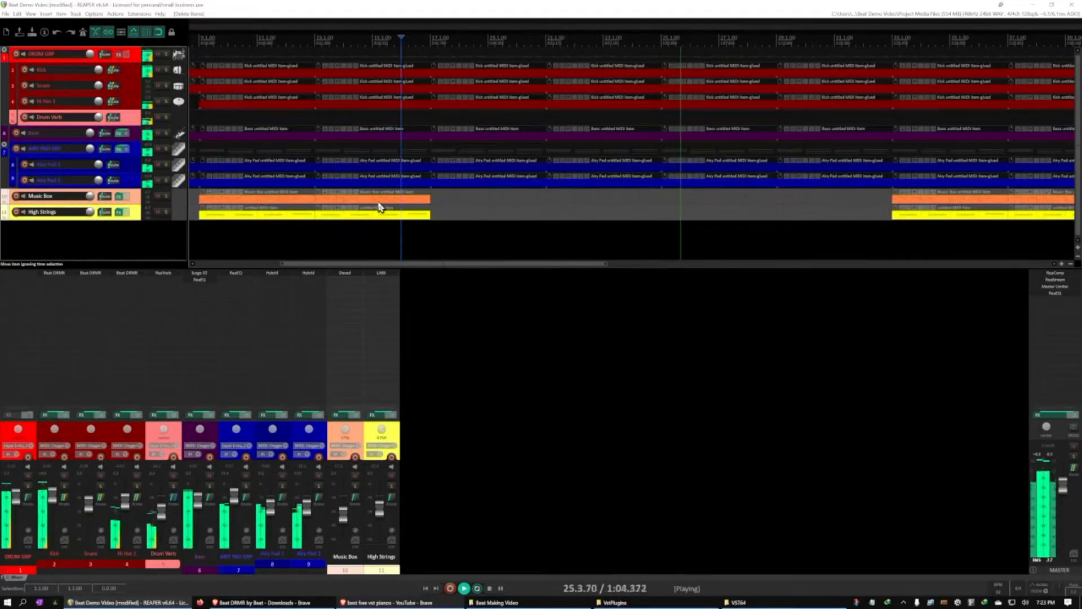
key(ctrl+space)
click(379, 203)
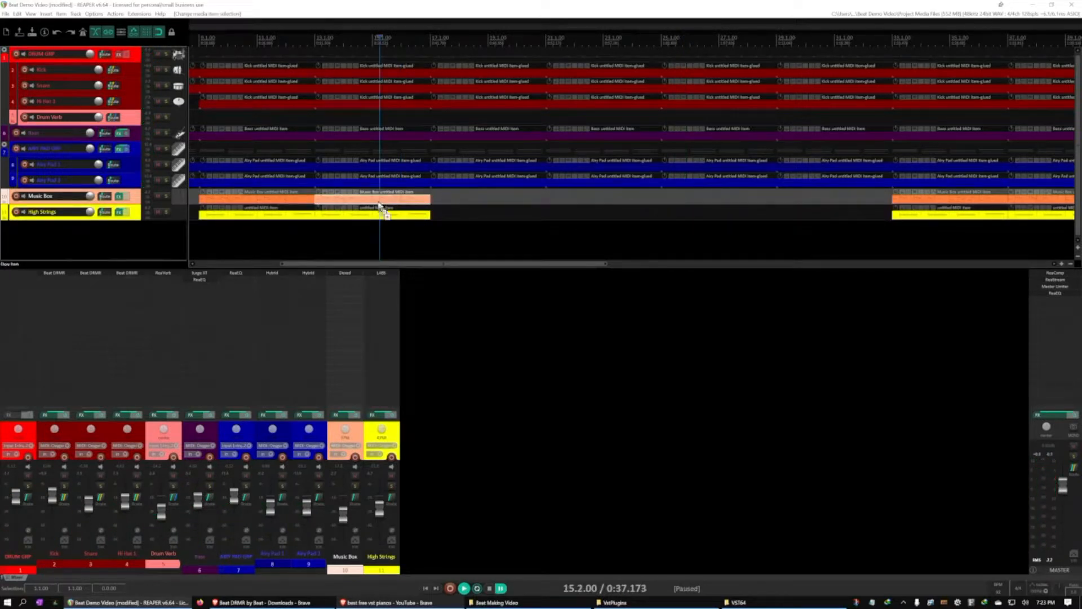
click(664, 197)
key(ctrl+v)
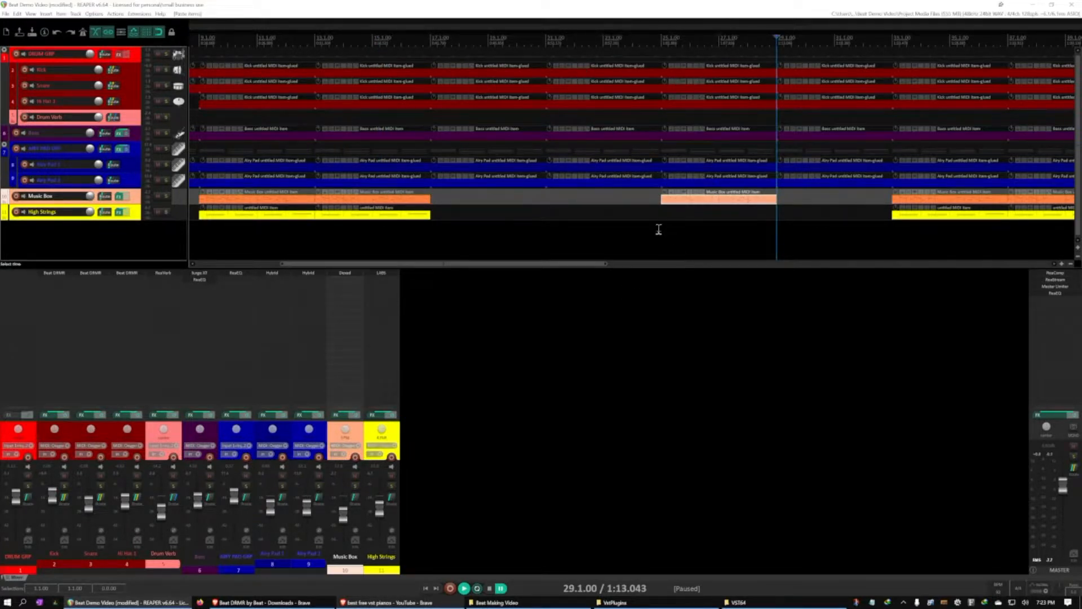
Play from bar 24 to check the Music Box item at bar 25 and the return of the melody tracks at bar 33
click(637, 214)
key(space)
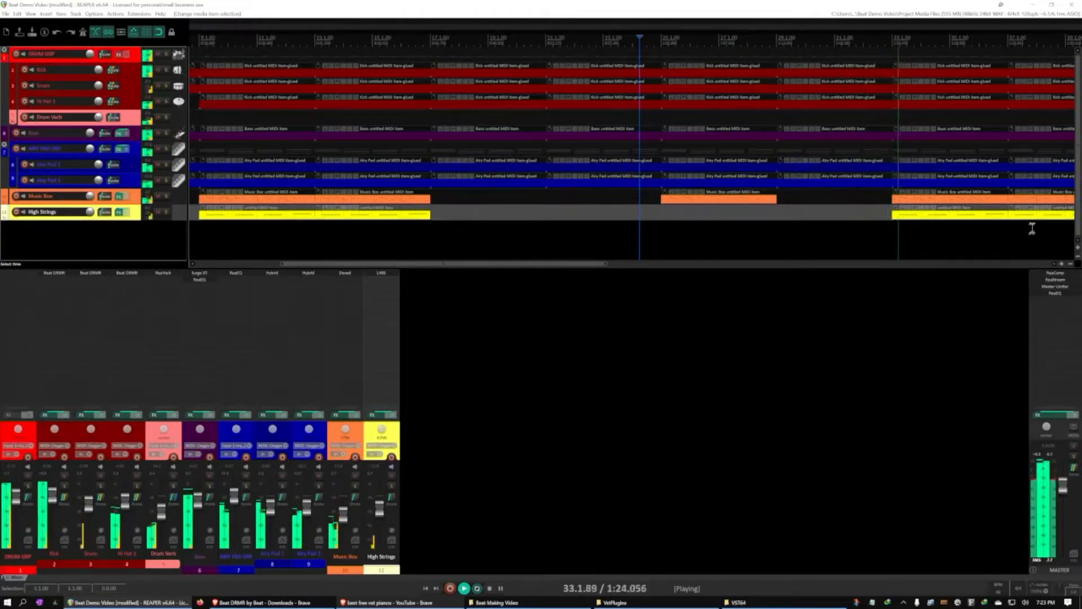
scroll(1032, 225, down, 5)
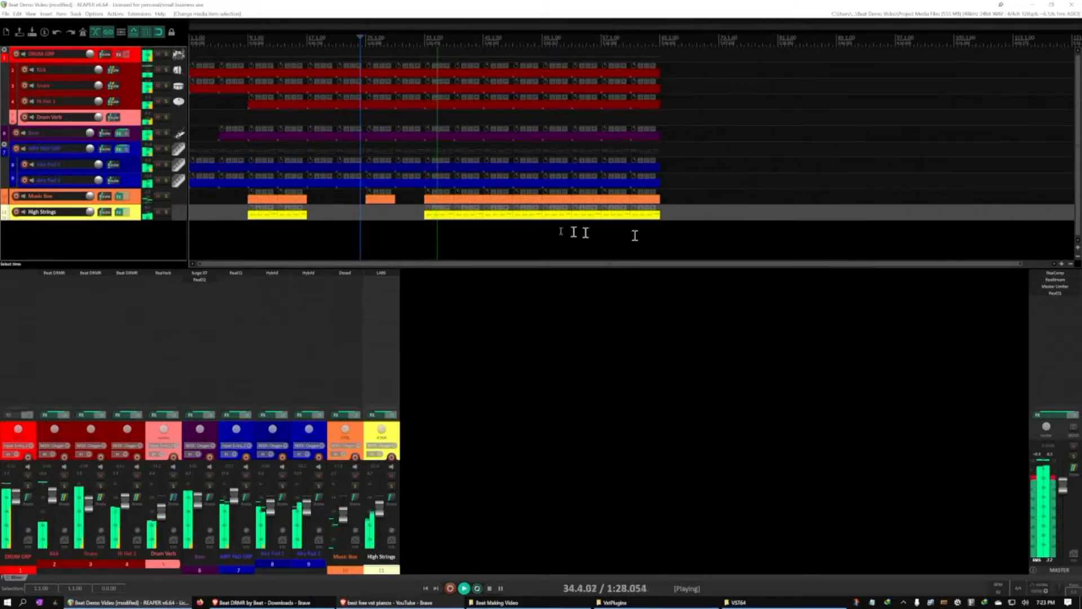
click(498, 206)
key(ctrl+space)
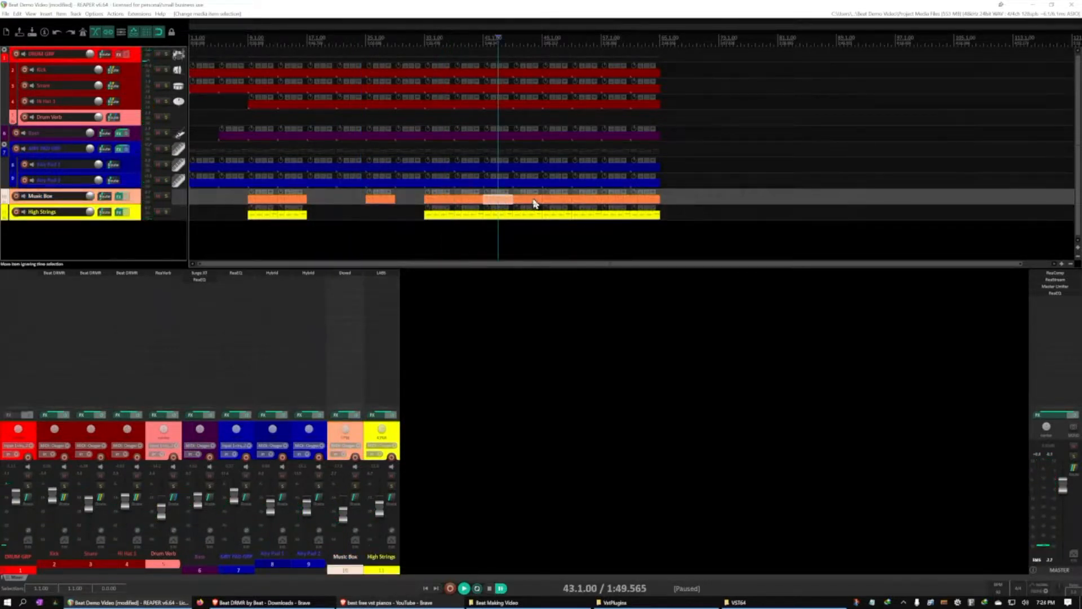
click(497, 204)
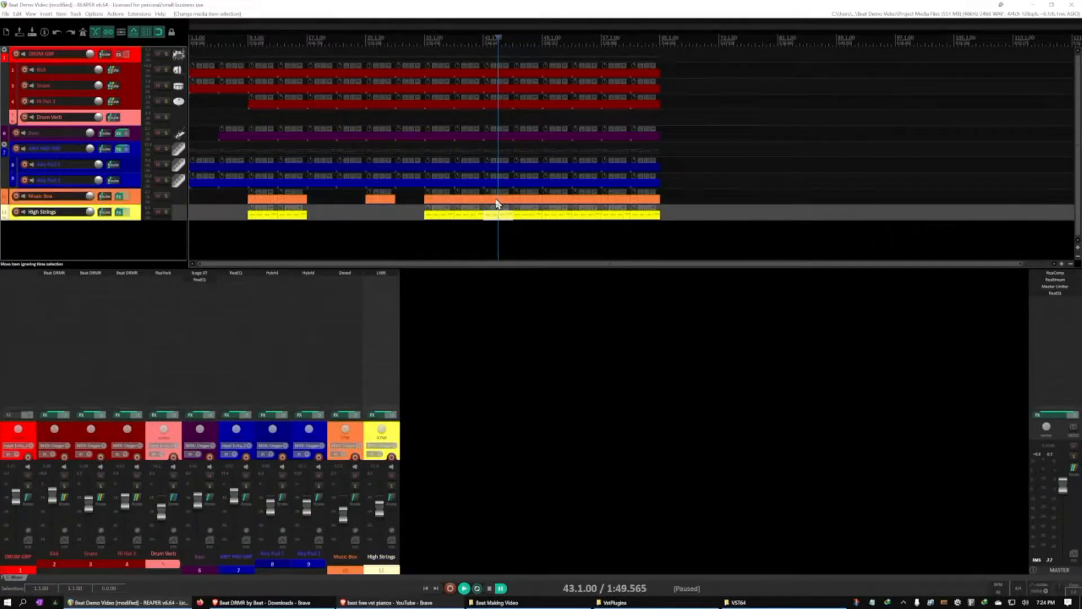
click(498, 203)
click(510, 239)
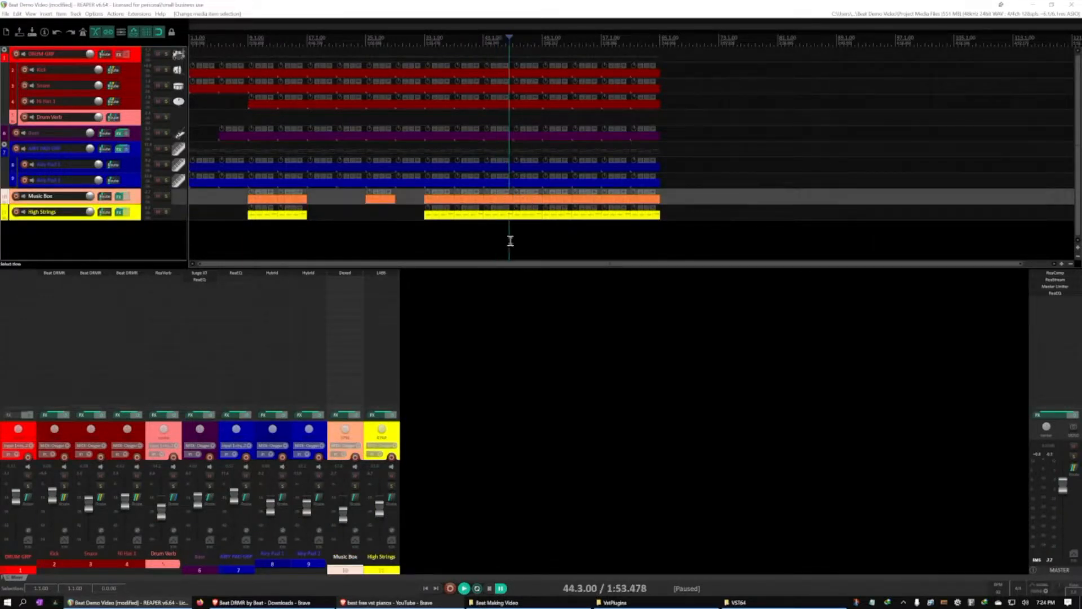
Add and name a marker at bar 9, and add another marker at bar 17
click(247, 38)
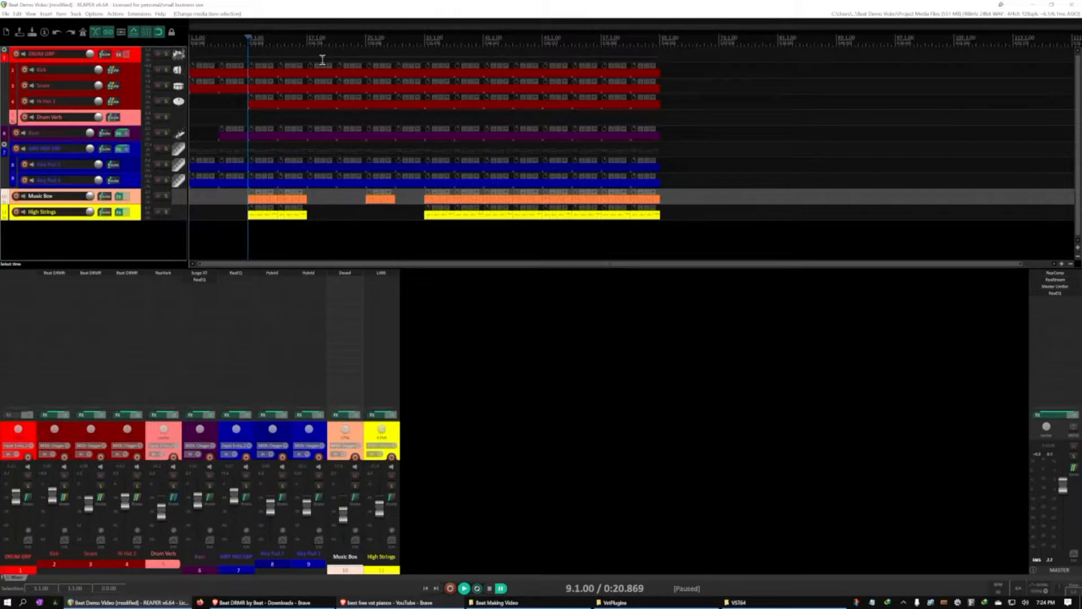
click(281, 42)
click(252, 31)
double_click(251, 29)
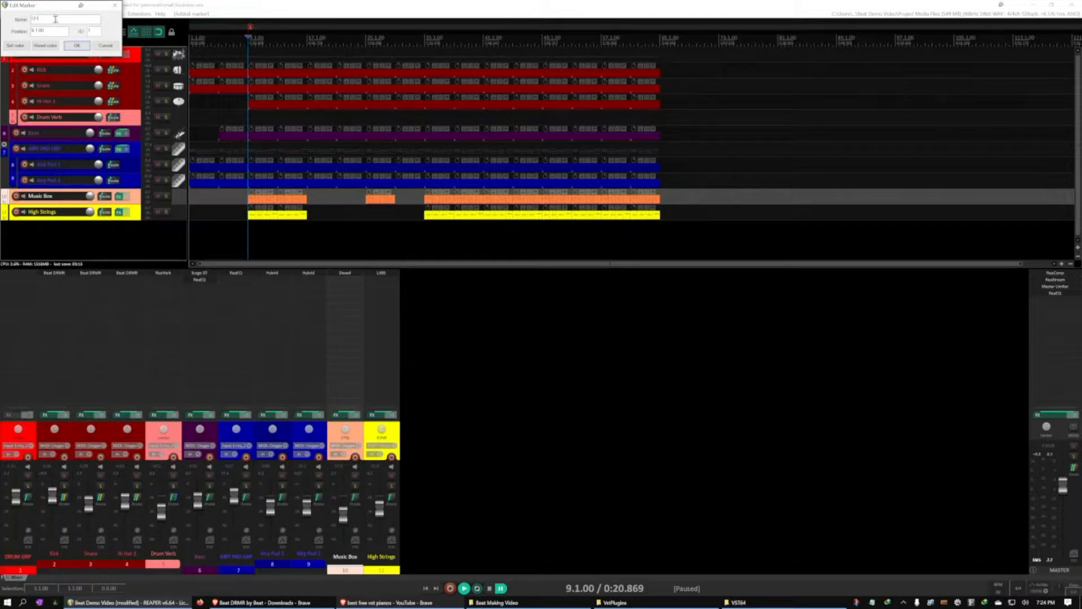
click(85, 47)
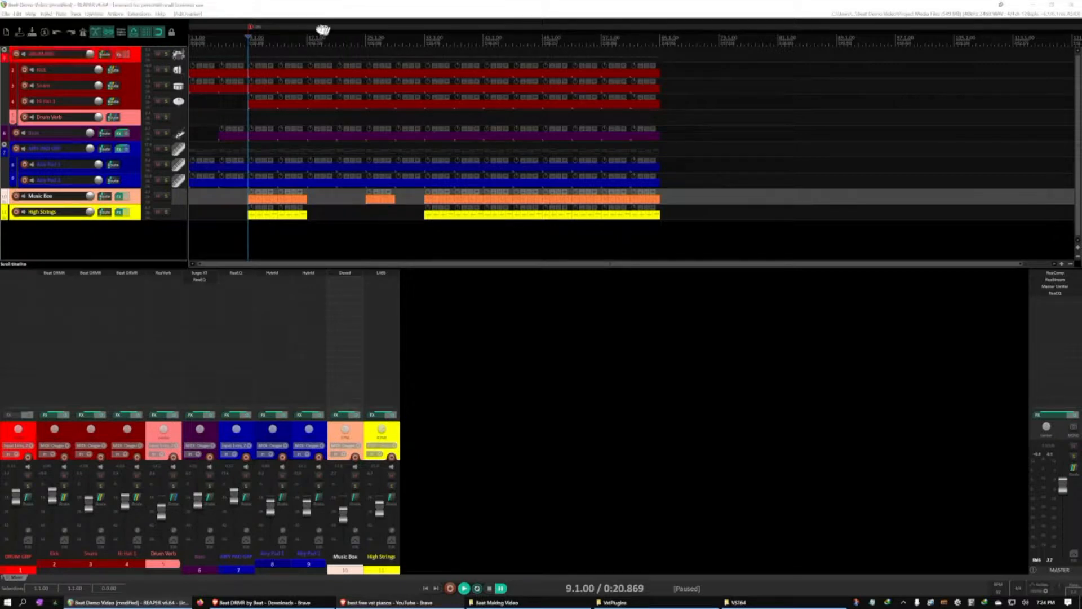
click(308, 40)
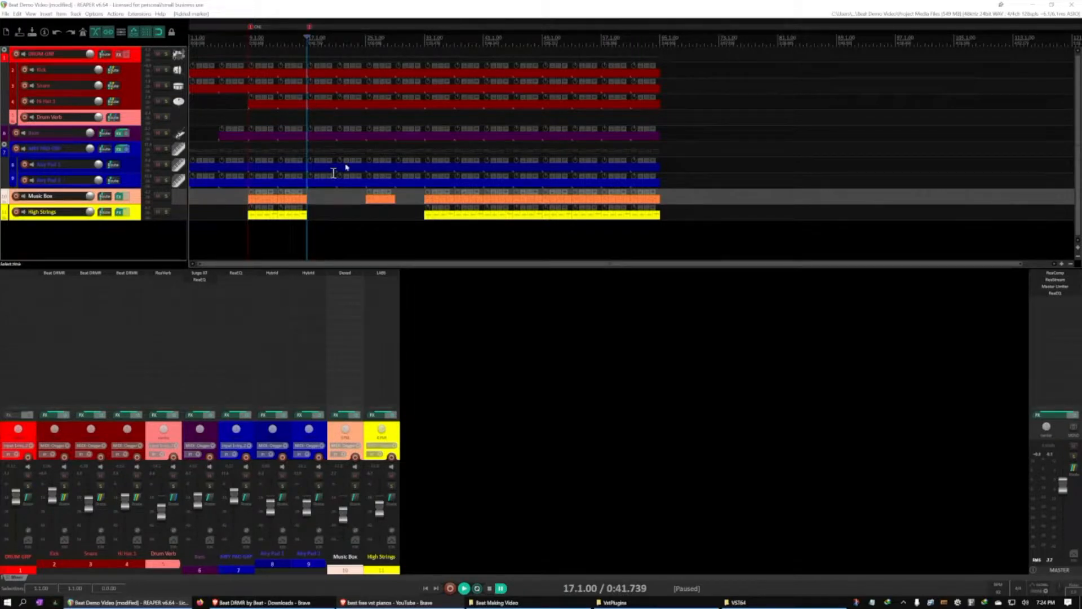
Name the marker at bar 17 V1
double_click(309, 27)
text(V1)
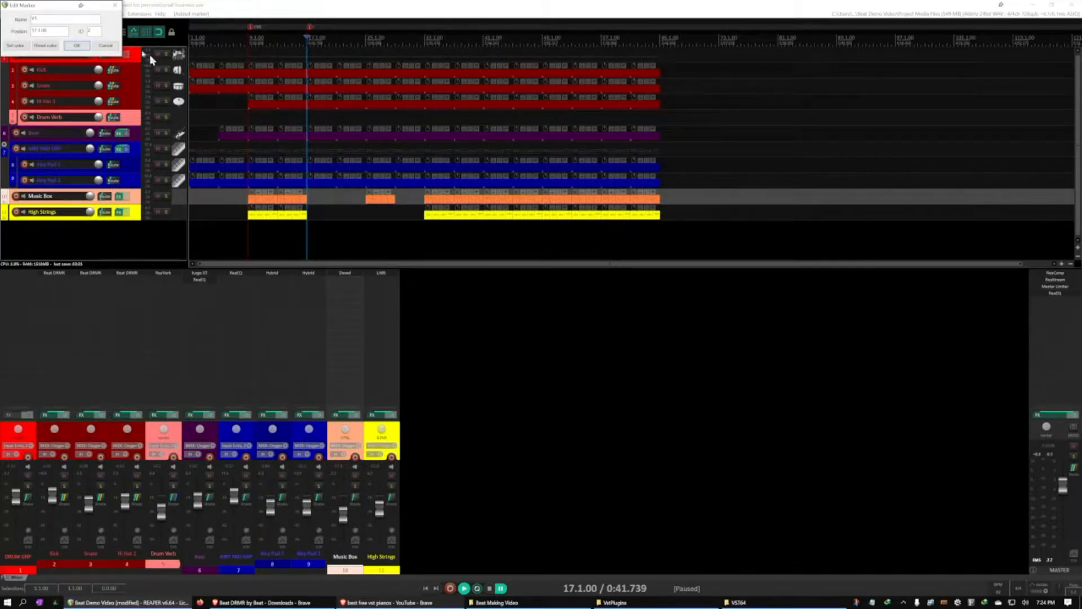
click(77, 46)
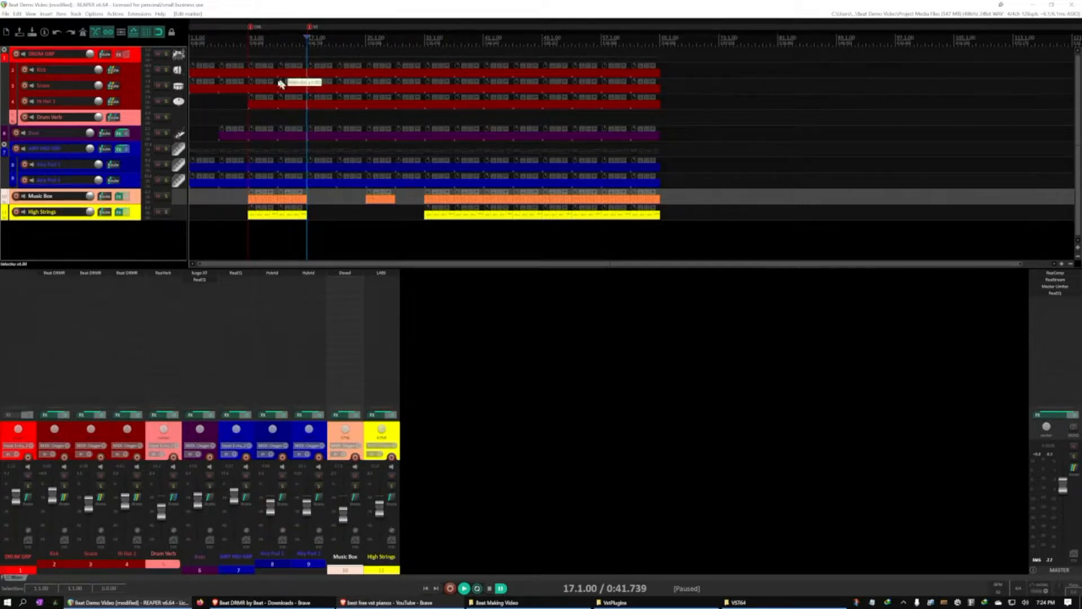
Add markers at bars 33 and 41, naming them for the second chorus and the second verse
click(425, 40)
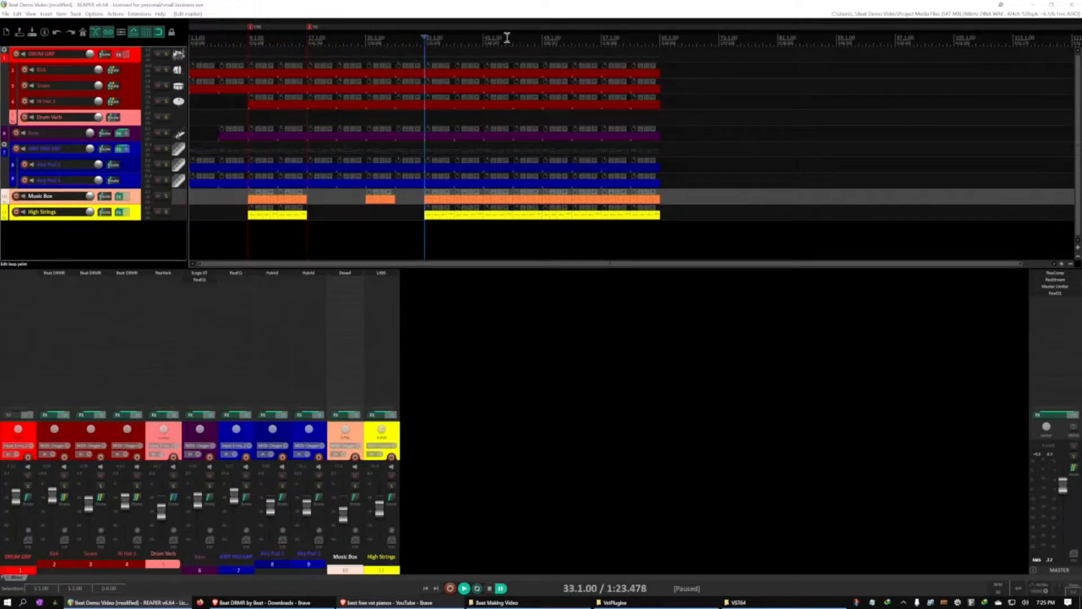
double_click(427, 26)
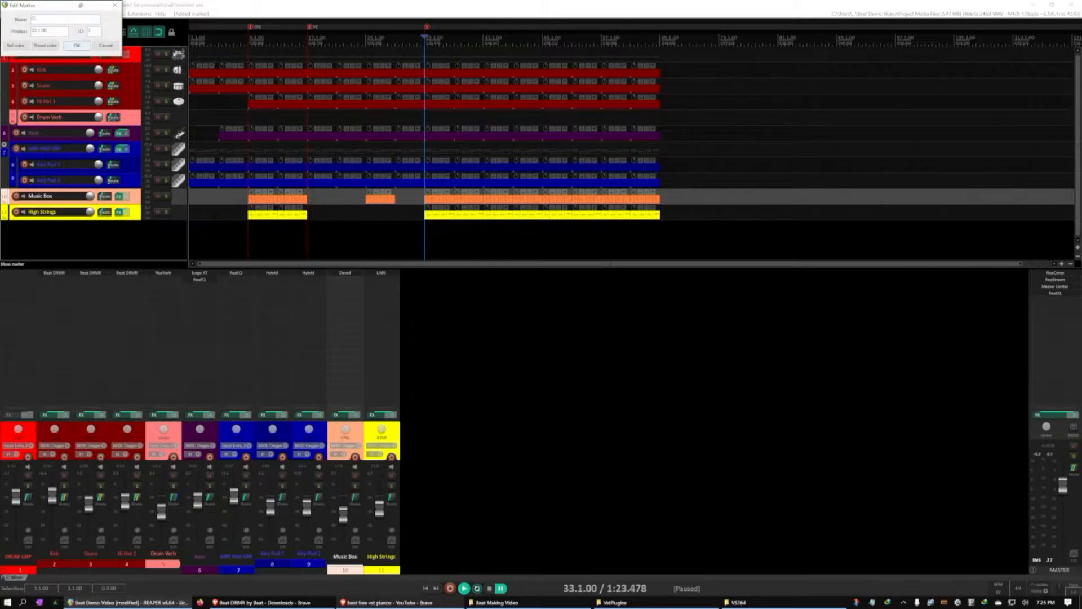
click(78, 49)
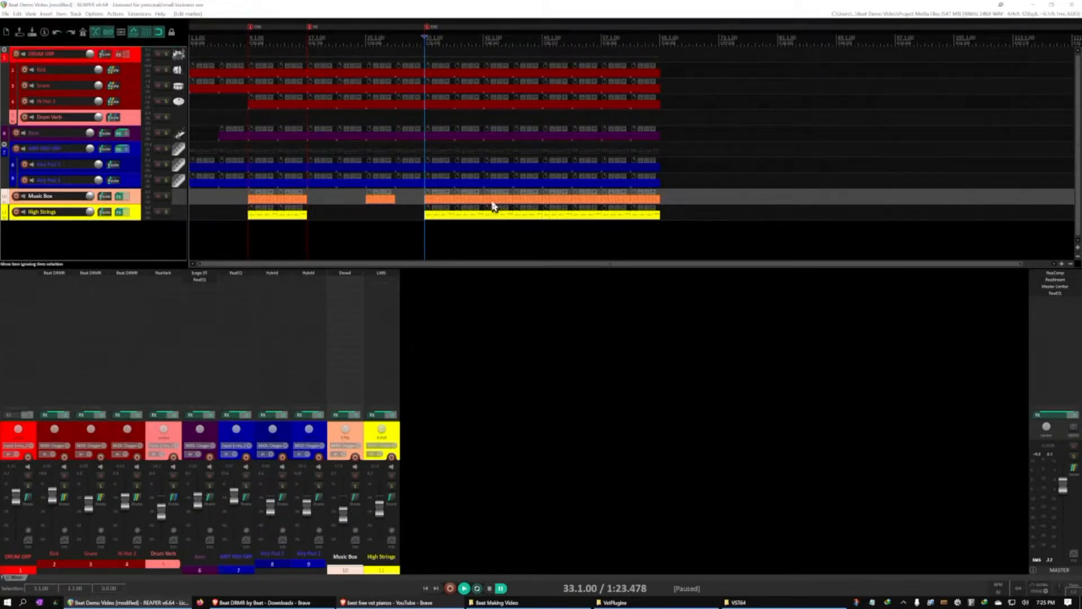
click(484, 41)
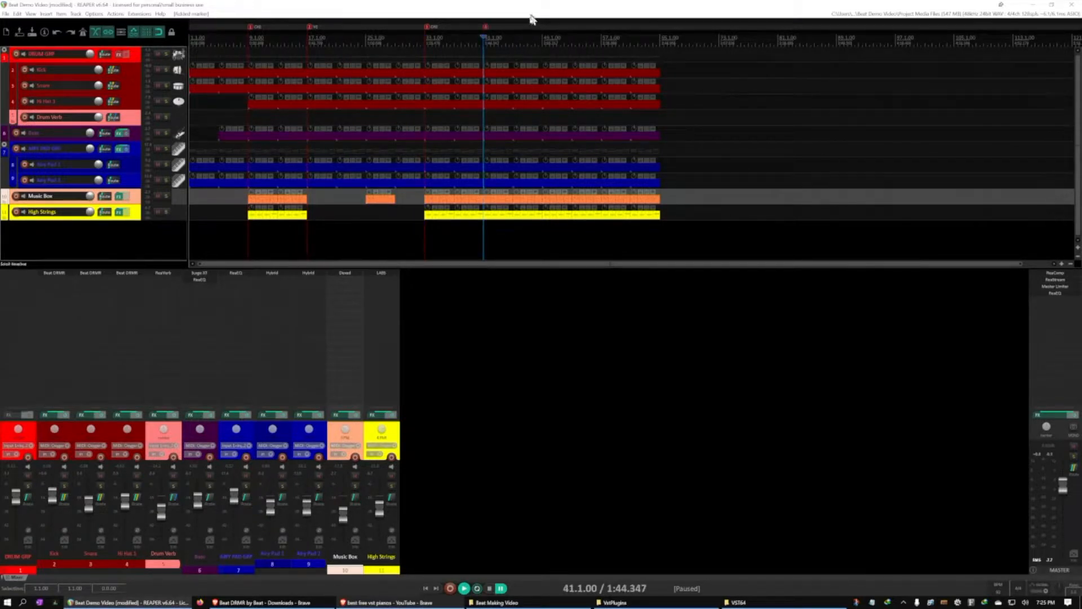
double_click(494, 26)
text(VS)
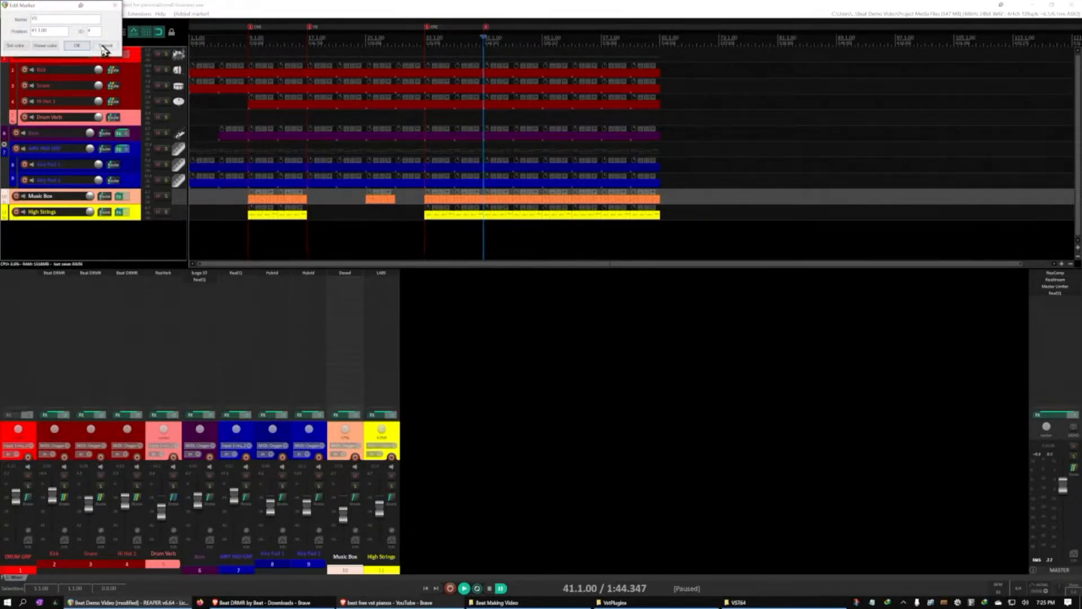
click(79, 46)
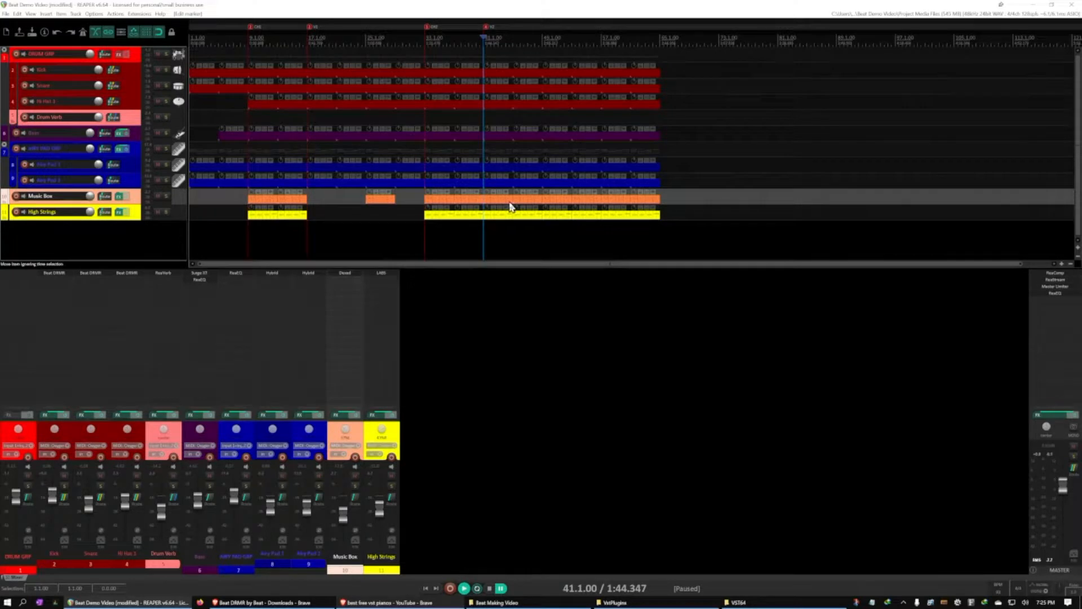
Add a marker at bar 57 and name it CH3 for the third chorus
click(605, 60)
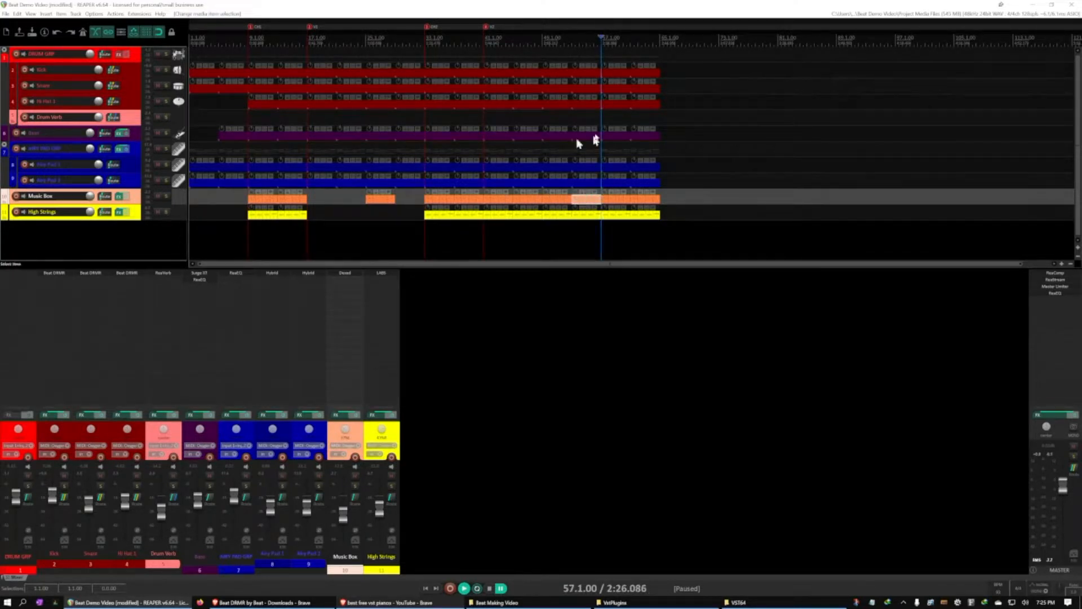
double_click(604, 27)
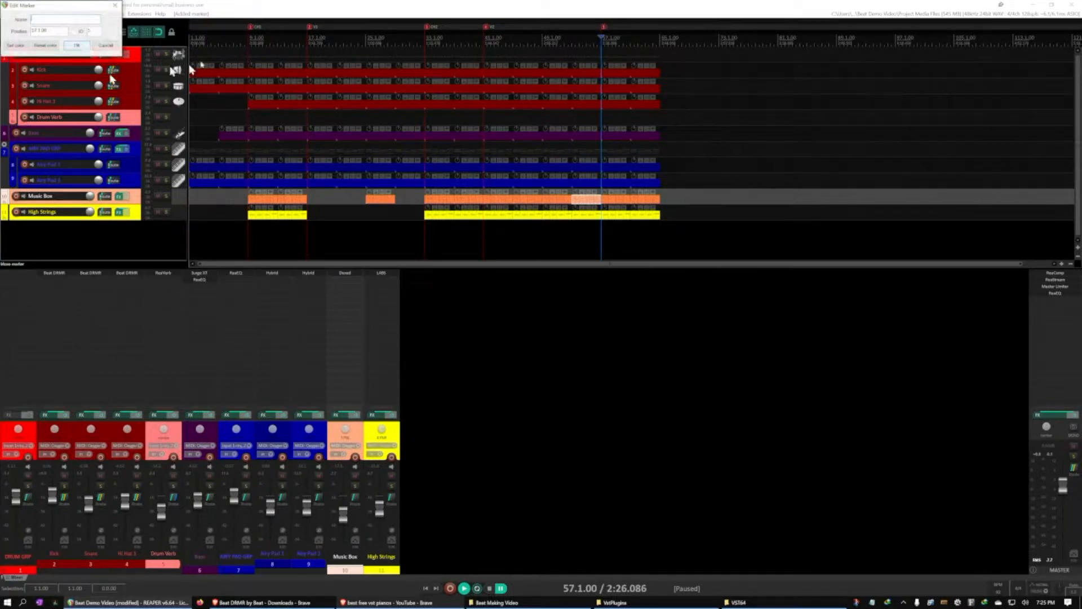
text(CH)
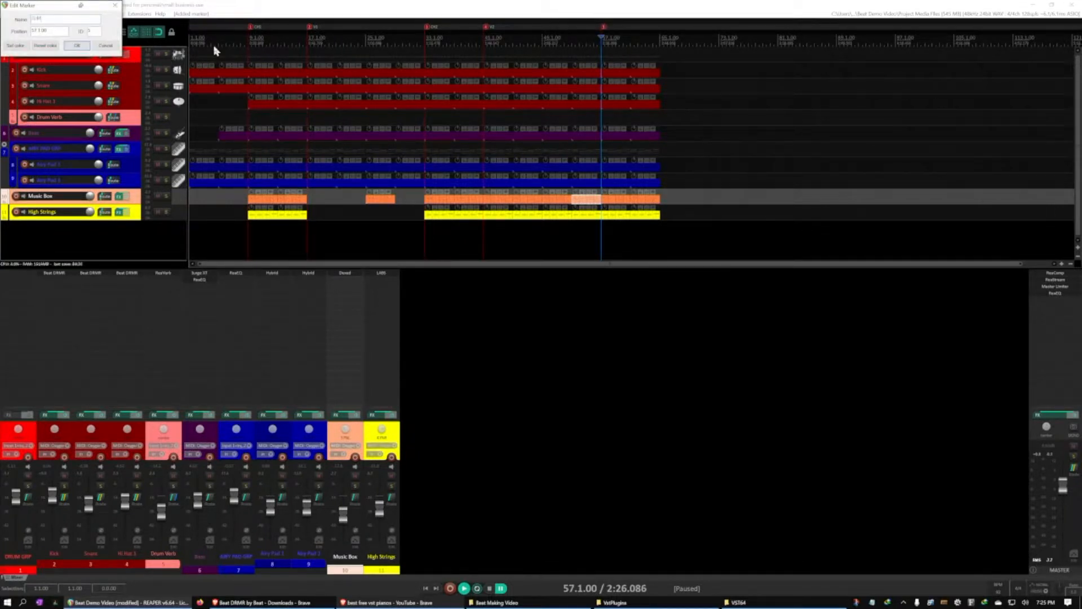
text(3)
key(Return)
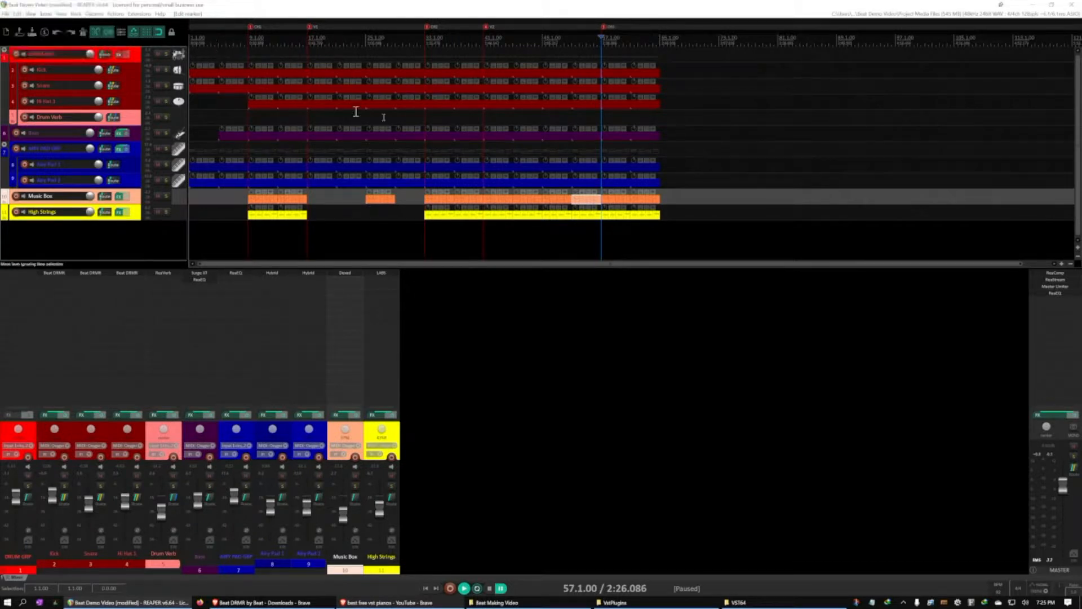
Delete the Music Box and High Strings items at bars 41 and 45 in the second verse
click(581, 204)
drag(562, 204, 510, 217)
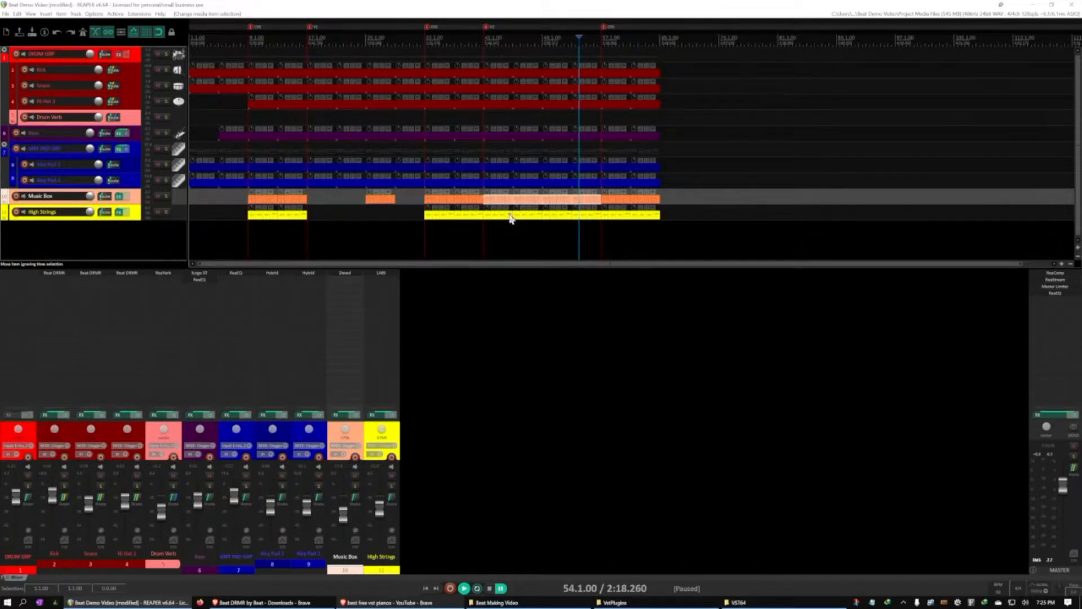
click(509, 220)
click(498, 203)
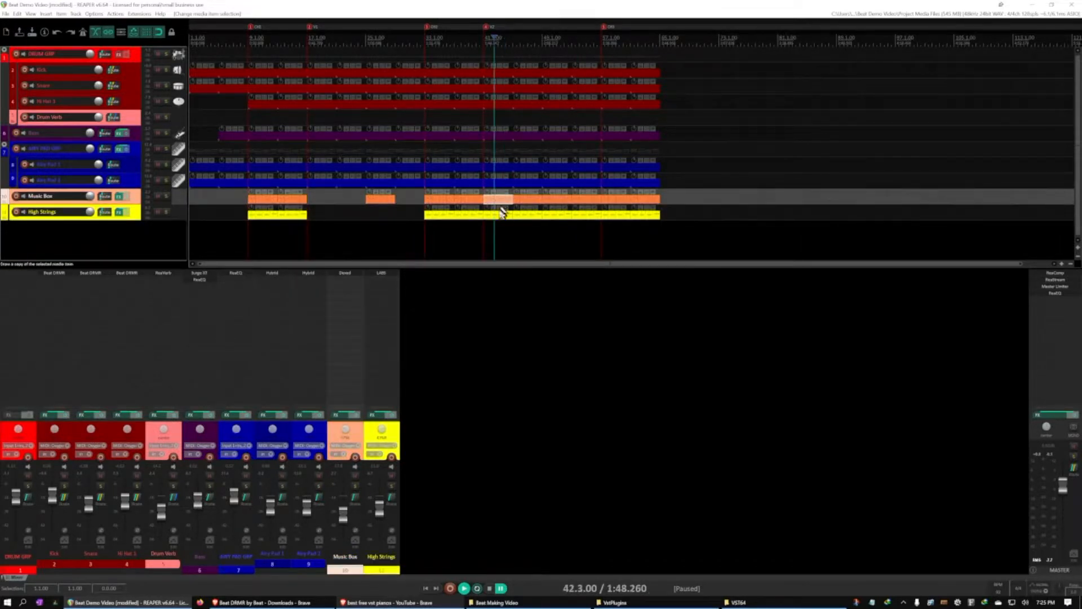
ctrl+click(499, 218)
key(Delete)
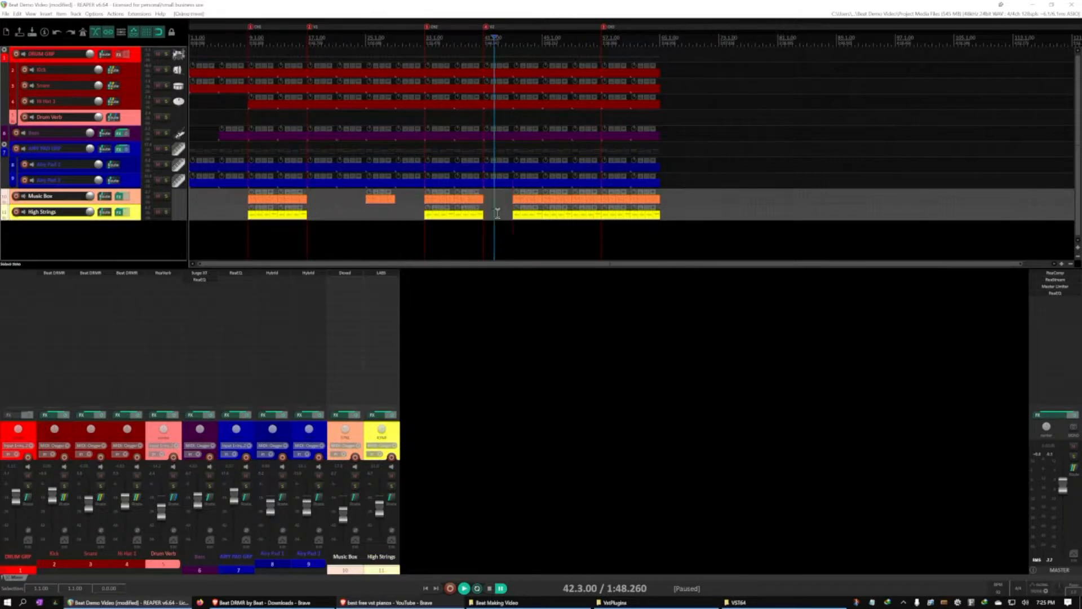
click(523, 201)
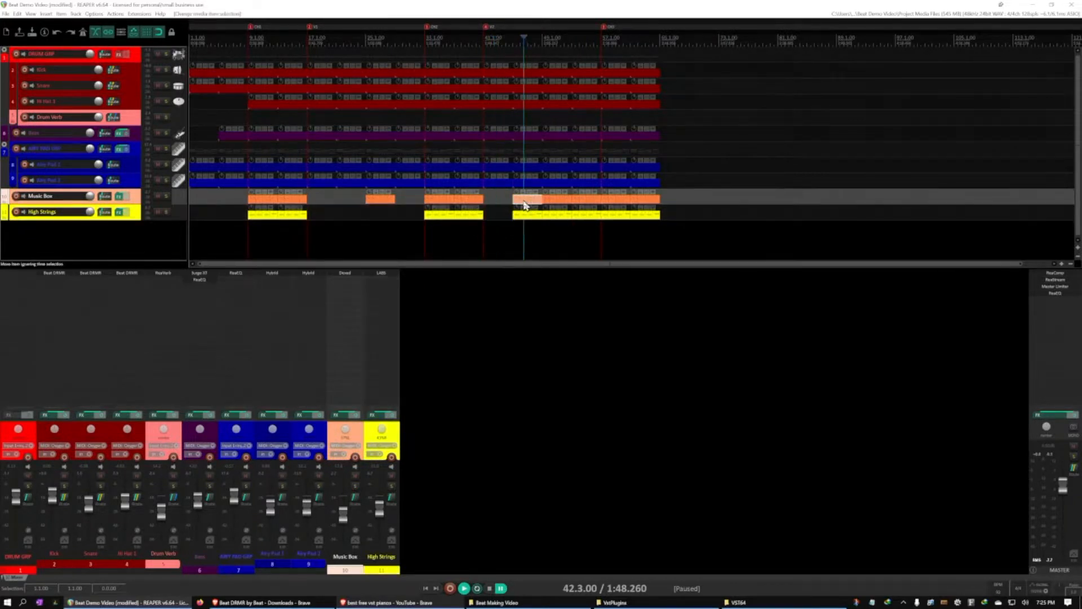
ctrl+click(528, 214)
key(Delete)
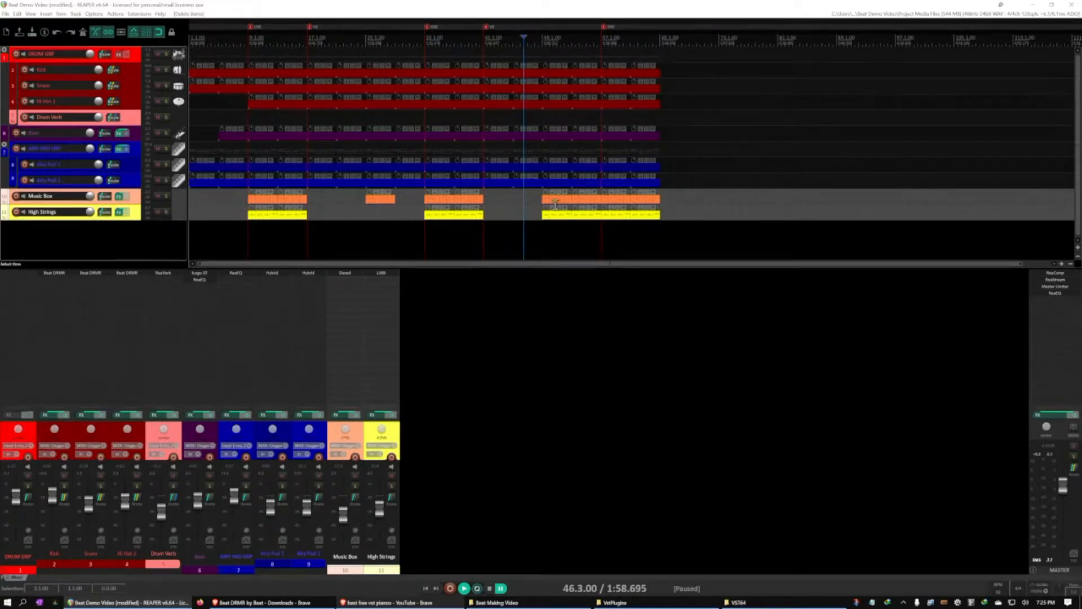
Delete the Music Box item at bar 53 and the High Strings item at bar 49
click(579, 202)
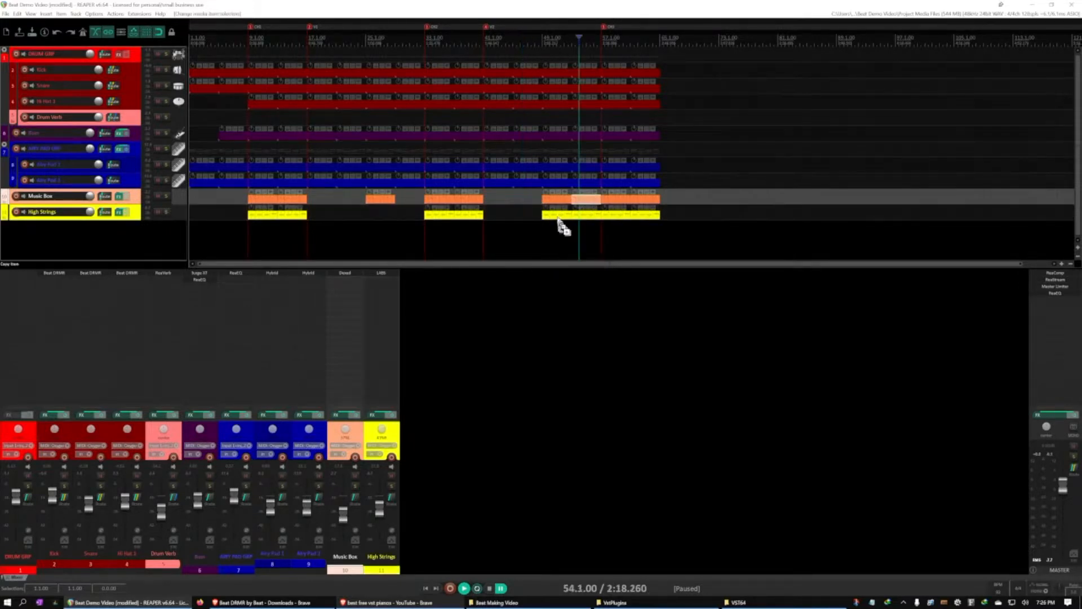
ctrl+click(556, 217)
key(Delete)
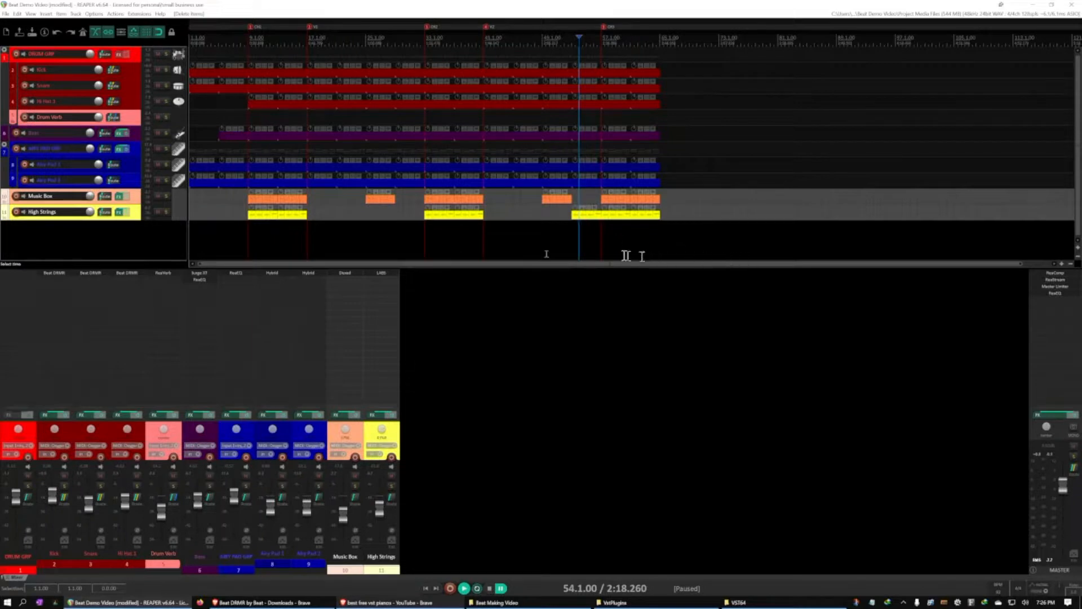
Play from bar 40 to check the transition into the thinned second verse, and clear the track selection
click(476, 232)
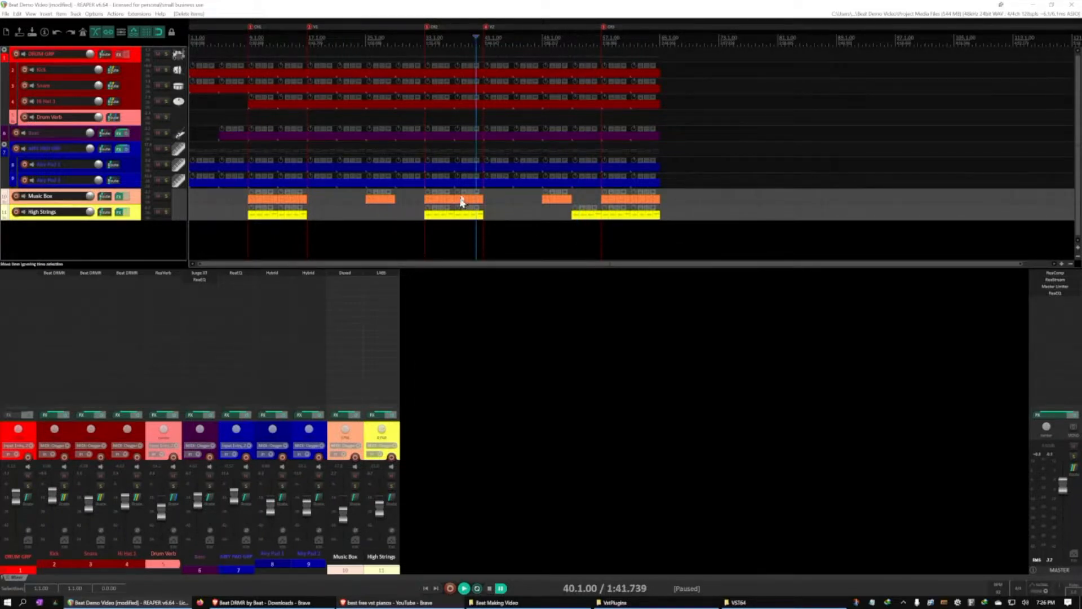
key(space)
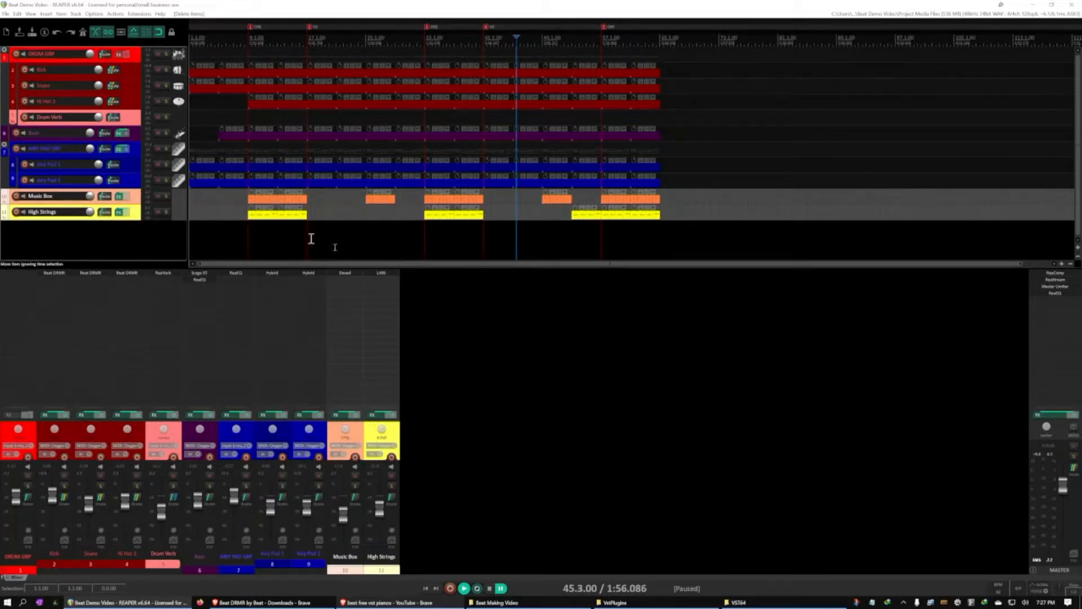
click(155, 236)
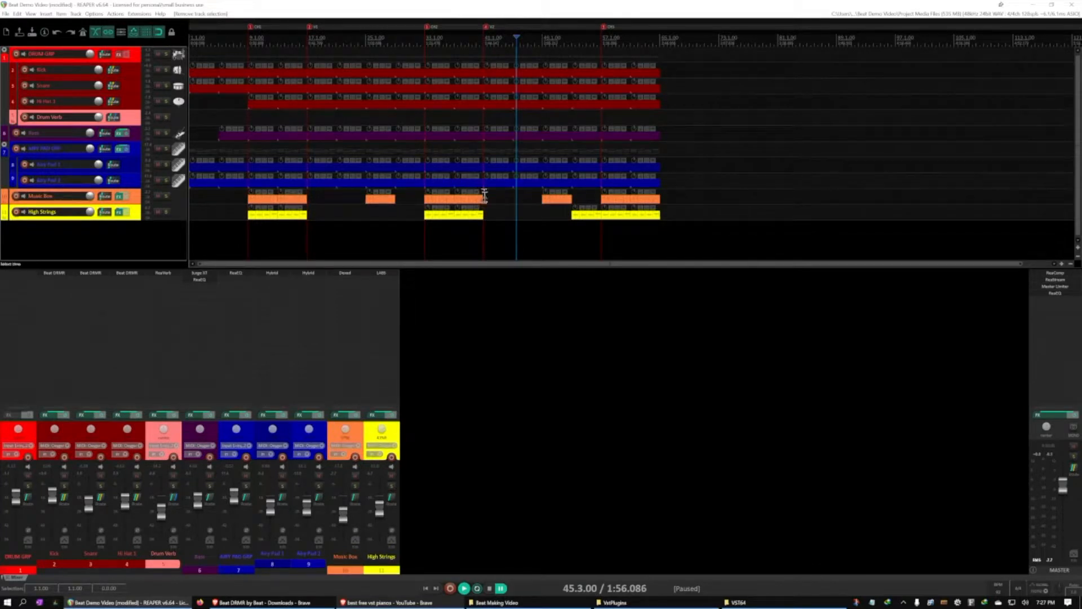
click(550, 234)
key(Home)
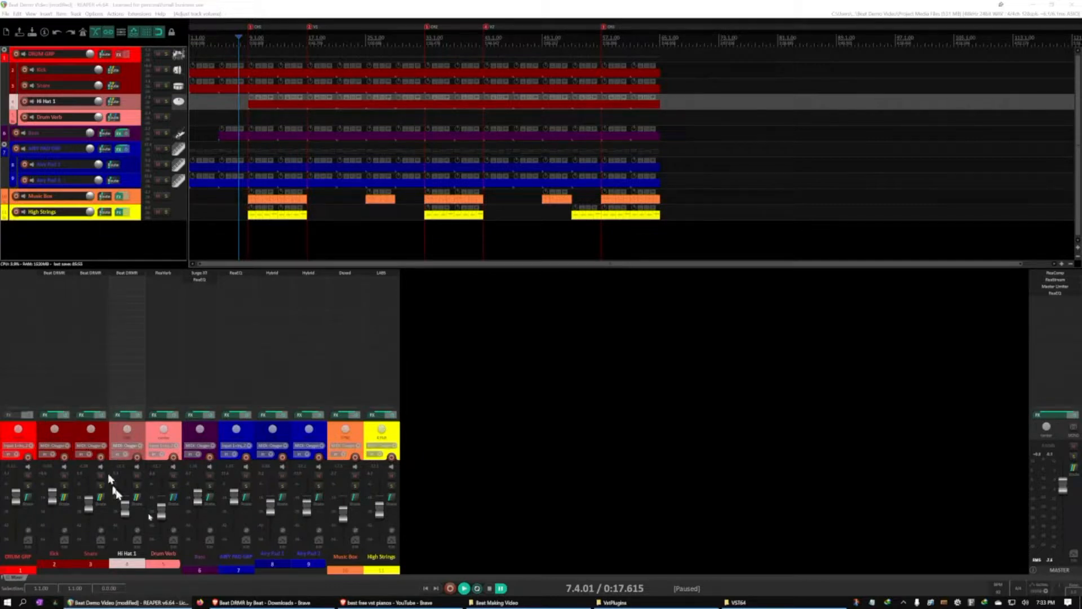
Add the ReaEQ plugin to the Kick track after the Beat DRMR instrument
click(46, 415)
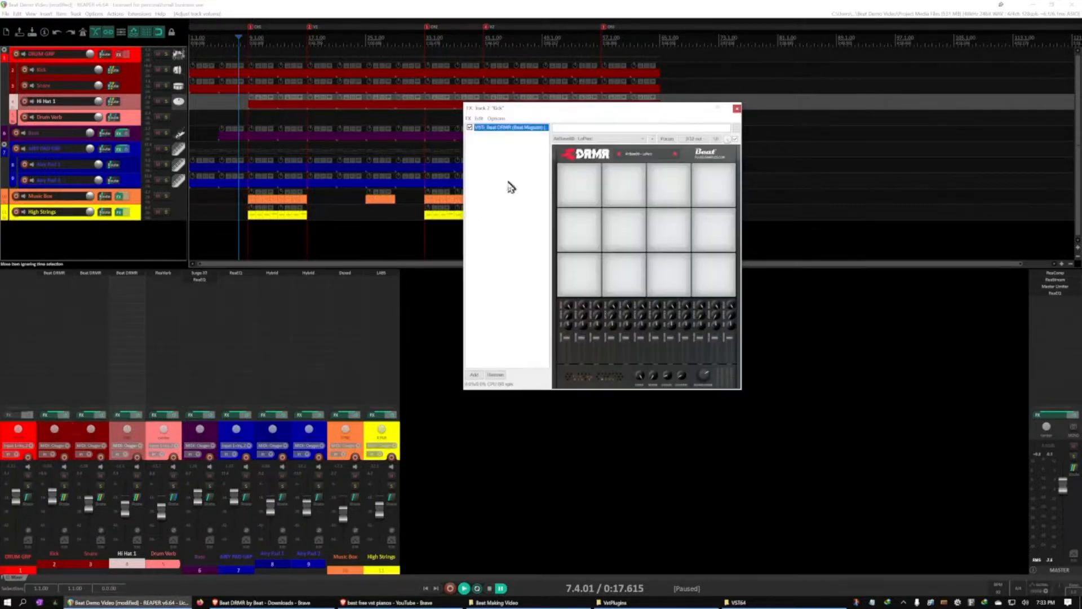
double_click(510, 185)
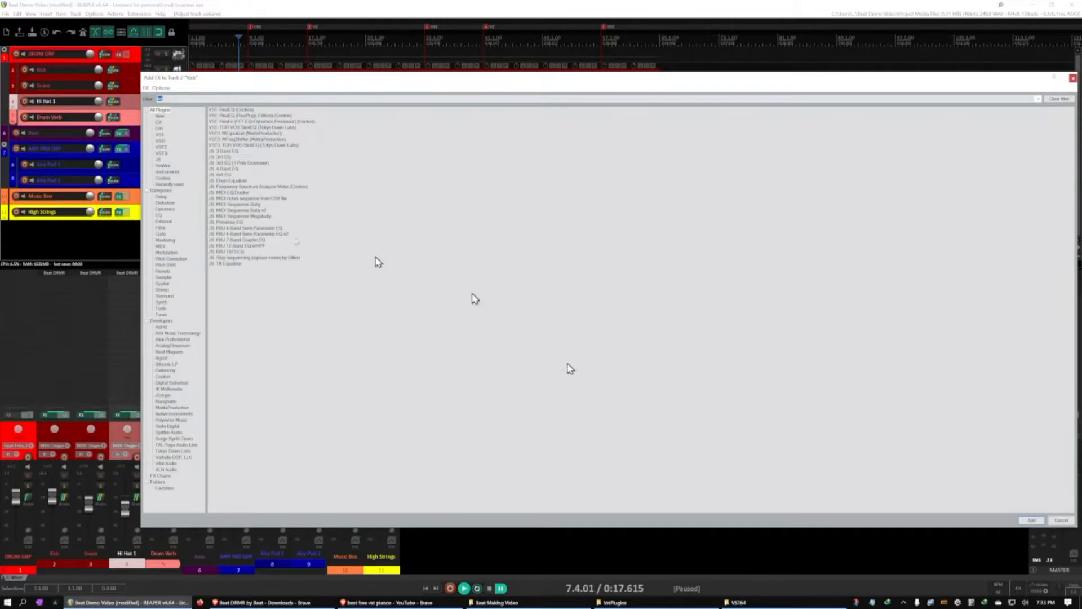
click(239, 110)
double_click(239, 110)
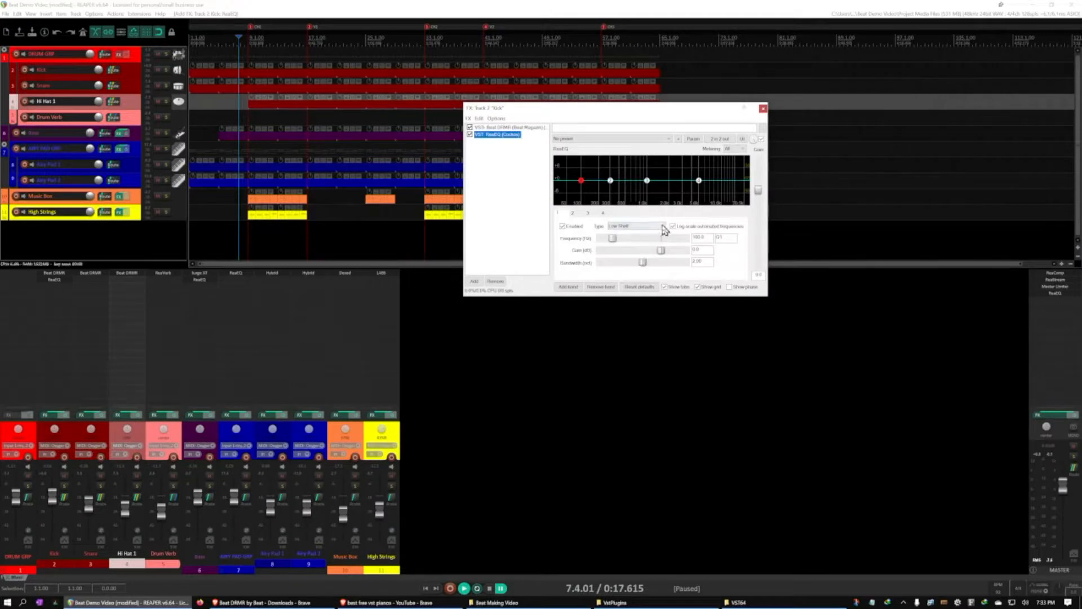
Change band 4 of the Kick's ReaEQ to Low Pass and raise its frequency to the maximum
click(663, 226)
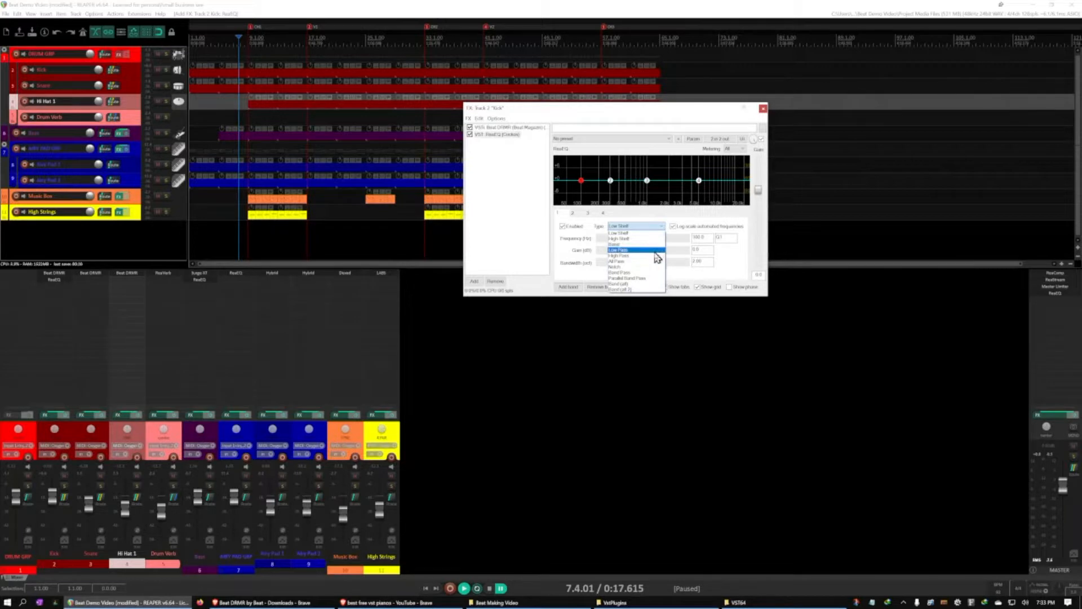
click(687, 222)
click(606, 214)
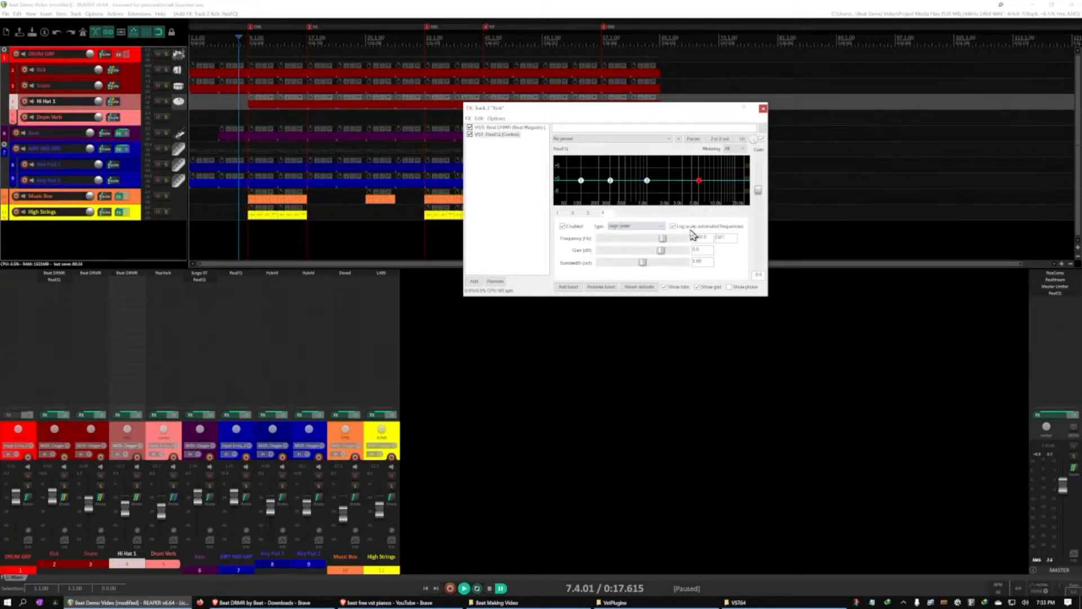
click(654, 226)
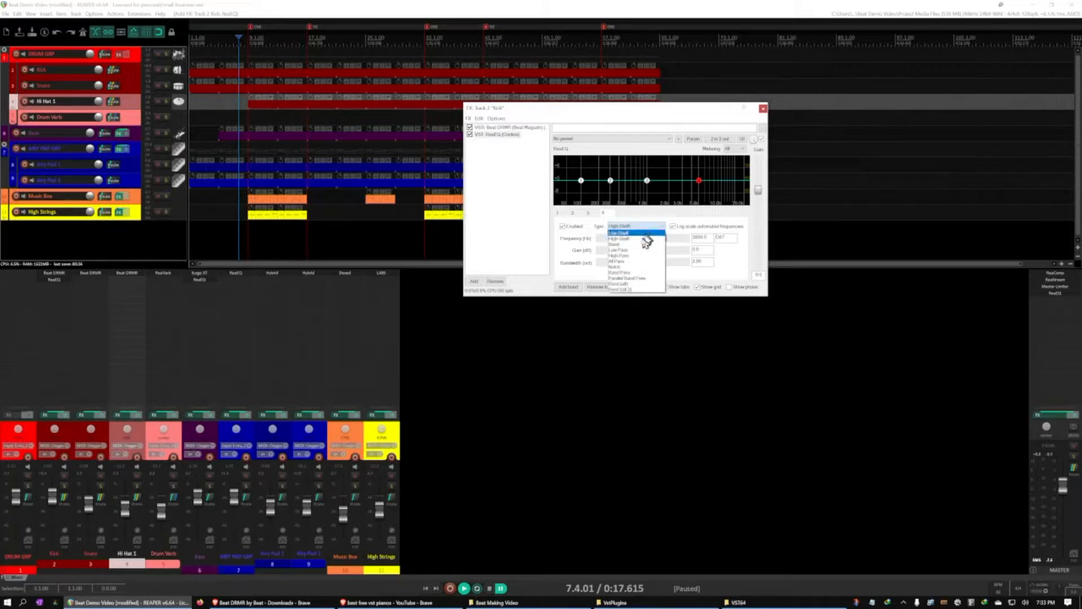
click(654, 249)
drag(663, 244, 693, 242)
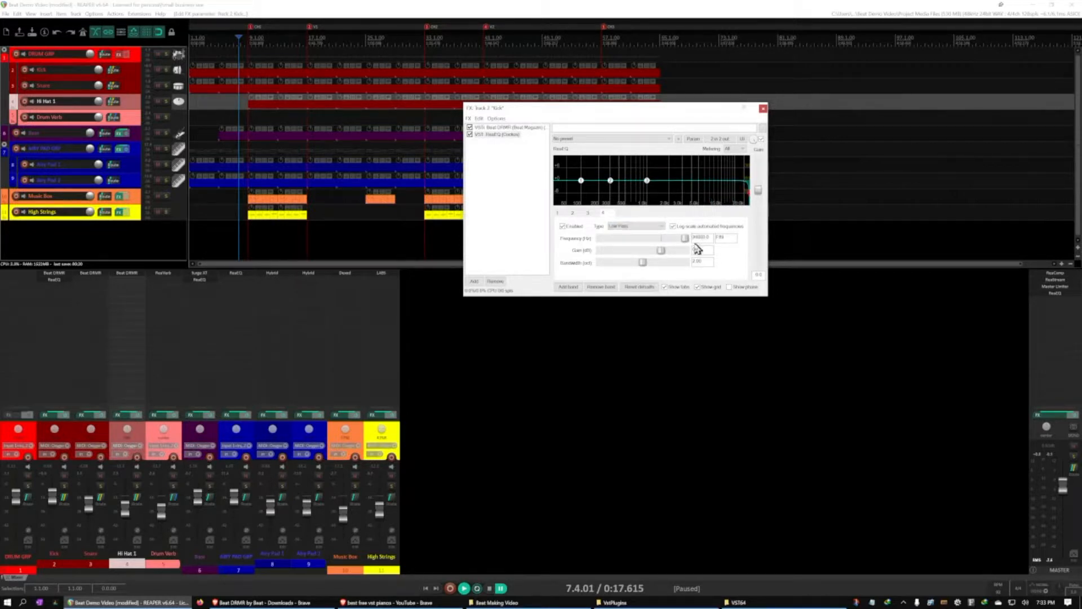
During playback, lower the Kick's low-pass frequency to about 7.3 kHz and set its bandwidth to about 2.3 octaves
key(space)
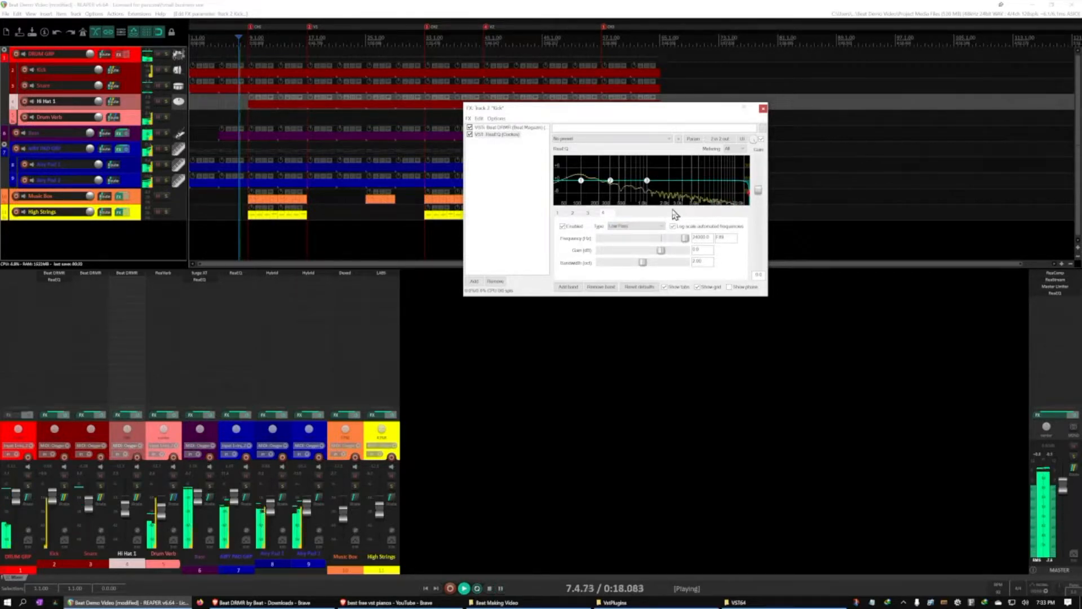
drag(687, 241, 683, 243)
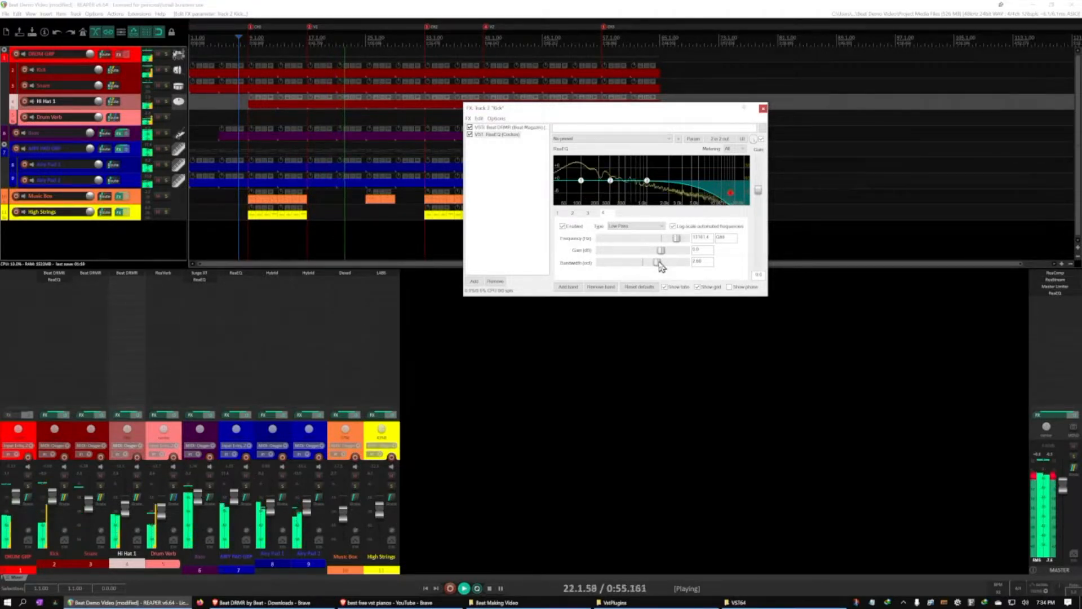
drag(658, 267, 651, 264)
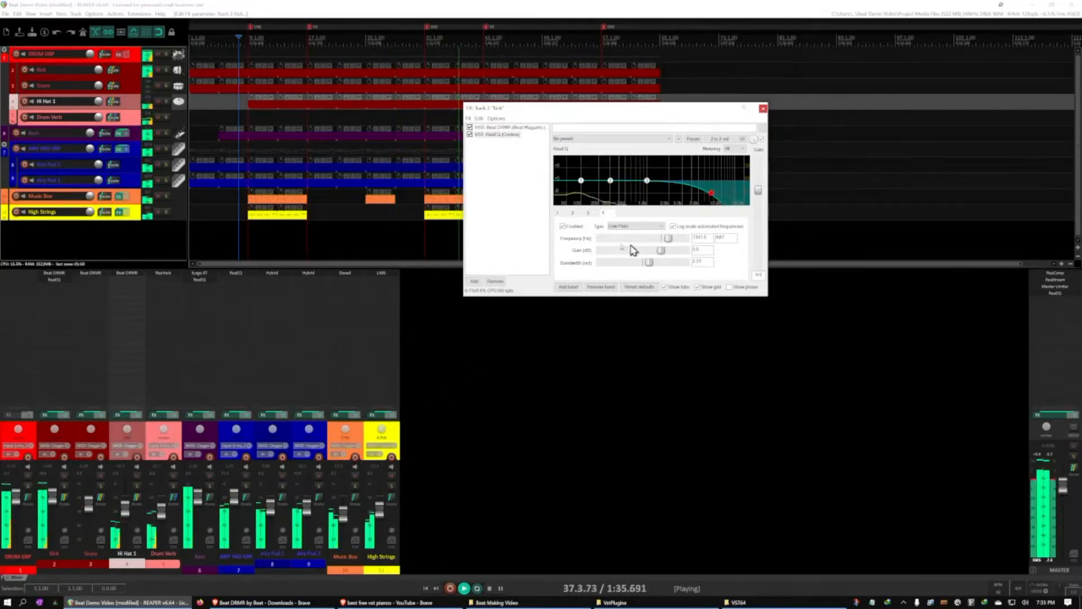
Cut band 3 of the Kick's ReaEQ by about 9 dB near 1 kHz with a narrow bandwidth
click(588, 213)
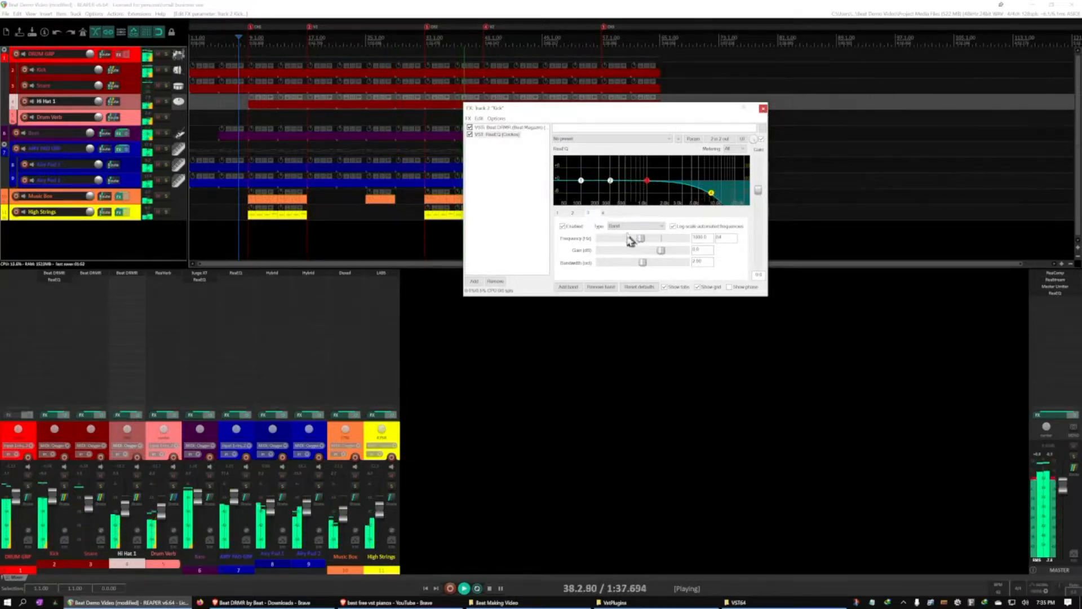
drag(662, 249, 640, 243)
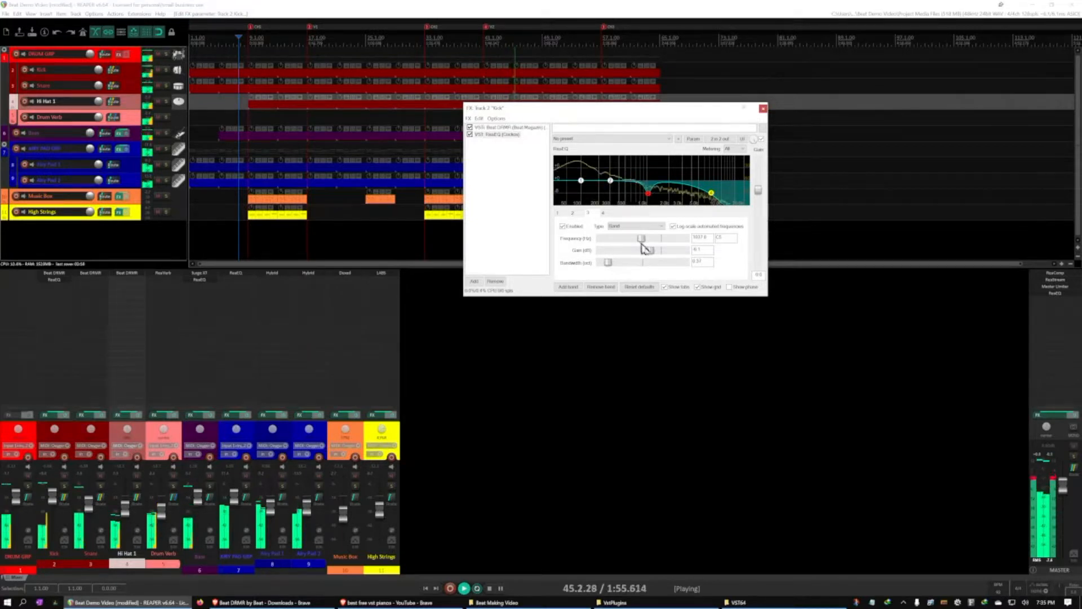
drag(642, 246, 649, 249)
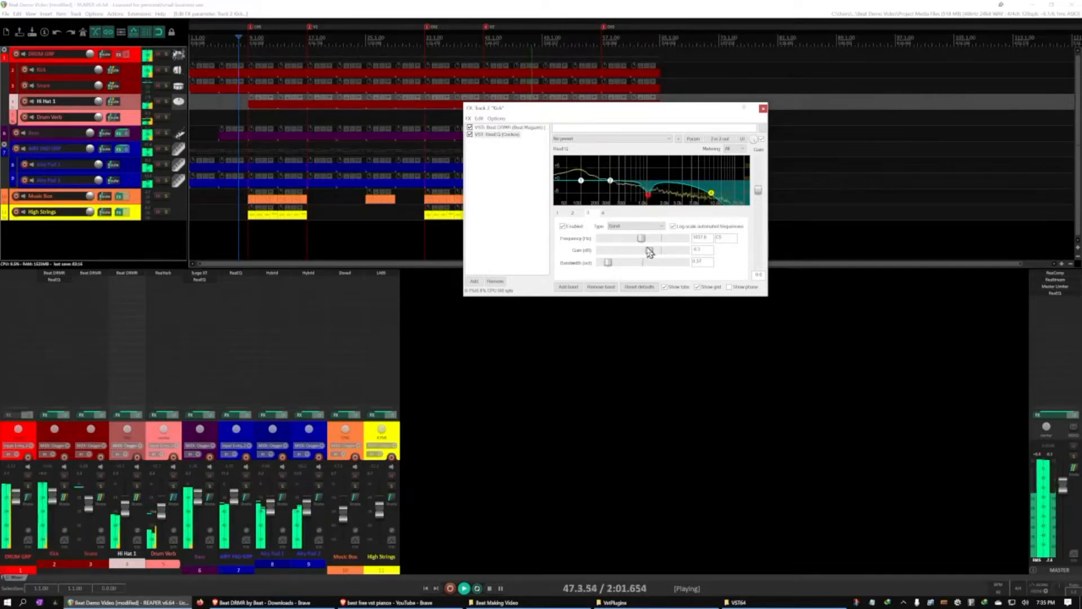
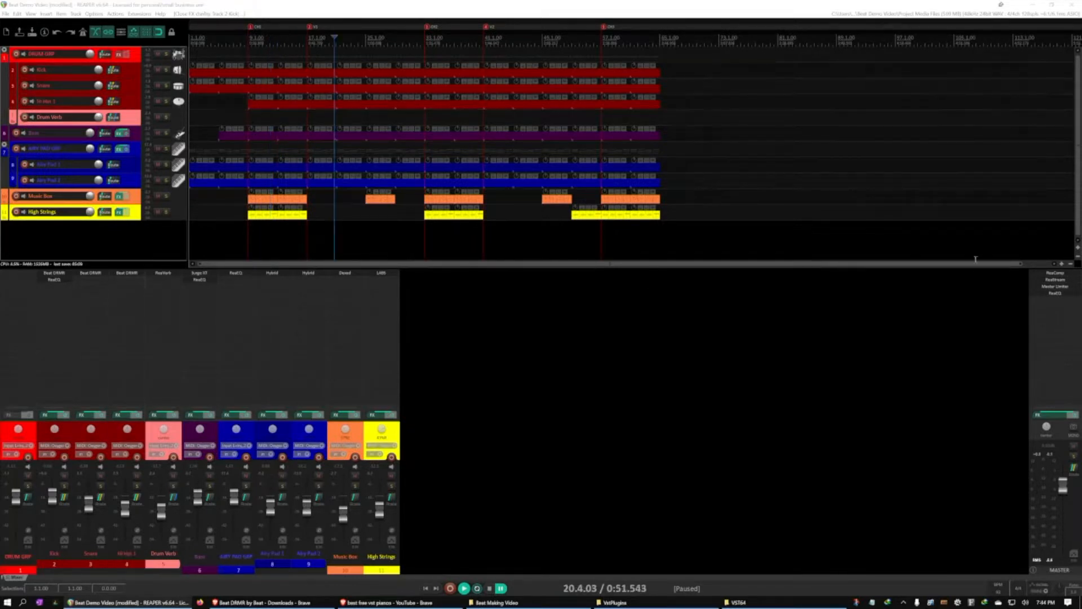
Play the beat briefly, save the project, and clear any loop or time selection
key(space)
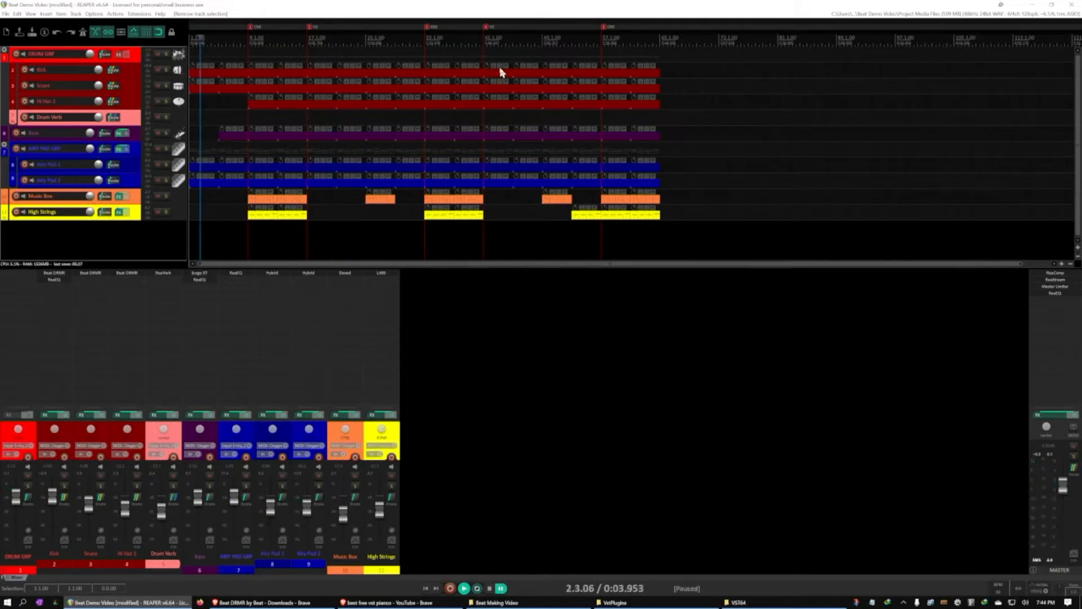
key(ctrl+s)
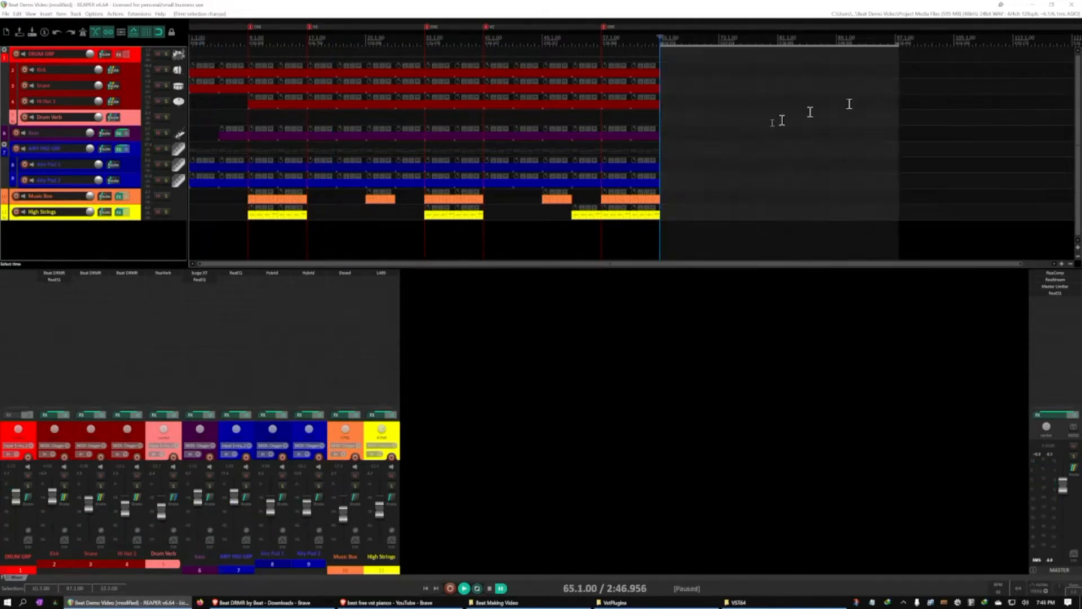
key(Escape)
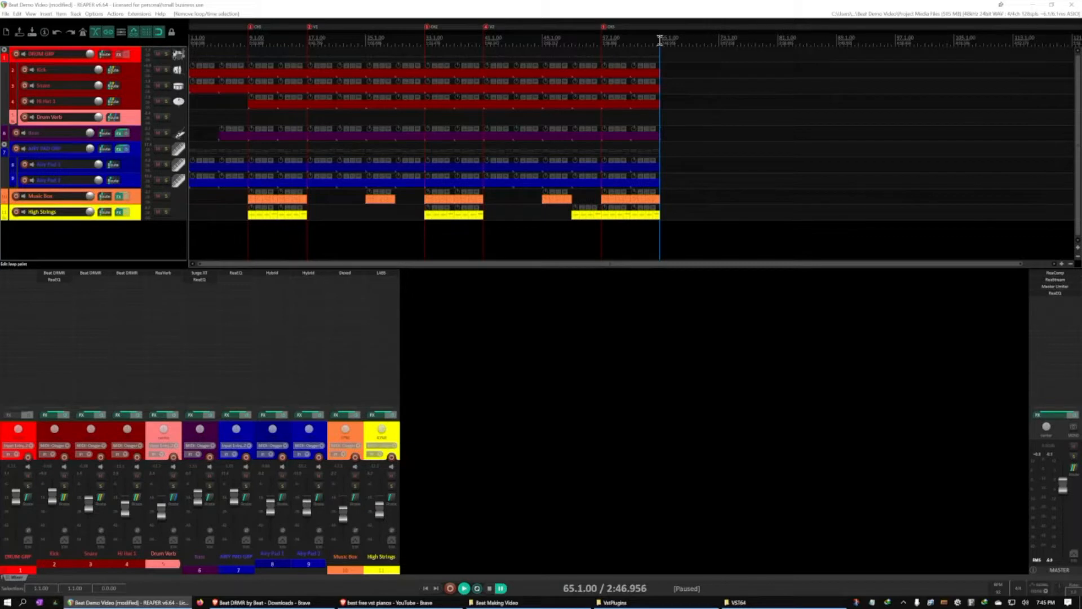
Make a time selection from the project start to 67.1.00, slightly past the last items
drag(658, 40, 191, 40)
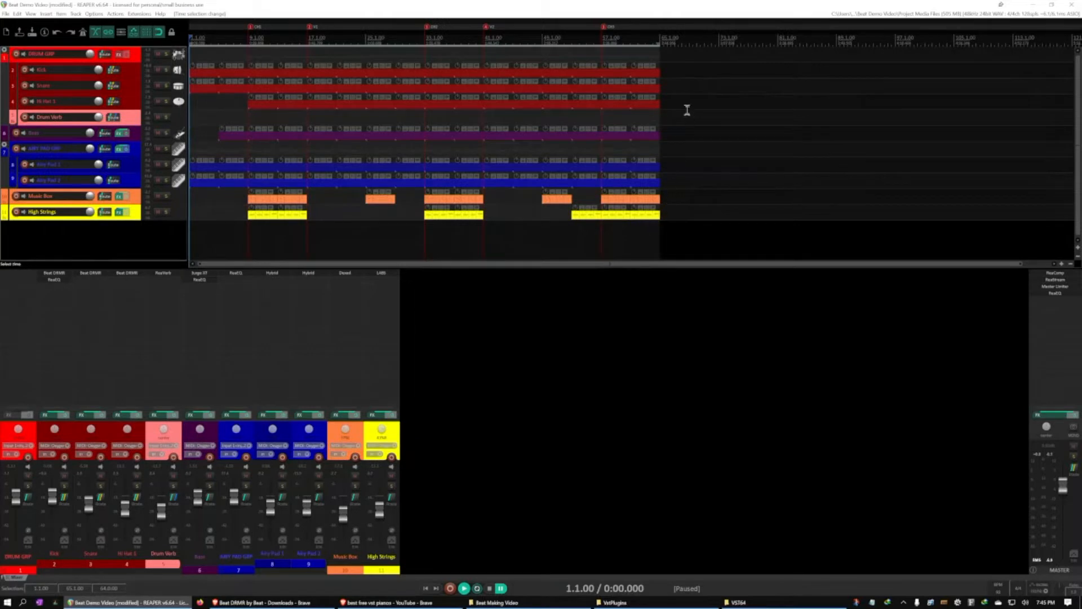
click(660, 38)
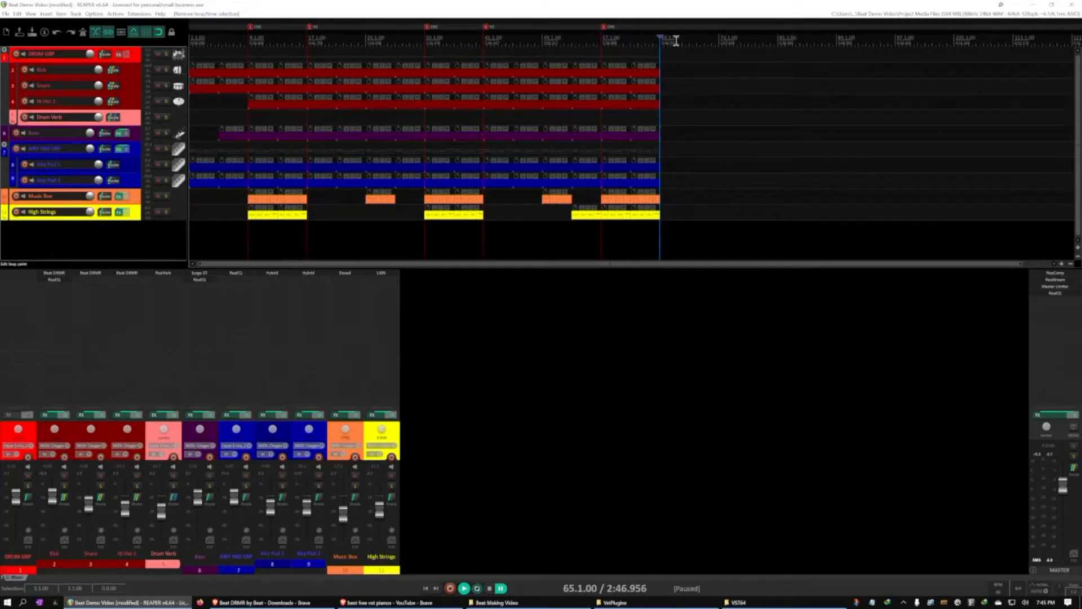
drag(676, 41, 634, 38)
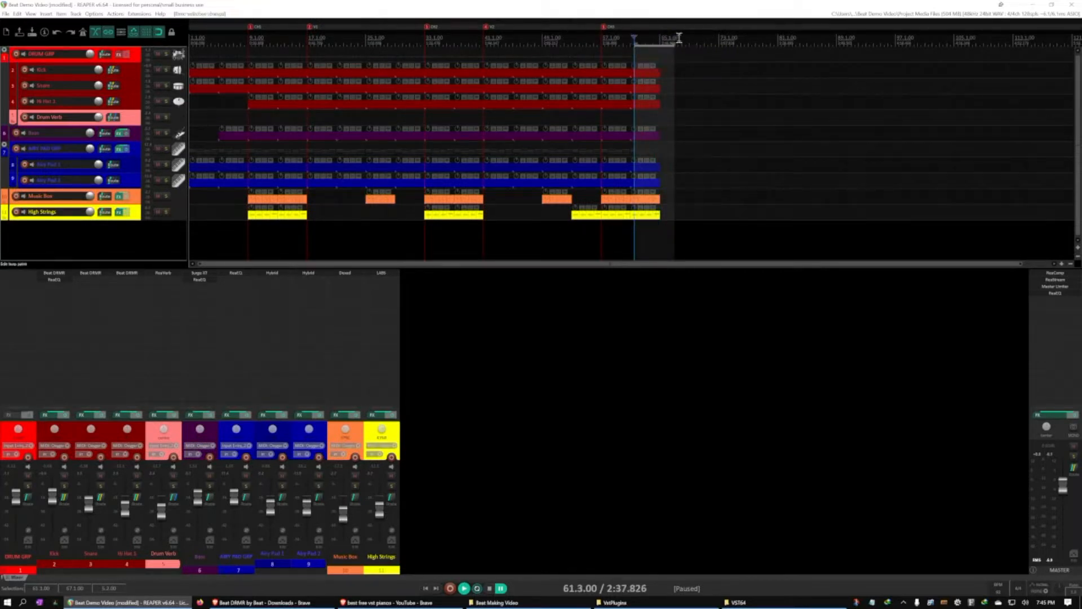
drag(640, 41, 191, 38)
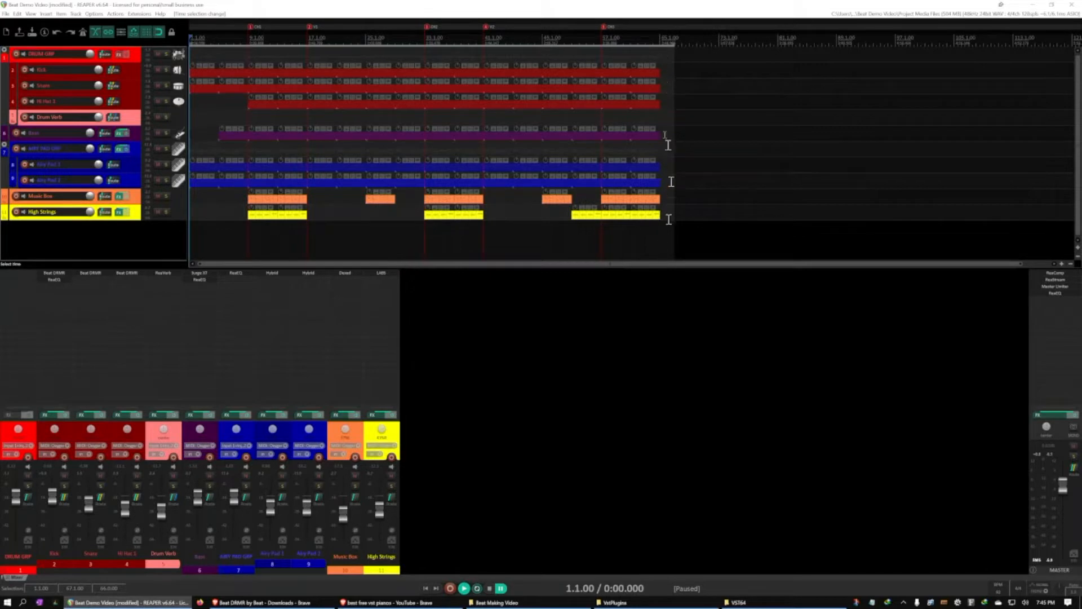
click(135, 62)
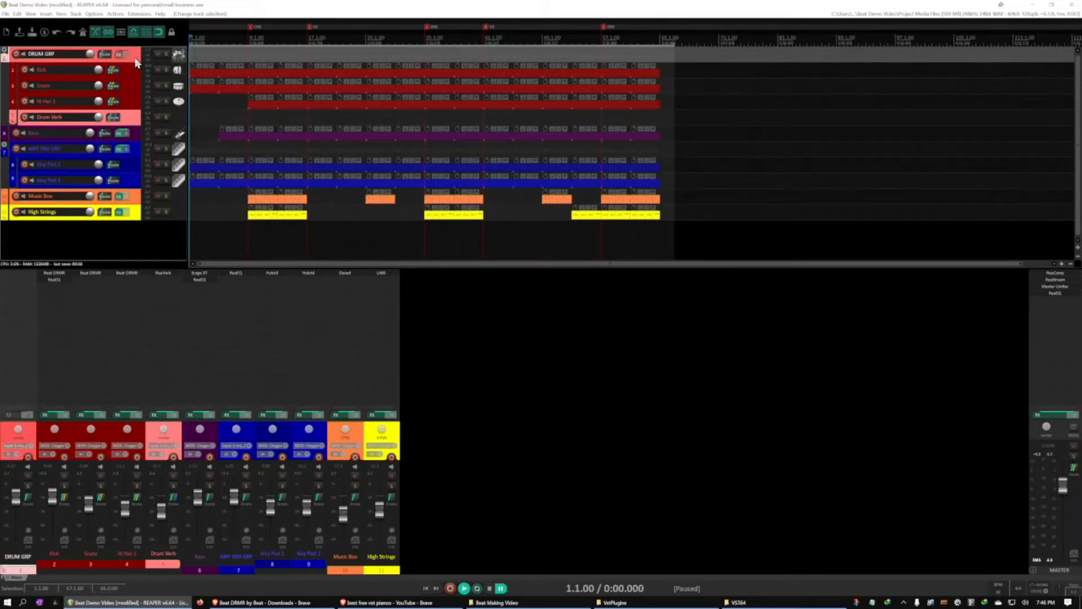
key(v)
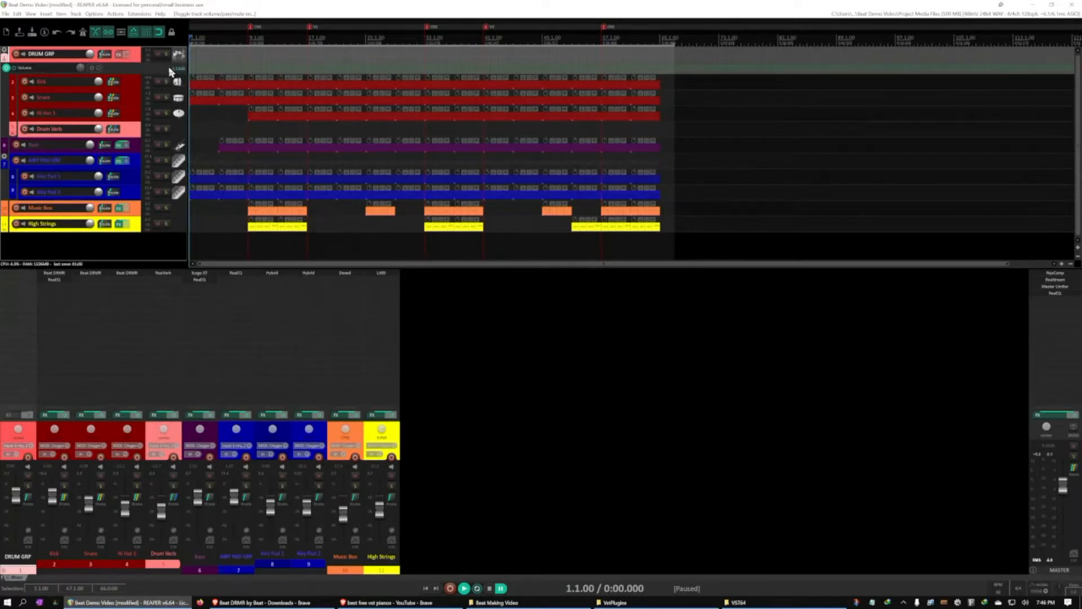
key(v)
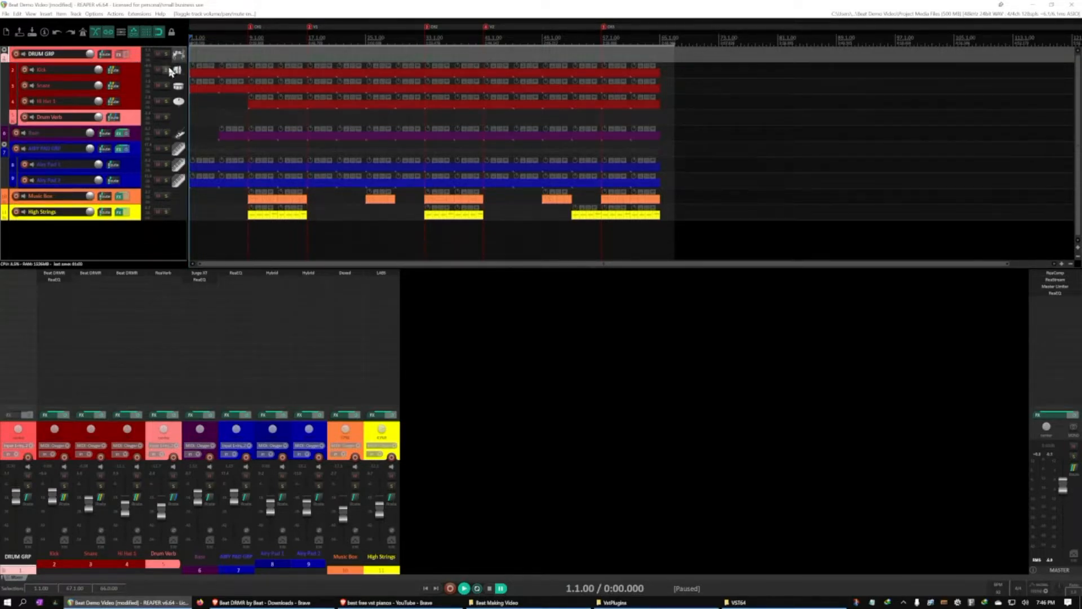
click(103, 243)
Show the master track in the arrangement and display its volume envelope
click(31, 13)
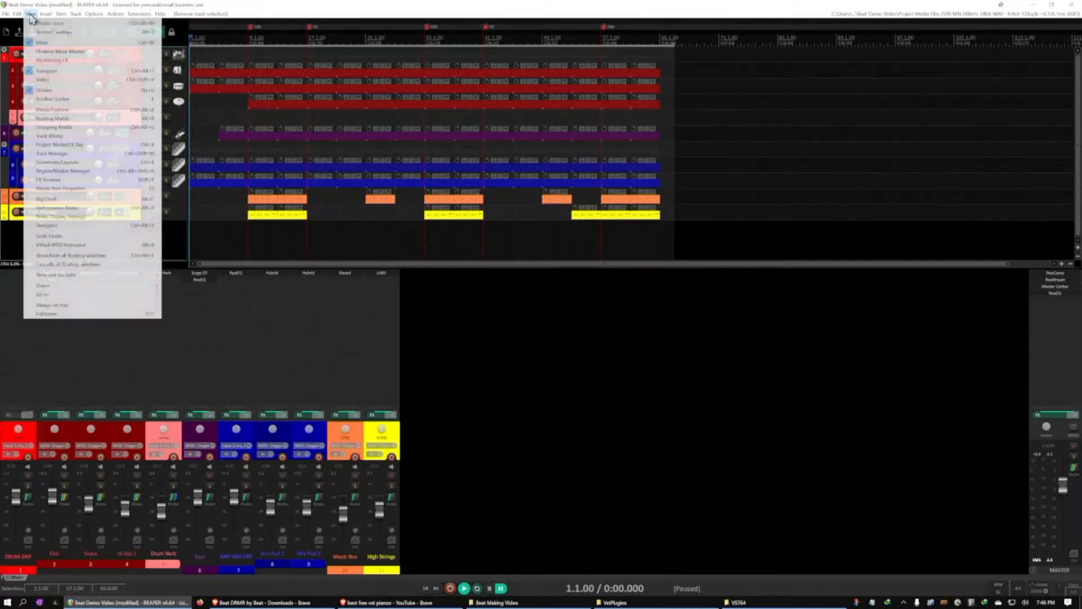
click(53, 24)
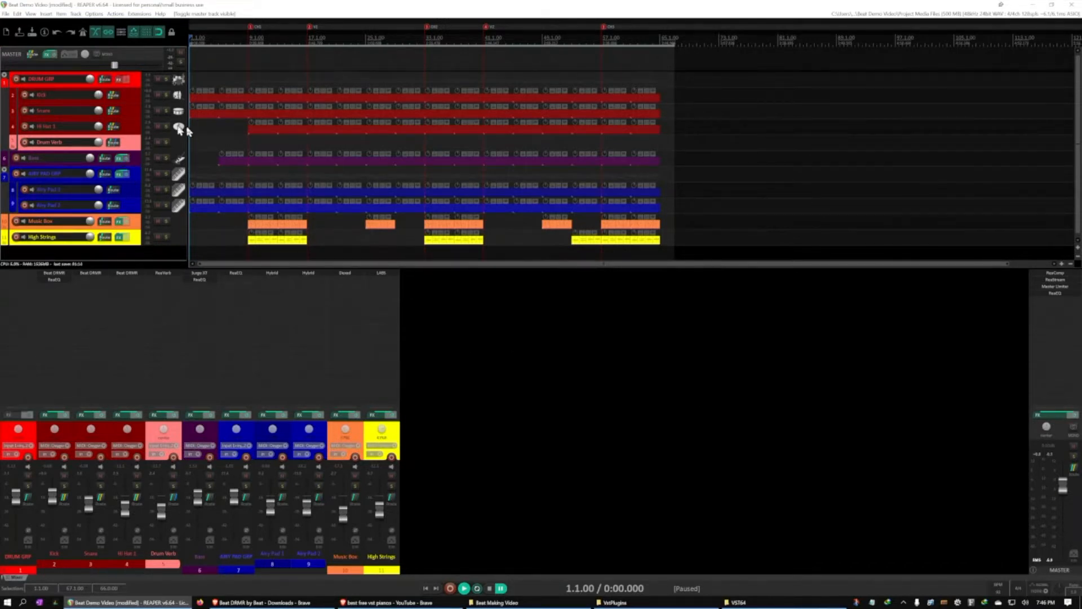
click(150, 55)
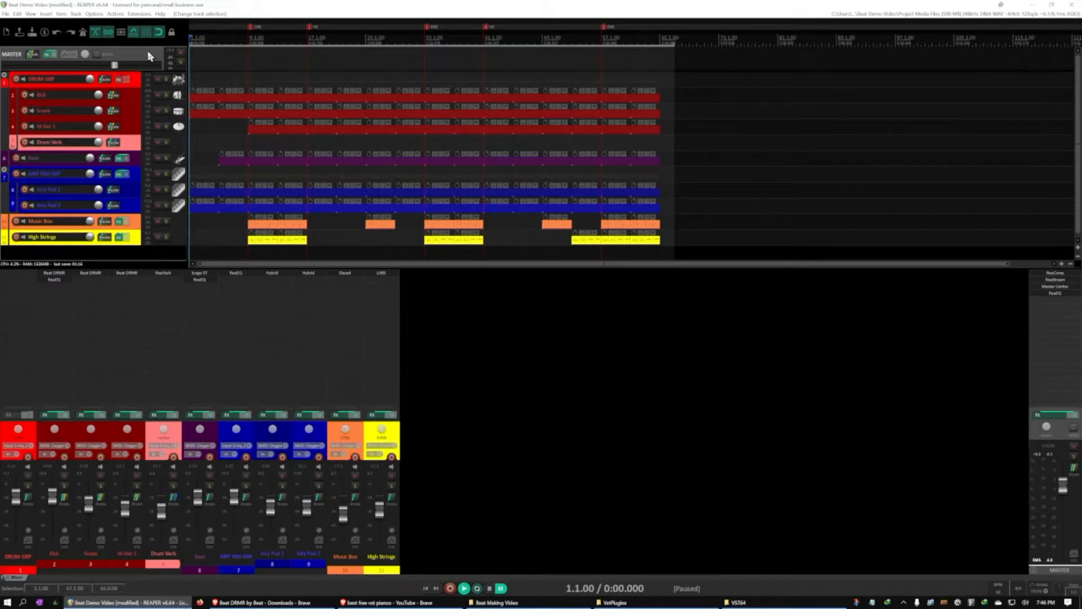
key(v)
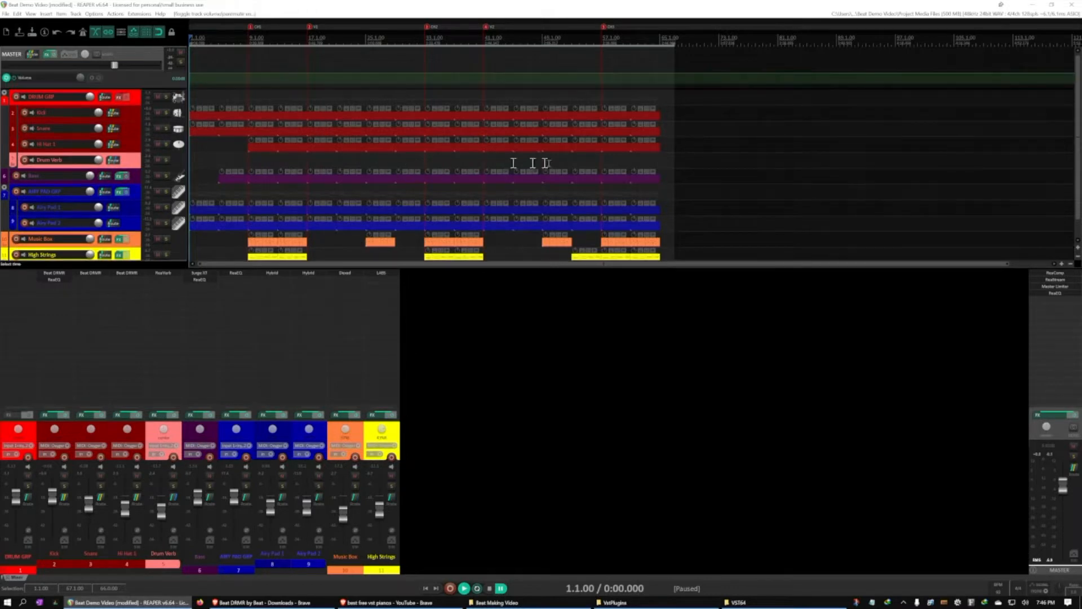
Add Master volume envelope points near bars 63 and 65, undo the trial point move, and clear the time selection
click(647, 80)
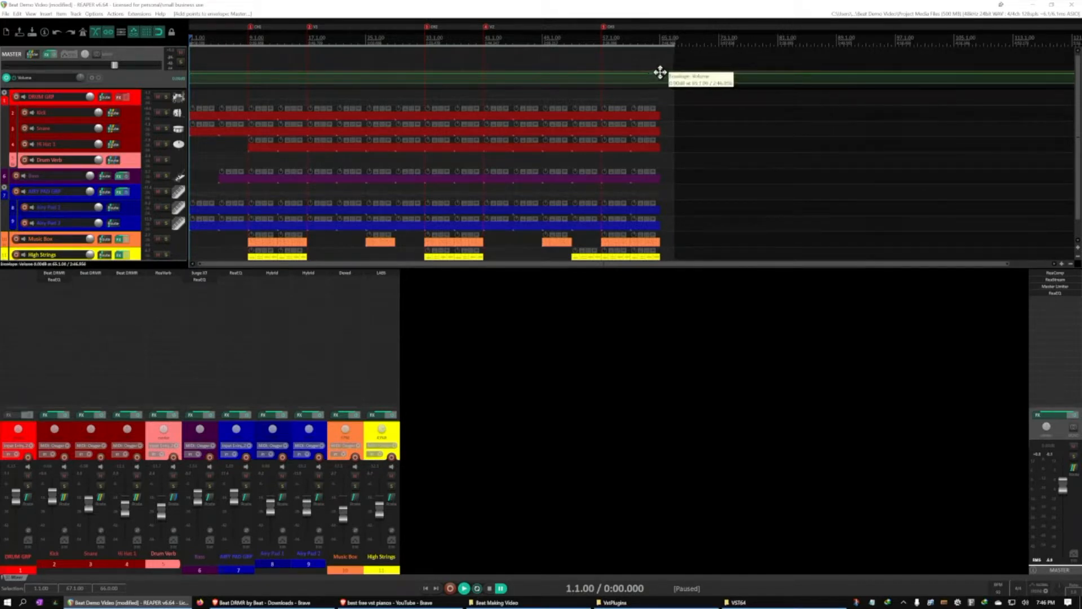
drag(658, 74, 661, 88)
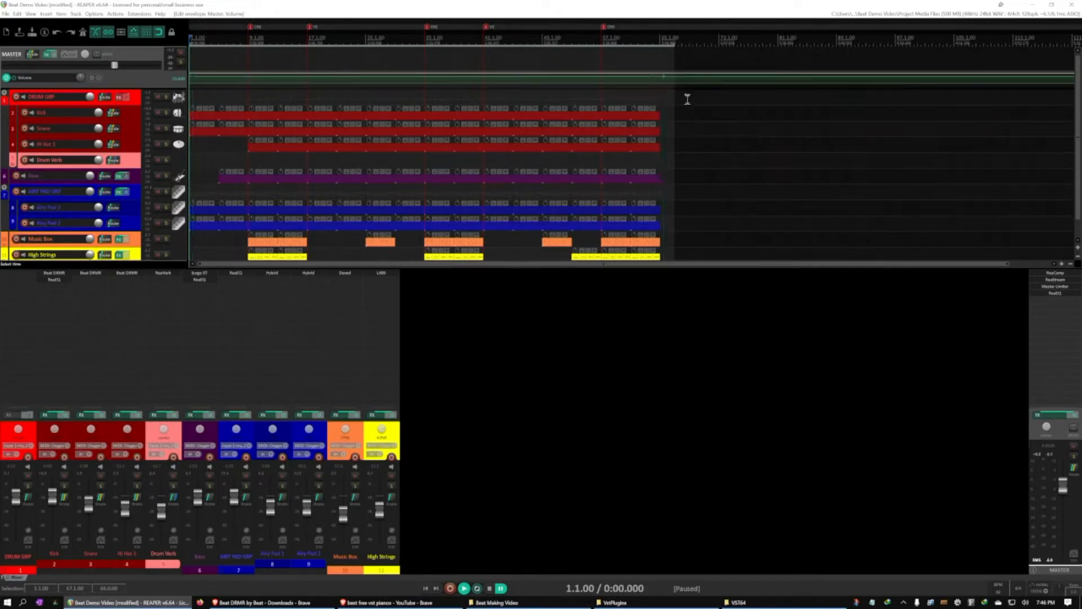
key(ctrl+z)
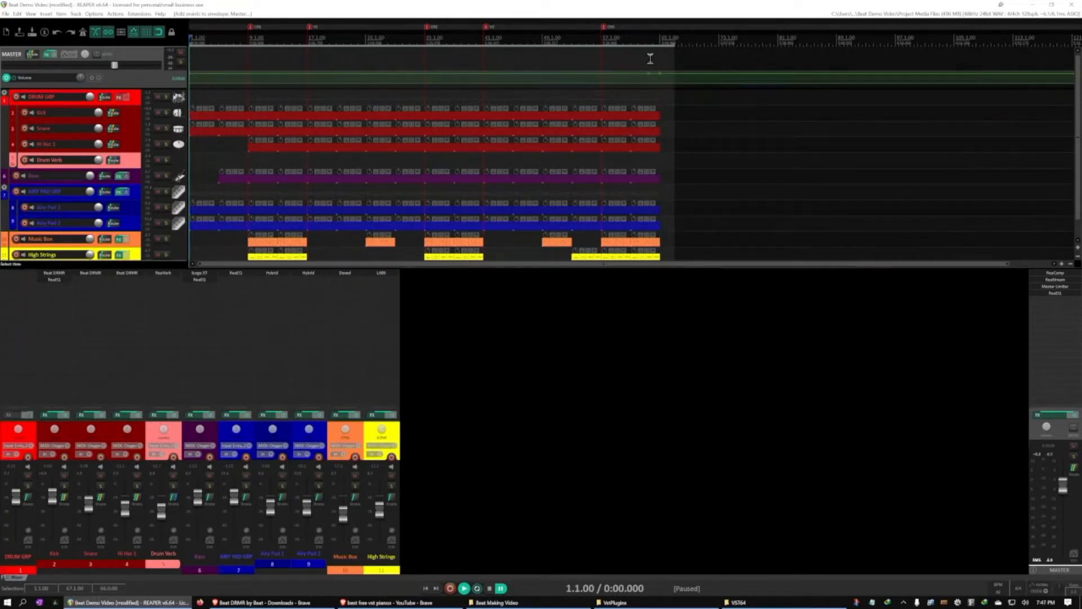
click(574, 39)
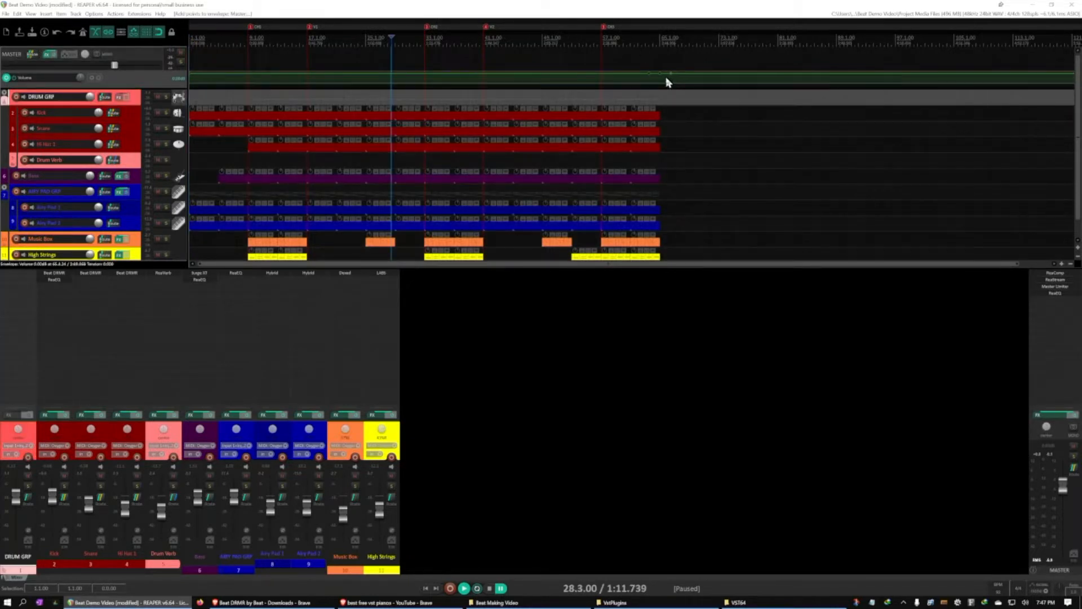
Create a closing fade-out by lowering the Master volume point at bar 65 to the bottom and deleting the extra point after it
click(660, 74)
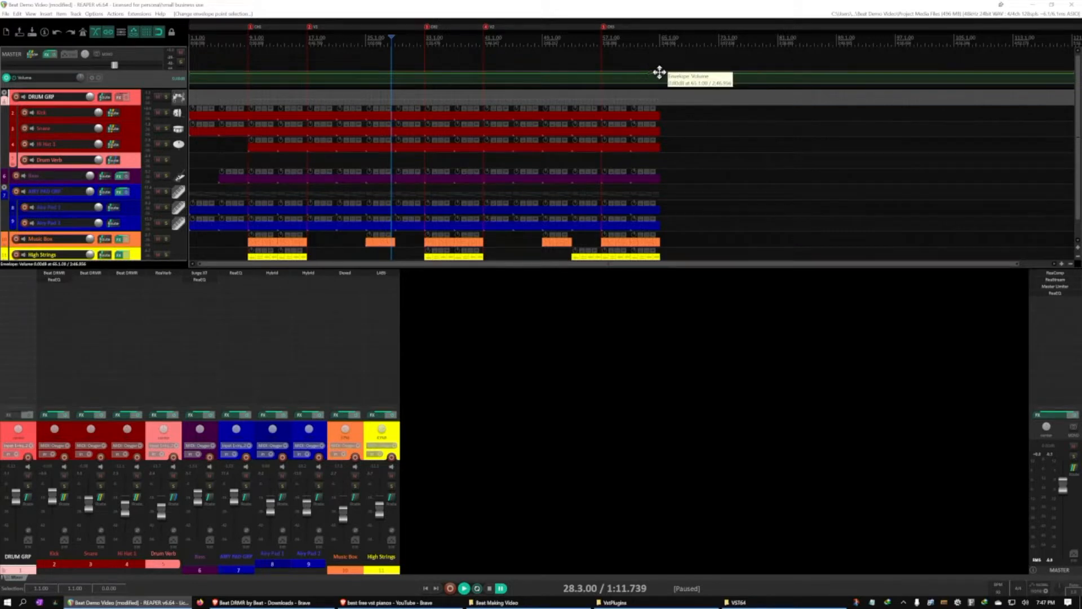
drag(660, 72, 660, 231)
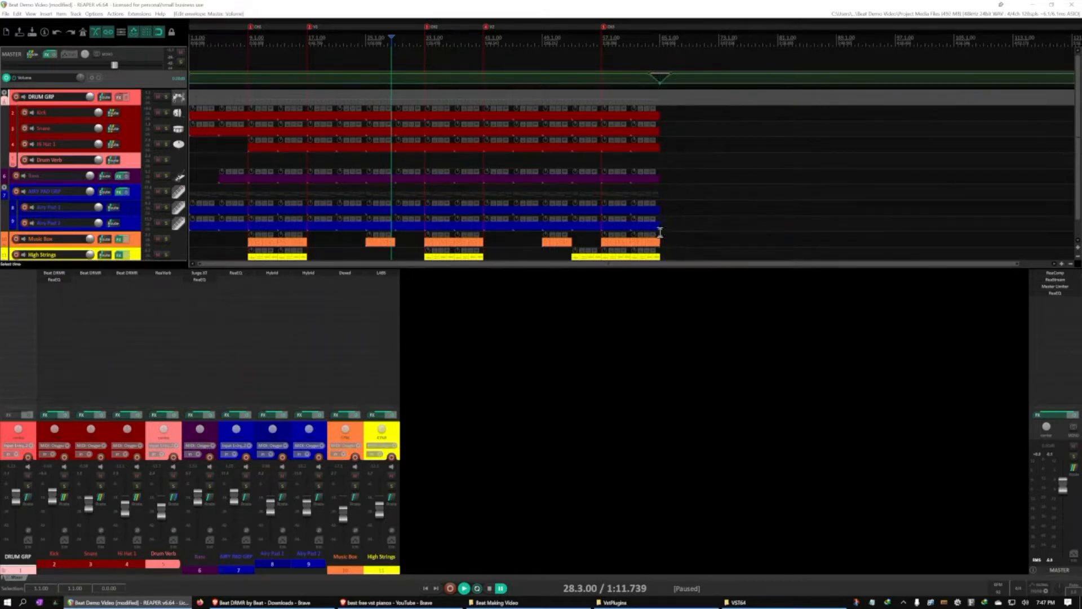
alt+click(674, 76)
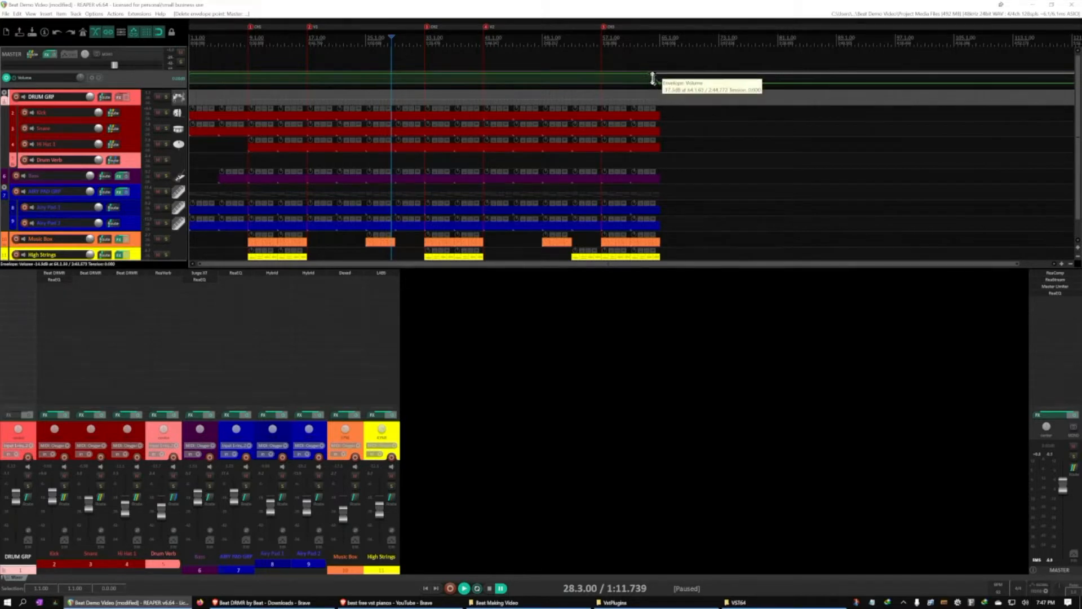
click(664, 36)
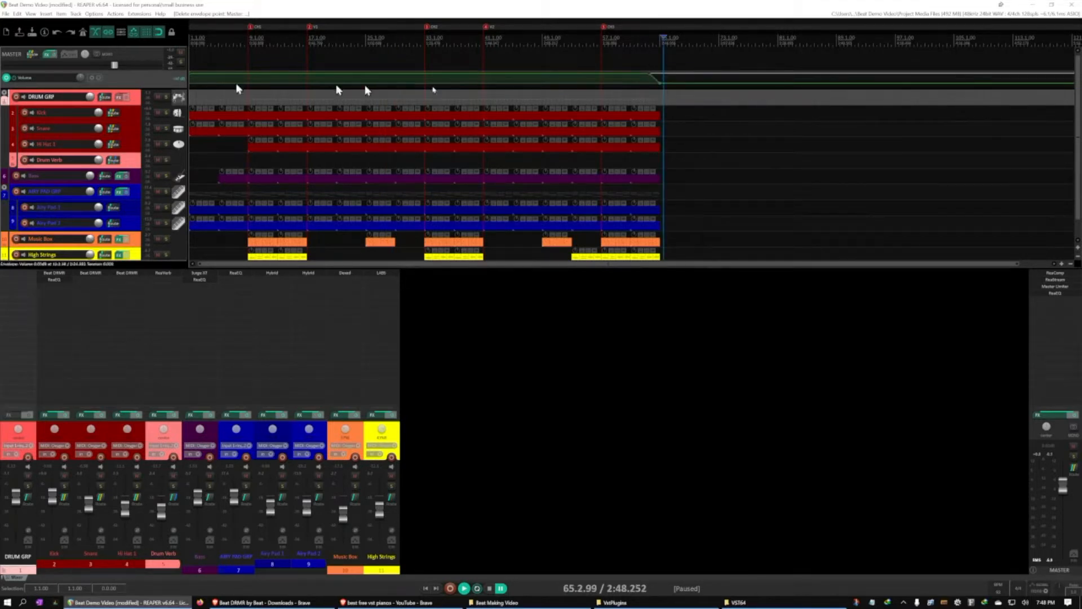
click(162, 58)
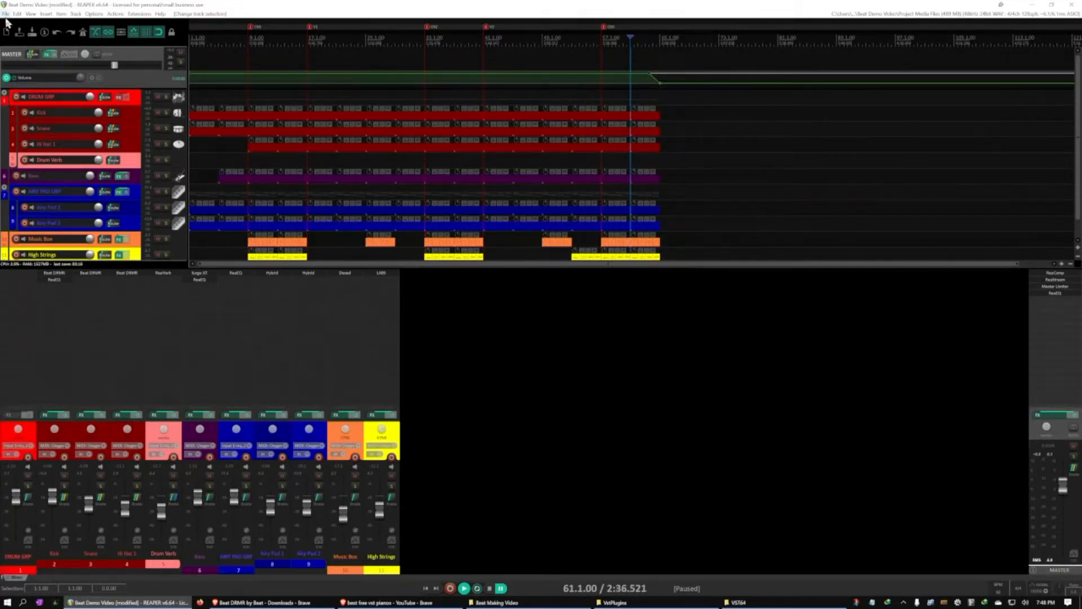
click(5, 13)
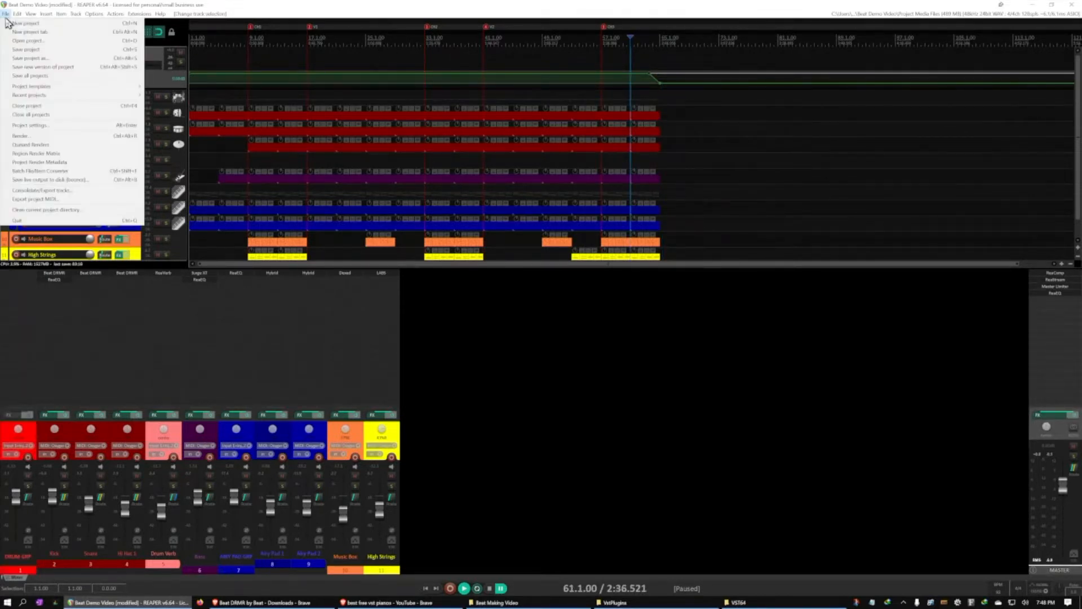
click(56, 137)
drag(119, 12, 590, 283)
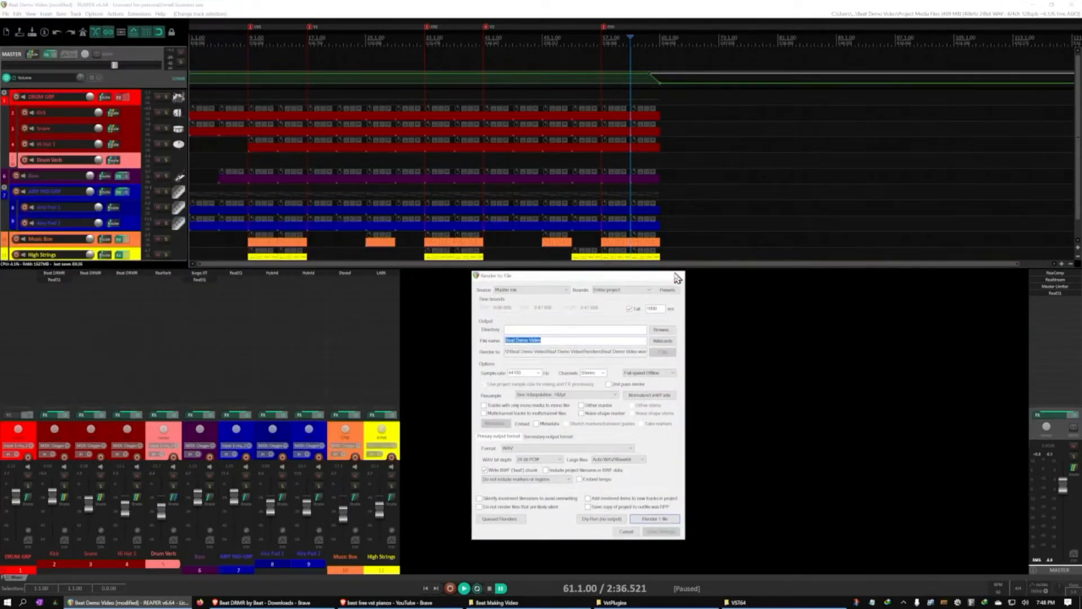
click(676, 277)
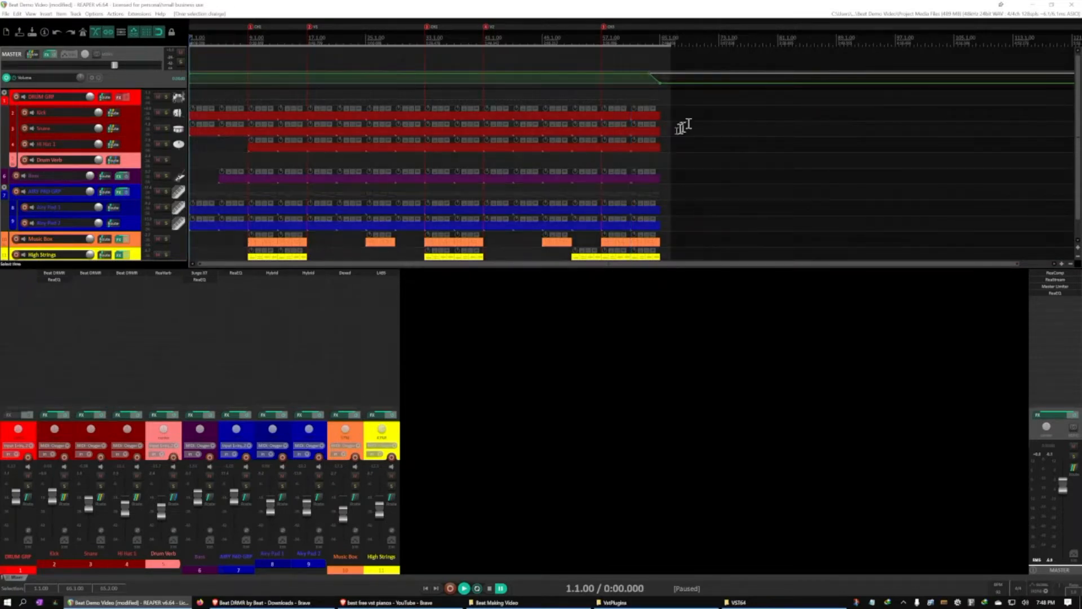
In the render settings, set the bounds to a custom time range and the output directory to the Beat Demo Video project folder
click(6, 13)
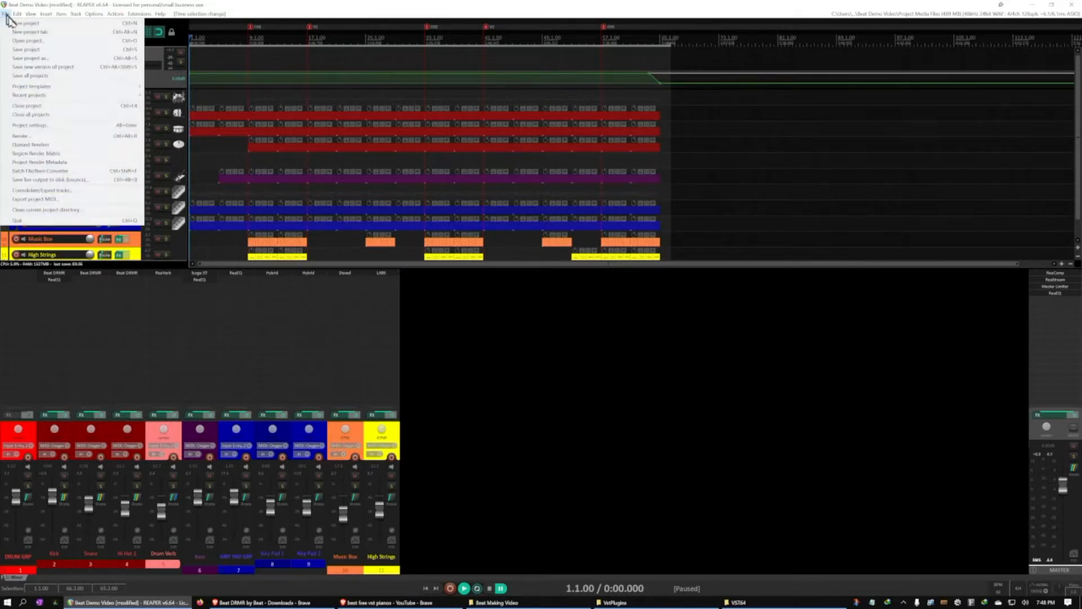
click(77, 138)
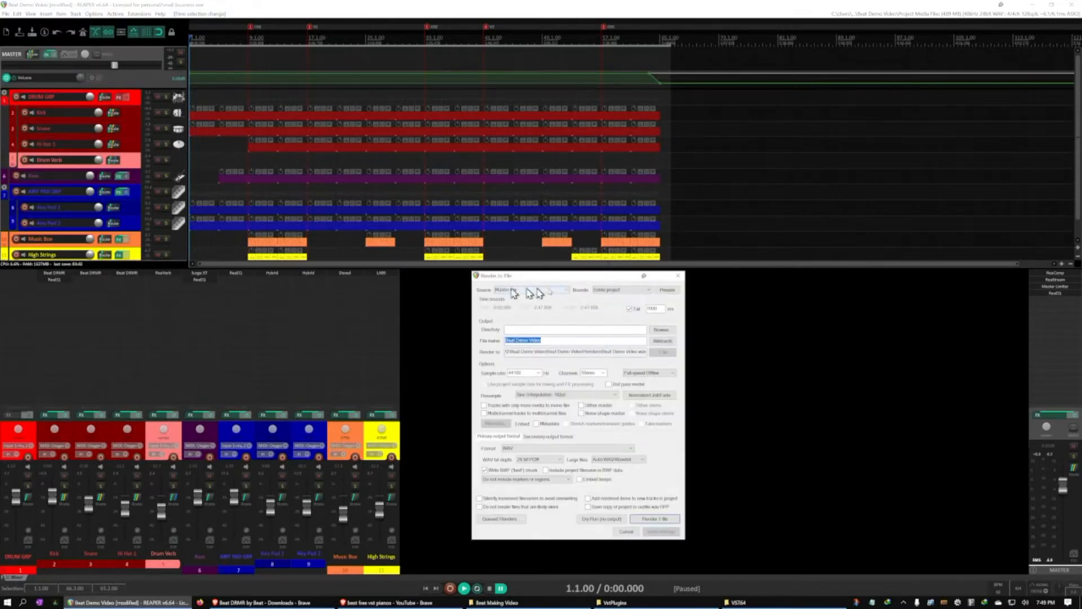
click(626, 291)
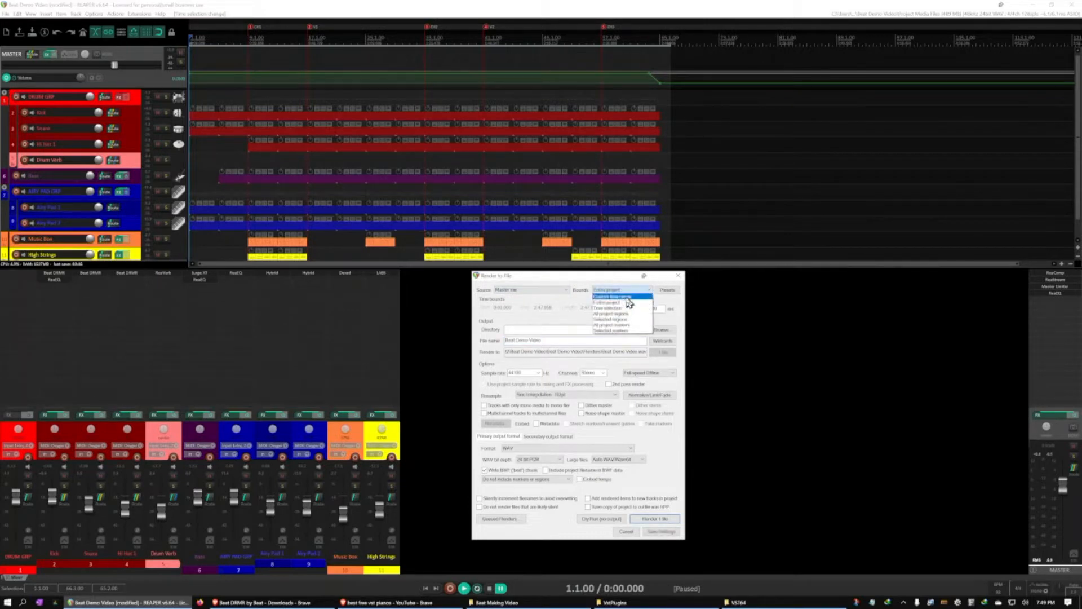
click(625, 297)
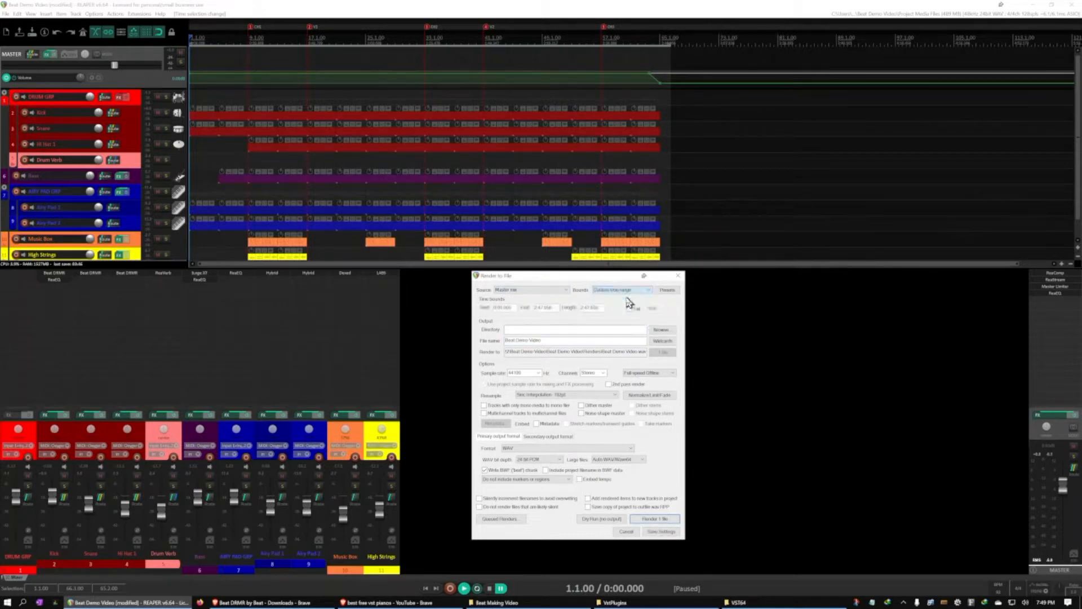
click(662, 331)
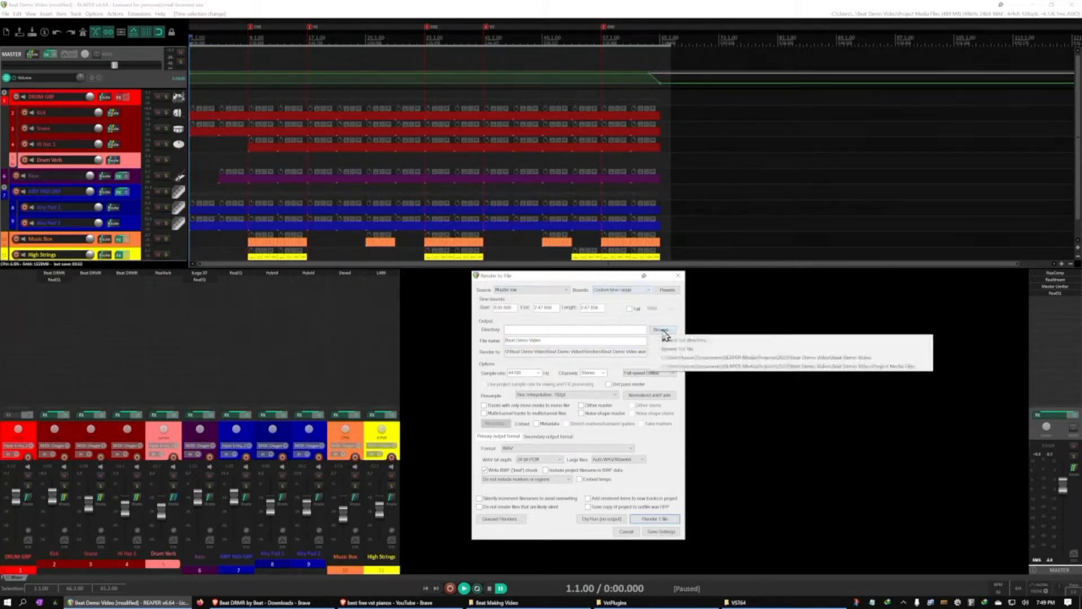
click(687, 358)
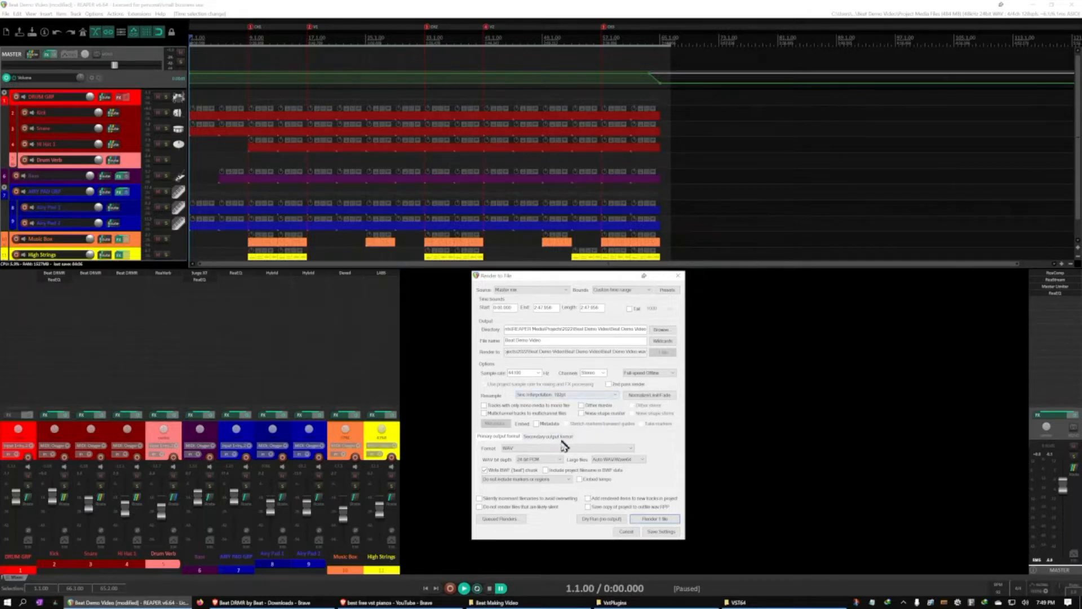
Keep WAV as the primary output format and render the master mix as Beat Demo Video
click(518, 450)
click(518, 454)
click(513, 450)
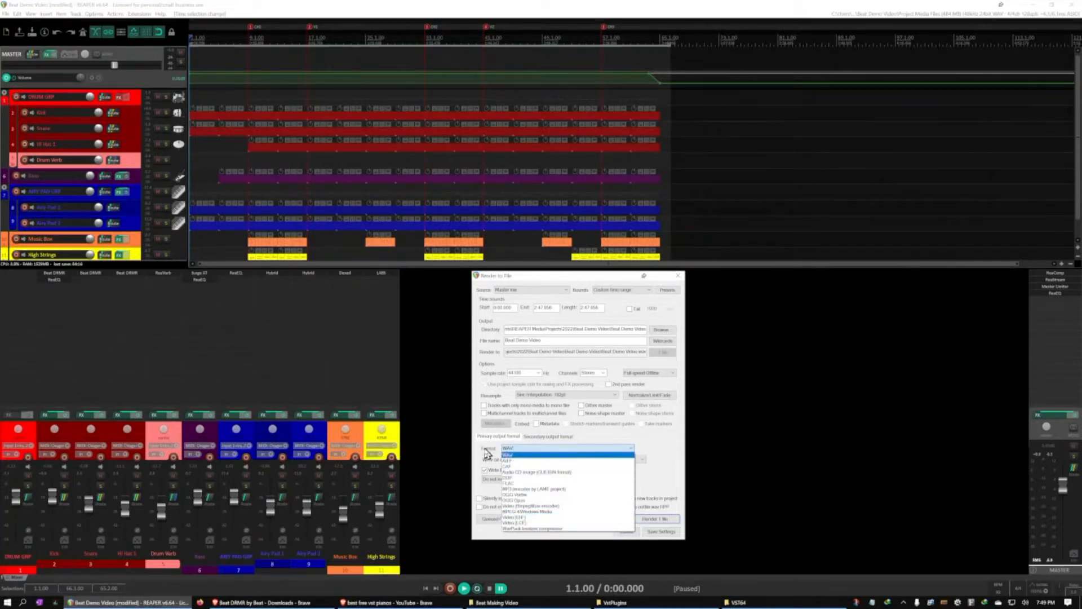
click(520, 452)
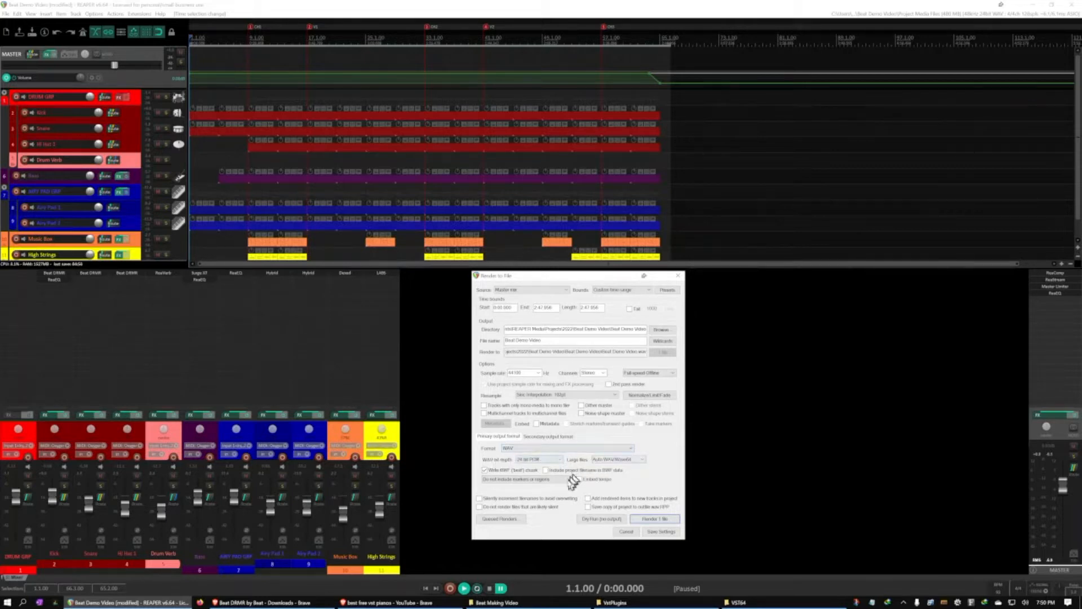
click(664, 521)
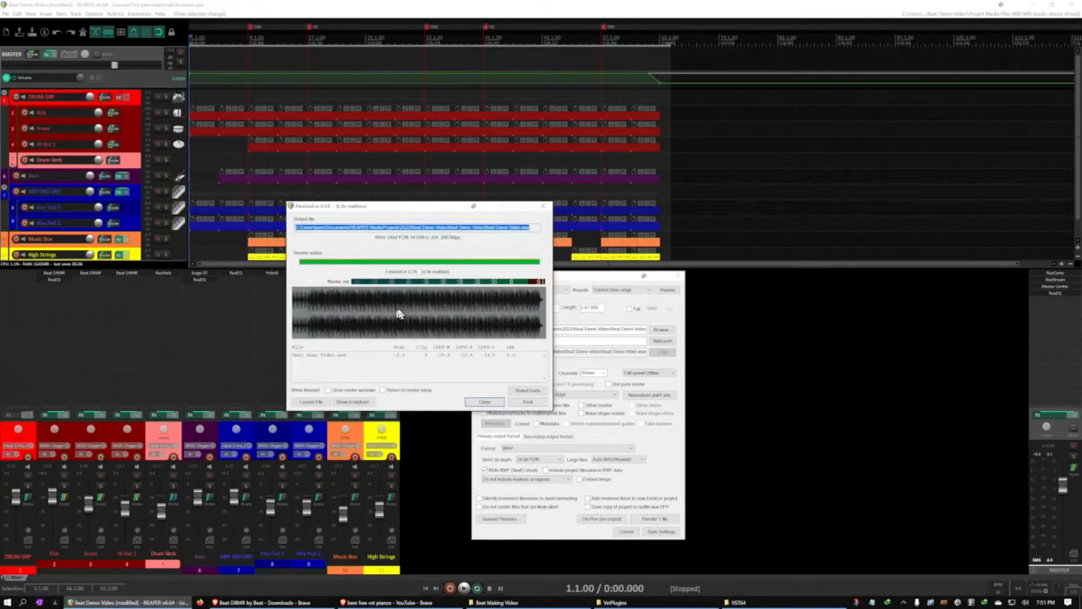
Show the rendered file in the Beat Demo Video folder in File Explorer and look inside the Project Media Files folder
click(350, 403)
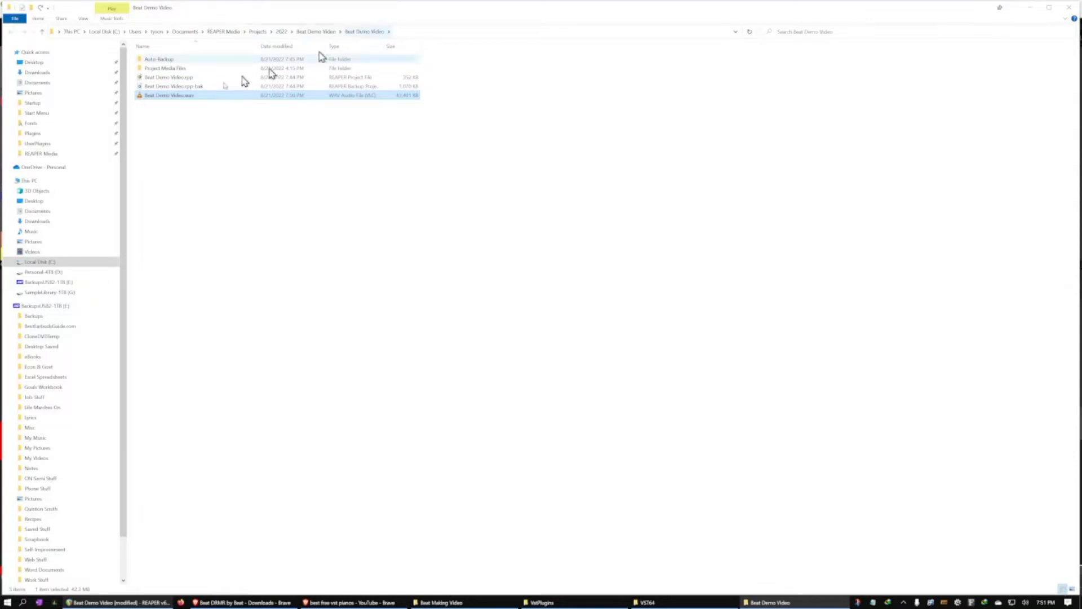
click(174, 78)
click(176, 115)
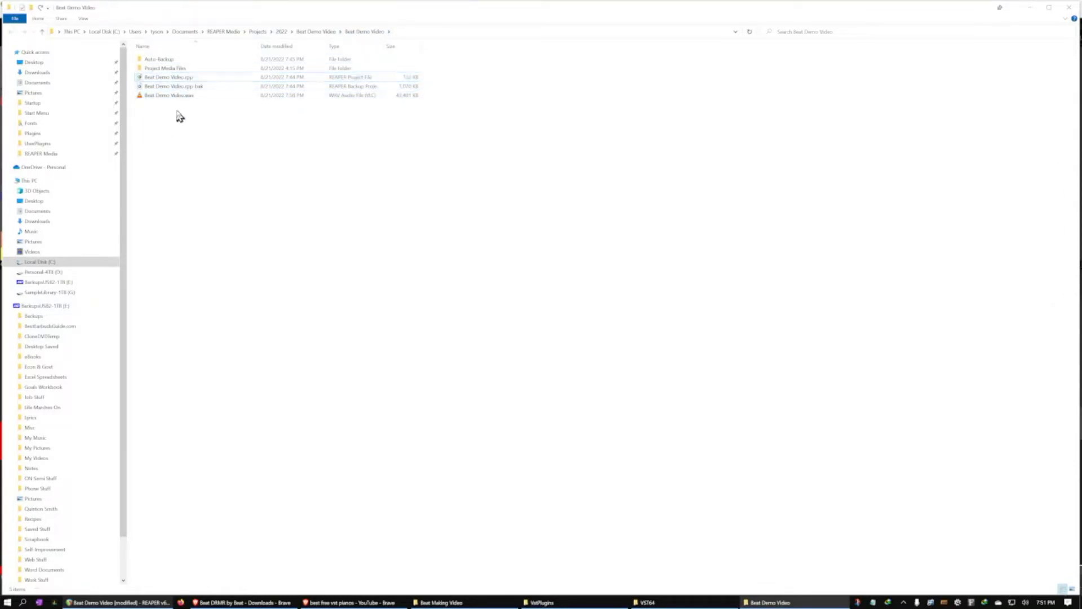
click(167, 70)
double_click(167, 70)
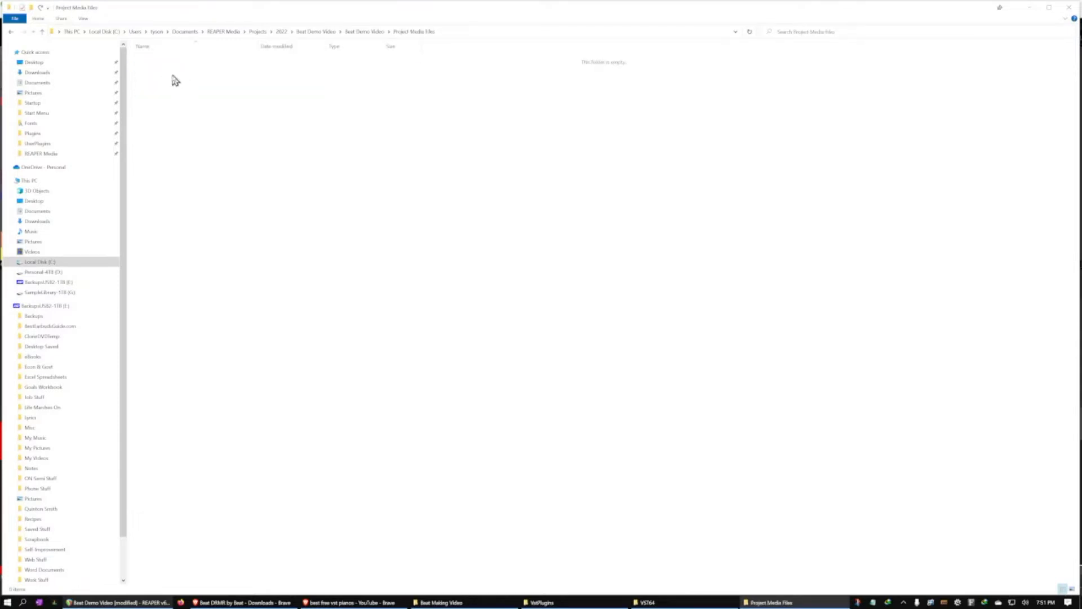
key(alt+Left)
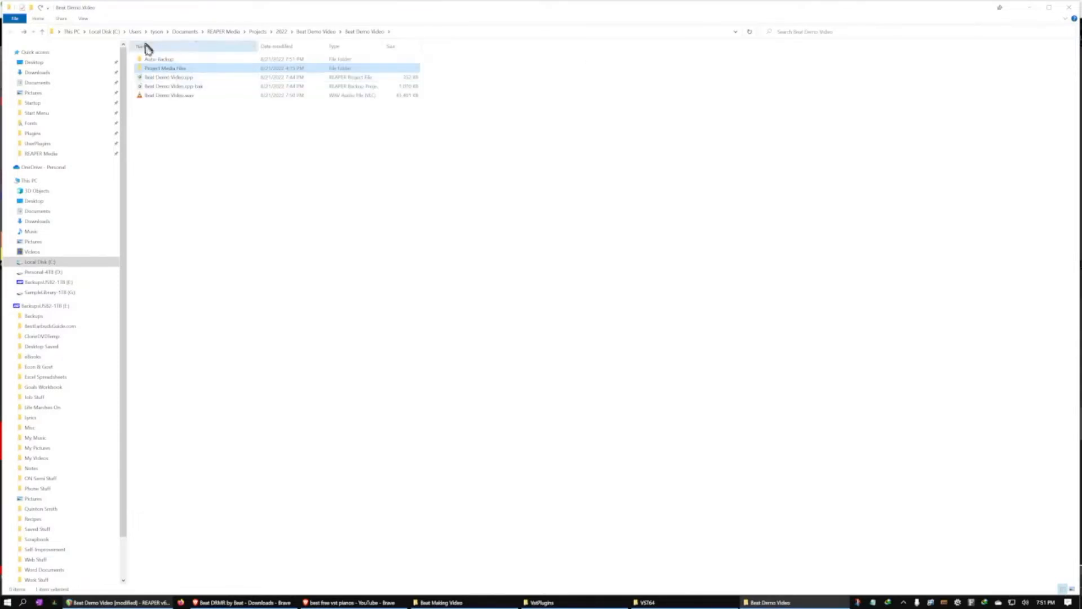
click(171, 120)
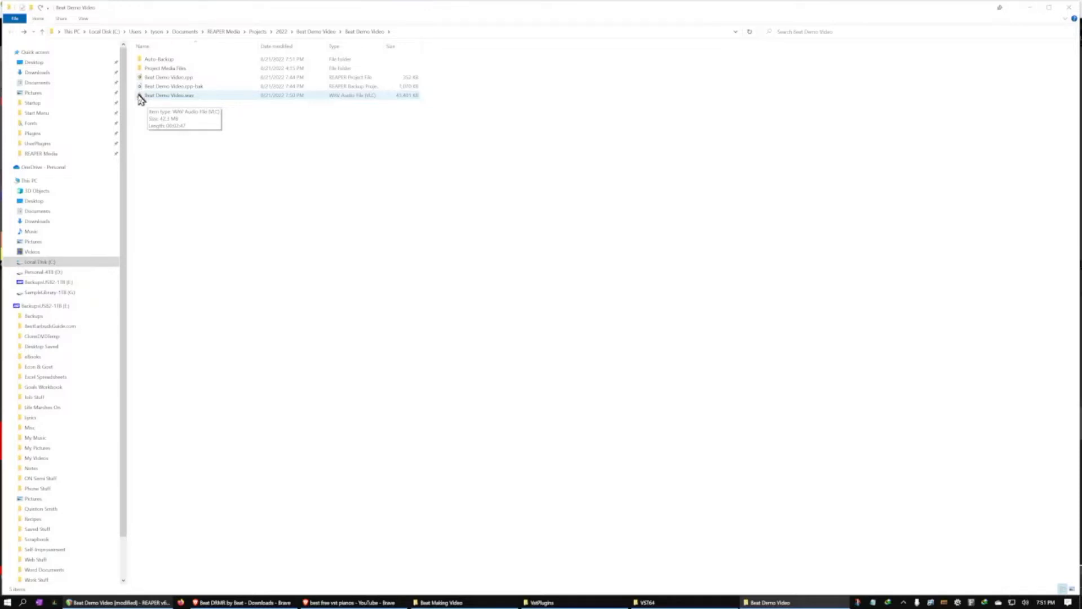
Play the rendered Beat Demo Video.wav in VLC media player to check it, and close the player
double_click(141, 99)
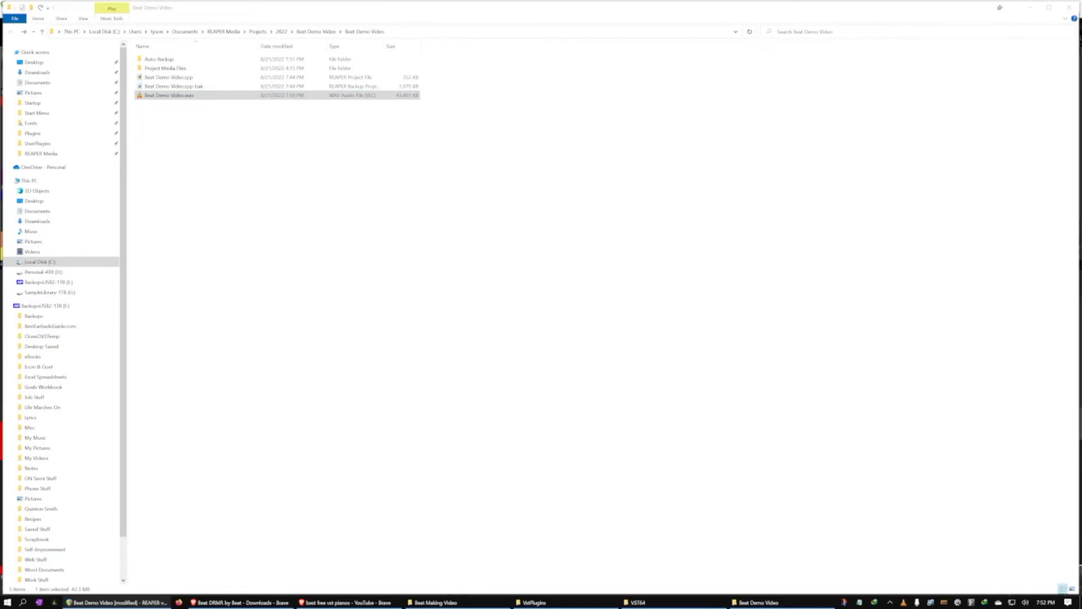
drag(435, 0, 450, 105)
double_click(450, 106)
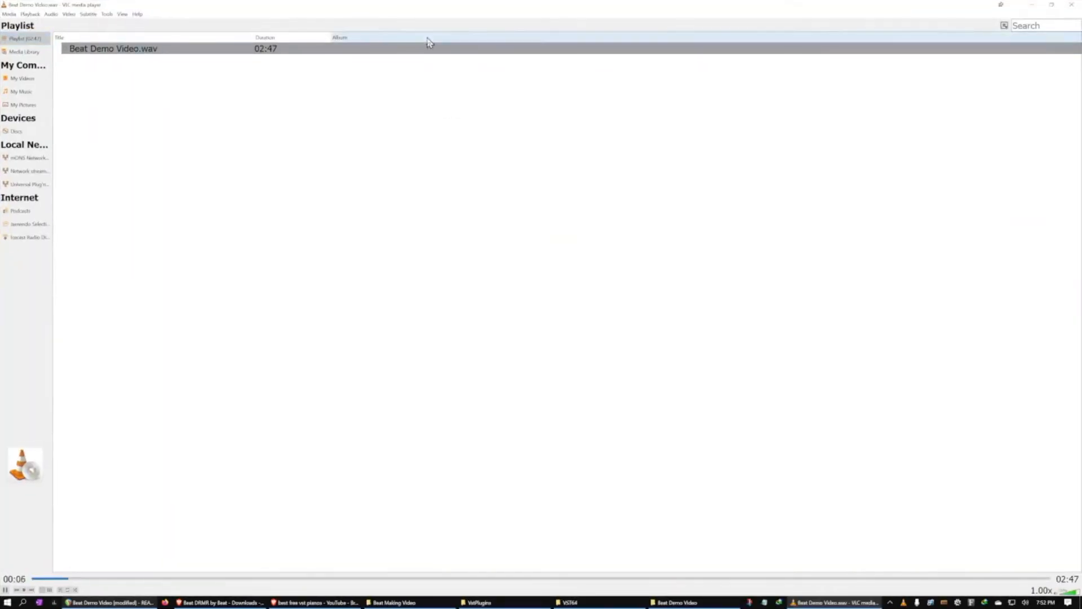
double_click(502, 7)
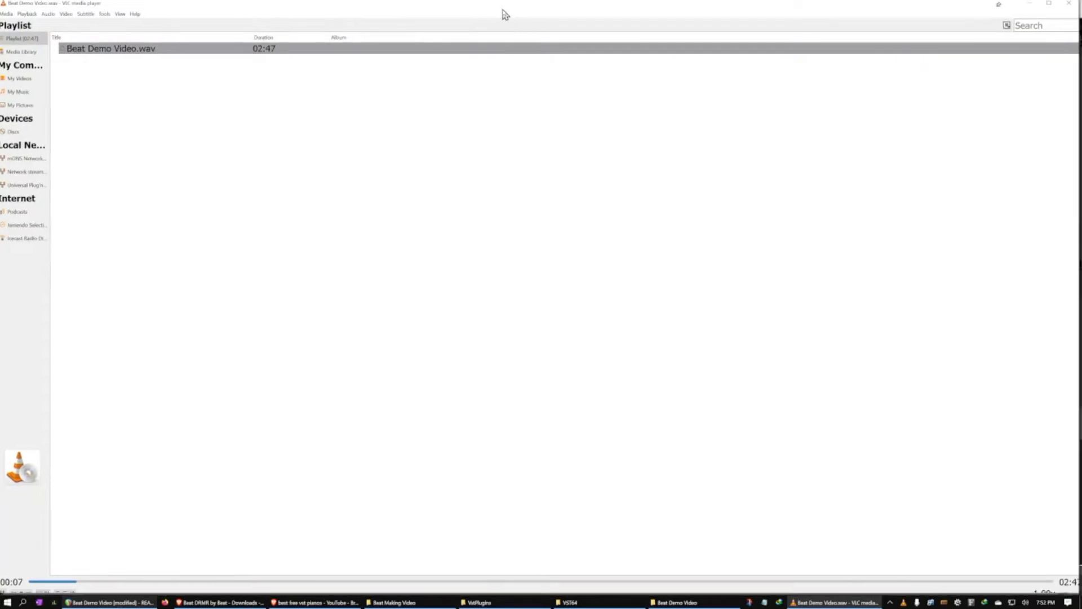
double_click(542, 12)
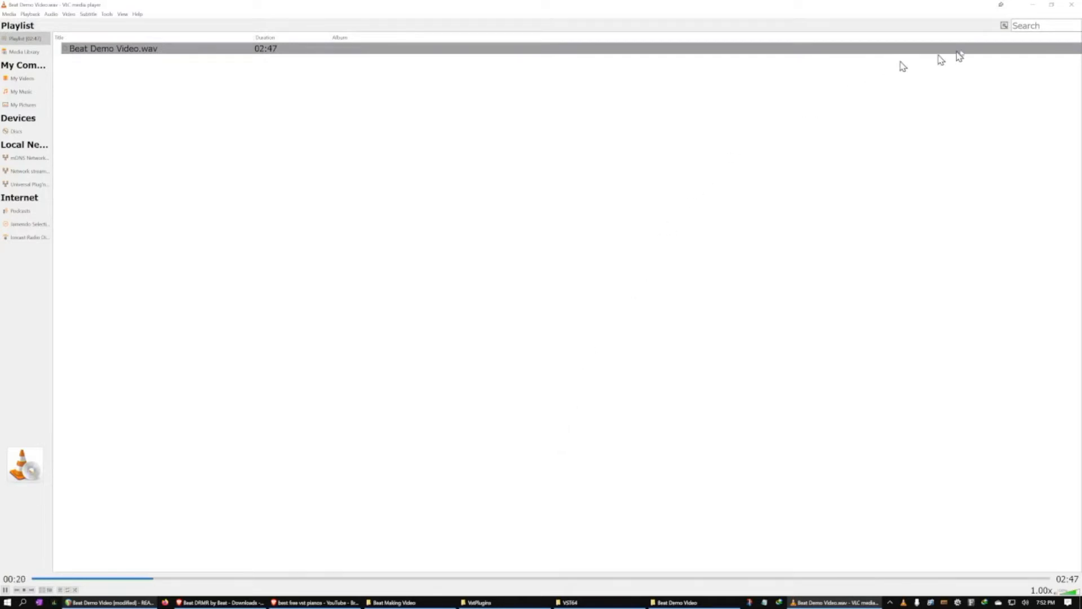
click(1073, 7)
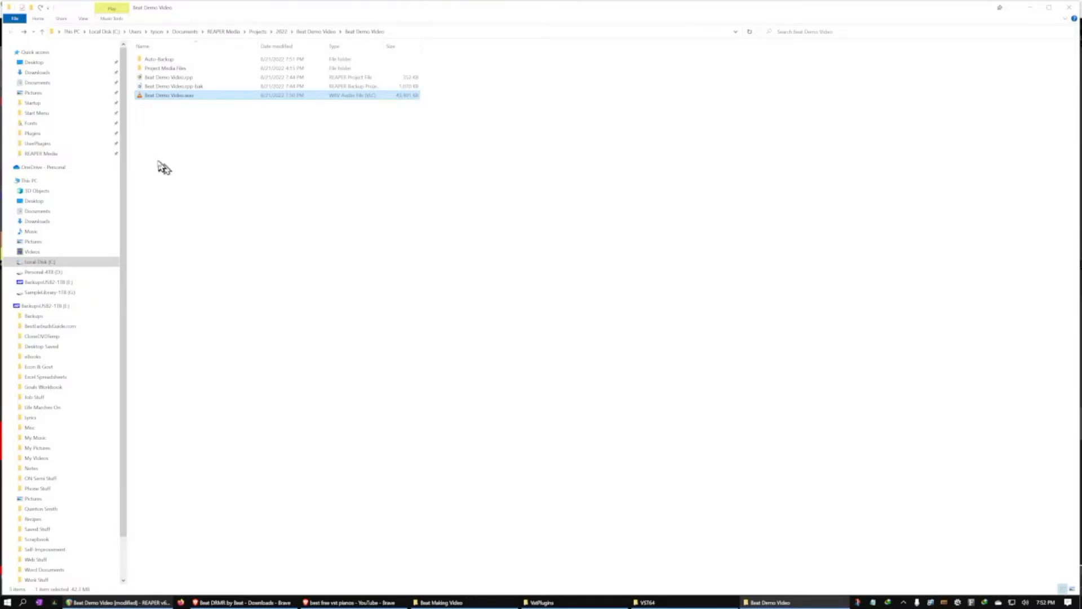
Open Any Video Converter and add Beat Demo Video.wav from the project folder to its conversion list
key(super)
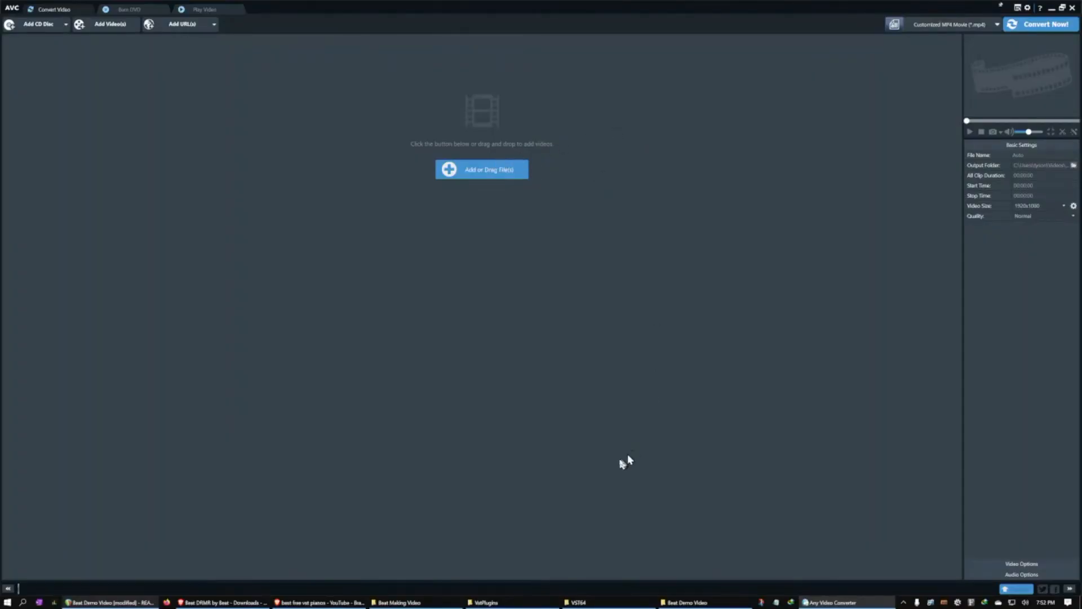
click(717, 602)
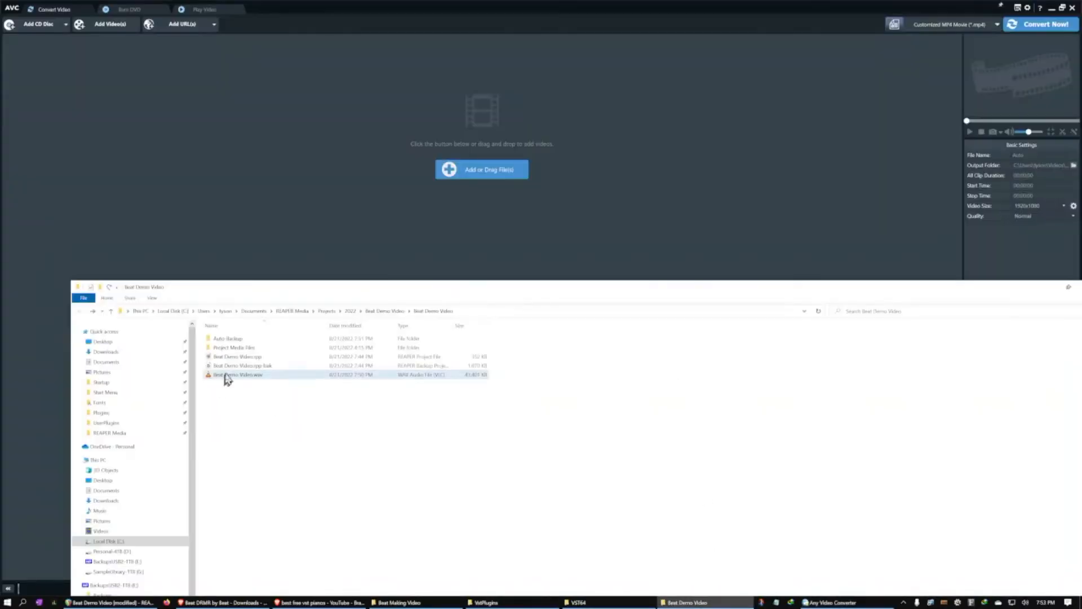
drag(226, 375, 350, 111)
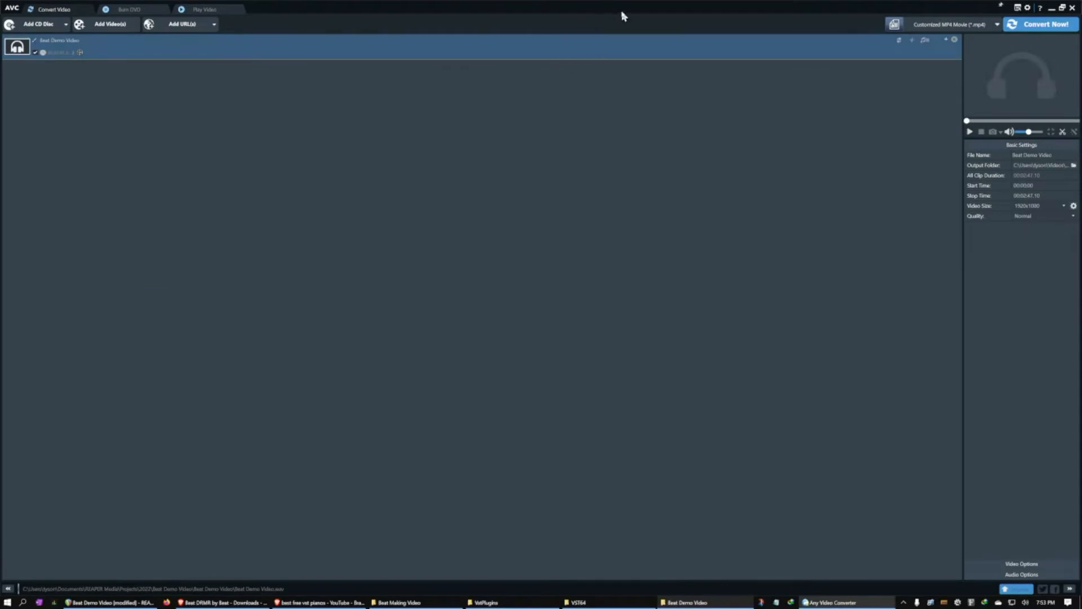
Set the output profile to MP3 Audio (*.mp3) and the output folder to MP3 inside the Any Video Converter folder
click(997, 24)
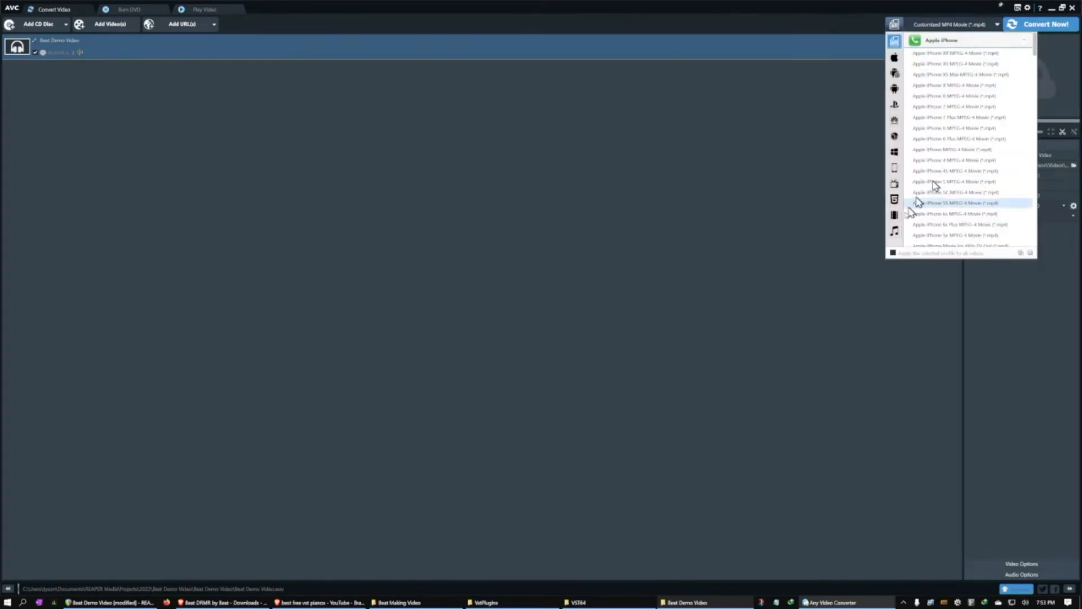
click(894, 233)
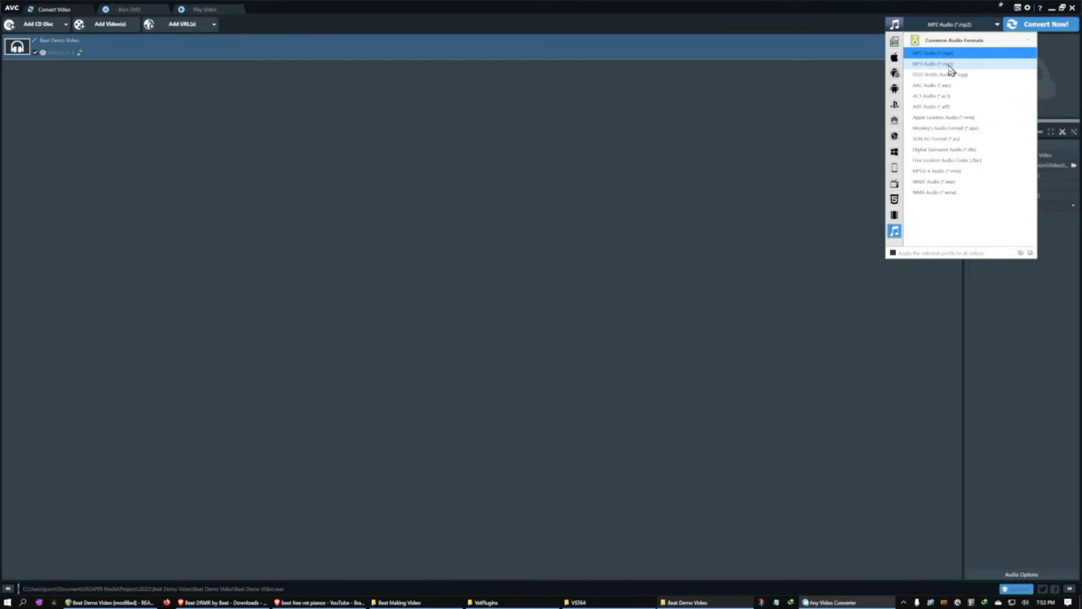
click(951, 65)
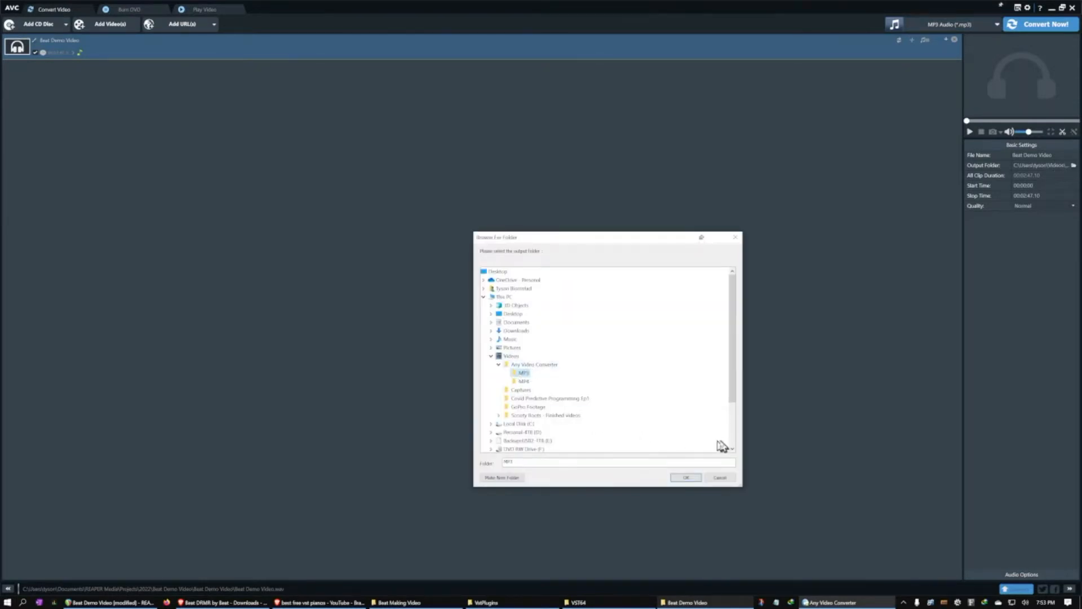
click(677, 478)
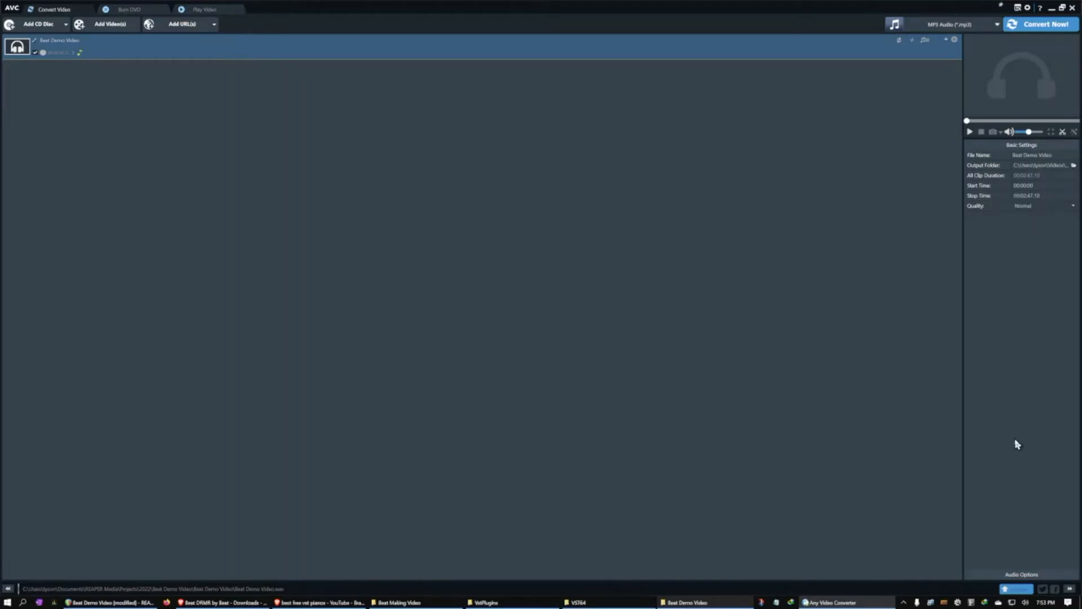
Set the audio bitrate to 192 and convert Beat Demo Video to MP3, dismissing the Pro subscription offer
click(1009, 578)
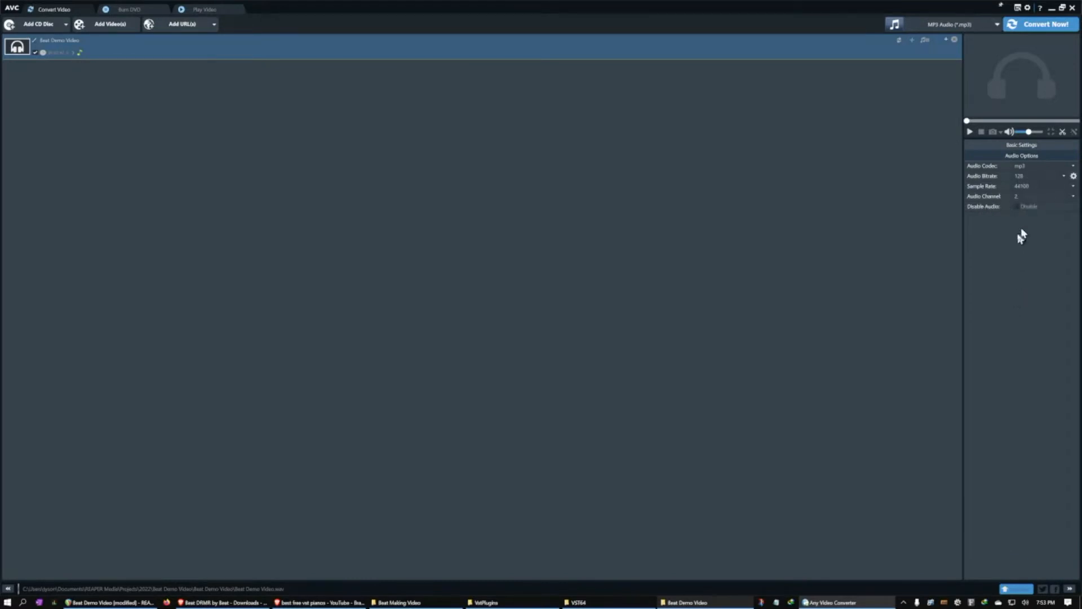
click(1073, 175)
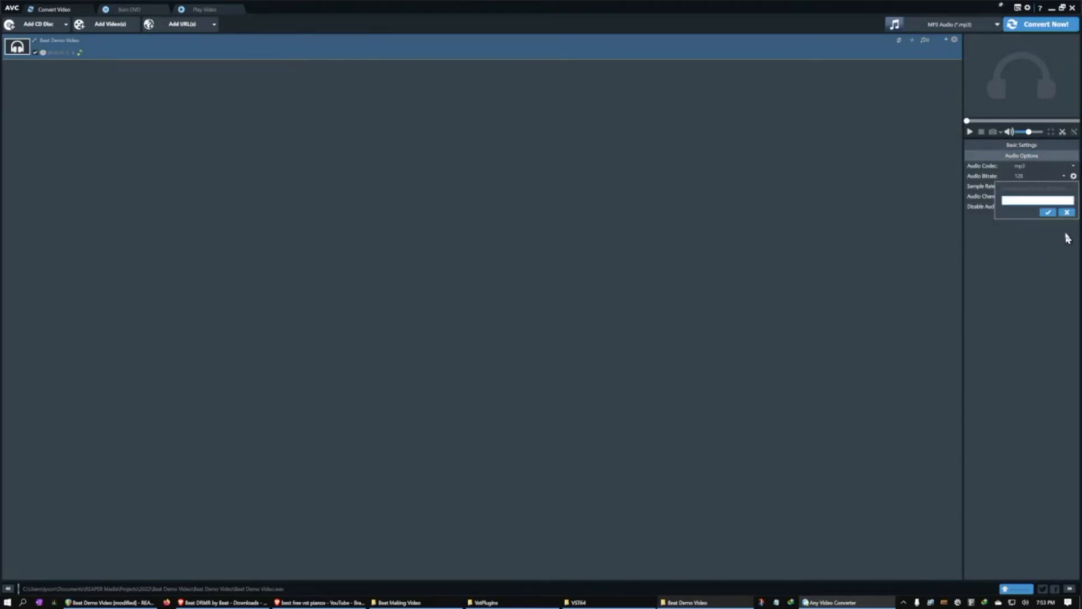
click(1067, 214)
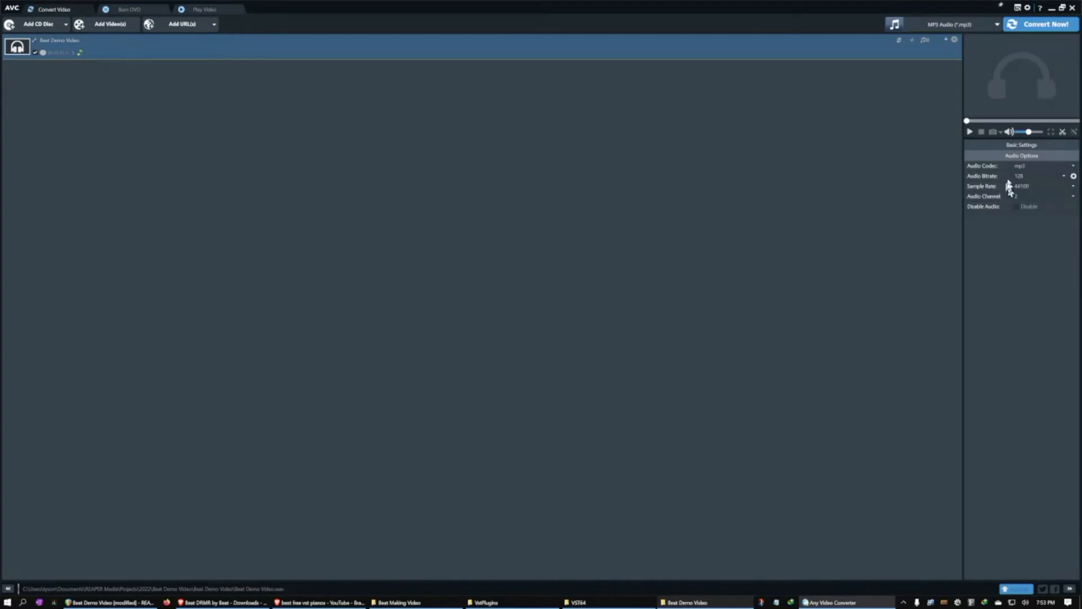
click(1063, 176)
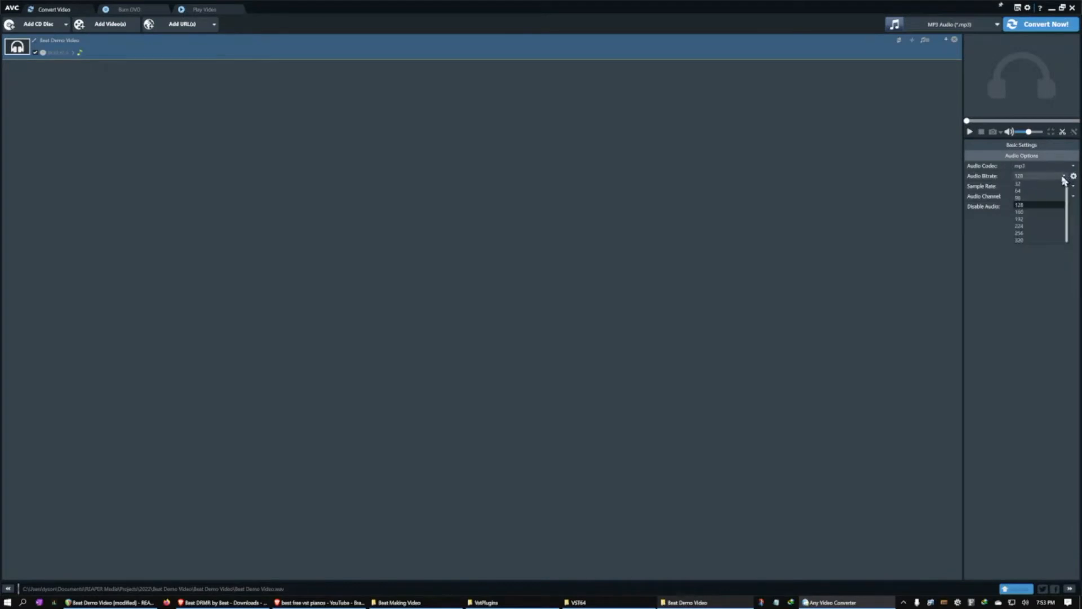
click(1029, 219)
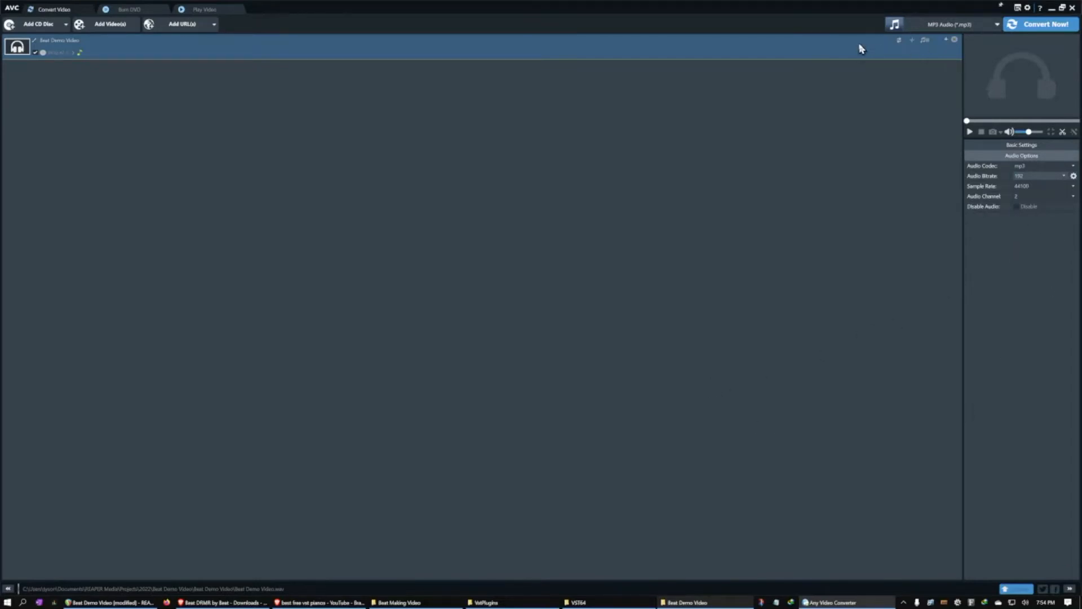
click(1027, 27)
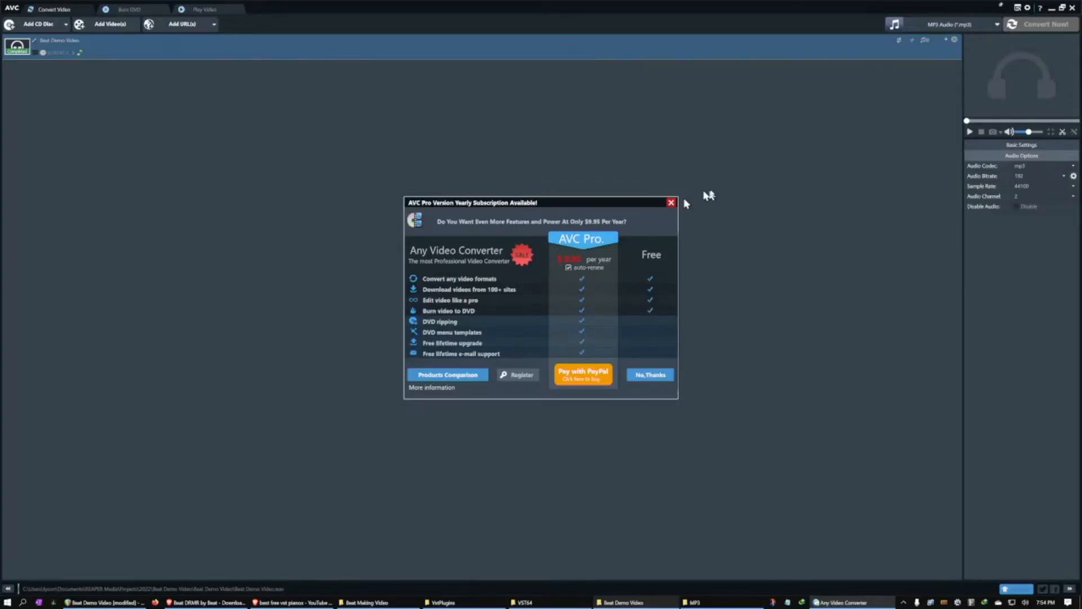
click(670, 203)
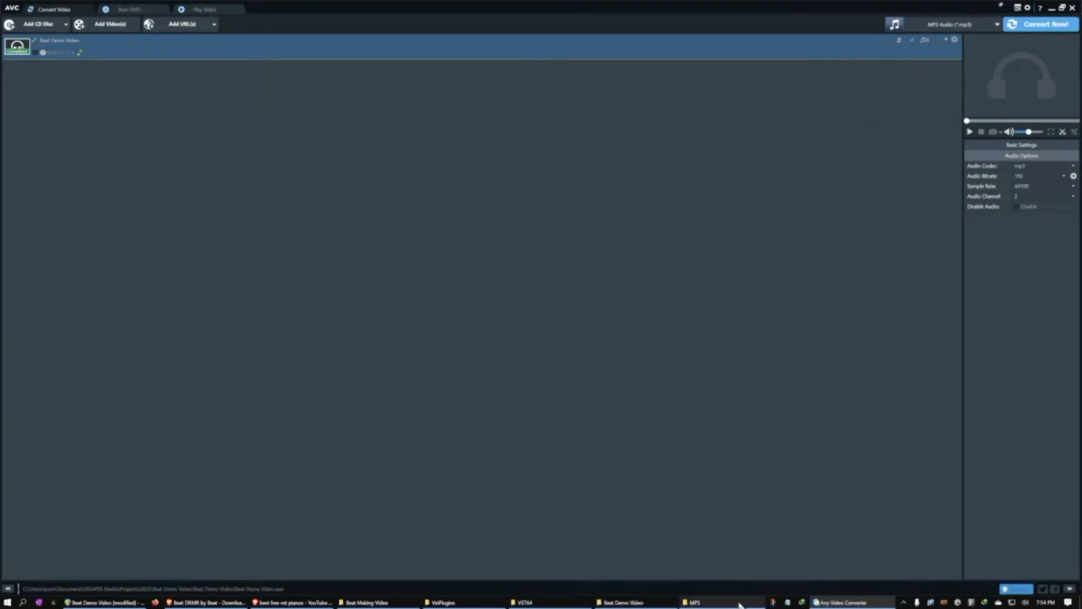
Open the converted Beat Demo Video.mp3 in VLC media player and add Beat Demo Video.wav to the same playlist
click(695, 602)
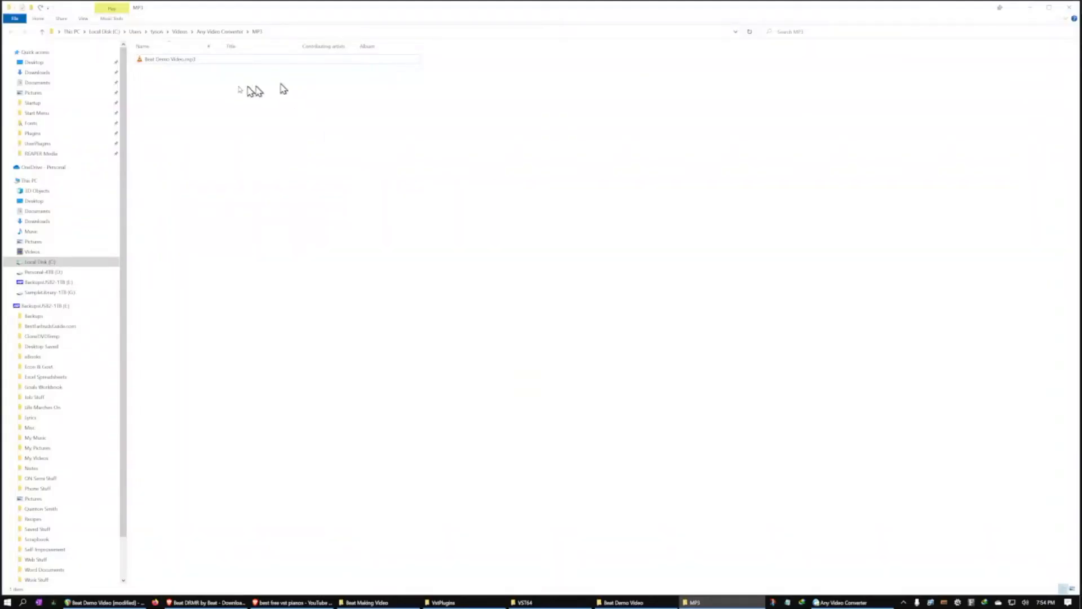
click(178, 61)
double_click(177, 60)
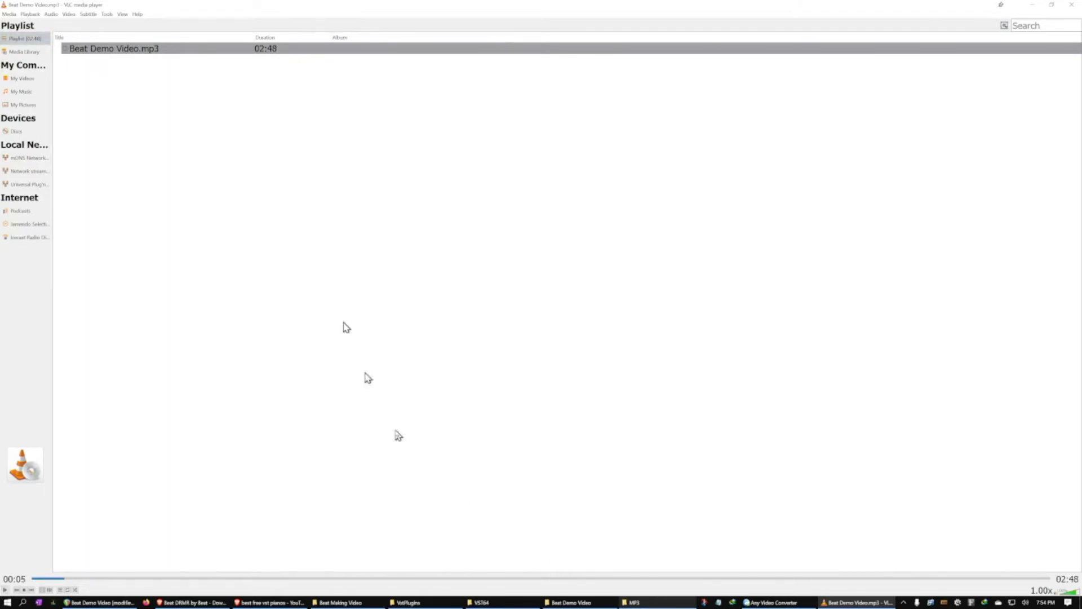
click(569, 602)
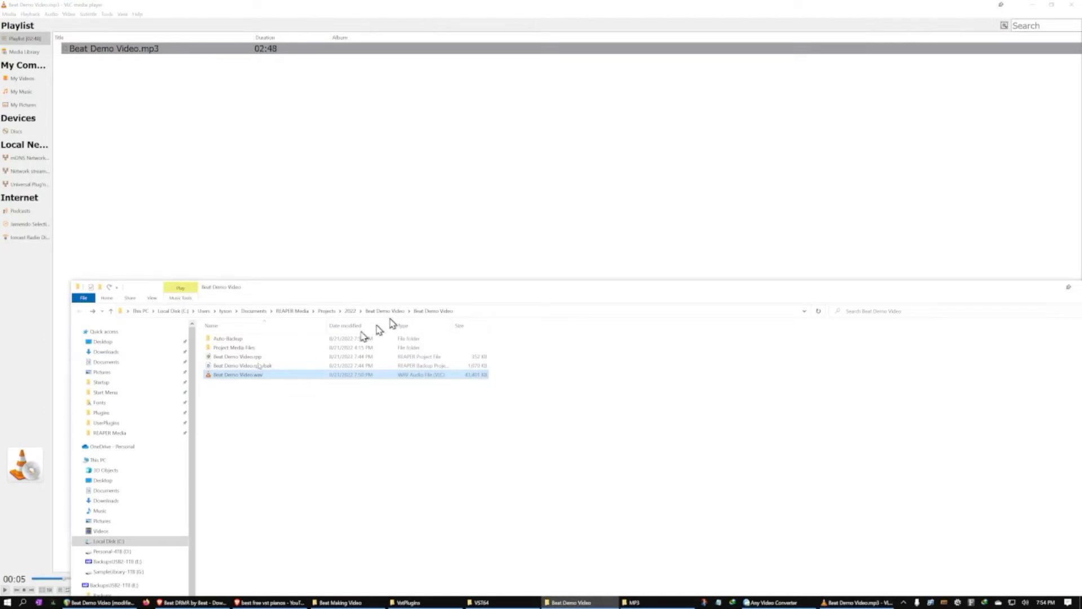
drag(241, 376, 123, 89)
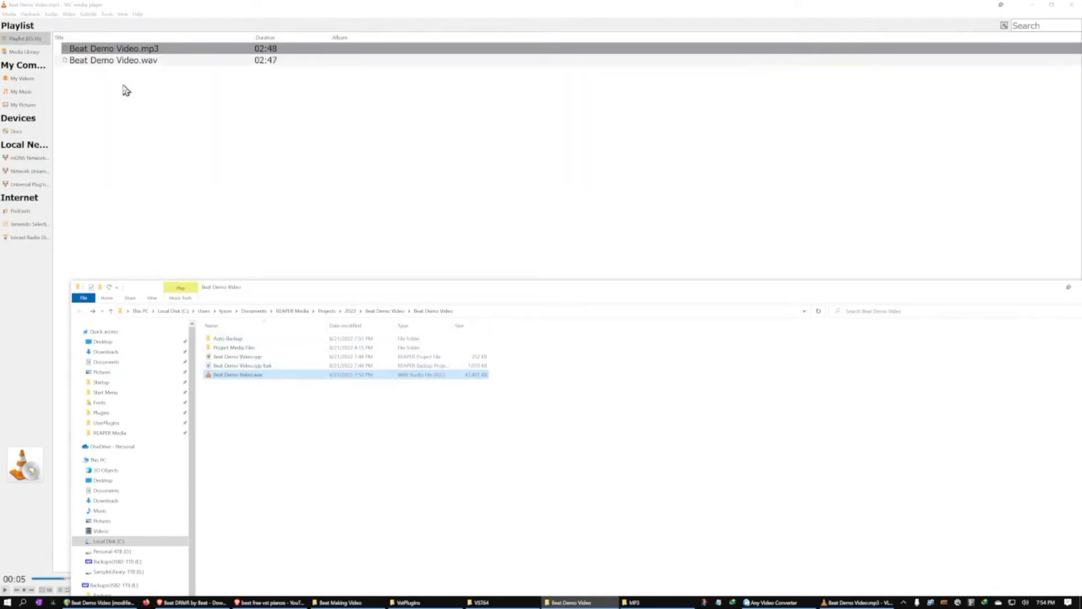
click(122, 93)
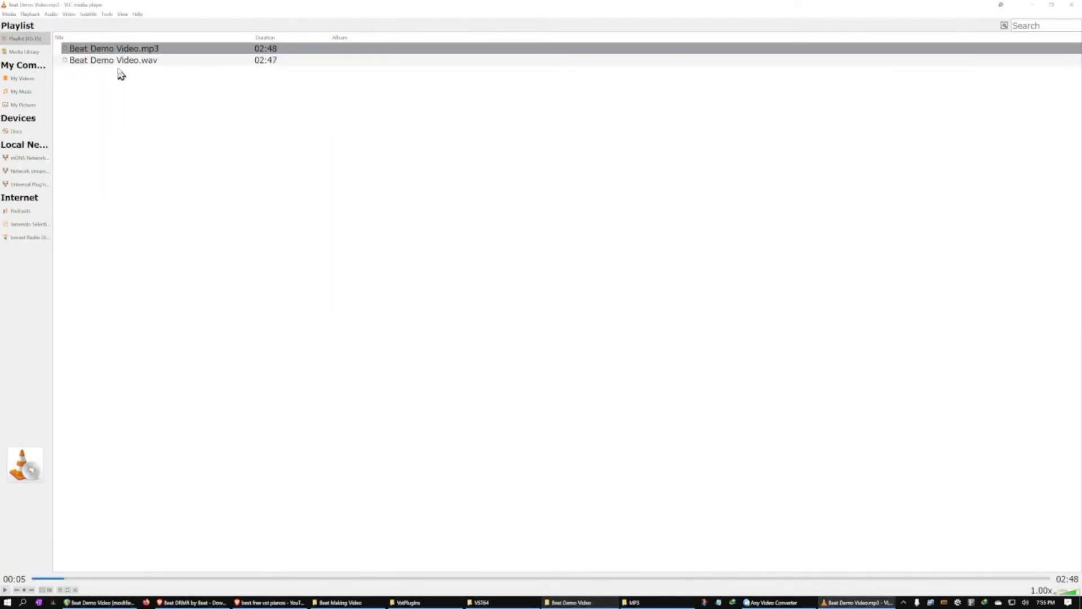
Play the MP3 and WAV versions alternately from the playlist to compare their sound quality
click(125, 50)
double_click(125, 49)
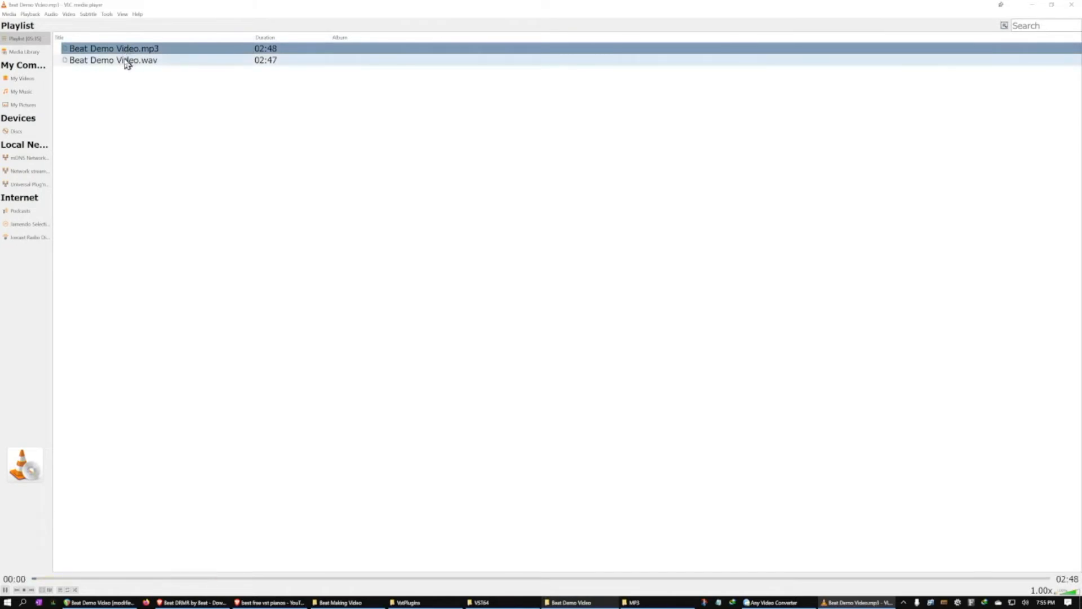
double_click(125, 61)
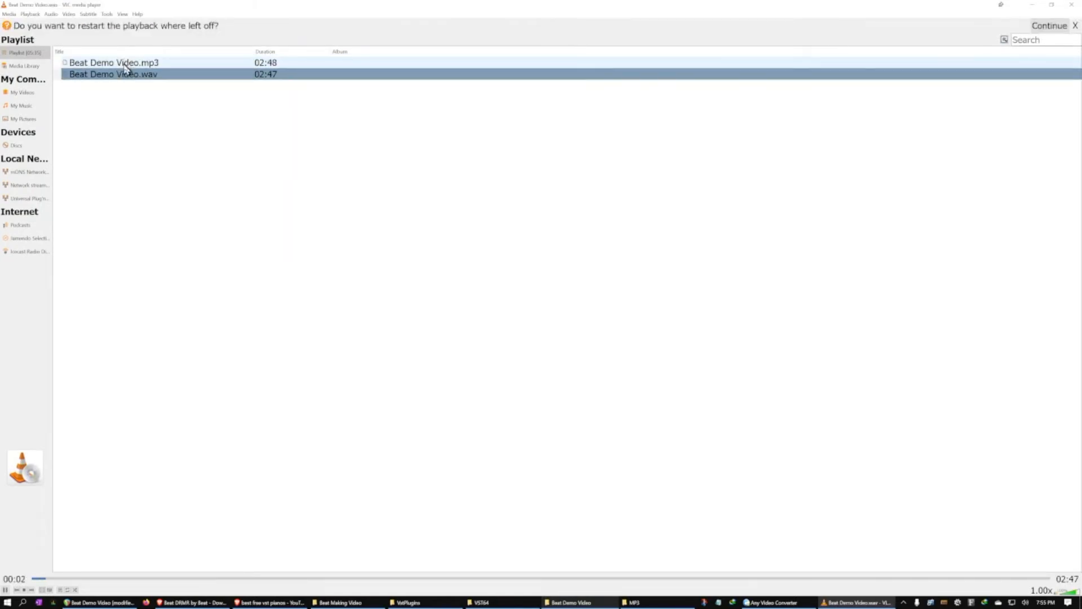
double_click(126, 65)
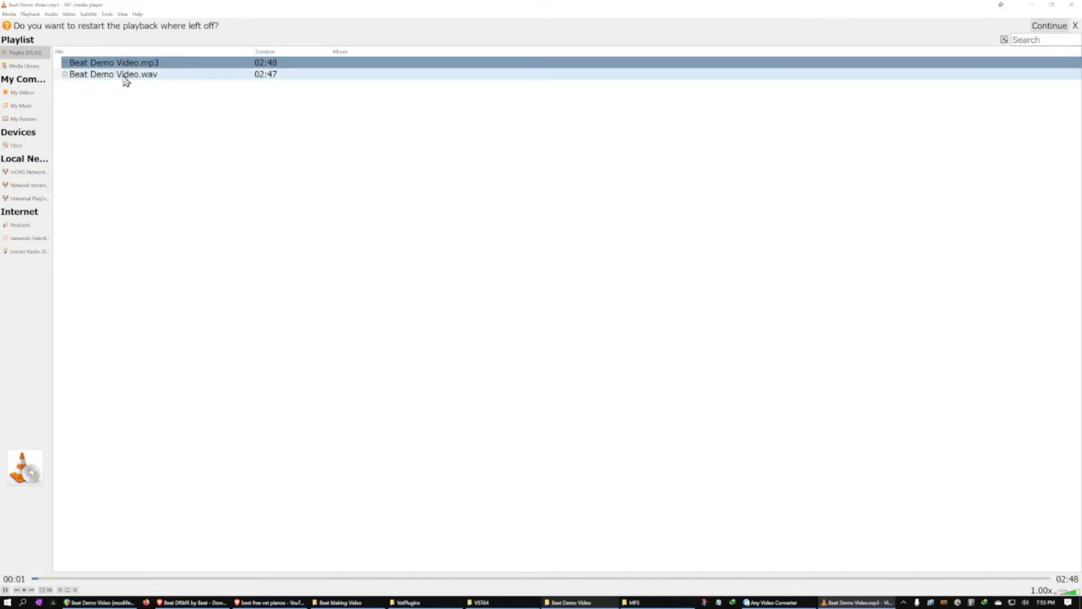
double_click(124, 76)
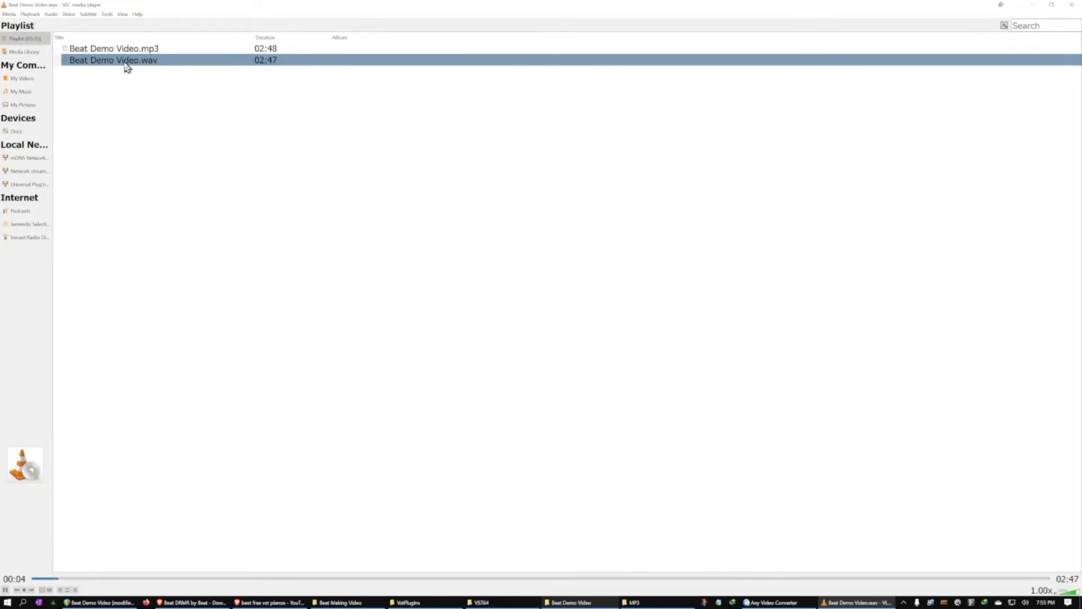
double_click(125, 52)
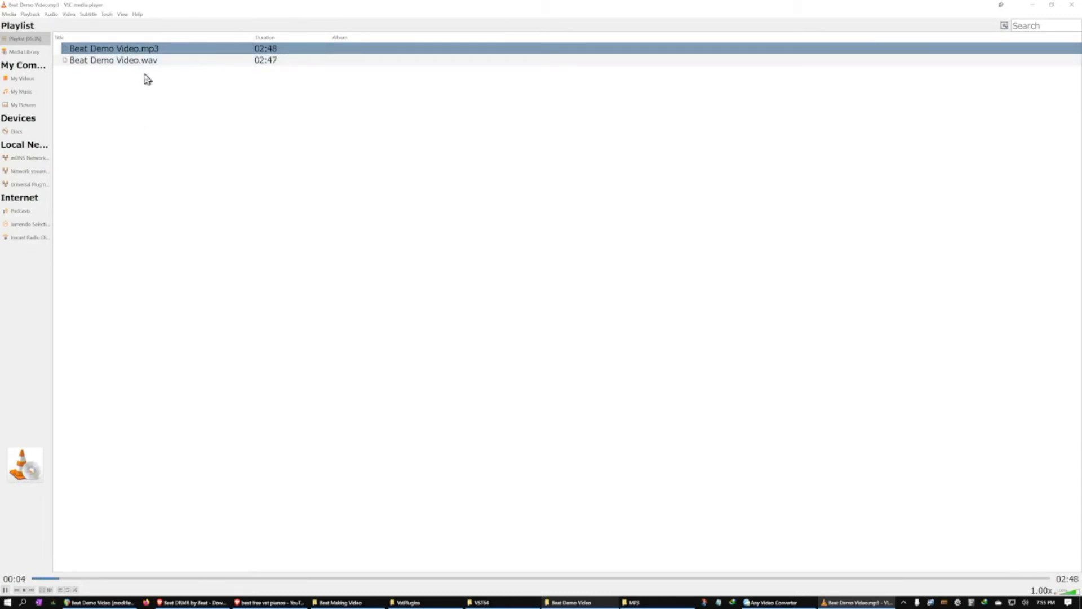
Open the properties of Beat Demo Video.mp3 and compare its file size with Beat Demo Video.wav in the REAPER project folder
click(652, 601)
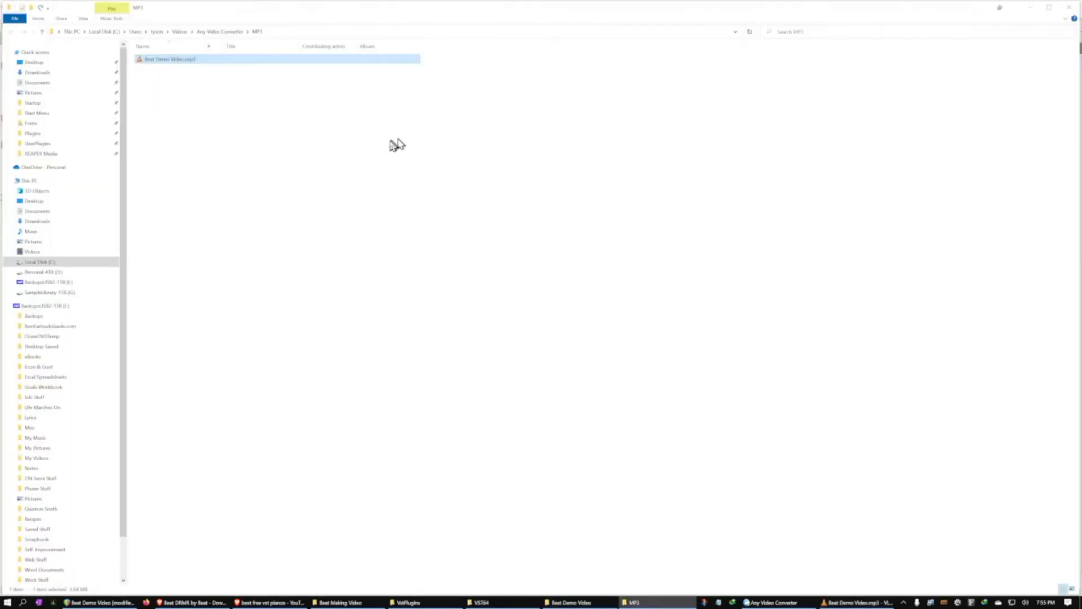
click(180, 60)
click(85, 19)
right_click(168, 61)
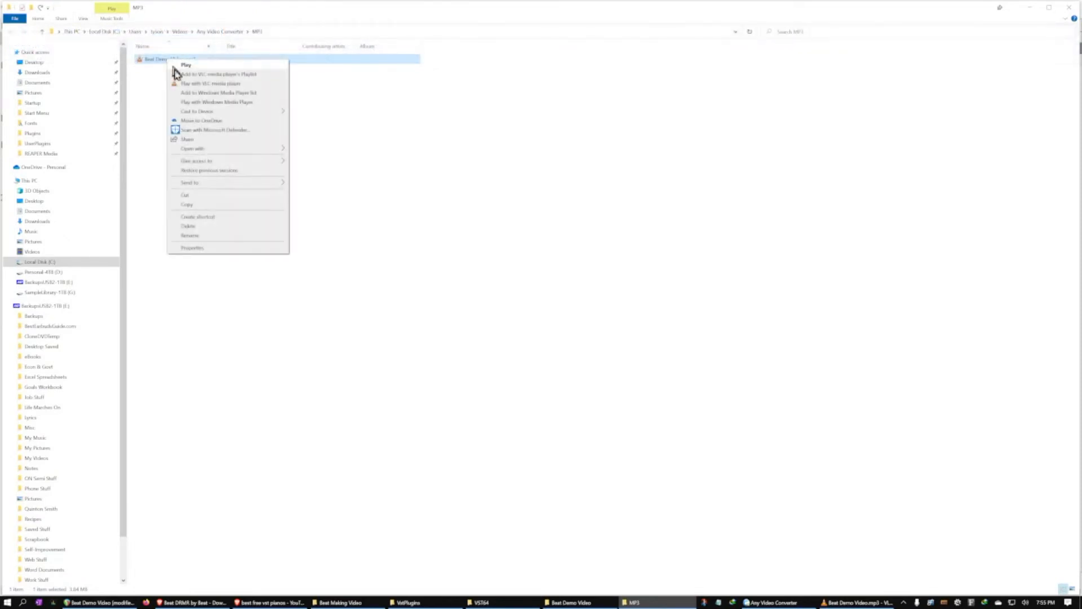
click(189, 248)
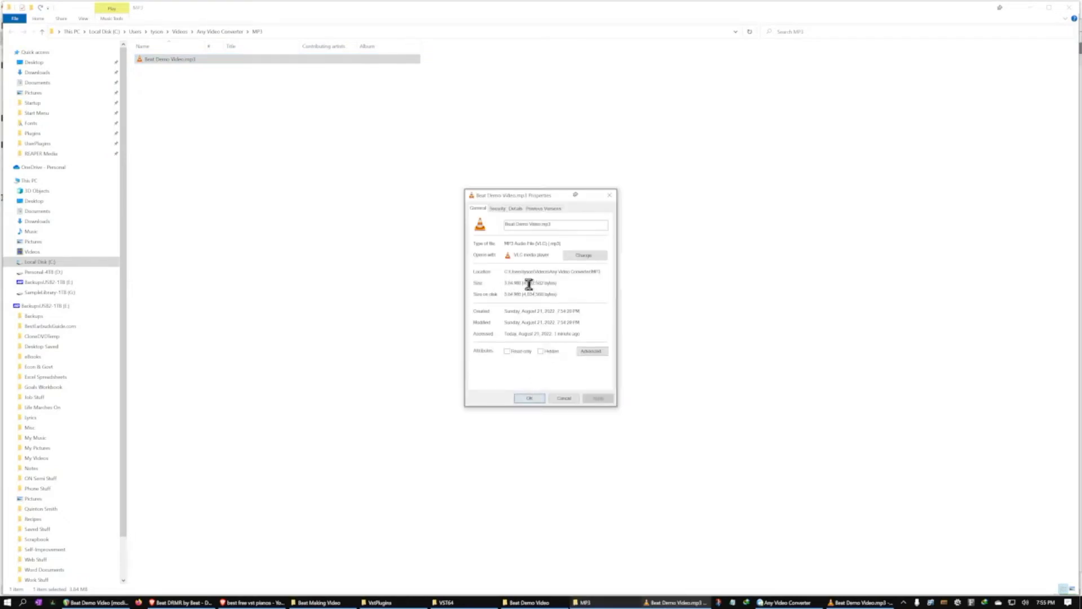
drag(519, 283, 484, 287)
click(562, 603)
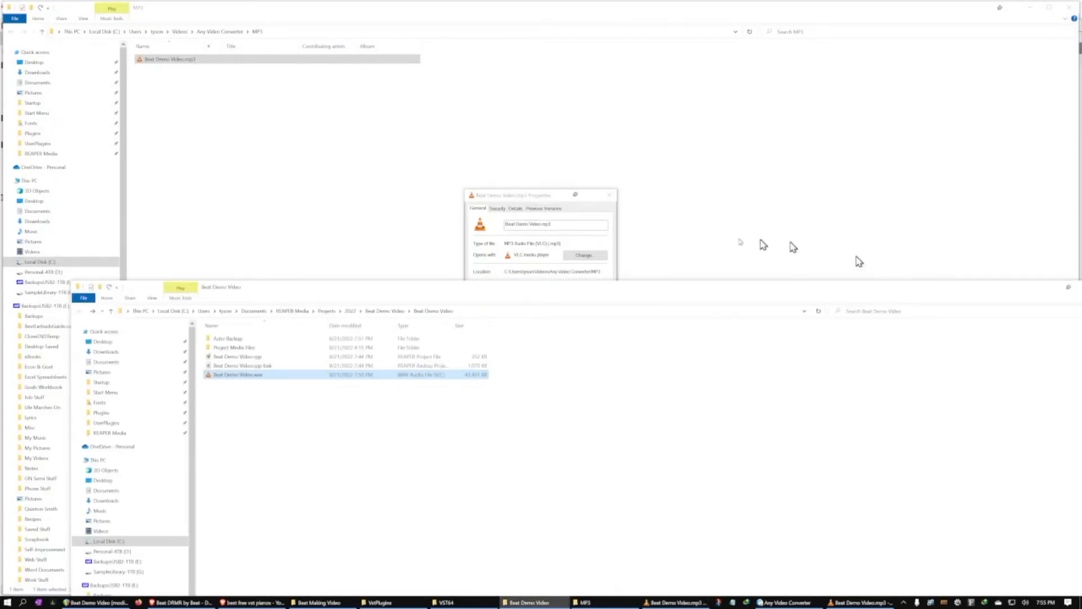
drag(536, 201, 537, 119)
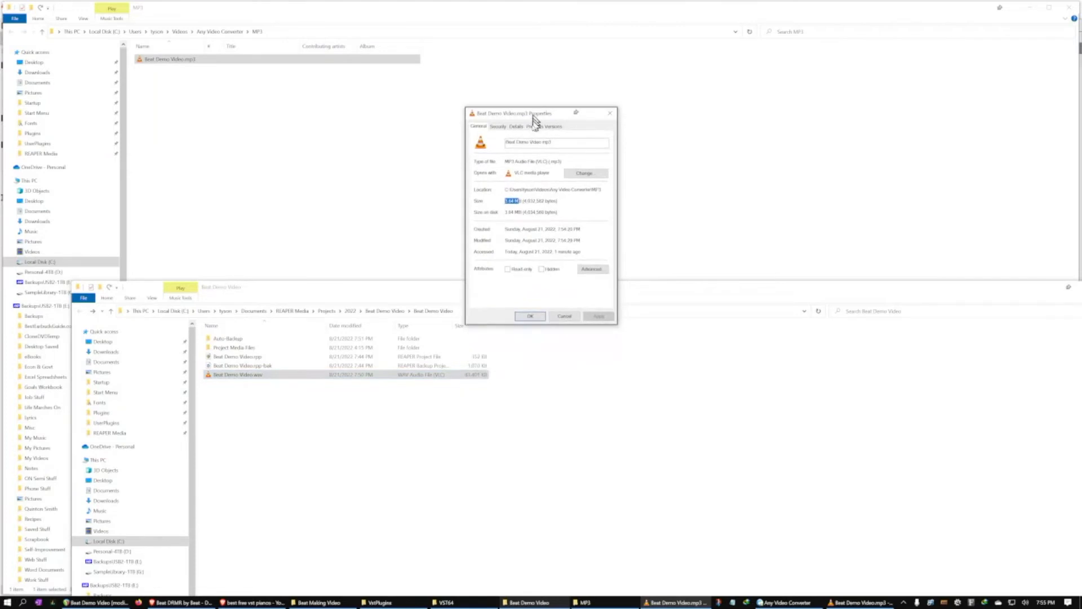
click(534, 316)
Close the Beat Demo Video and MP3 folder windows, and close the finished render window in REAPER
drag(607, 292, 425, 198)
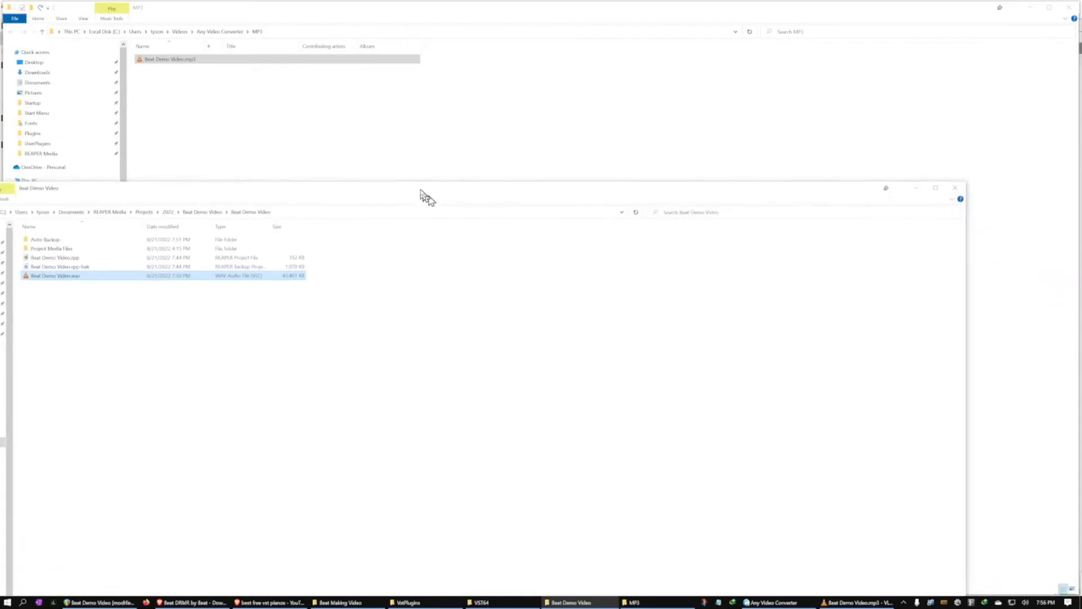
click(955, 189)
click(268, 137)
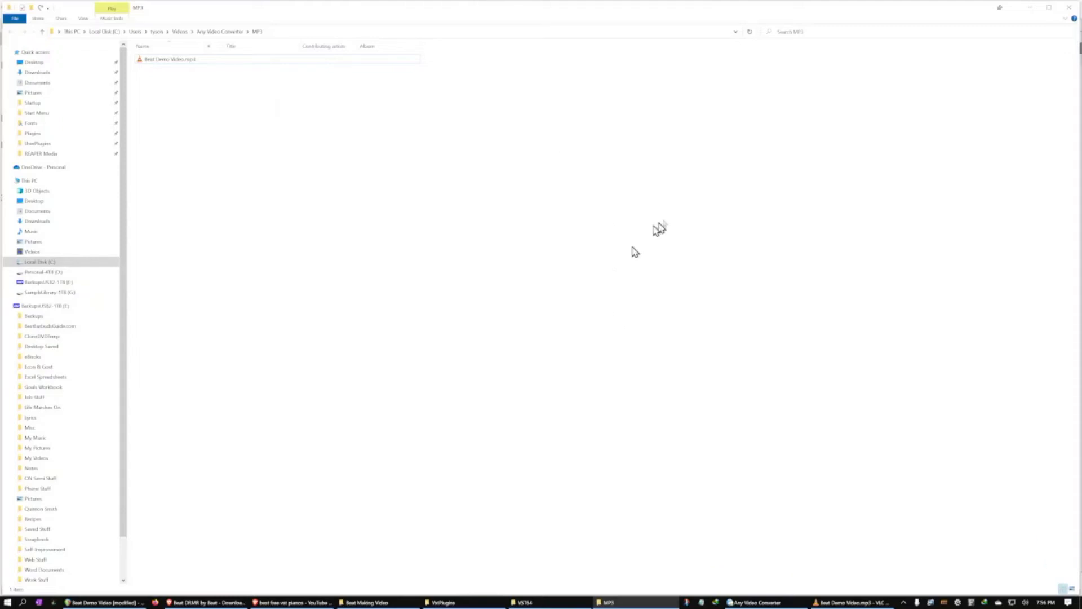
click(1069, 8)
click(106, 602)
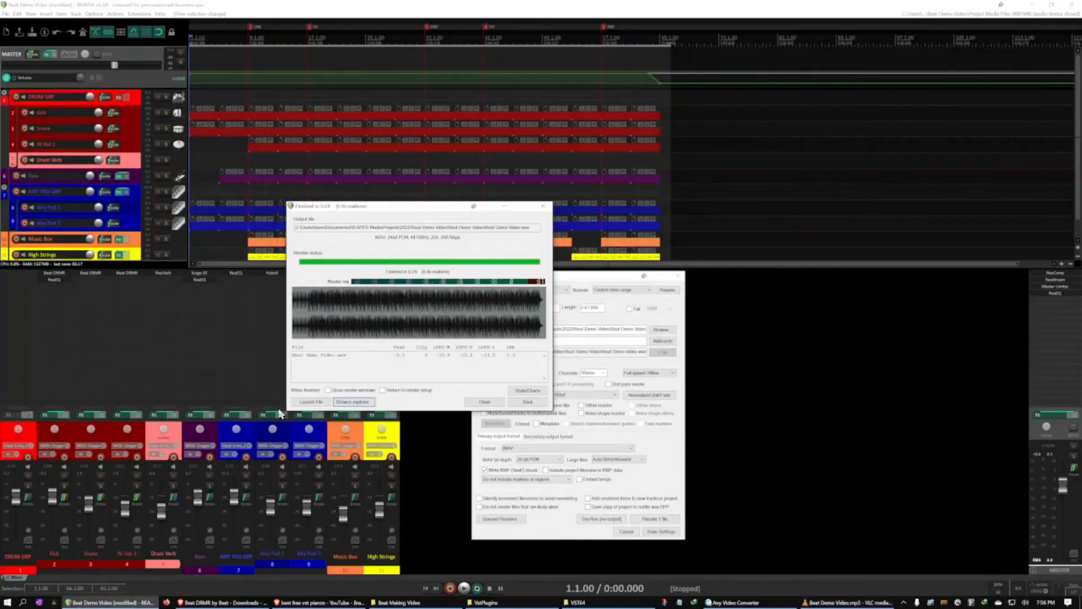
click(484, 401)
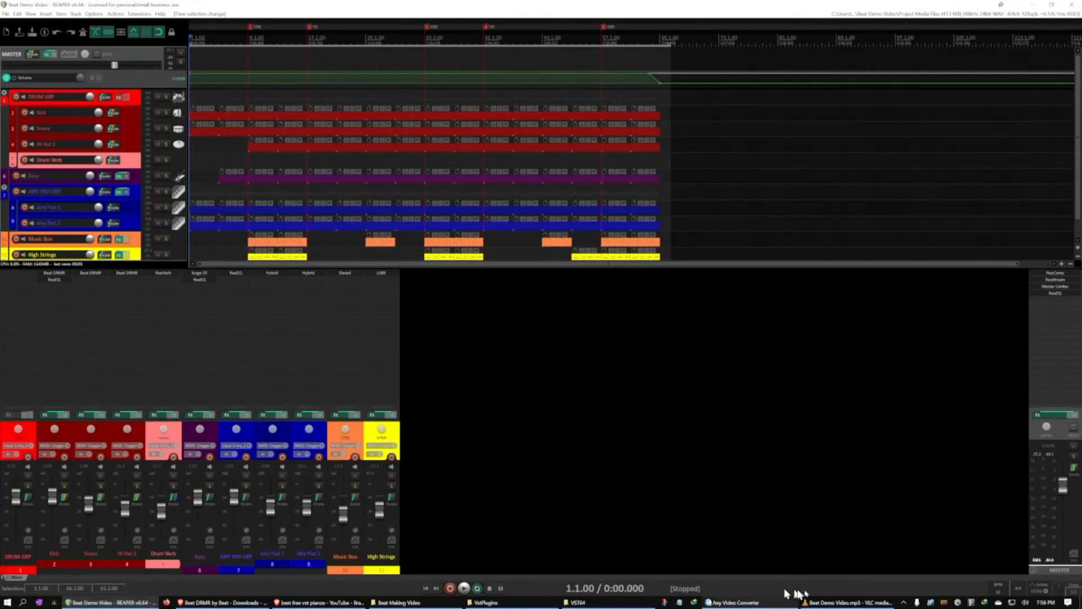
Switch to VLC media player, select Beat Demo Video.wav in the playlist, and close the player
click(847, 602)
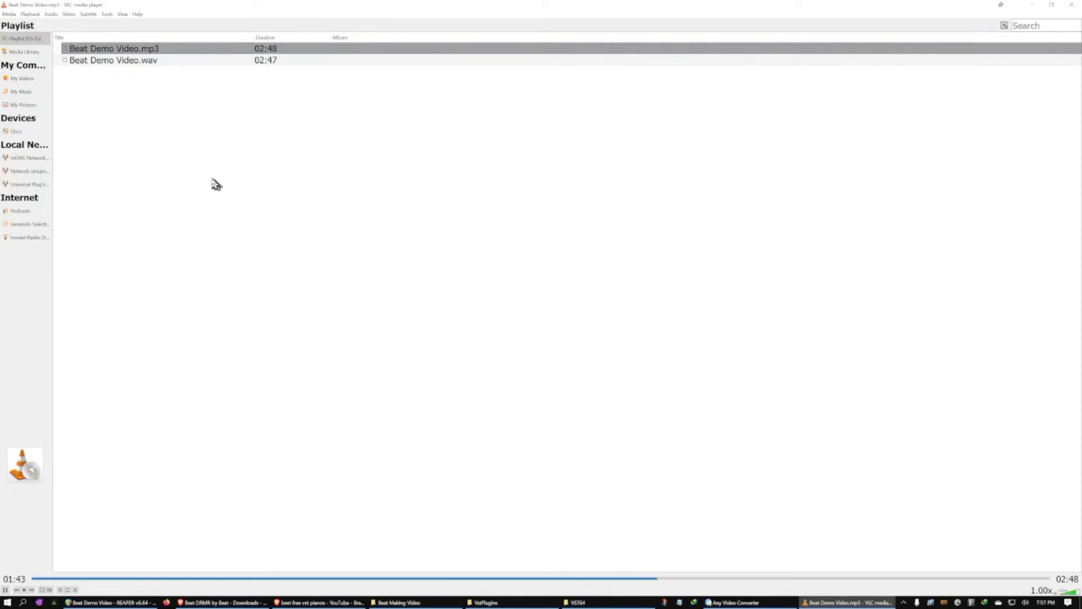
click(142, 63)
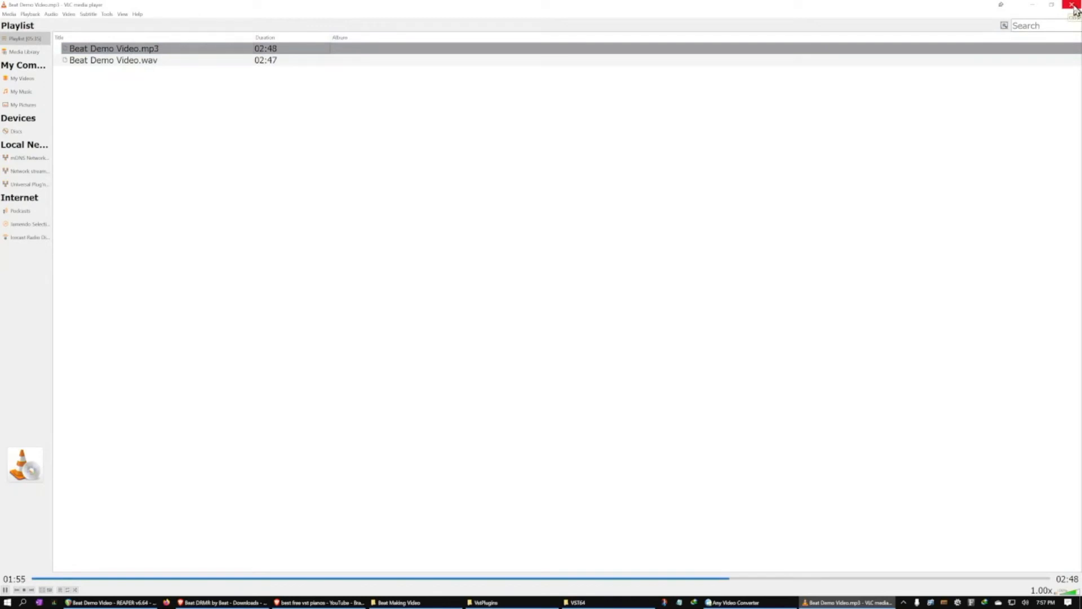
click(647, 50)
click(1072, 4)
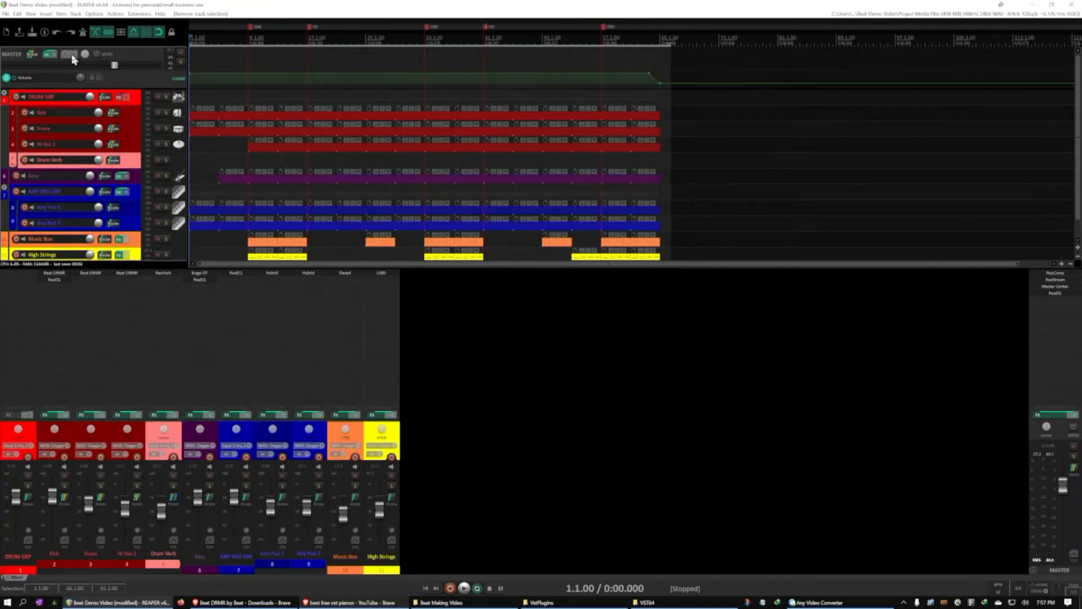
Hide the mixer in REAPER and save the project
click(30, 14)
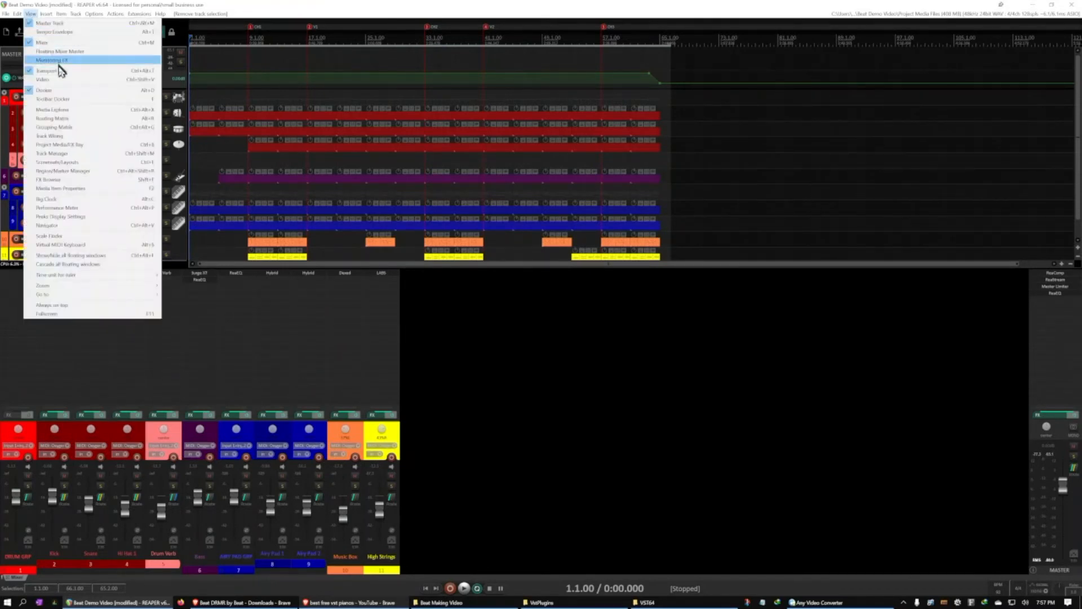
click(62, 44)
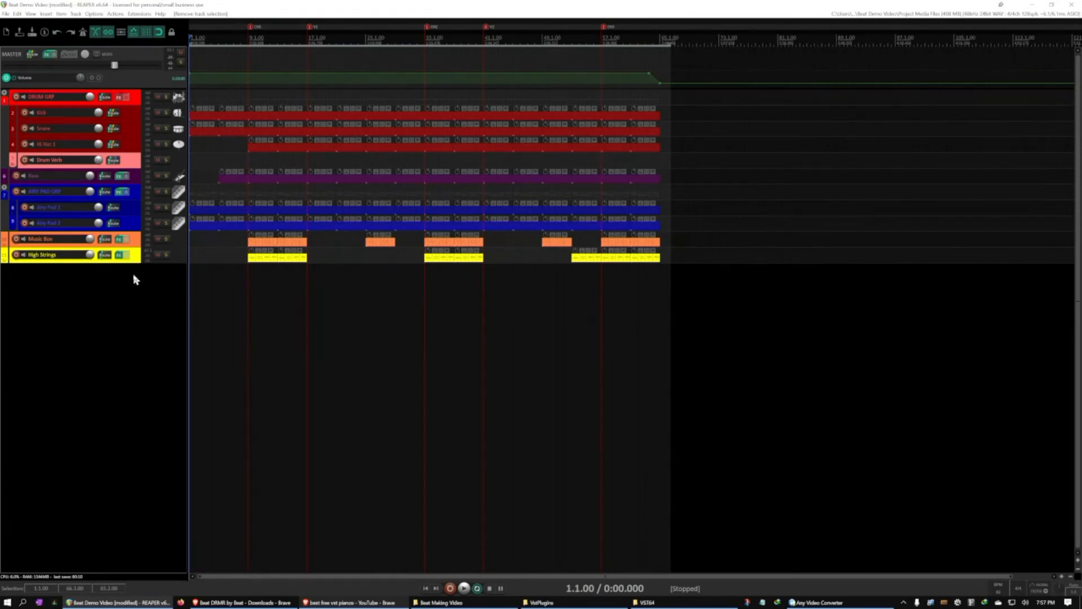
key(ctrl+s)
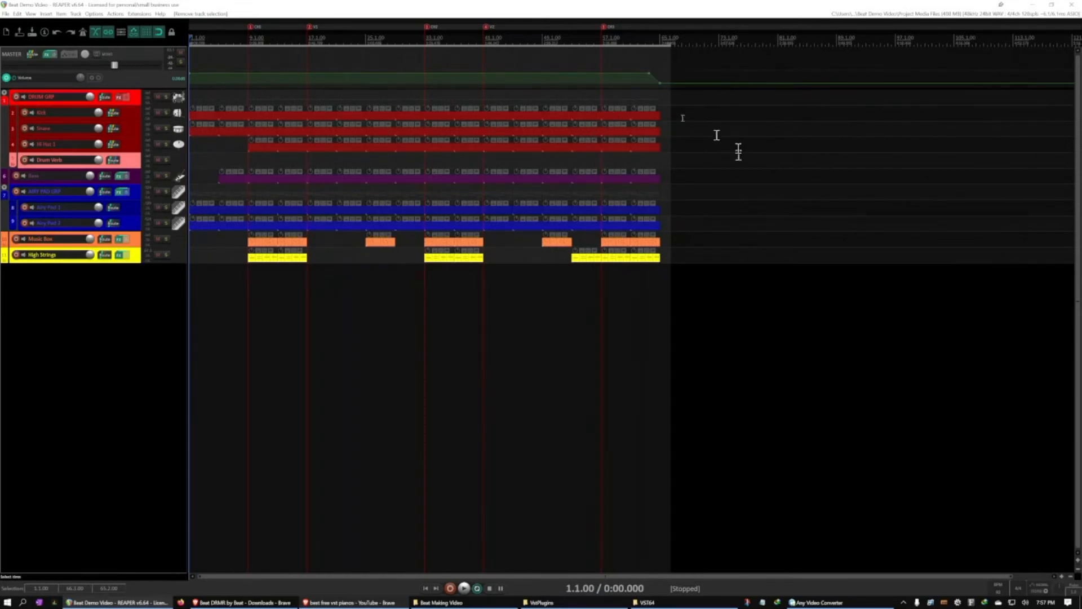
Clear the time selection and remove the section markers from the timeline
key(Escape)
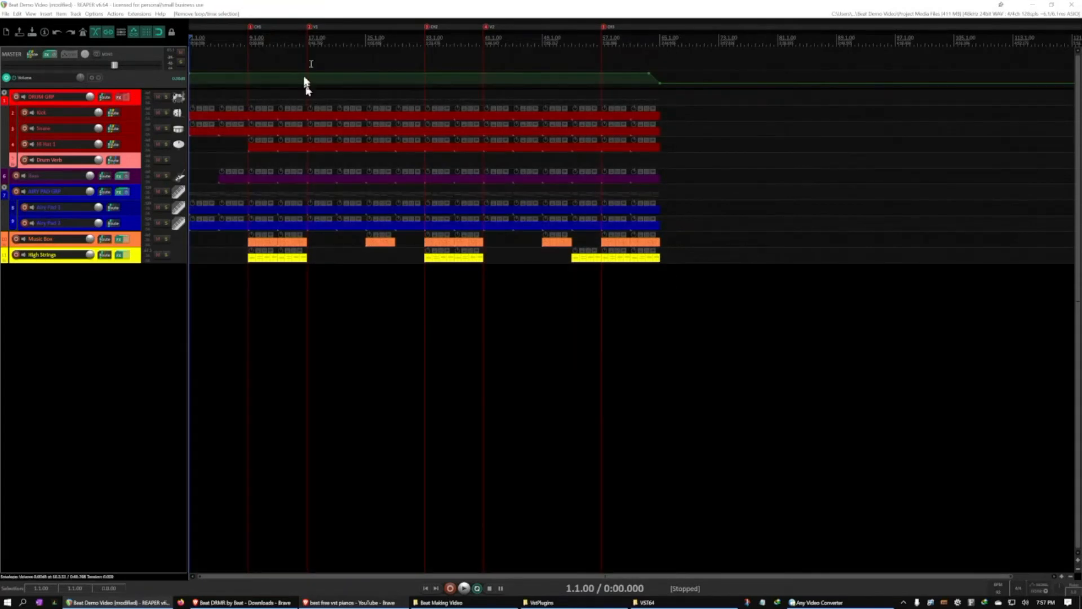
right_click(249, 27)
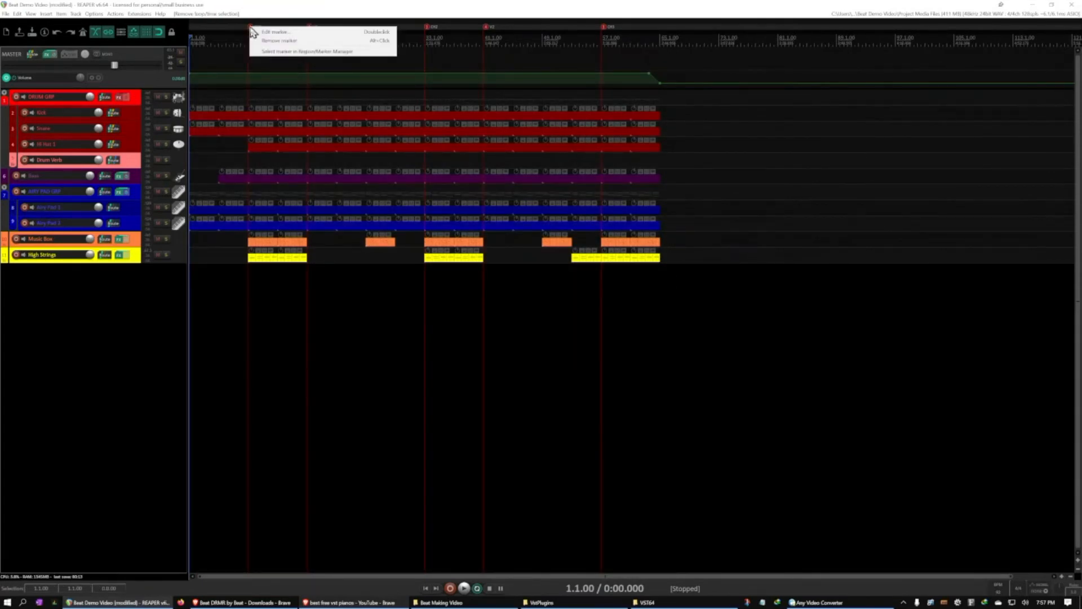
click(266, 42)
right_click(308, 28)
click(323, 43)
Delete the fade-out points near the end of the master volume envelope and clear the time selection
mouse_move(683, 76)
mouse_down()
mouse_move(621, 77)
mouse_move(626, 86)
mouse_up()
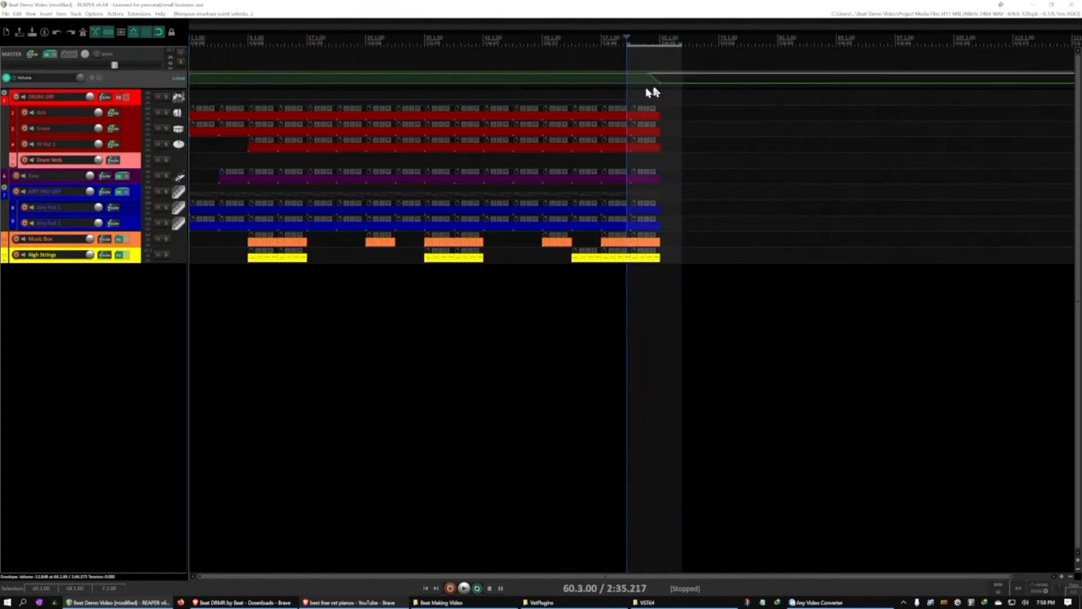
key(Delete)
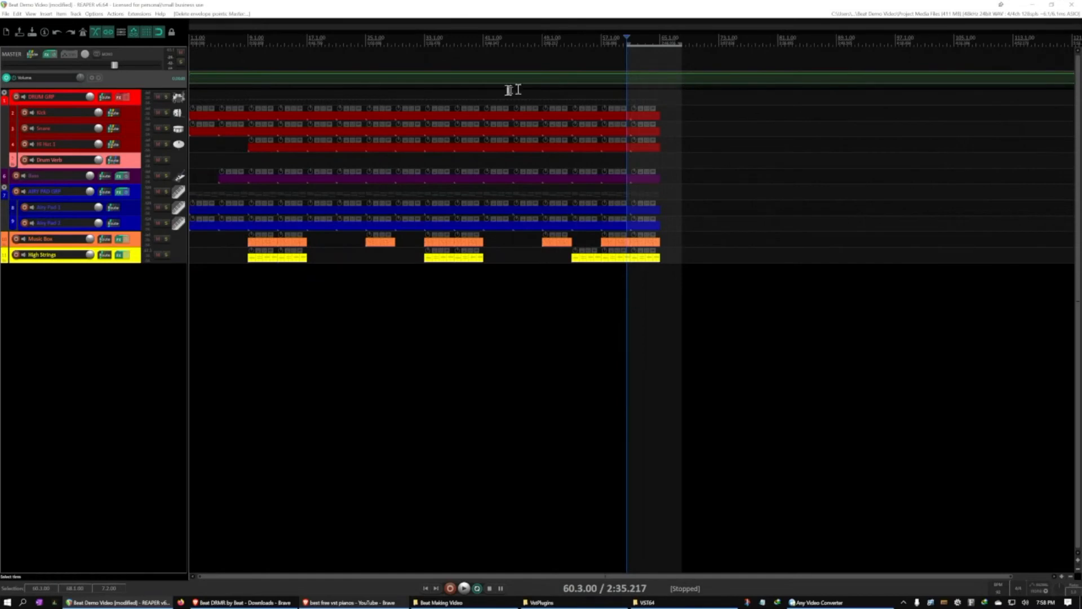
click(651, 69)
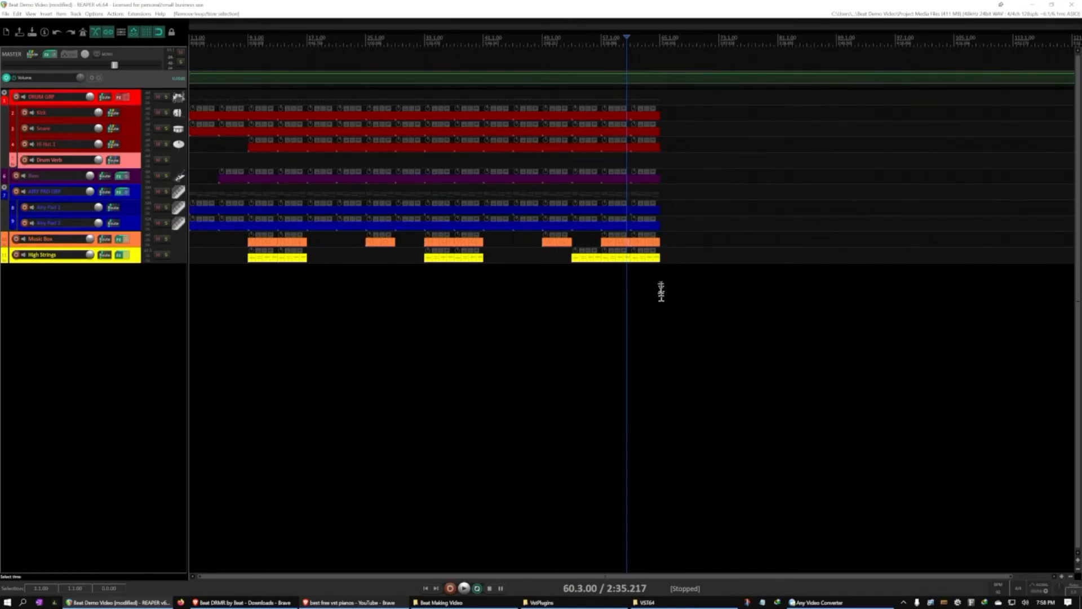
Select and delete all media items on every track, and clear the time selection
drag(678, 101, 183, 297)
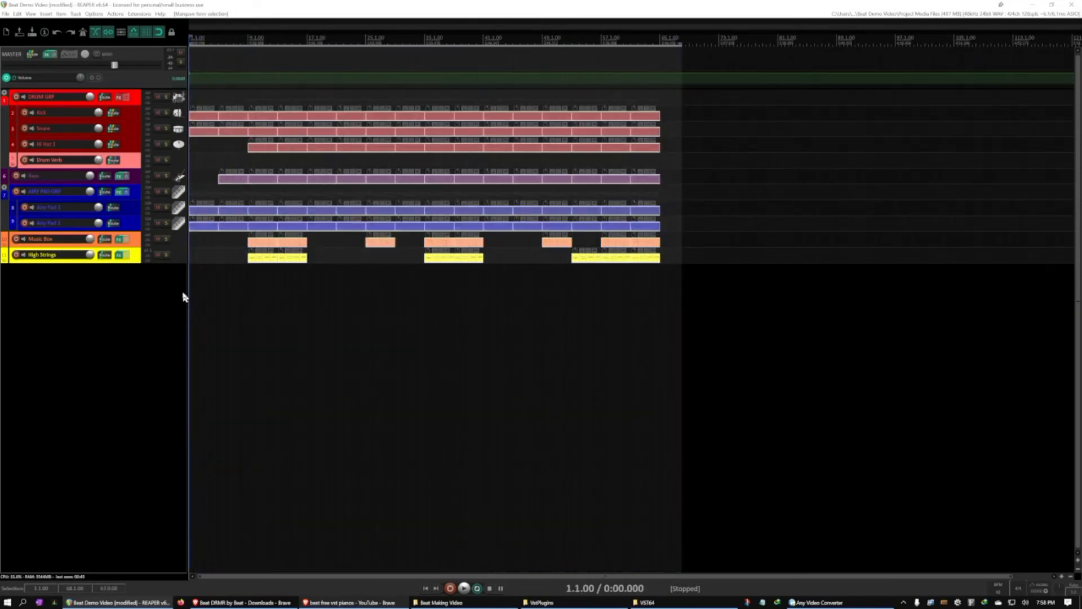
key(Delete)
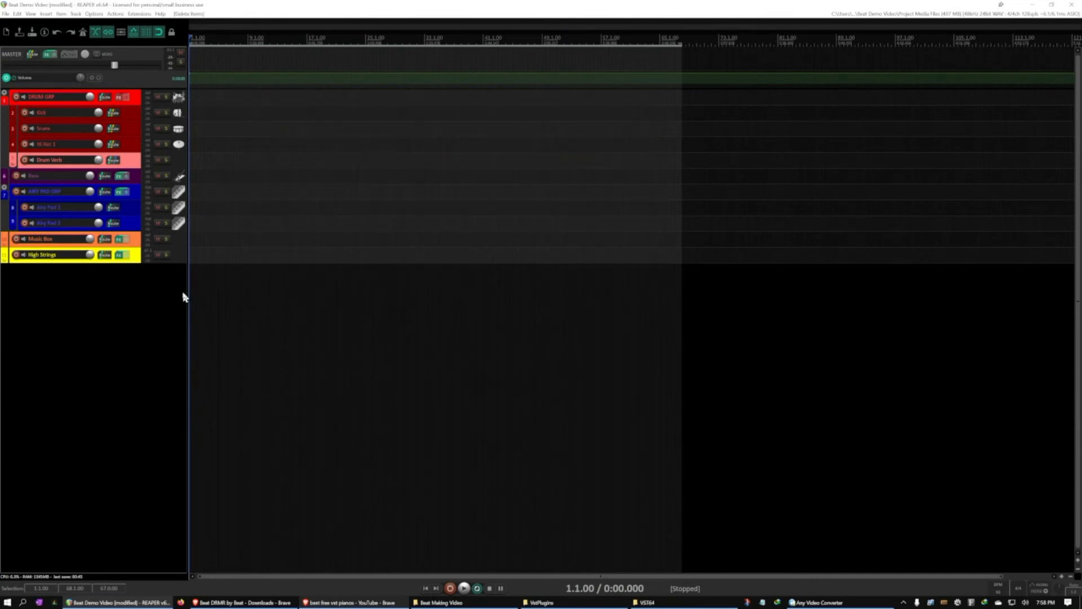
click(515, 203)
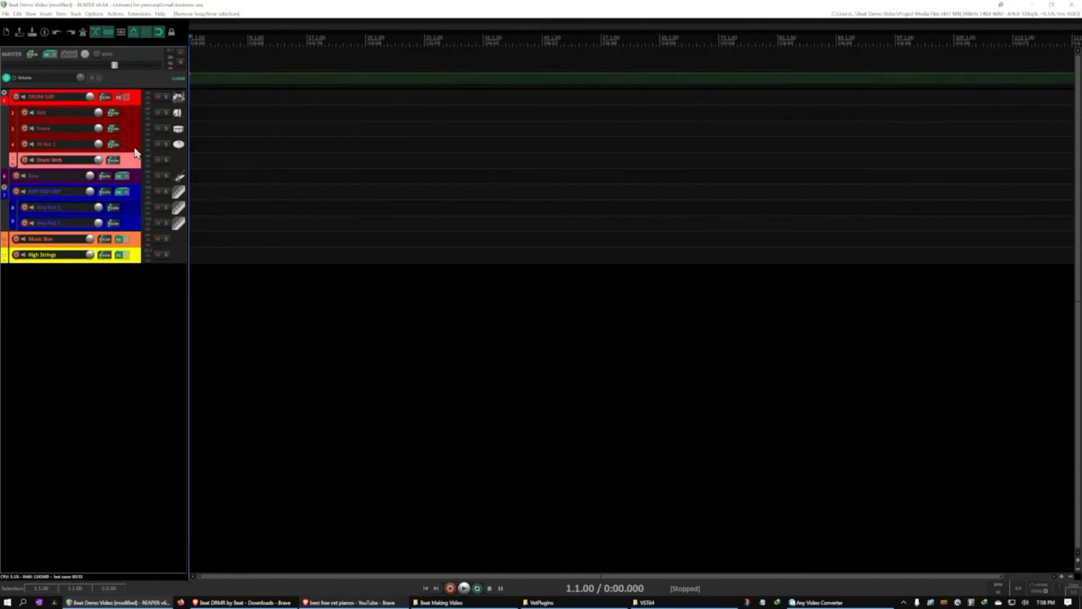
Hide the master track's volume envelope
click(140, 57)
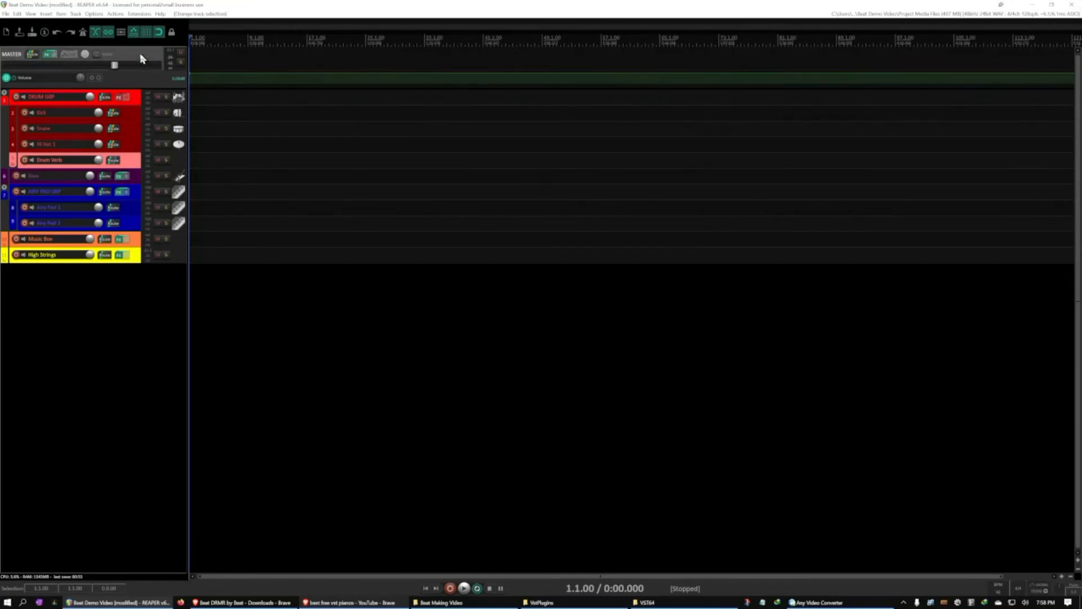
key(v)
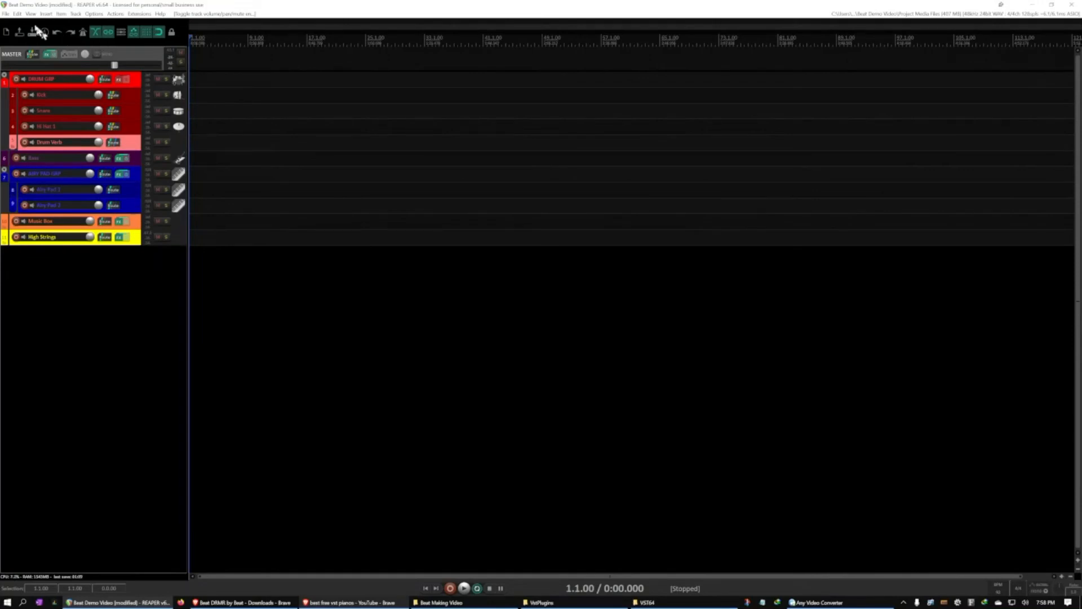
Save the emptied project as a project template named beattemplate1
click(6, 13)
mouse_move(64, 91)
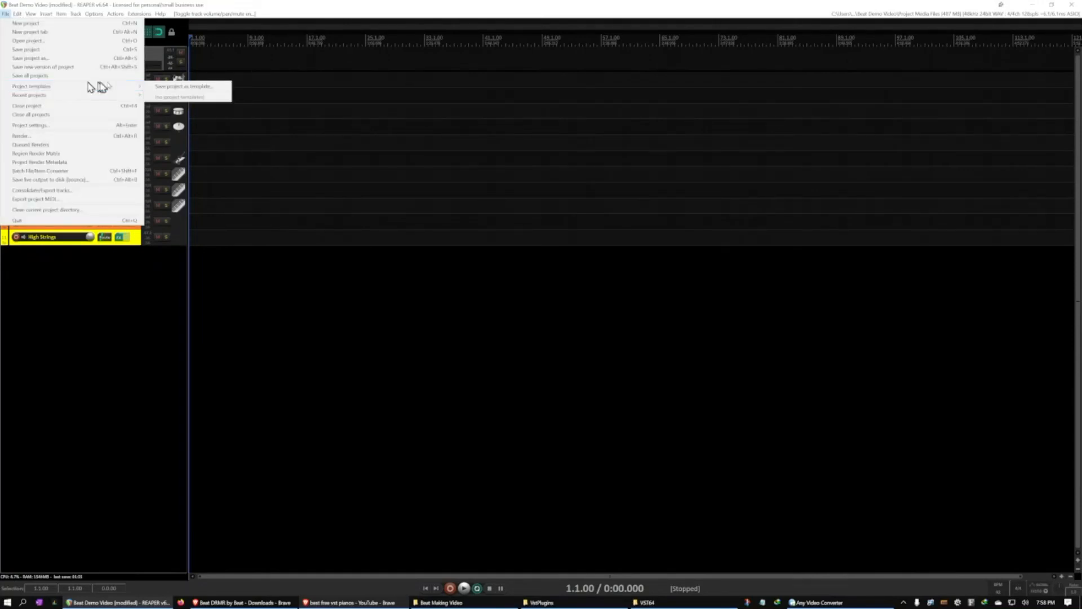
click(160, 87)
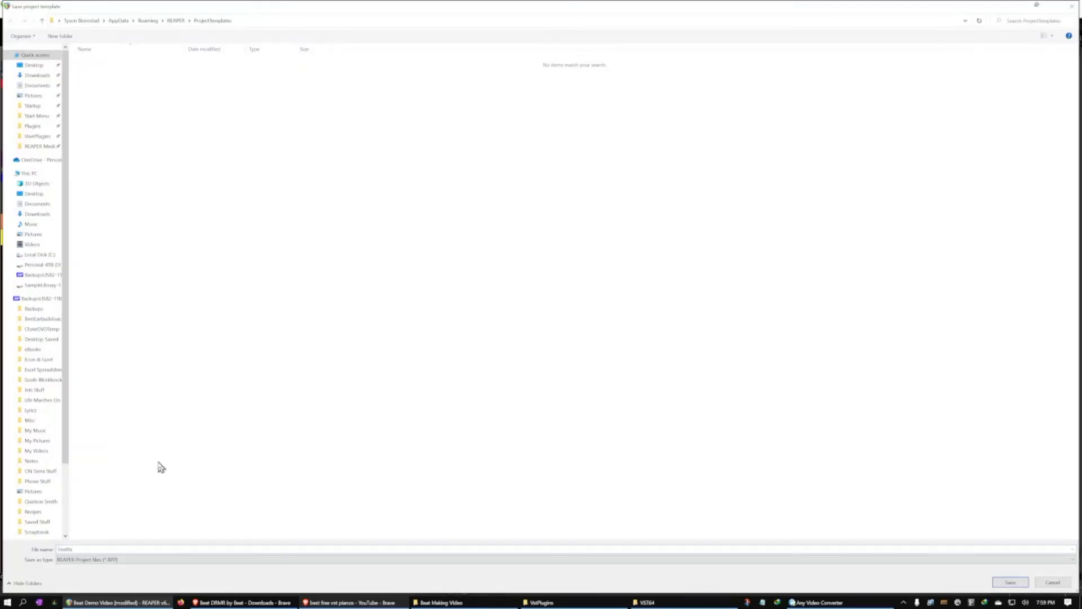
text(1)
click(1011, 583)
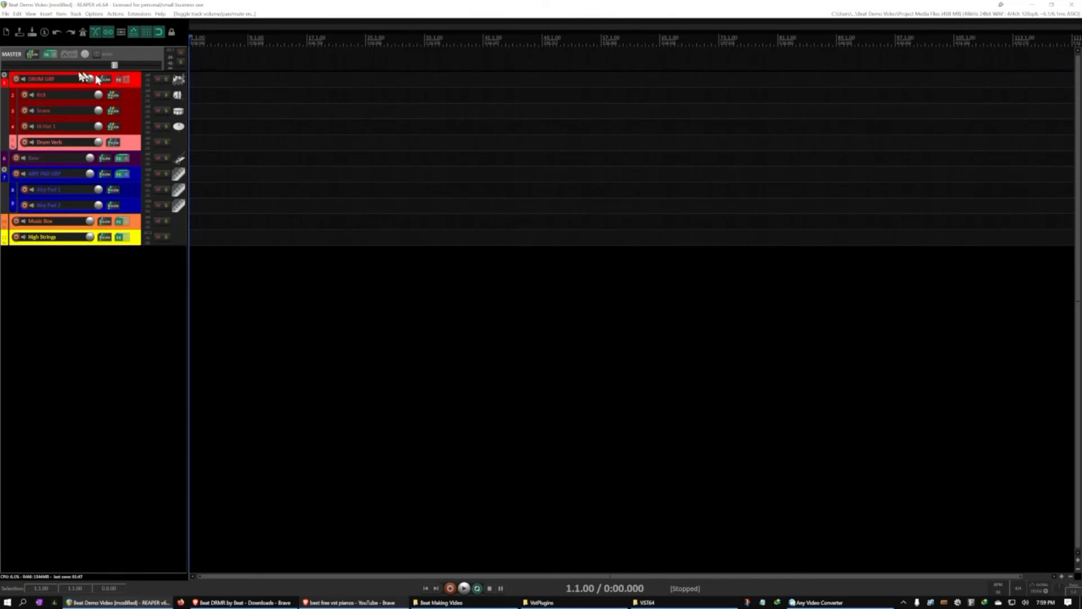
Close the current Beat Demo Video project
click(6, 13)
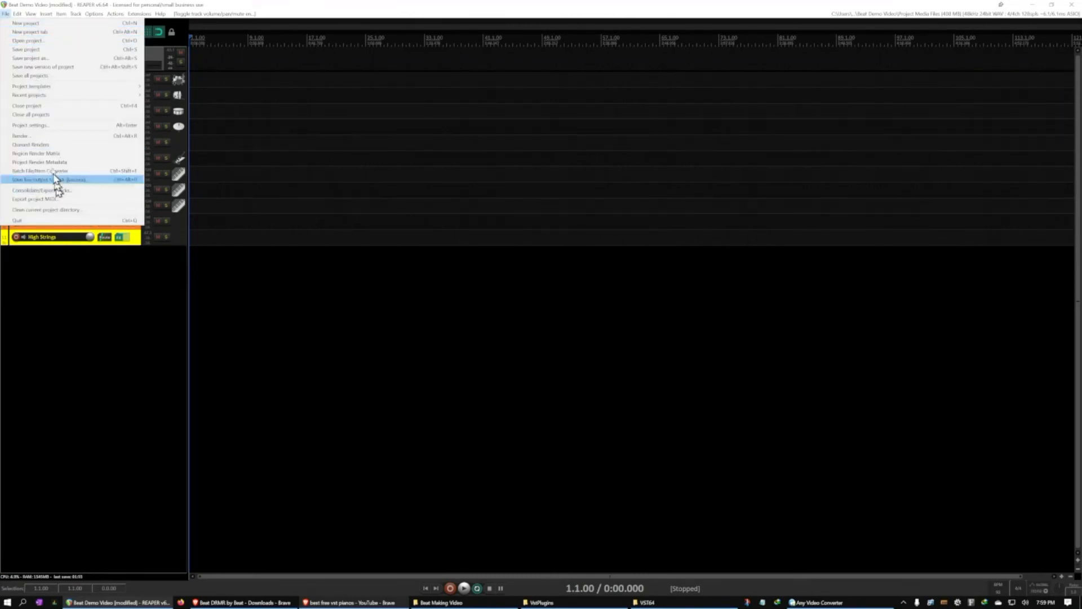
click(48, 106)
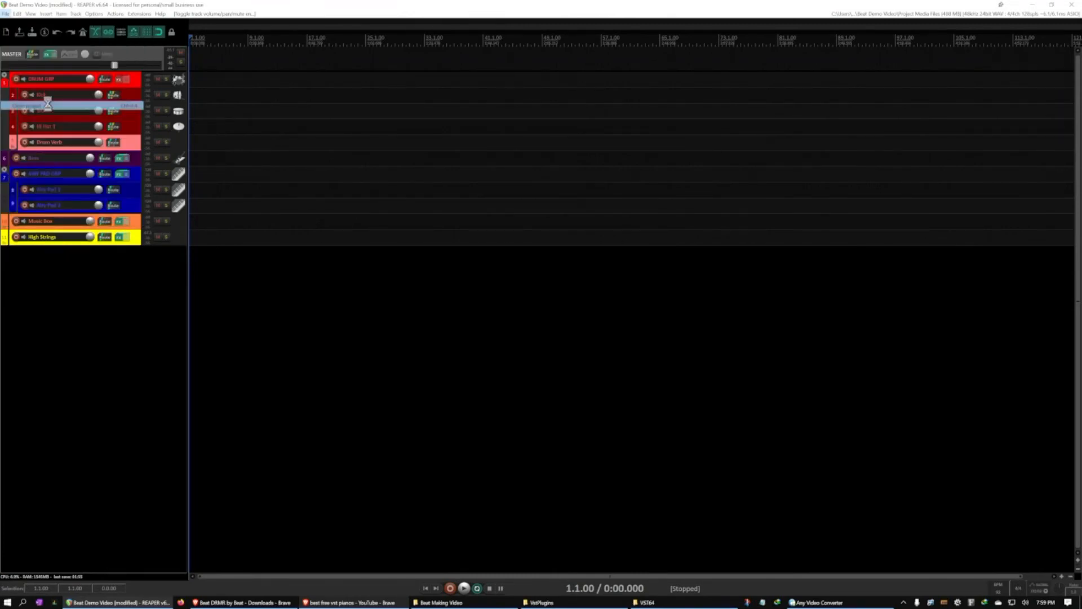
click(511, 328)
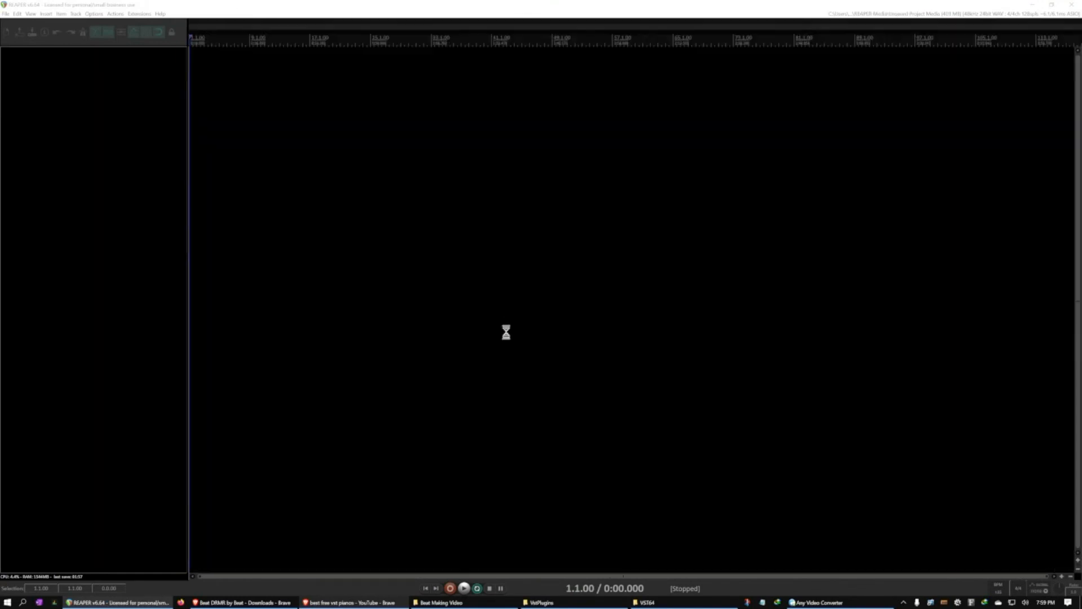
click(38, 138)
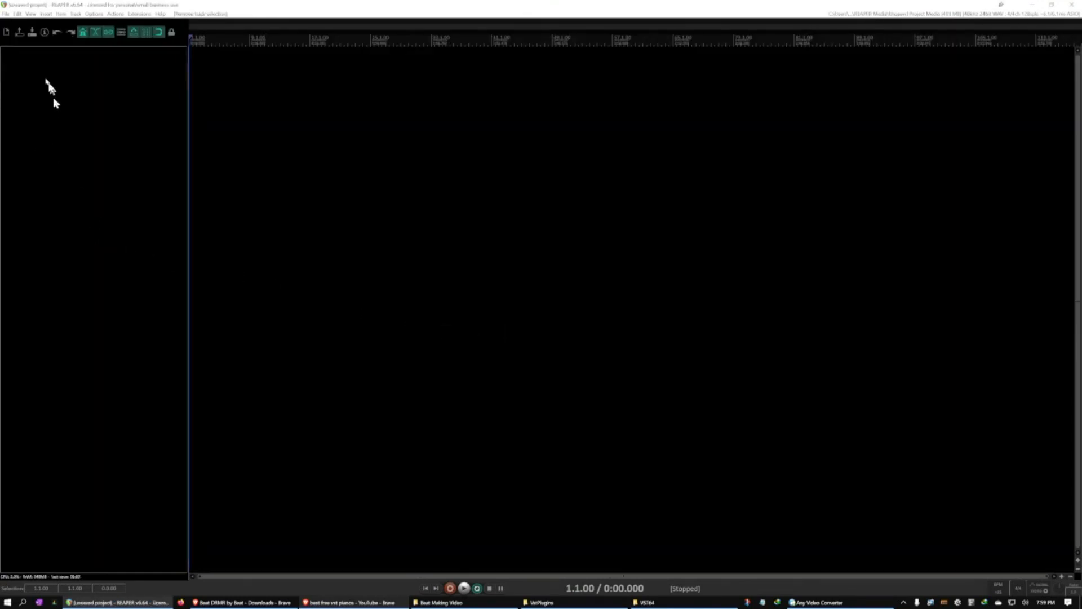
Load the beattemplate1 project template into the empty session
click(5, 14)
mouse_move(23, 88)
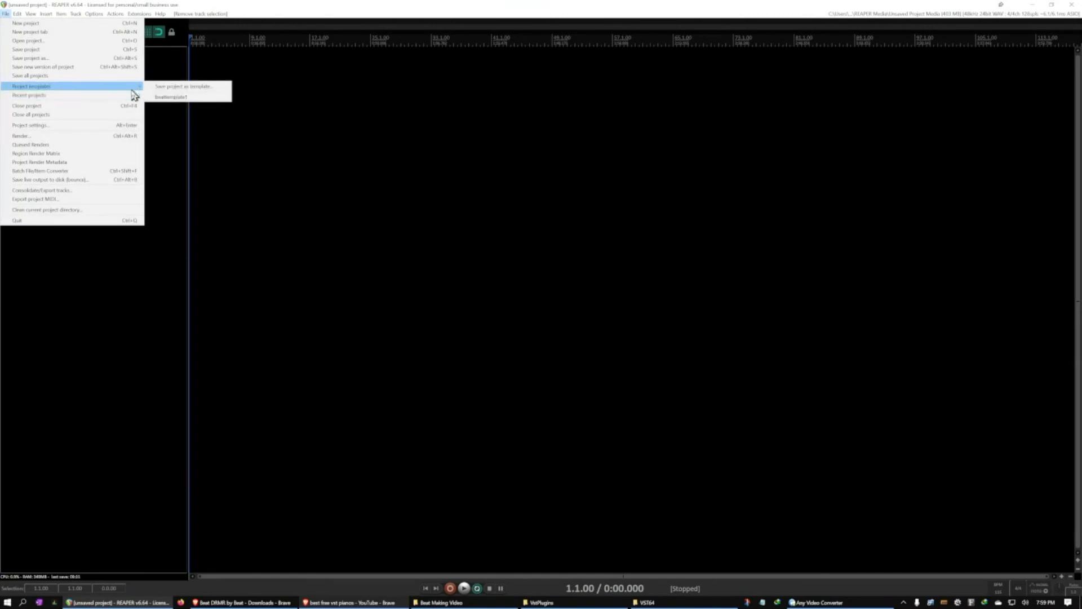
click(167, 99)
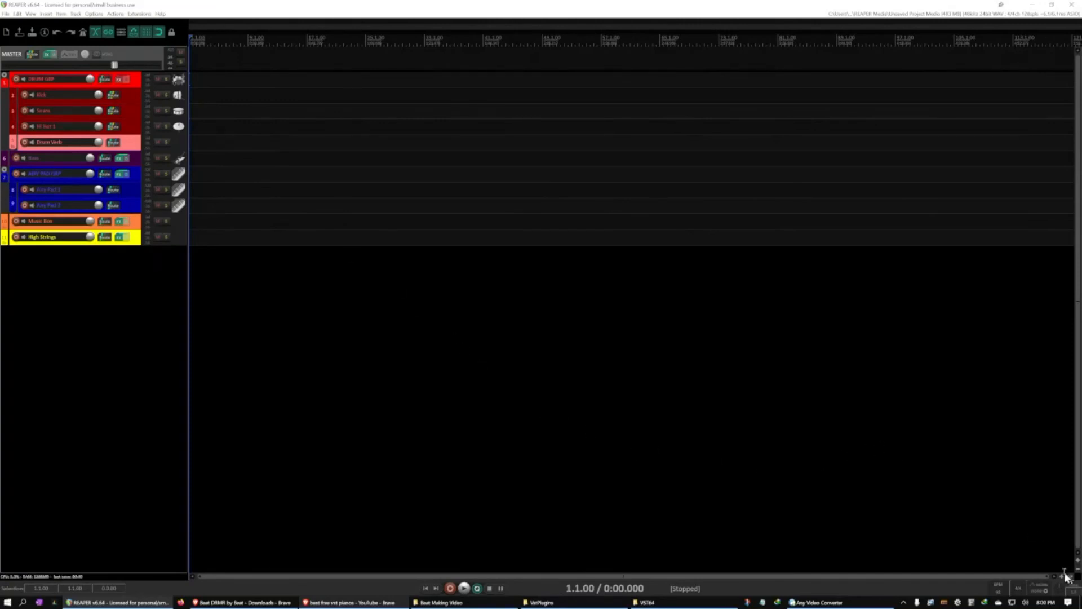
Enlarge the track heights and show the Surge XT synth in the Bass track's FX chain
click(1078, 562)
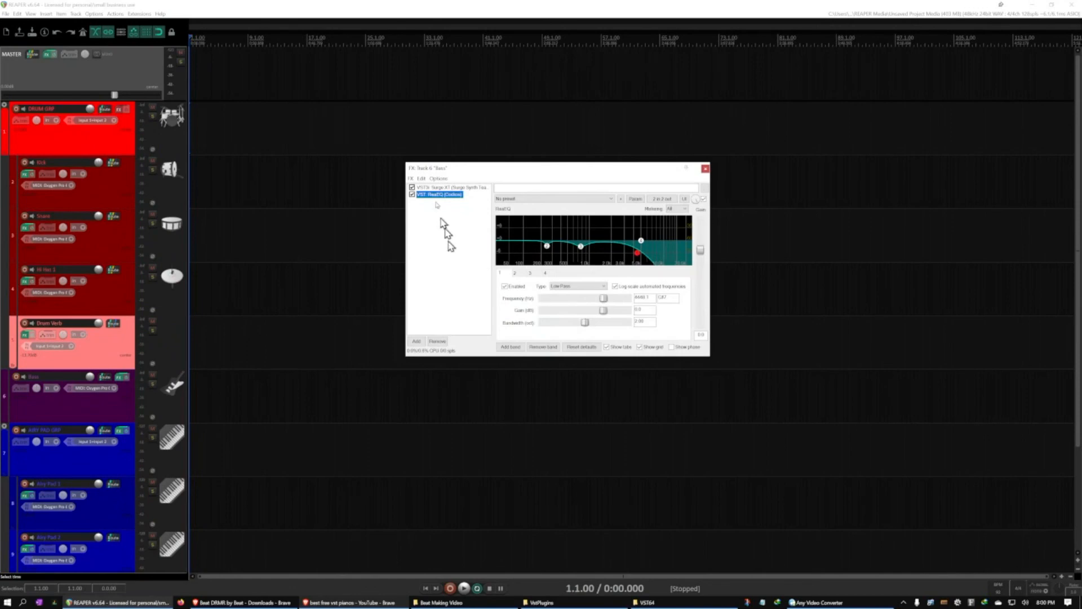
click(434, 187)
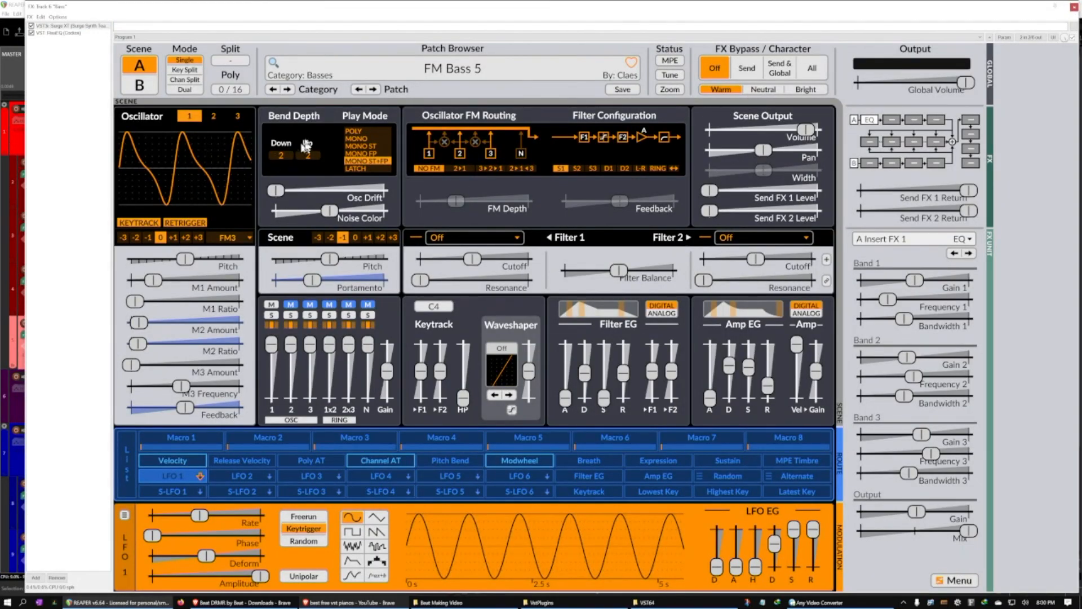
Check the ReaEQ settings in the Bass track's FX chain and close the FX window
click(58, 32)
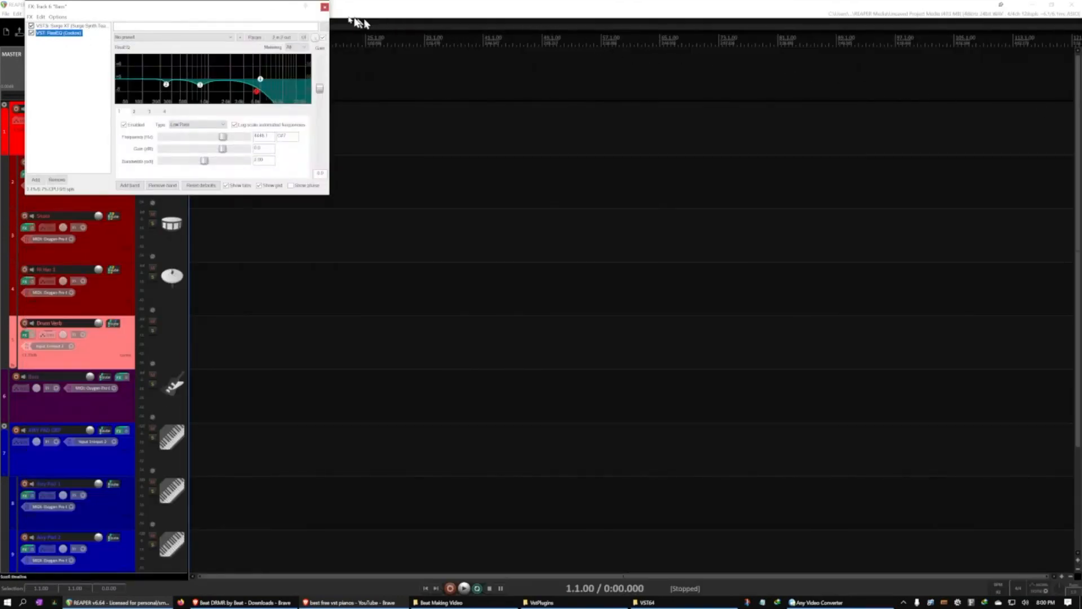
click(323, 8)
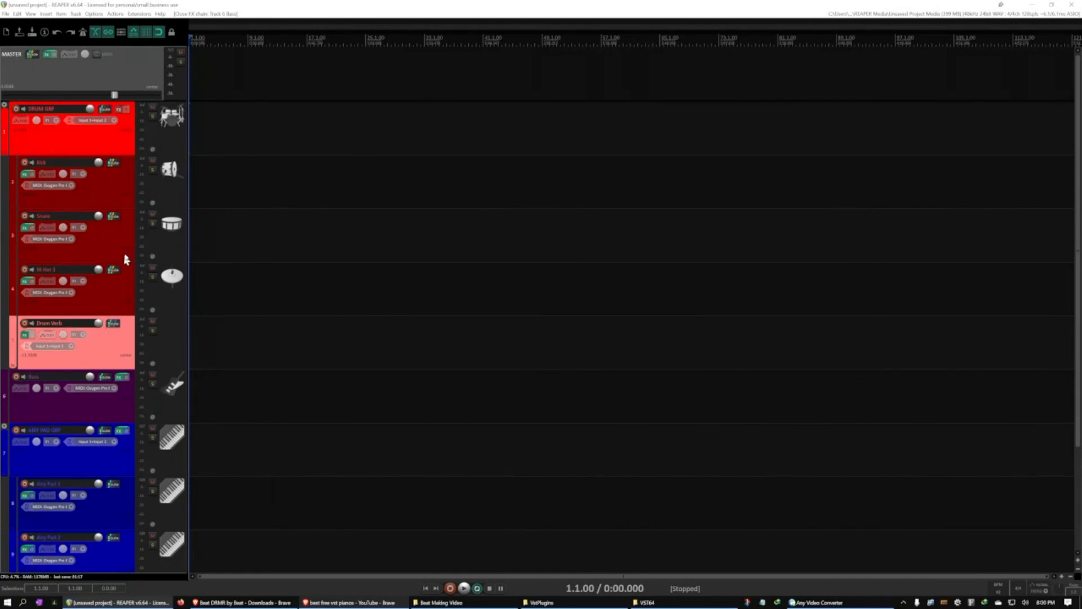
Review the tracks loaded from the template, from the drum group down to High Strings
scroll(126, 251, down, 1)
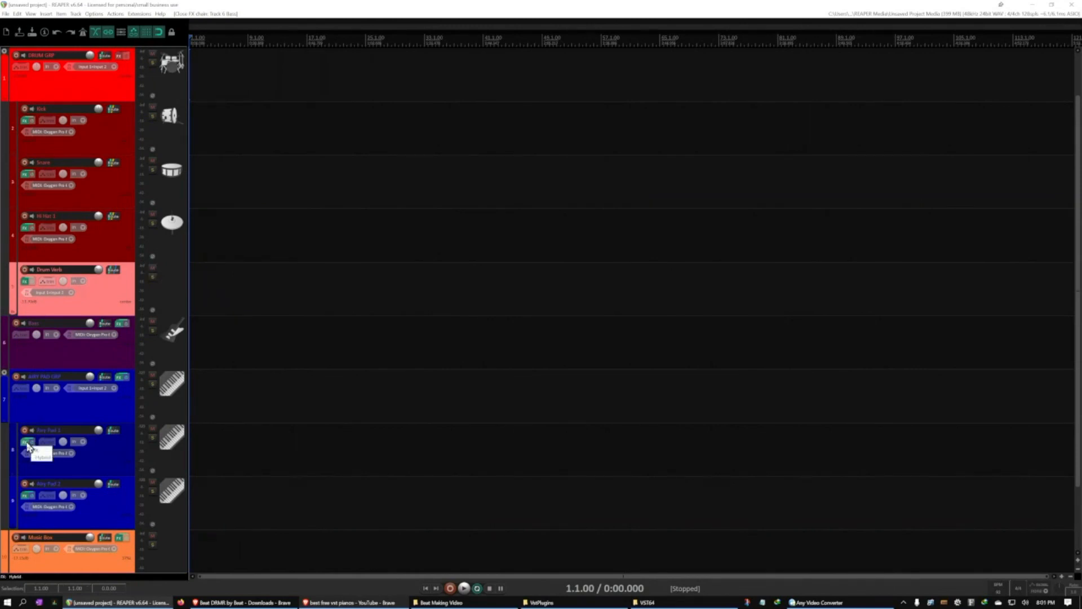
scroll(27, 446, down, 3)
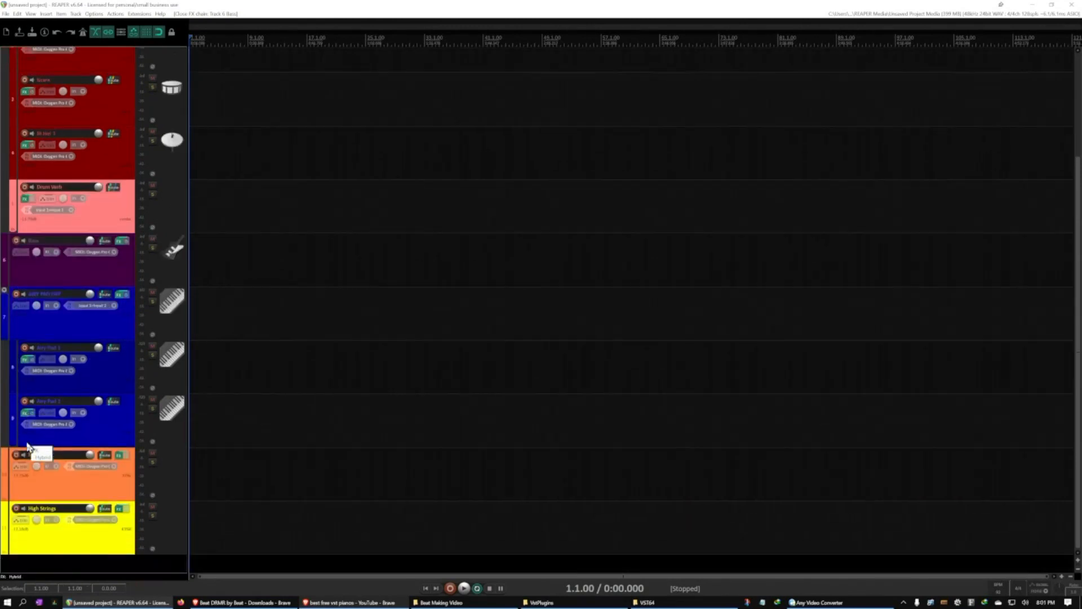
scroll(34, 423, up, 5)
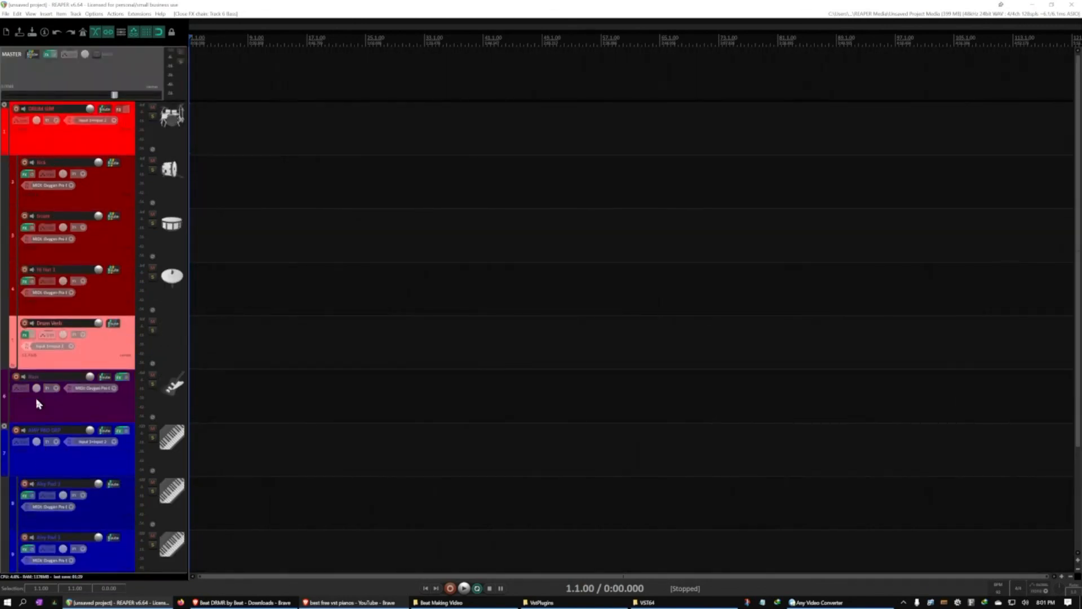
scroll(59, 317, down, 3)
scroll(59, 317, up, 3)
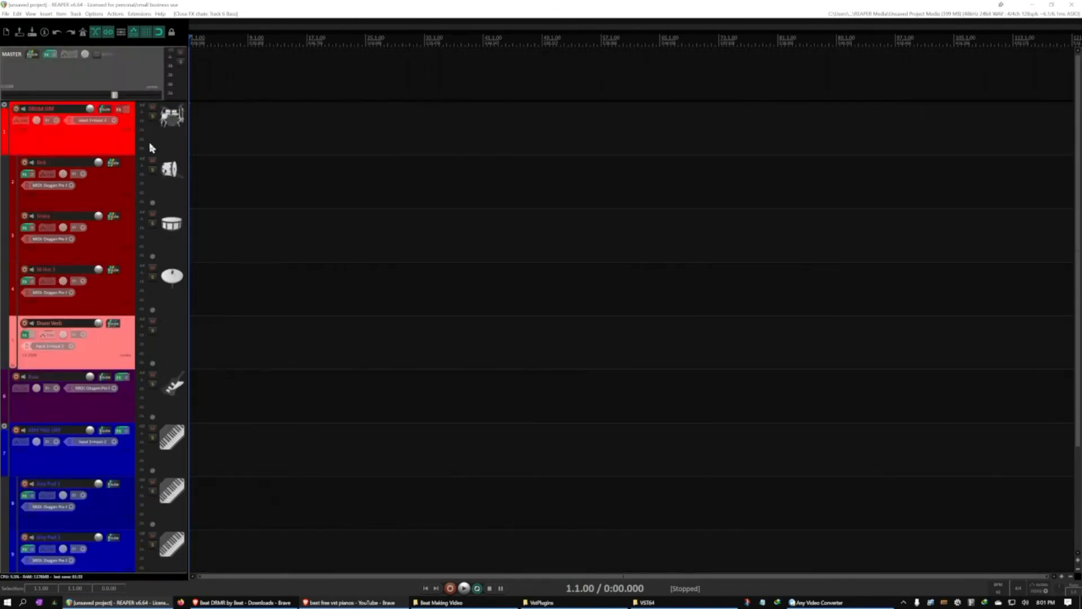